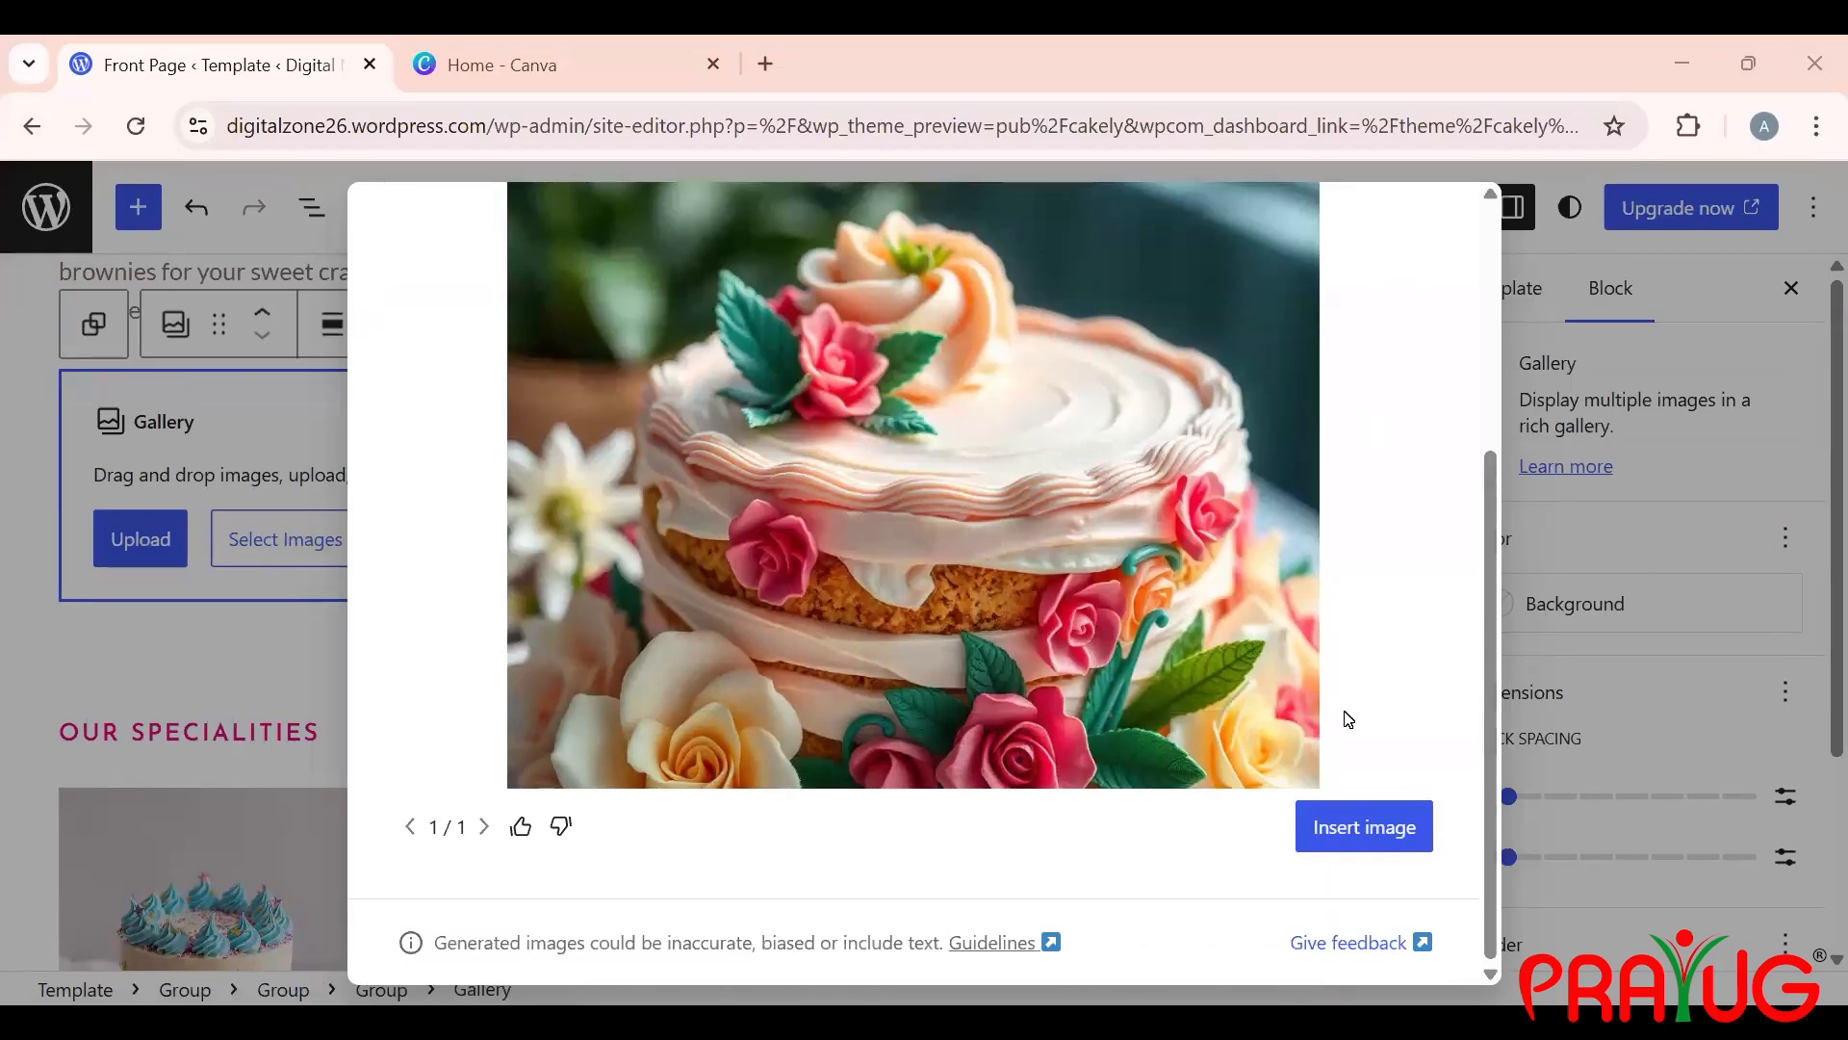
Step: Insert the generated floral cake image into the gallery block and review it on the front page
{"action": "left_click", "coordinate": [1337, 825]}
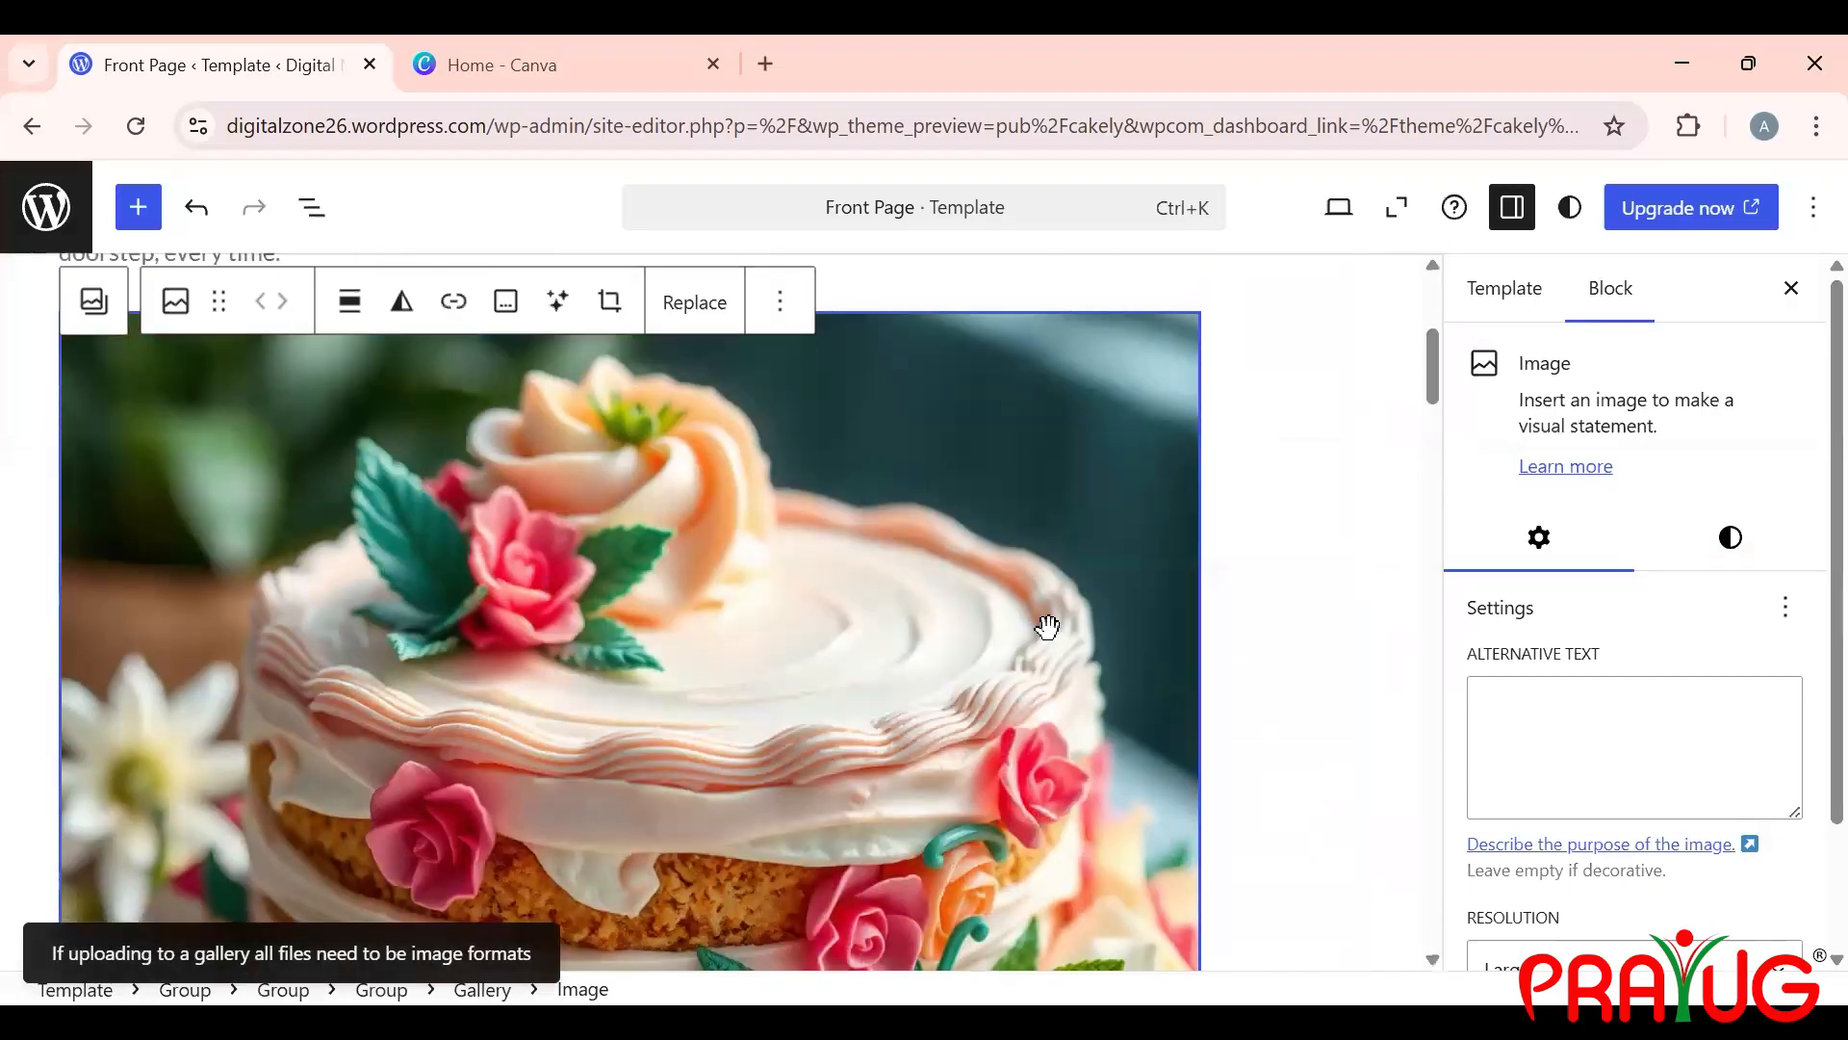
{"action": "scroll", "coordinate": [746, 599], "scroll_direction": "up", "scroll_amount": 5}
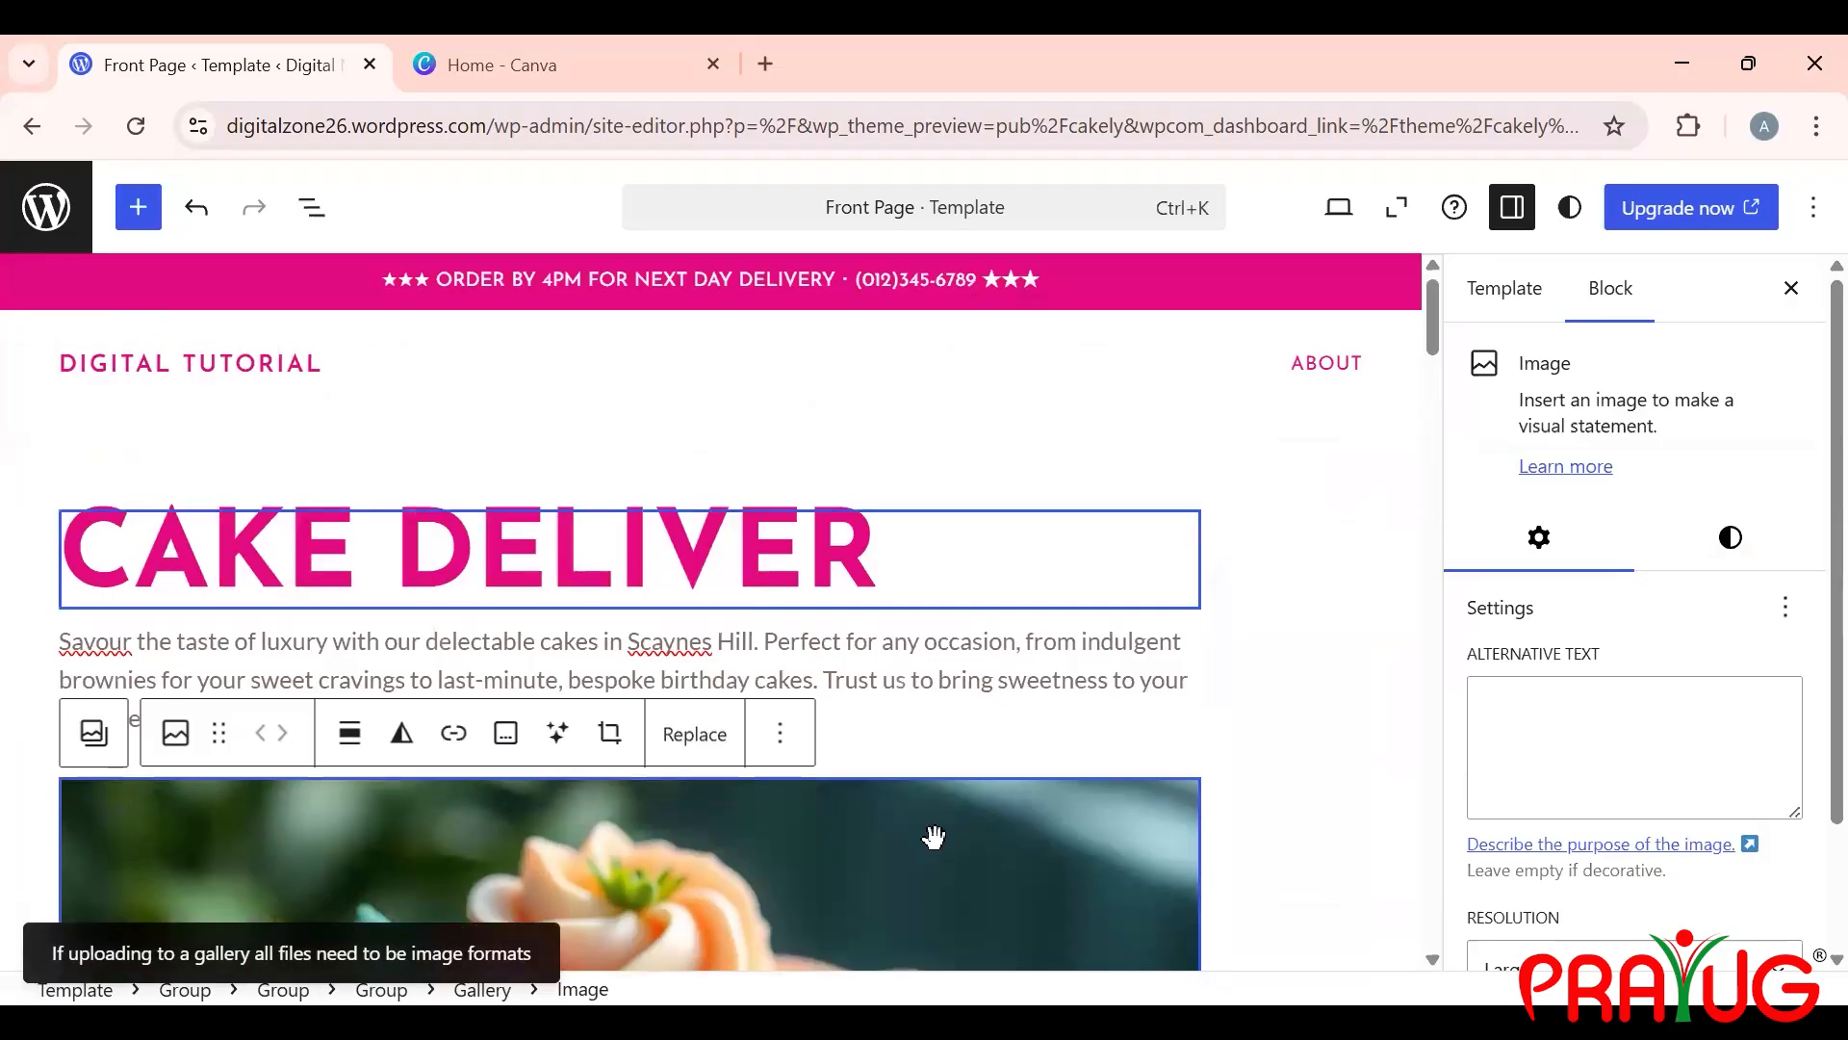
{"action": "scroll", "coordinate": [934, 836], "scroll_direction": "down", "scroll_amount": 10}
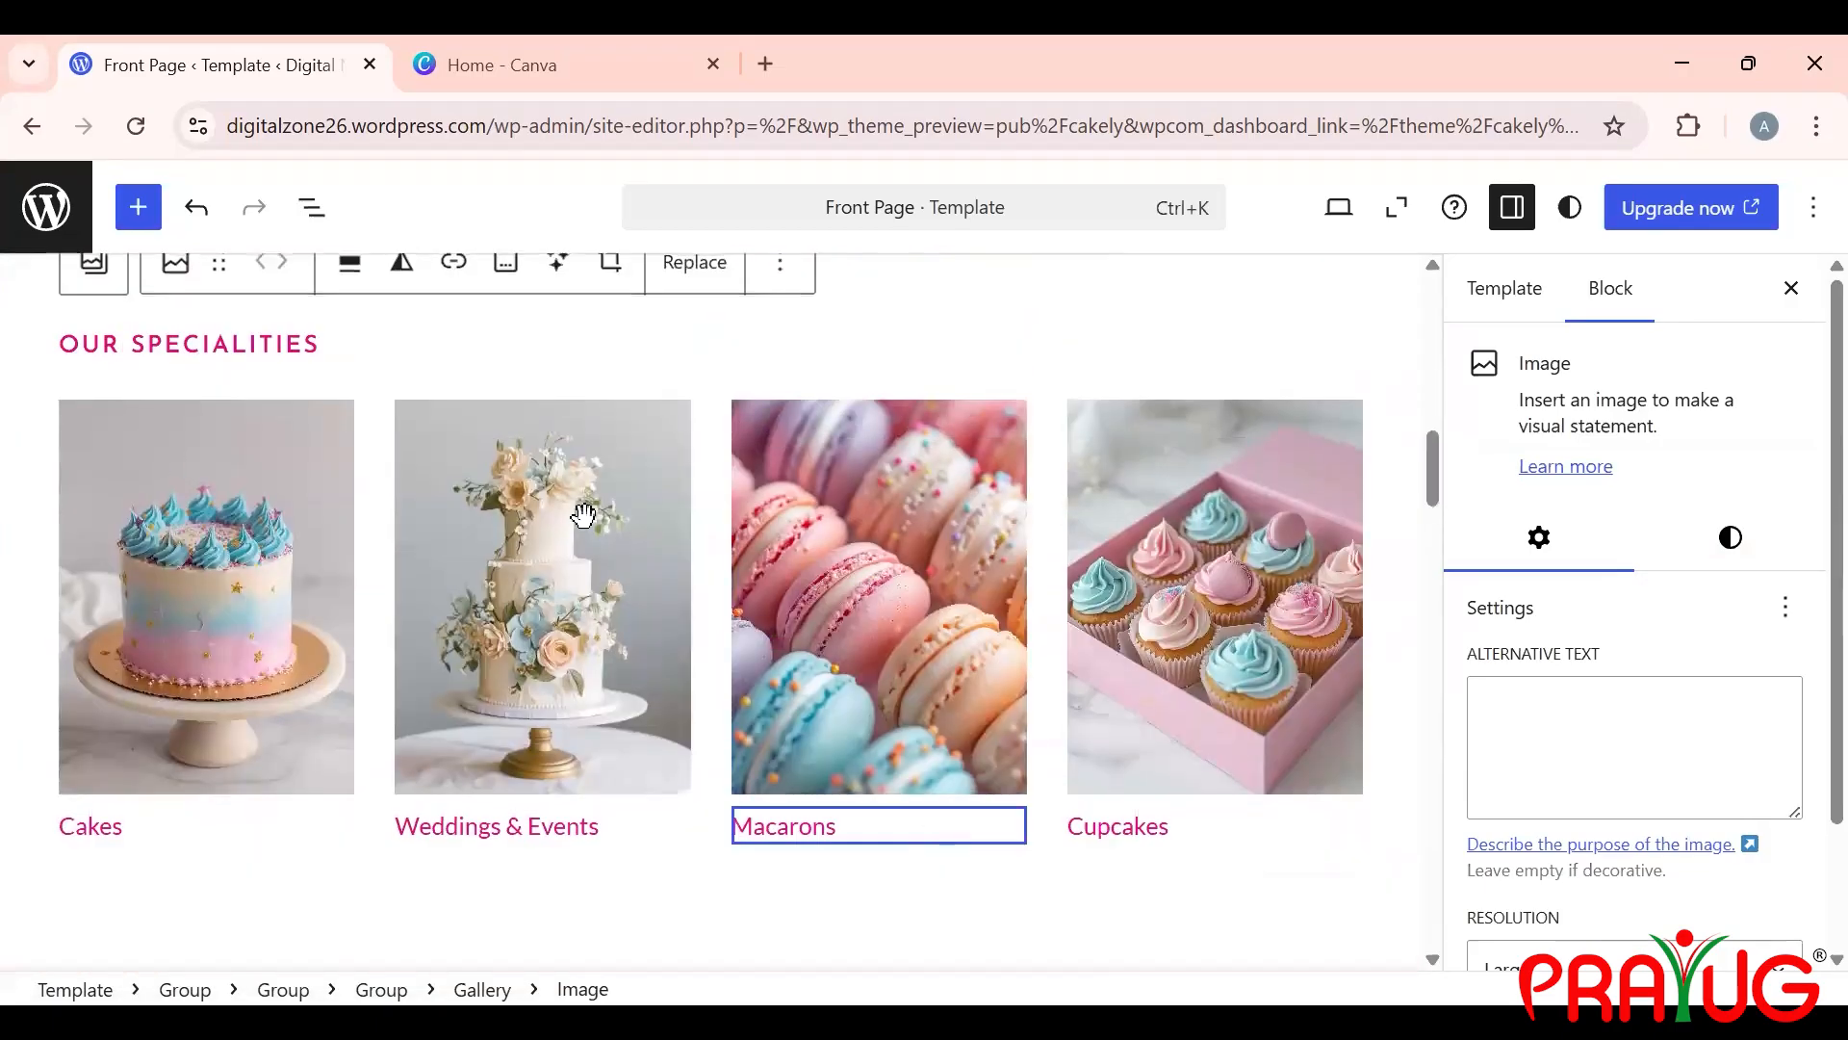
Step: Try 1234 as alternative text for the Cakes image under Our Specialities, keep its scale on Cover, and clear the text
{"action": "scroll", "coordinate": [591, 517], "scroll_direction": "up", "scroll_amount": 2}
{"action": "left_click", "coordinate": [266, 663]}
{"action": "scroll", "coordinate": [1649, 757], "scroll_direction": "down", "scroll_amount": 1}
{"action": "scroll", "coordinate": [1652, 760], "scroll_direction": "up", "scroll_amount": 1}
{"action": "scroll", "coordinate": [1652, 759], "scroll_direction": "down", "scroll_amount": 2}
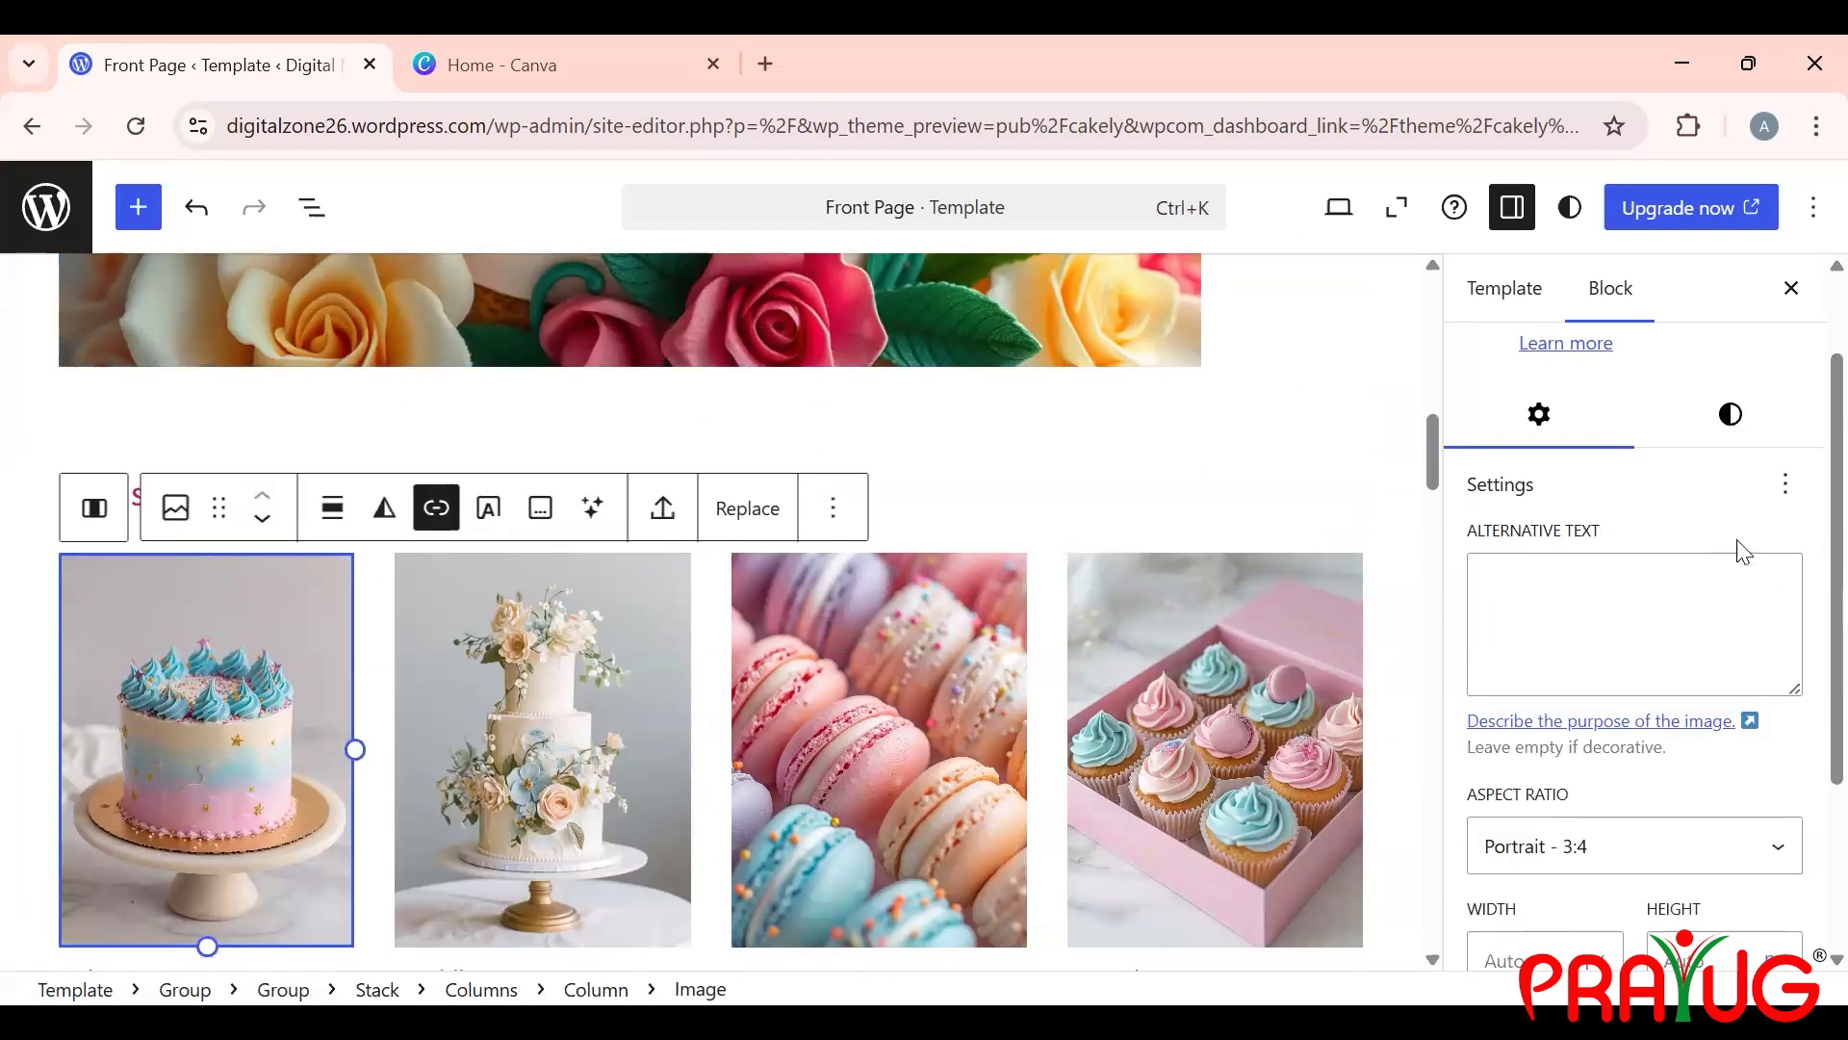
{"action": "left_click", "coordinate": [1553, 607]}
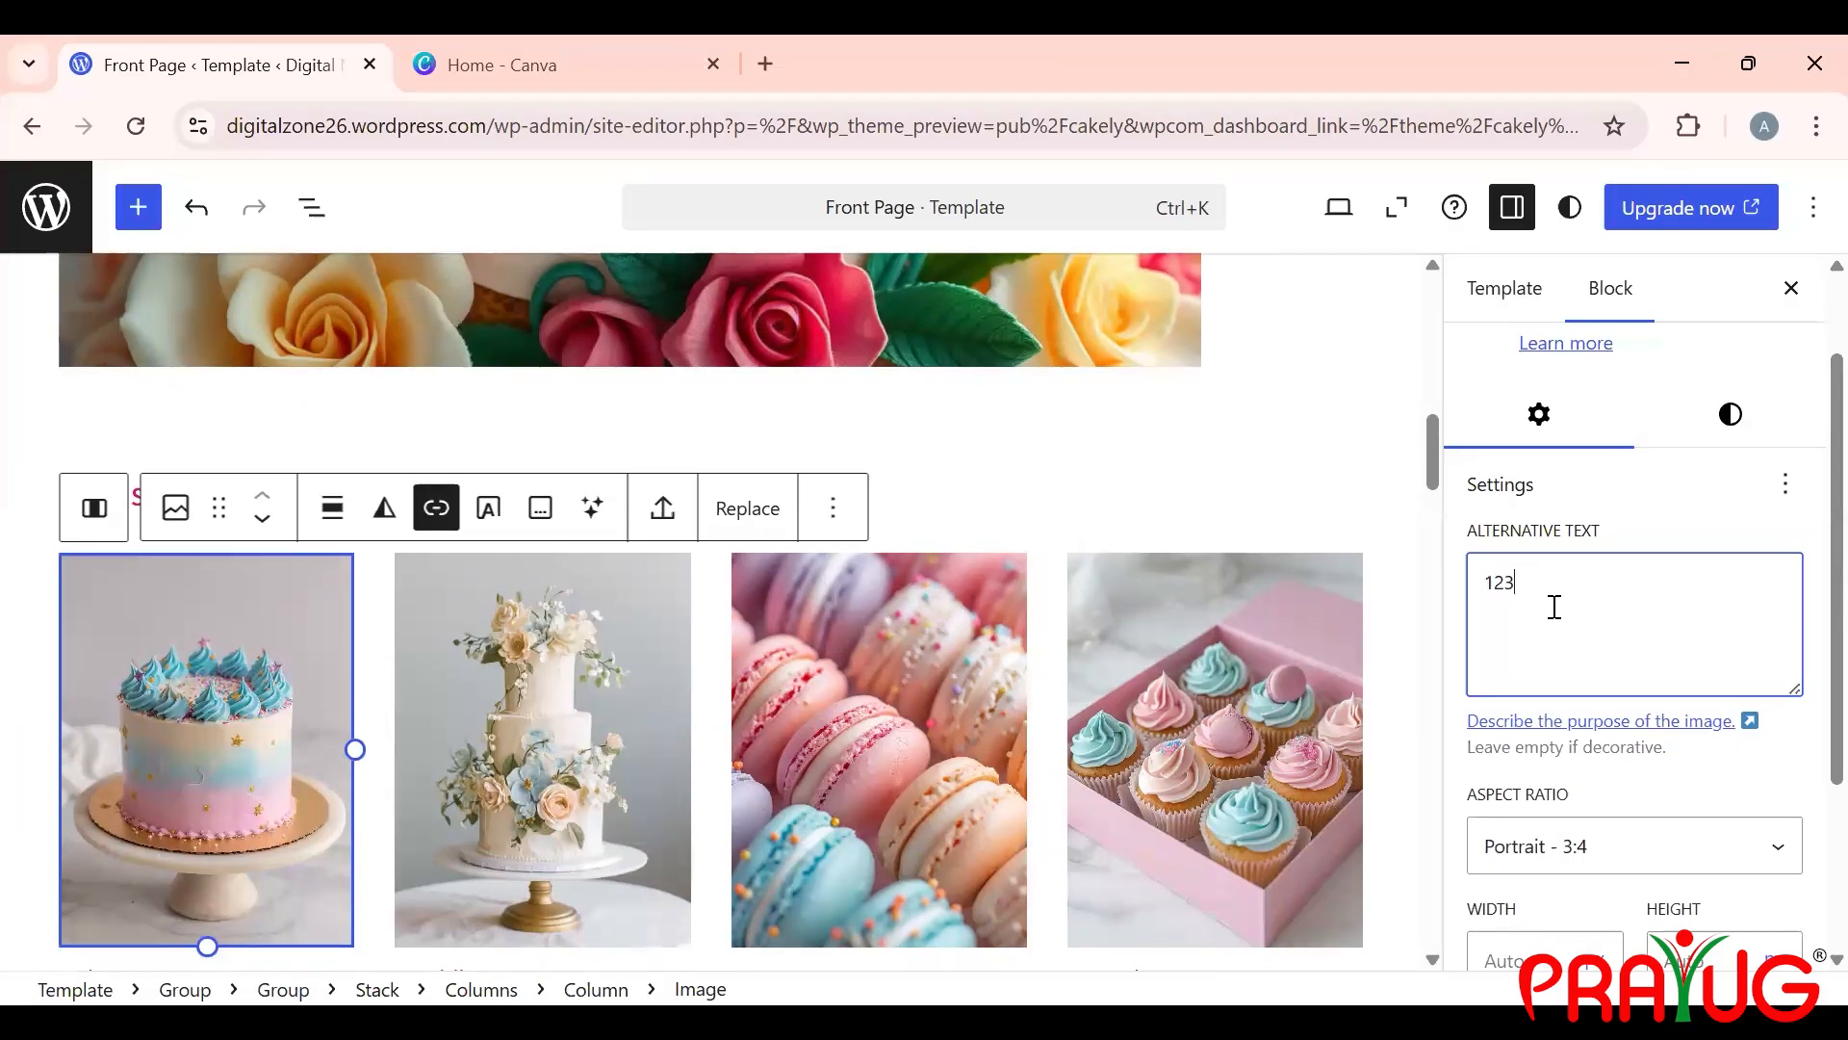
{"action": "scroll", "coordinate": [1656, 616], "scroll_direction": "down", "scroll_amount": 3}
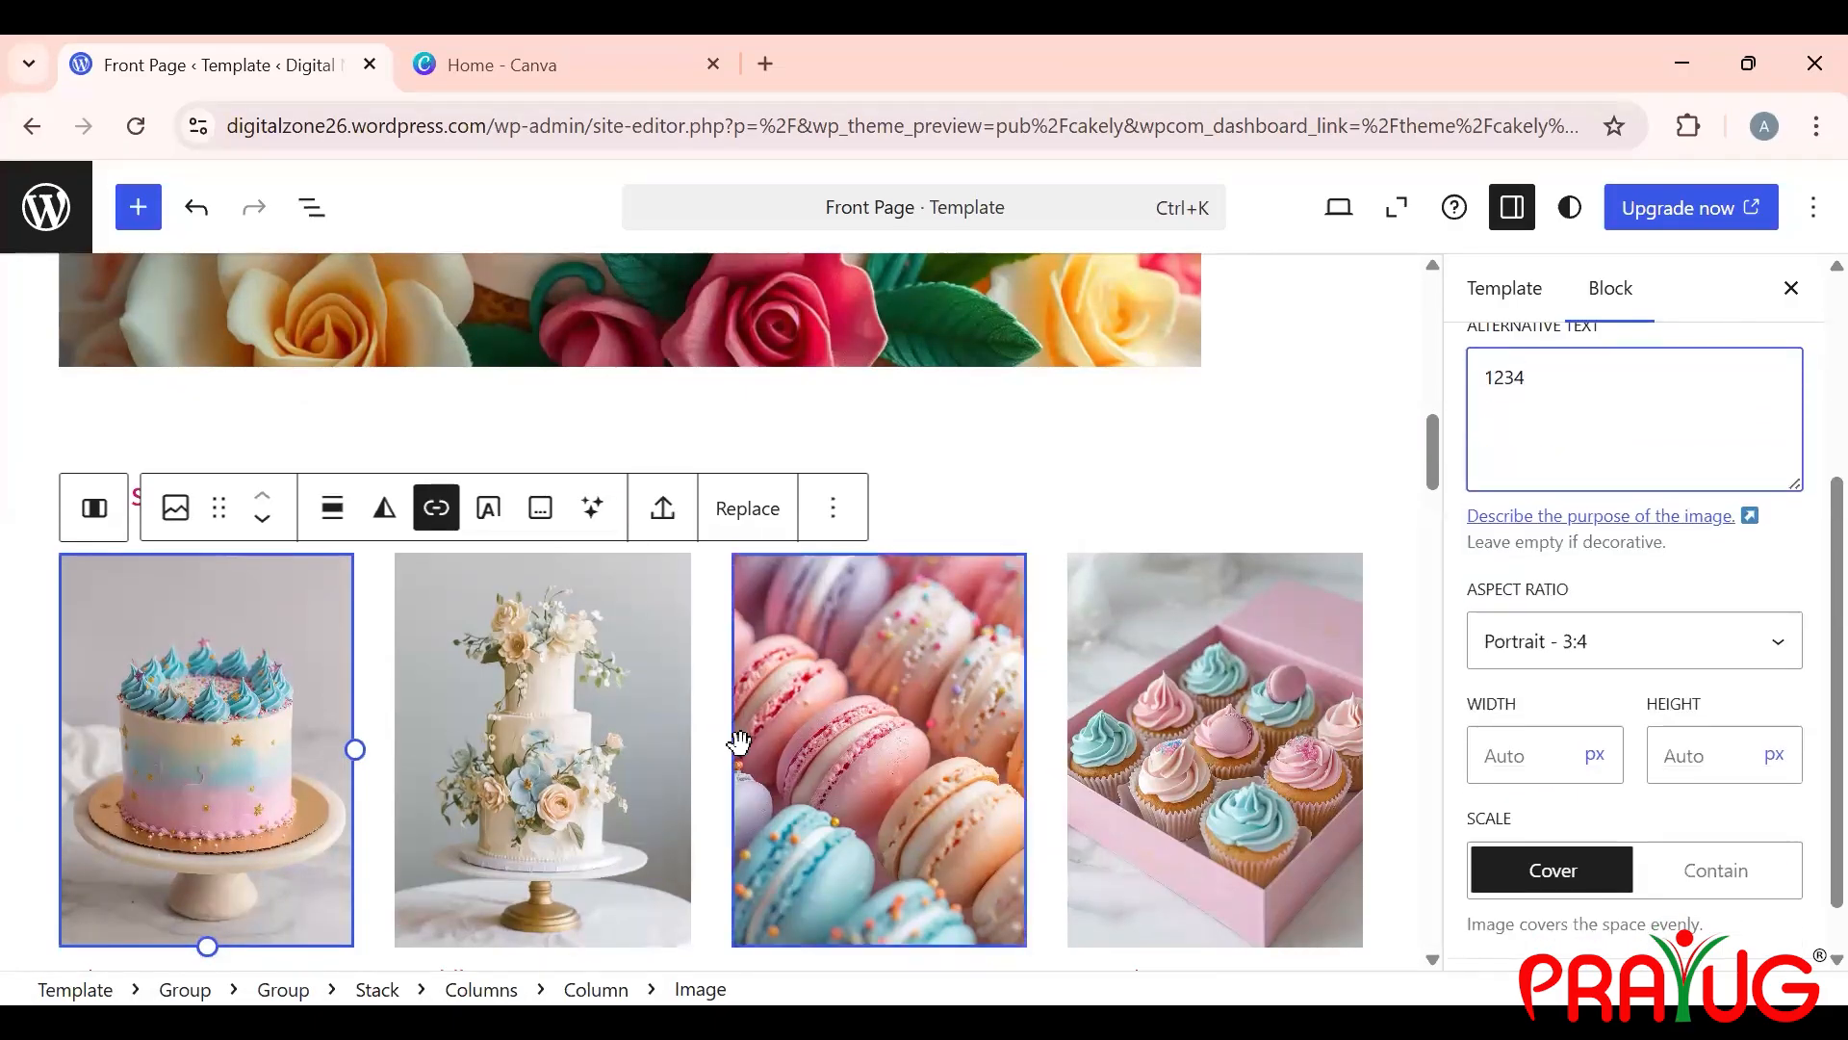
{"action": "scroll", "coordinate": [738, 746], "scroll_direction": "down", "scroll_amount": 3}
{"action": "scroll", "coordinate": [738, 746], "scroll_direction": "up", "scroll_amount": 1}
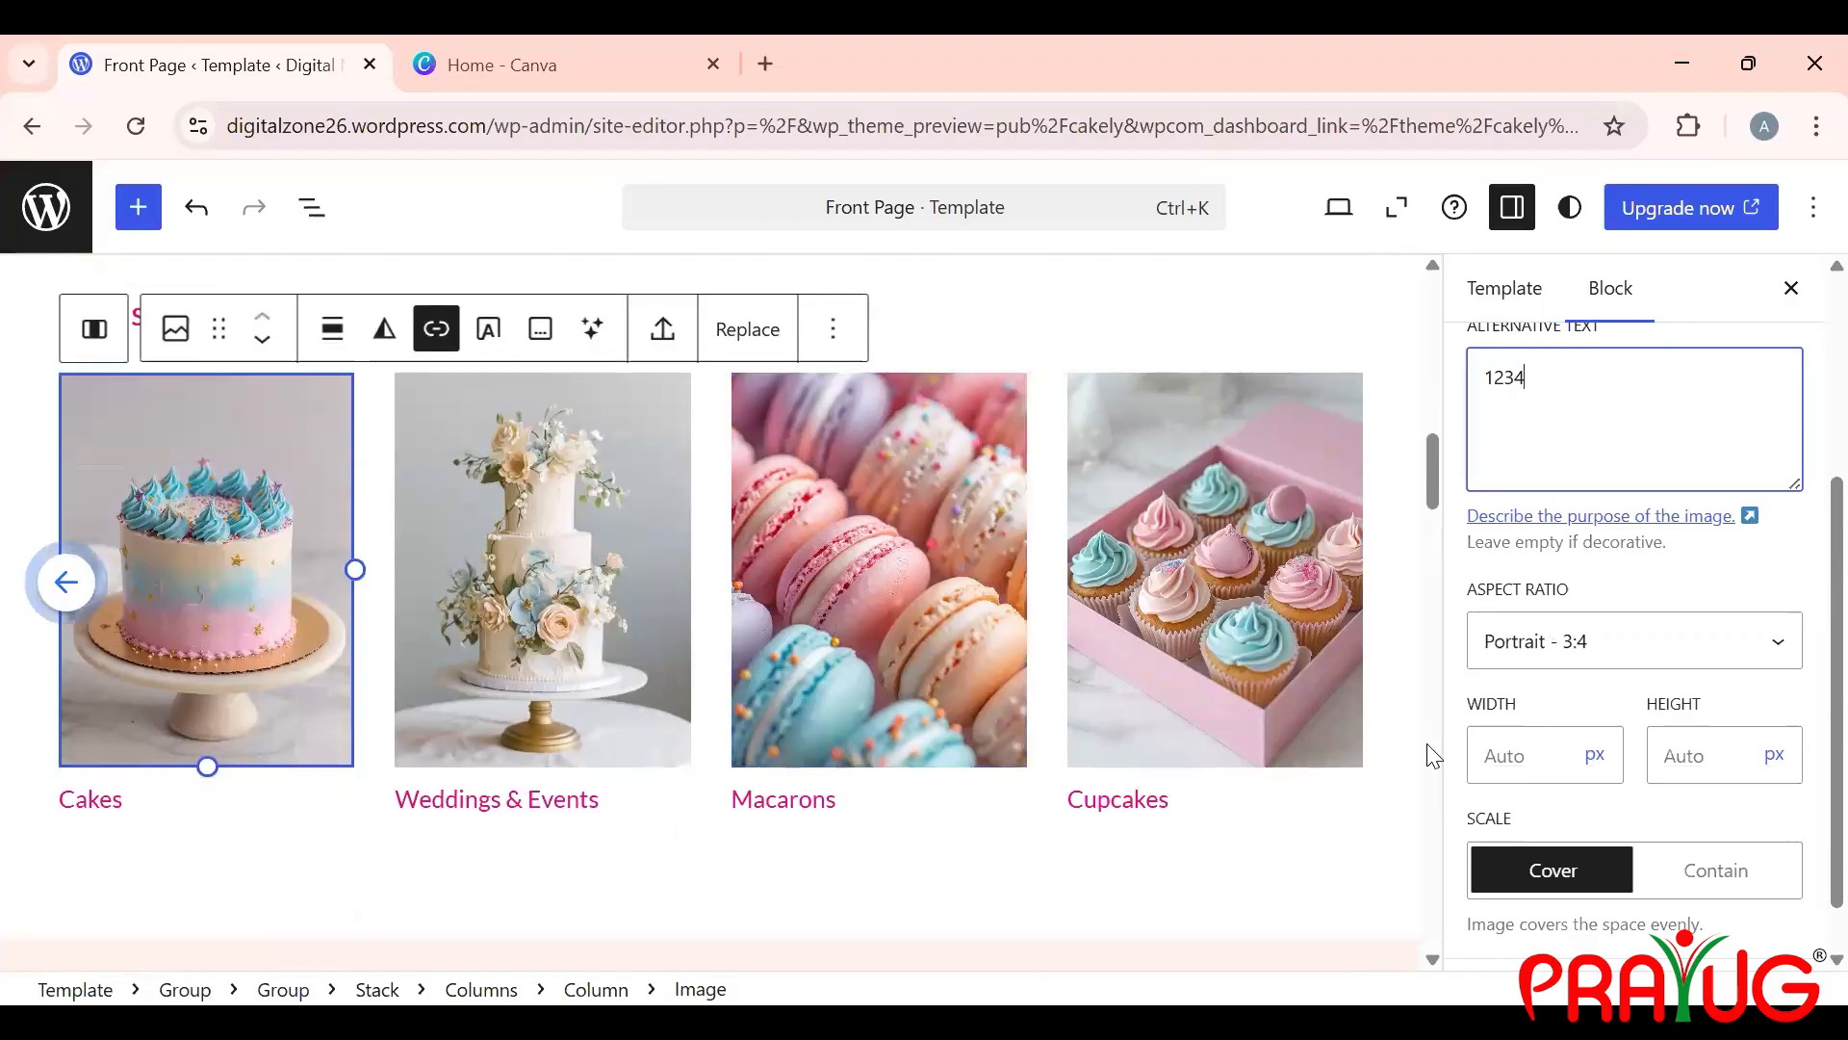
{"action": "left_click", "coordinate": [1590, 881]}
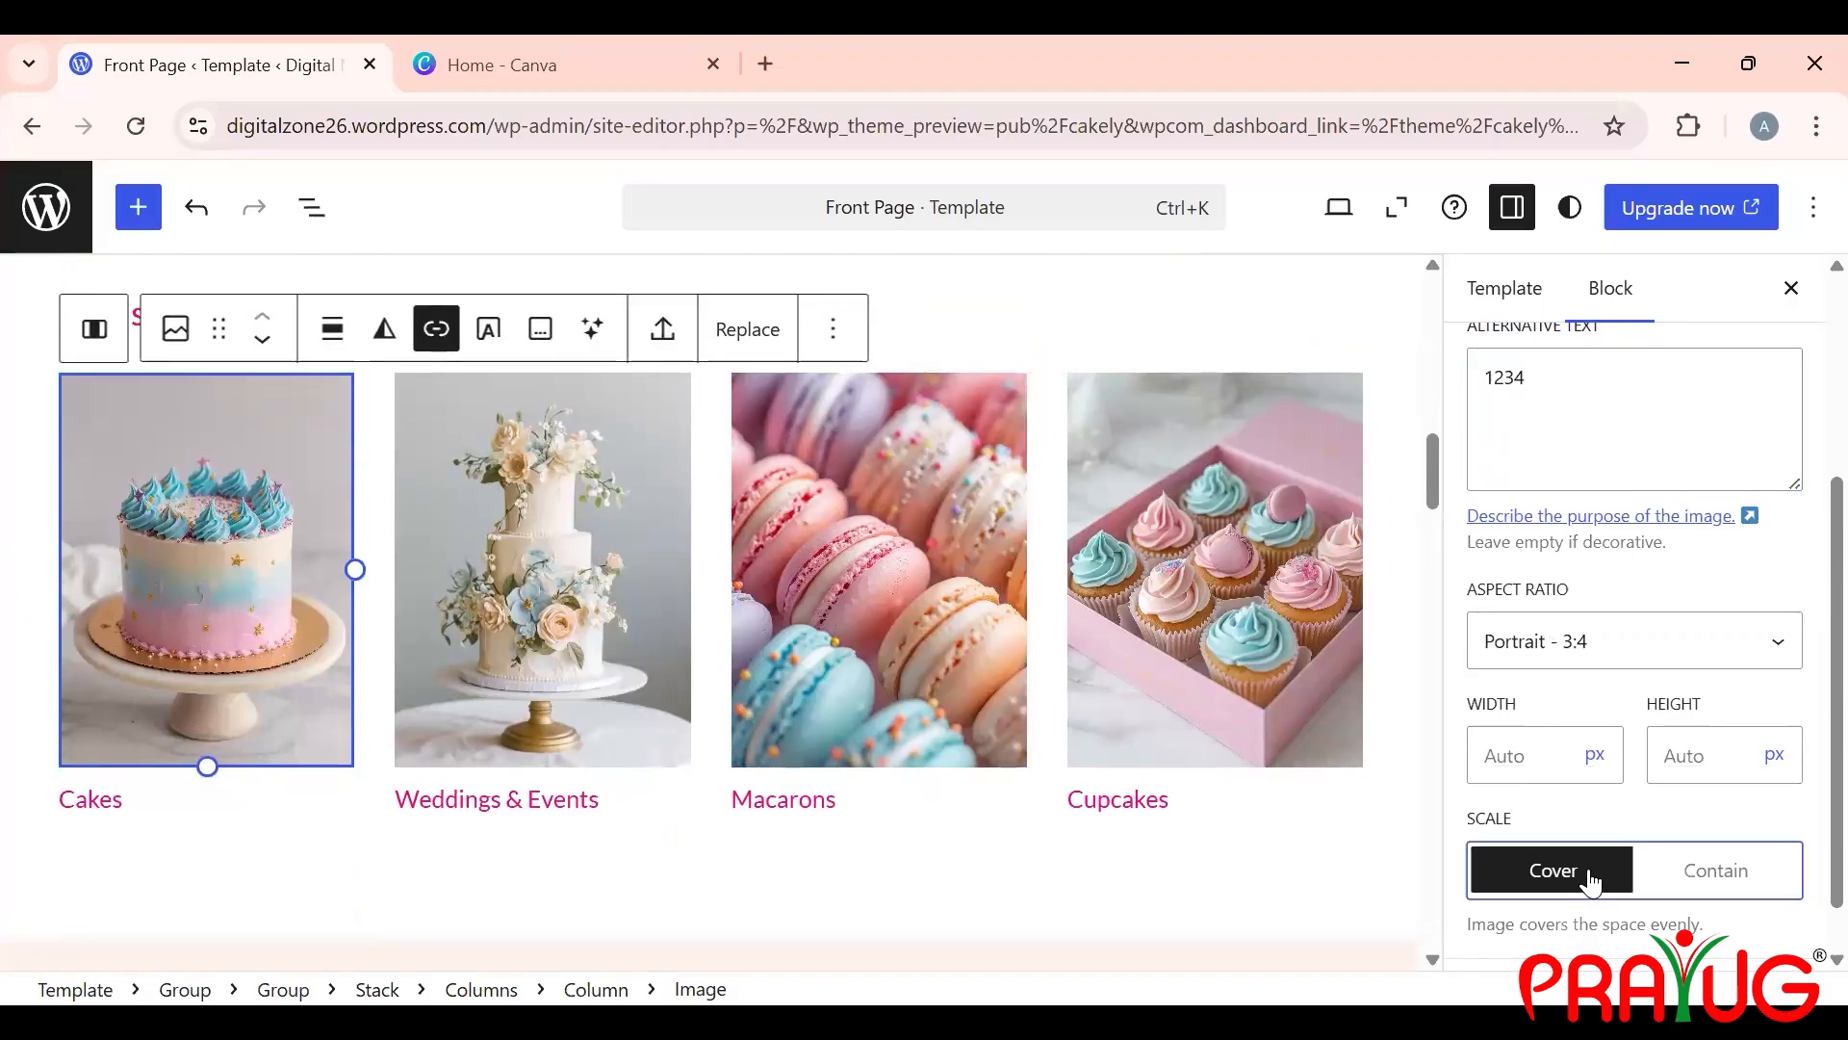
{"action": "left_click", "coordinate": [1576, 403]}
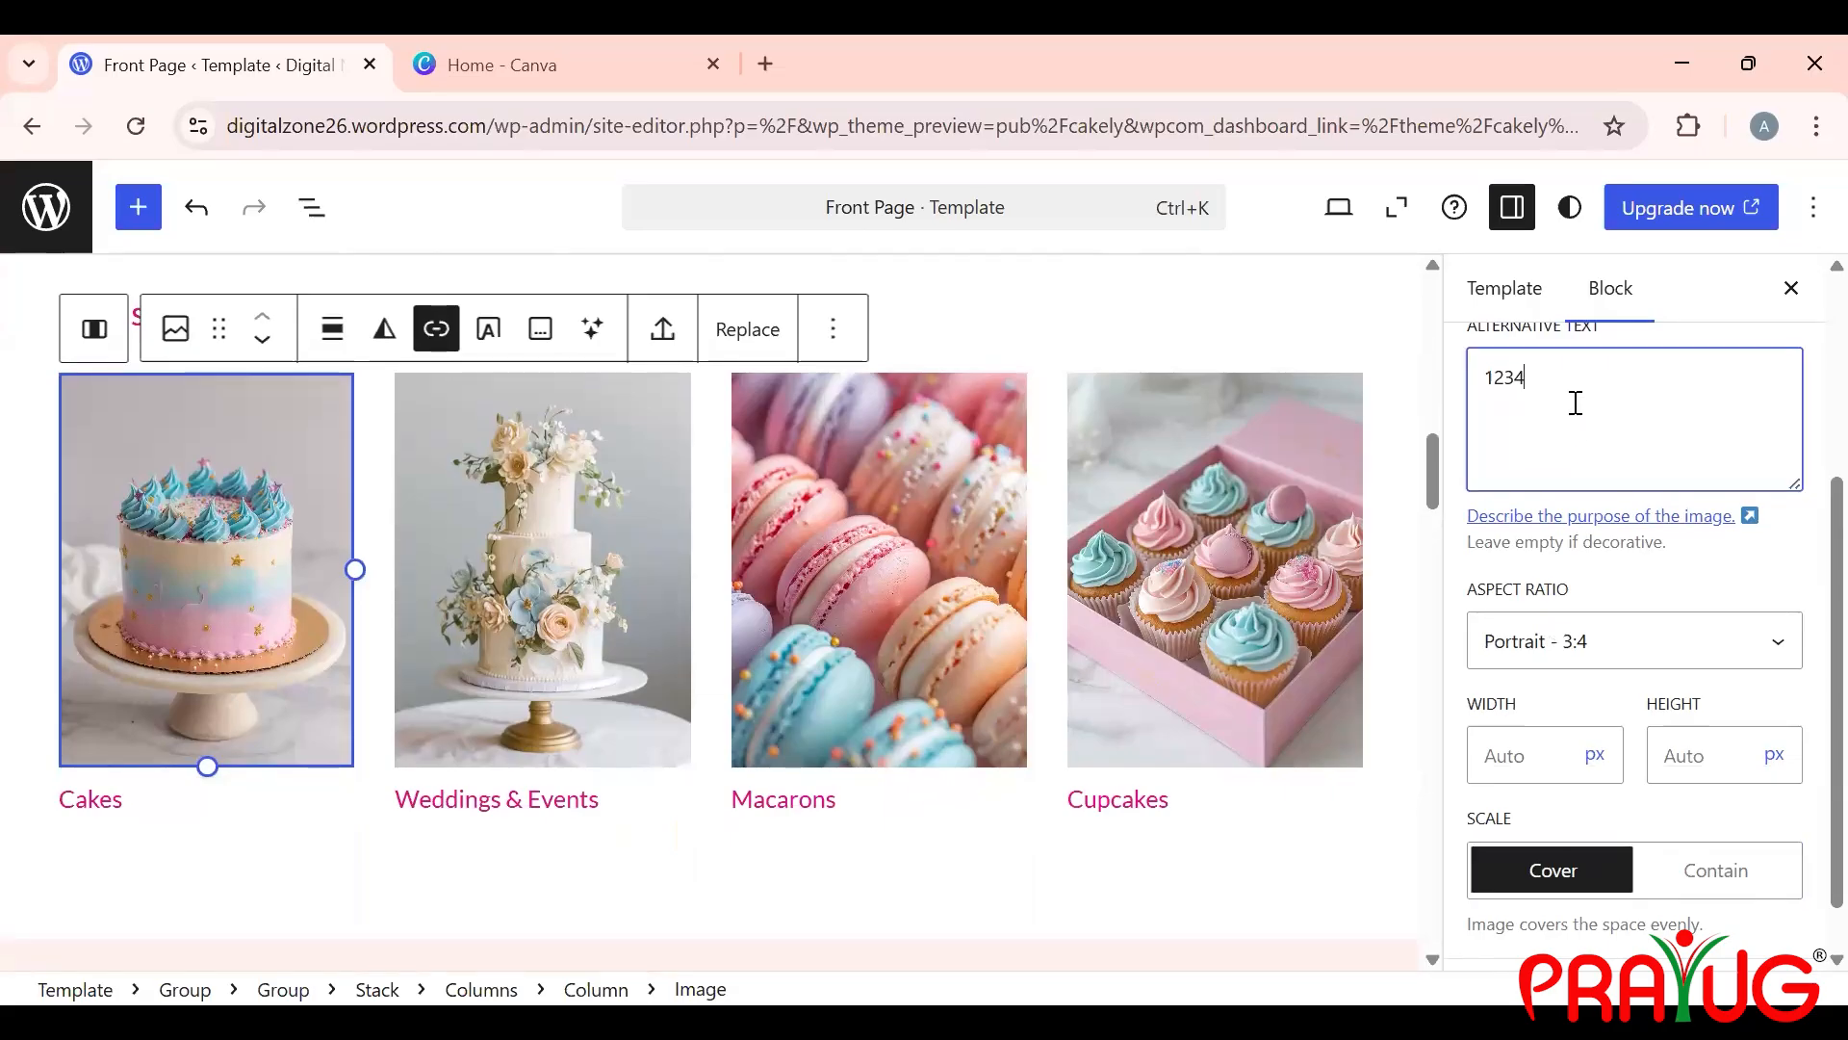
{"action": "scroll", "coordinate": [1576, 403], "scroll_direction": "down", "scroll_amount": 1}
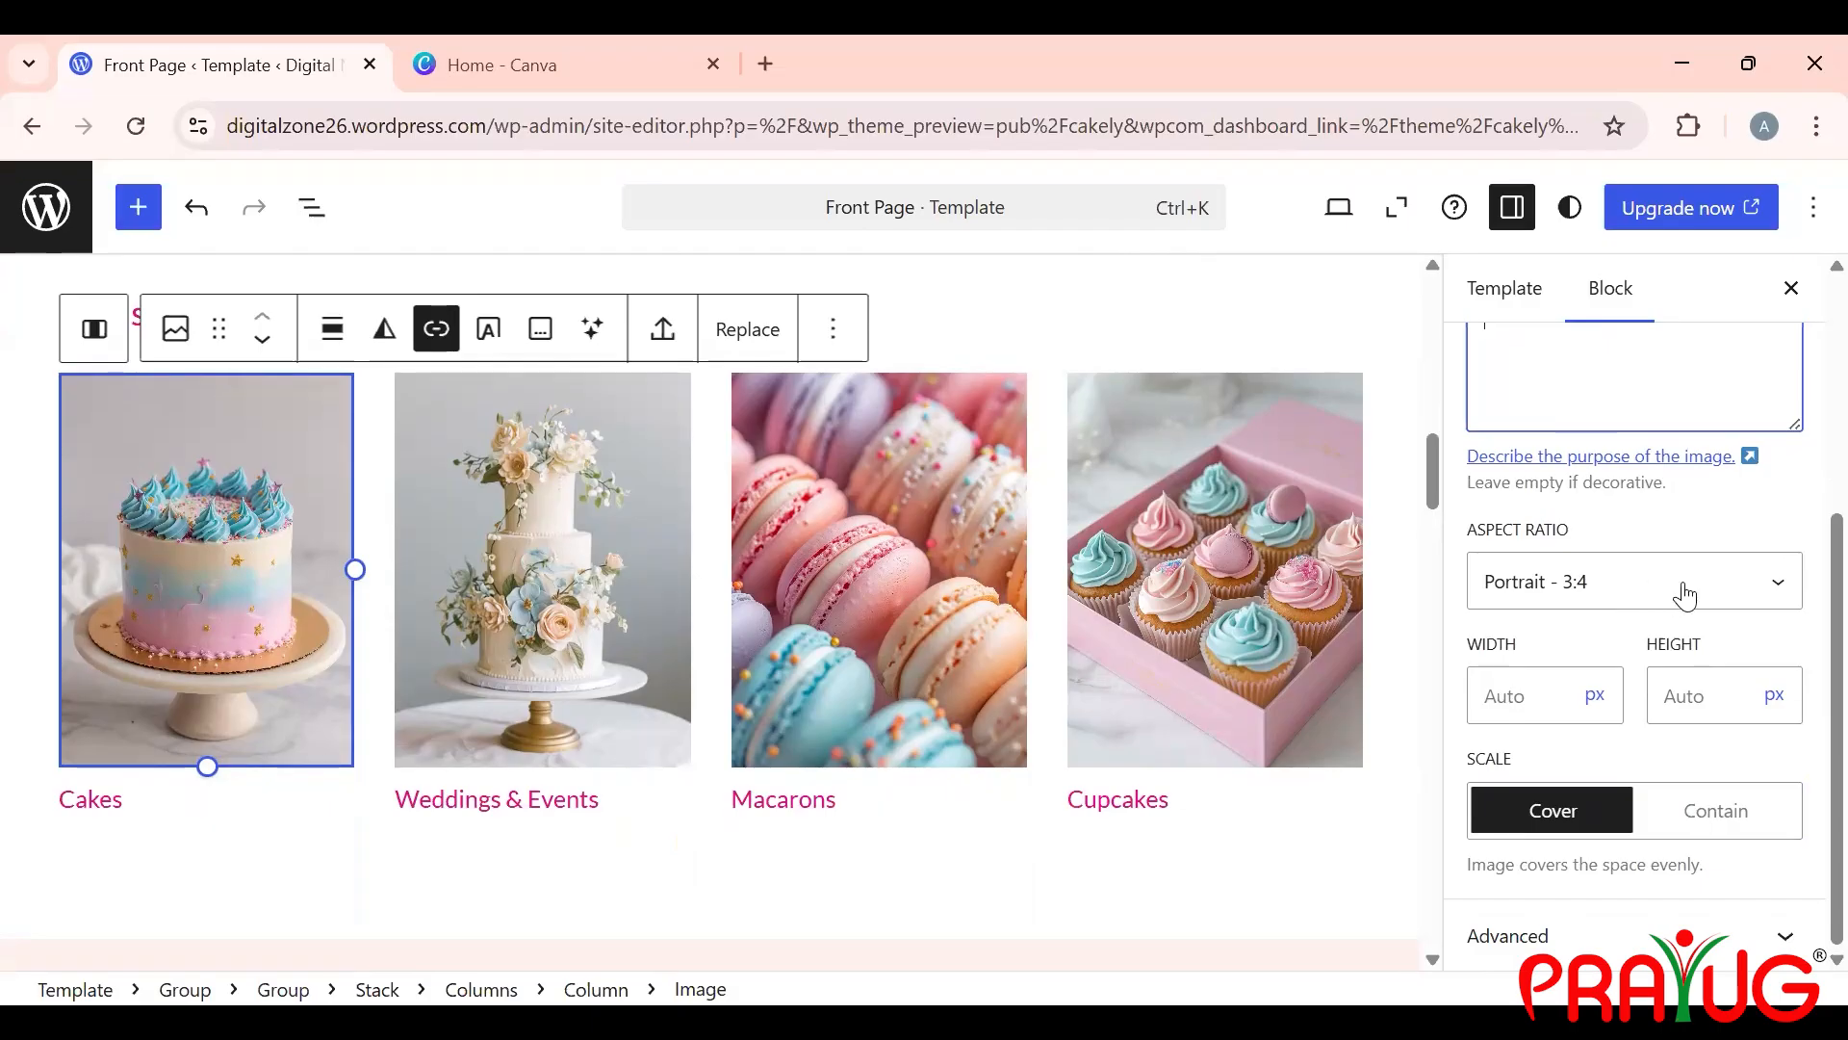
Step: Try the Original and Standard - 4:3 aspect ratios on the Cakes image, then restore Portrait - 3:4
{"action": "left_click", "coordinate": [1733, 582]}
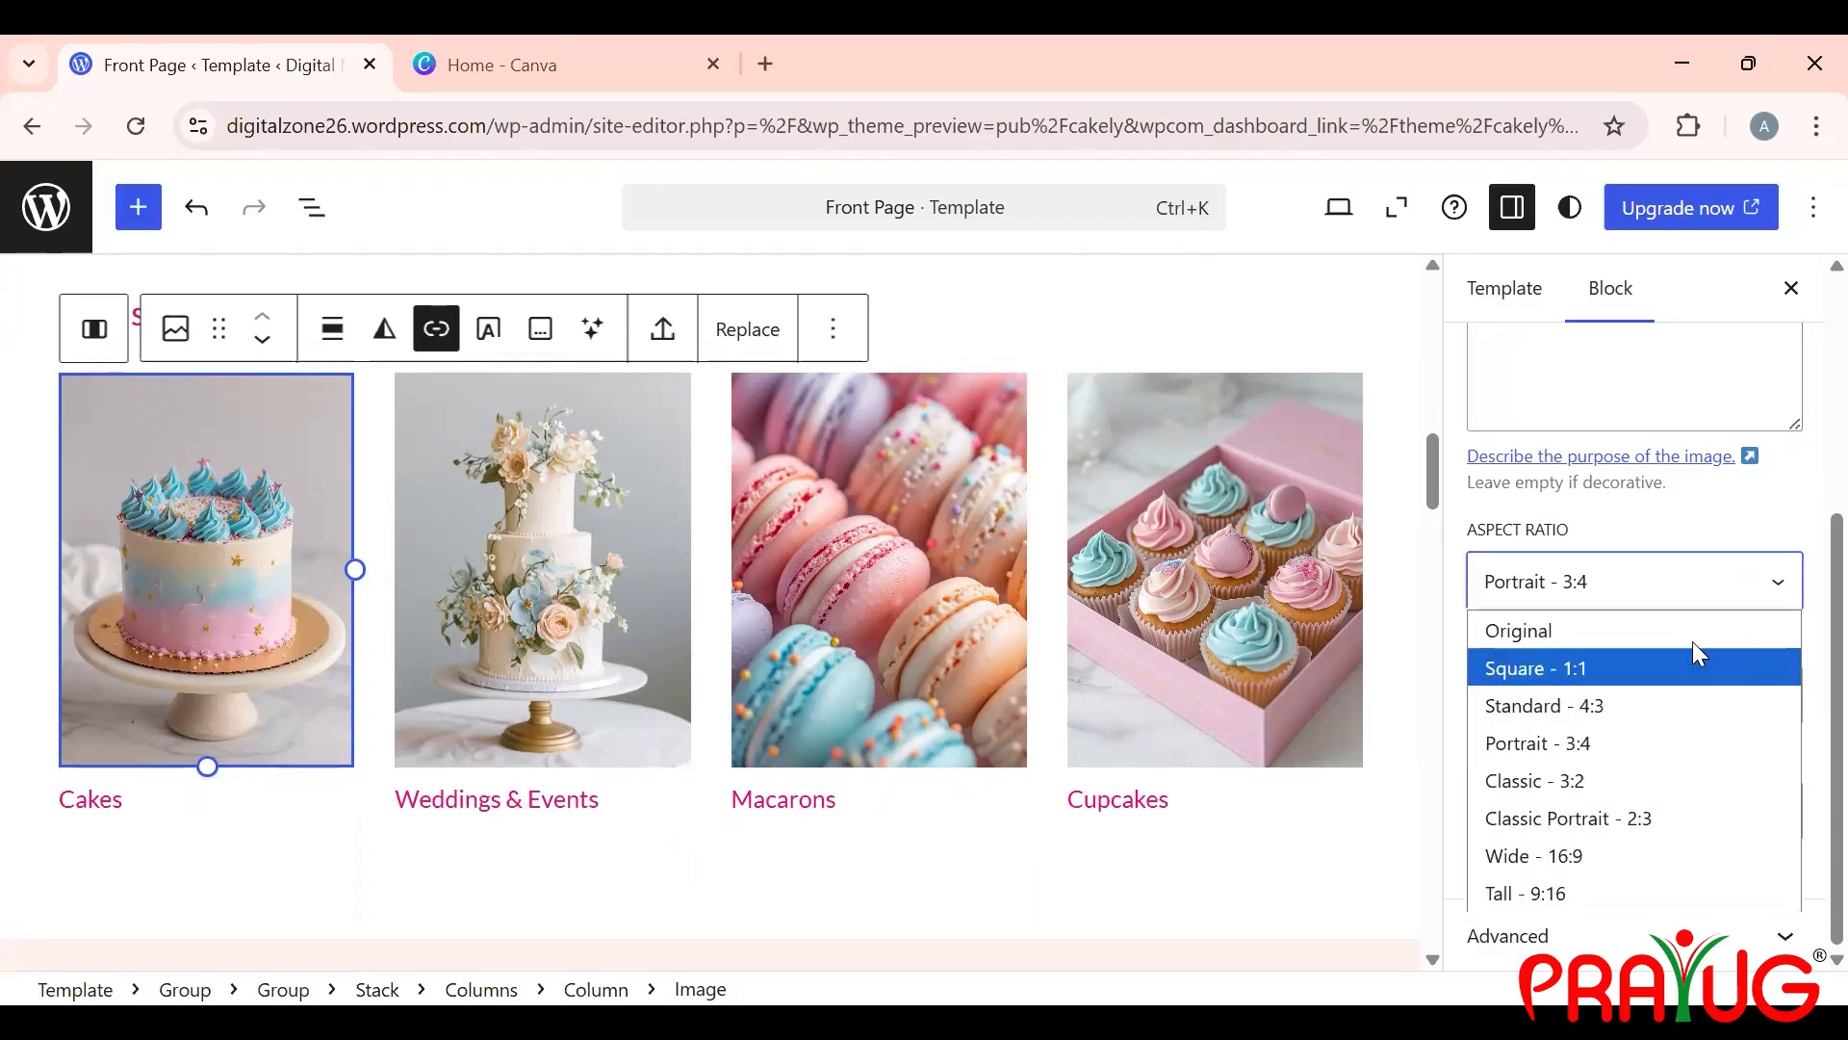
{"action": "left_click", "coordinate": [1692, 633]}
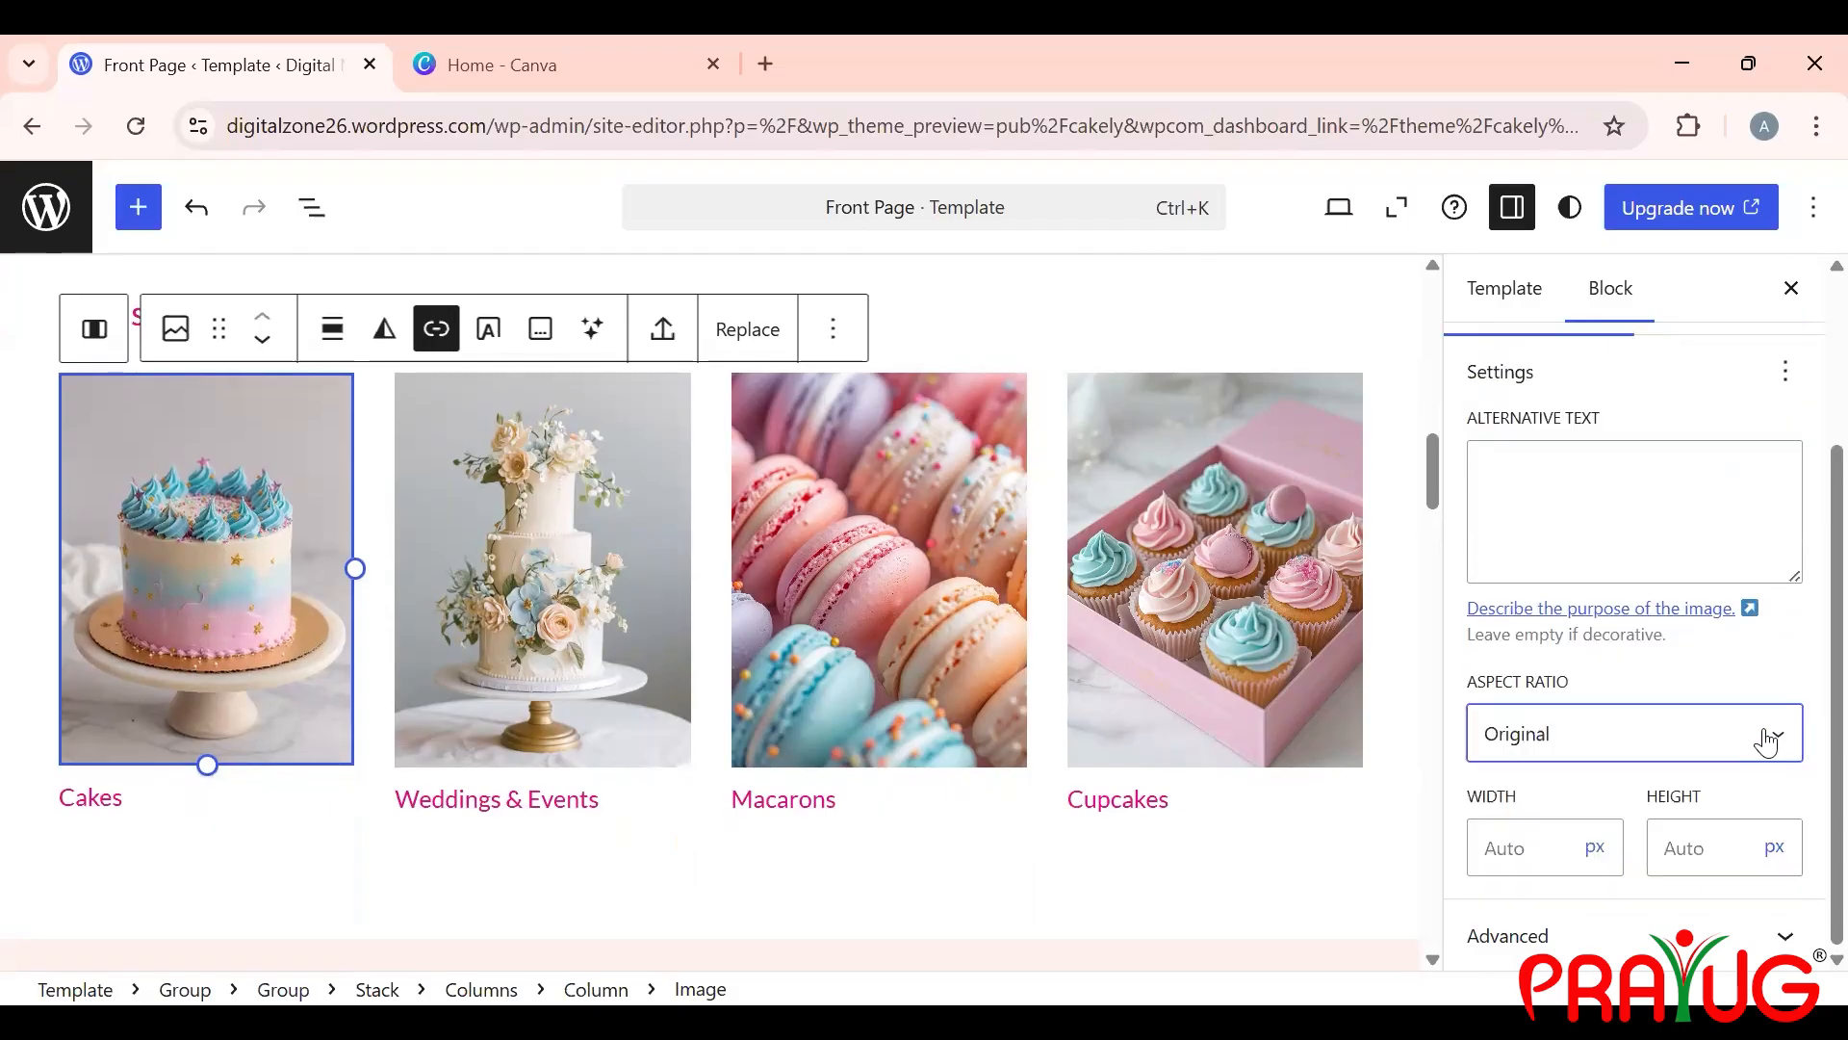
{"action": "left_click", "coordinate": [1766, 741]}
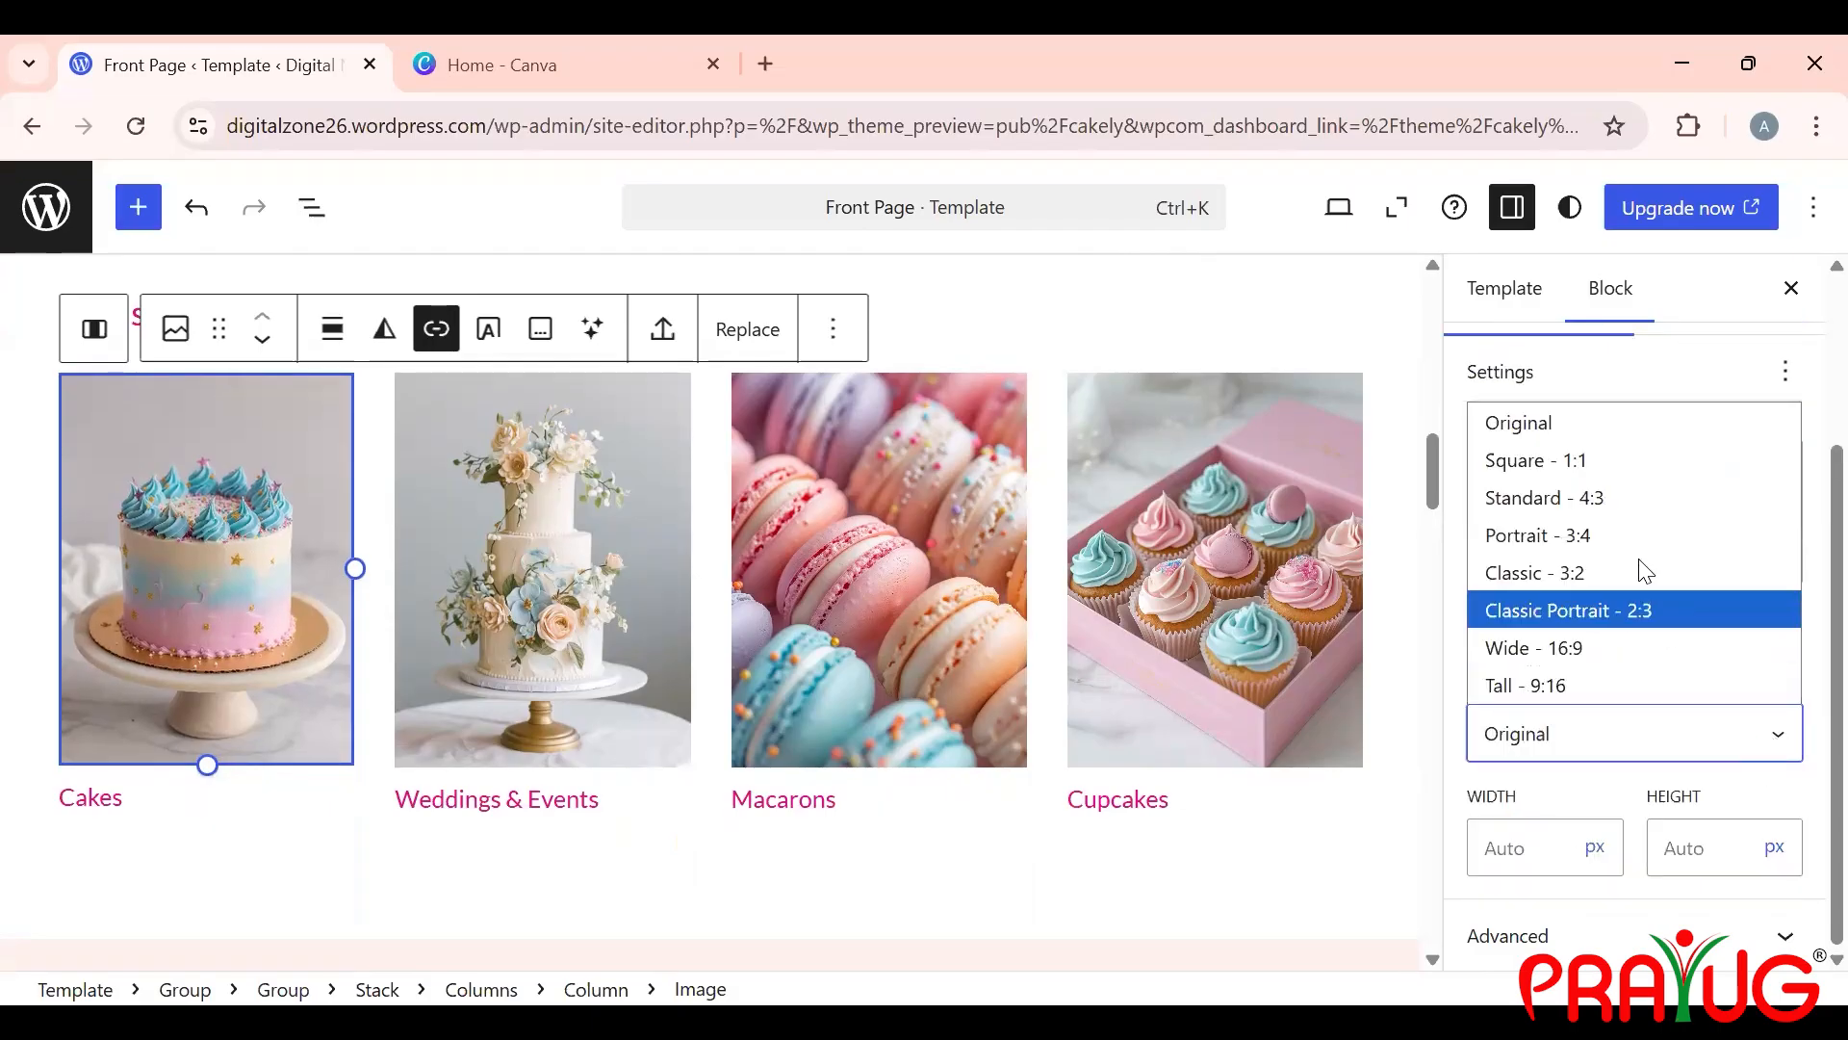
{"action": "left_click", "coordinate": [1604, 513]}
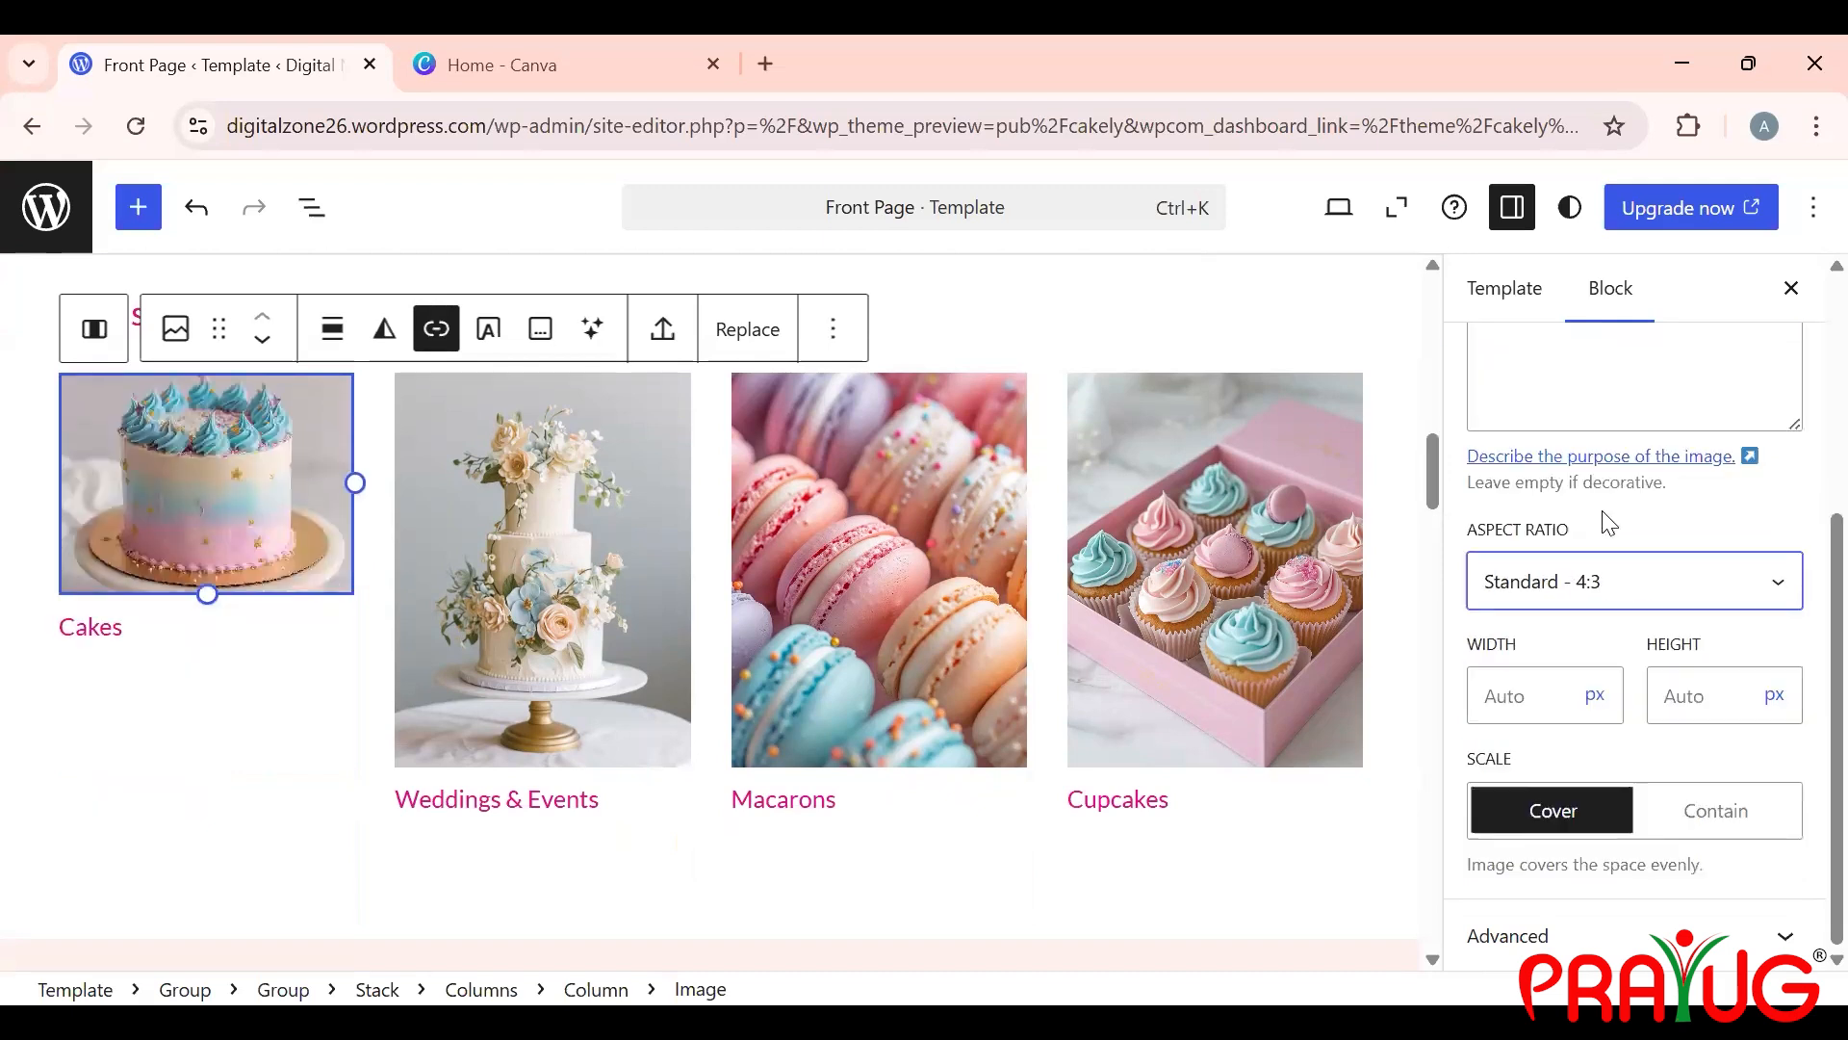
{"action": "left_click", "coordinate": [1778, 584]}
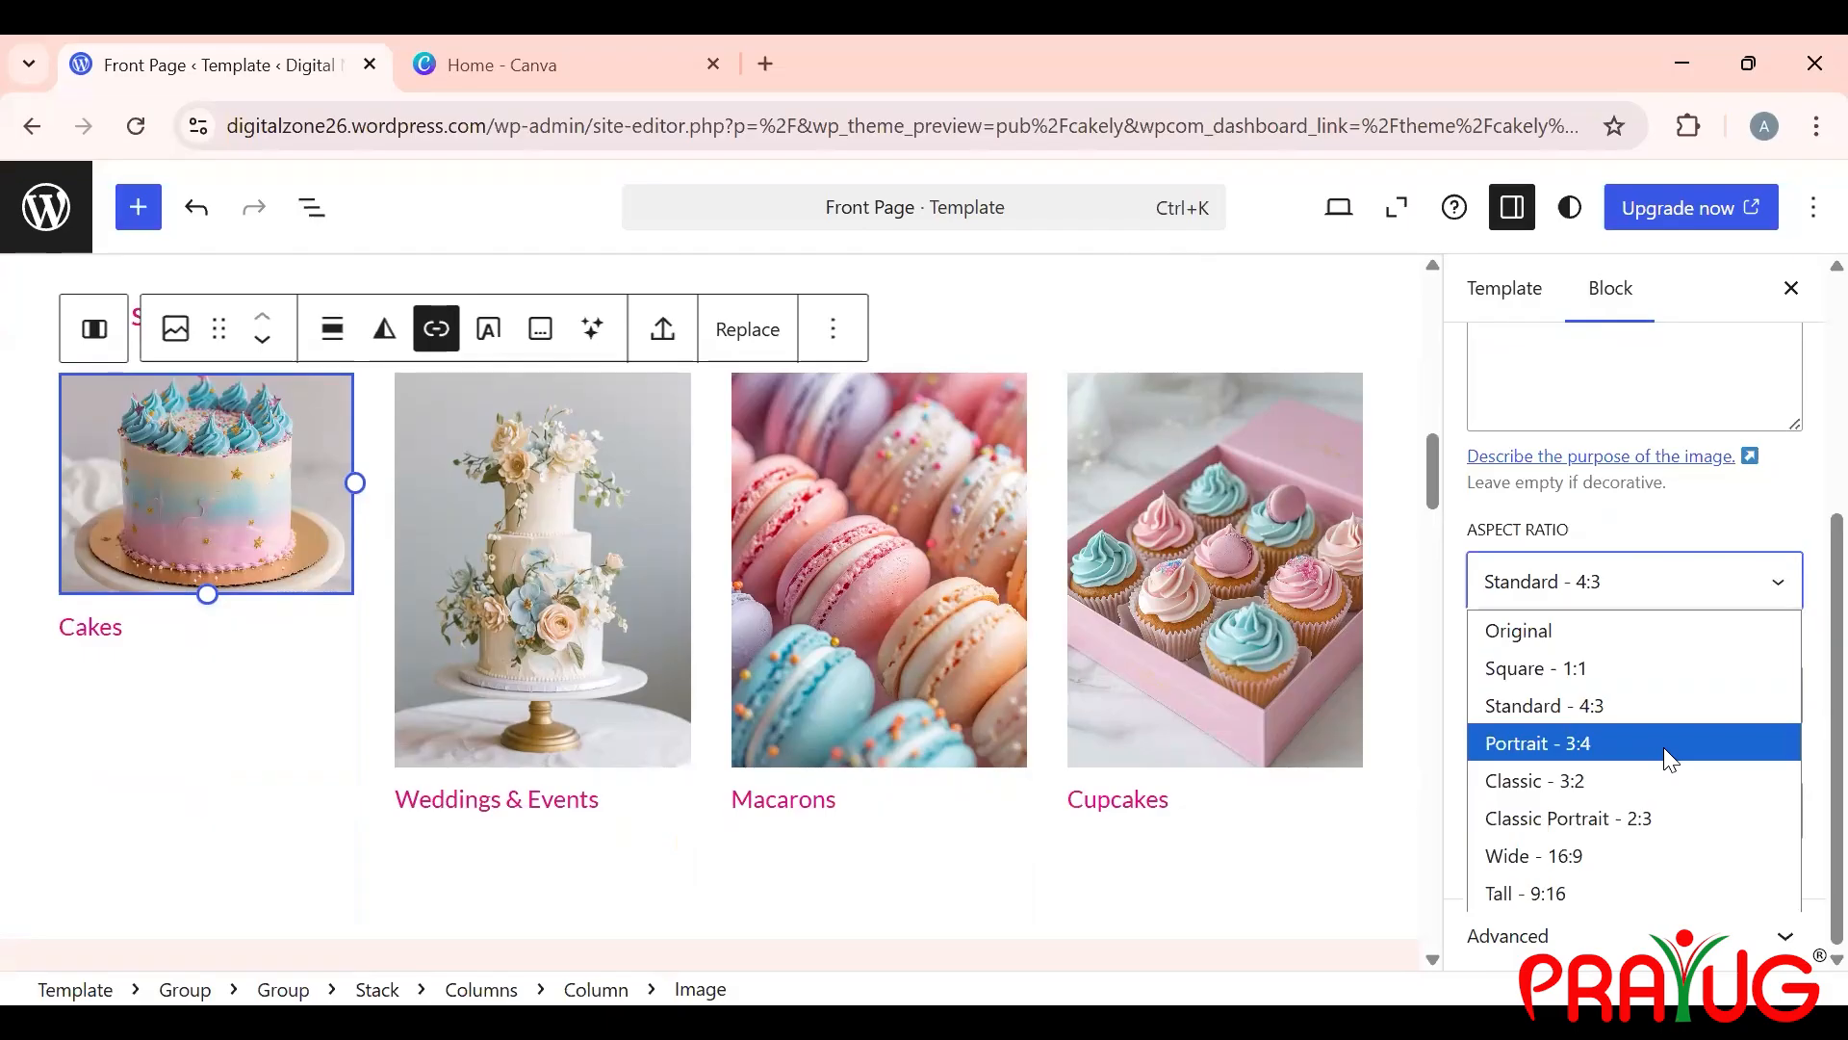
{"action": "left_click", "coordinate": [1663, 747]}
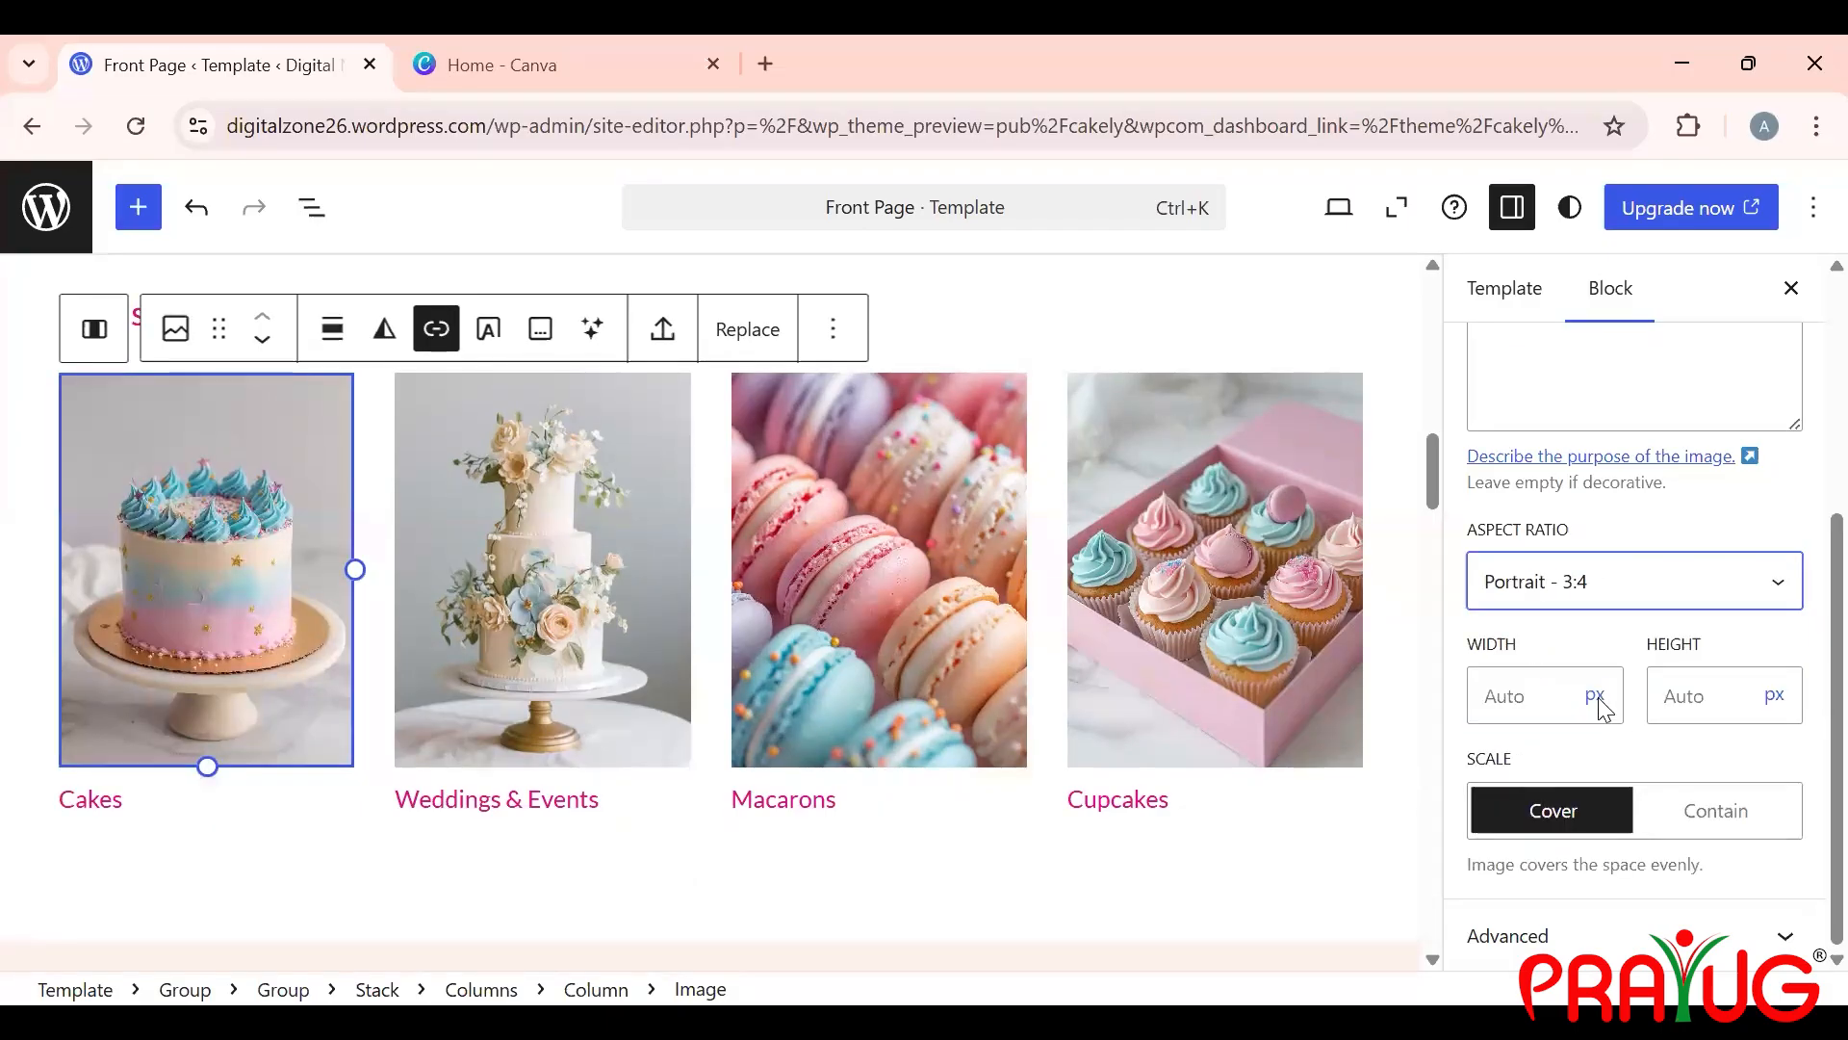
Step: Try a width of 45 px and a height of 678 px on the Cakes image, clearing each value again
{"action": "left_click", "coordinate": [1516, 696]}
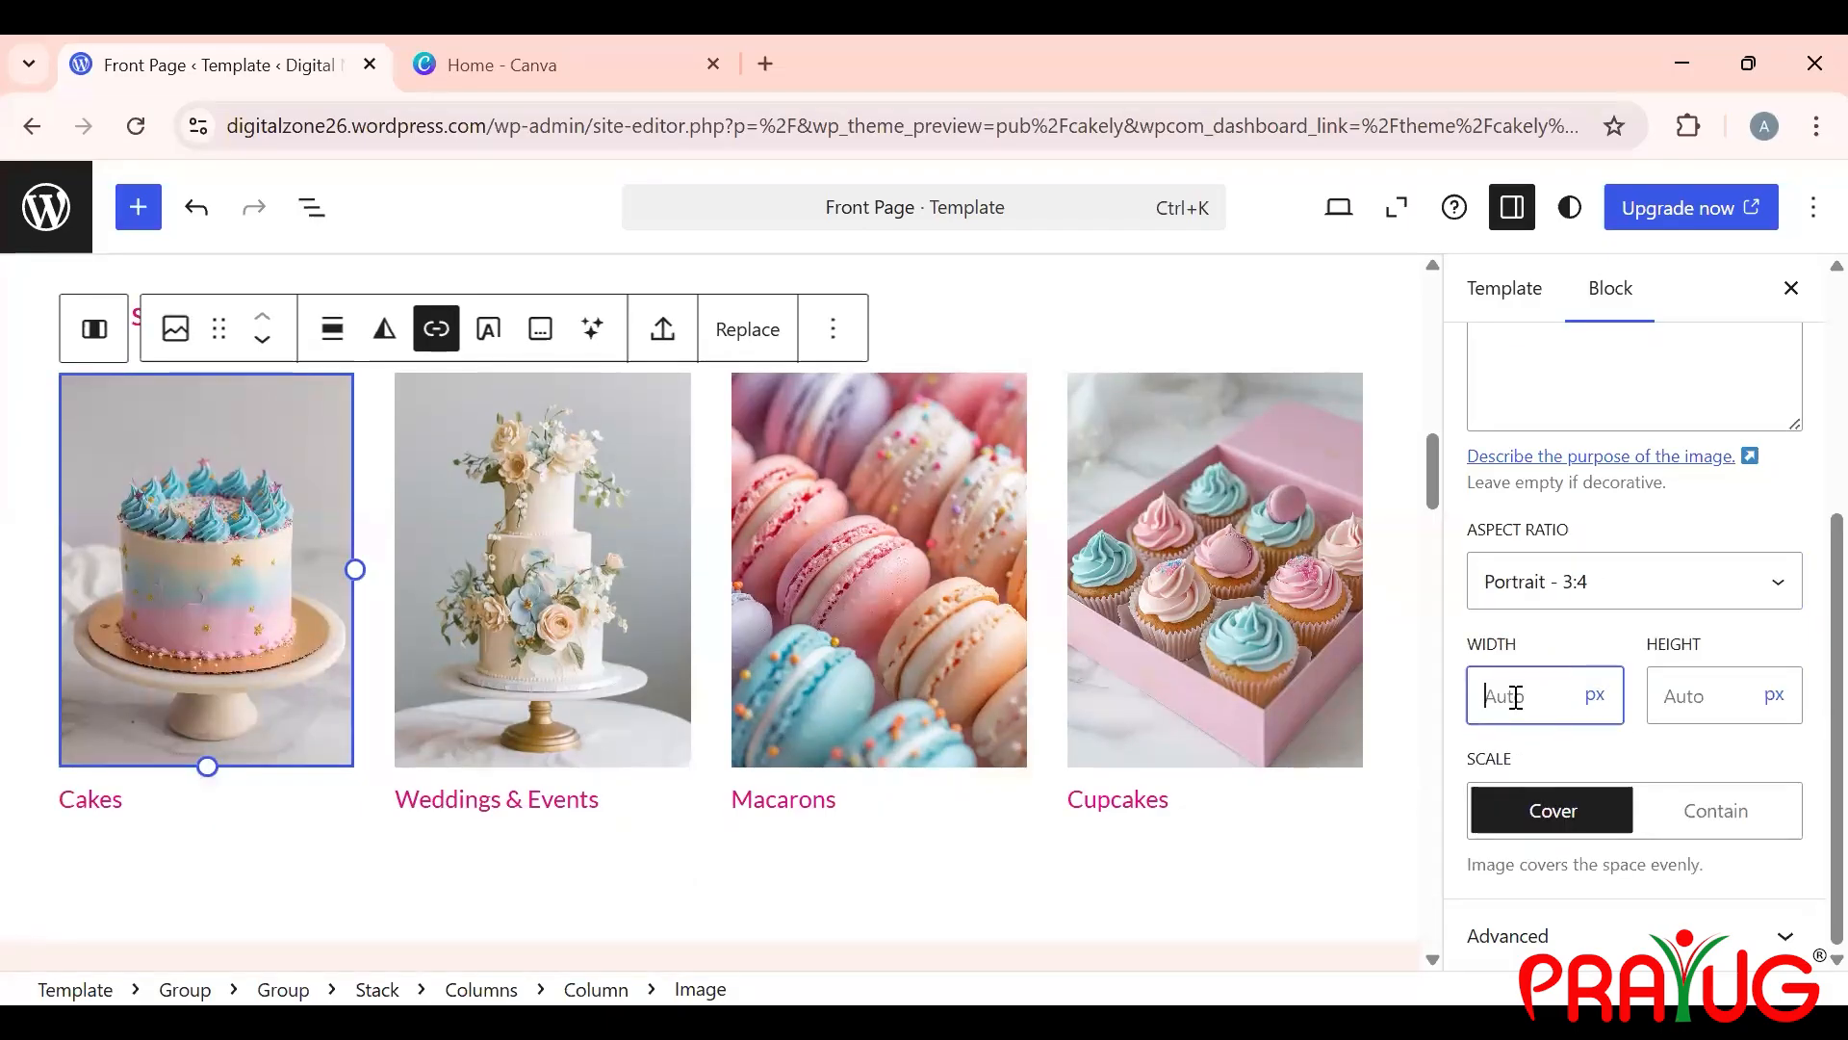
{"action": "type", "text": "45"}
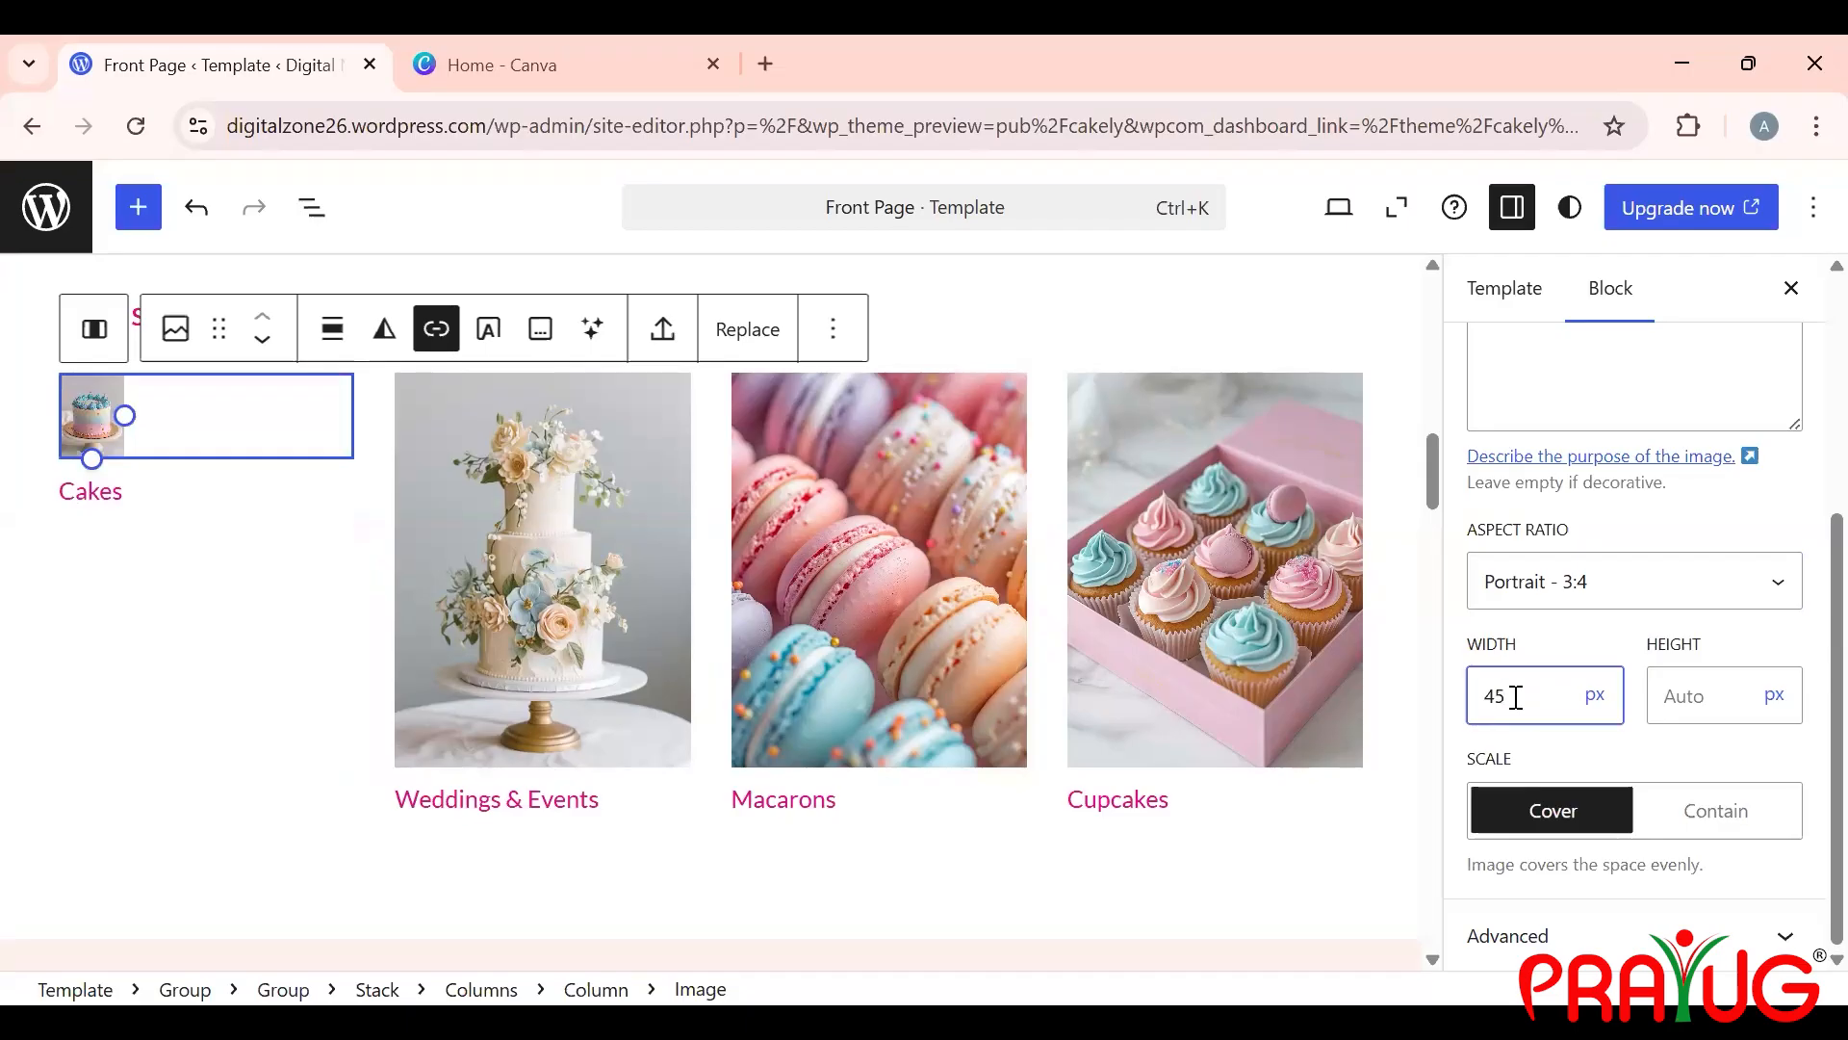
{"action": "key", "text": "BackSpace"}
{"action": "key", "text": "BackSpace"}
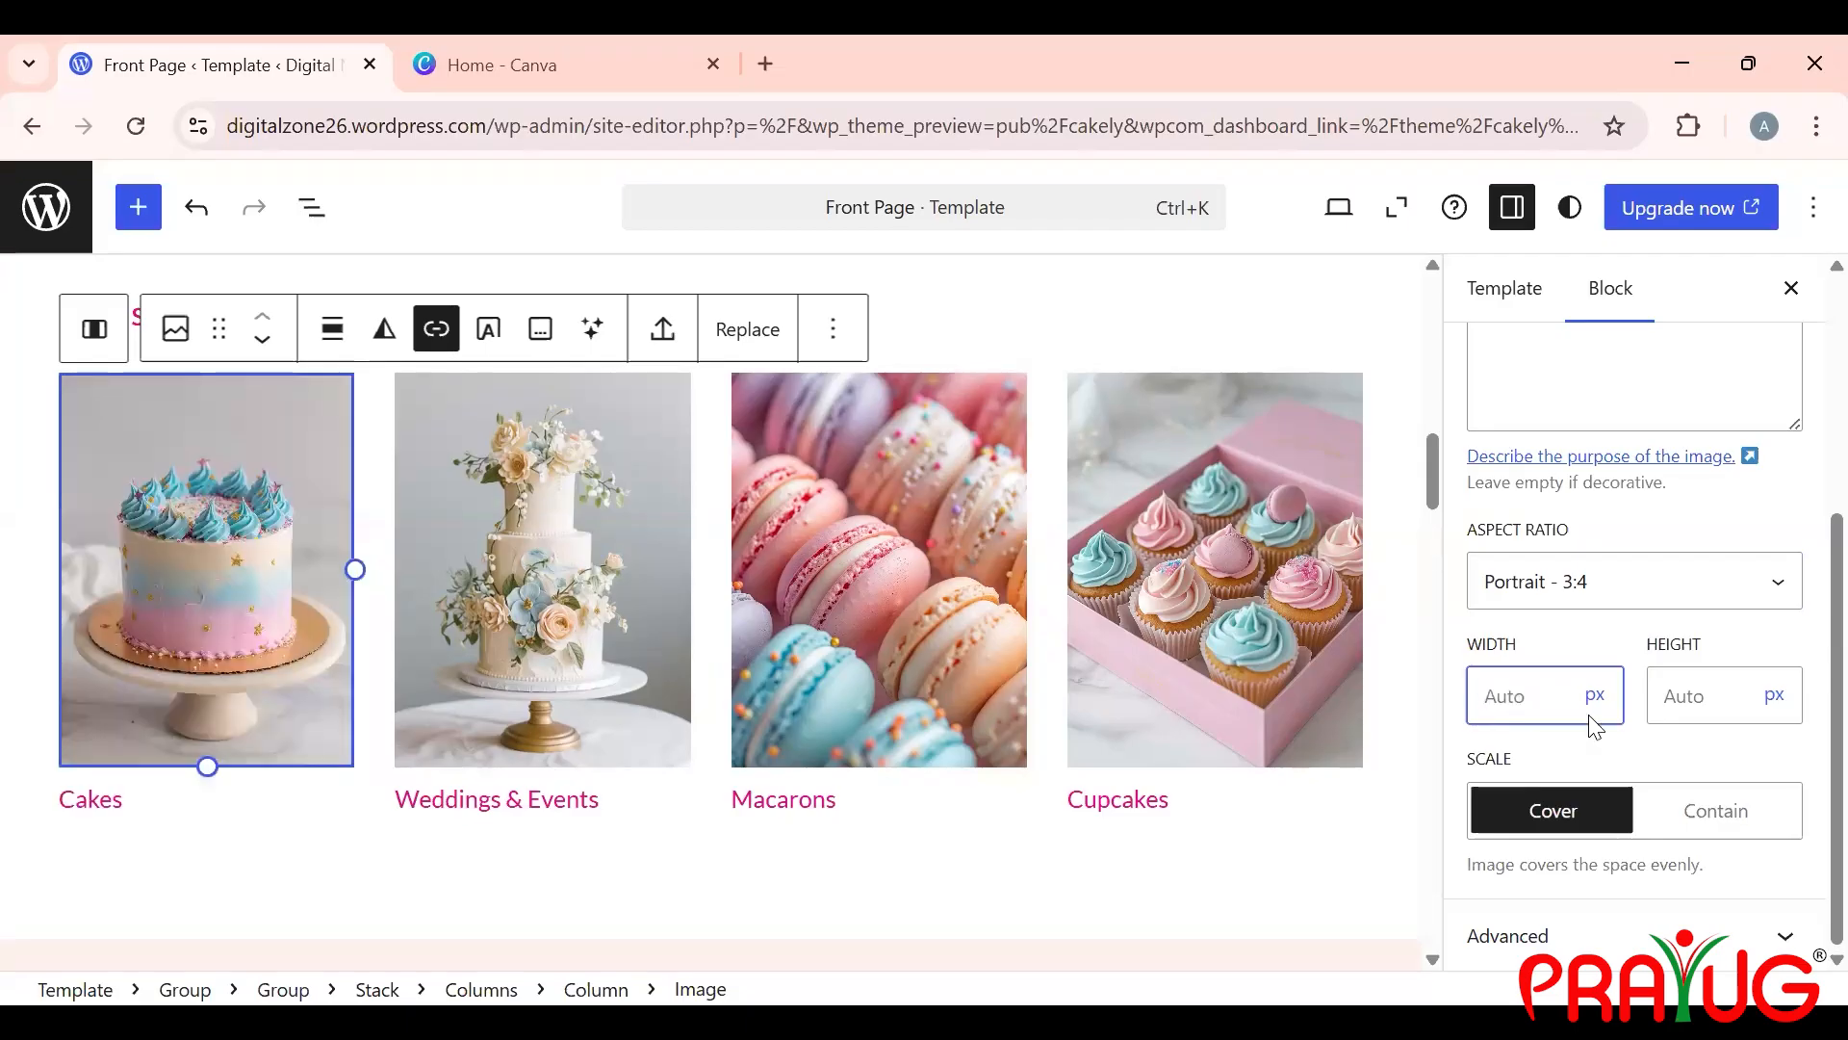
{"action": "left_click", "coordinate": [1670, 698]}
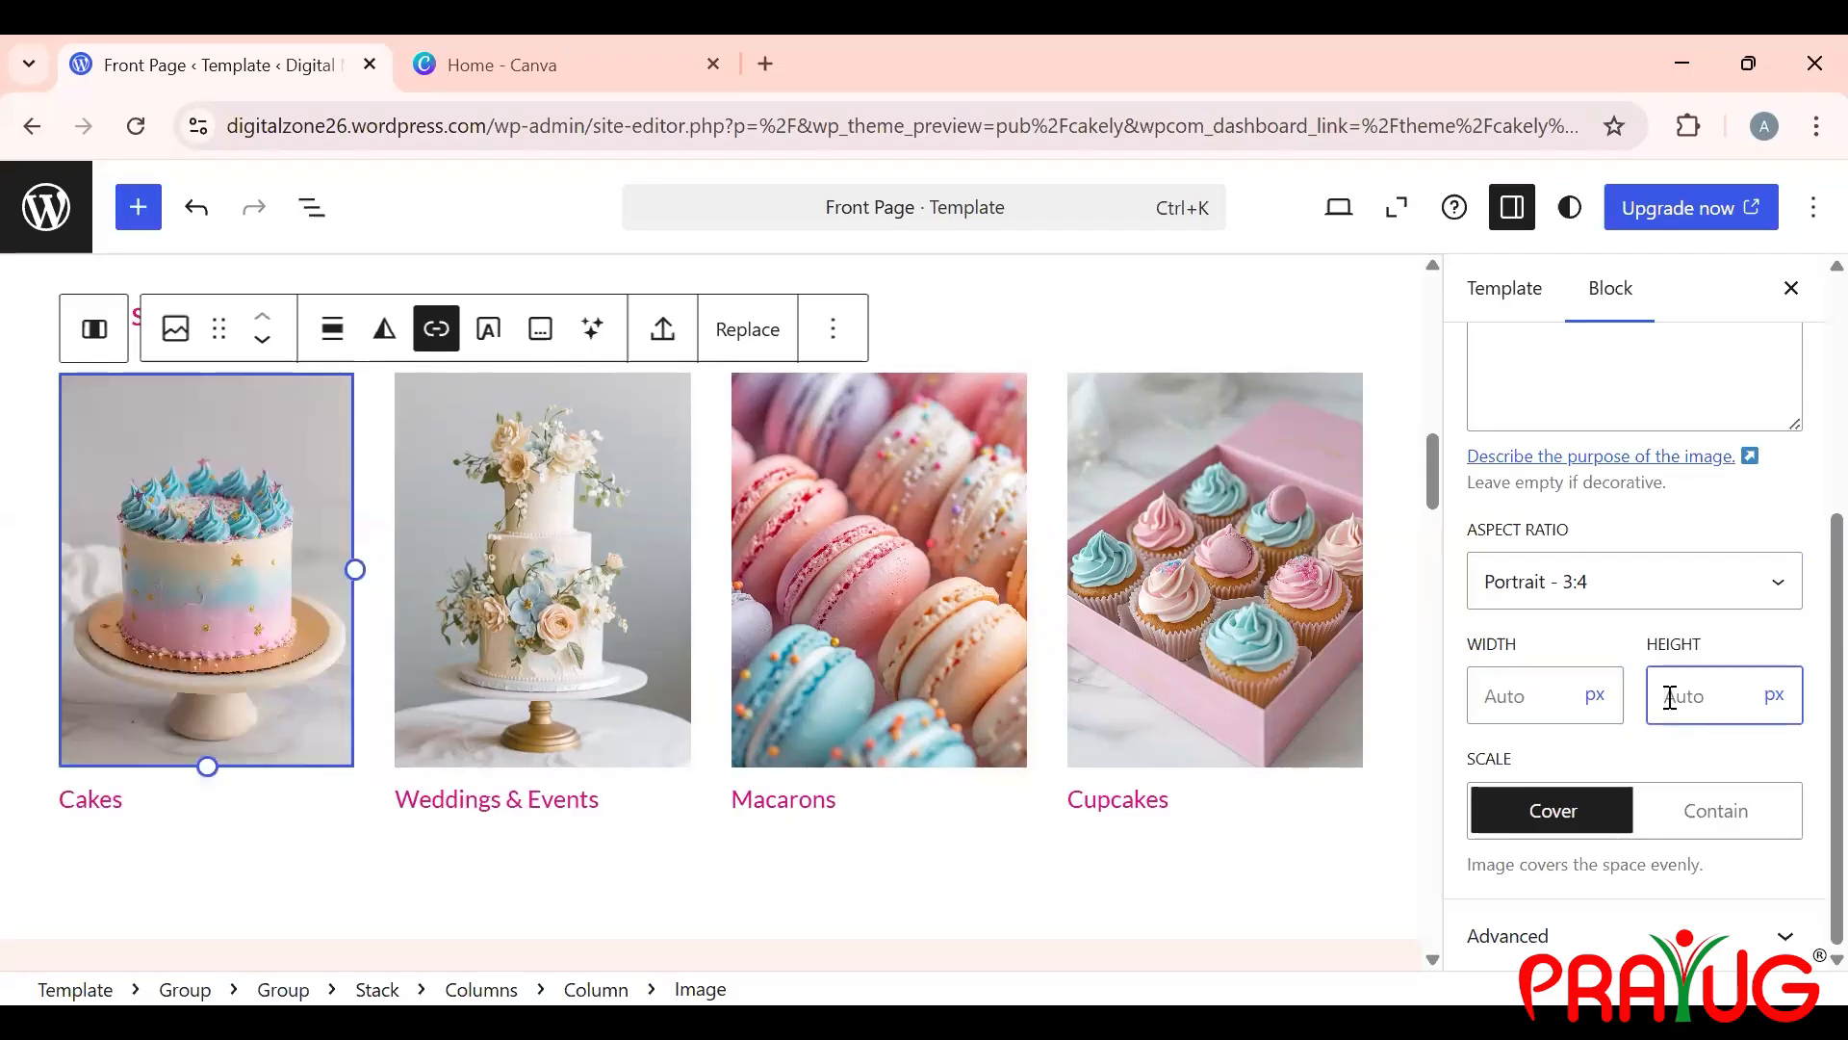
{"action": "type", "text": "678"}
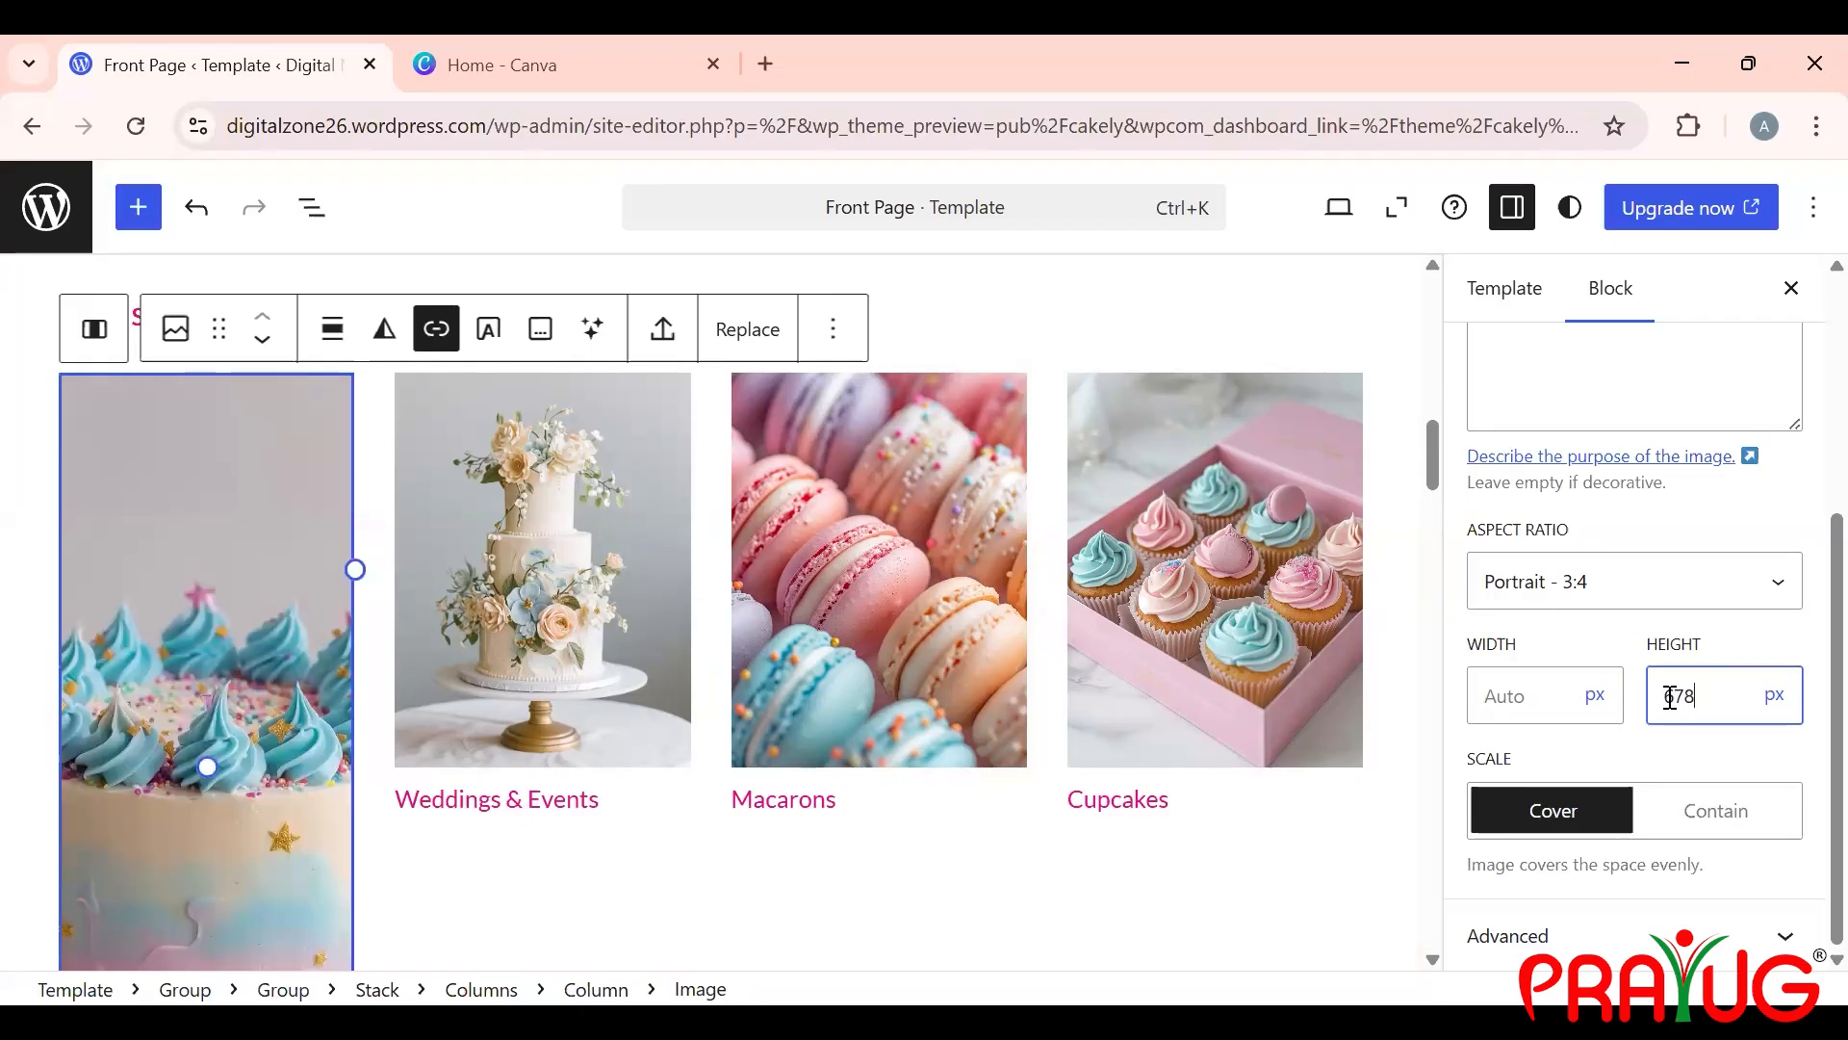
{"action": "key", "text": "BackSpace"}
{"action": "key", "text": "BackSpace"}
{"action": "key", "text": "BackSpace"}
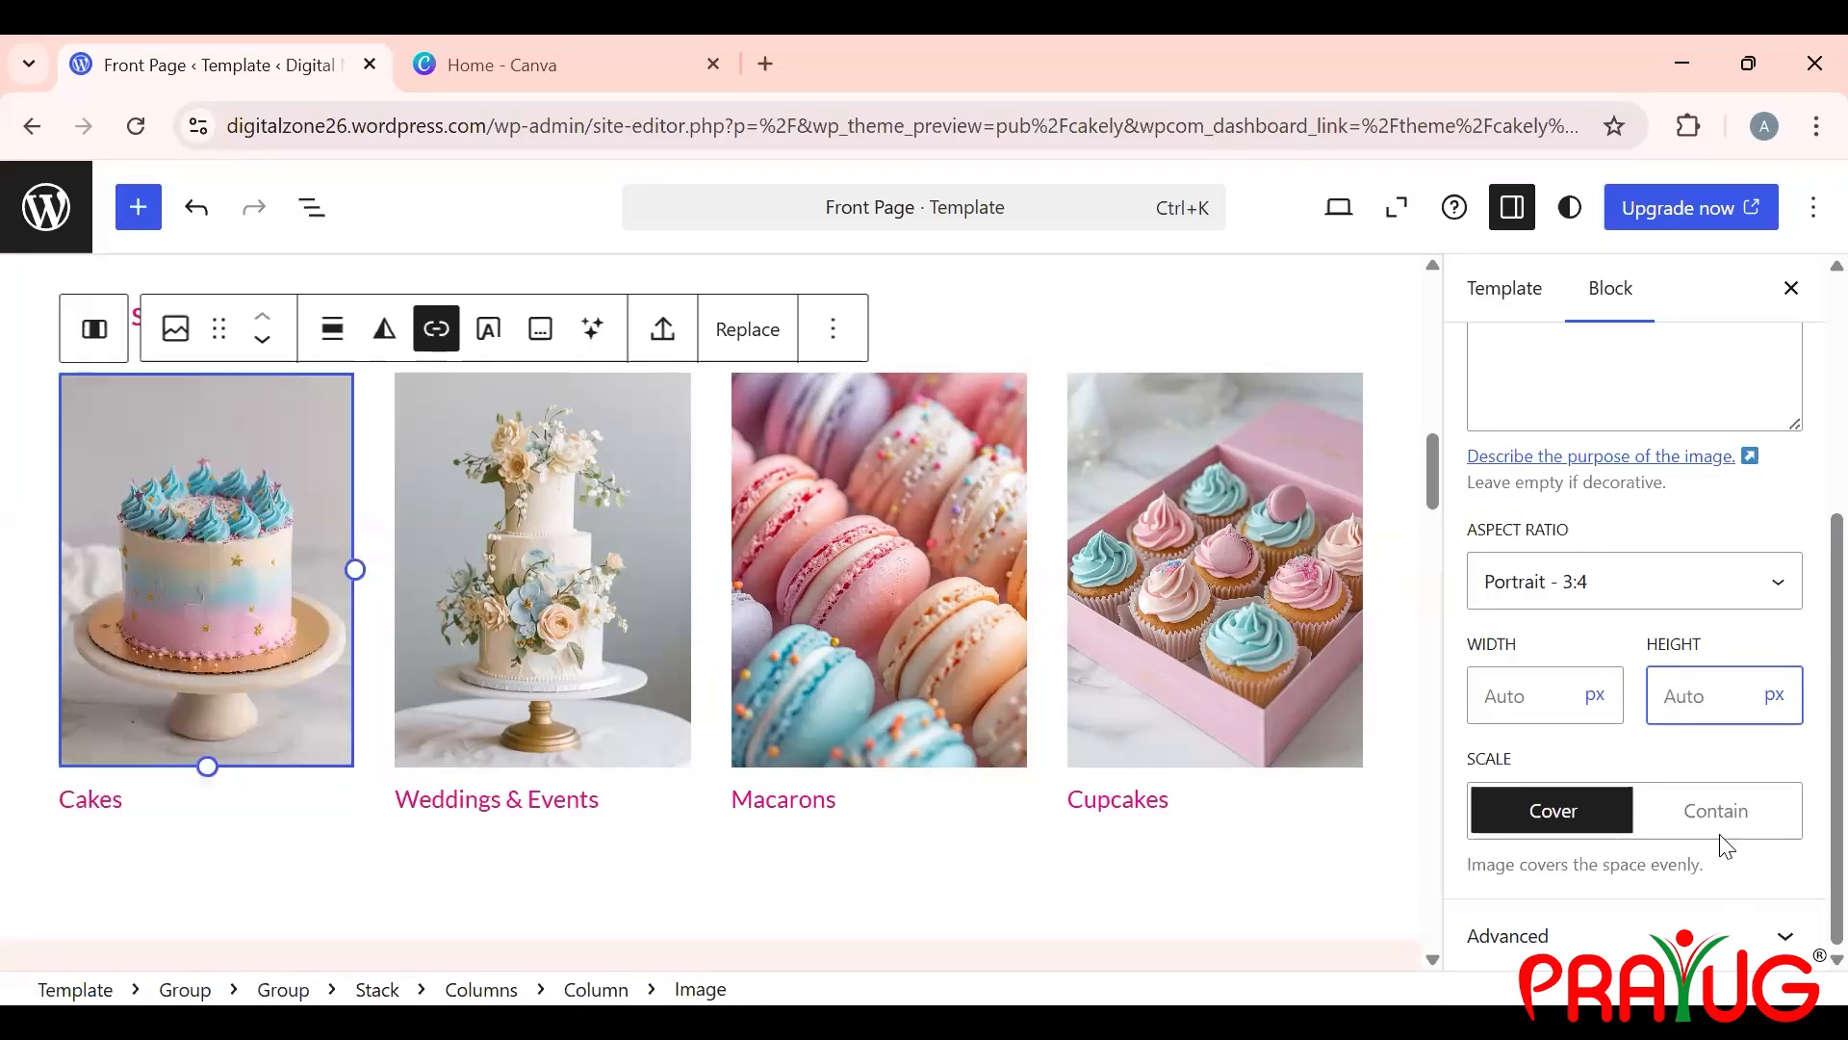
Step: Try the Contain scale on the Cakes image and switch it back to Cover
{"action": "left_click", "coordinate": [1665, 825]}
{"action": "left_click", "coordinate": [1665, 825]}
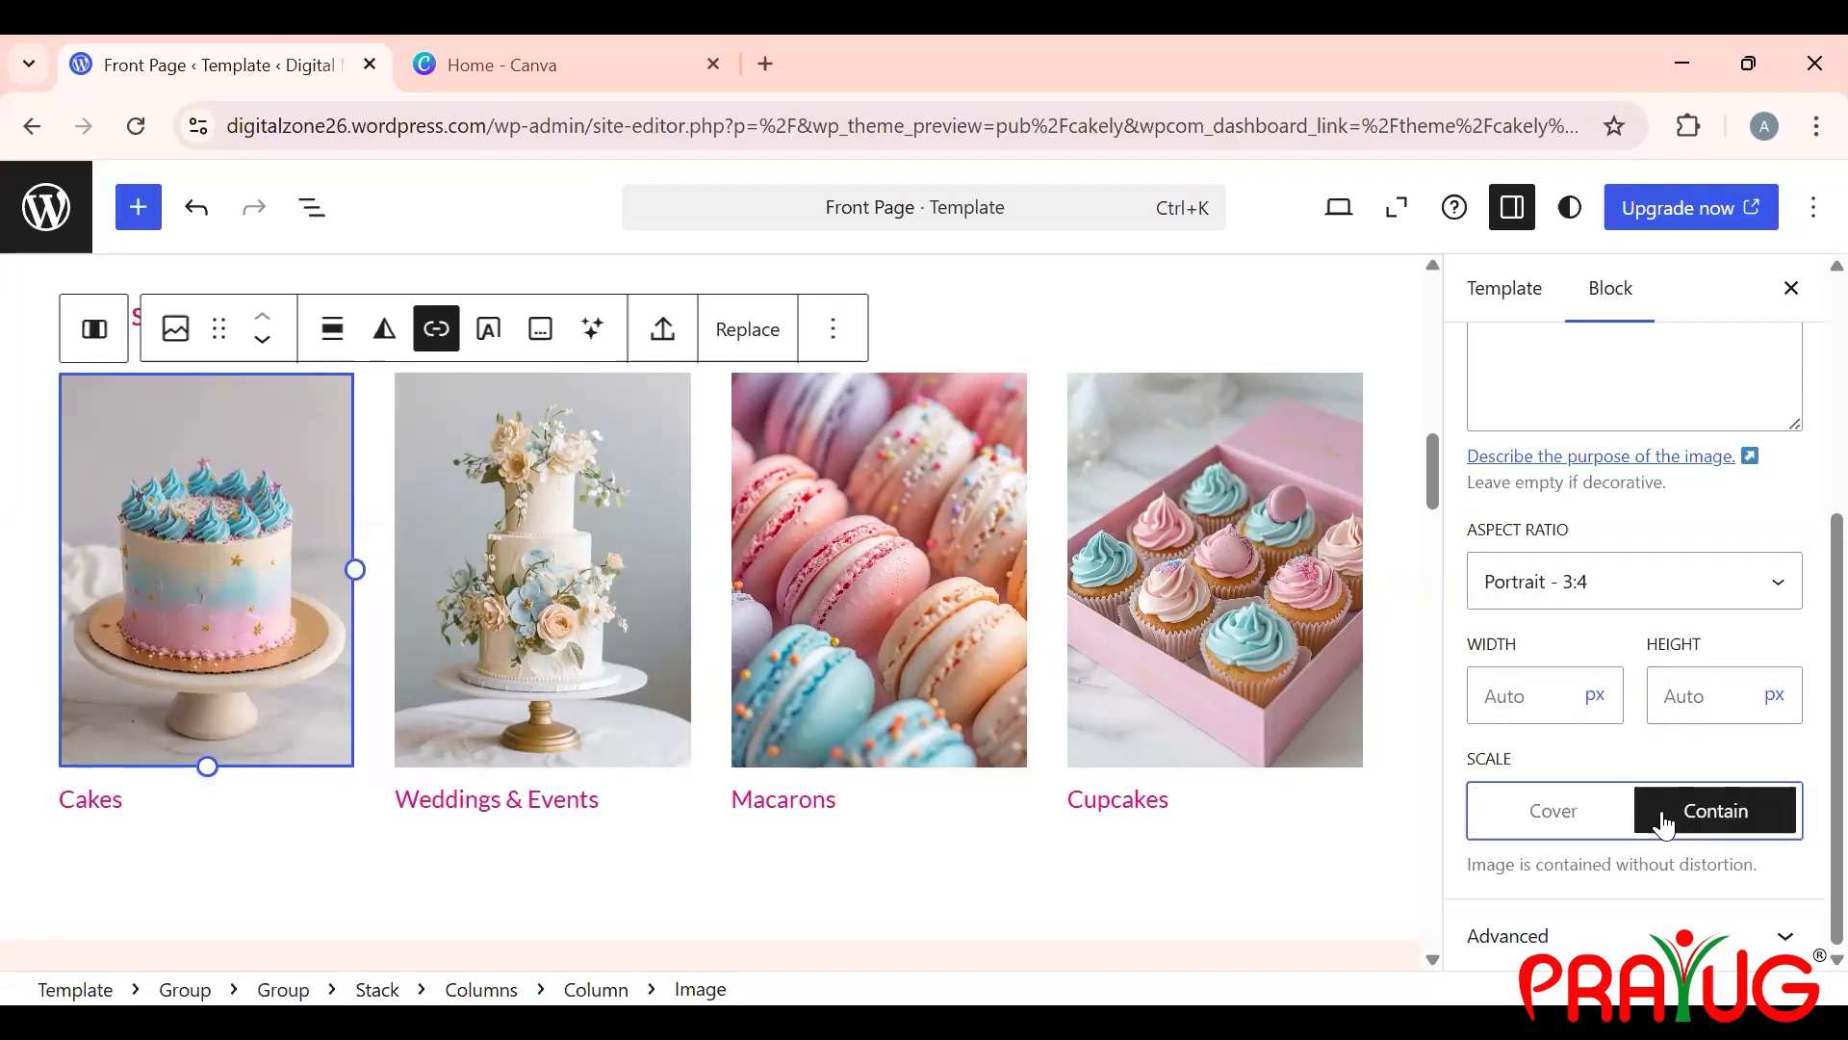
{"action": "left_click", "coordinate": [1584, 826]}
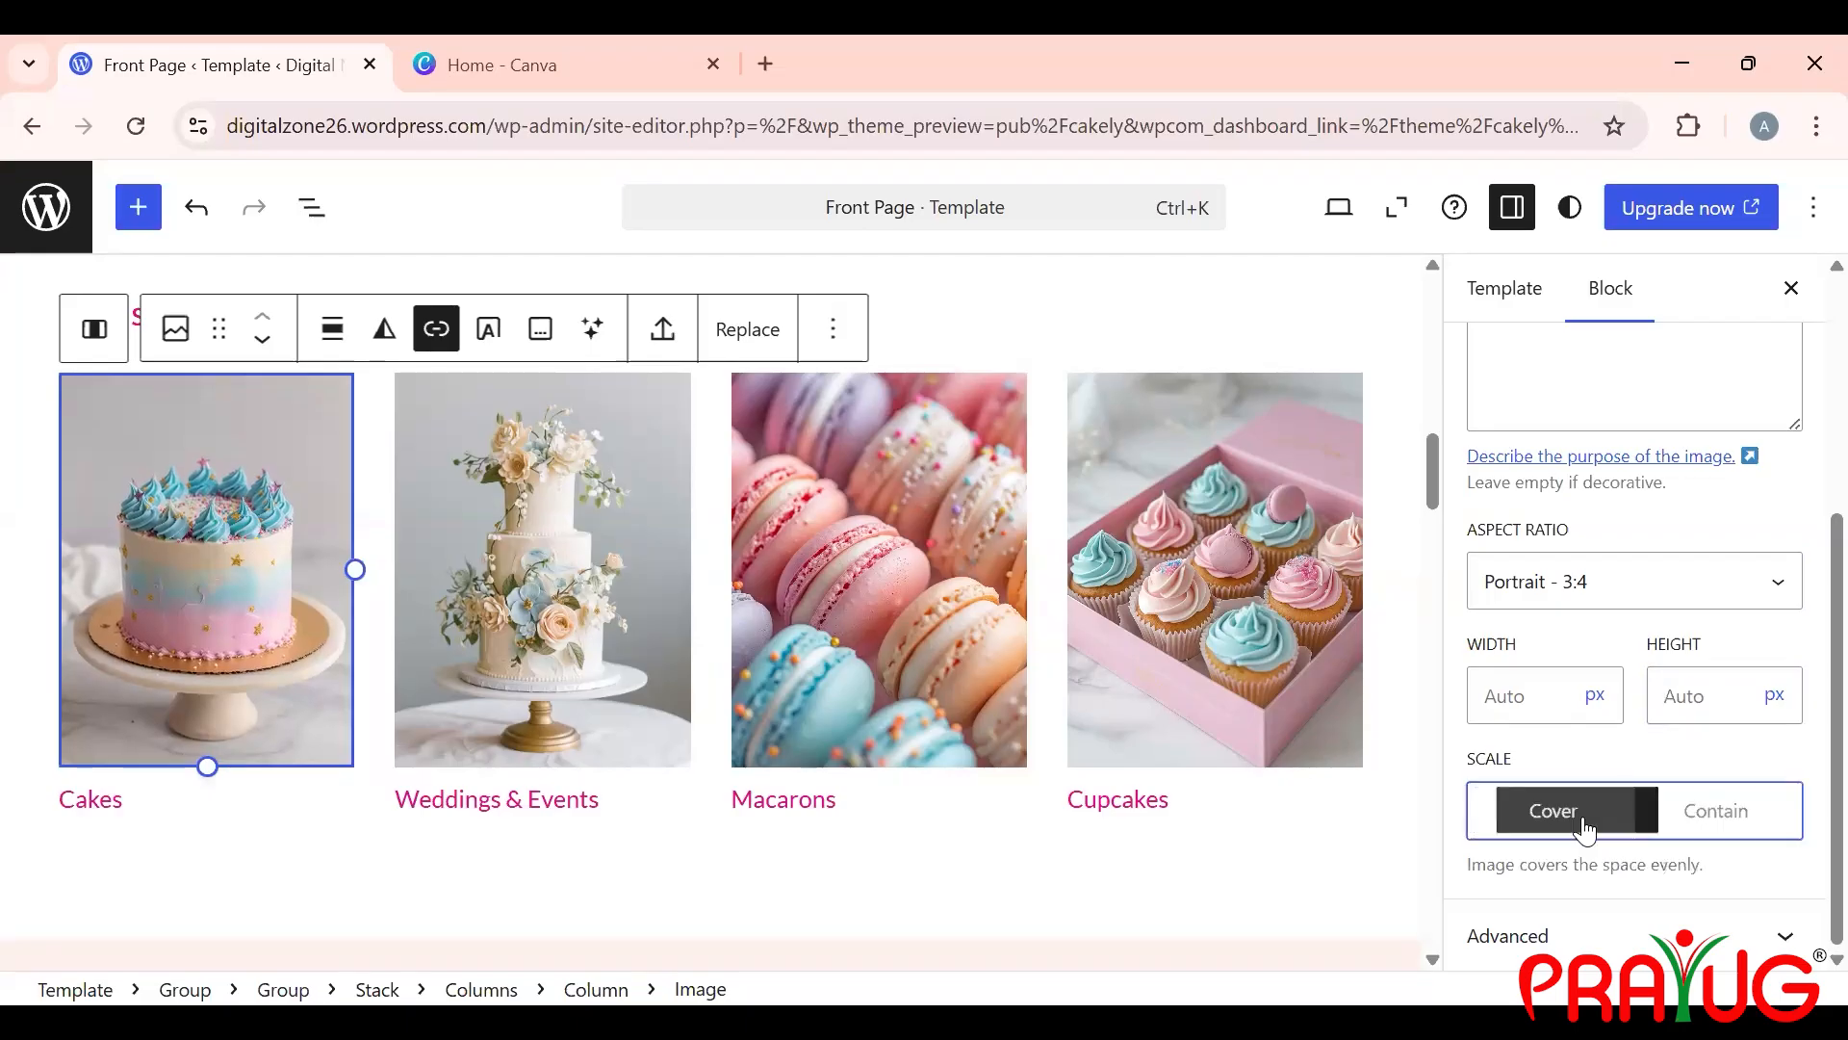
Step: Expand the Cakes image's advanced settings and try an entry in its title attribute, clearing it again
{"action": "left_click", "coordinate": [1655, 932]}
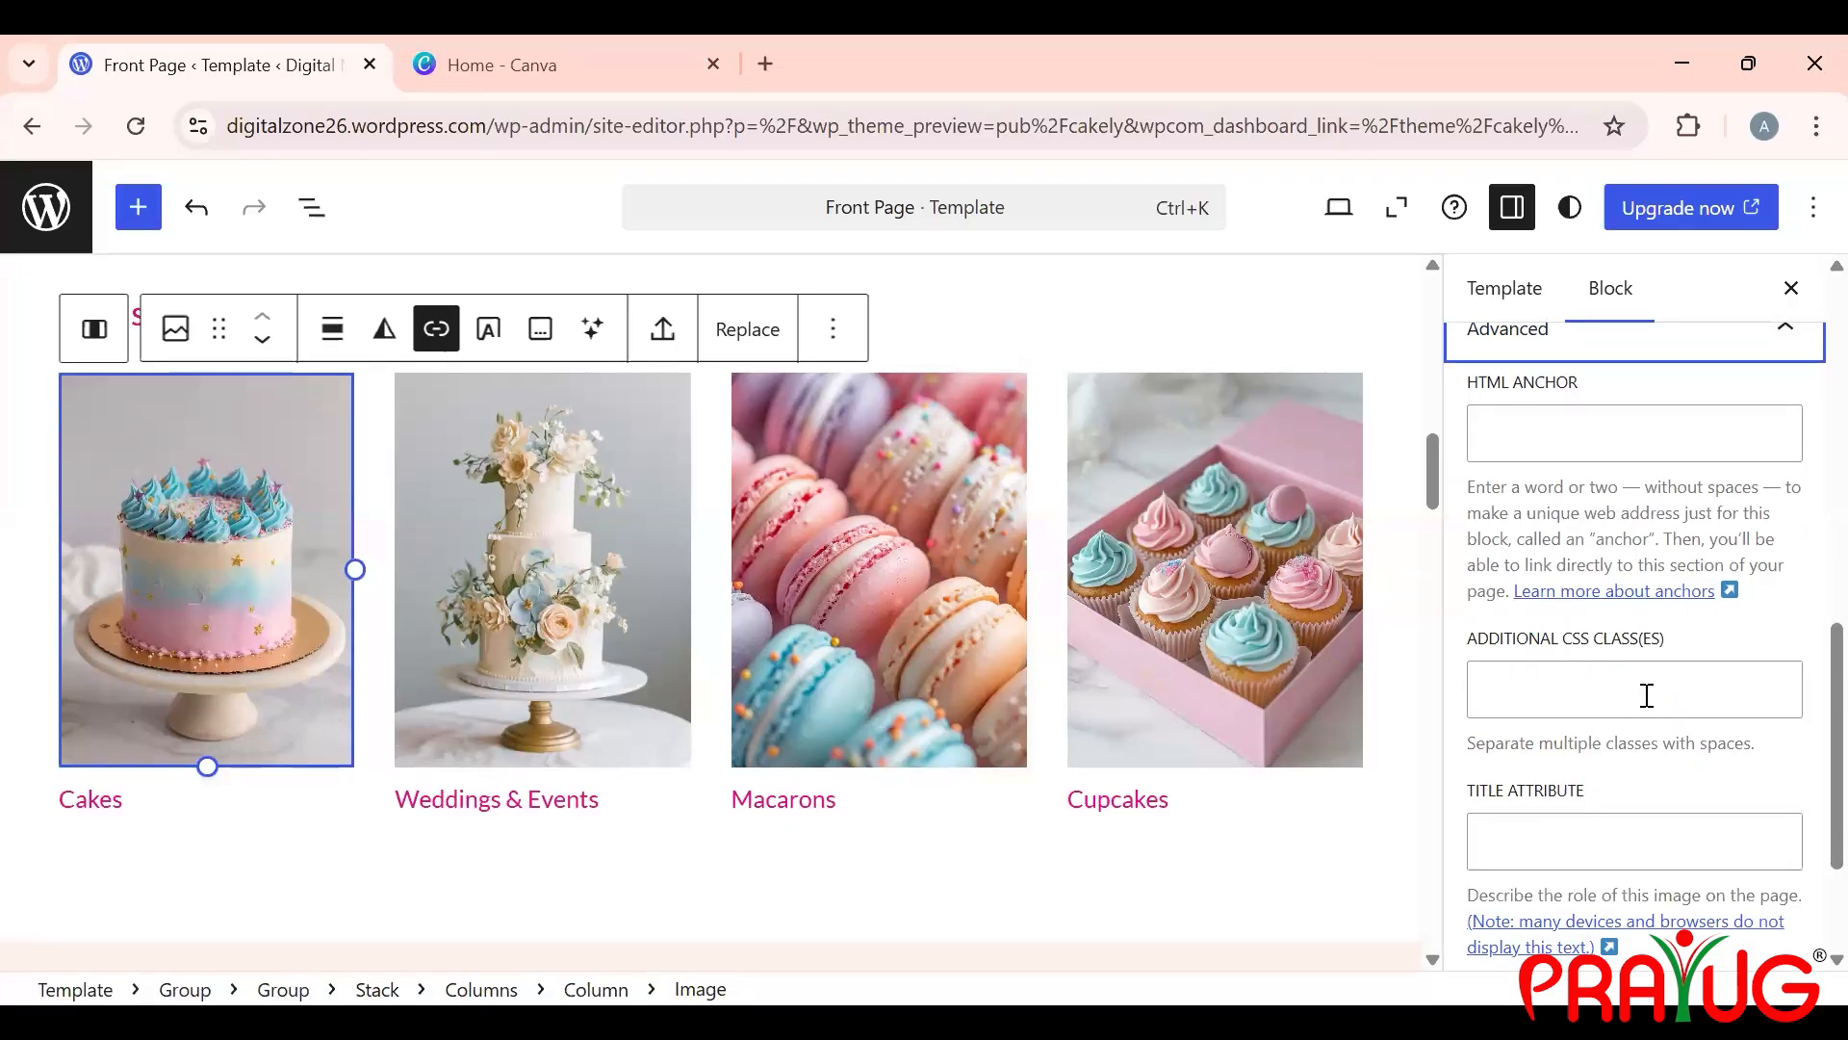
{"action": "scroll", "coordinate": [1647, 694], "scroll_direction": "down", "scroll_amount": 1}
{"action": "left_click", "coordinate": [1604, 723]}
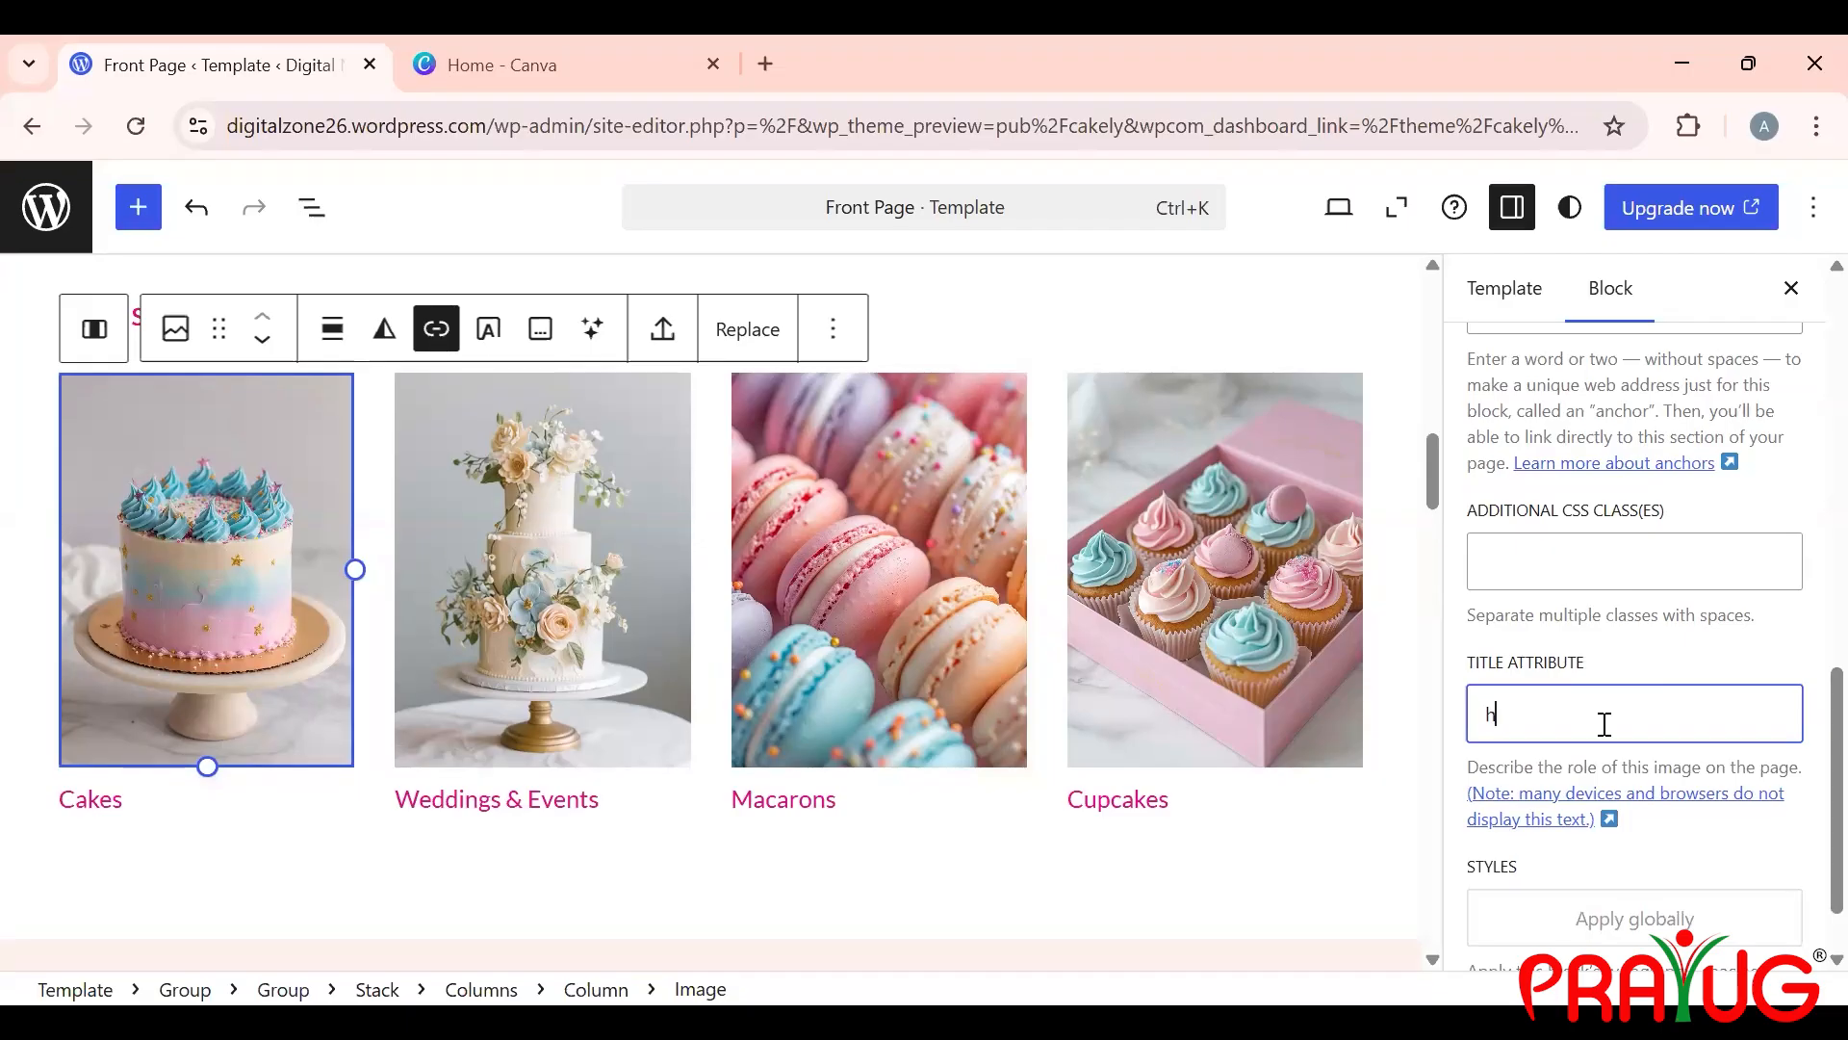
{"action": "scroll", "coordinate": [1605, 723], "scroll_direction": "down", "scroll_amount": 1}
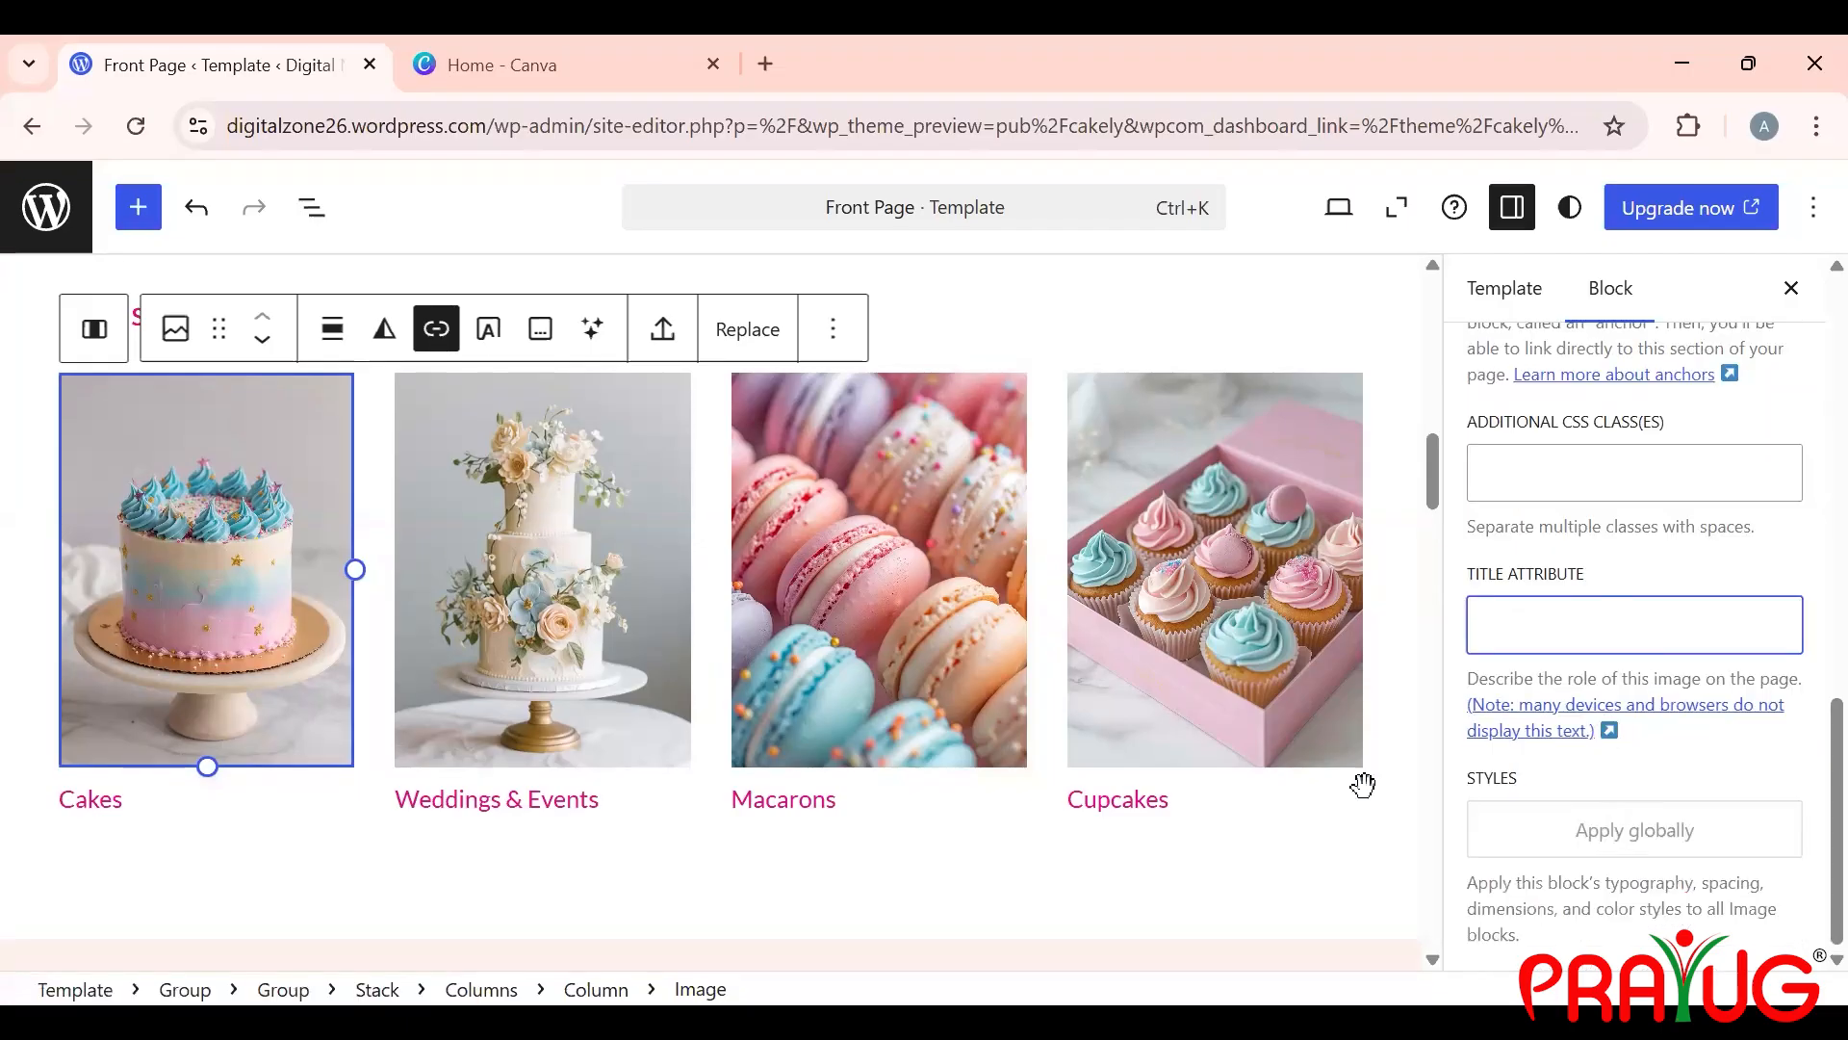
Step: Examine the link attached to the Weddings & Events caption under Our Specialities and its link options
{"action": "scroll", "coordinate": [539, 578], "scroll_direction": "up", "scroll_amount": 1}
{"action": "scroll", "coordinate": [356, 505], "scroll_direction": "down", "scroll_amount": 3}
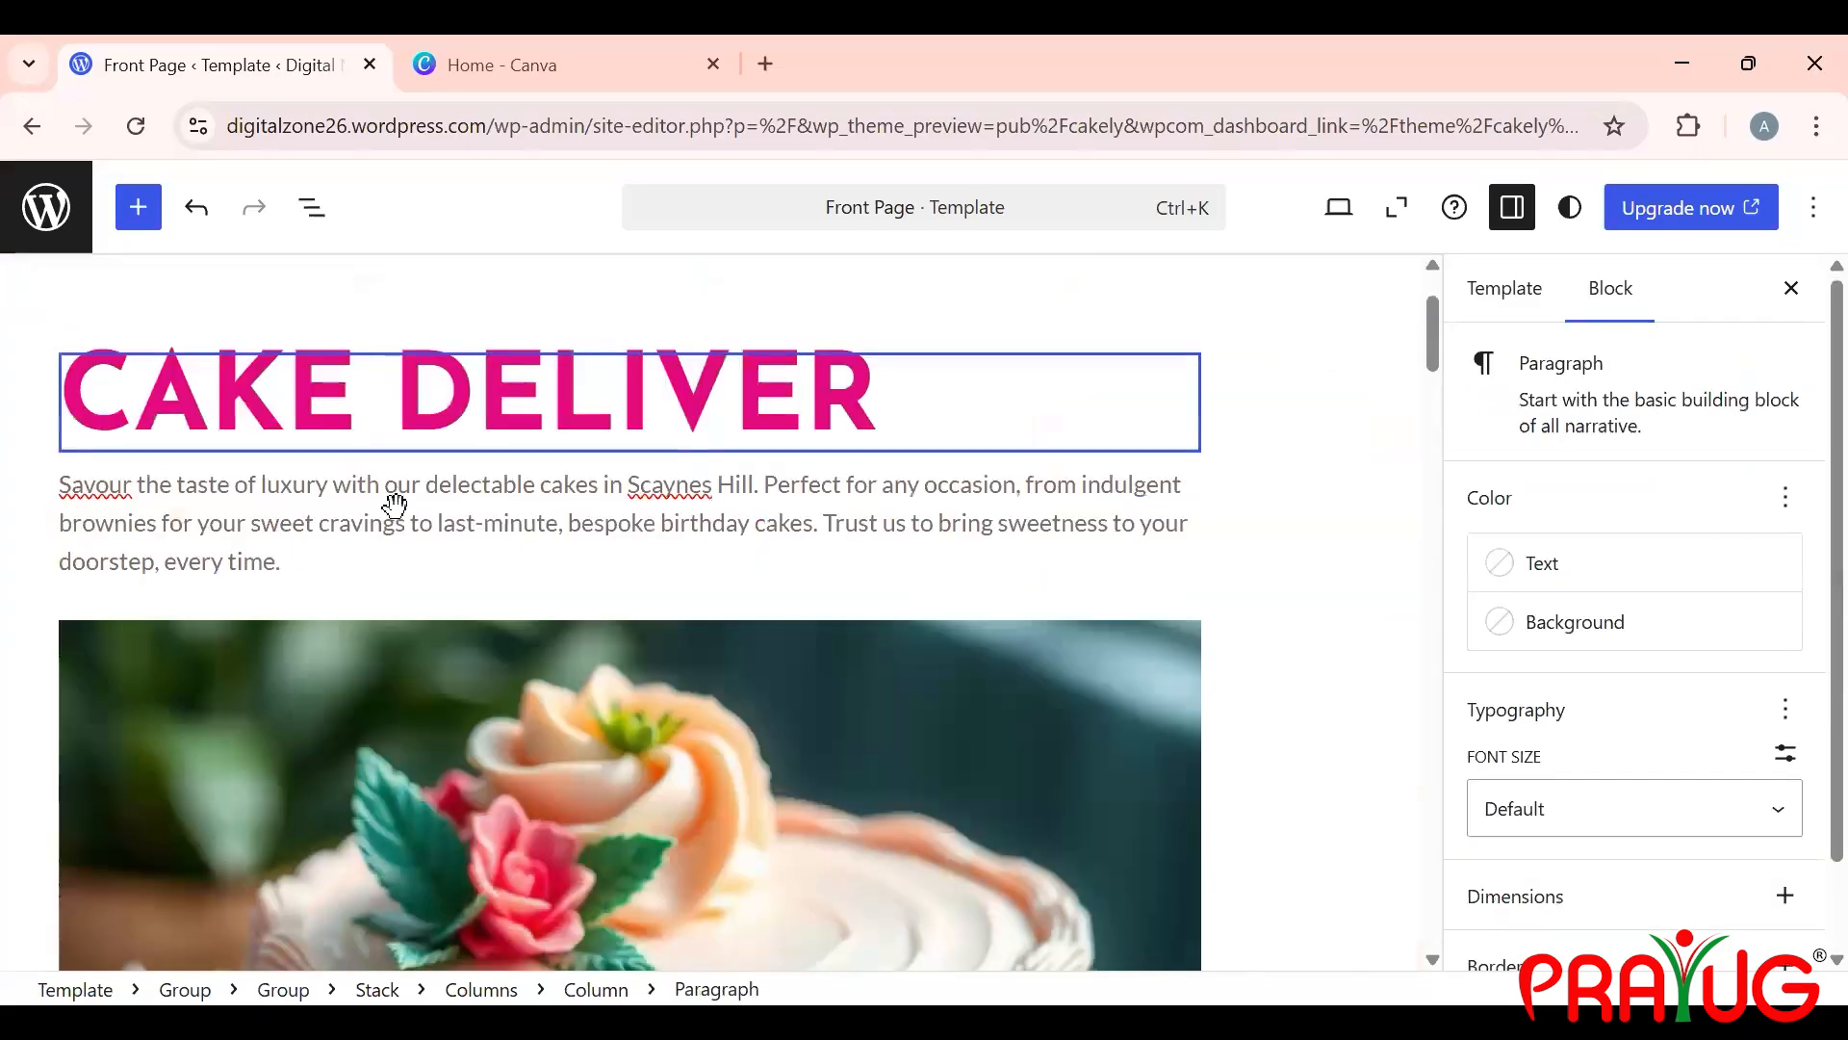
{"action": "scroll", "coordinate": [395, 504], "scroll_direction": "down", "scroll_amount": 10}
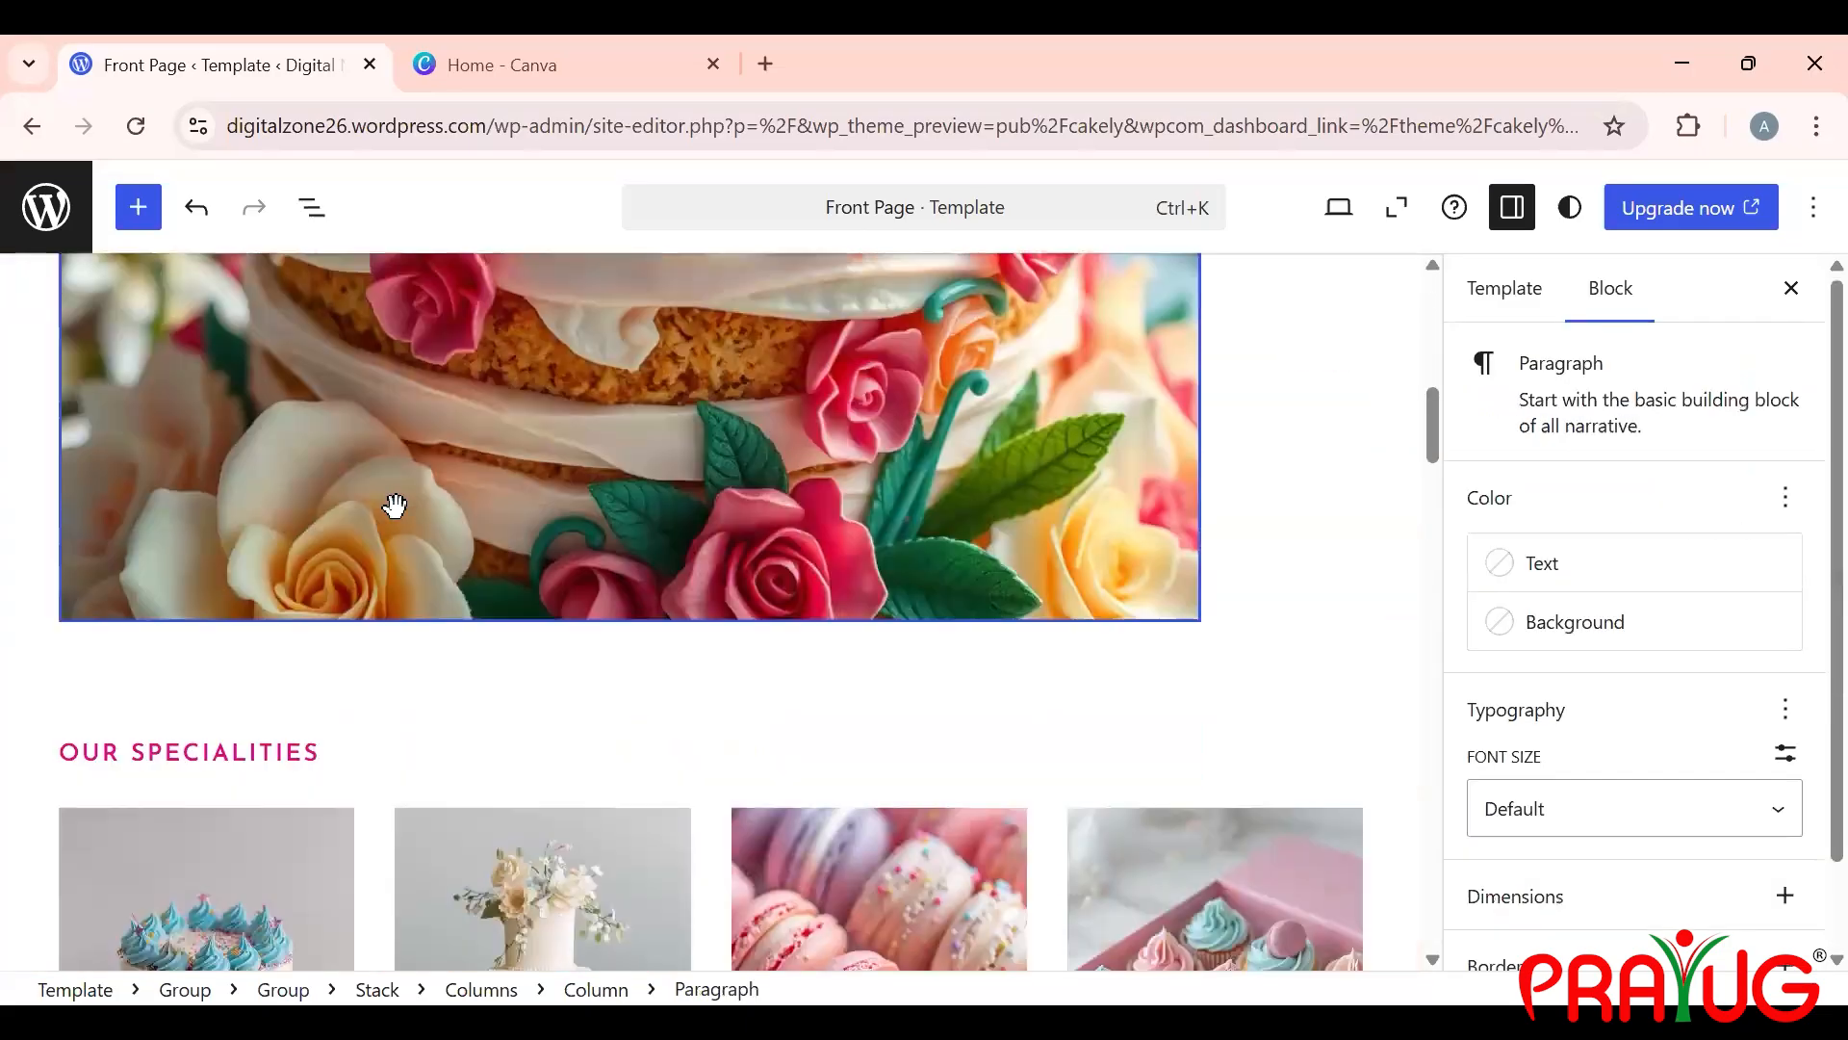
{"action": "scroll", "coordinate": [395, 505], "scroll_direction": "up", "scroll_amount": 5}
{"action": "scroll", "coordinate": [398, 510], "scroll_direction": "up", "scroll_amount": 4}
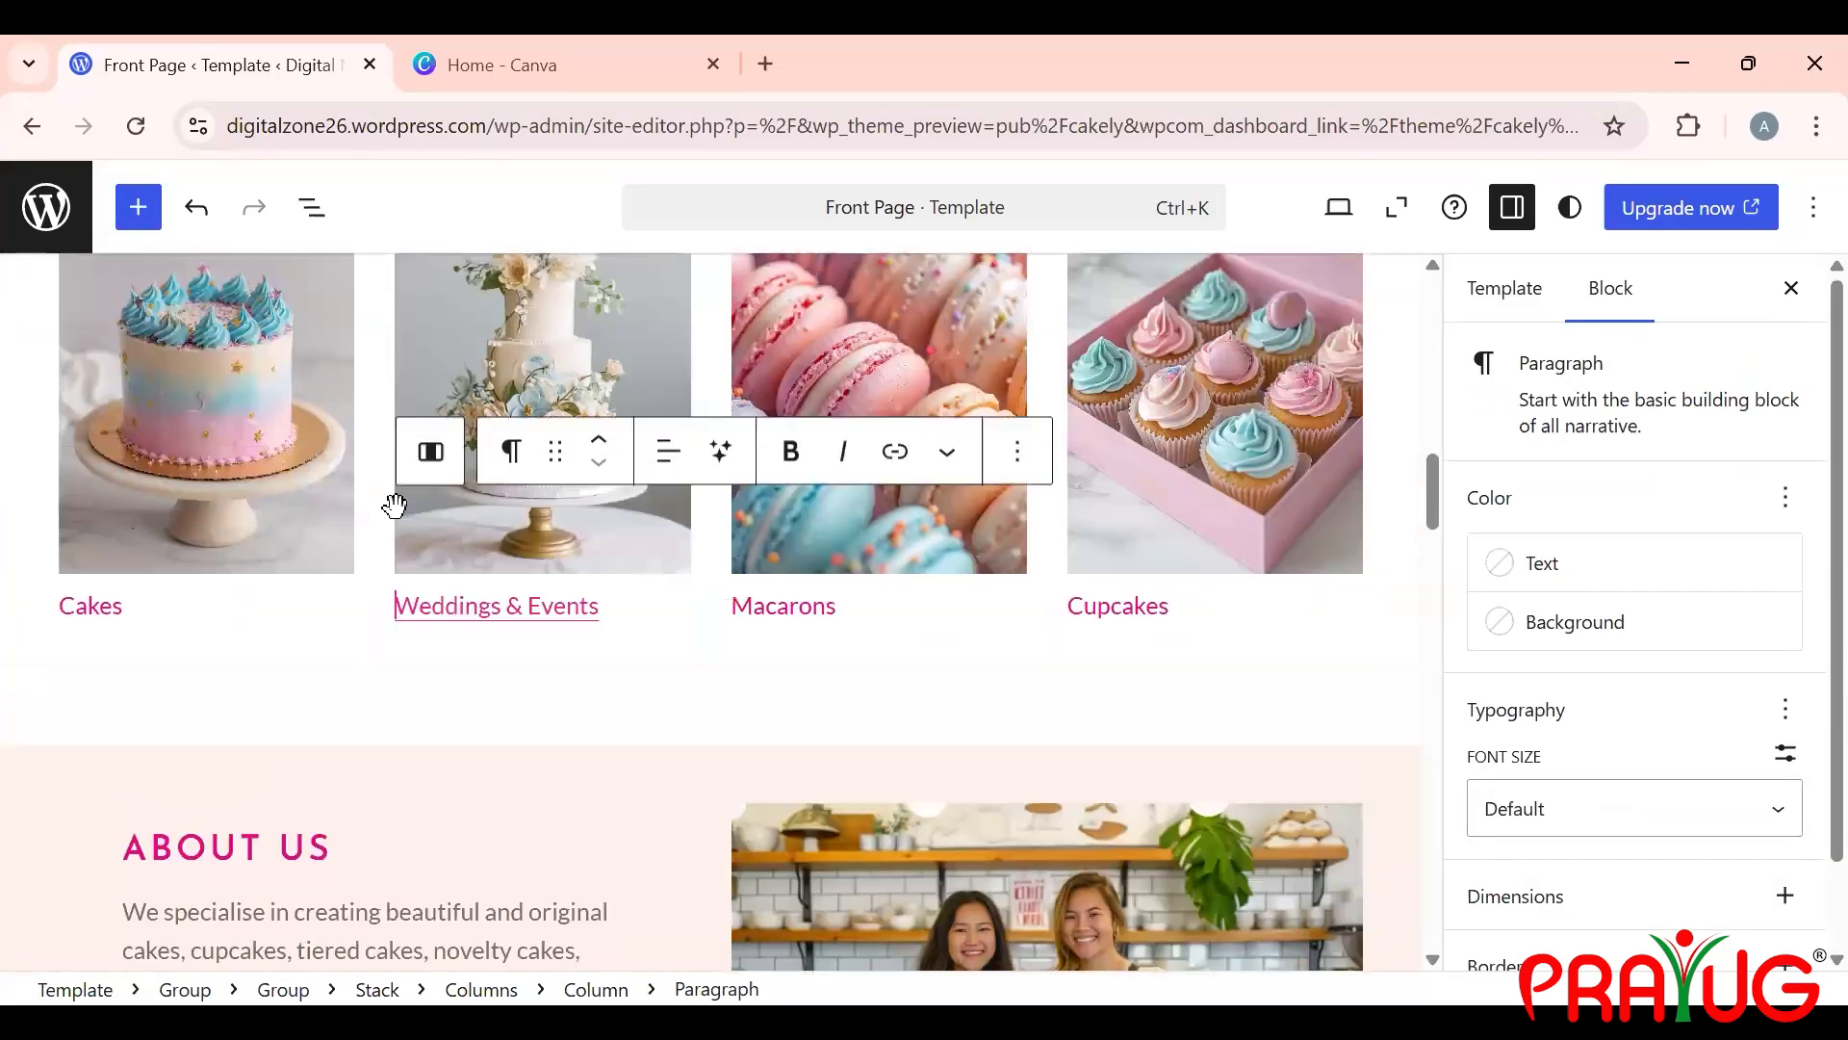
{"action": "left_click", "coordinate": [459, 643]}
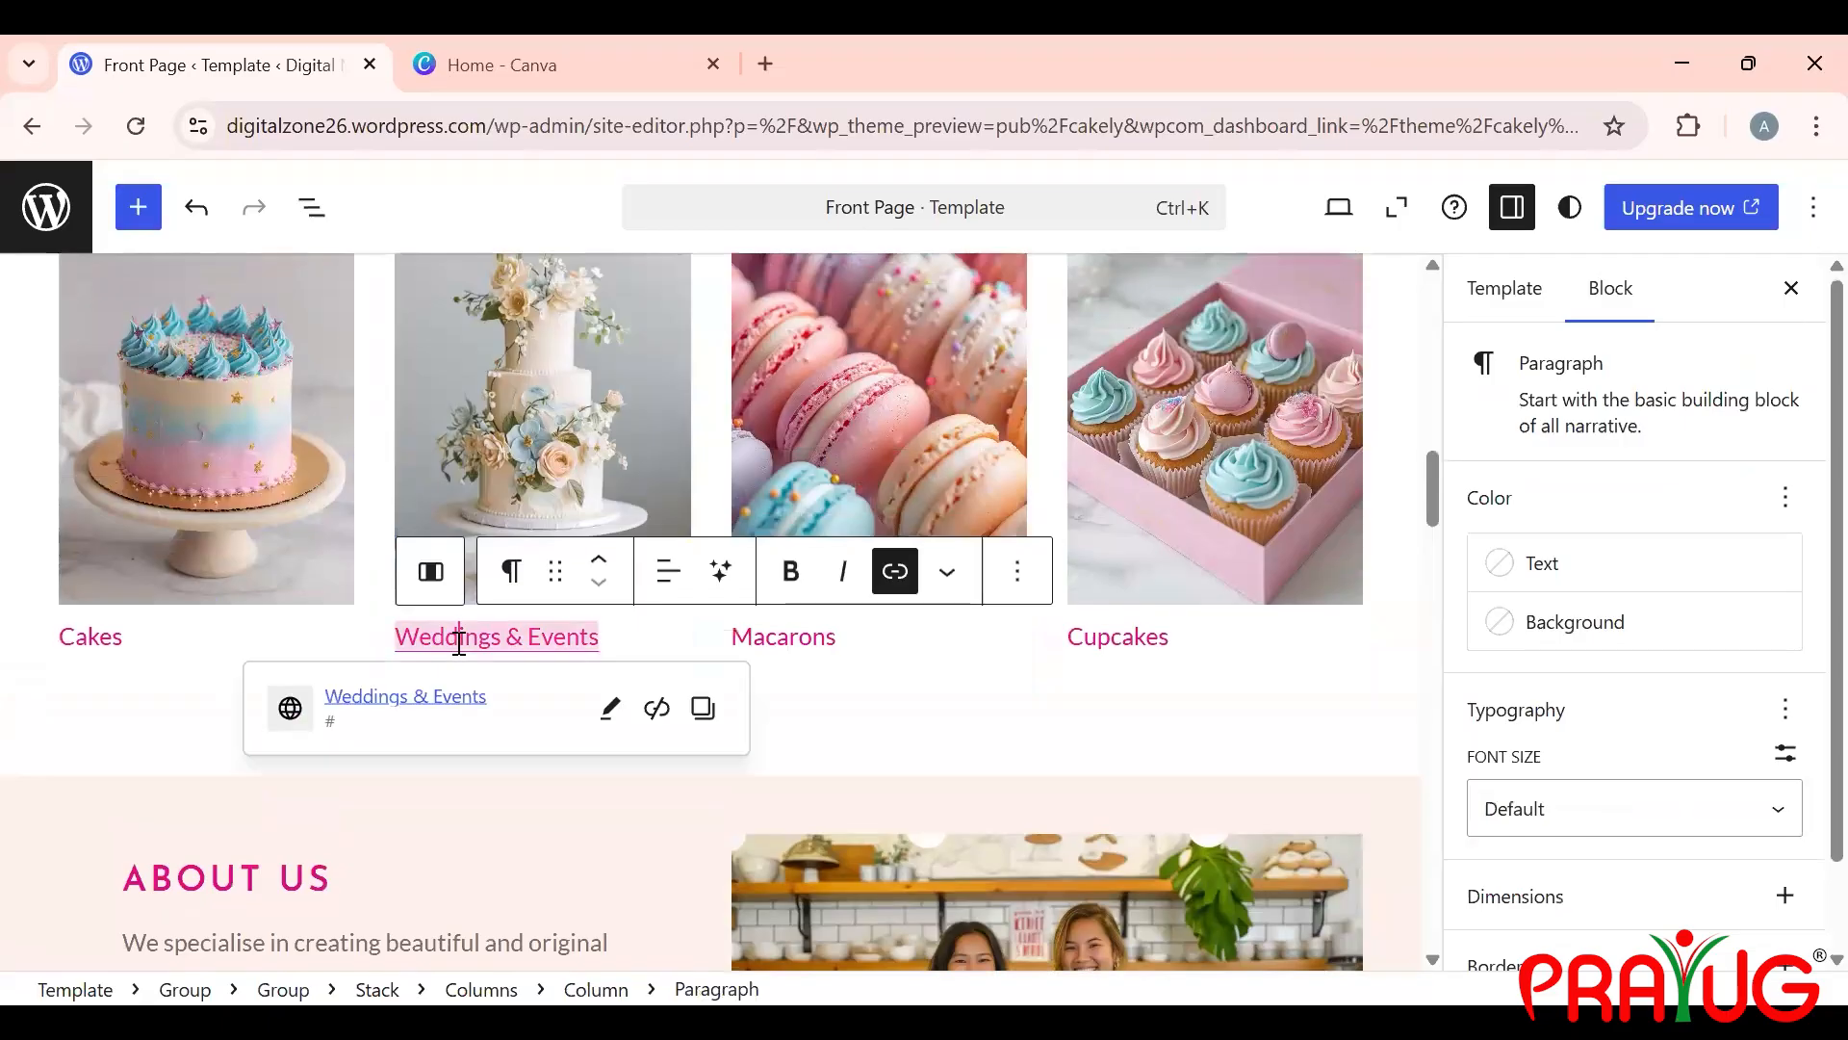
{"action": "left_click", "coordinate": [846, 693]}
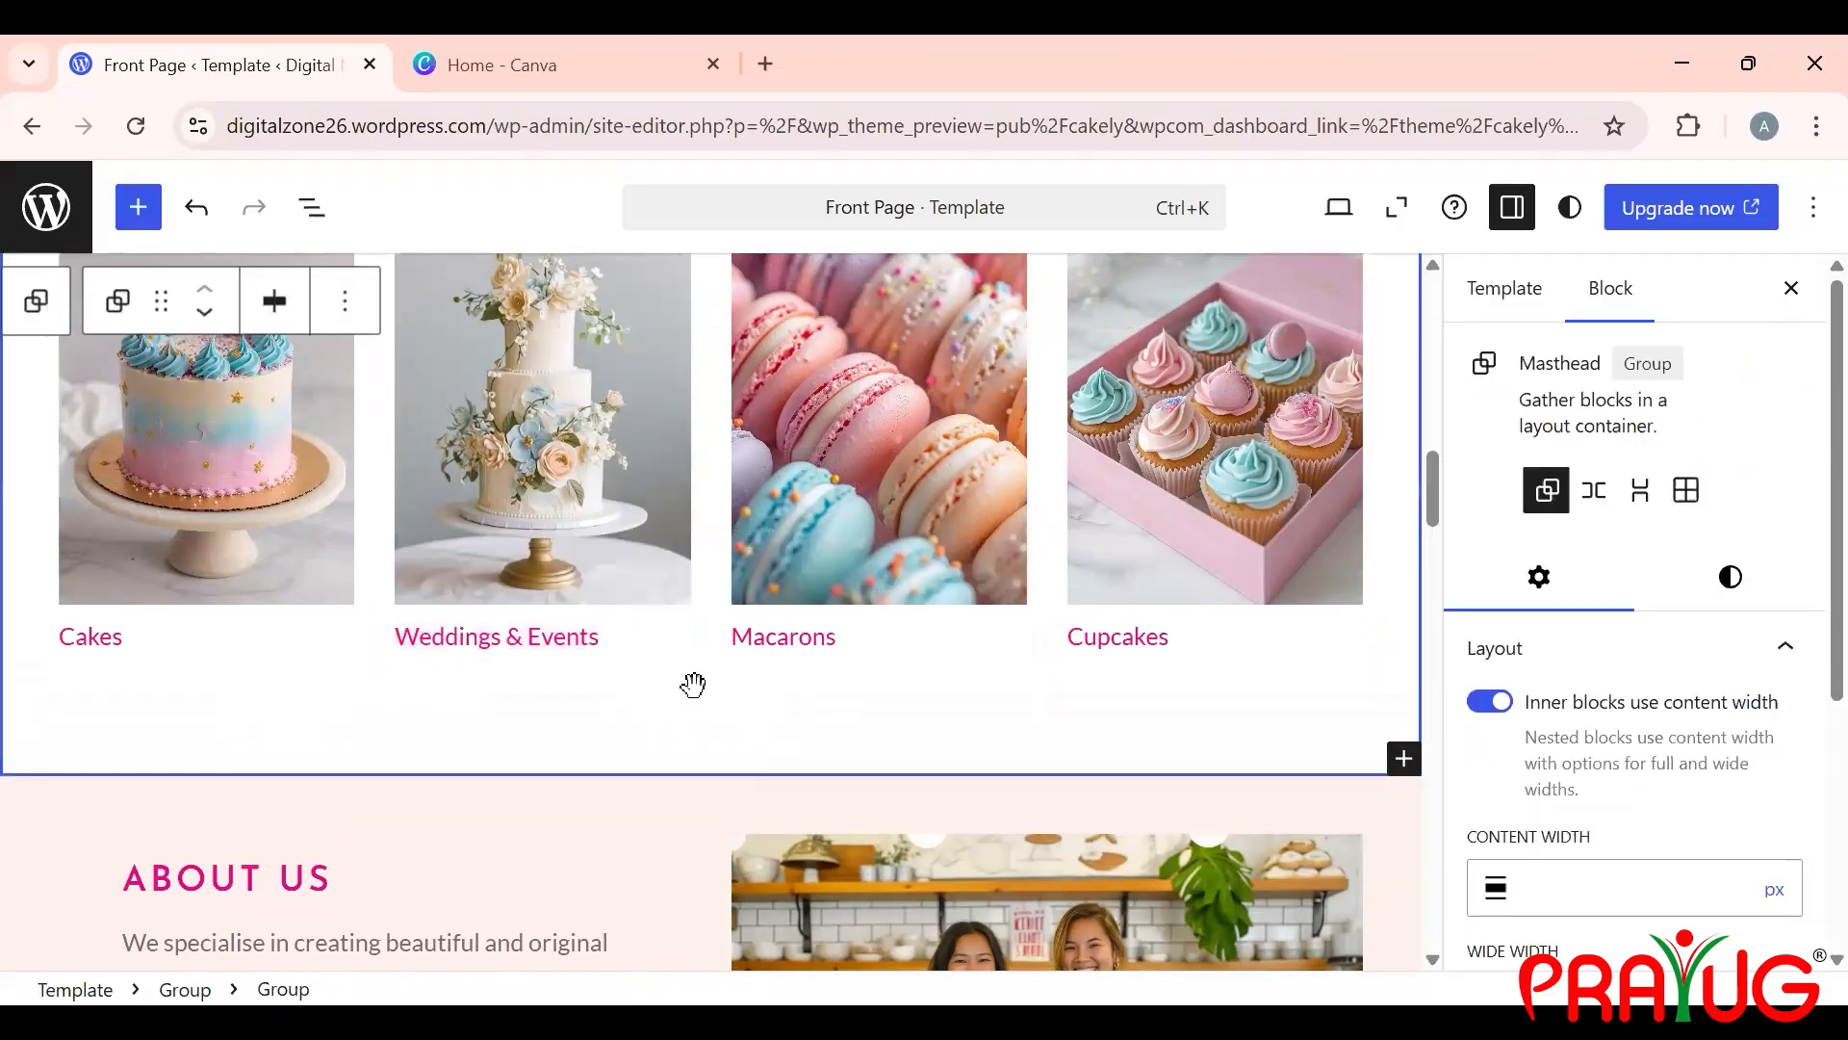
{"action": "left_click", "coordinate": [574, 637]}
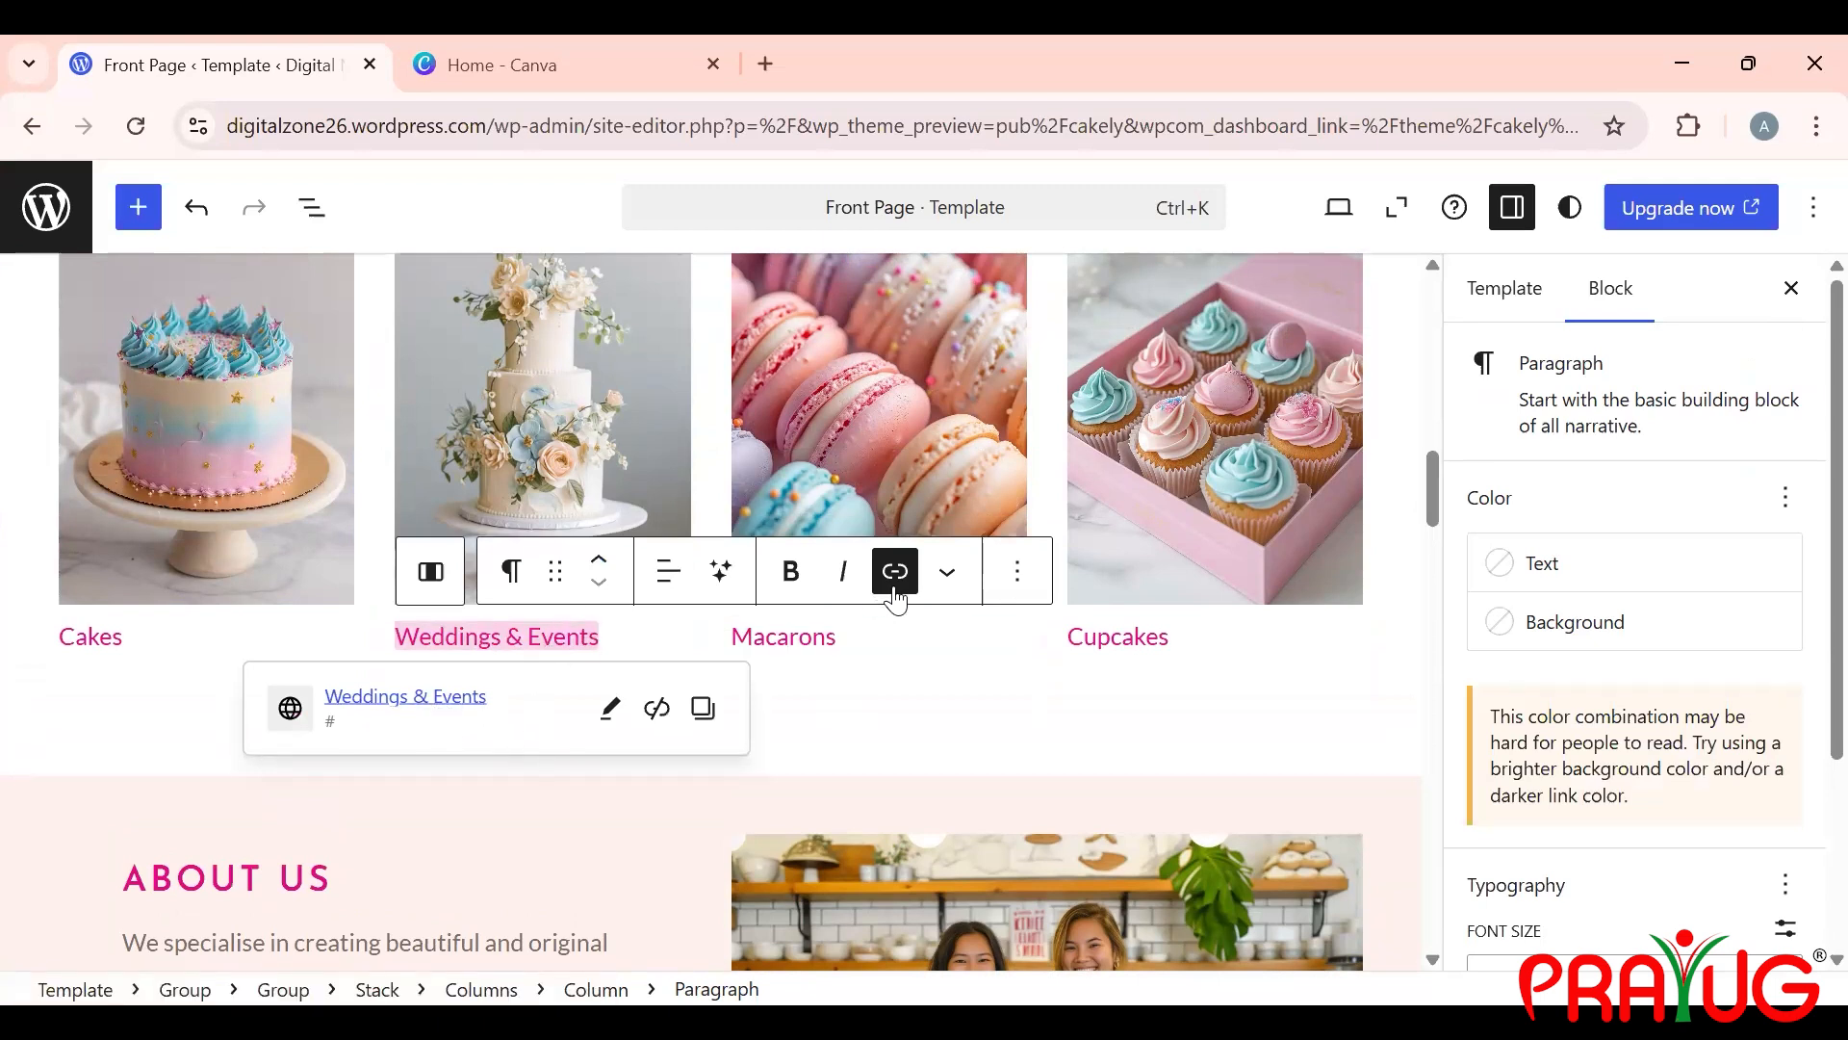
{"action": "left_click", "coordinate": [903, 589]}
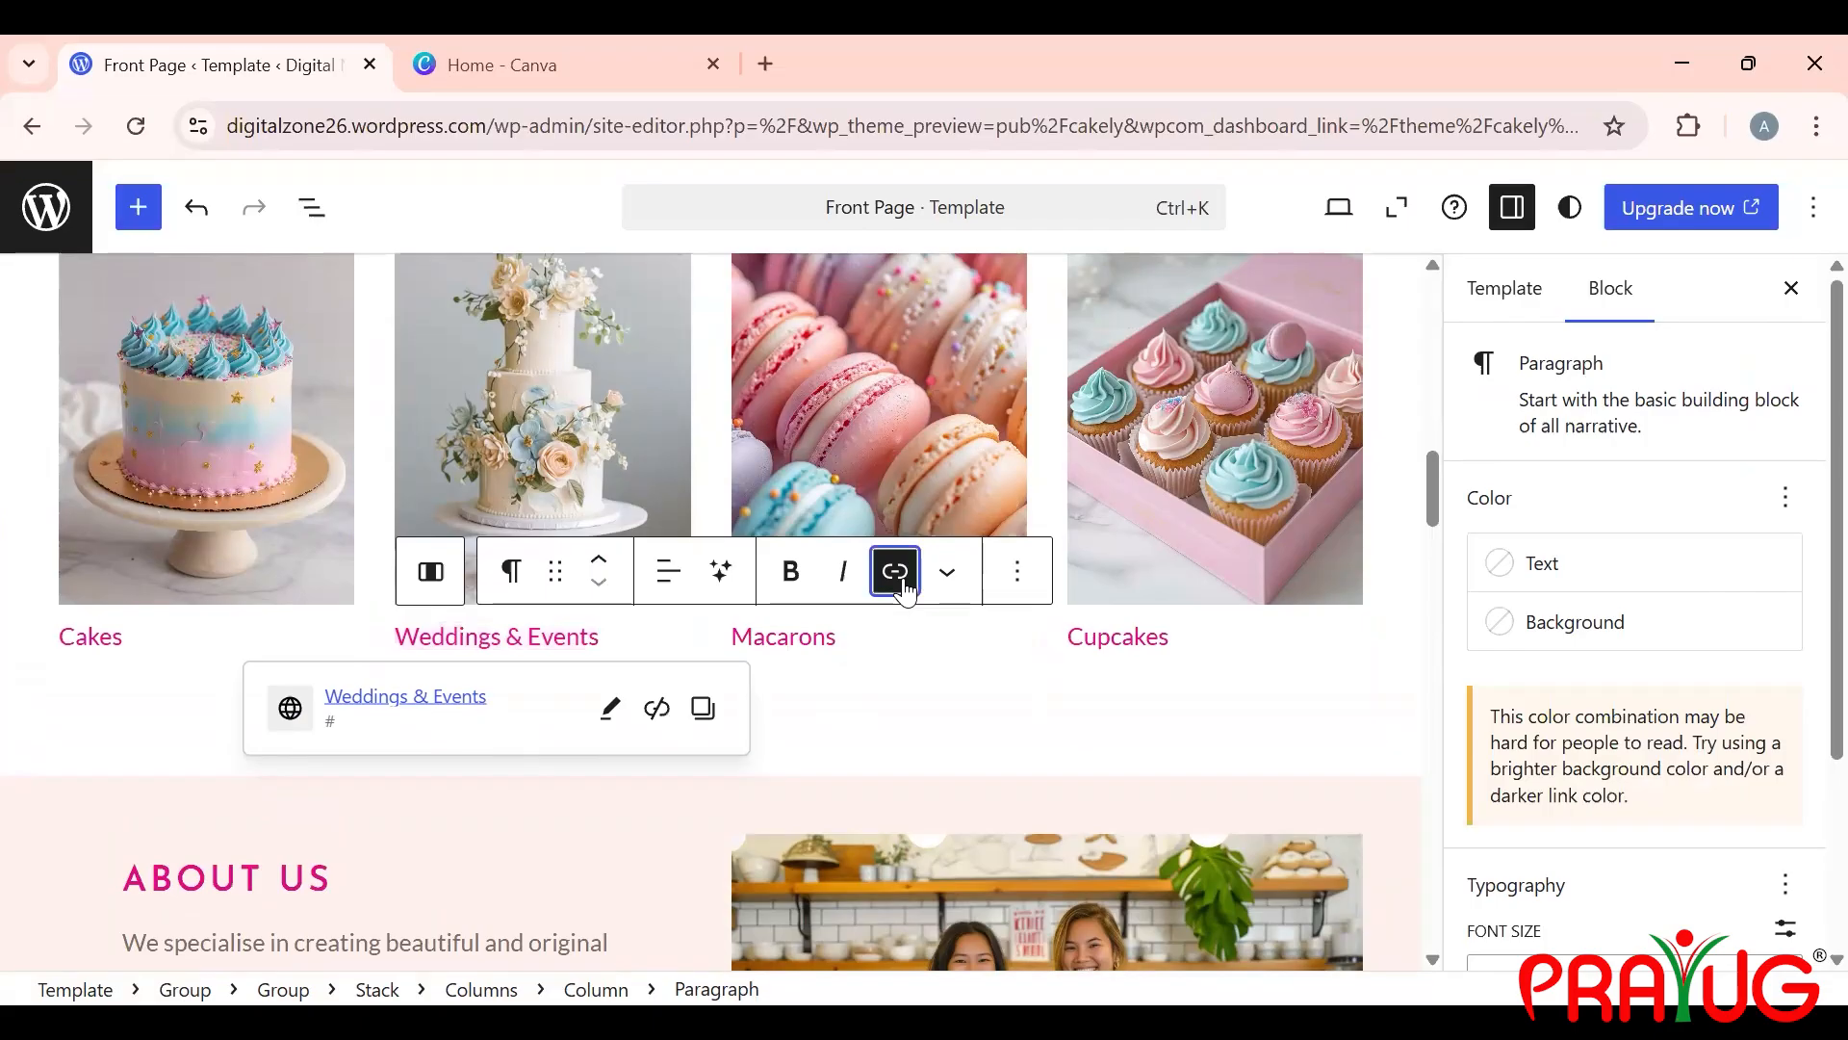
{"action": "left_click", "coordinate": [542, 640]}
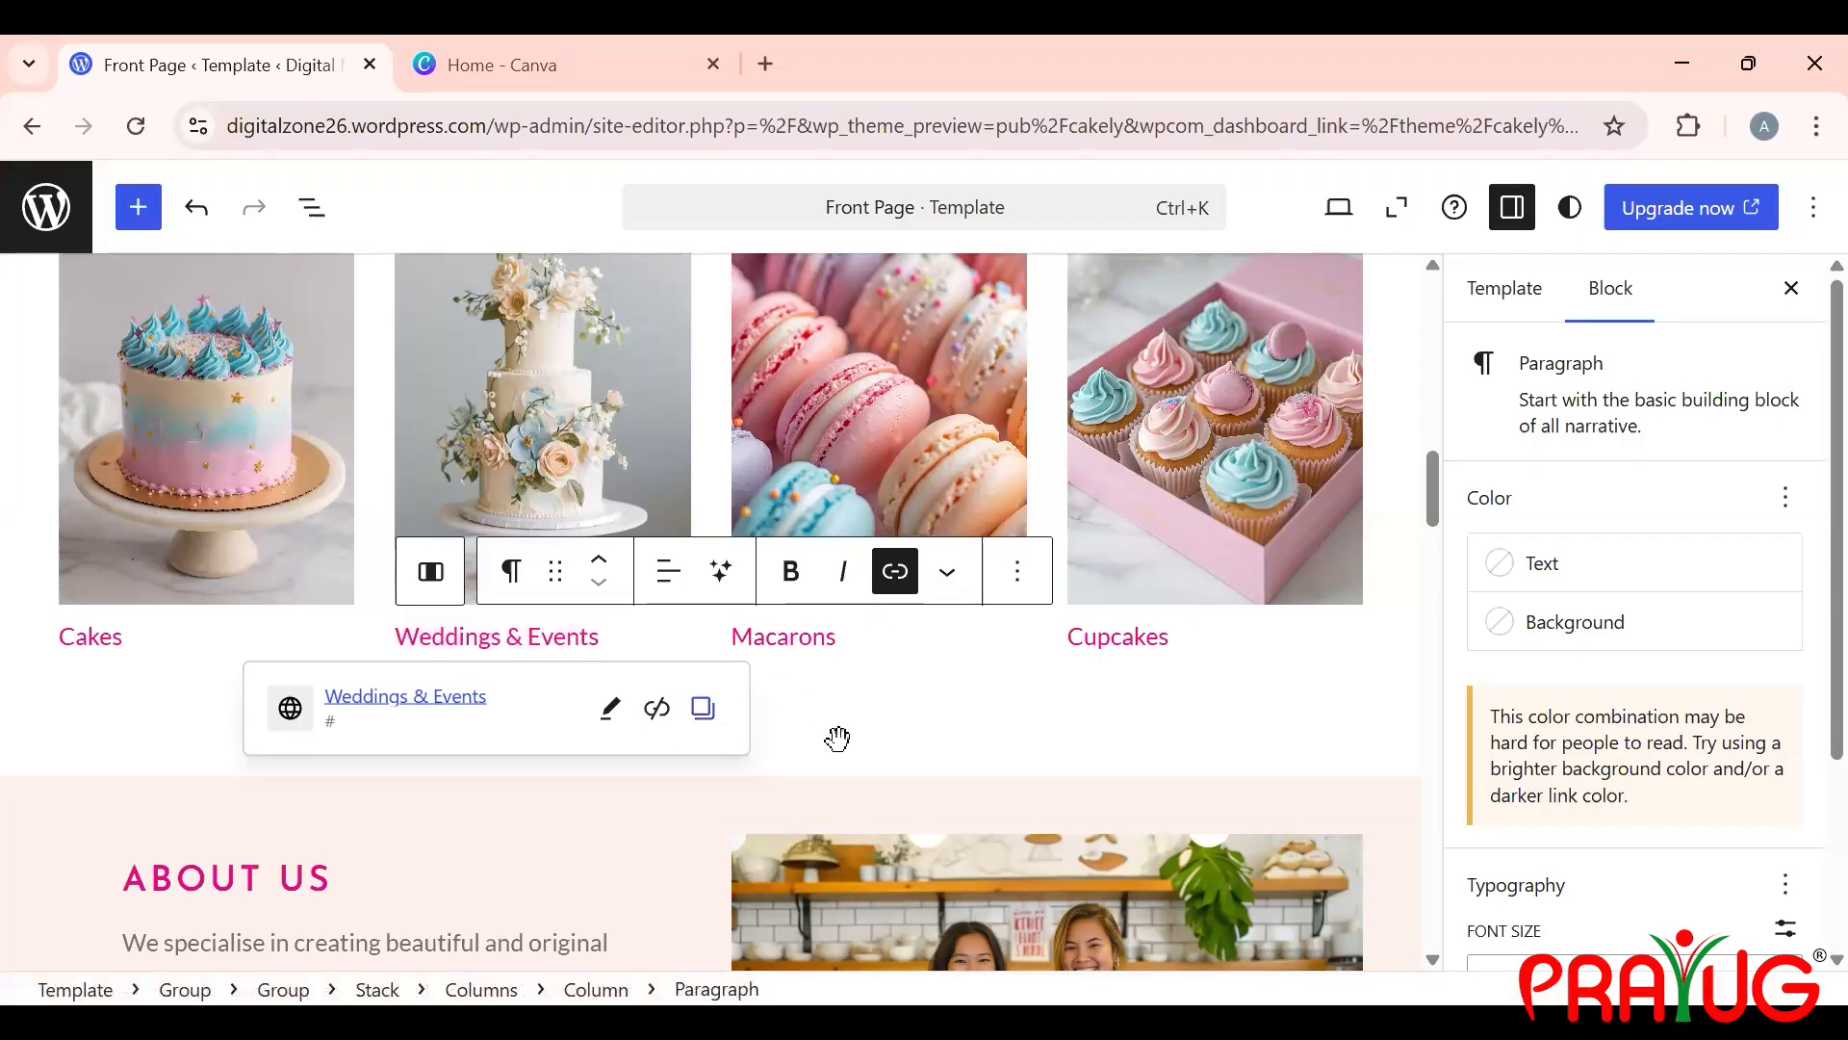
Step: Examine the link attached to the Macarons caption under Our Specialities
{"action": "left_click", "coordinate": [833, 696]}
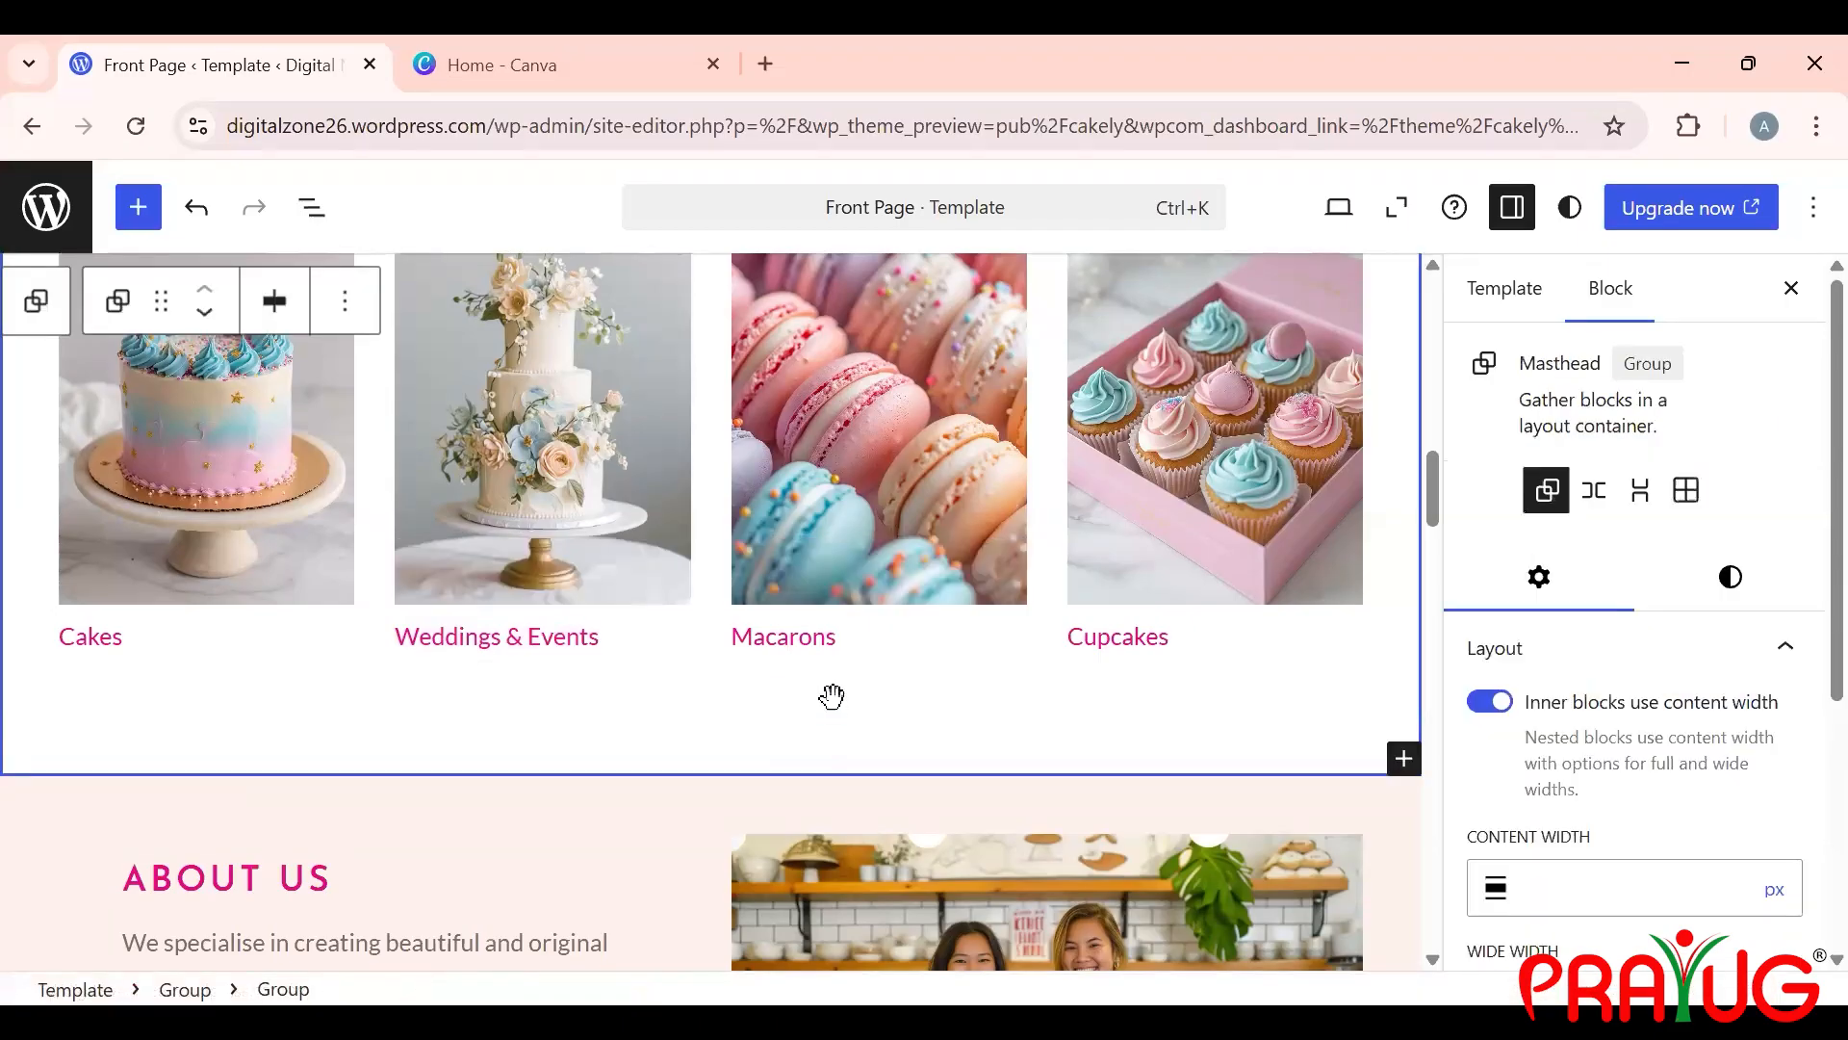
{"action": "left_click", "coordinate": [829, 647]}
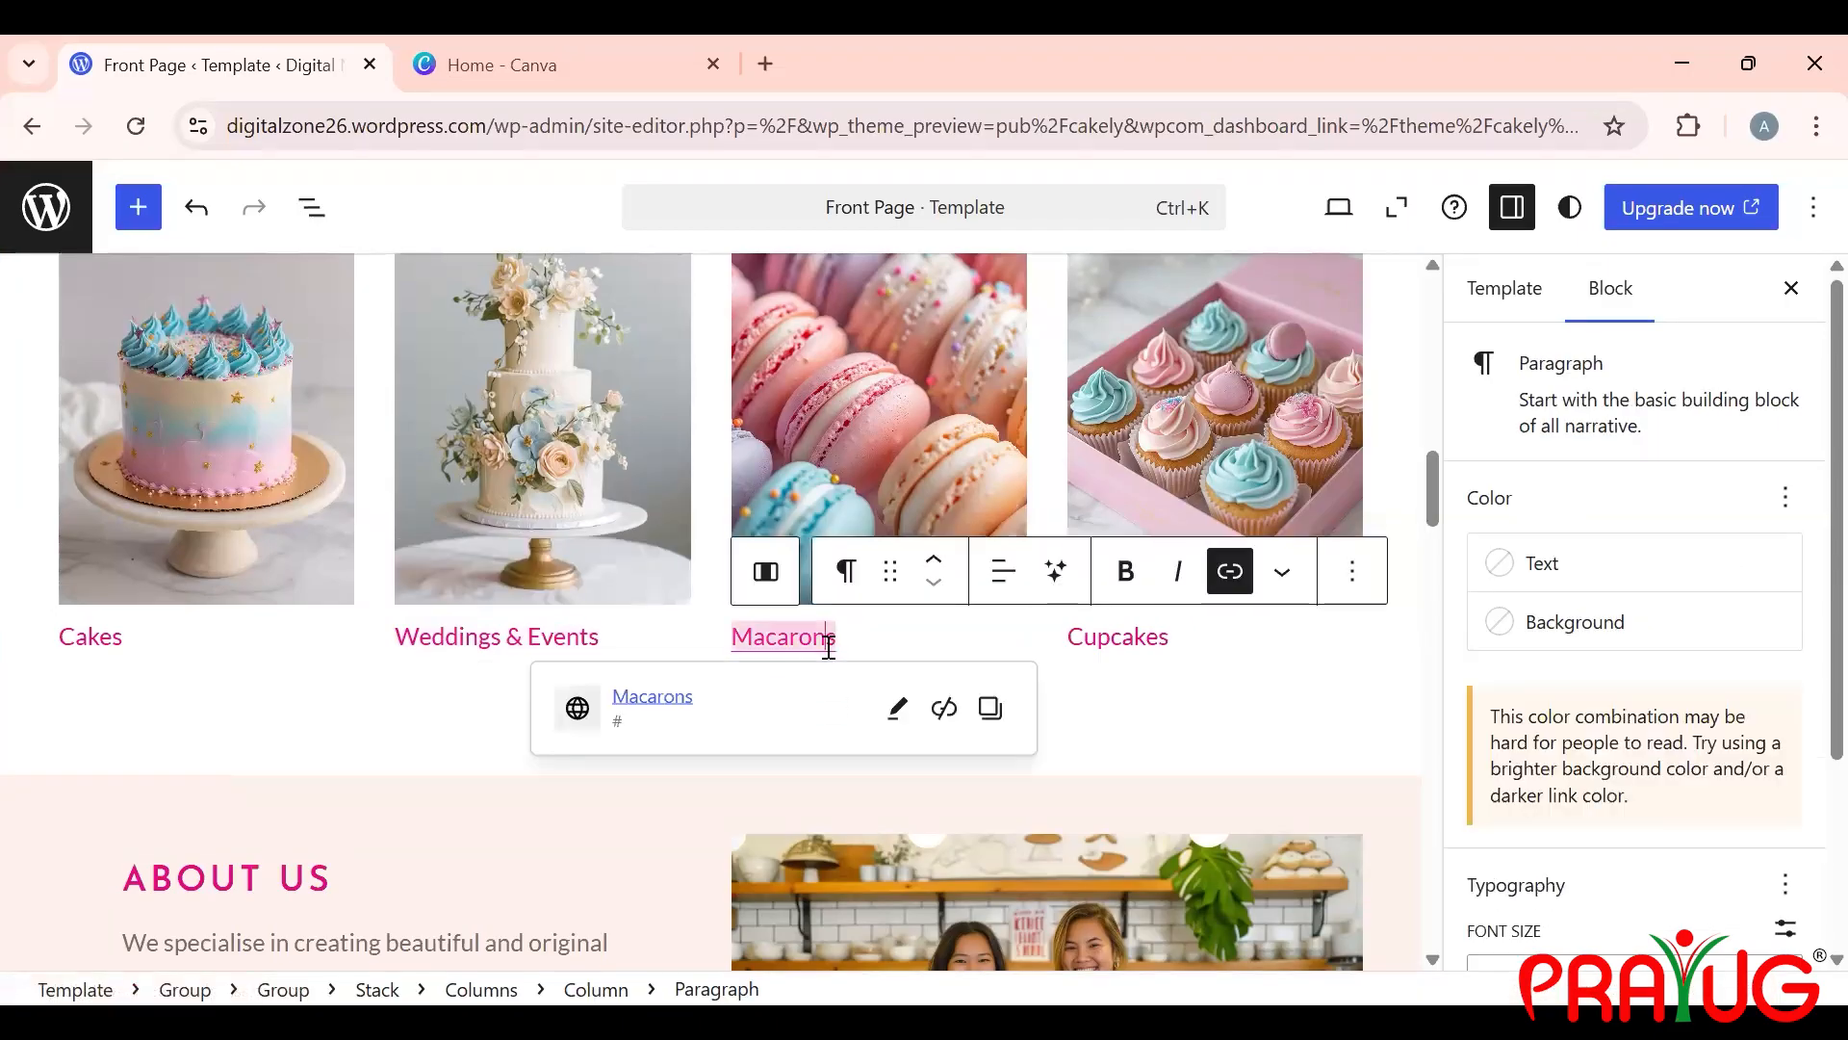
{"action": "left_click", "coordinate": [1233, 575]}
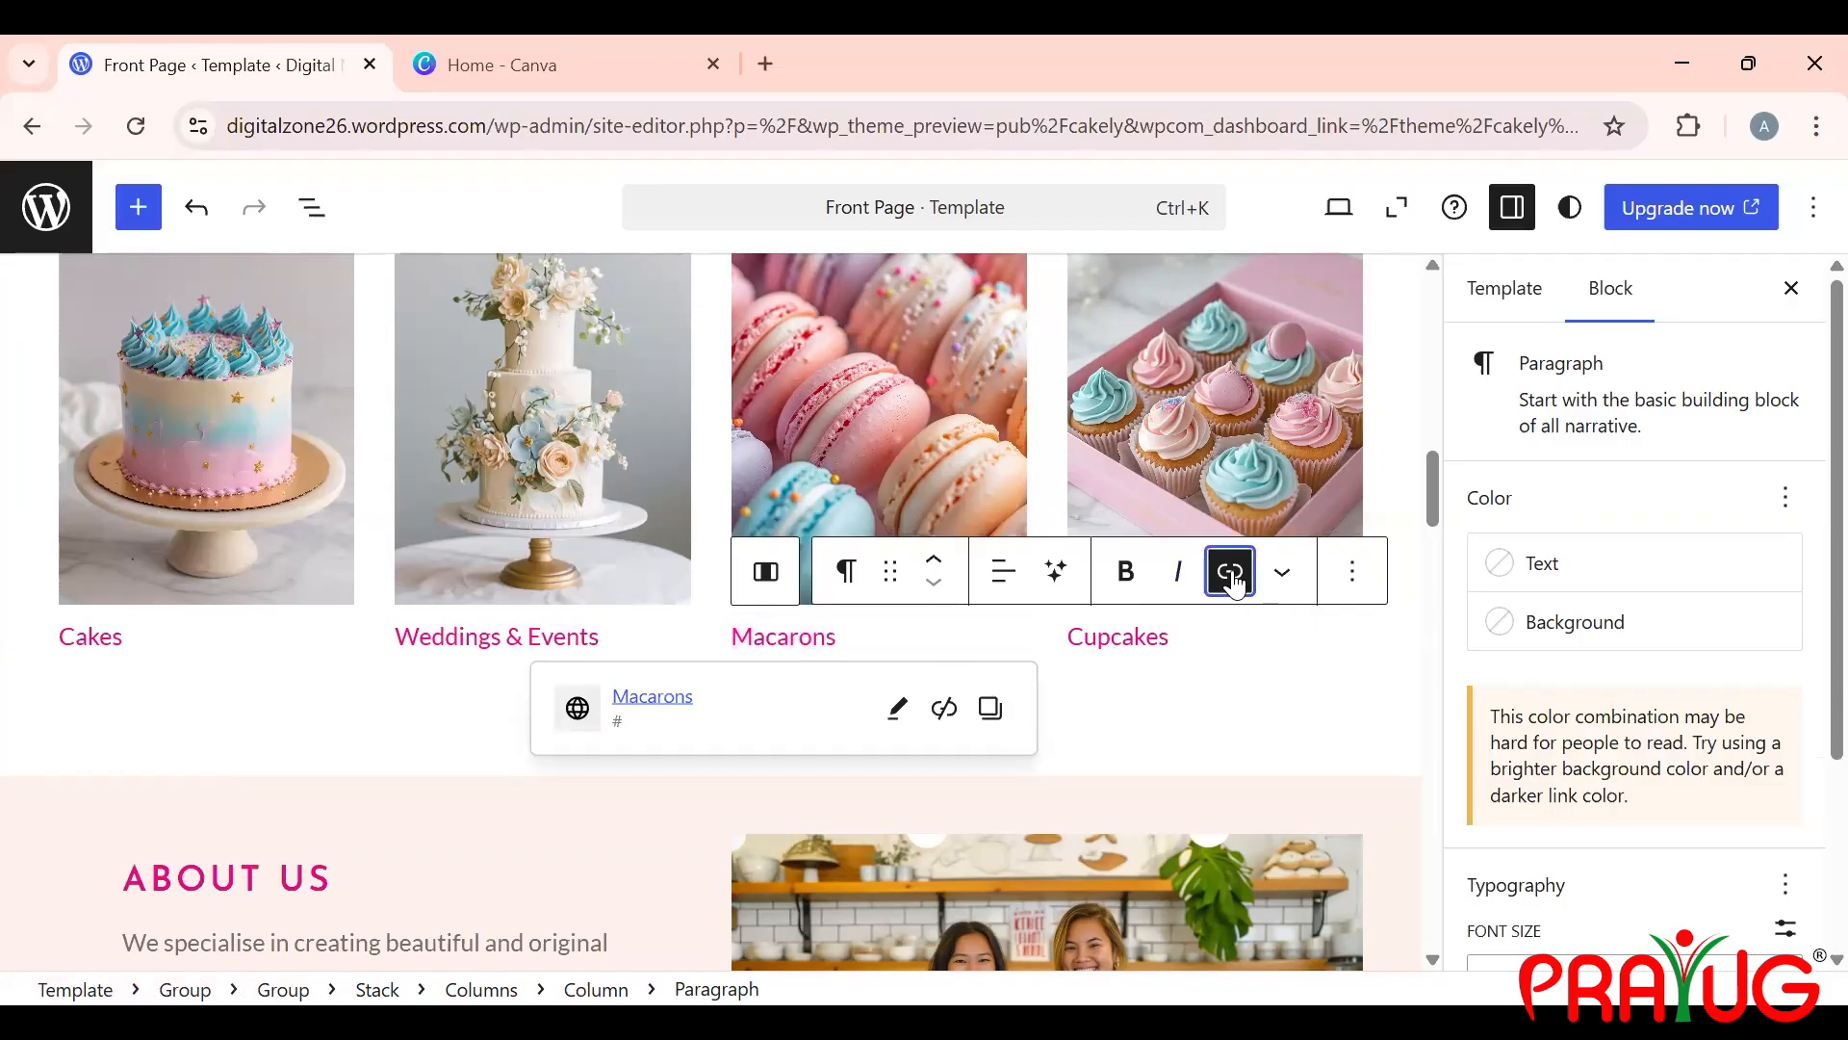
Step: Examine the link attached to the Cupcakes image under Our Specialities
{"action": "left_click", "coordinate": [1108, 368]}
{"action": "scroll", "coordinate": [1109, 369], "scroll_direction": "up", "scroll_amount": 1}
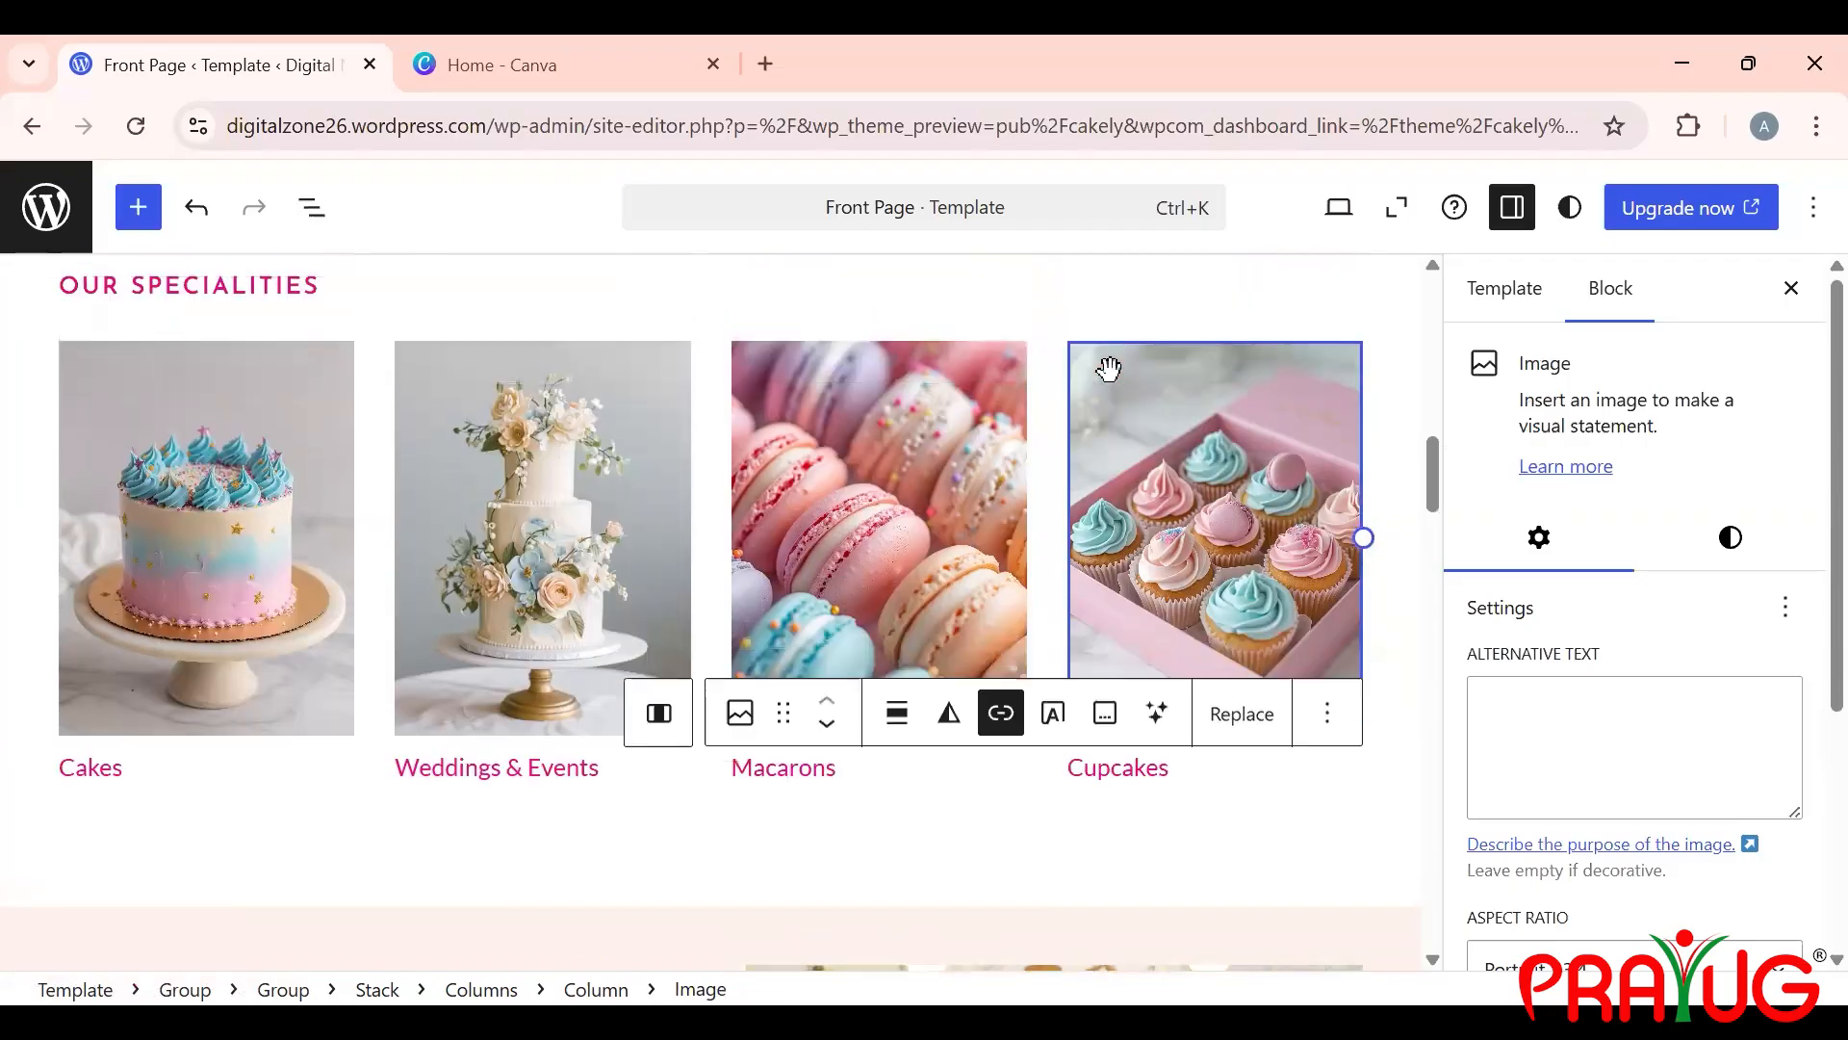
{"action": "right_click", "coordinate": [1253, 514]}
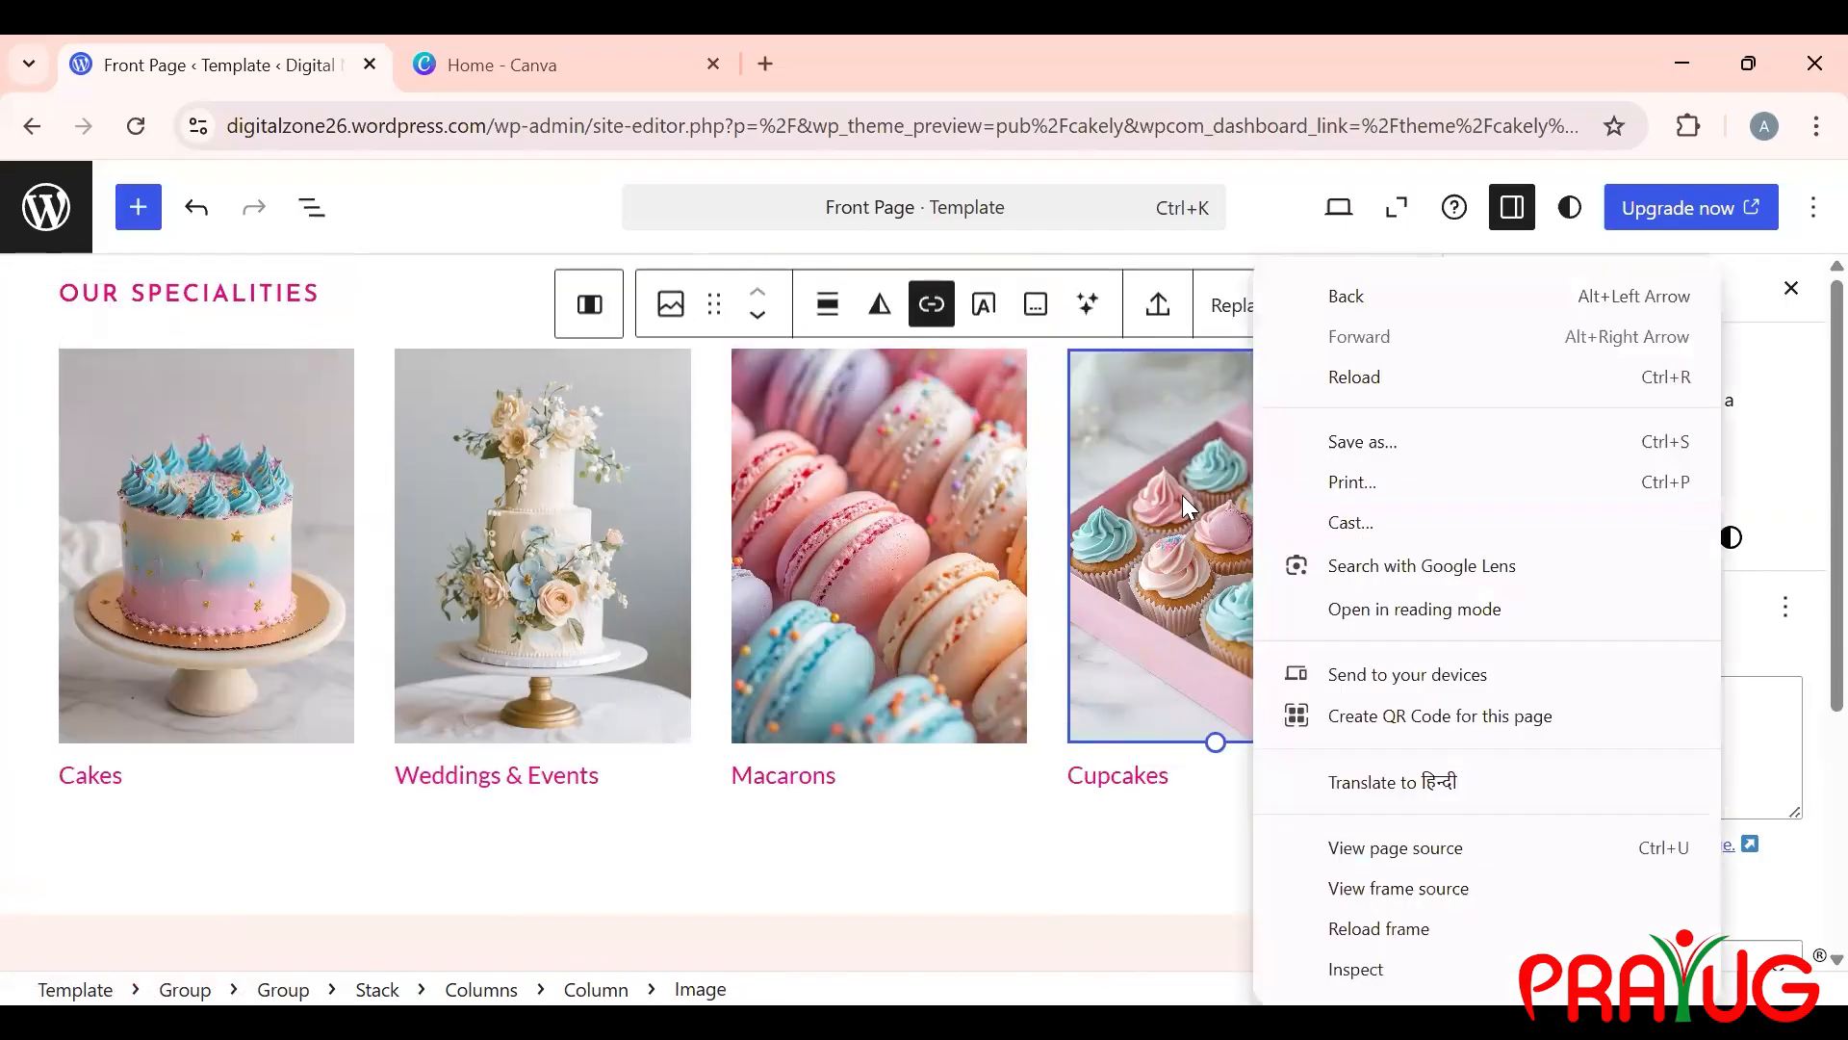
{"action": "left_click", "coordinate": [1182, 495]}
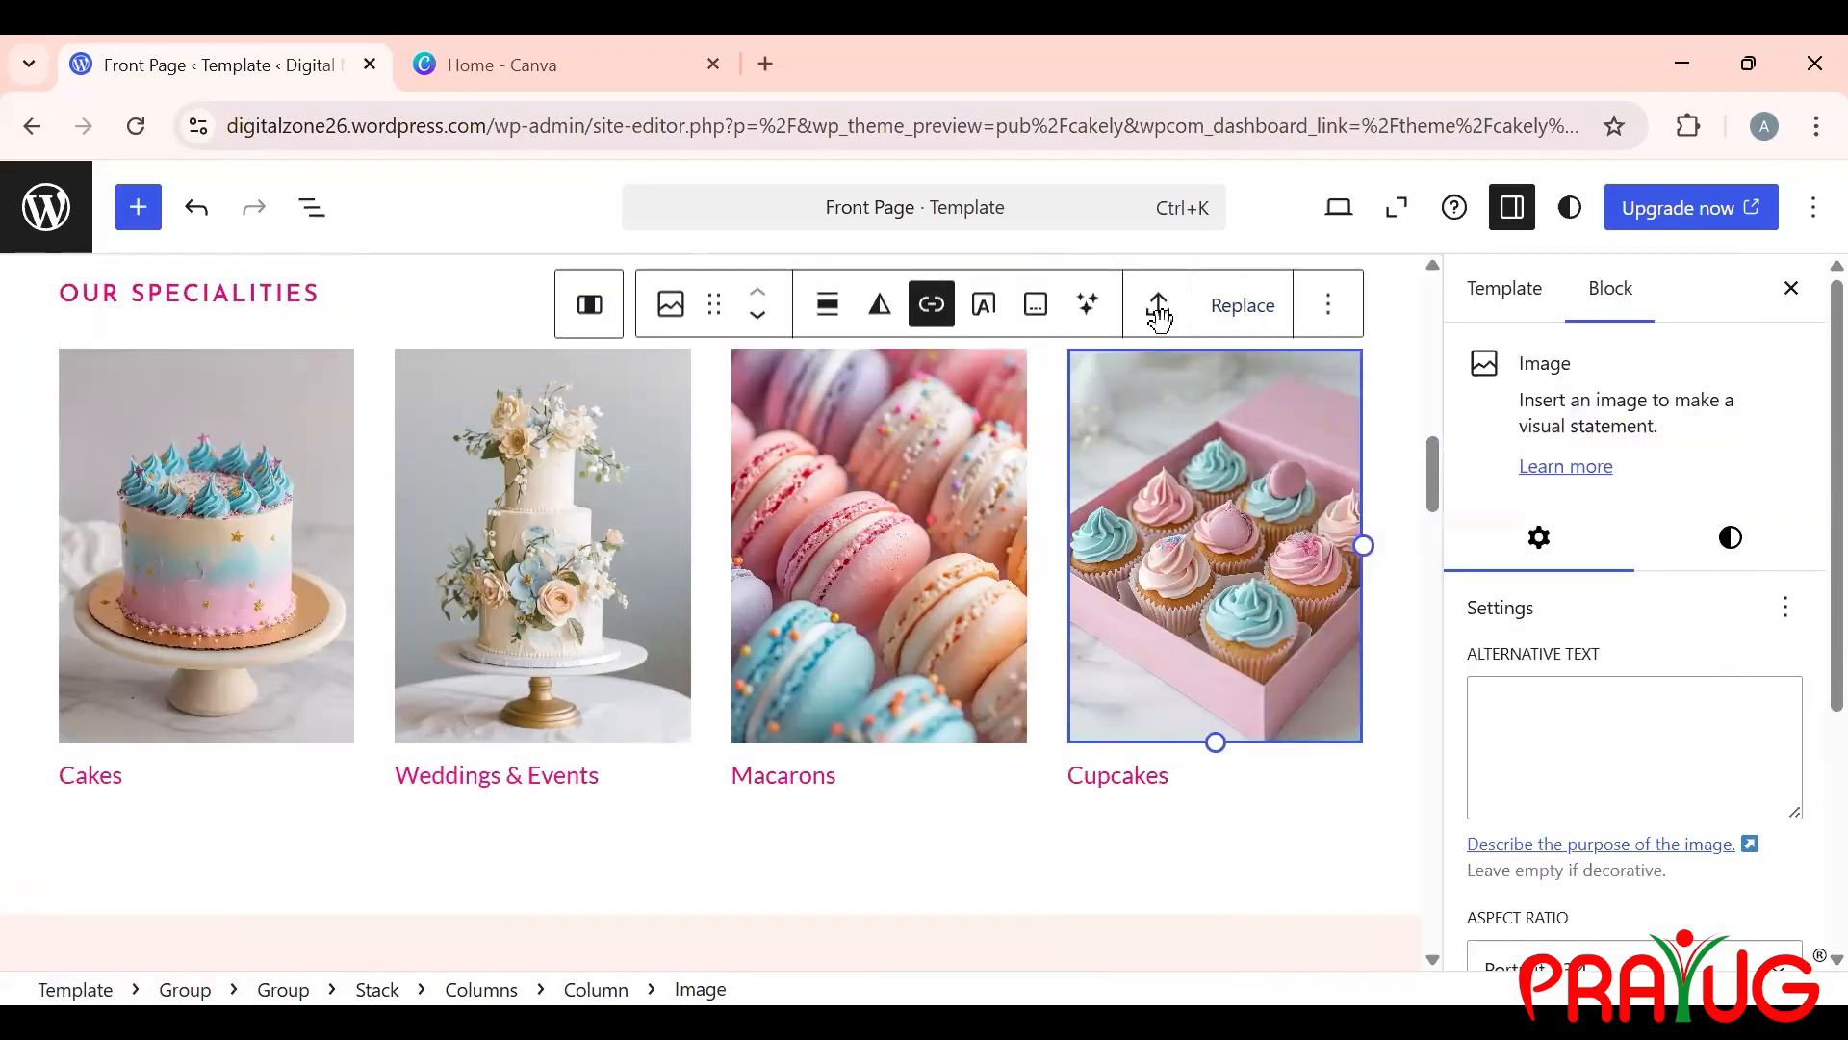
{"action": "left_click", "coordinate": [939, 316]}
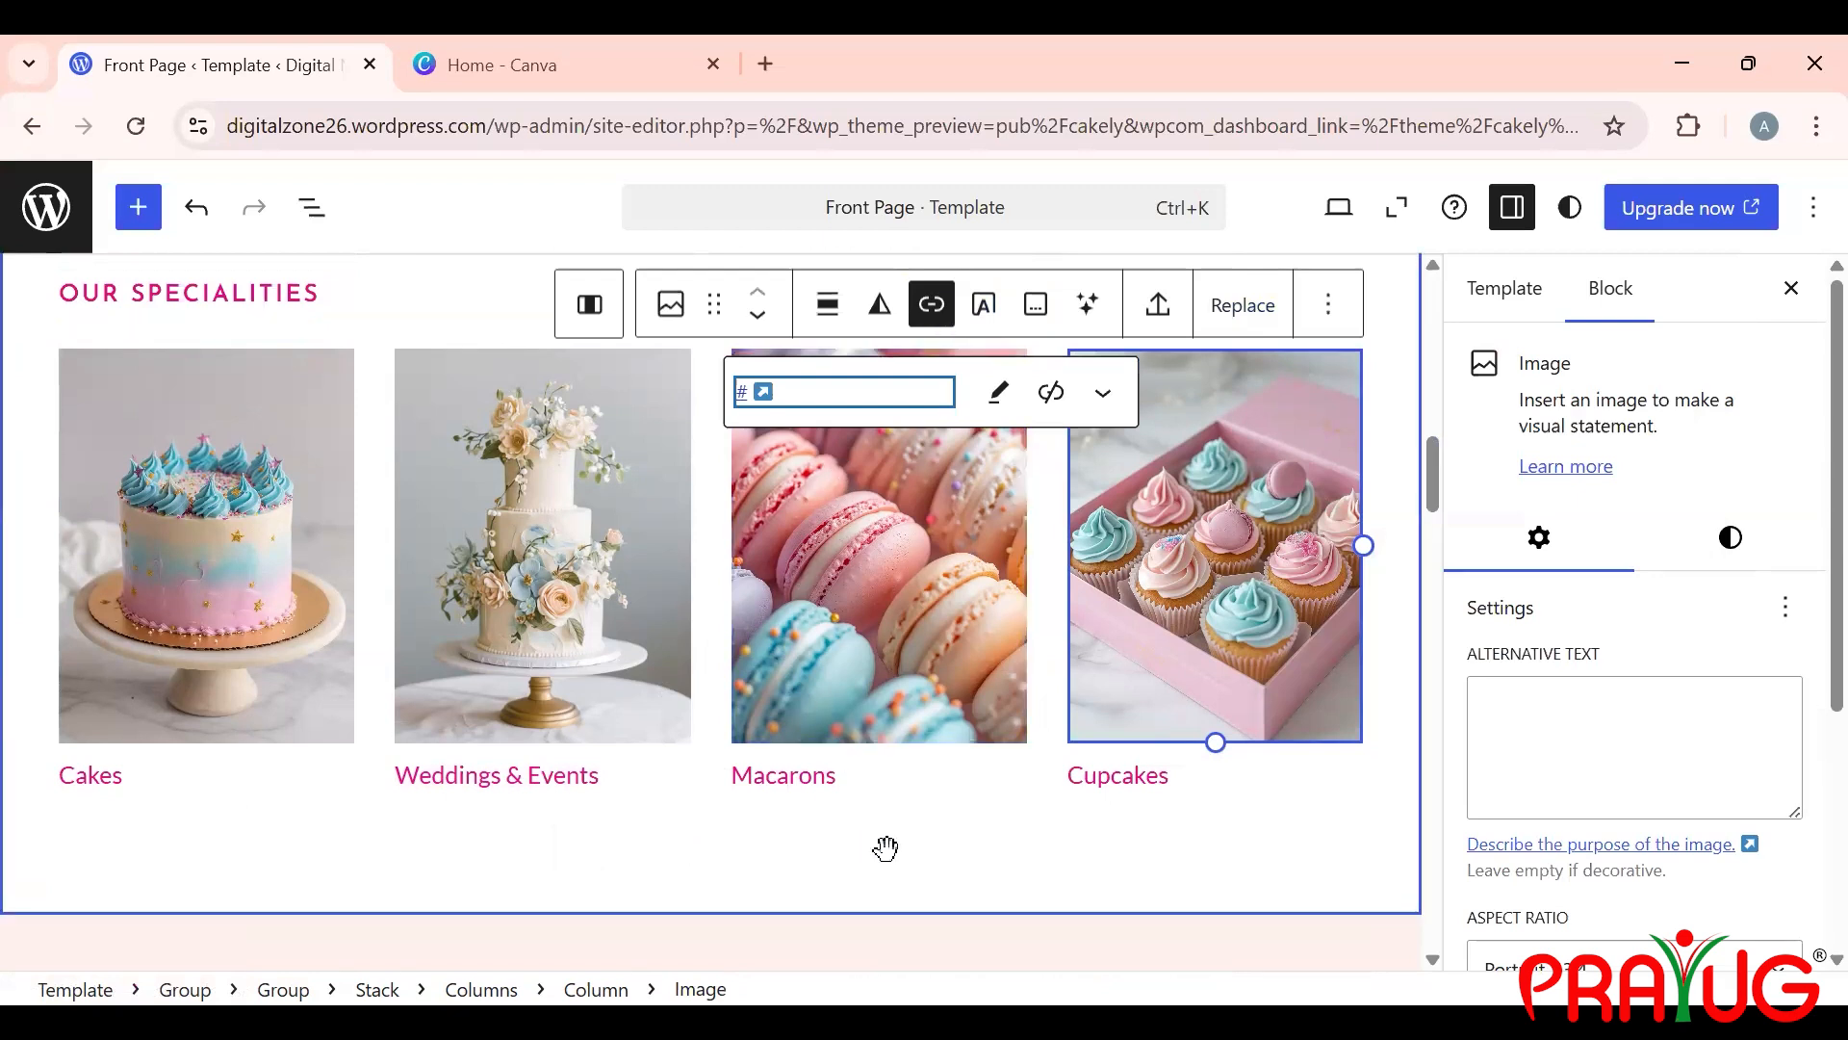
{"action": "left_click", "coordinate": [912, 942]}
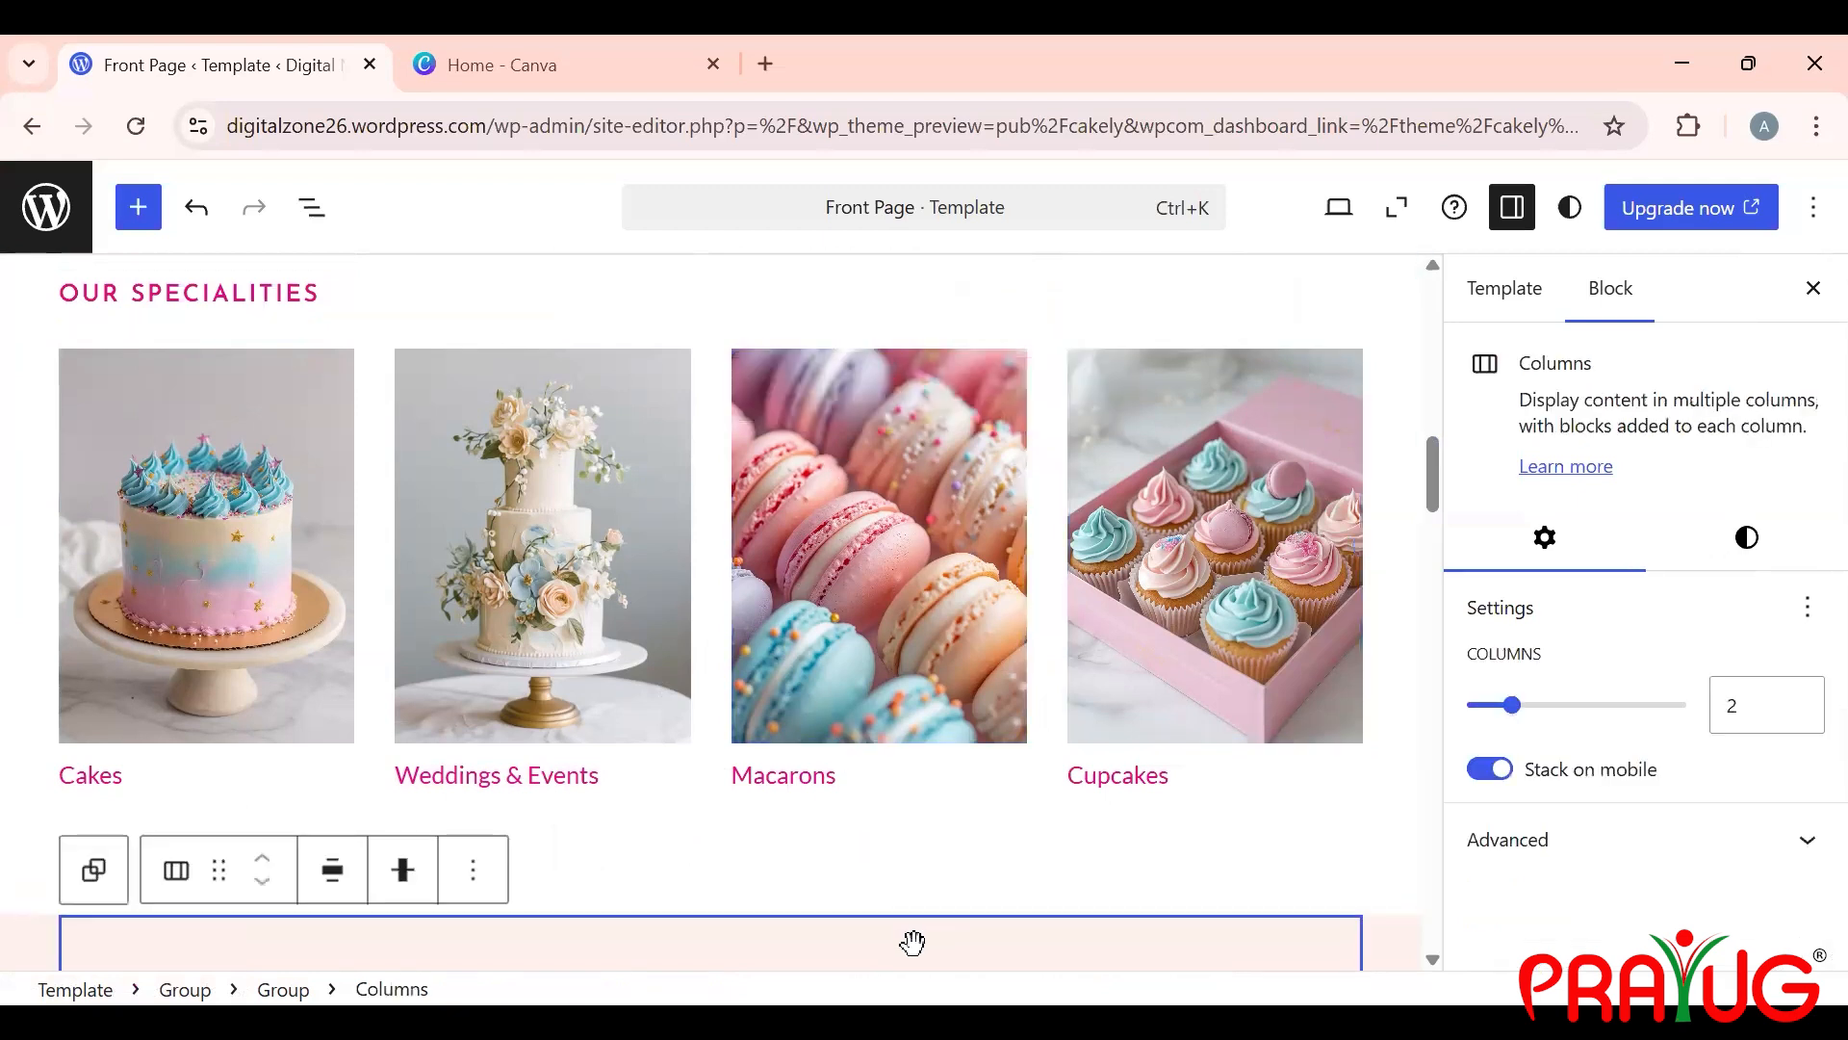
Step: View the link search for the Macarons caption and the link attached to the Cupcakes caption
{"action": "left_click", "coordinate": [932, 834]}
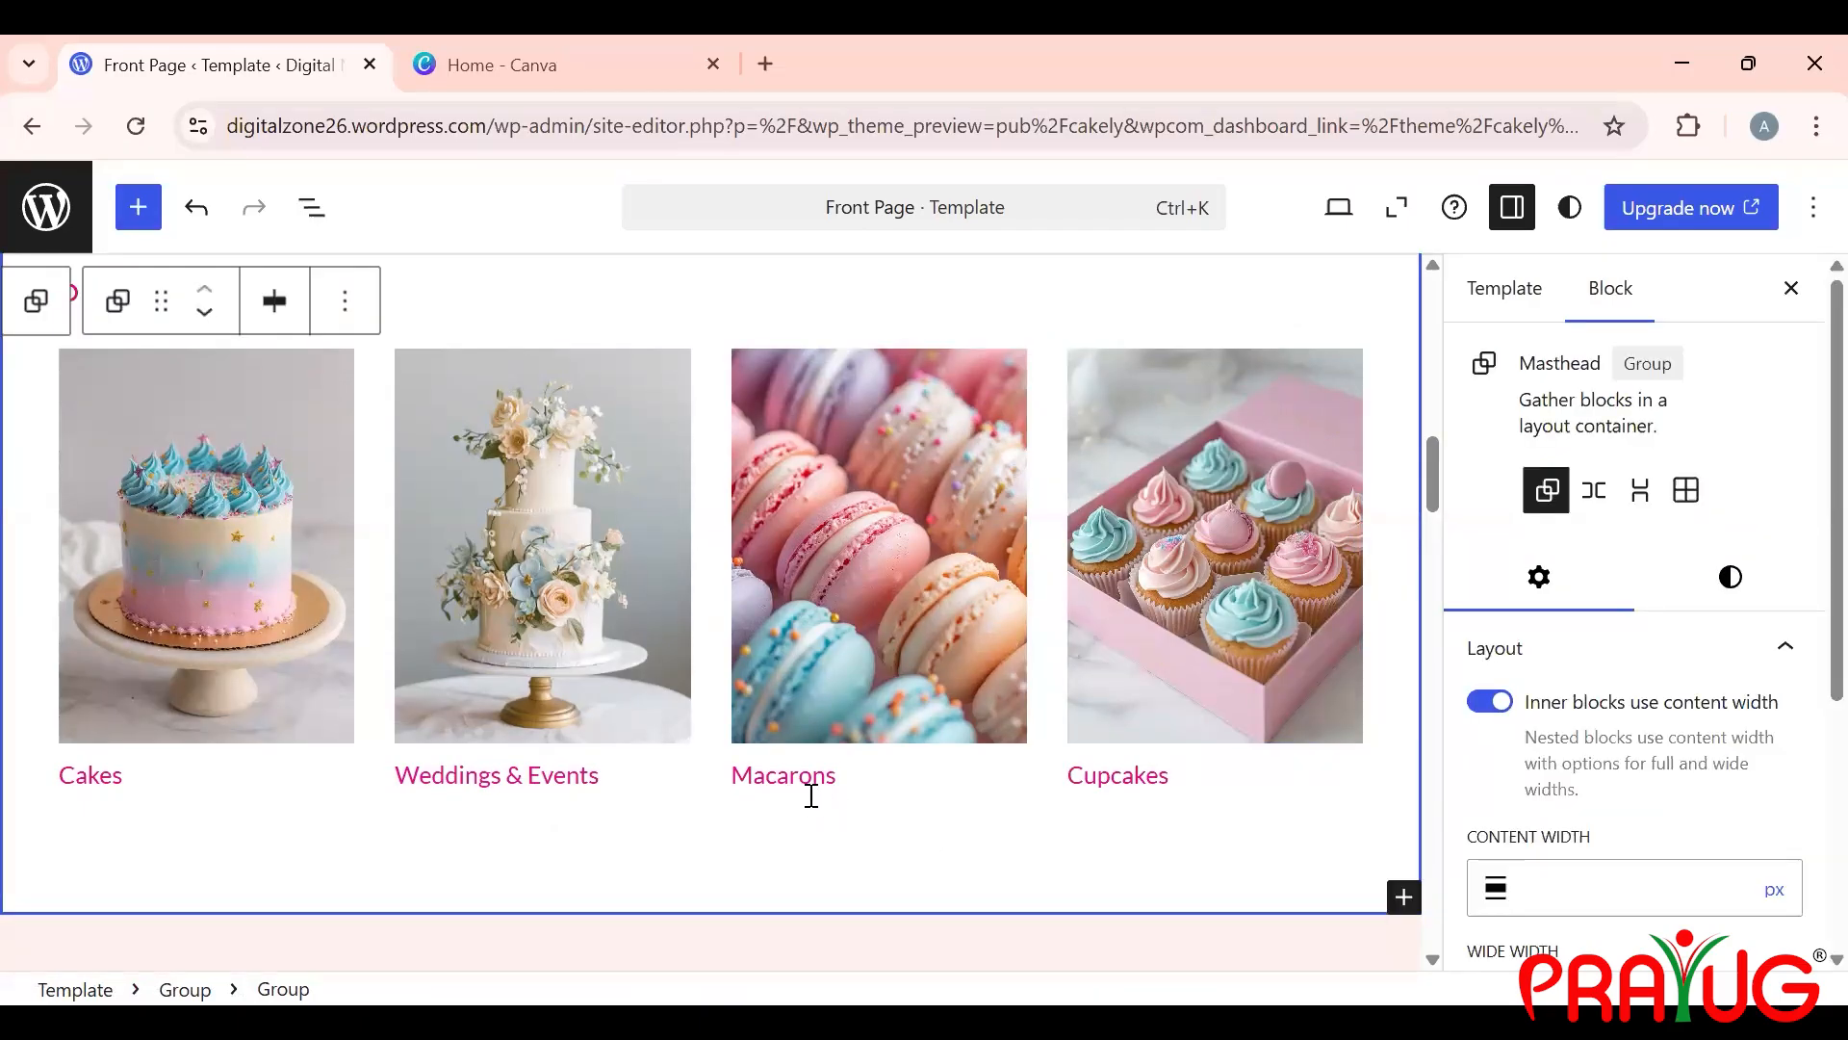
{"action": "left_click", "coordinate": [852, 771]}
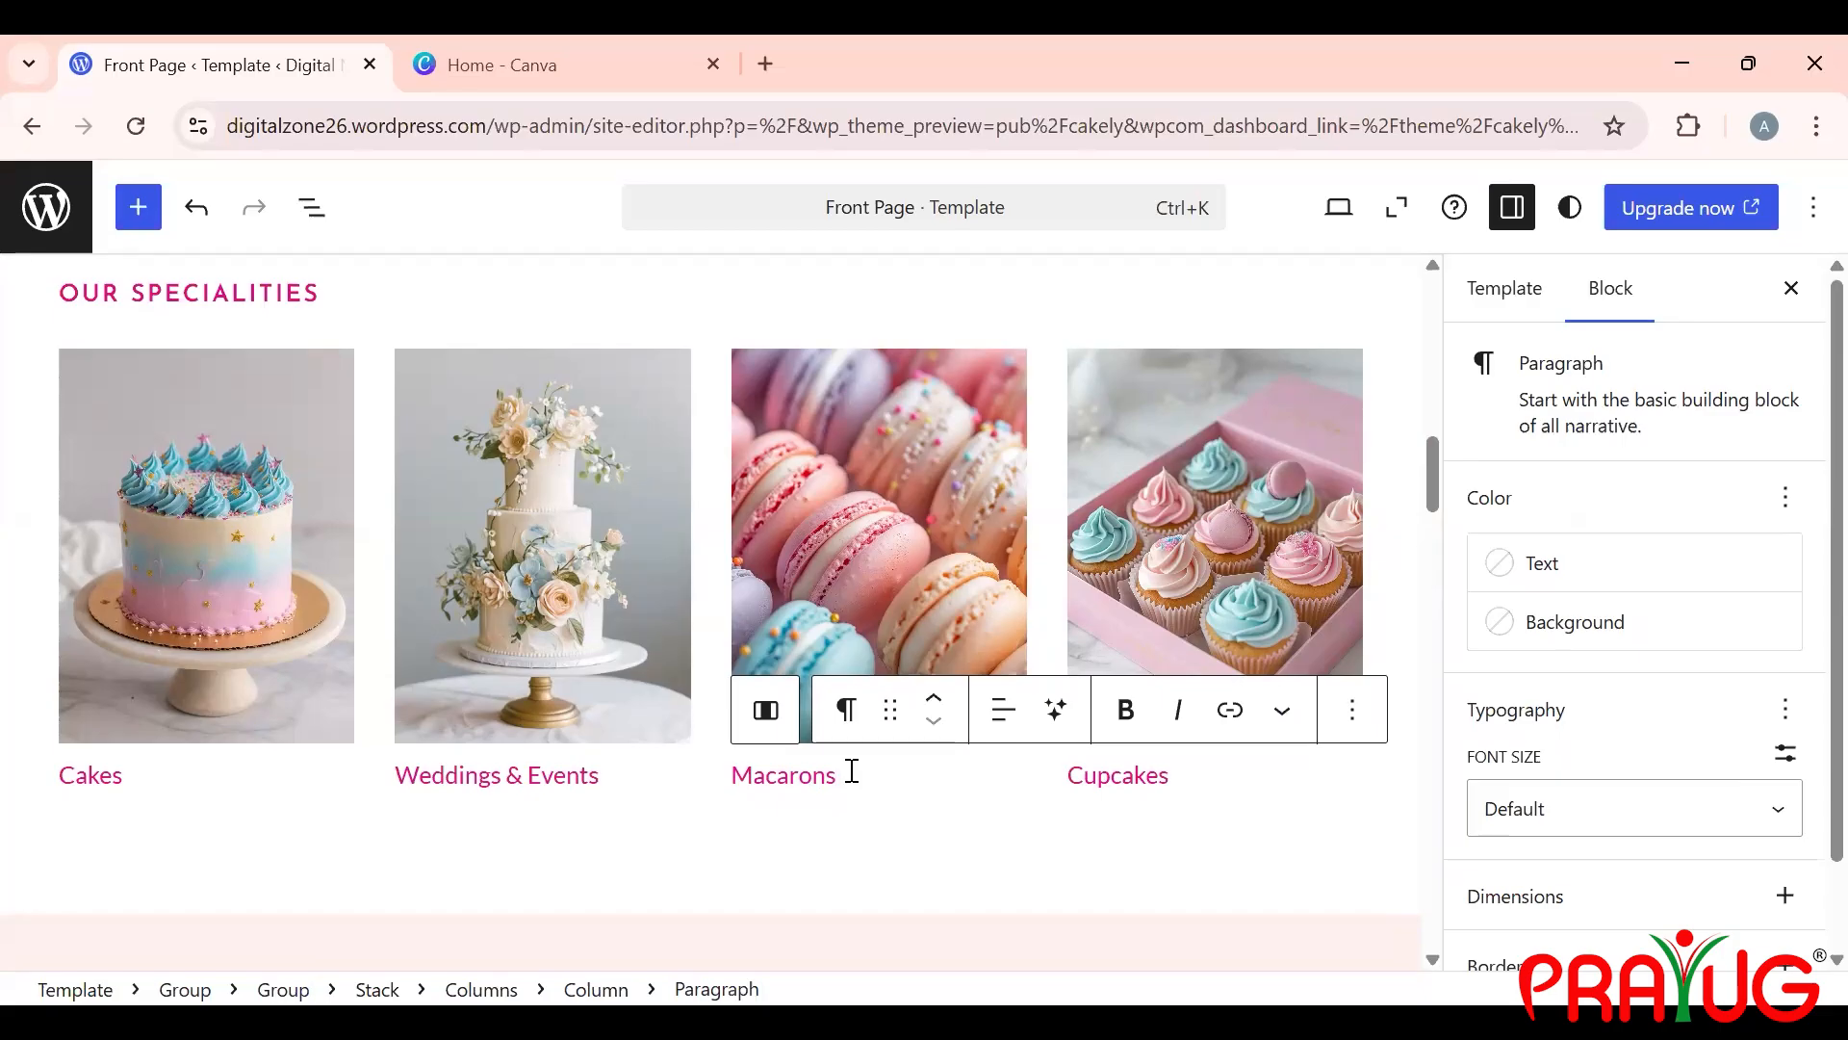
{"action": "left_click", "coordinate": [1230, 713]}
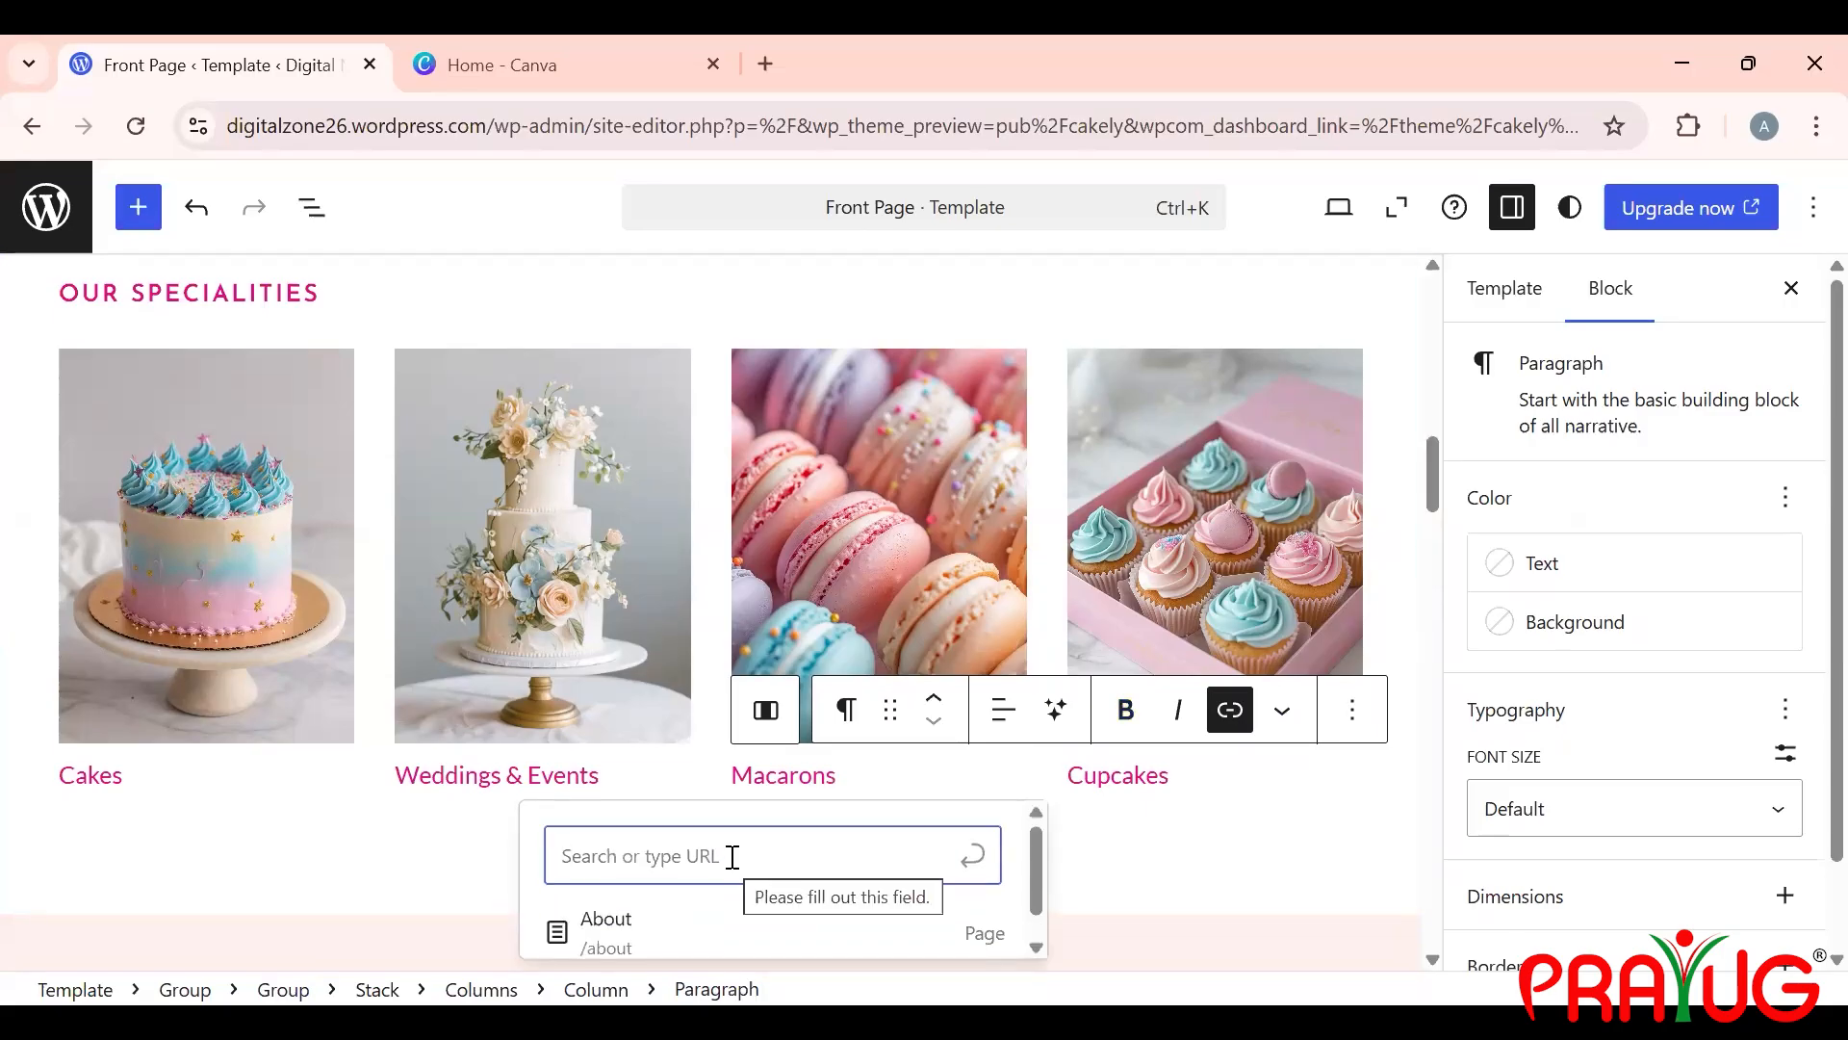
{"action": "left_click", "coordinate": [1186, 761]}
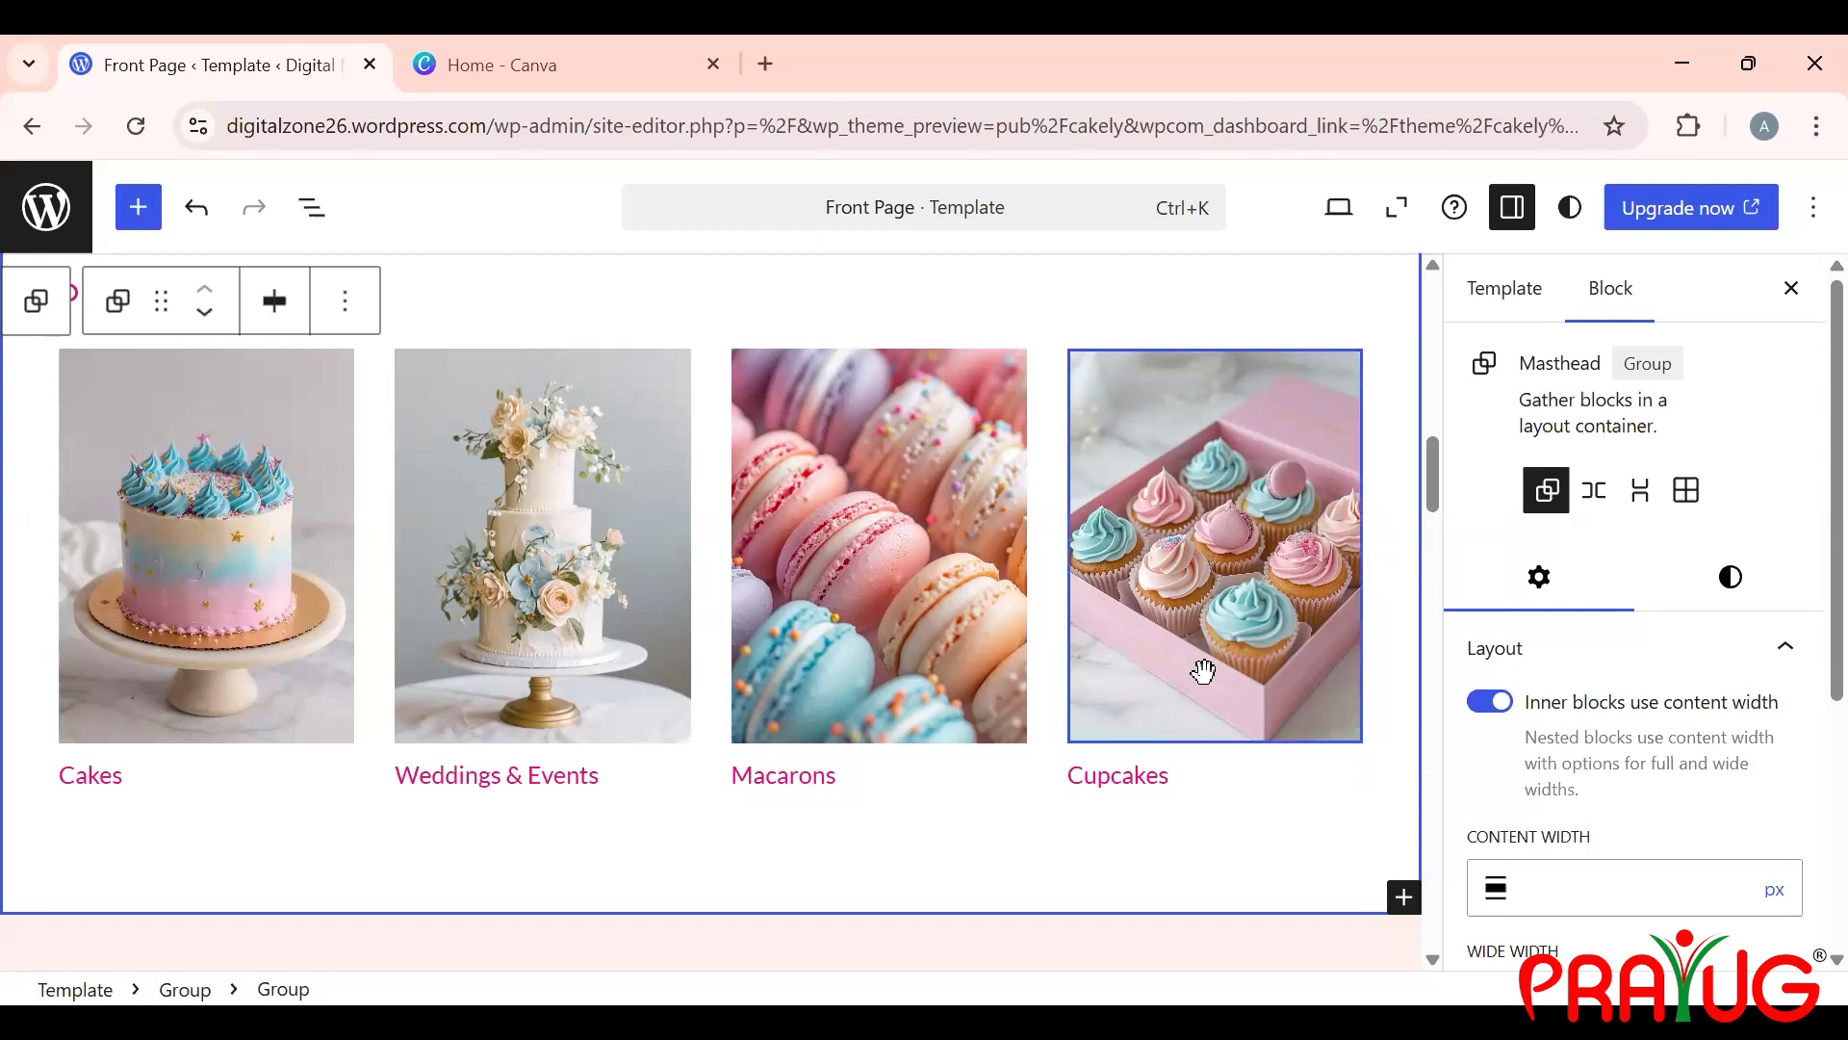
{"action": "left_click", "coordinate": [865, 768]}
{"action": "left_click", "coordinate": [1120, 774]}
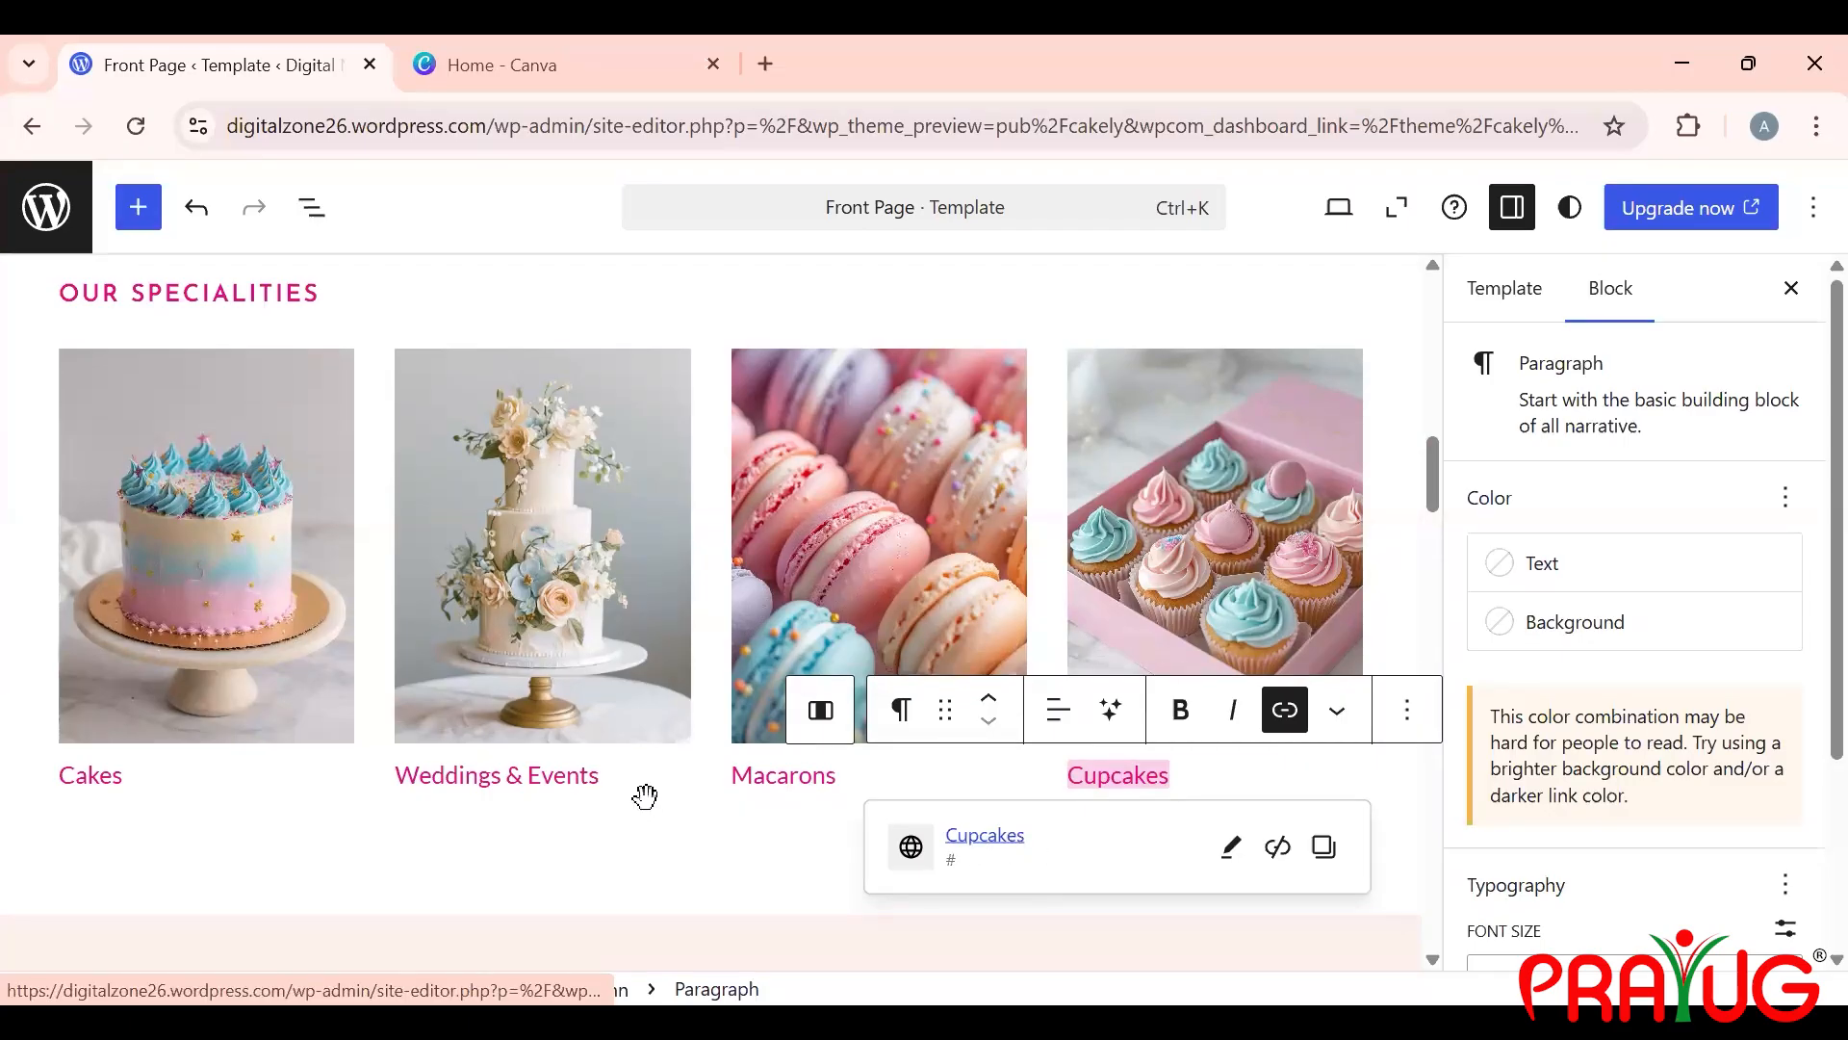
{"action": "left_click", "coordinate": [656, 854]}
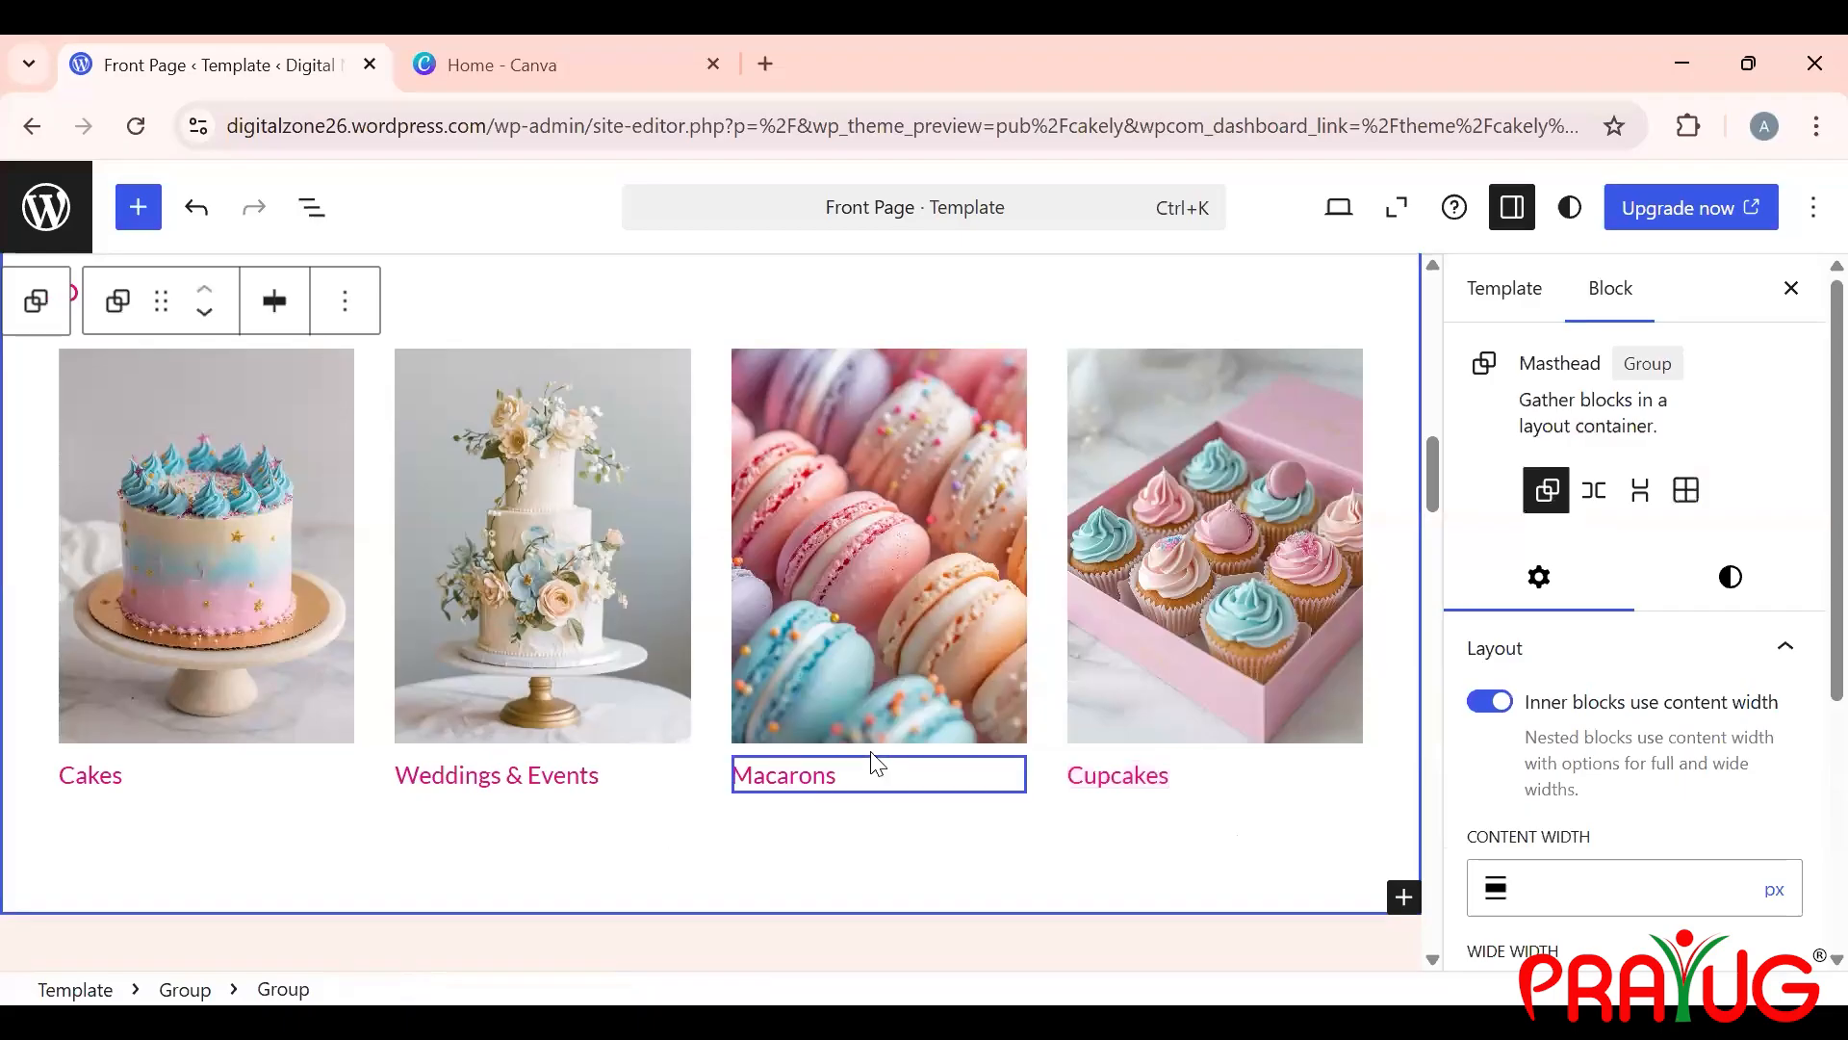
Step: Look through the About Us section with its Read More button, the Cake Collection and the Happy Customers reviews
{"action": "scroll", "coordinate": [868, 748], "scroll_direction": "down", "scroll_amount": 1}
{"action": "scroll", "coordinate": [869, 747], "scroll_direction": "down", "scroll_amount": 5}
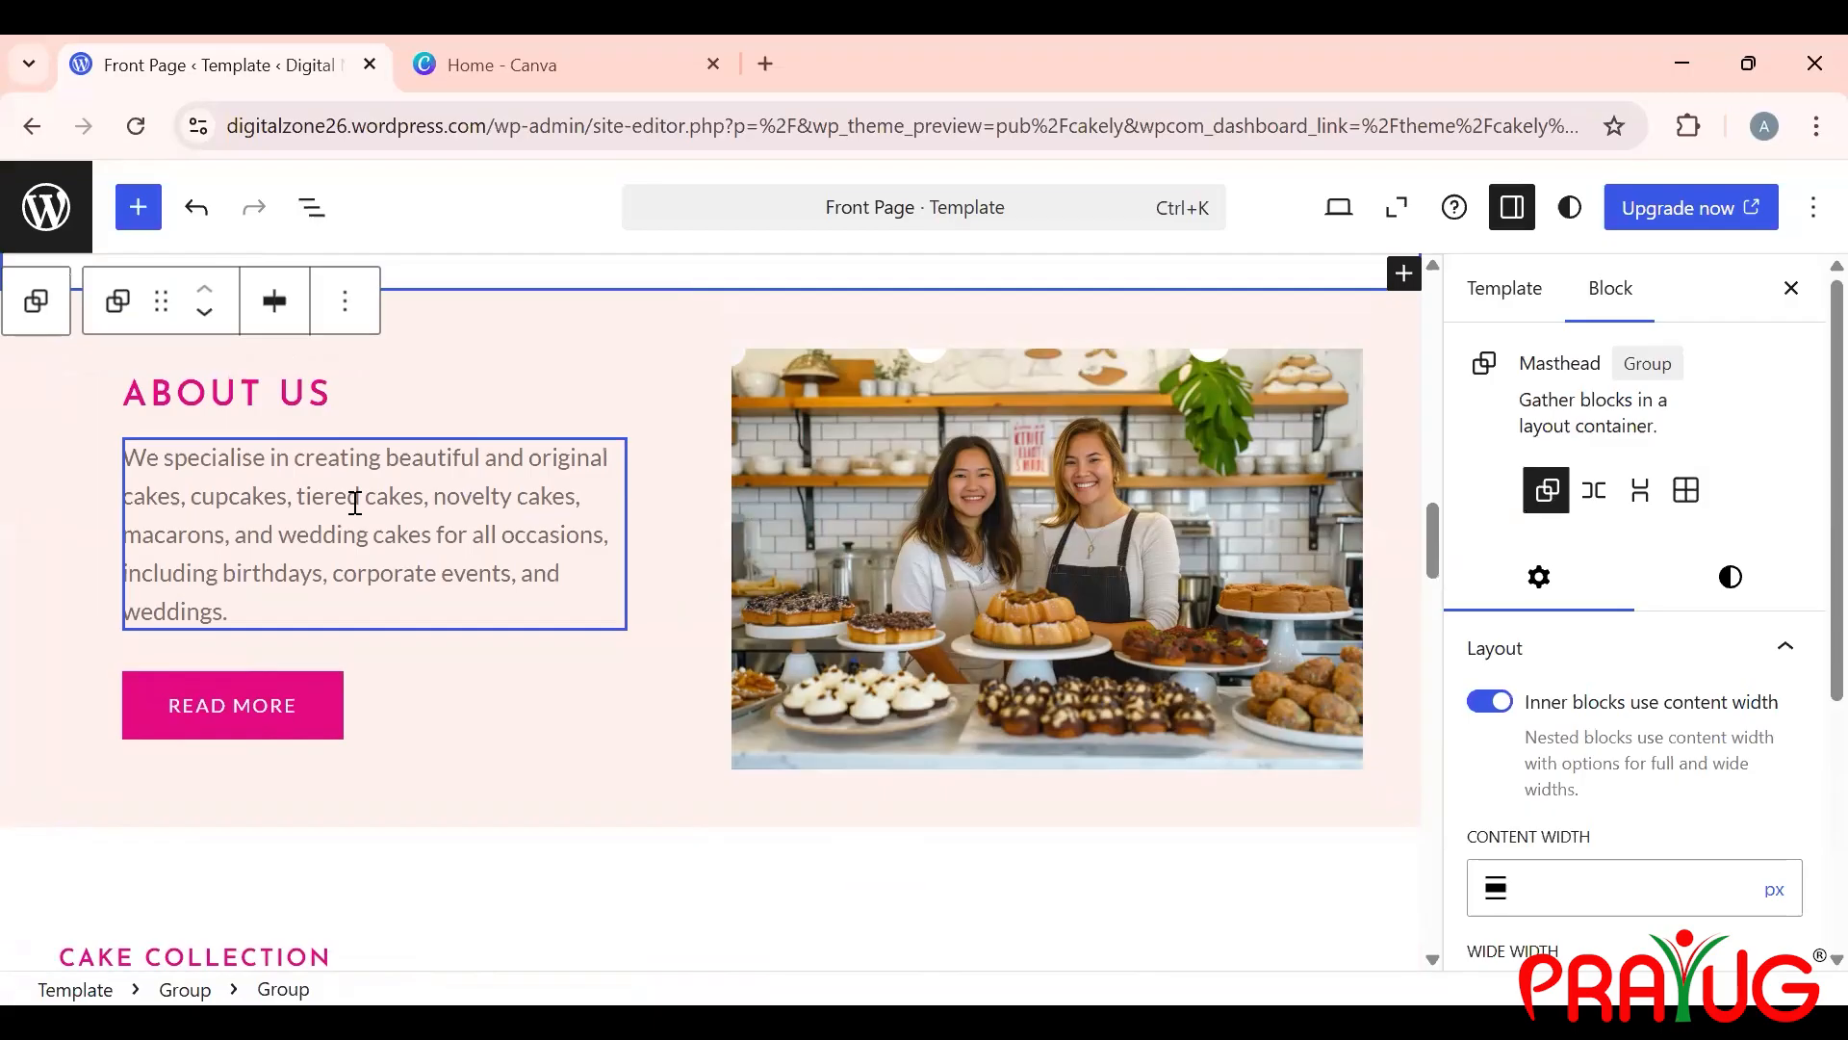
{"action": "left_click", "coordinate": [262, 706]}
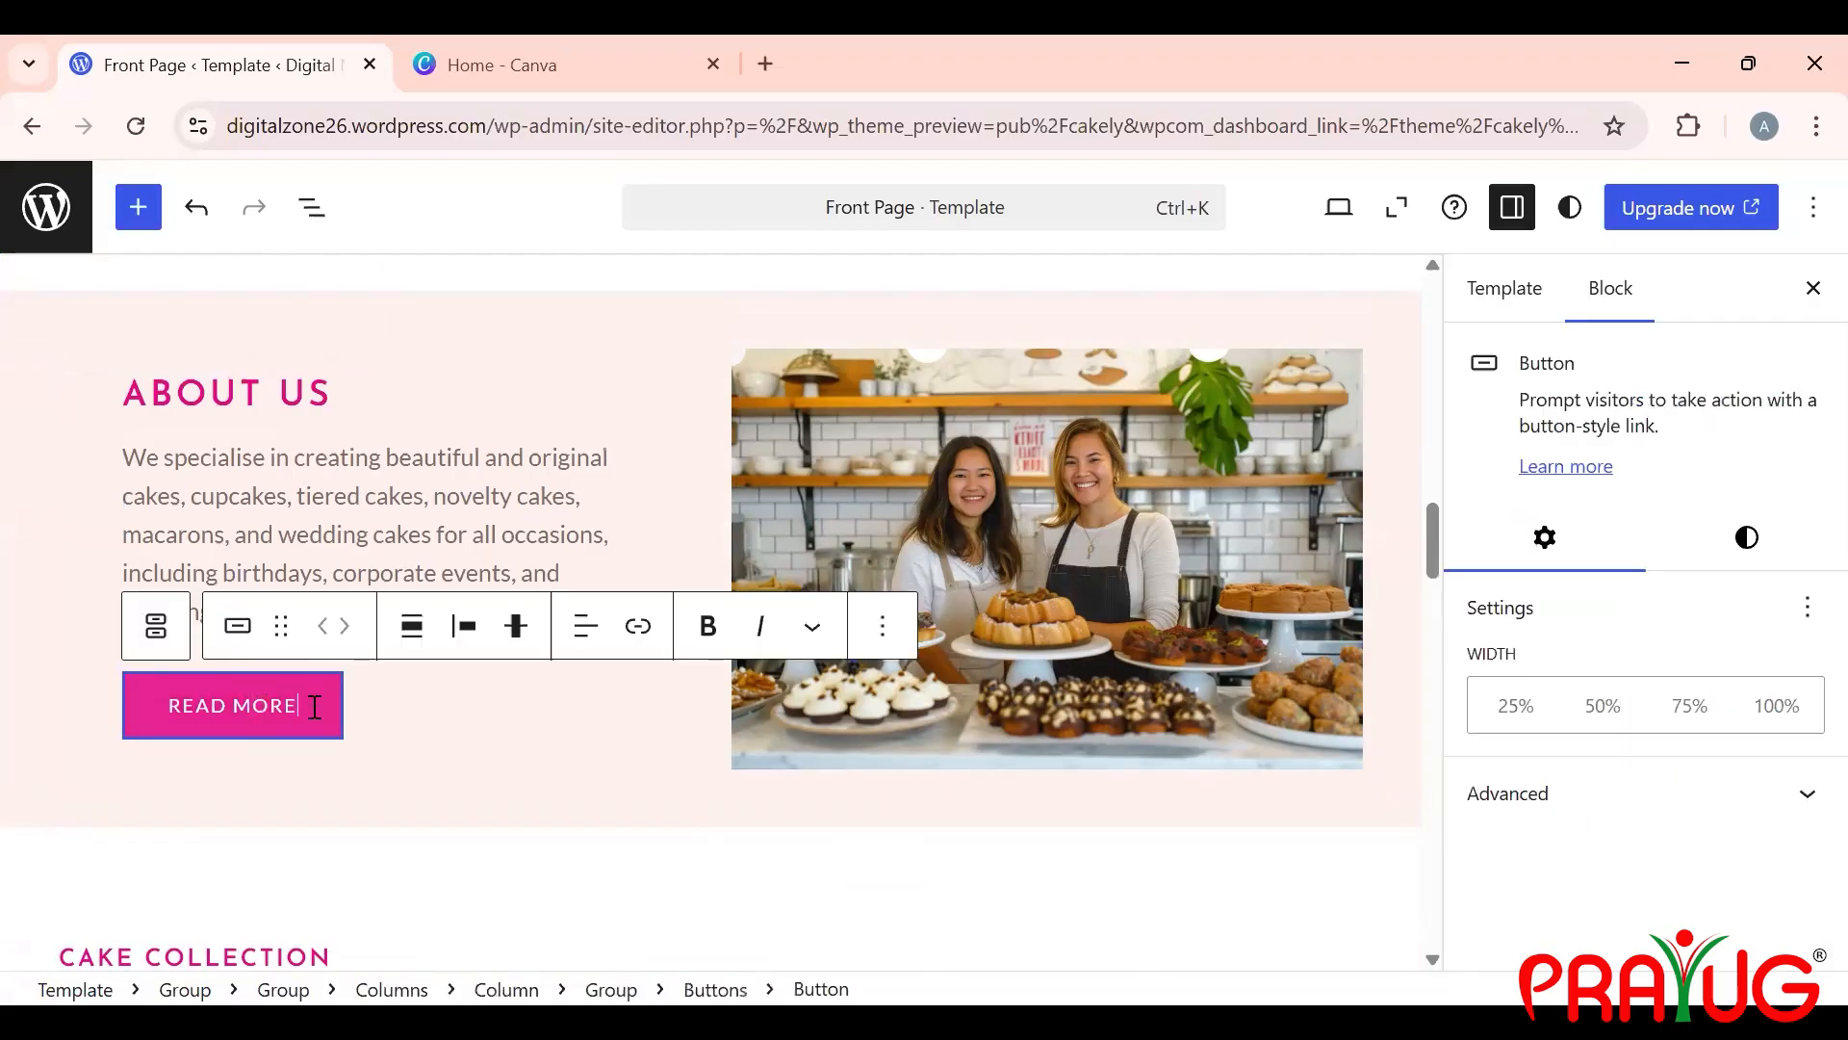
{"action": "scroll", "coordinate": [734, 812], "scroll_direction": "down", "scroll_amount": 8}
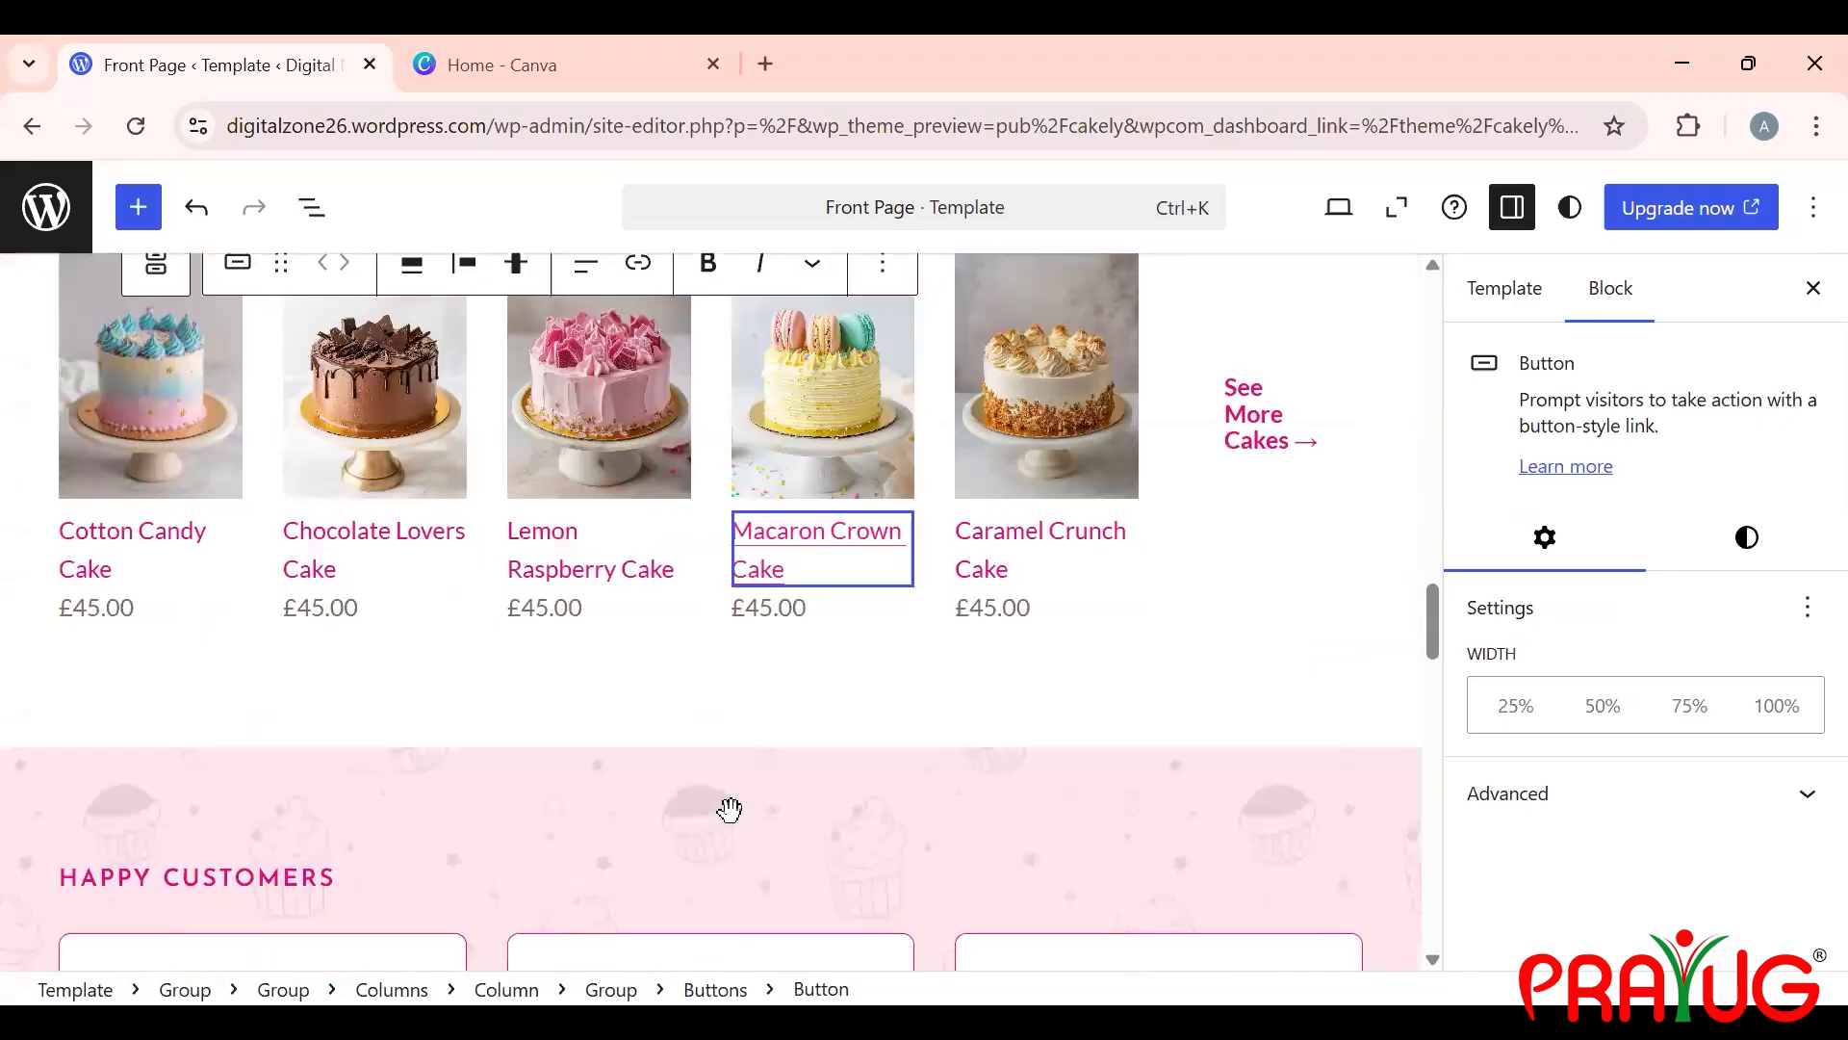
{"action": "scroll", "coordinate": [734, 813], "scroll_direction": "up", "scroll_amount": 2}
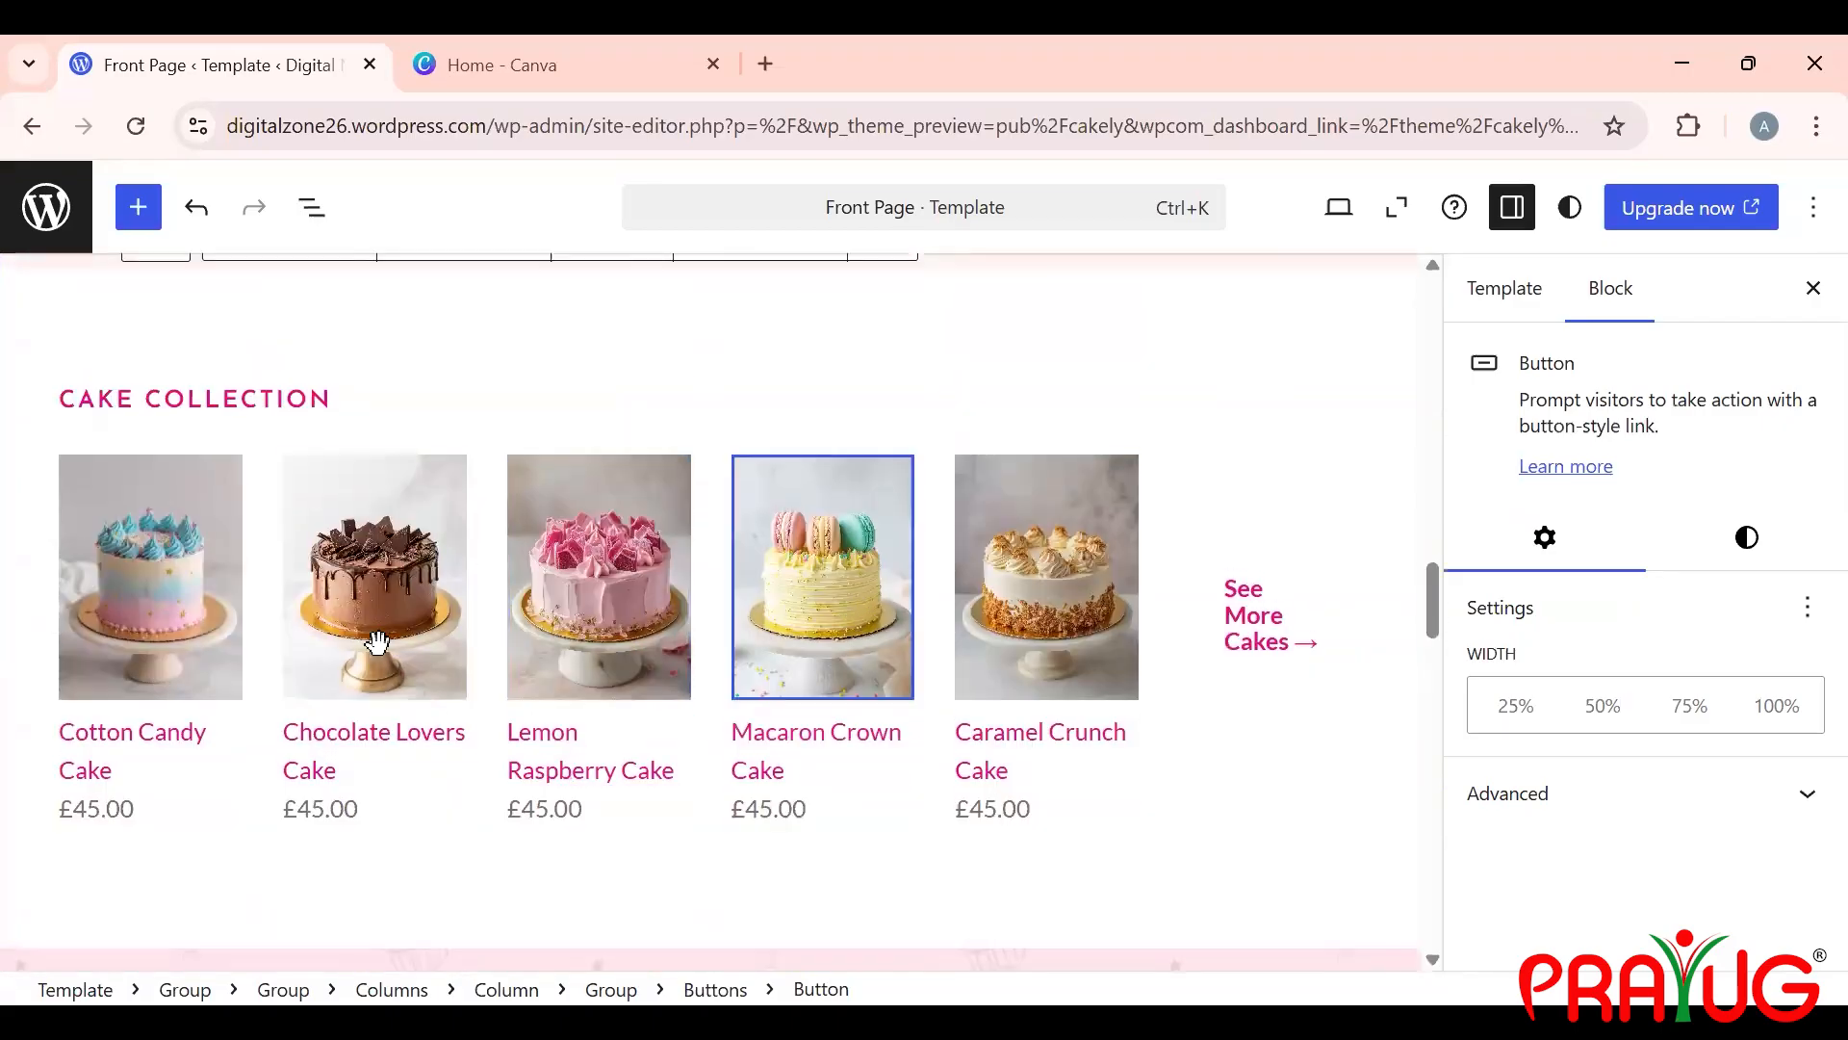
{"action": "scroll", "coordinate": [1015, 655], "scroll_direction": "down", "scroll_amount": 6}
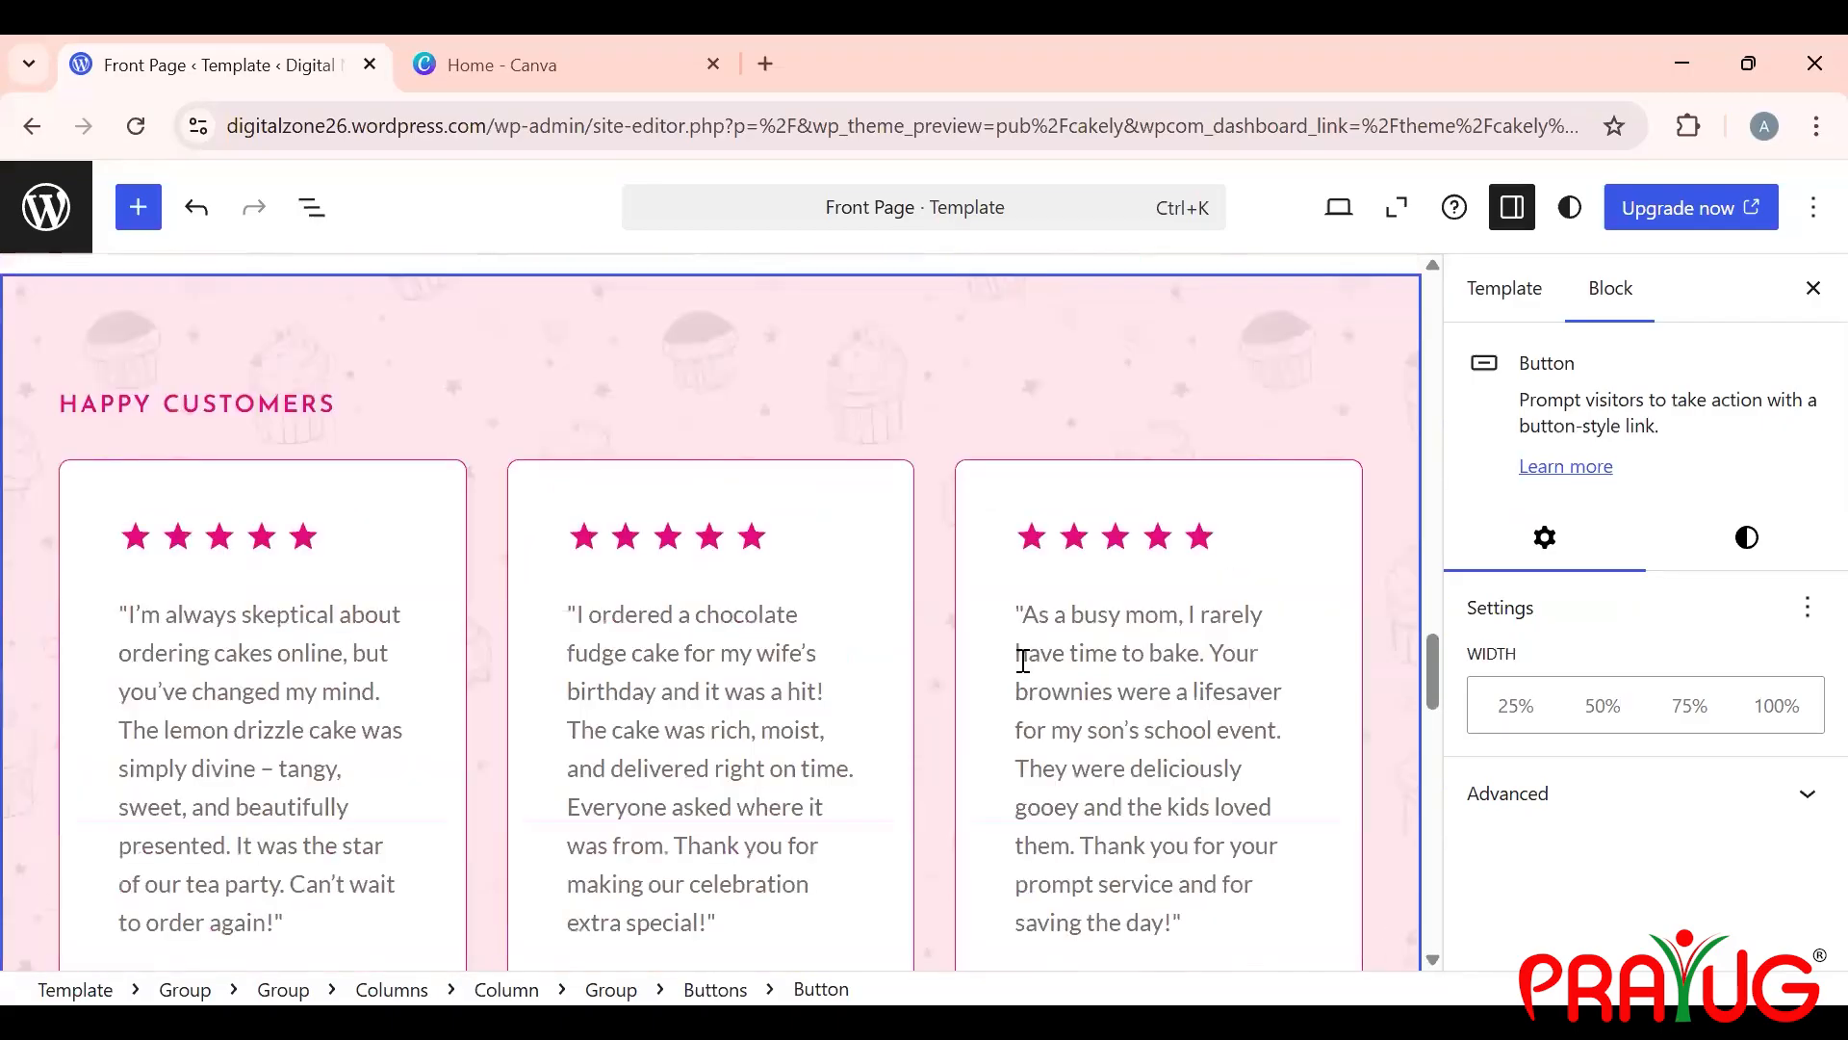
{"action": "scroll", "coordinate": [1022, 660], "scroll_direction": "up", "scroll_amount": 1}
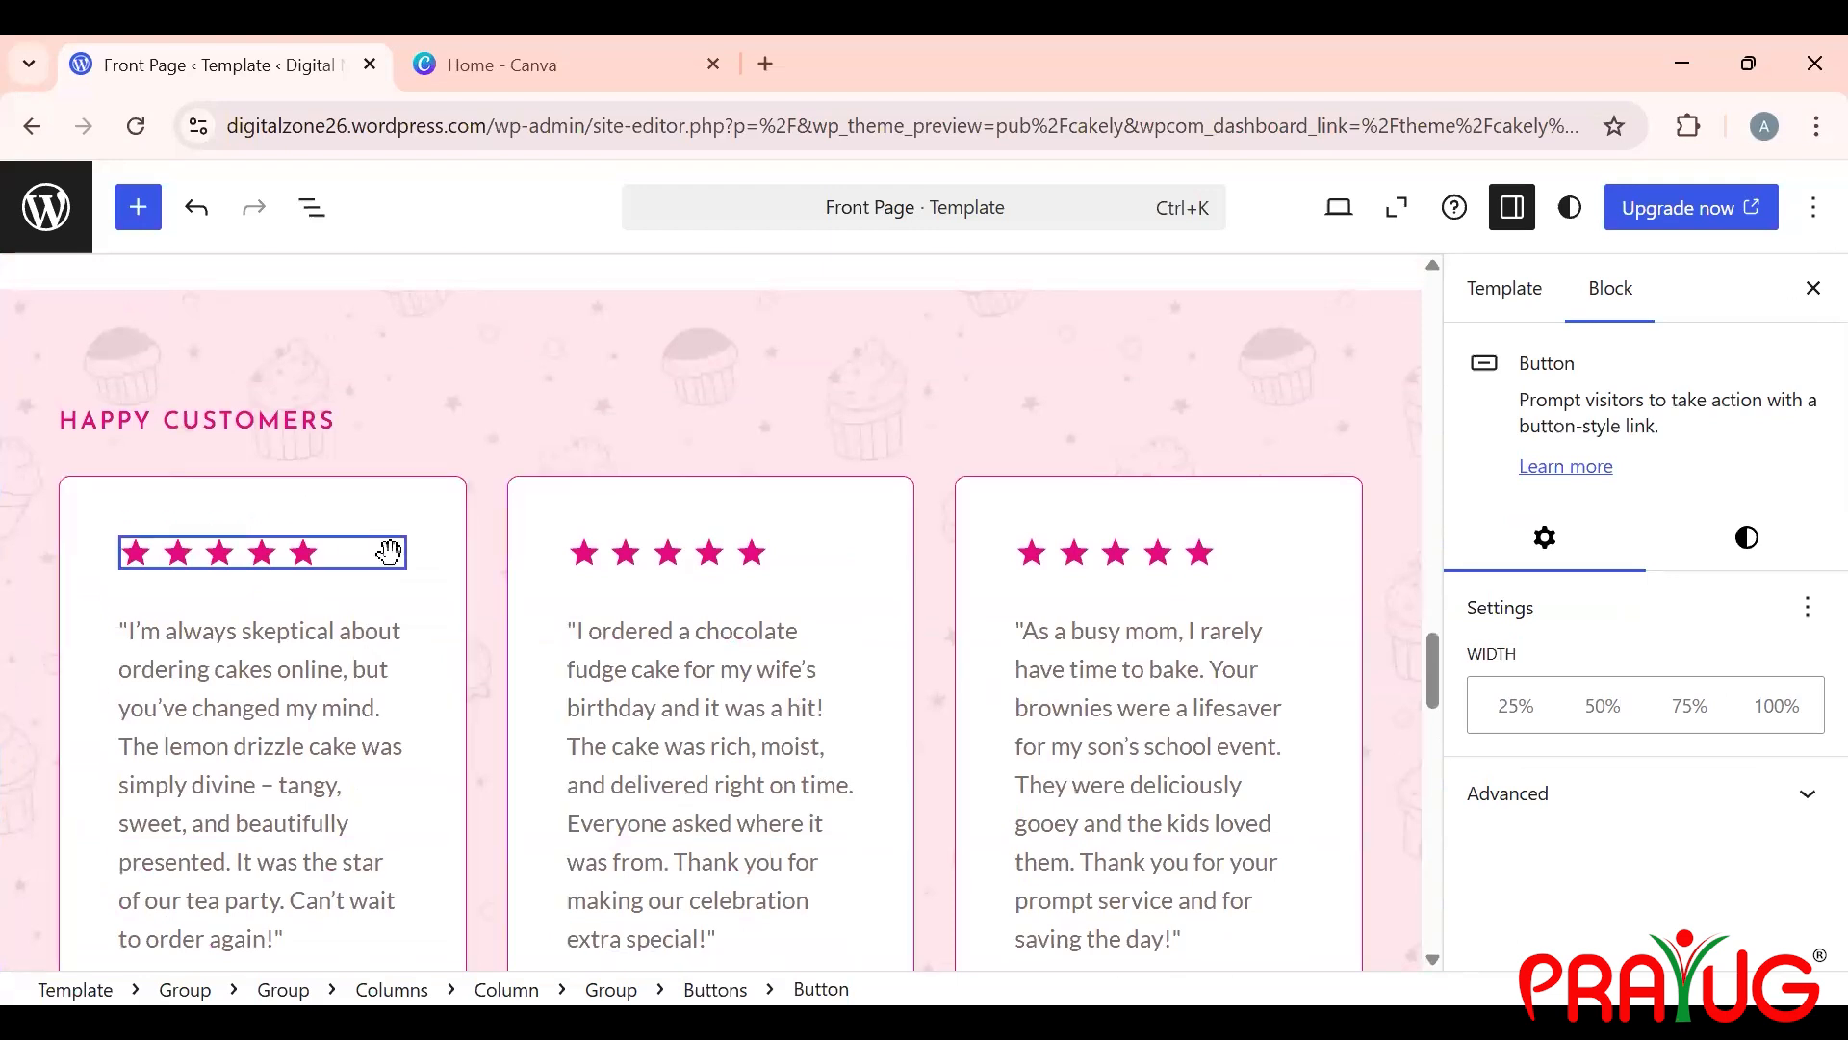
Step: Set the first customer review to four and a half stars, and try a highest rating of 7 before returning it to 5
{"action": "left_click", "coordinate": [317, 568]}
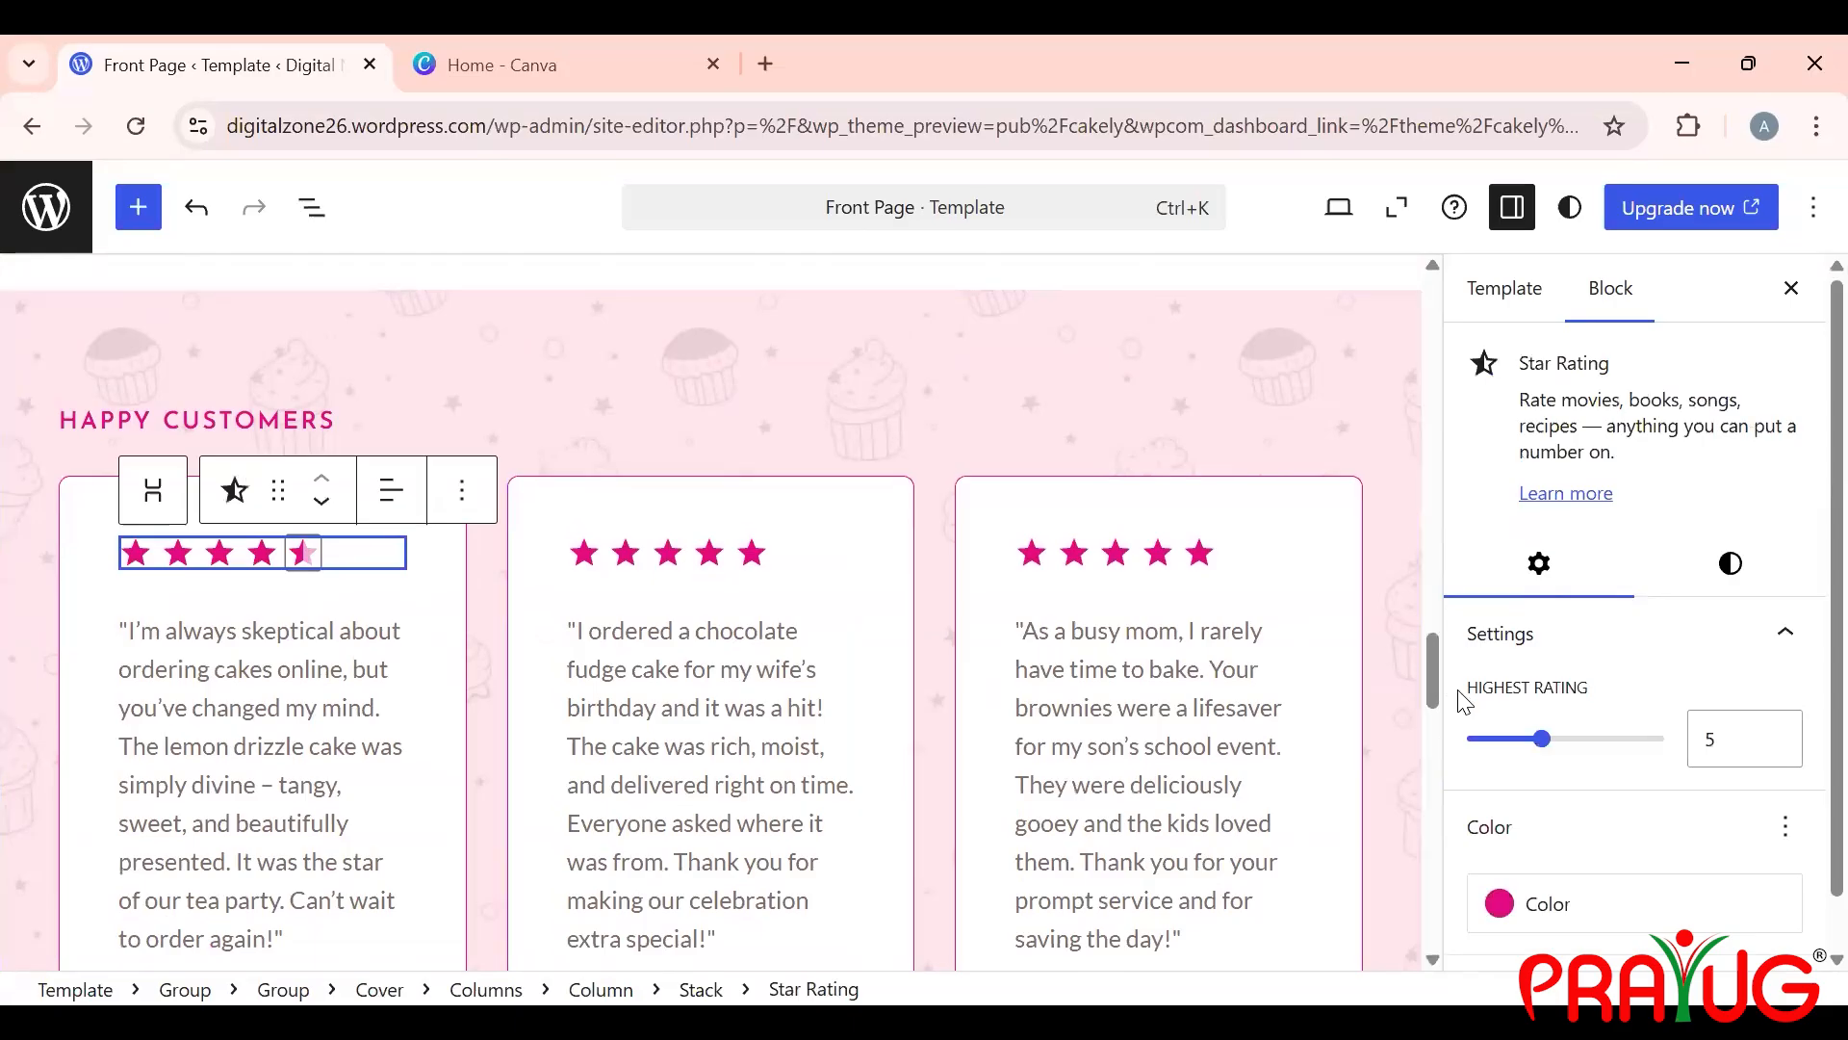
{"action": "scroll", "coordinate": [1460, 702], "scroll_direction": "down", "scroll_amount": 1}
{"action": "left_click", "coordinate": [1771, 690]}
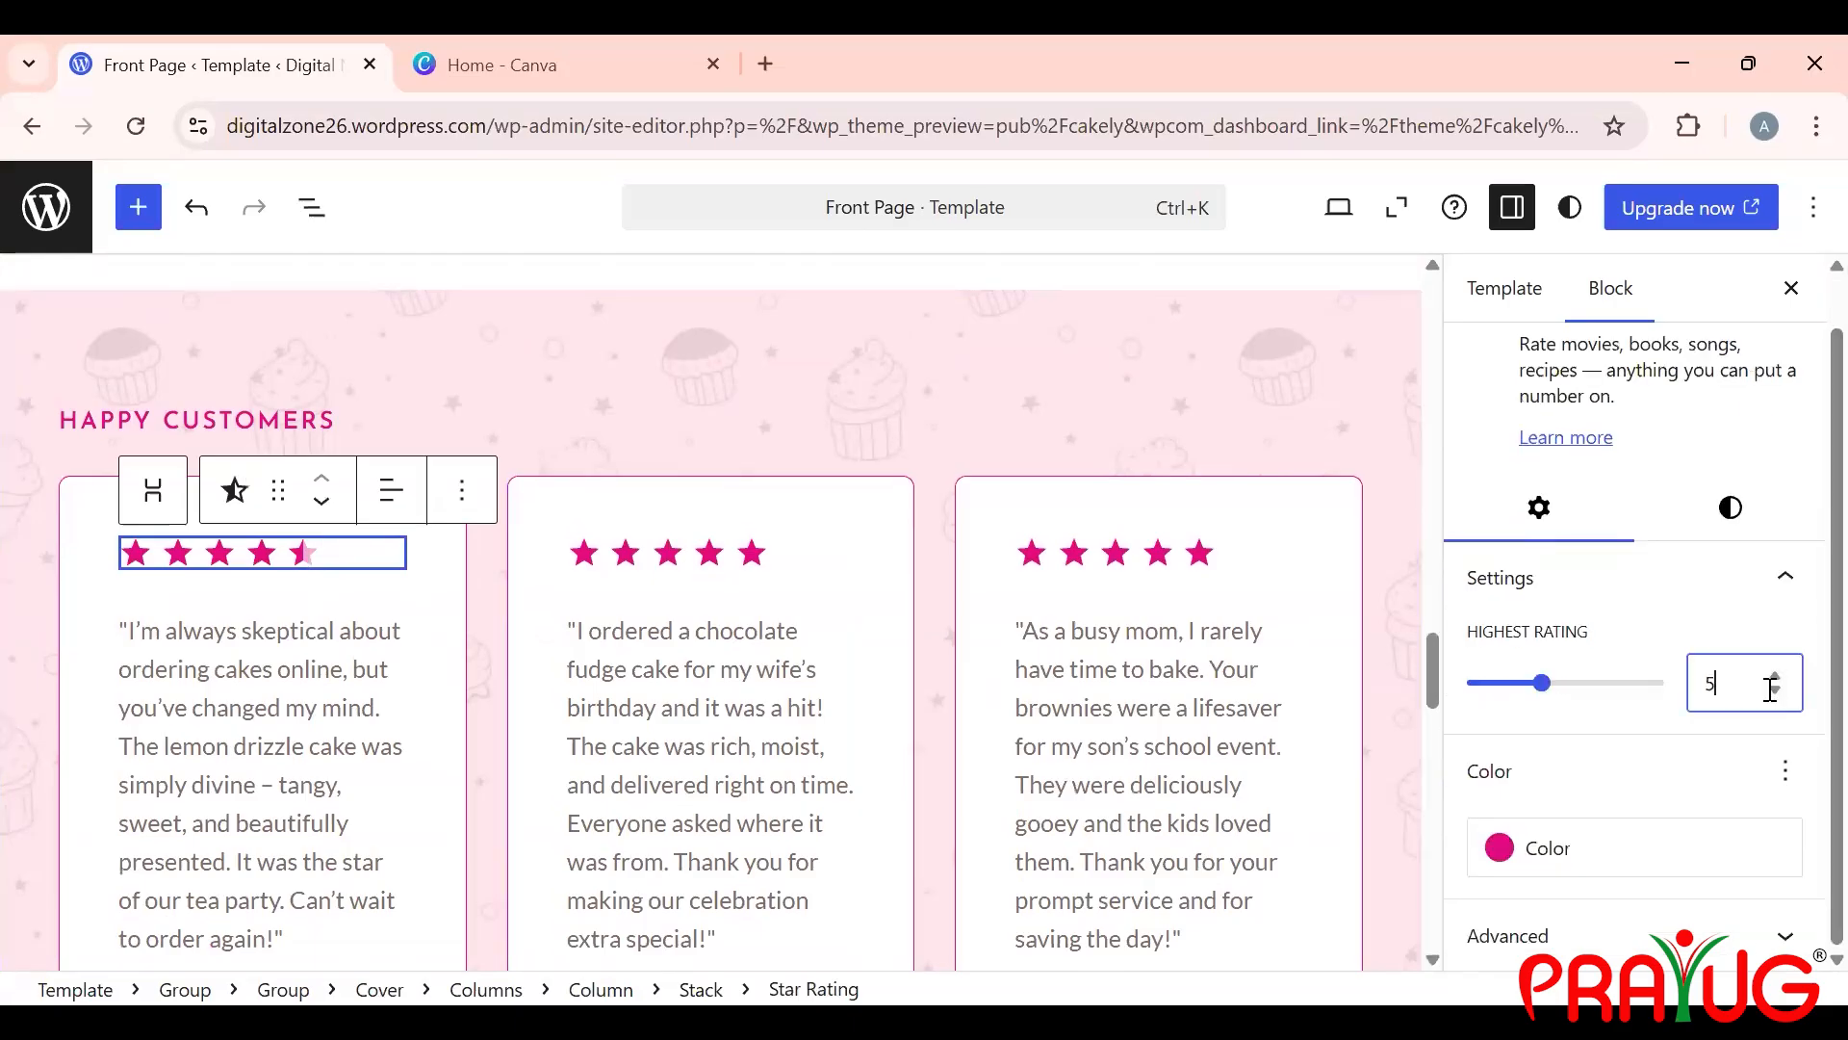
{"action": "left_click", "coordinate": [1775, 674]}
{"action": "left_click", "coordinate": [1775, 674]}
{"action": "left_click", "coordinate": [1774, 674]}
{"action": "left_click", "coordinate": [1775, 689]}
{"action": "left_click", "coordinate": [1775, 689]}
{"action": "left_click", "coordinate": [1774, 689]}
{"action": "left_click", "coordinate": [1594, 684]}
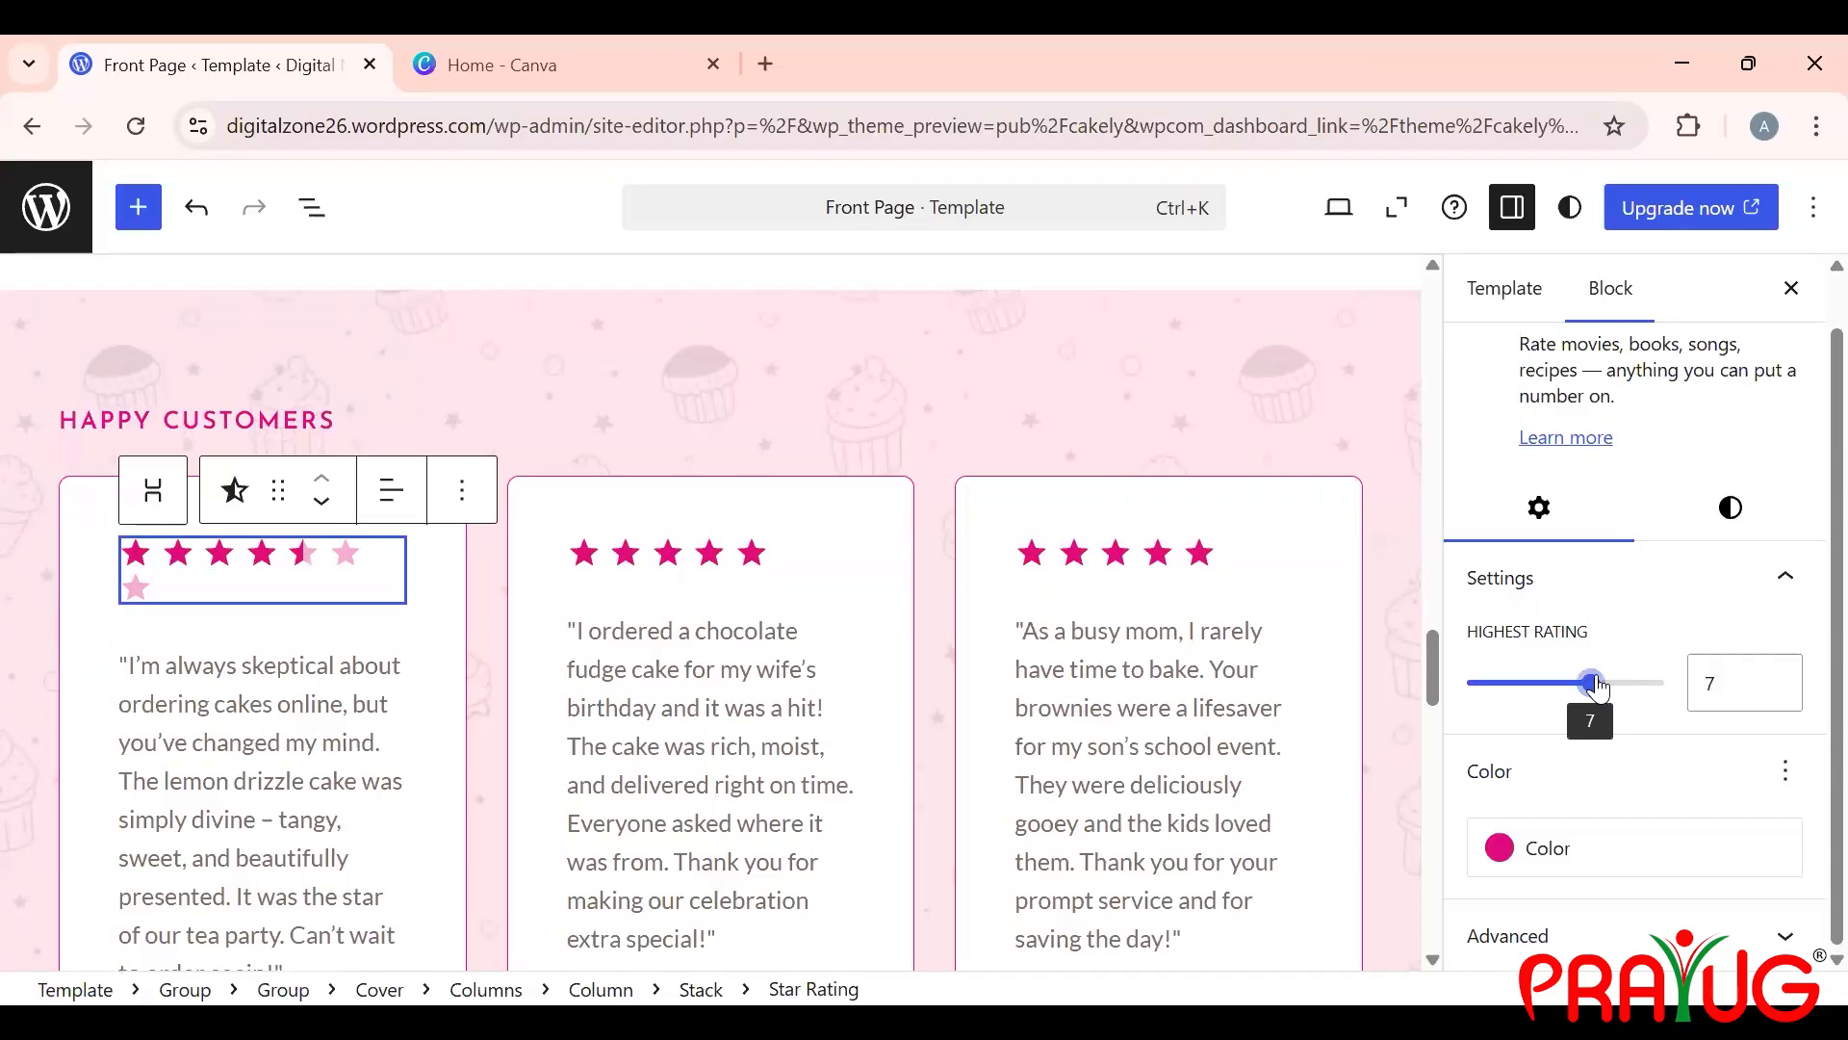
{"action": "left_click", "coordinate": [1551, 685]}
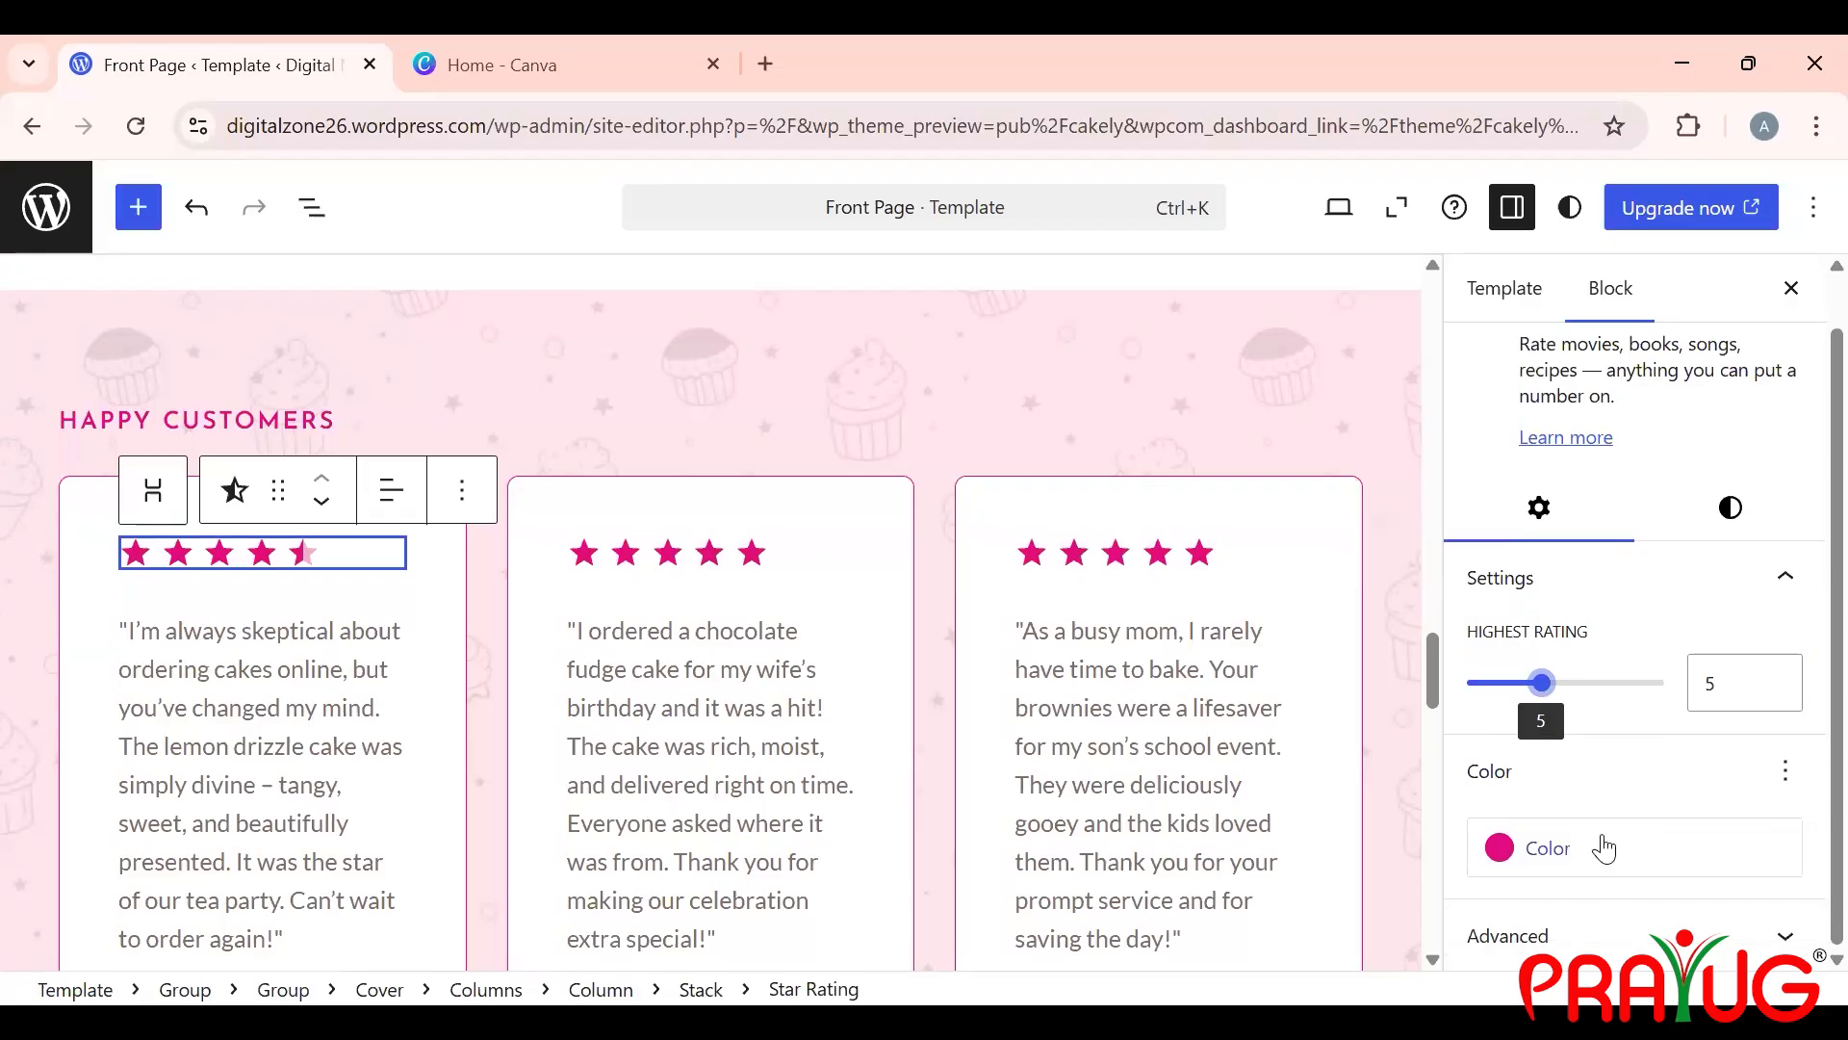
Step: View the colour choices for the first review's star rating and leave them without picking one
{"action": "left_click", "coordinate": [1546, 855]}
{"action": "left_click", "coordinate": [1549, 856]}
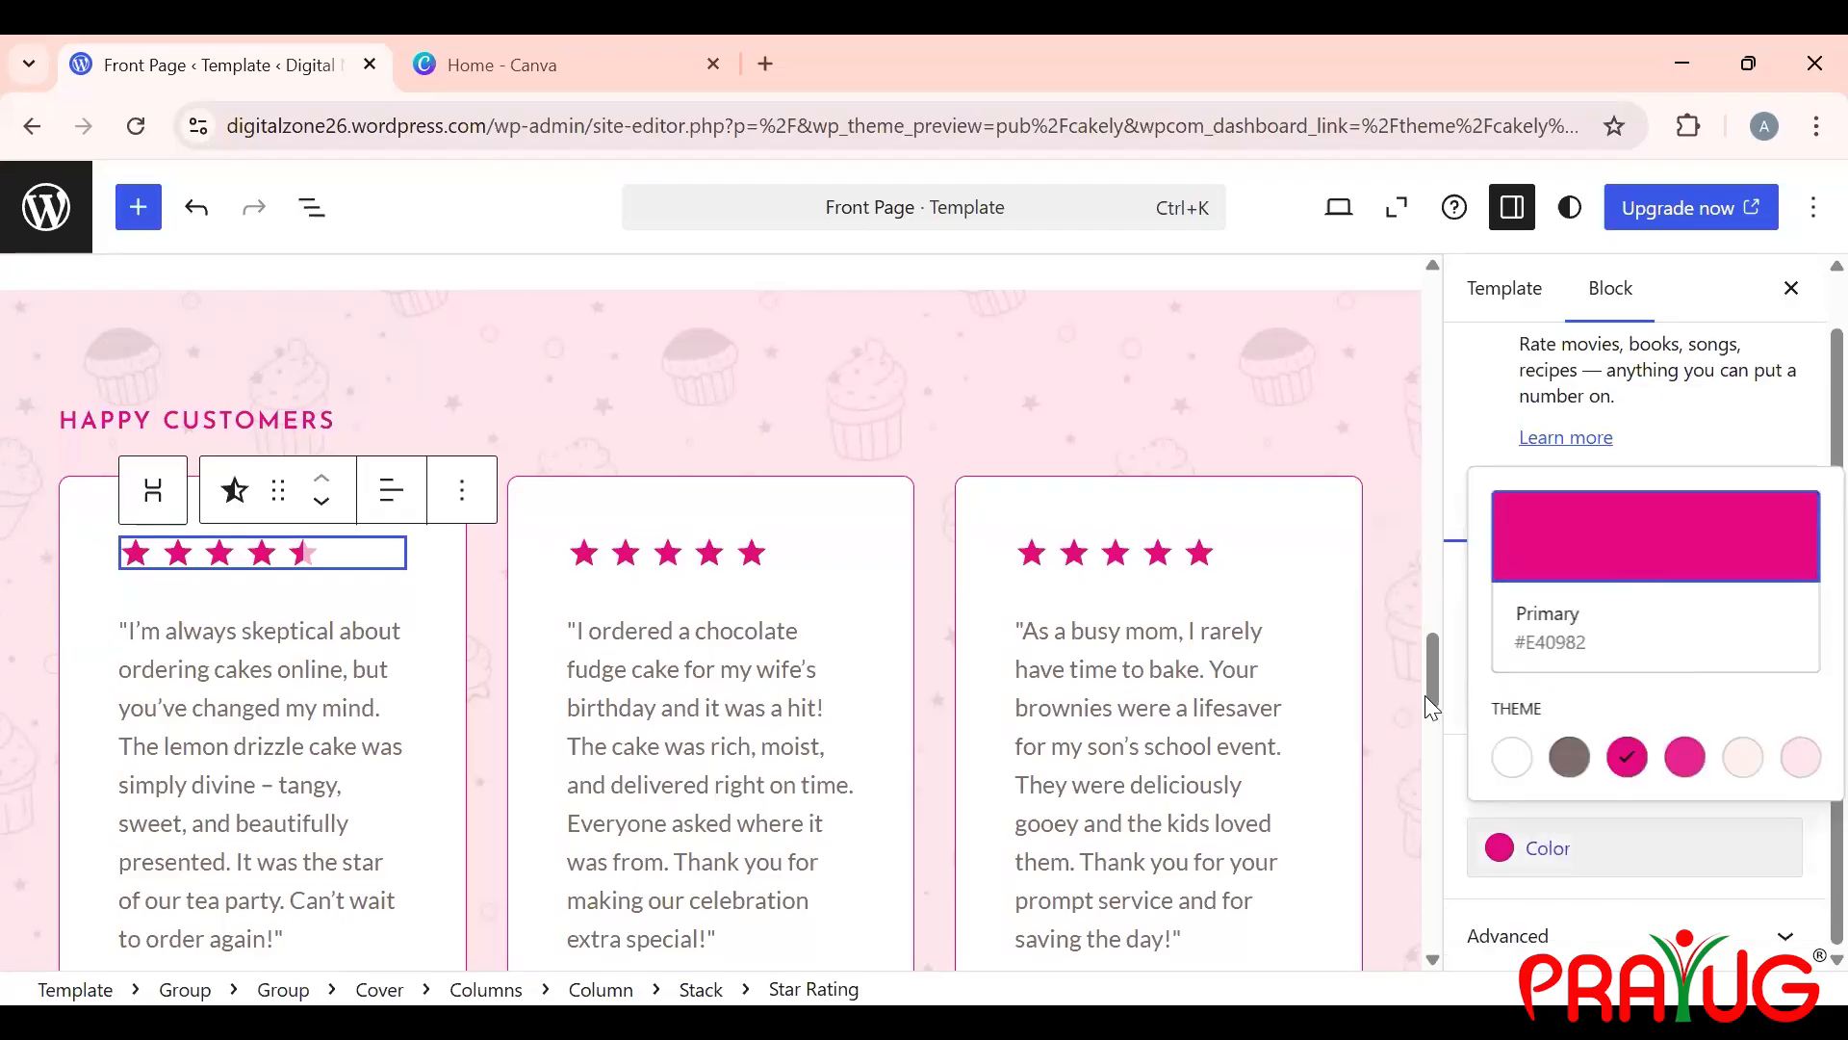
{"action": "left_click", "coordinate": [1081, 681]}
Step: Delete the Post Template block from the post list in the On the Blog section
{"action": "scroll", "coordinate": [1079, 682], "scroll_direction": "down", "scroll_amount": 2}
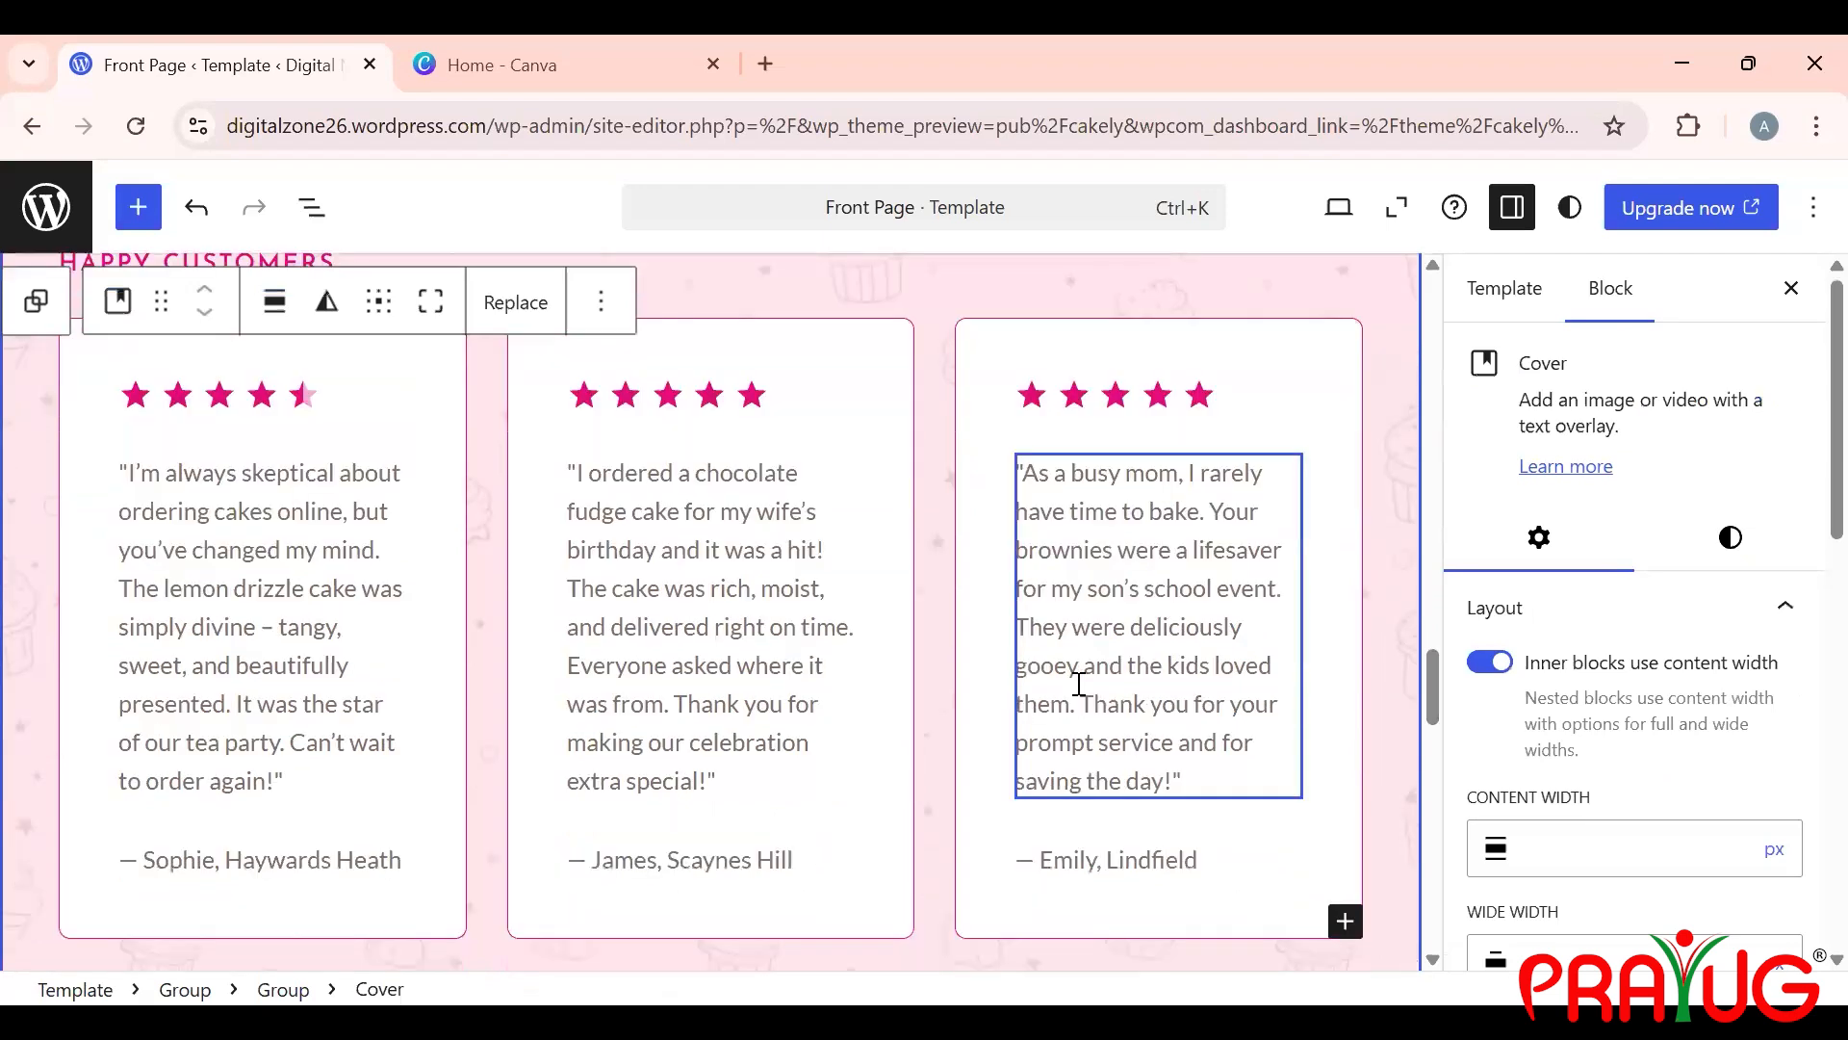
{"action": "scroll", "coordinate": [1079, 683], "scroll_direction": "down", "scroll_amount": 5}
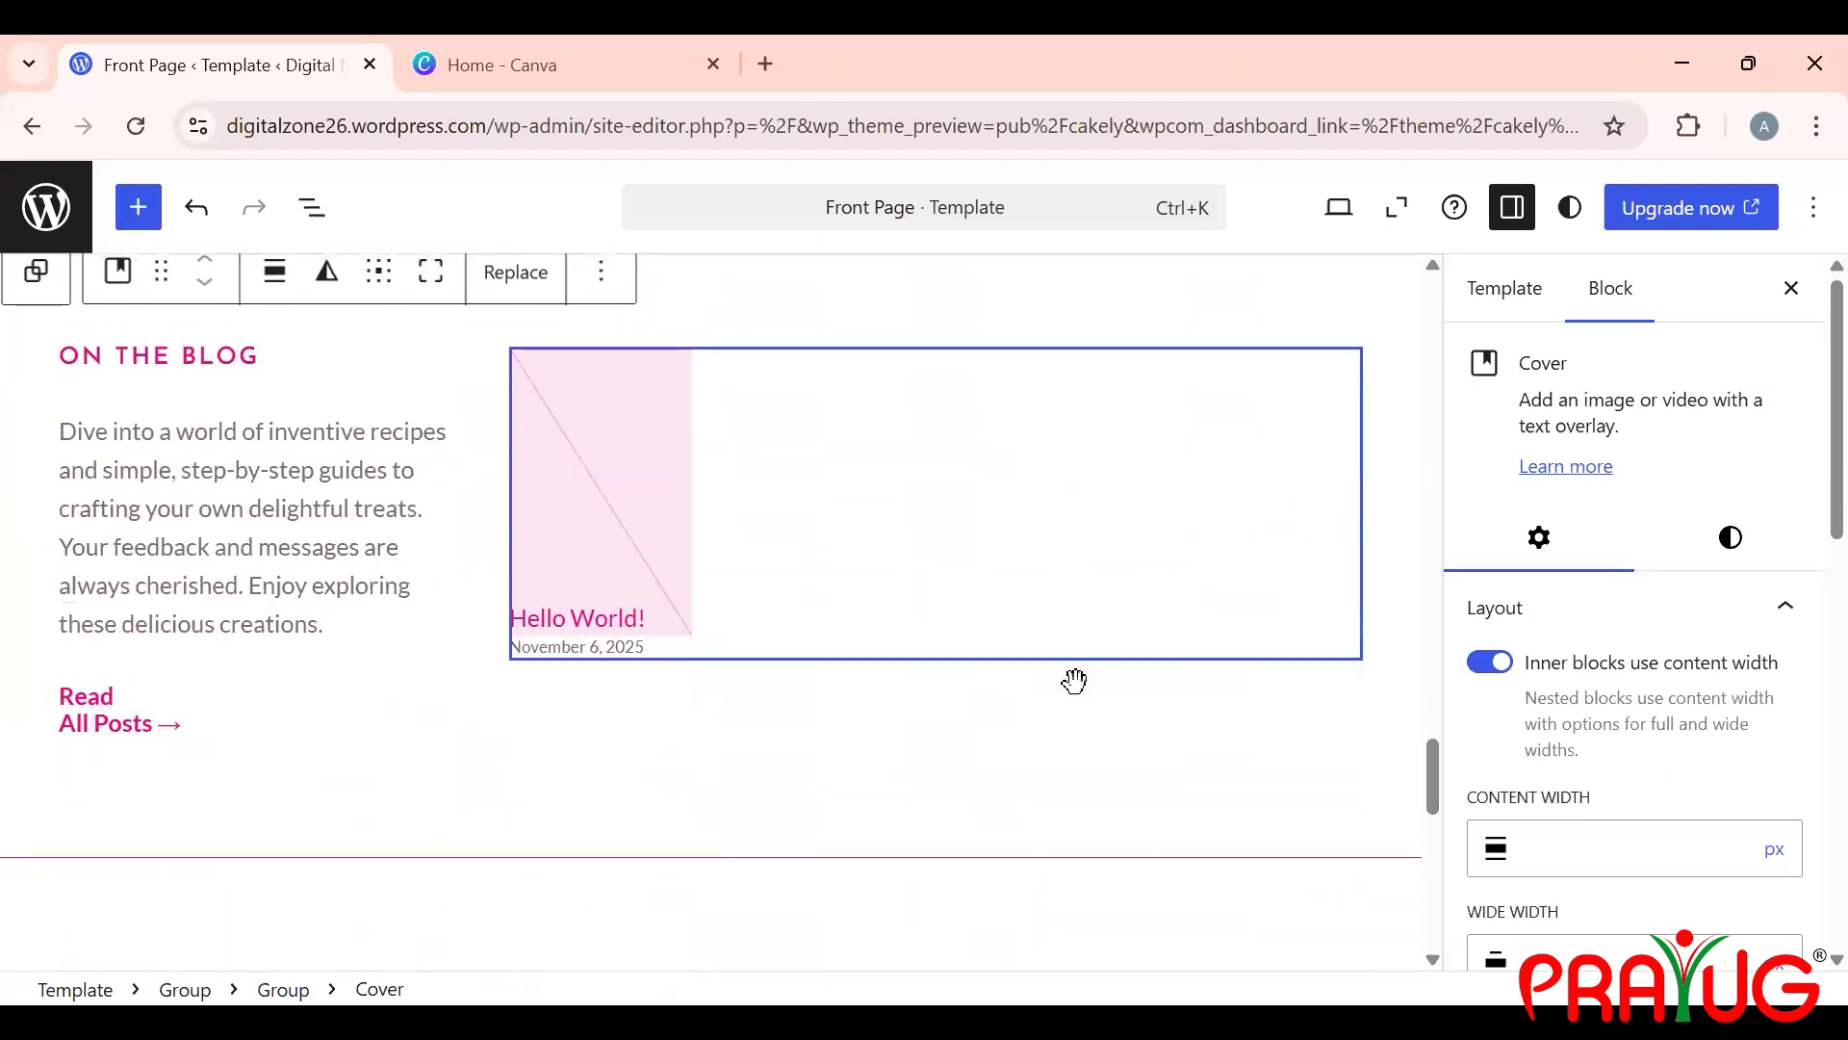
{"action": "left_click", "coordinate": [767, 548]}
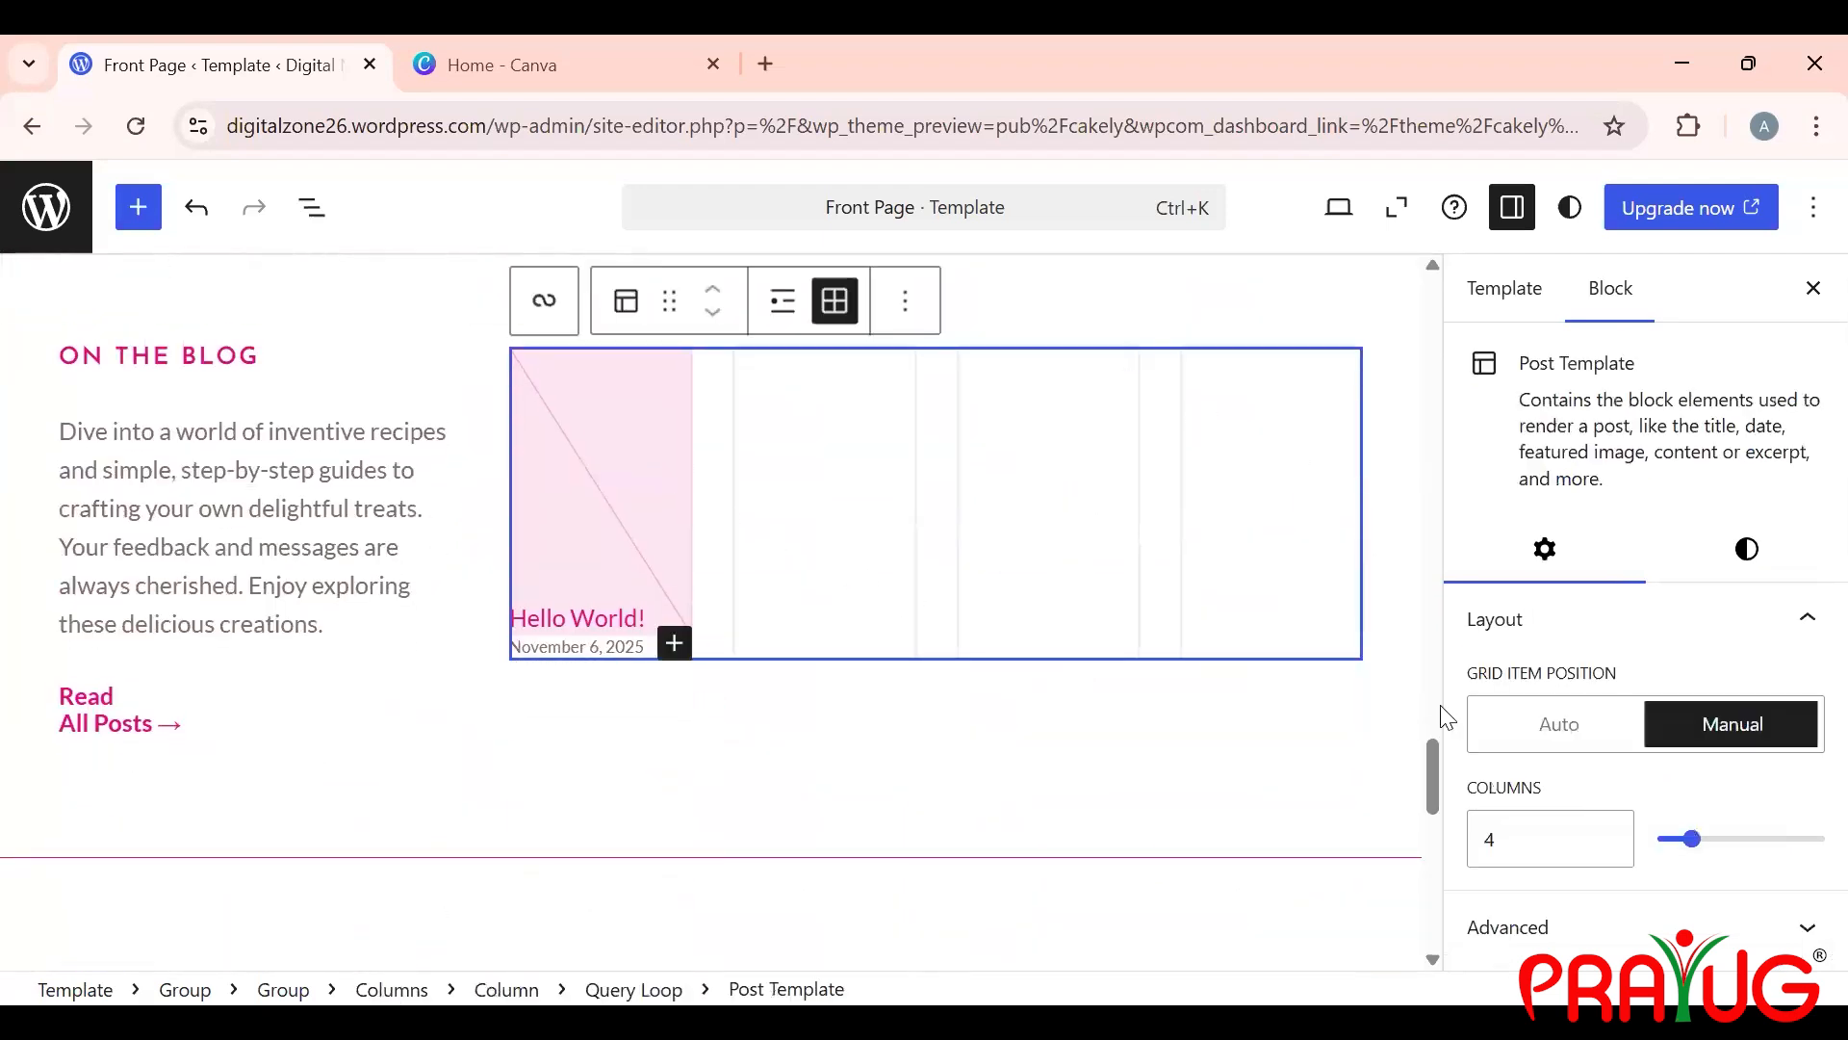
{"action": "left_click", "coordinate": [905, 303]}
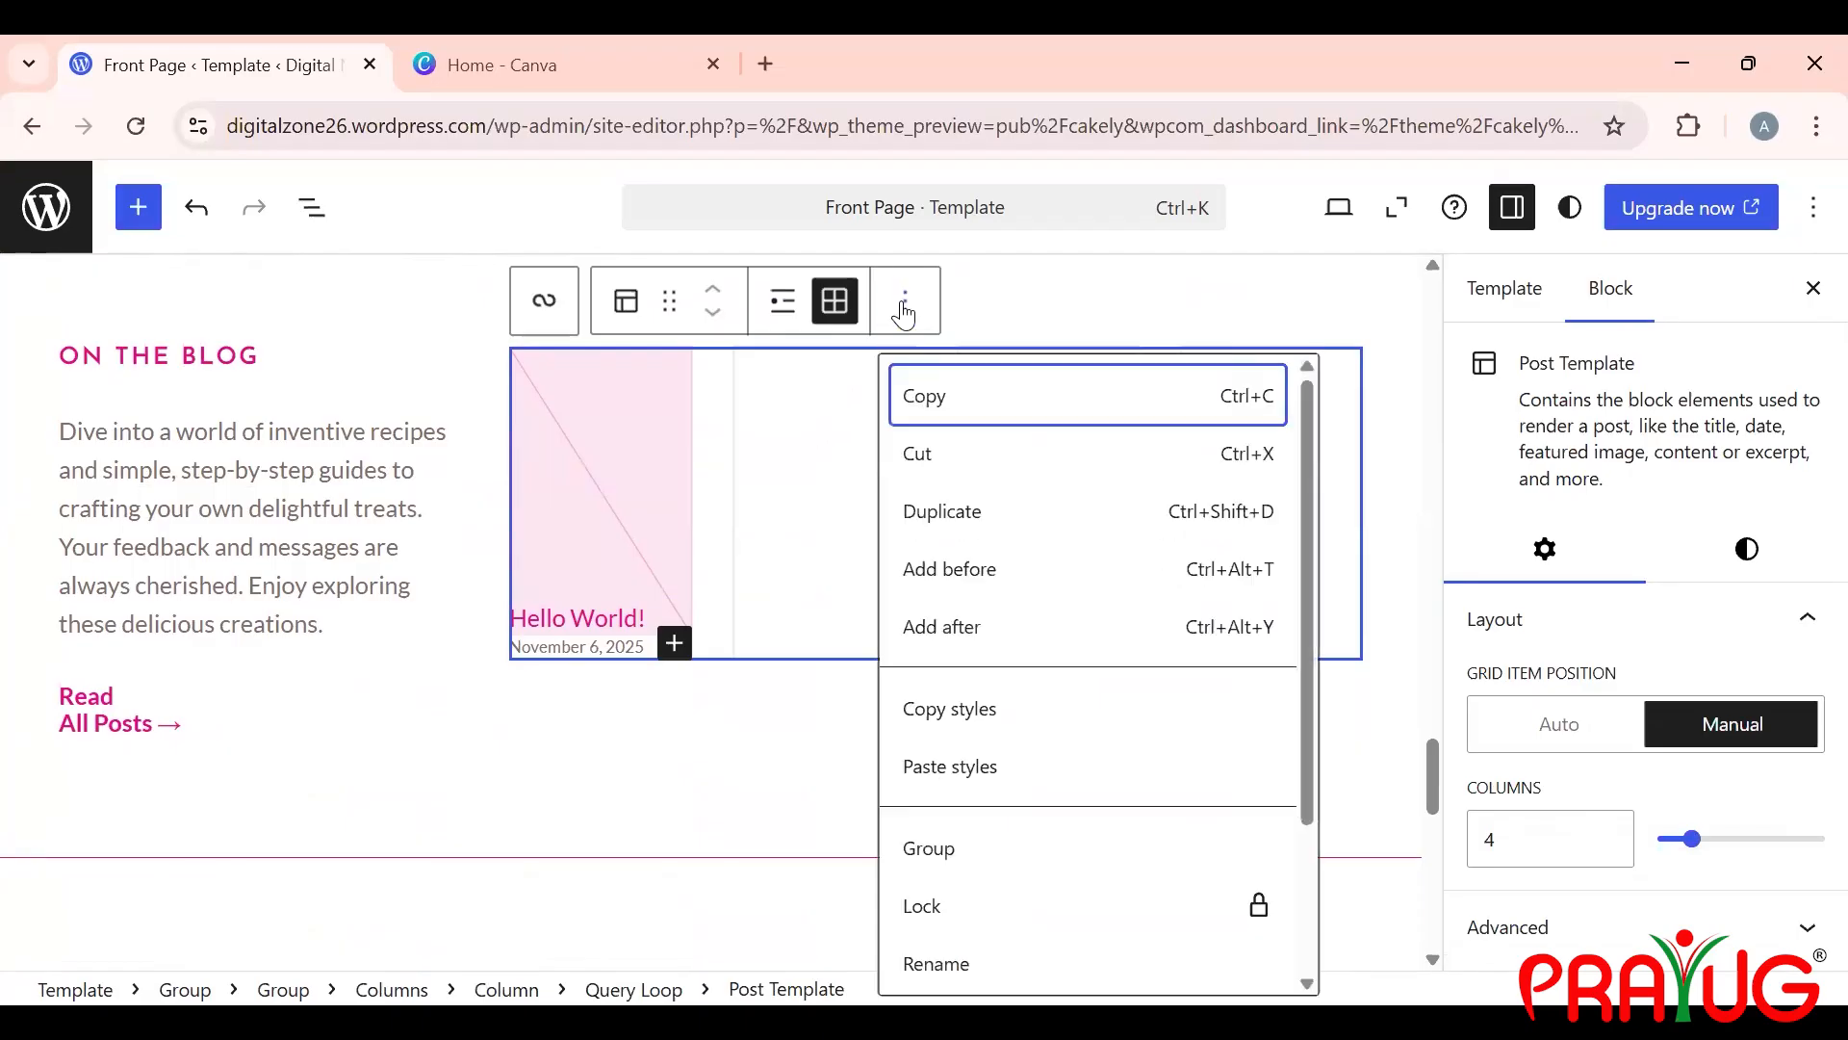
{"action": "scroll", "coordinate": [948, 626], "scroll_direction": "down", "scroll_amount": 2}
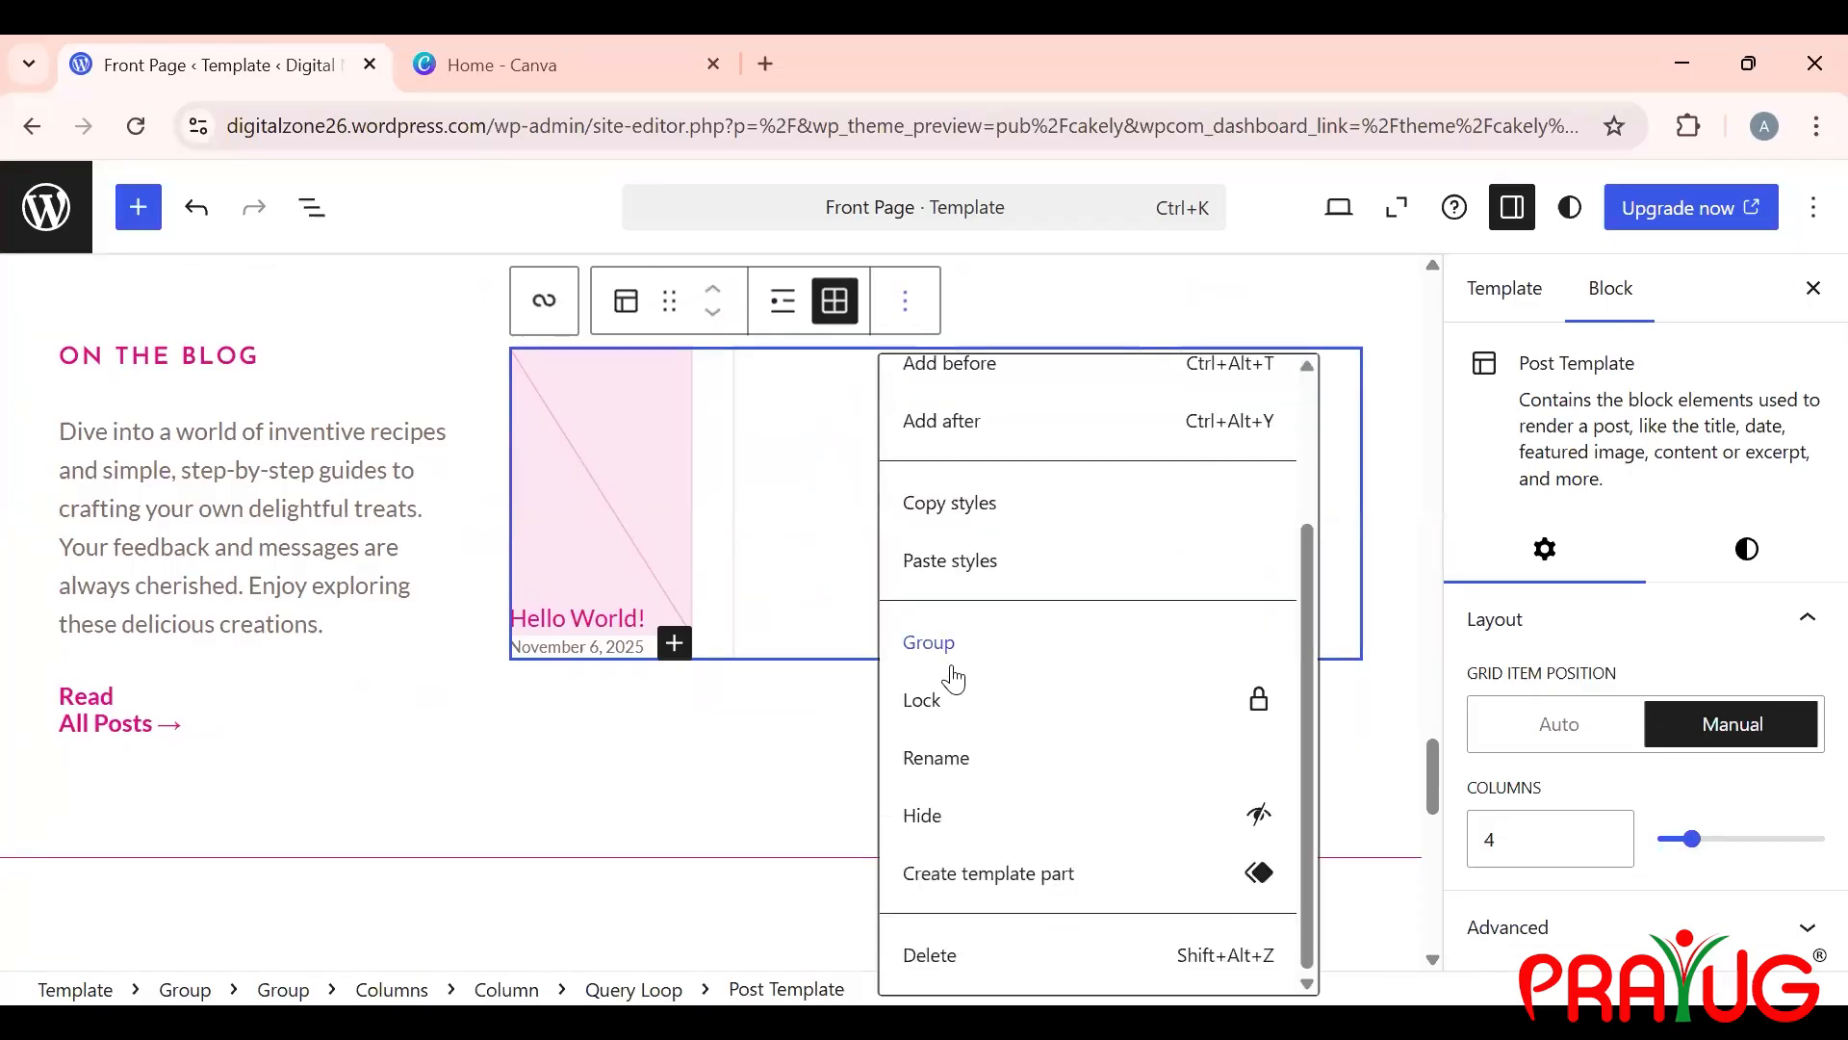
{"action": "left_click", "coordinate": [940, 953]}
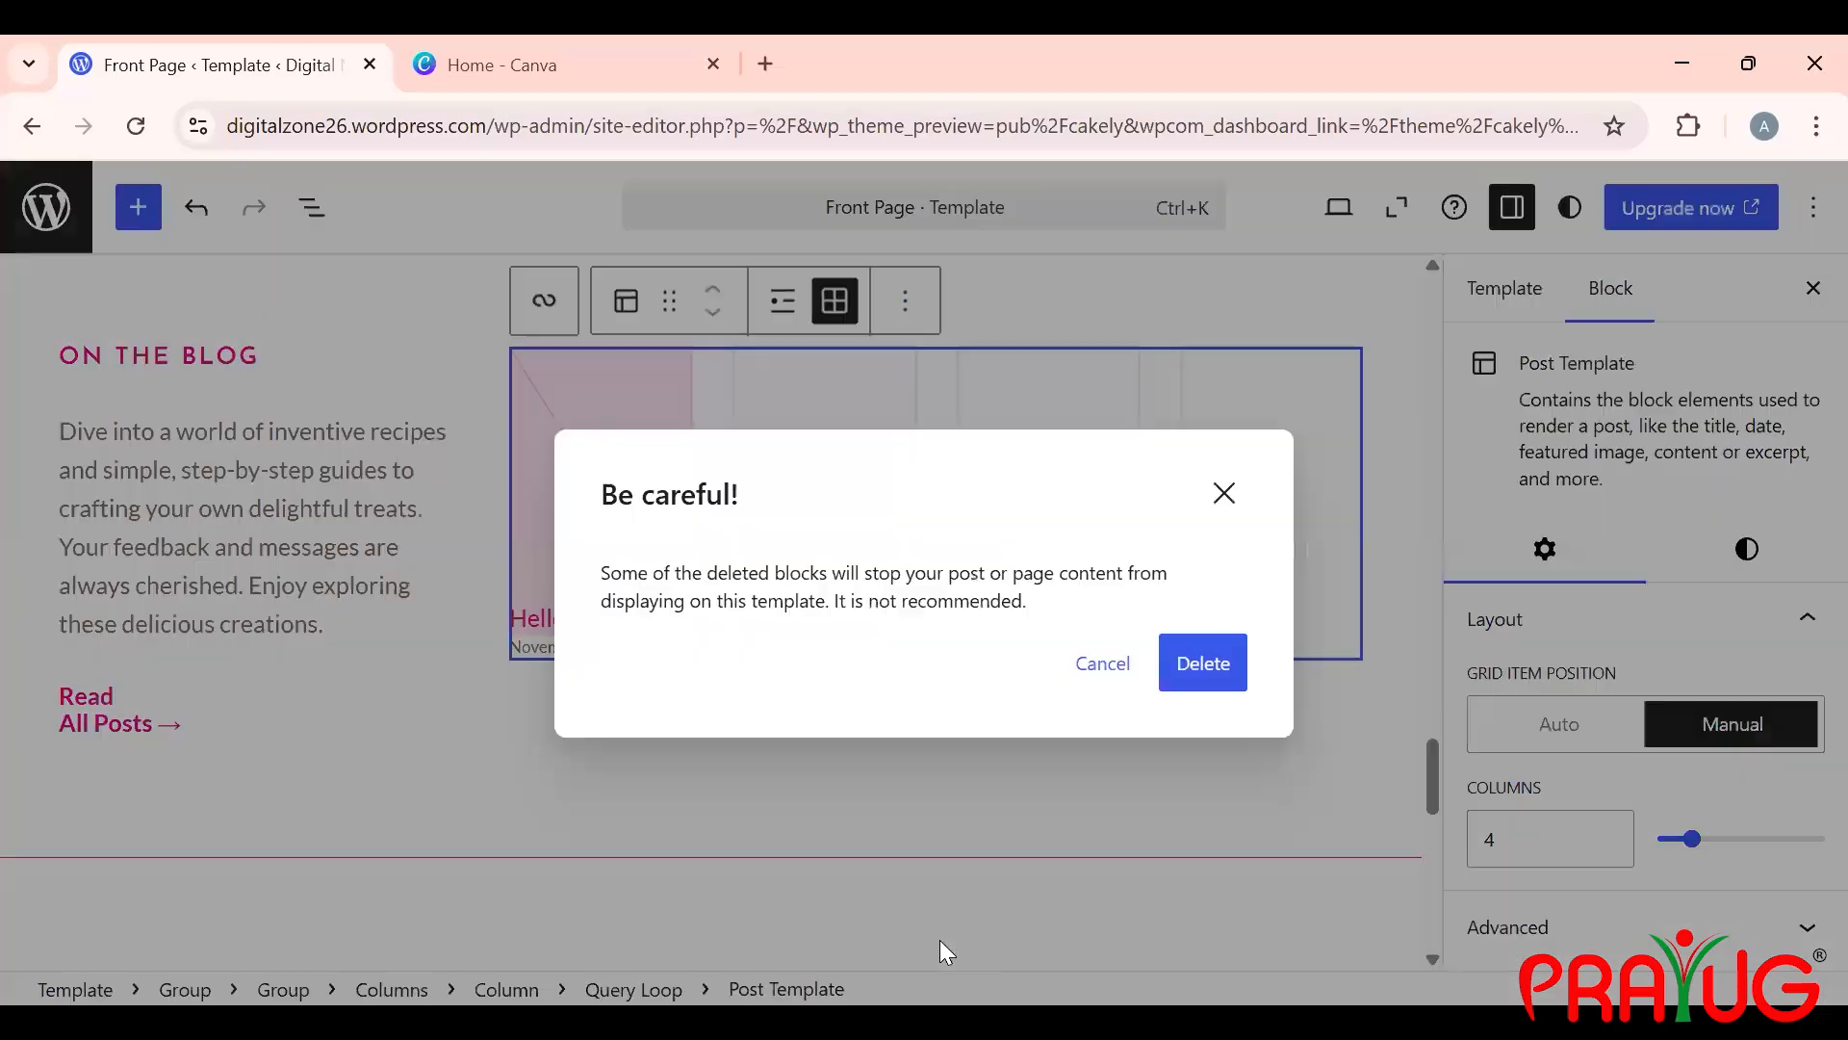
{"action": "left_click", "coordinate": [1188, 669]}
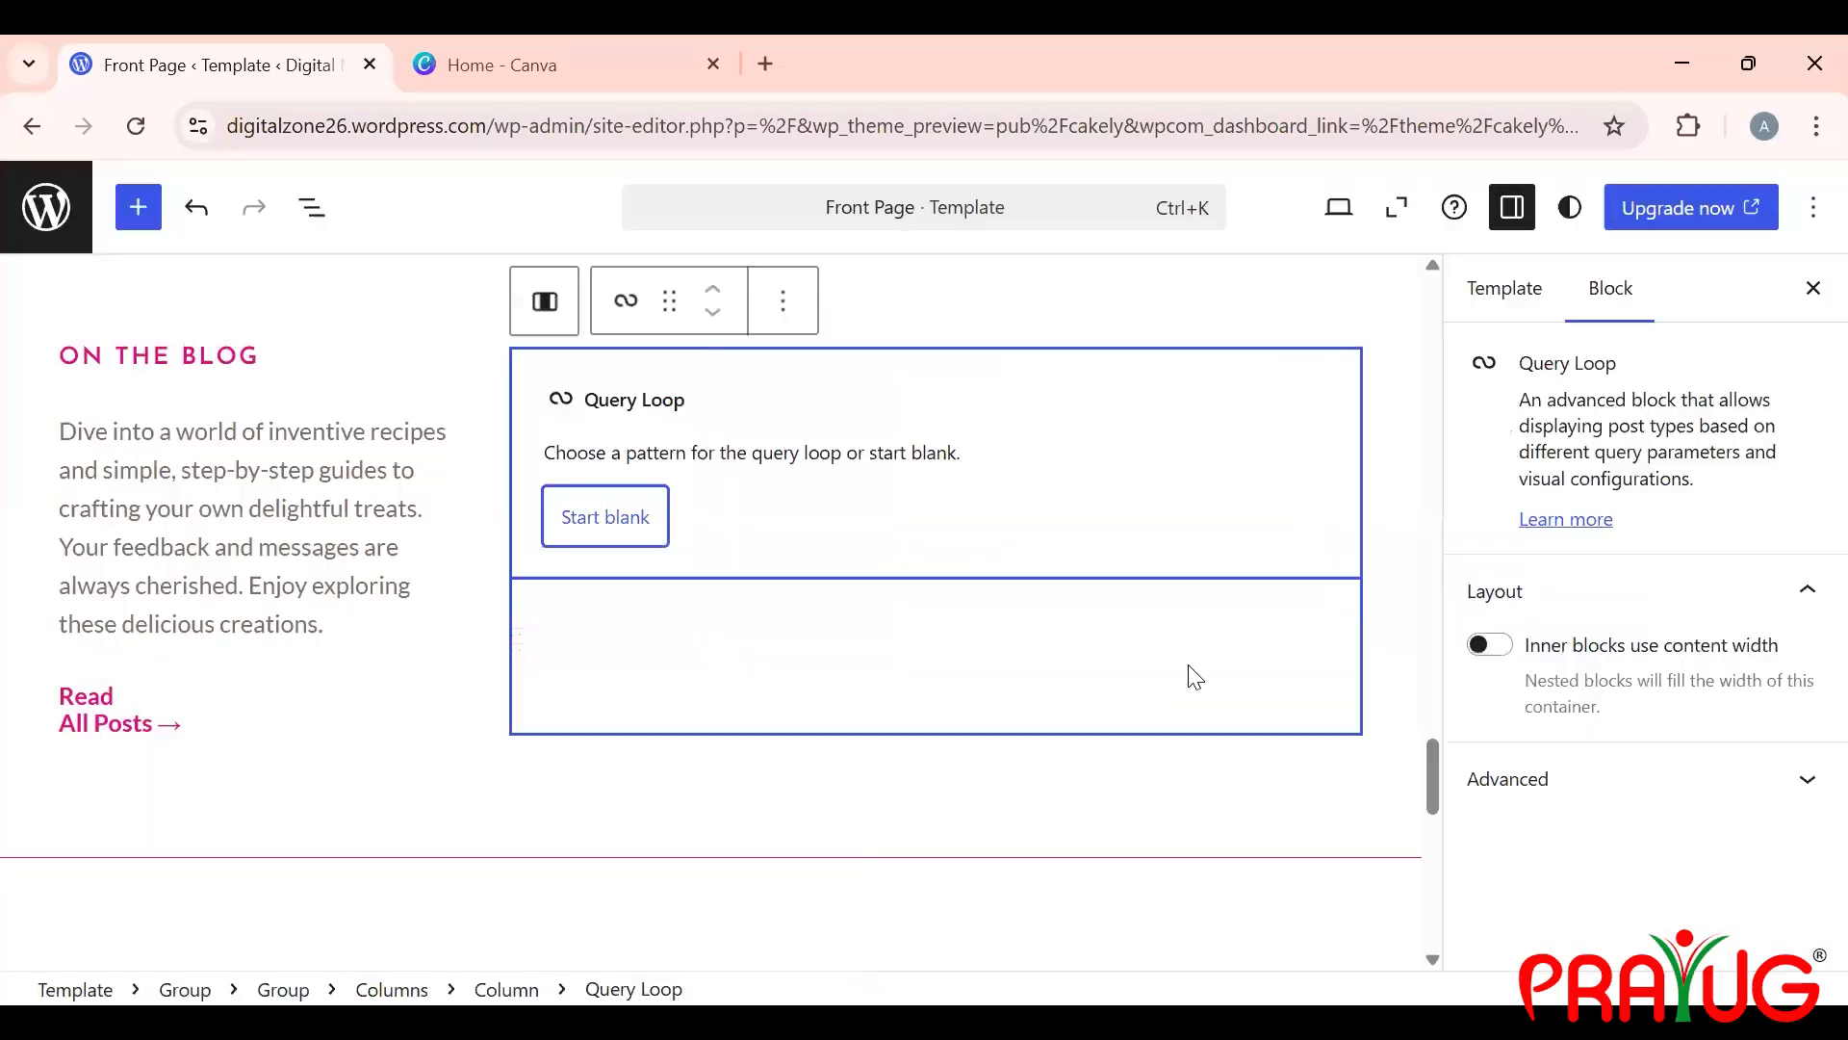
{"action": "left_click", "coordinate": [466, 660]}
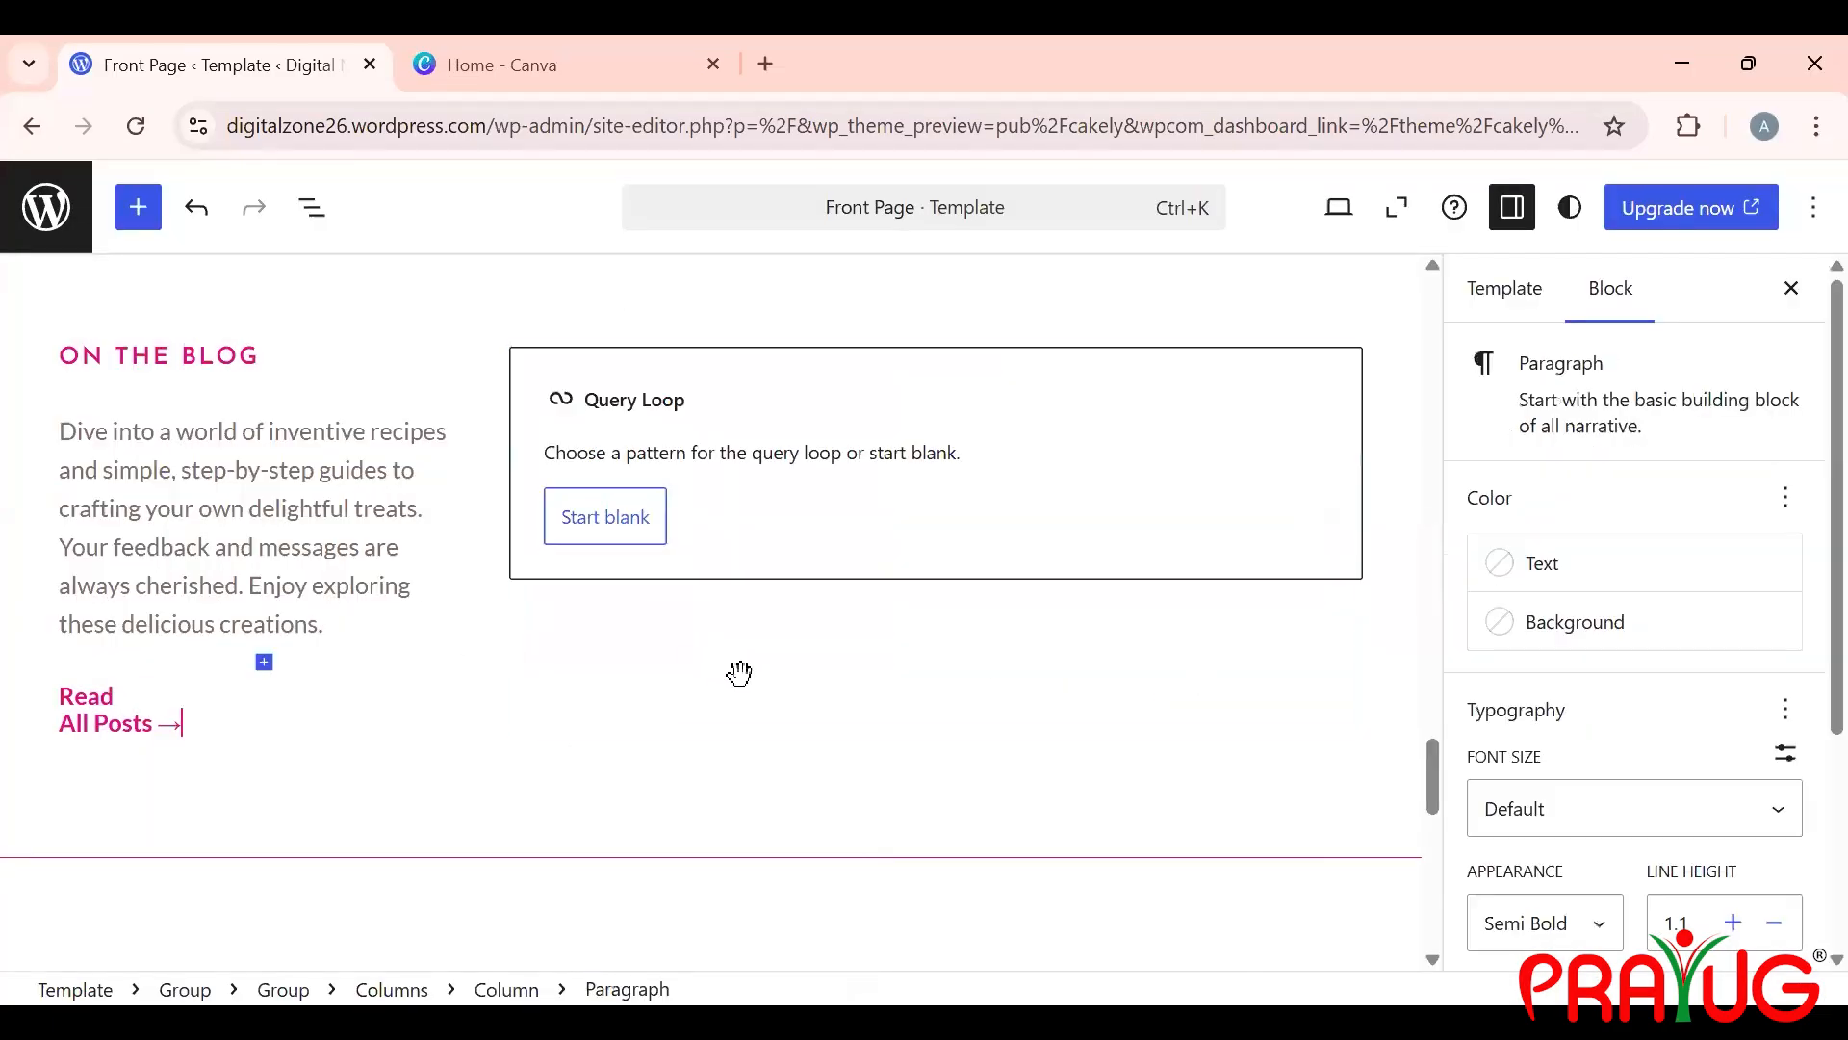
{"action": "left_click", "coordinate": [674, 768]}
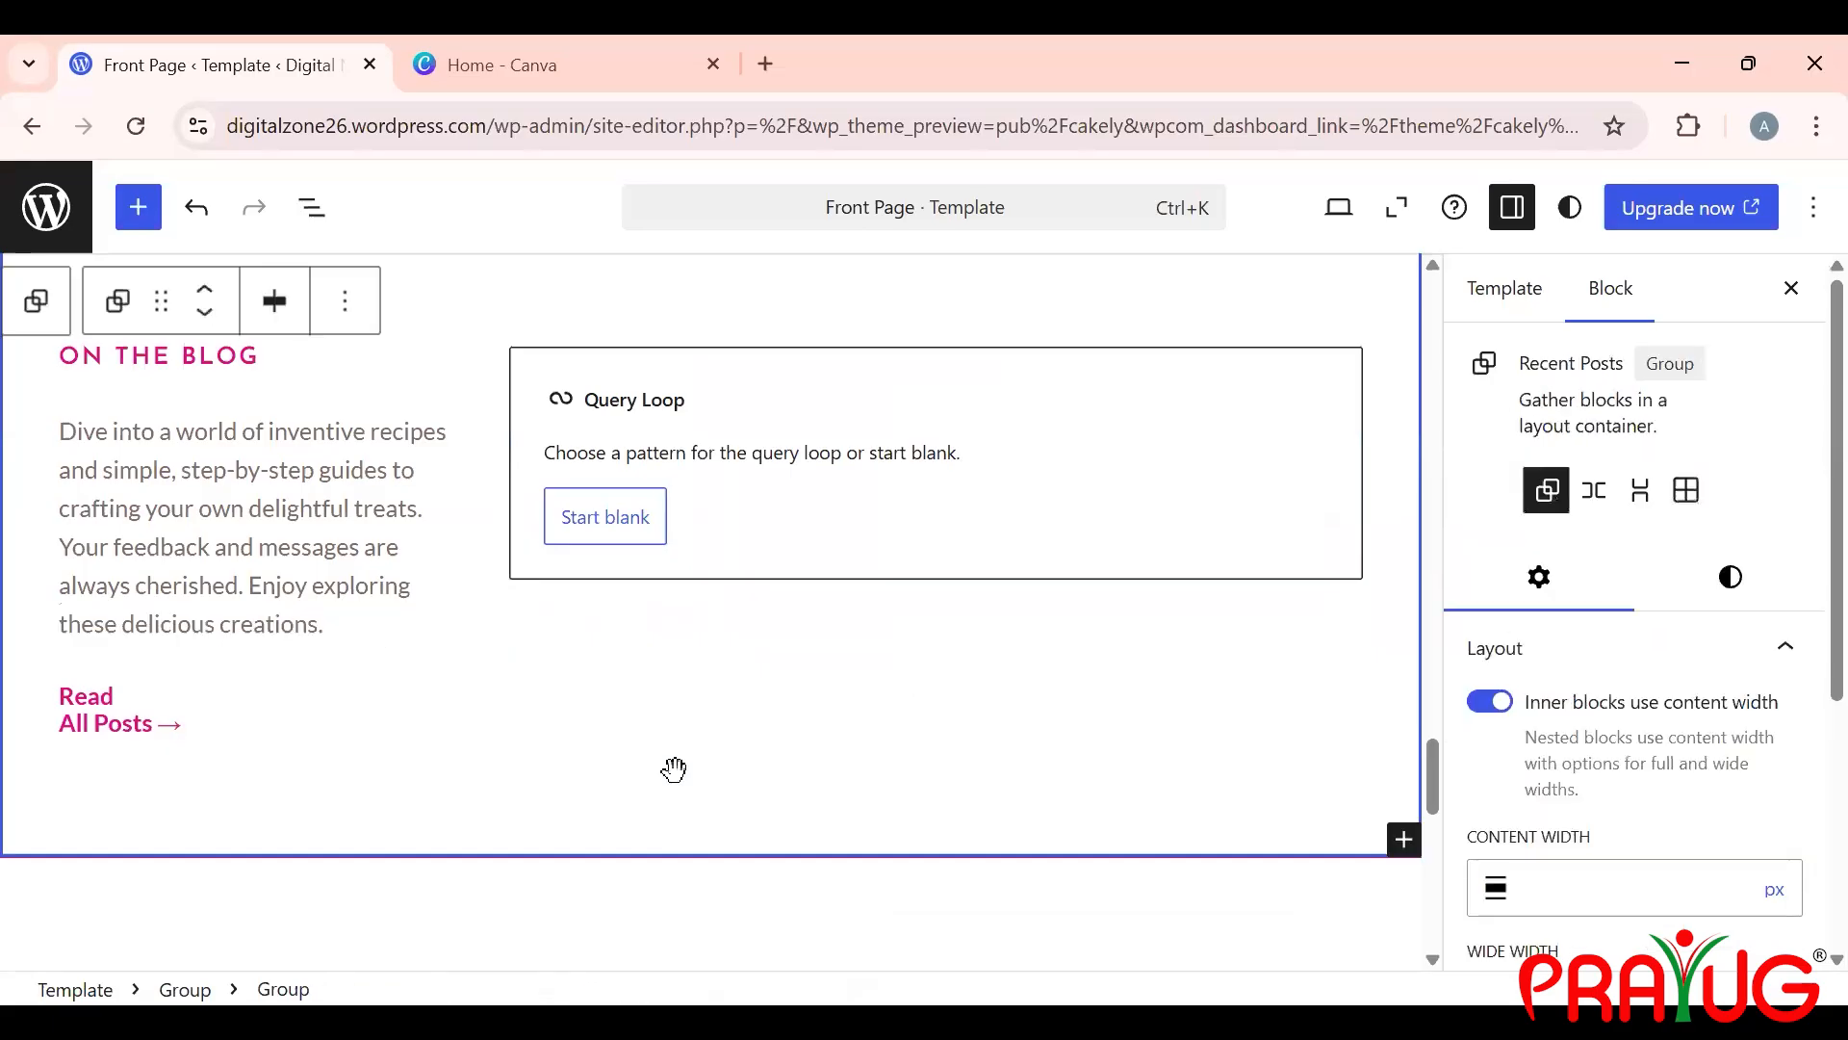
{"action": "scroll", "coordinate": [674, 768], "scroll_direction": "down", "scroll_amount": 2}
{"action": "scroll", "coordinate": [673, 767], "scroll_direction": "up", "scroll_amount": 4}
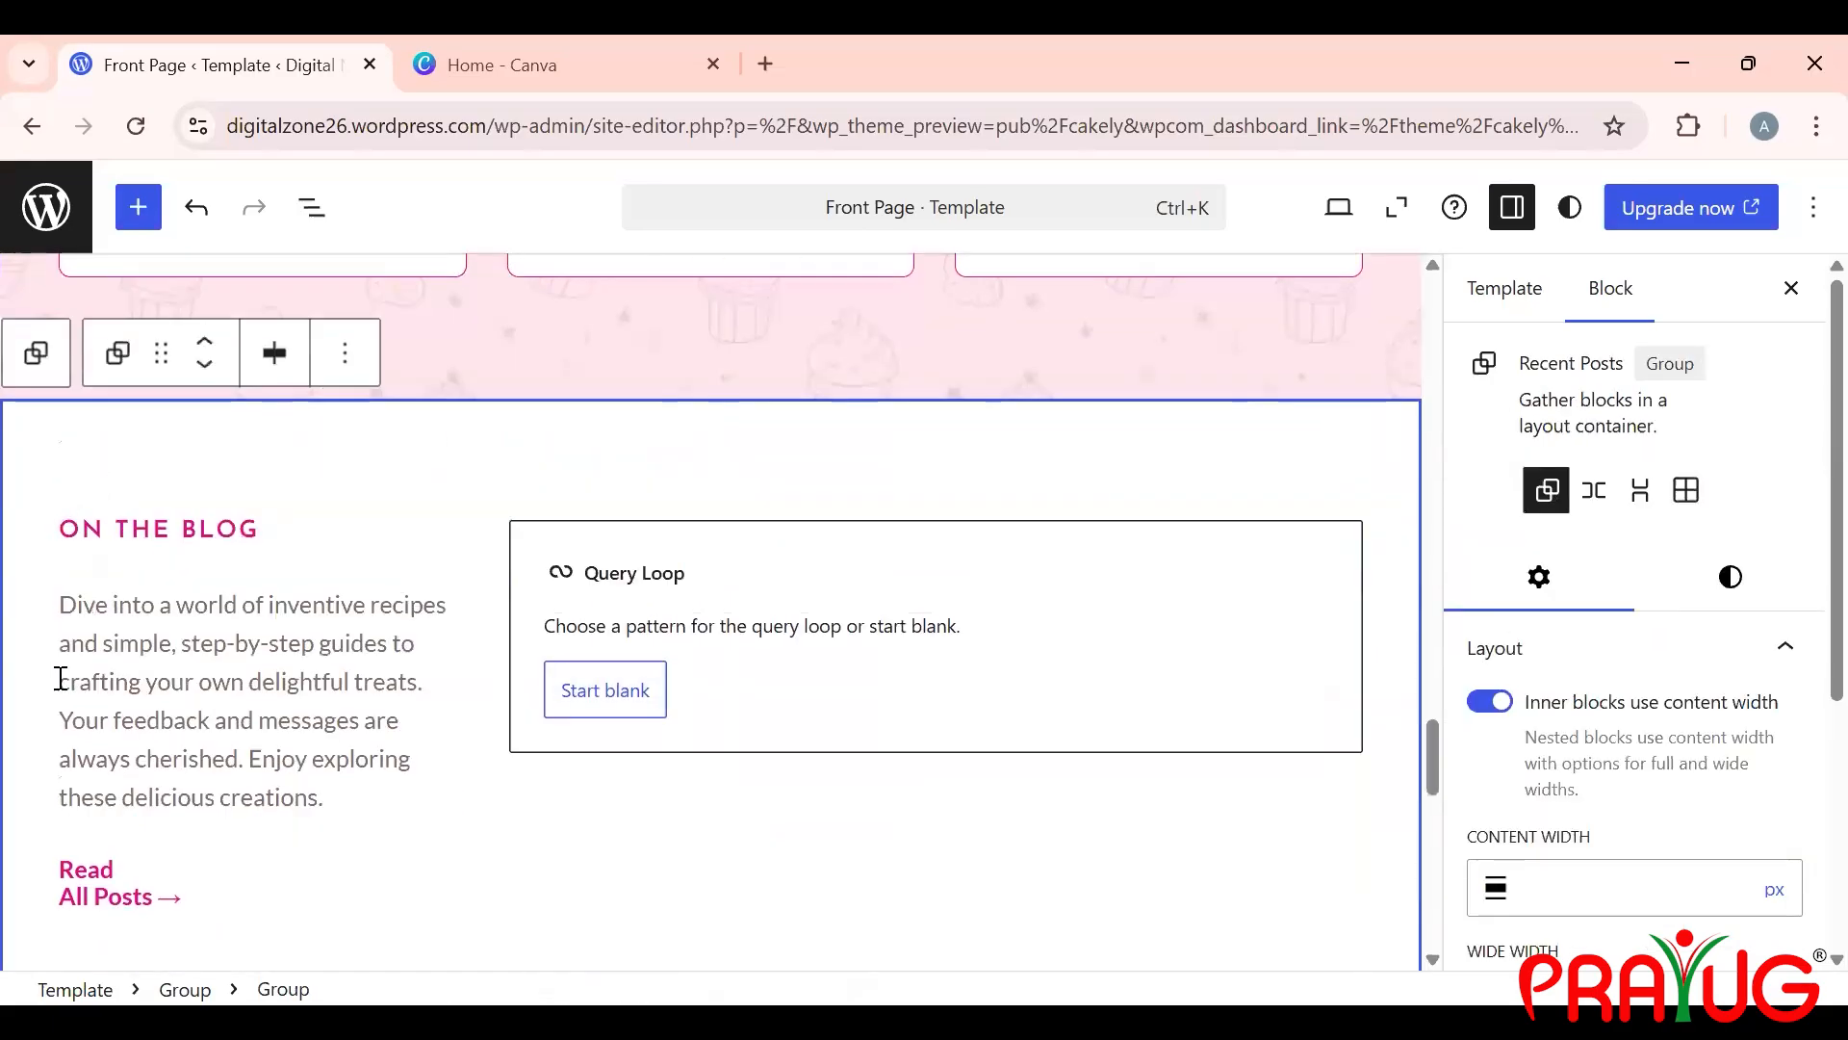
Step: Look through the Instagram section and the footer, and view the alternative designs offered for the footer
{"action": "scroll", "coordinate": [461, 697], "scroll_direction": "down", "scroll_amount": 9}
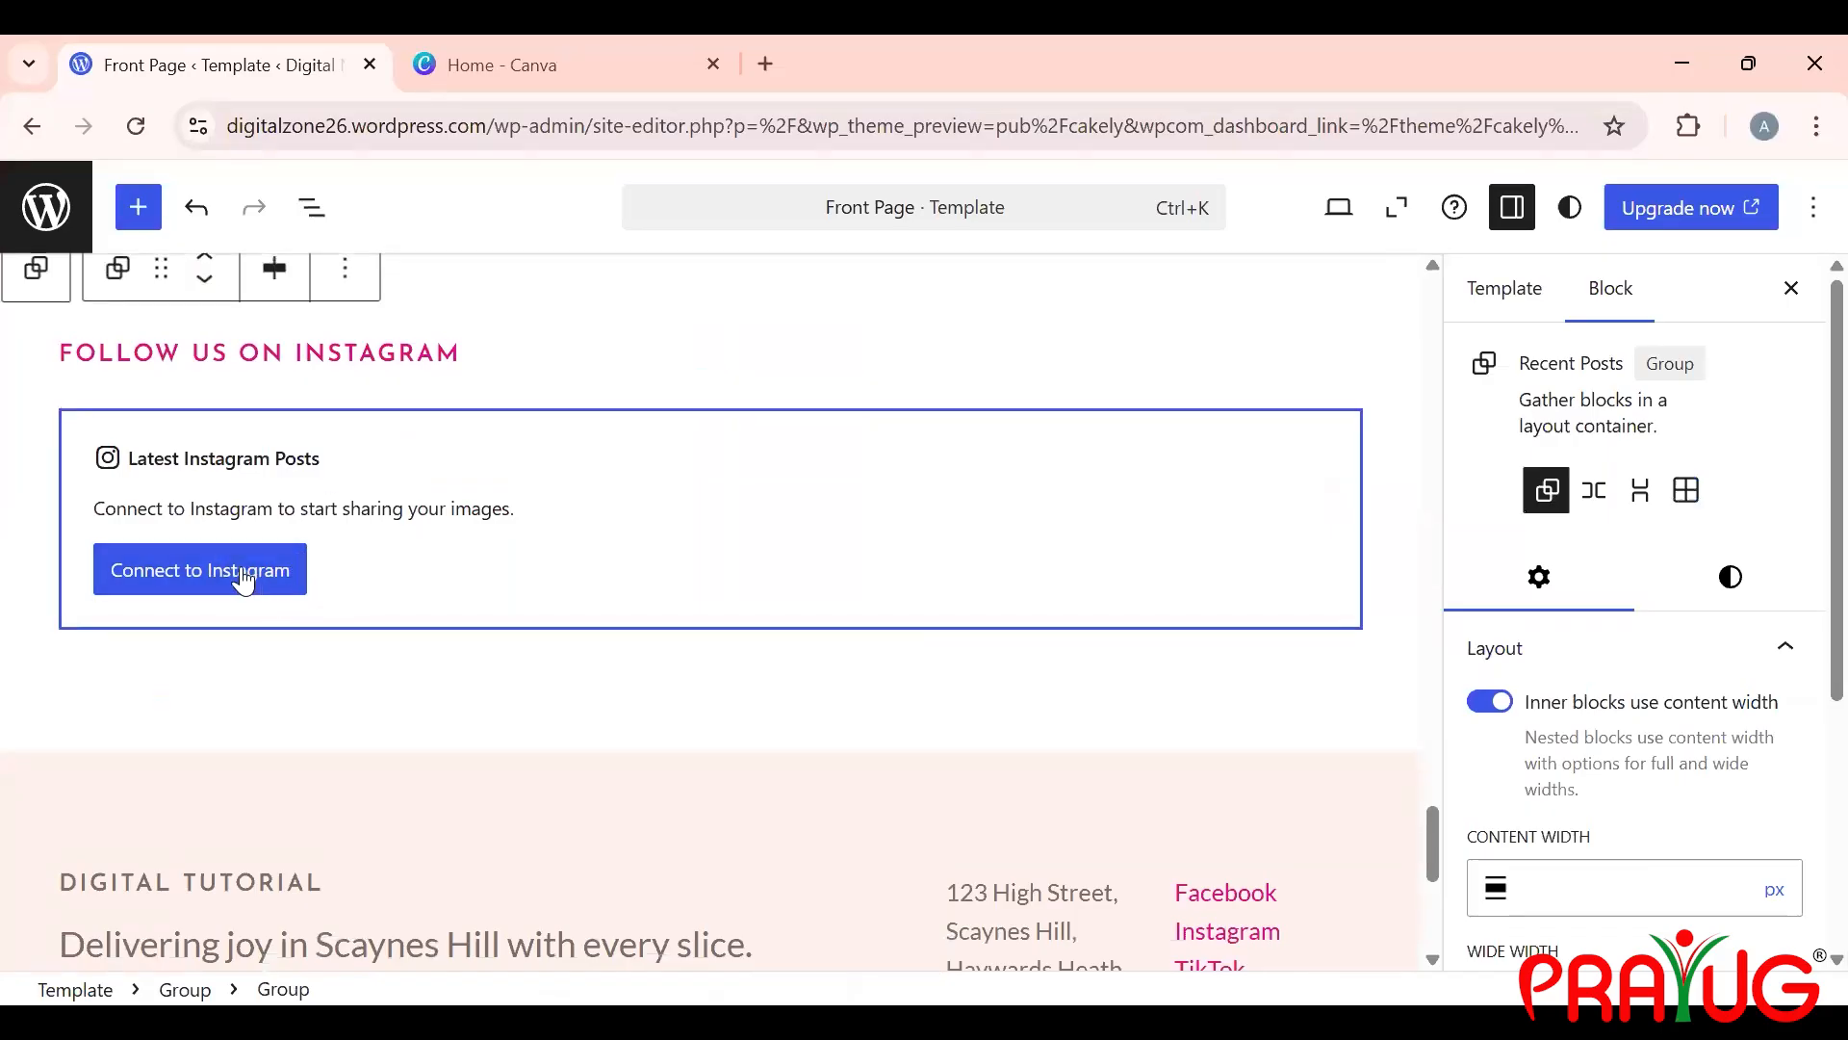
{"action": "scroll", "coordinate": [281, 585], "scroll_direction": "down", "scroll_amount": 5}
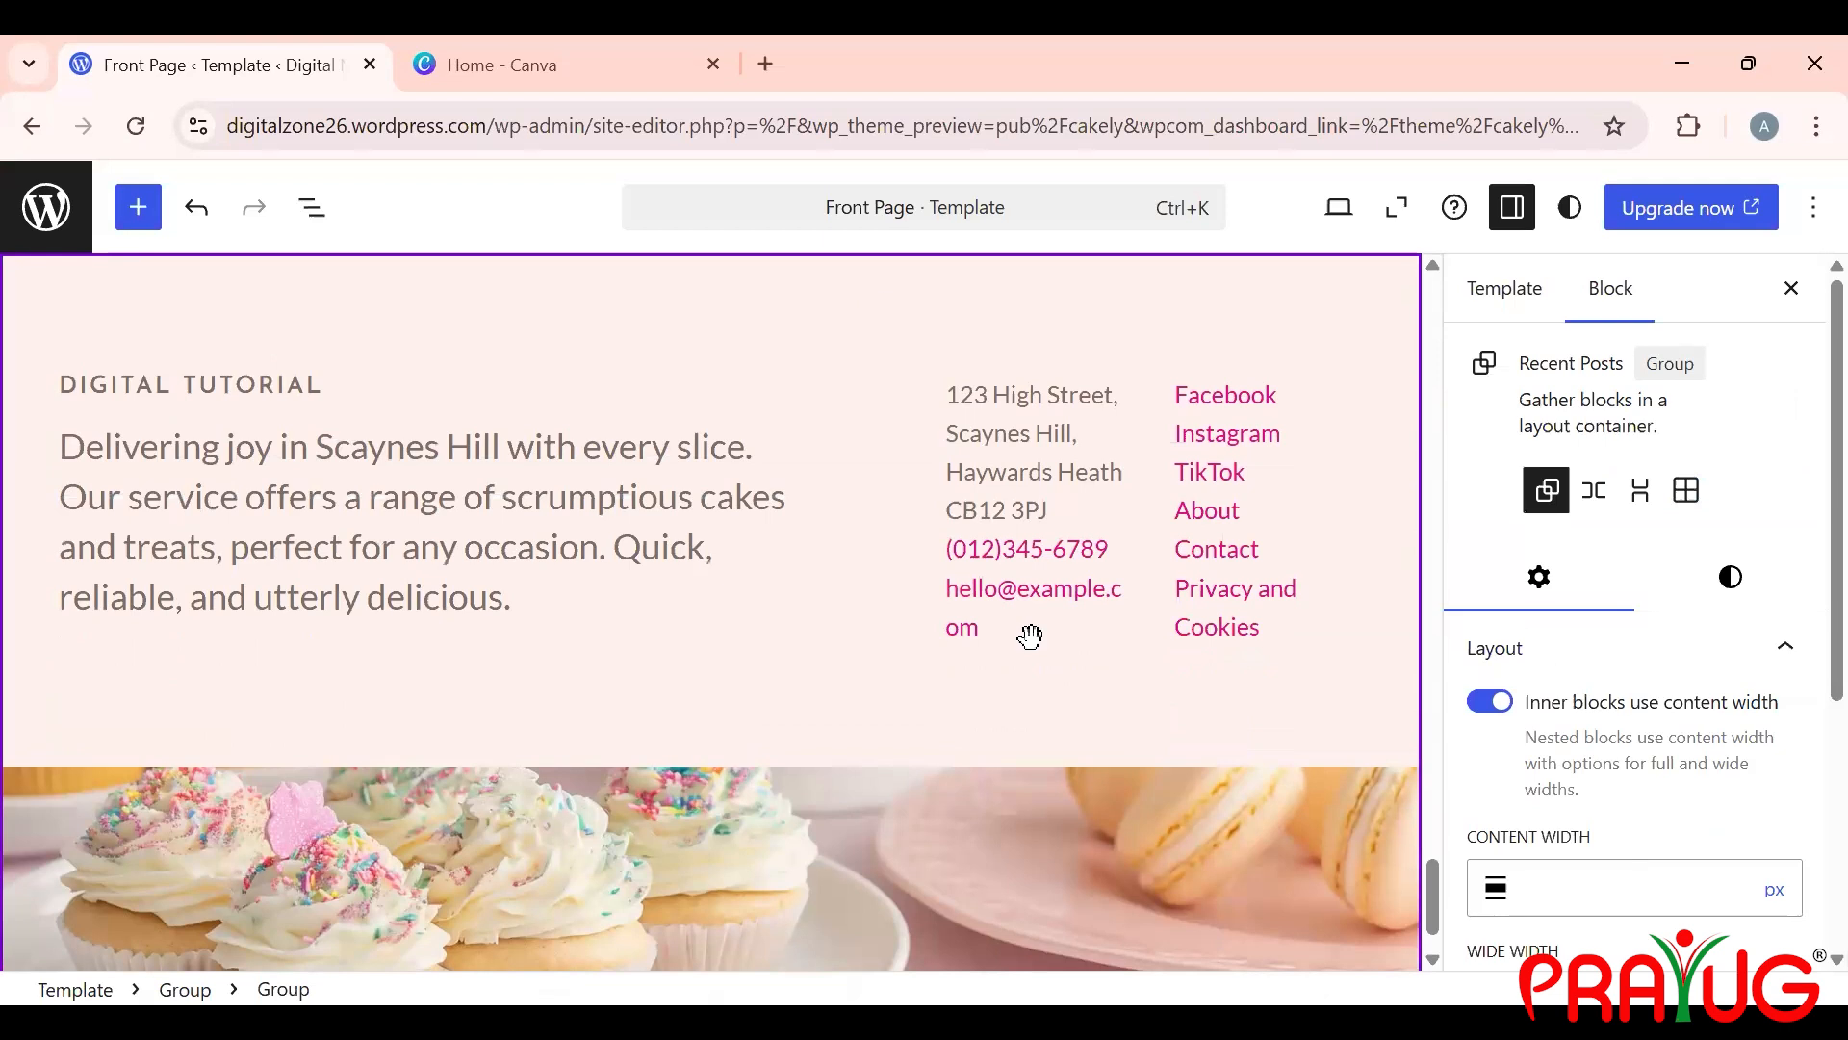
{"action": "scroll", "coordinate": [1049, 632], "scroll_direction": "down", "scroll_amount": 1}
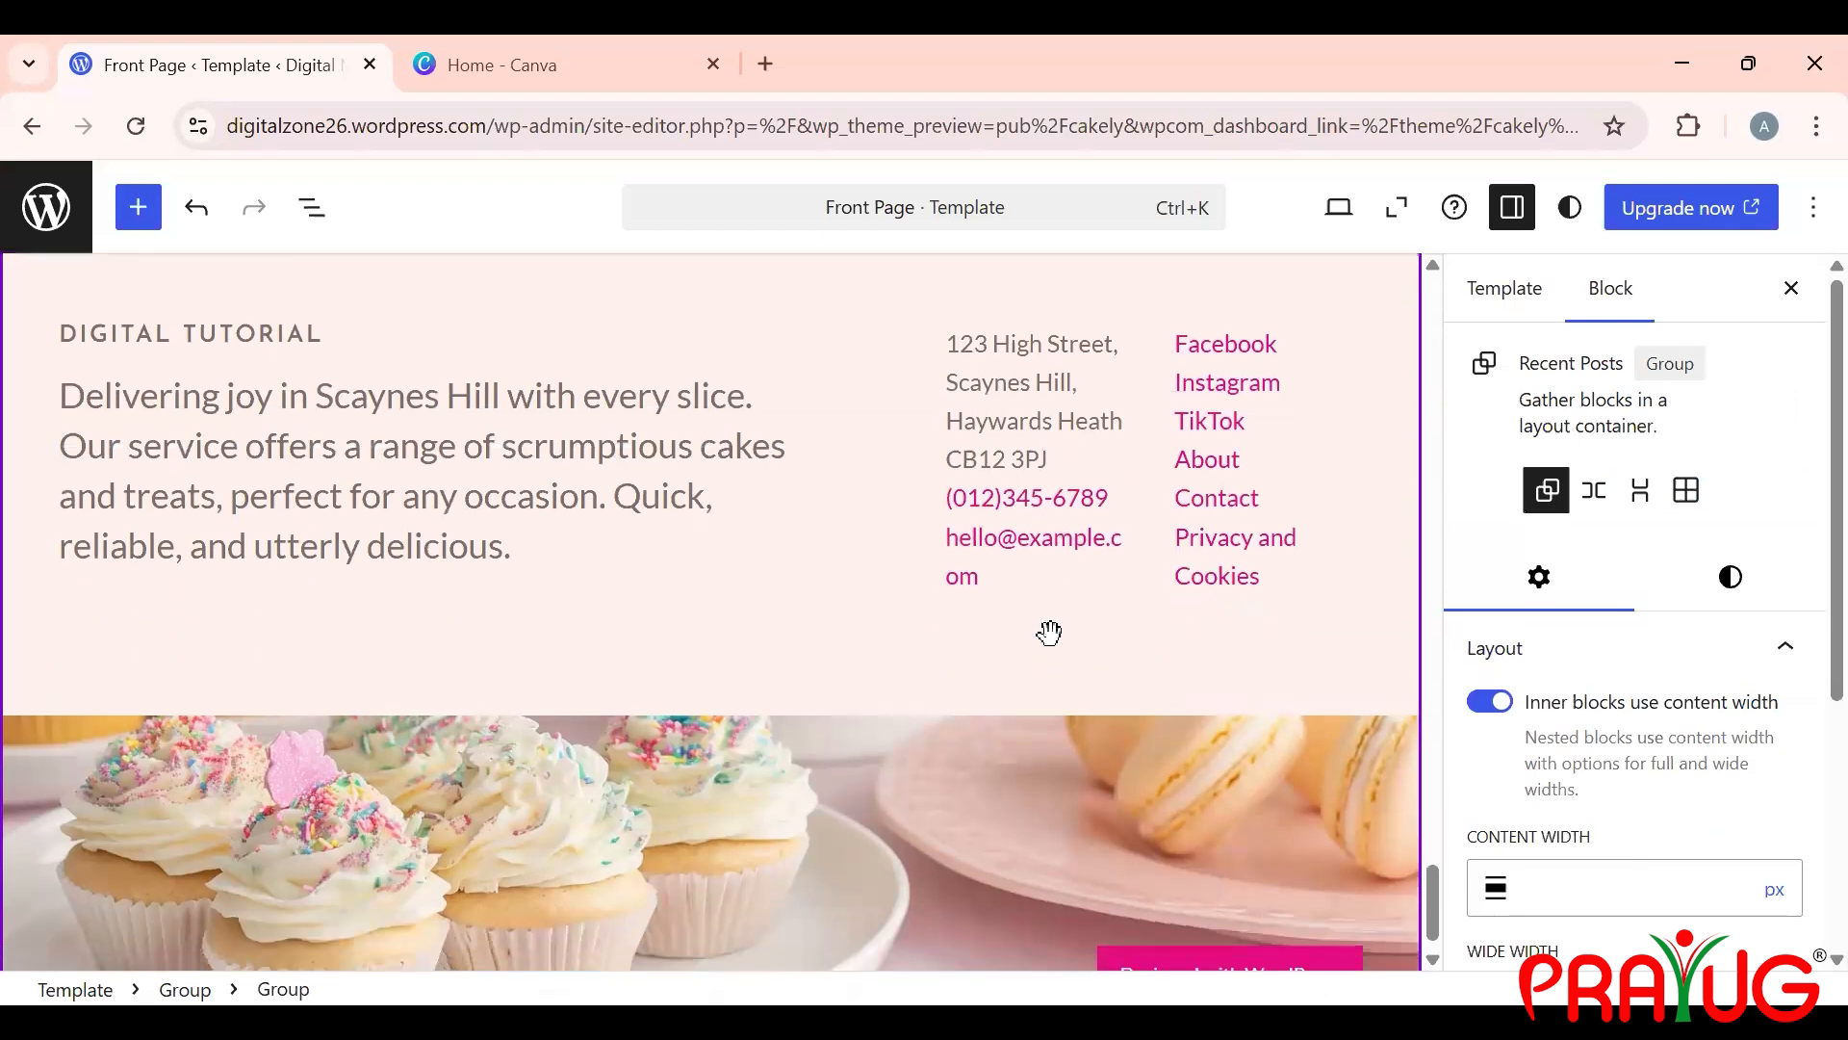
{"action": "scroll", "coordinate": [832, 709], "scroll_direction": "down", "scroll_amount": 1}
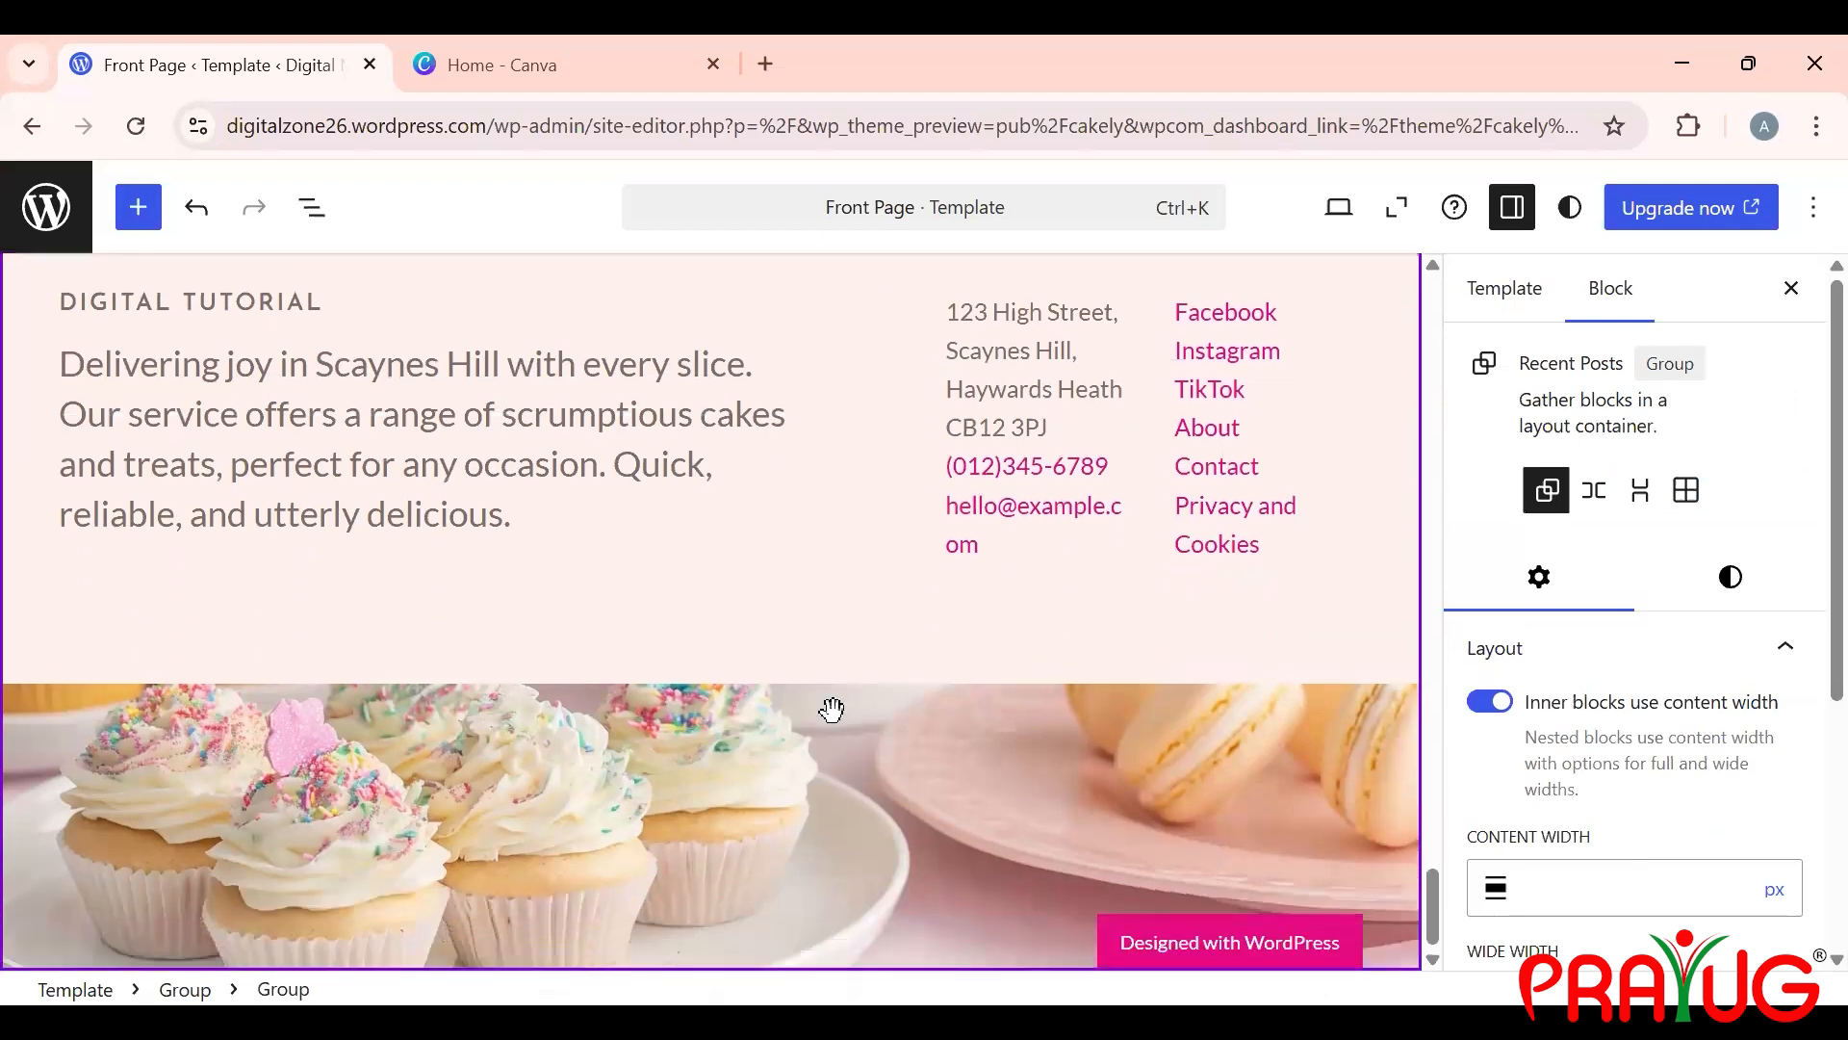
{"action": "left_click", "coordinate": [834, 715]}
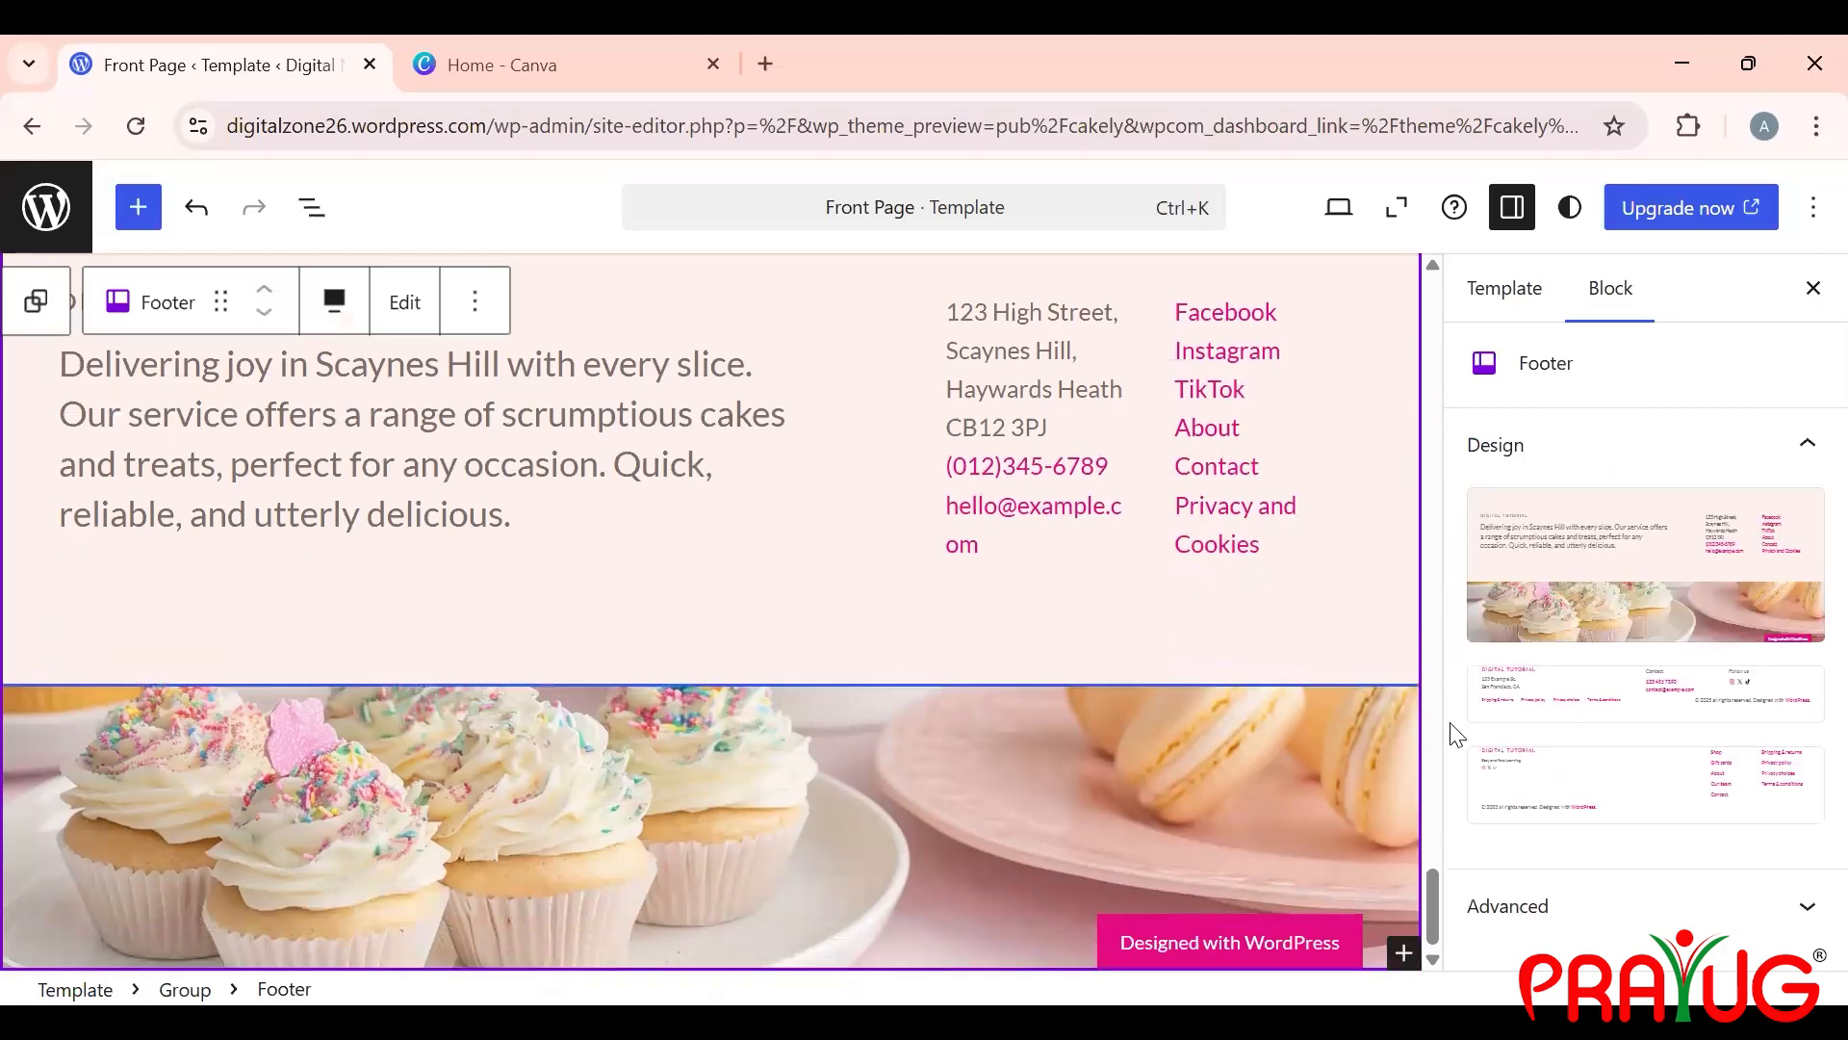
{"action": "scroll", "coordinate": [1613, 823], "scroll_direction": "down", "scroll_amount": 2}
{"action": "scroll", "coordinate": [1614, 823], "scroll_direction": "down", "scroll_amount": 10}
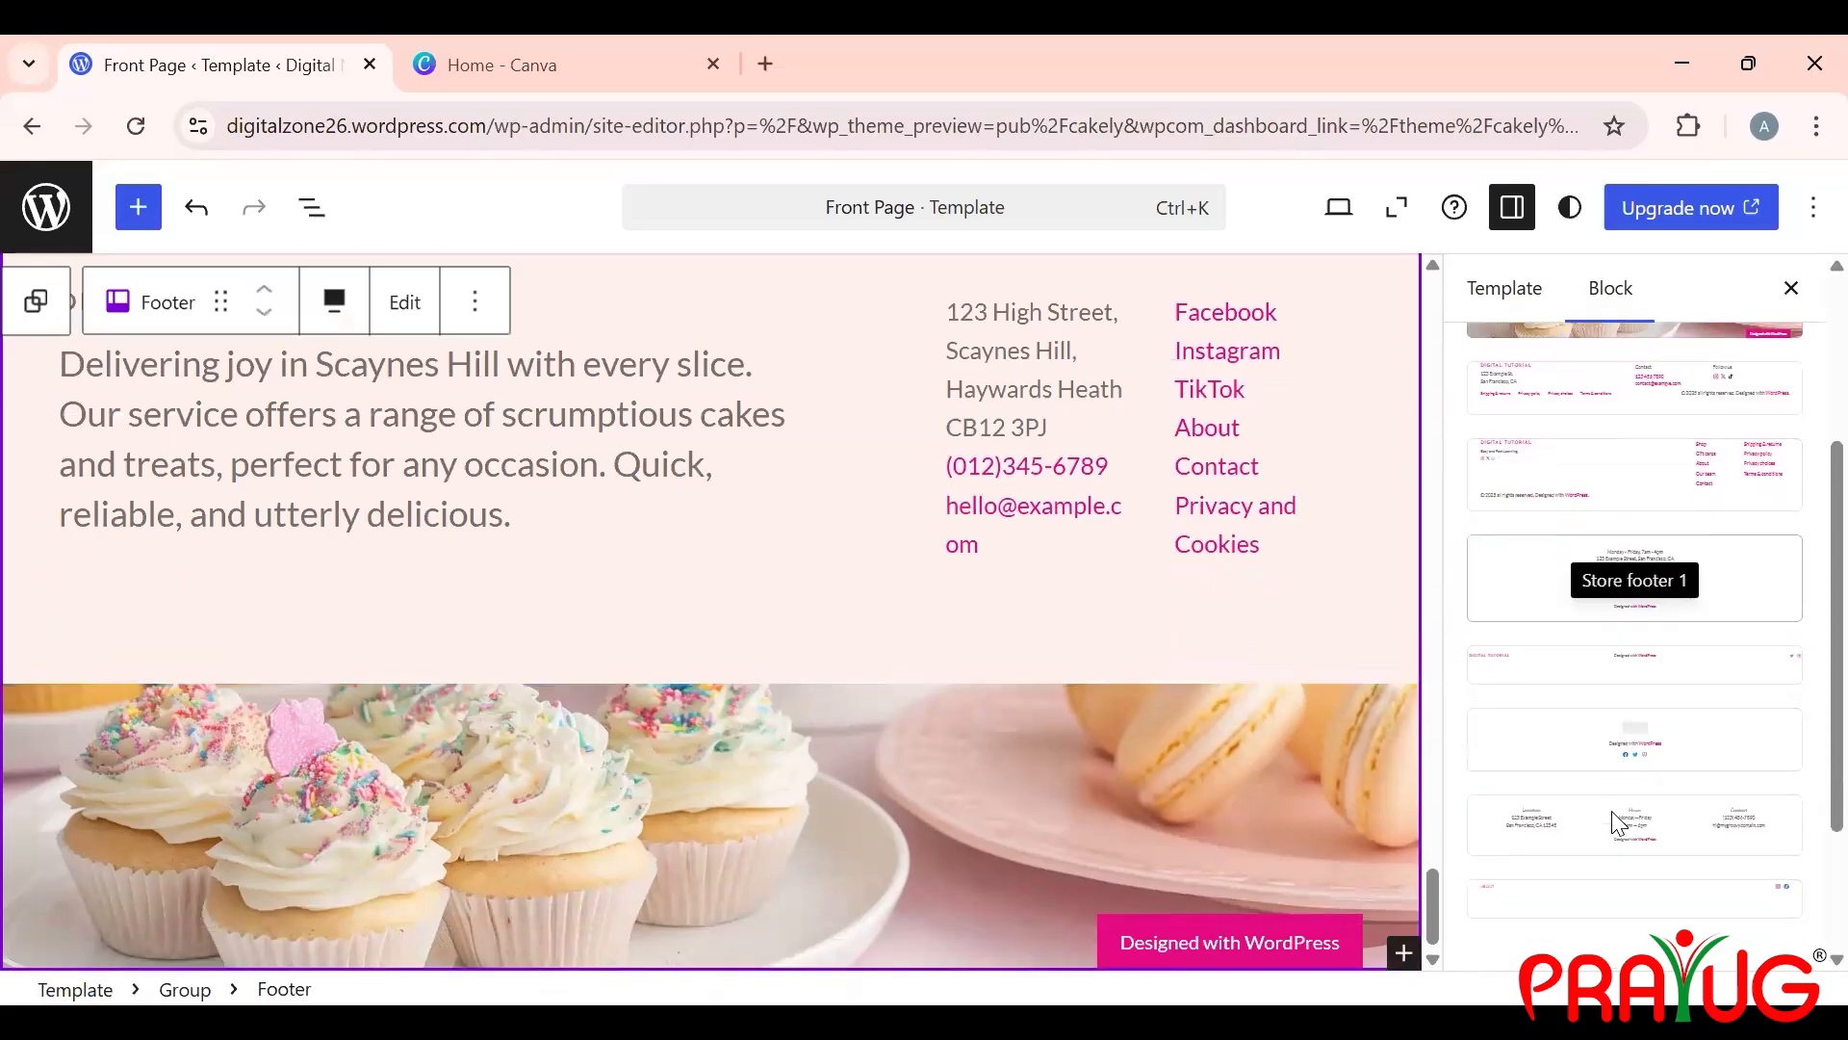
{"action": "scroll", "coordinate": [1614, 824], "scroll_direction": "down", "scroll_amount": 2}
{"action": "scroll", "coordinate": [1615, 824], "scroll_direction": "up", "scroll_amount": 15}
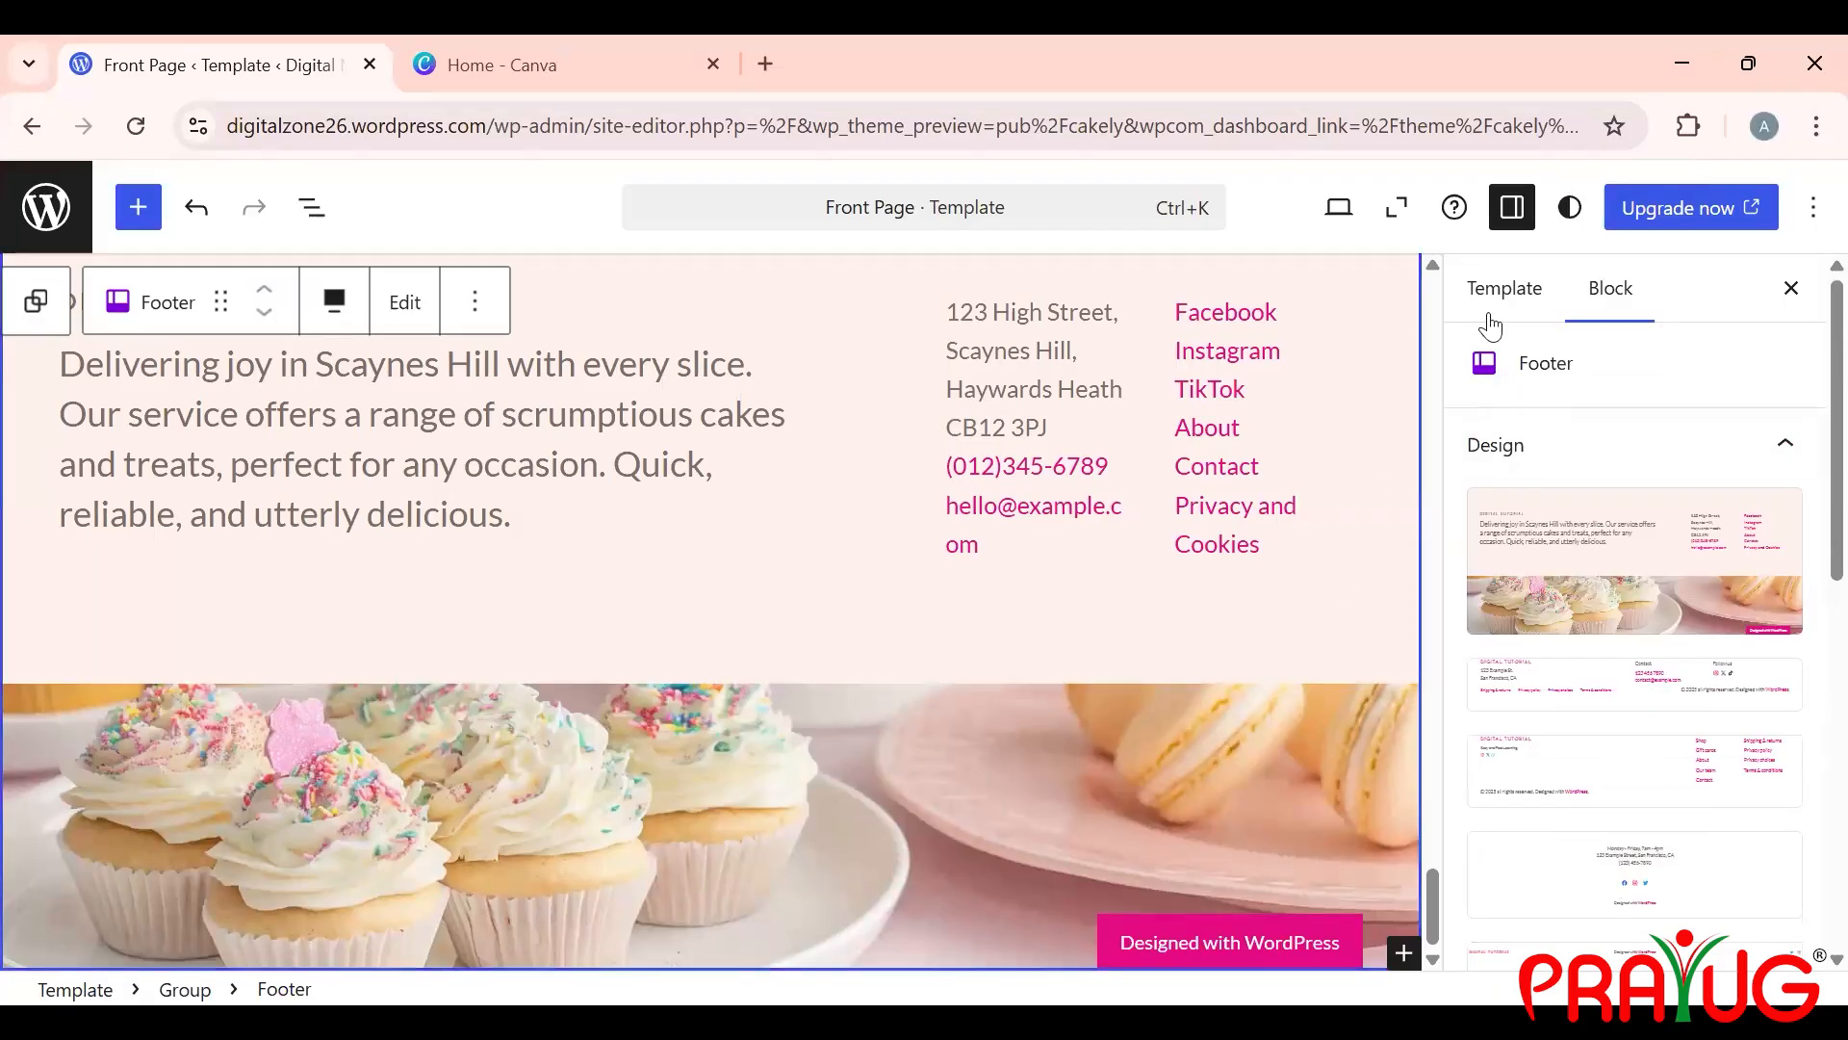
Step: Select the group that holds the Cake Deliver heading and cake gallery, and look through its layout settings
{"action": "double_click", "coordinate": [1031, 470]}
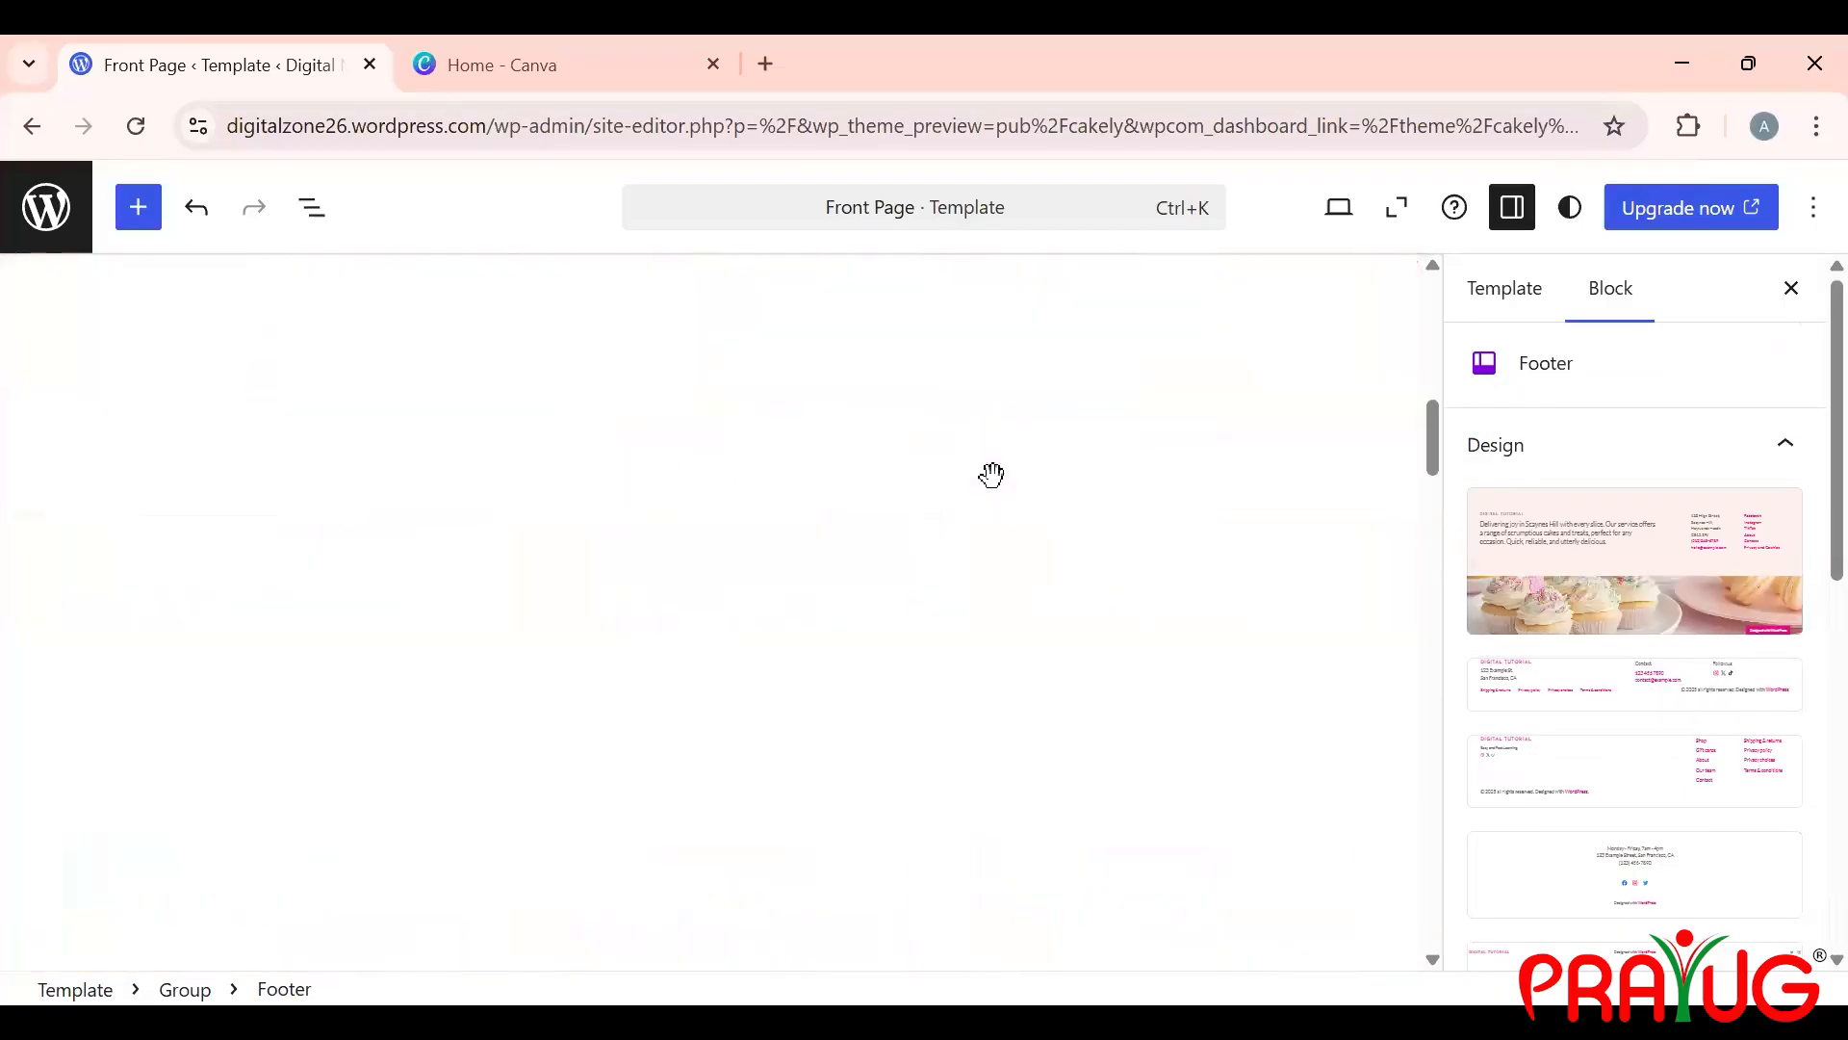
{"action": "scroll", "coordinate": [992, 475], "scroll_direction": "down", "scroll_amount": 5}
{"action": "scroll", "coordinate": [991, 474], "scroll_direction": "up", "scroll_amount": 9}
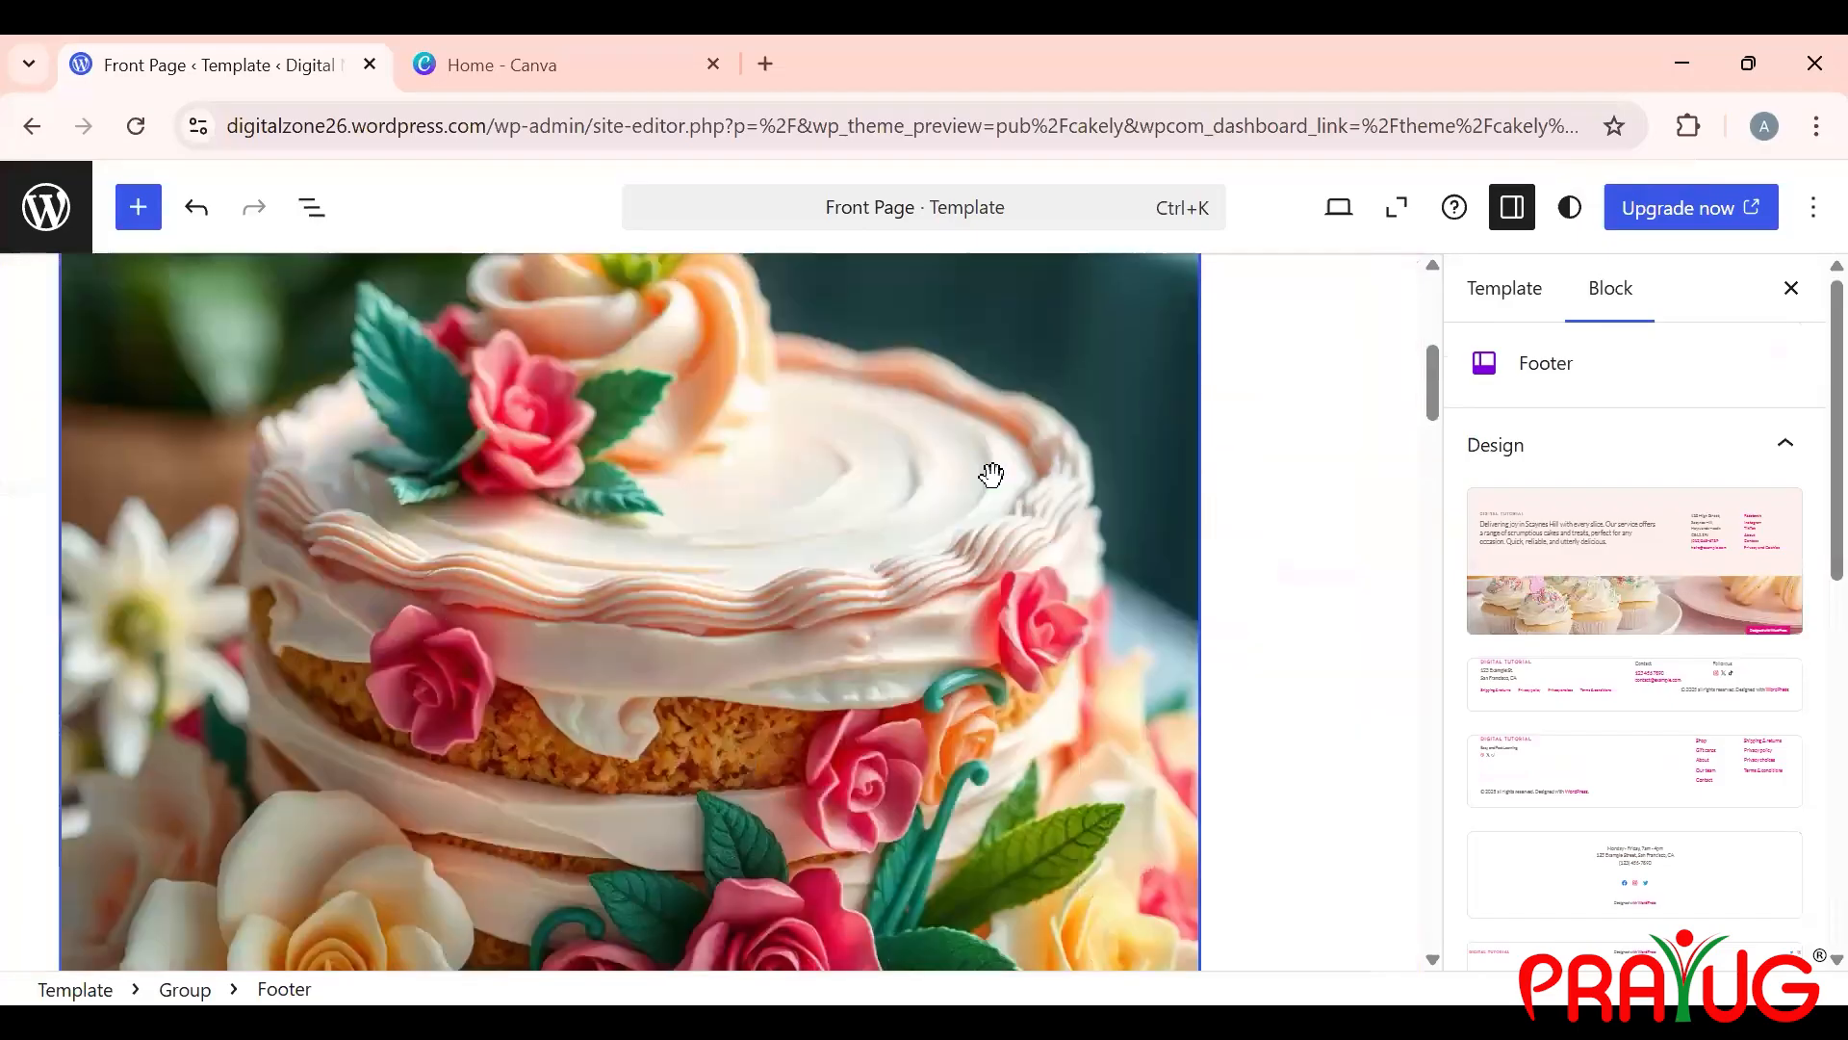
{"action": "scroll", "coordinate": [992, 475], "scroll_direction": "up", "scroll_amount": 3}
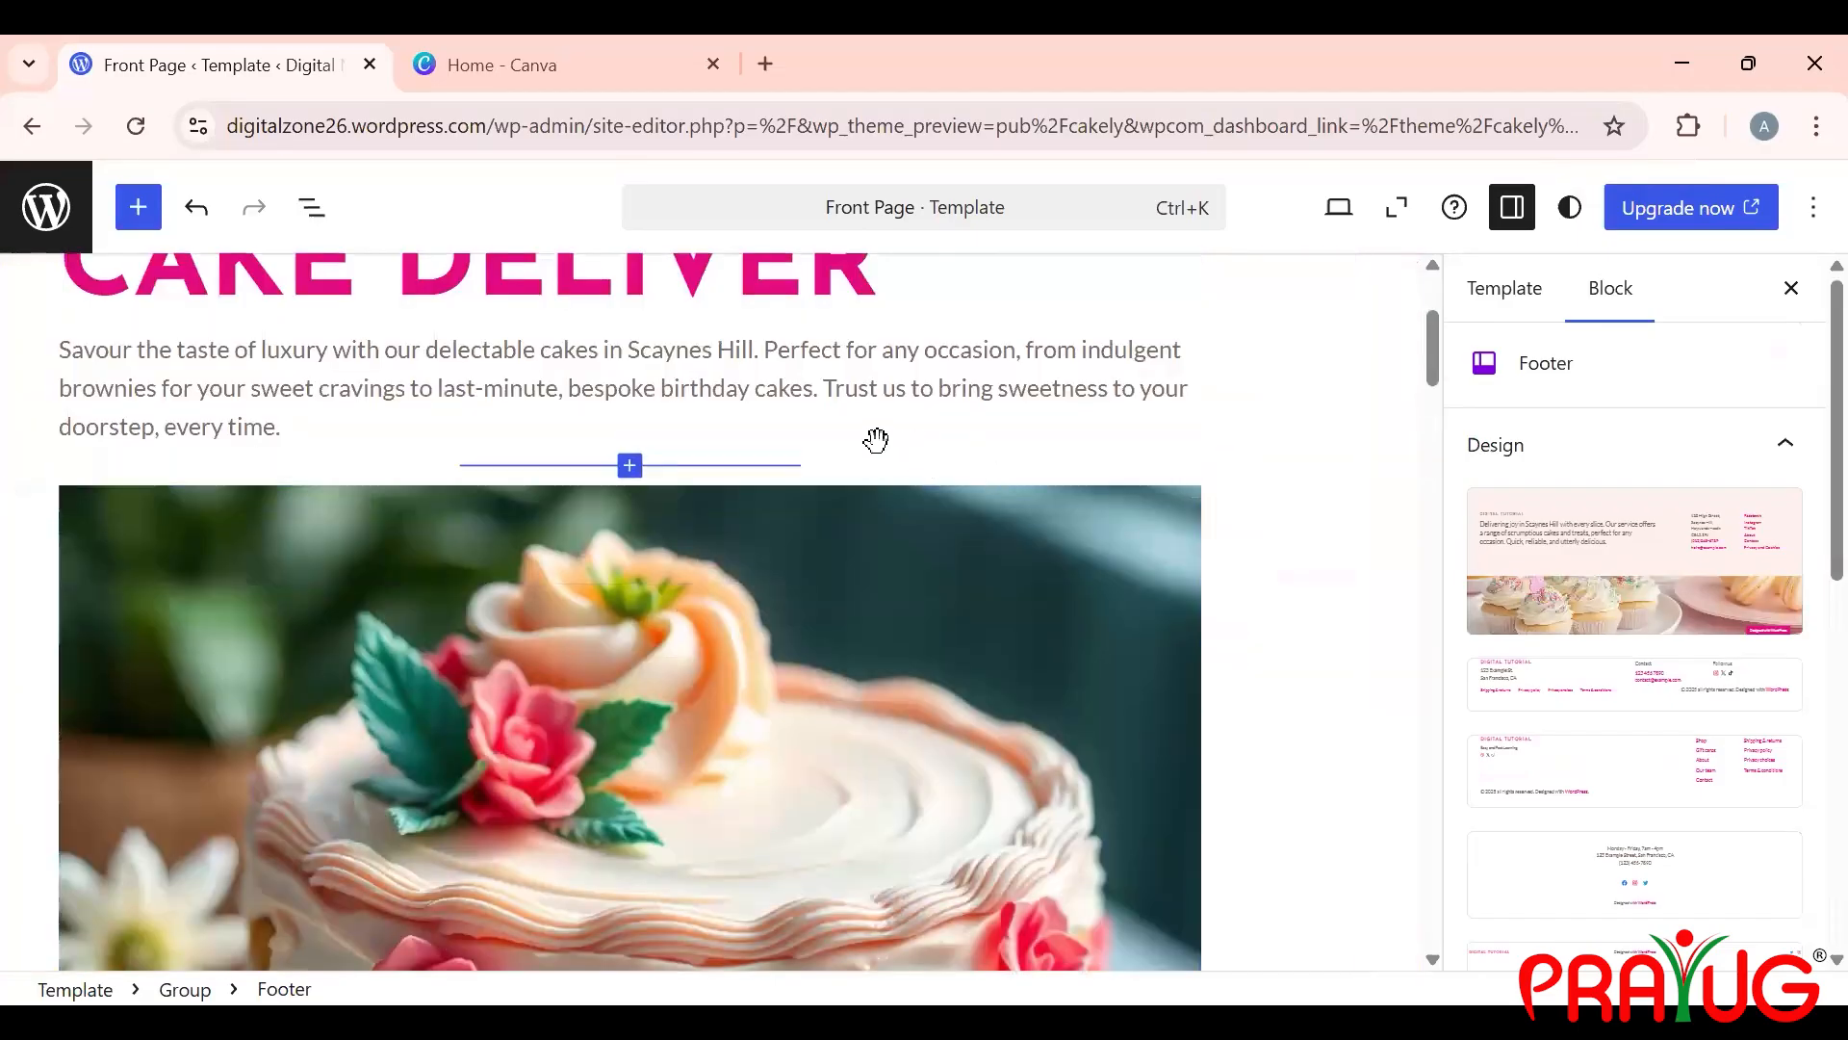
{"action": "scroll", "coordinate": [876, 440], "scroll_direction": "down", "scroll_amount": 2}
{"action": "left_click", "coordinate": [881, 555]}
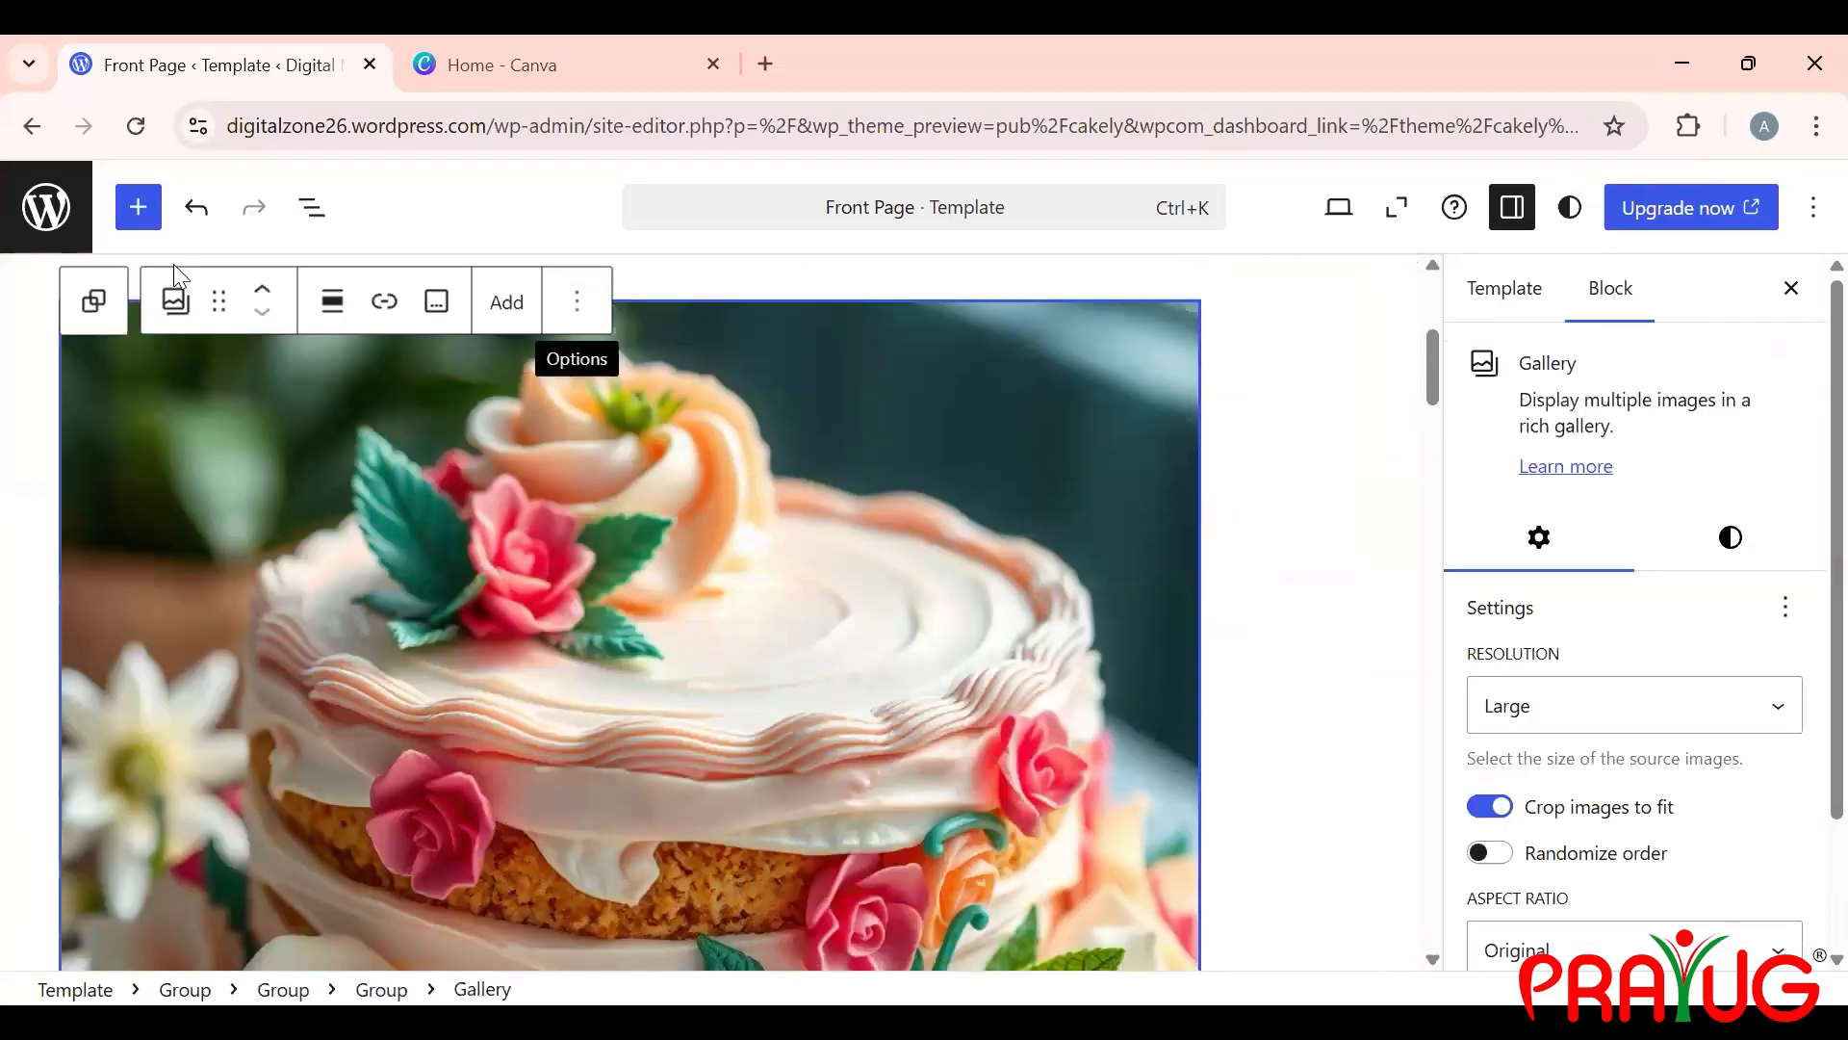
{"action": "left_click", "coordinate": [94, 302]}
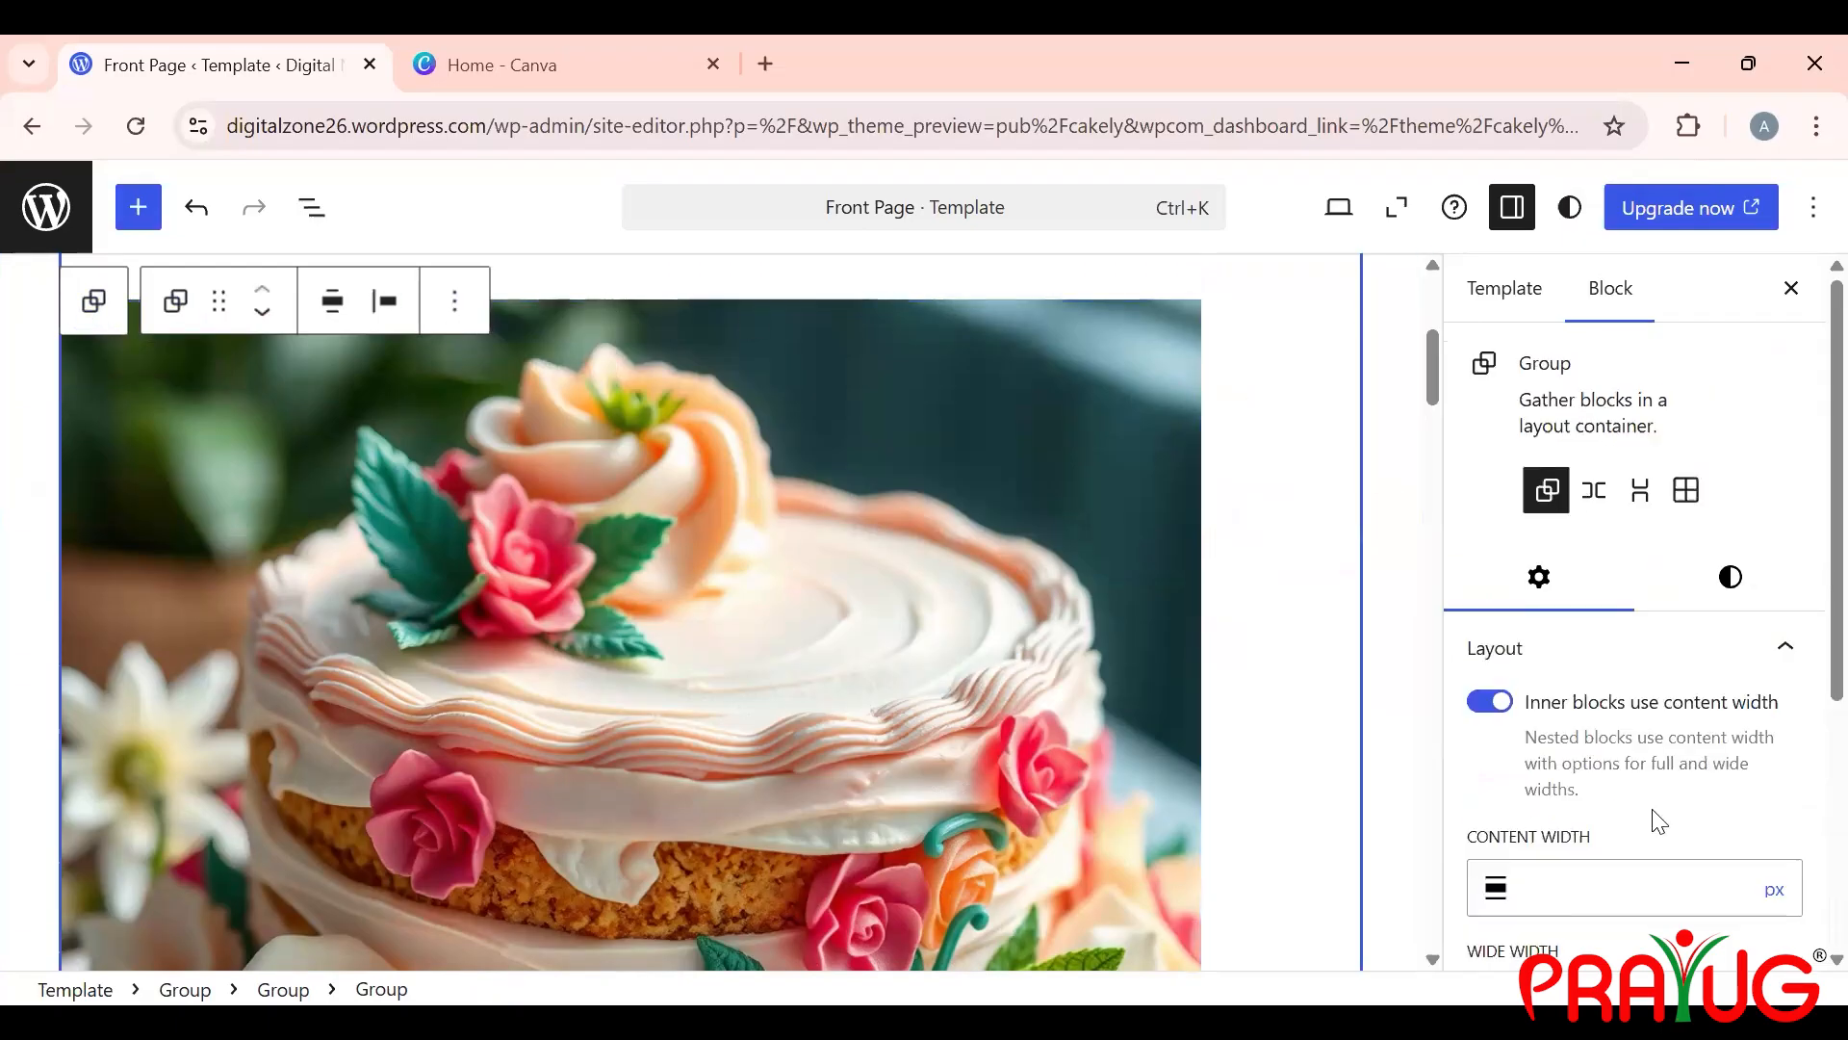
{"action": "scroll", "coordinate": [1659, 821], "scroll_direction": "down", "scroll_amount": 2}
{"action": "scroll", "coordinate": [1658, 821], "scroll_direction": "down", "scroll_amount": 5}
{"action": "scroll", "coordinate": [1659, 821], "scroll_direction": "up", "scroll_amount": 5}
{"action": "scroll", "coordinate": [1658, 821], "scroll_direction": "up", "scroll_amount": 2}
Step: Try the Row, Stack and Grid layouts on the Cake Deliver group and return it to the Group layout
{"action": "left_click", "coordinate": [1599, 490]}
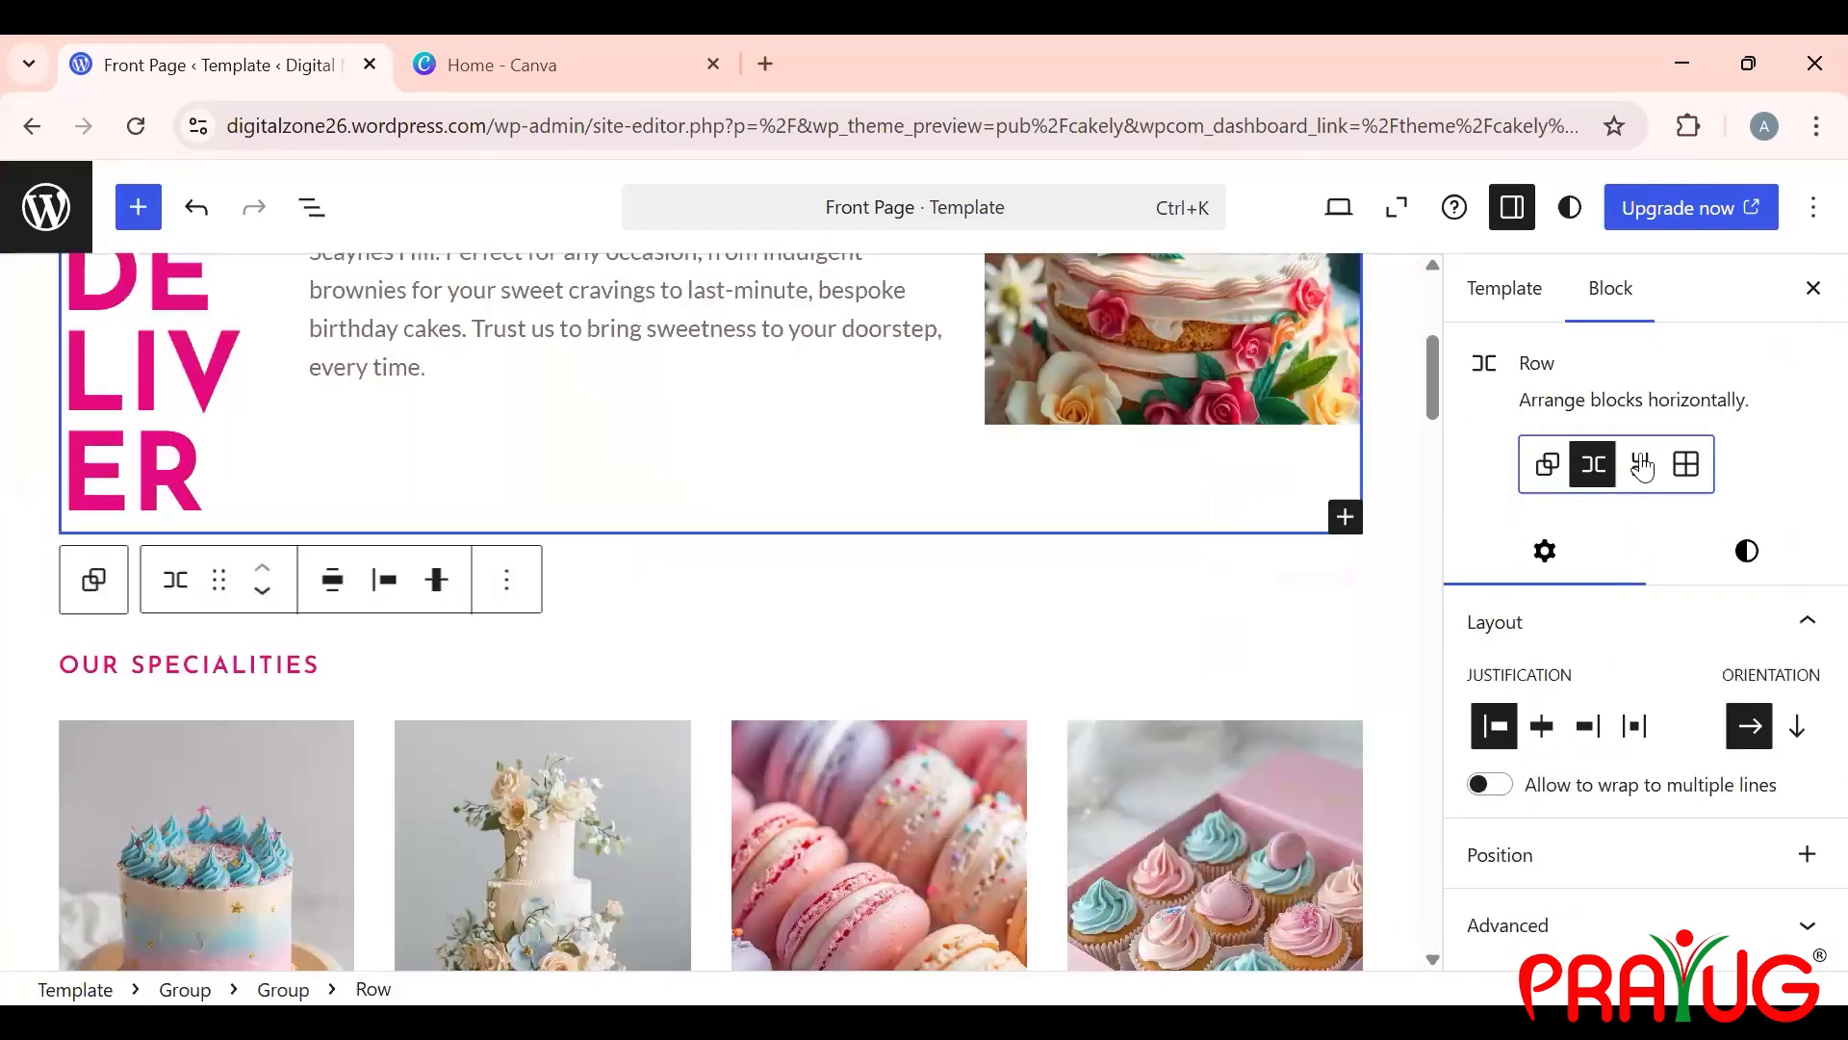
{"action": "left_click", "coordinate": [1642, 466]}
{"action": "left_click", "coordinate": [1564, 464]}
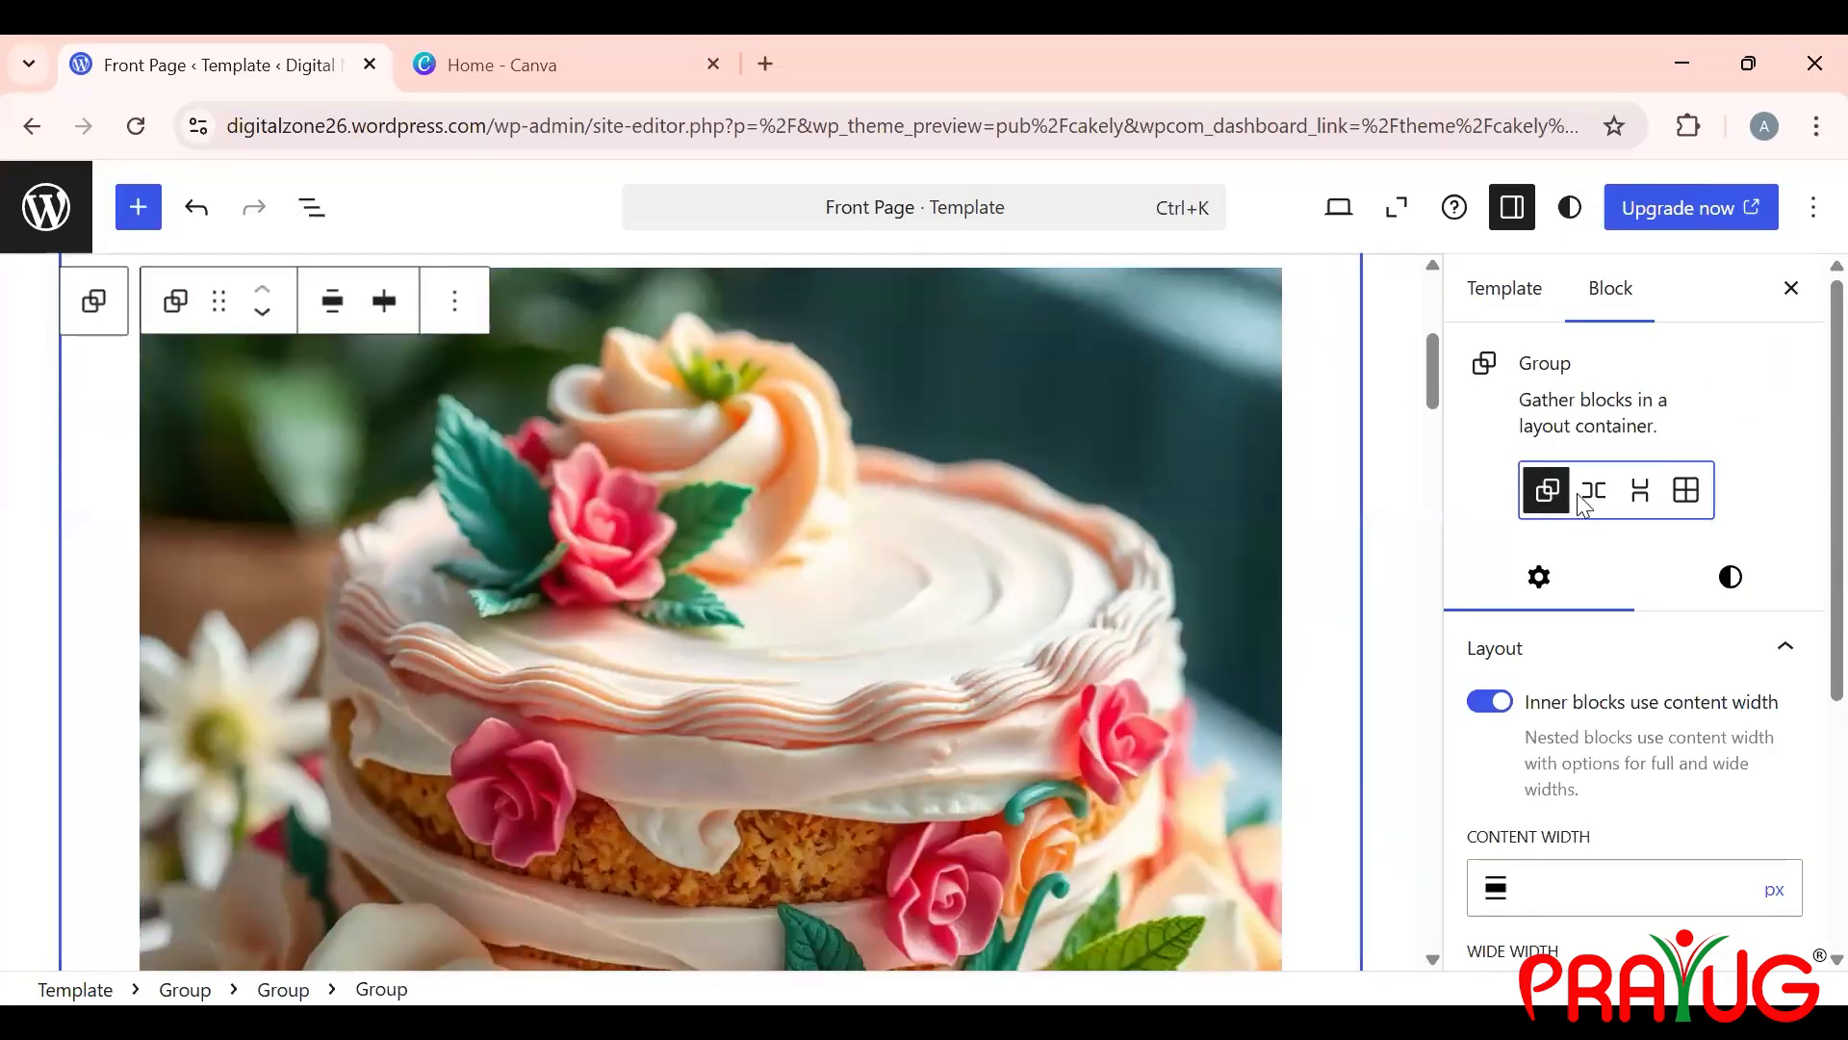
{"action": "left_click", "coordinate": [1587, 495]}
{"action": "scroll", "coordinate": [1055, 511], "scroll_direction": "down", "scroll_amount": 2}
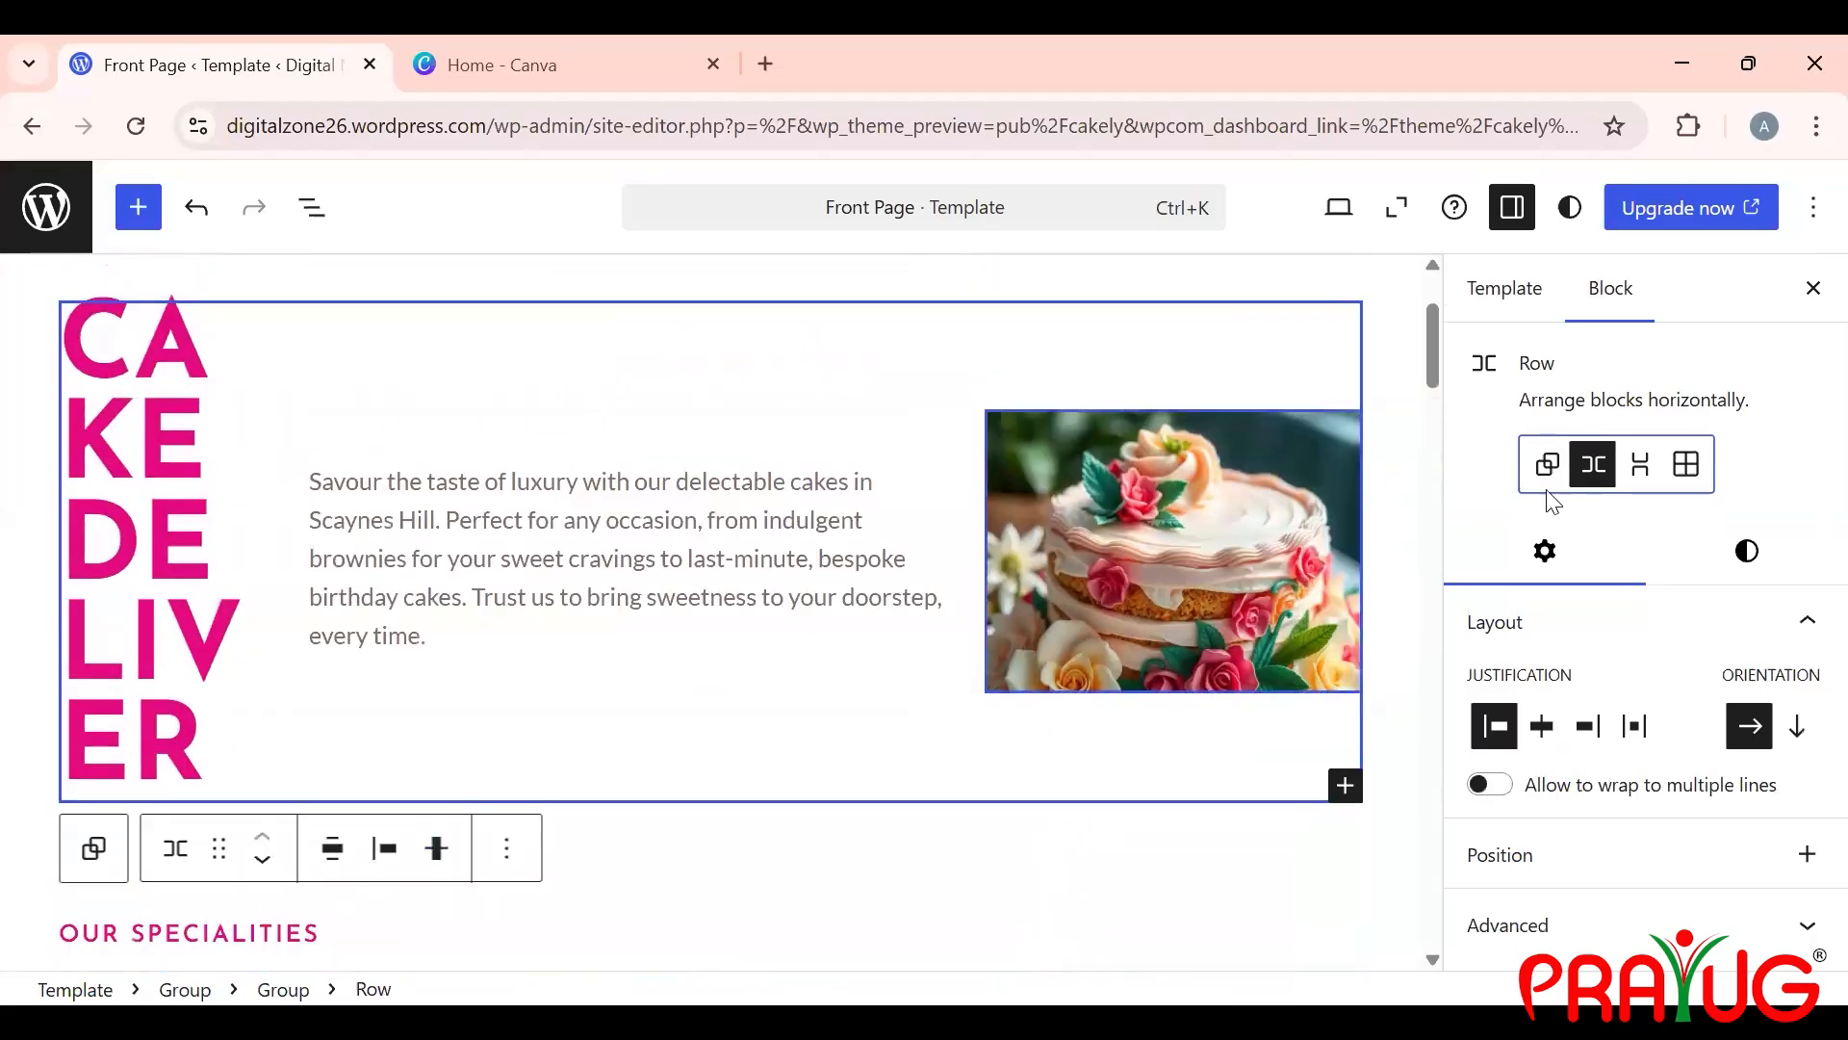
{"action": "left_click", "coordinate": [1641, 466]}
{"action": "scroll", "coordinate": [1080, 548], "scroll_direction": "down", "scroll_amount": 2}
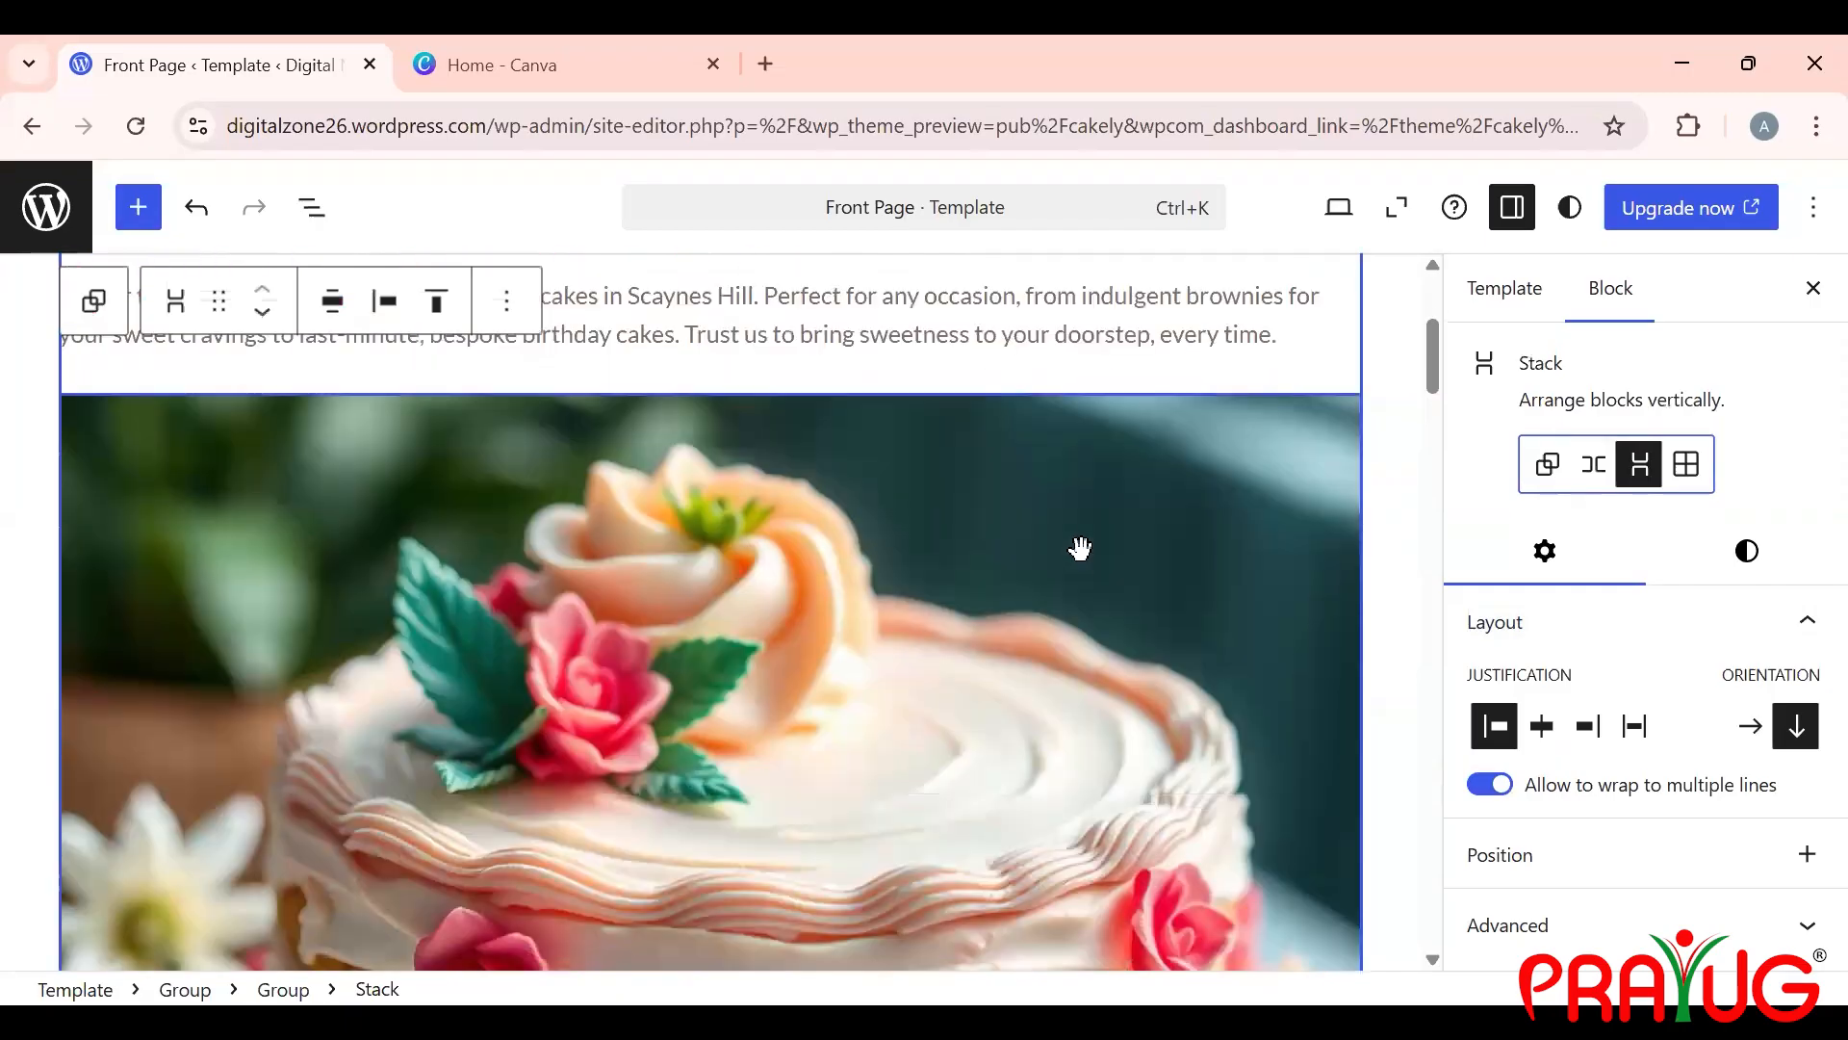
{"action": "left_click", "coordinate": [1689, 477]}
{"action": "scroll", "coordinate": [797, 308], "scroll_direction": "up", "scroll_amount": 3}
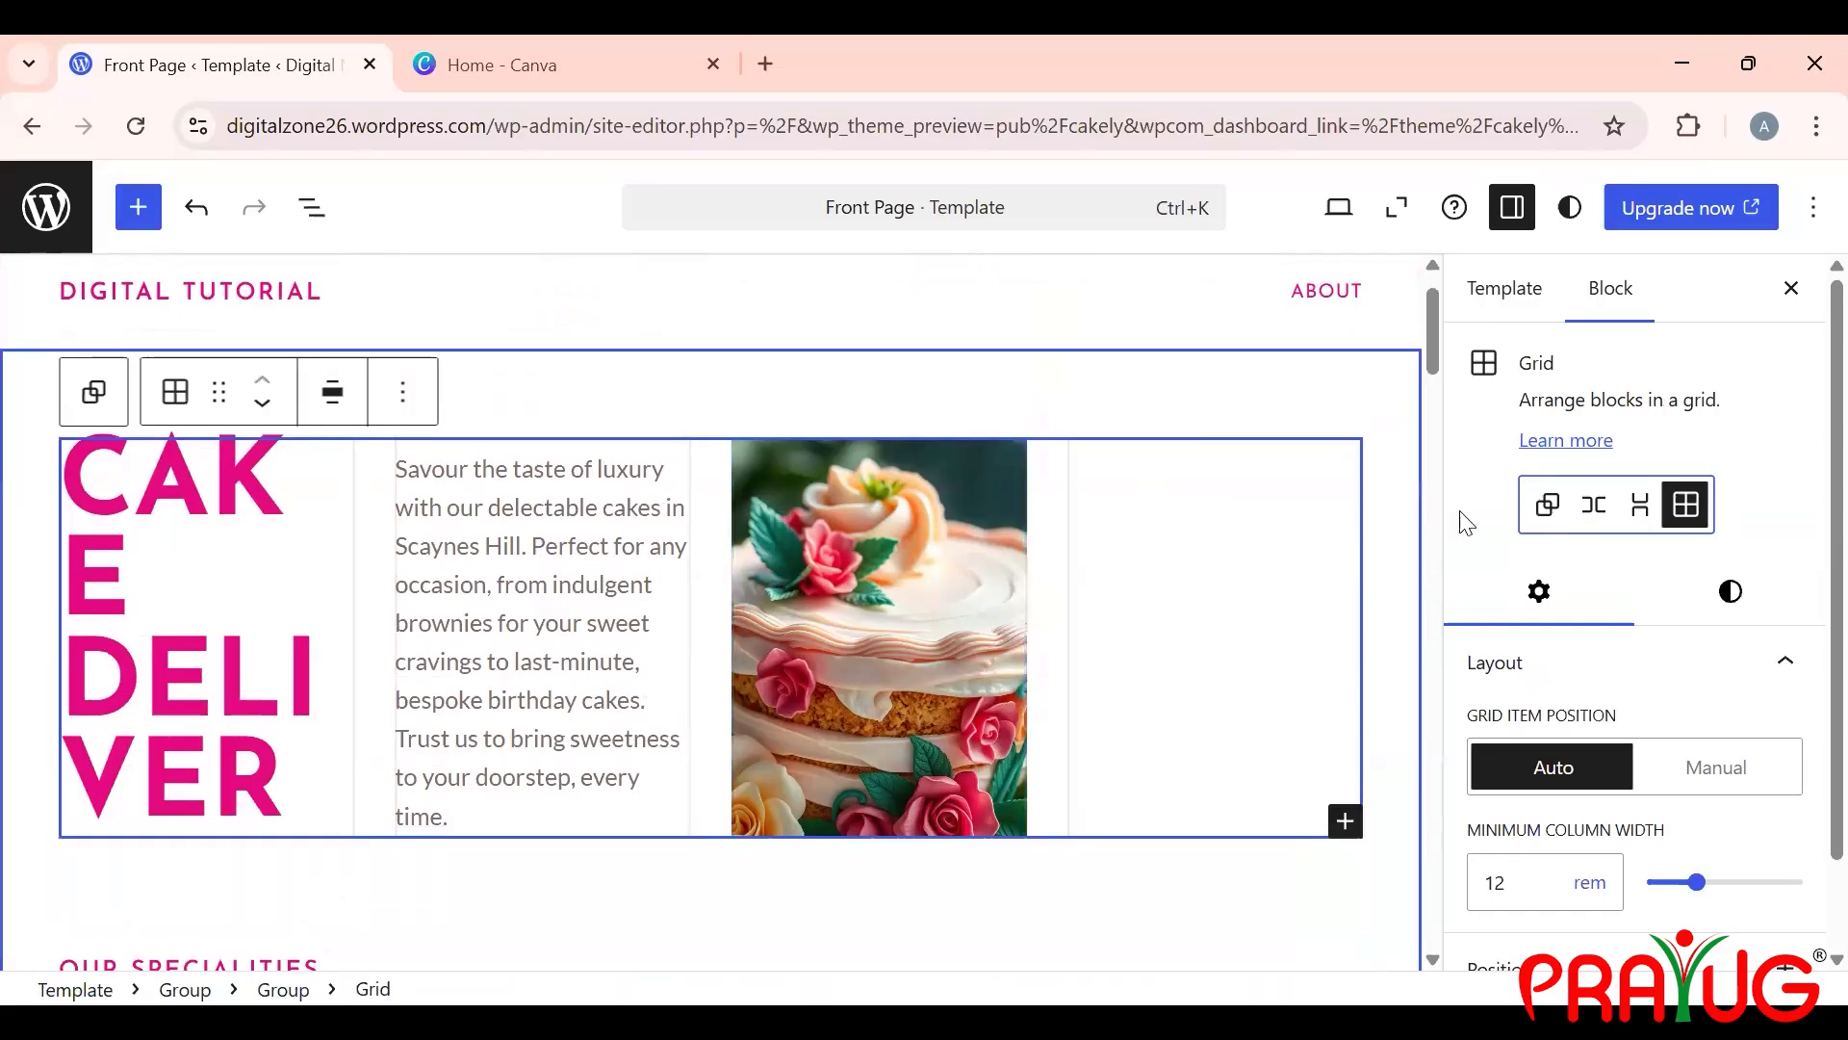
{"action": "left_click", "coordinate": [1547, 506]}
{"action": "scroll", "coordinate": [1588, 709], "scroll_direction": "down", "scroll_amount": 3}
{"action": "scroll", "coordinate": [1593, 710], "scroll_direction": "up", "scroll_amount": 3}
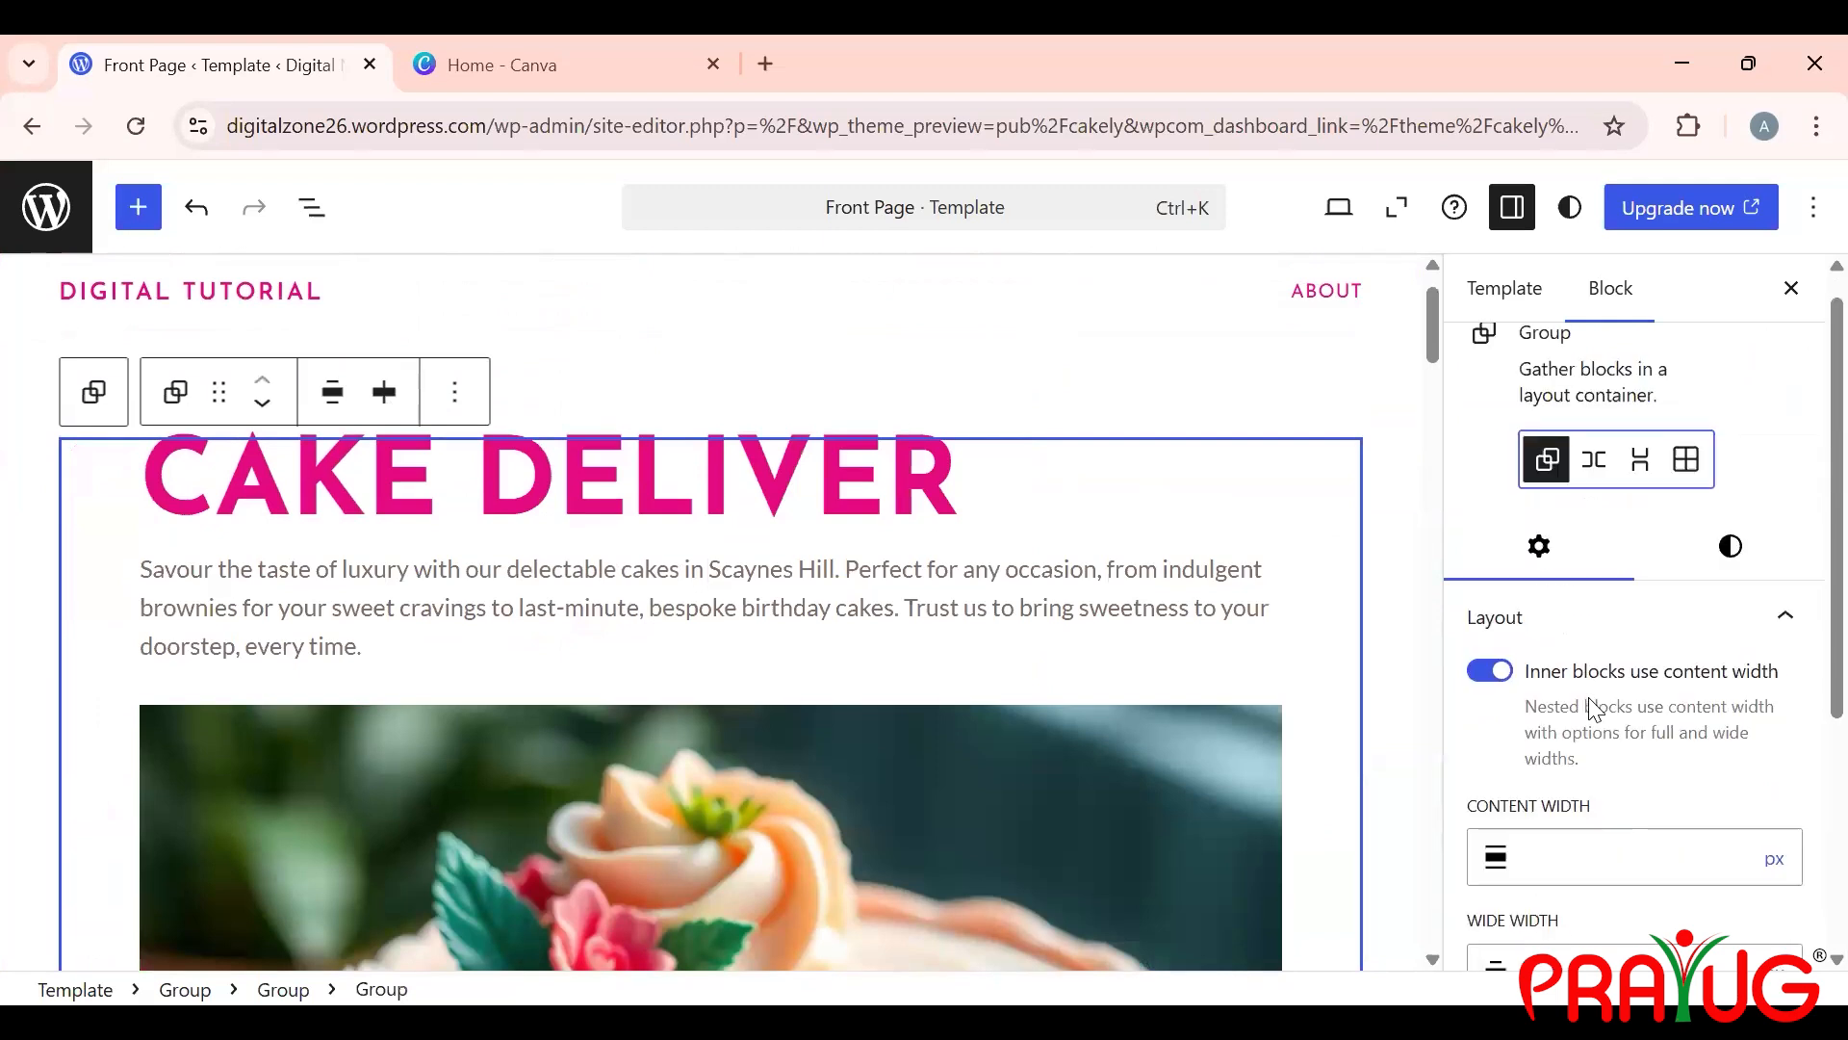
Step: View the Cake Deliver group's style options, try the Extra Small font size and return it to Default
{"action": "left_click", "coordinate": [1732, 548]}
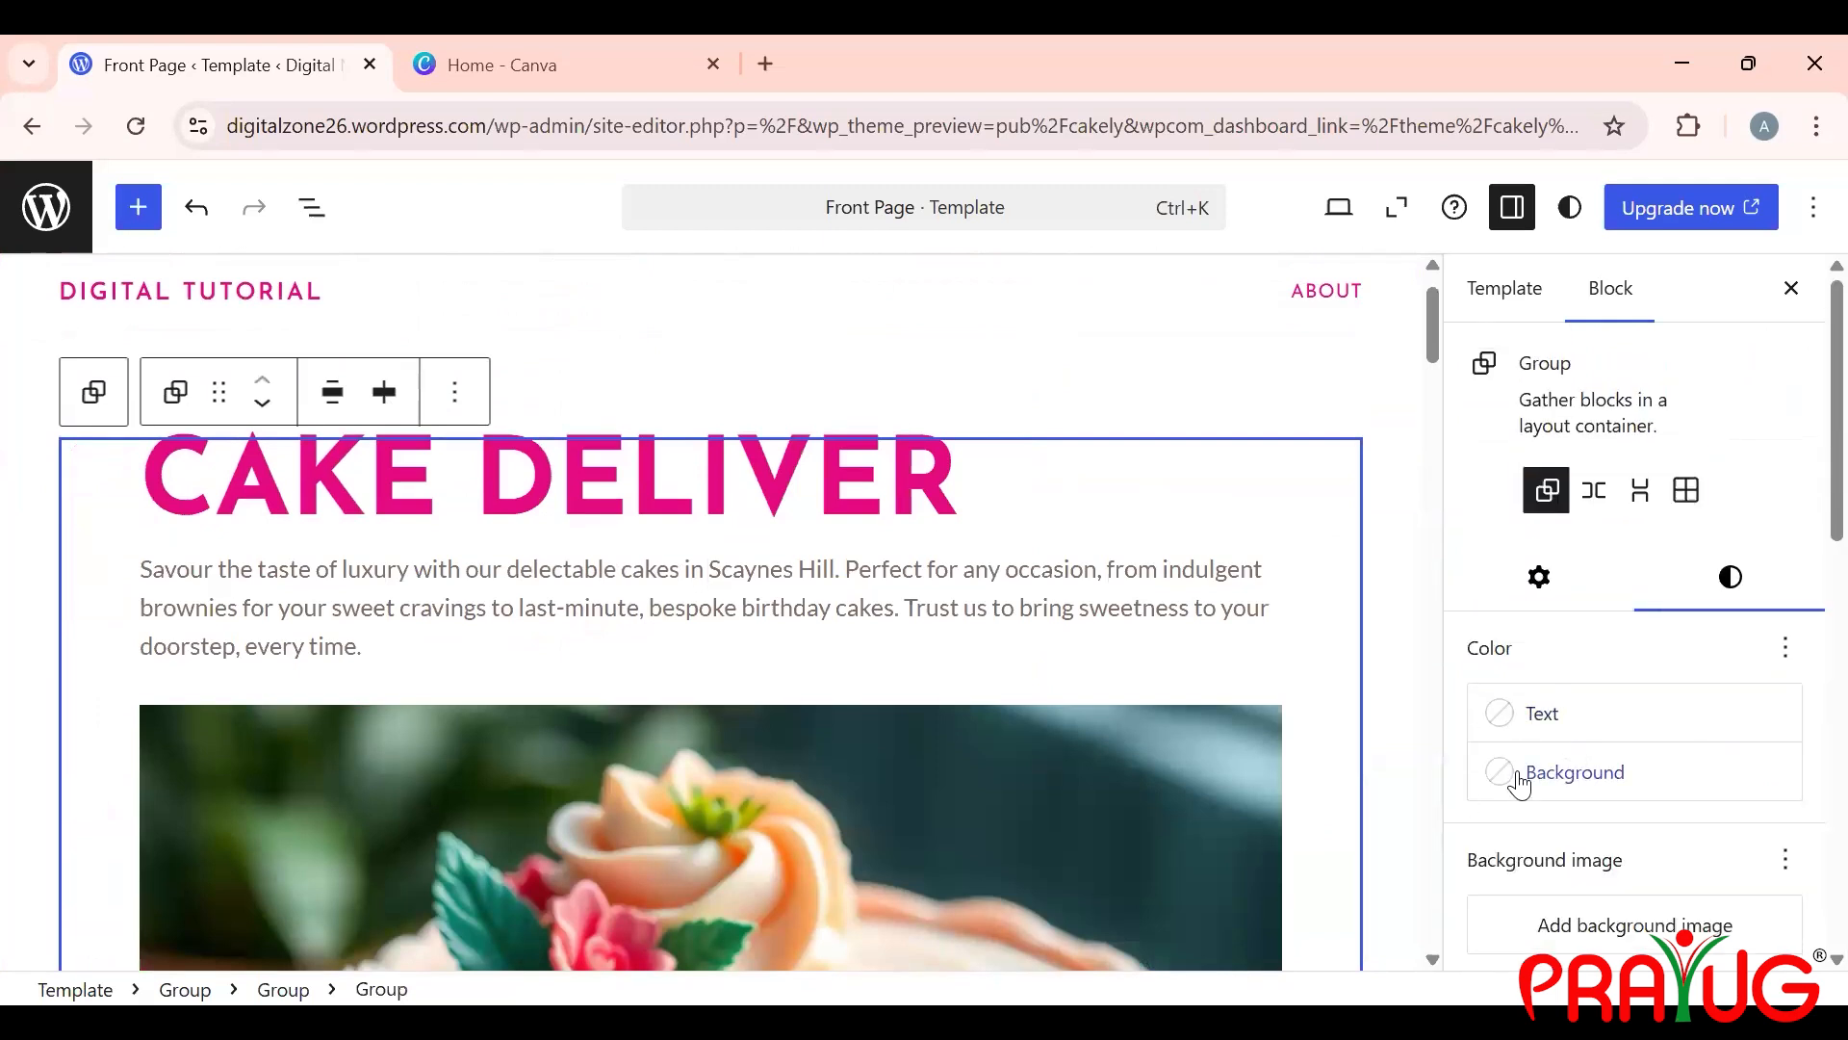
{"action": "scroll", "coordinate": [1588, 855], "scroll_direction": "down", "scroll_amount": 3}
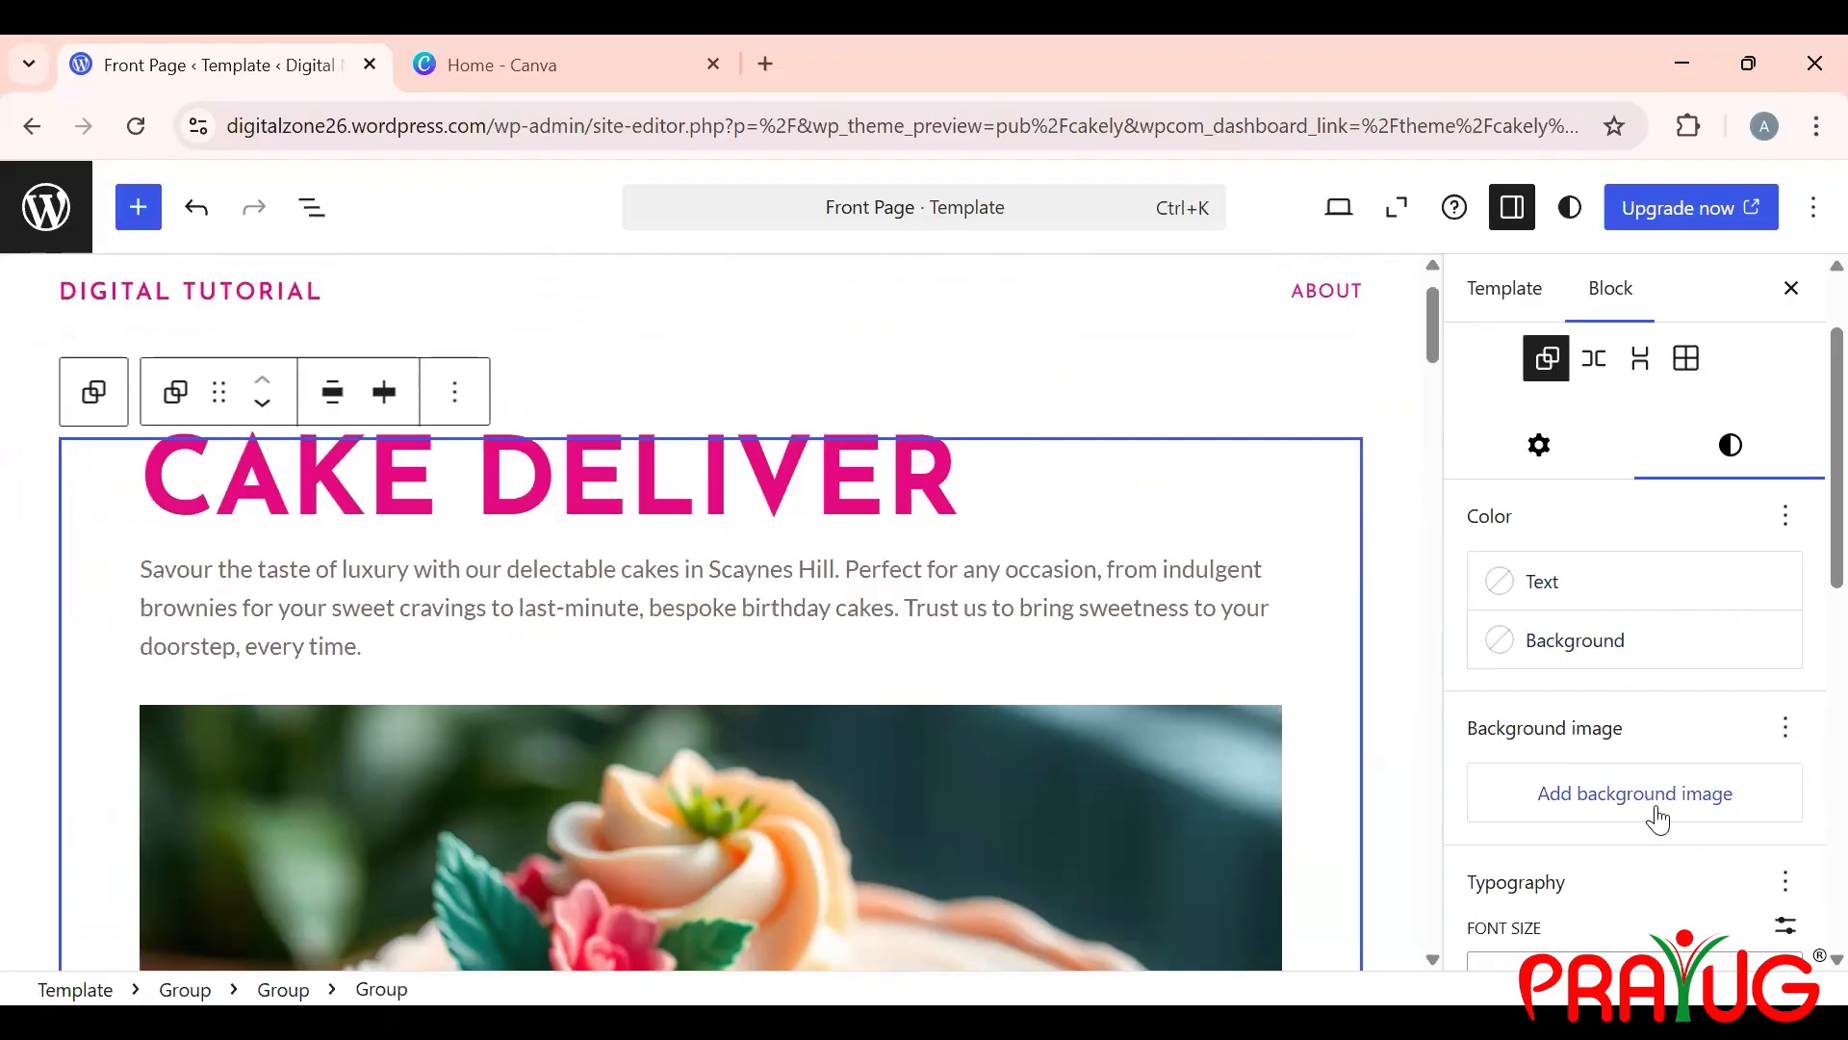
{"action": "scroll", "coordinate": [1658, 819], "scroll_direction": "down", "scroll_amount": 3}
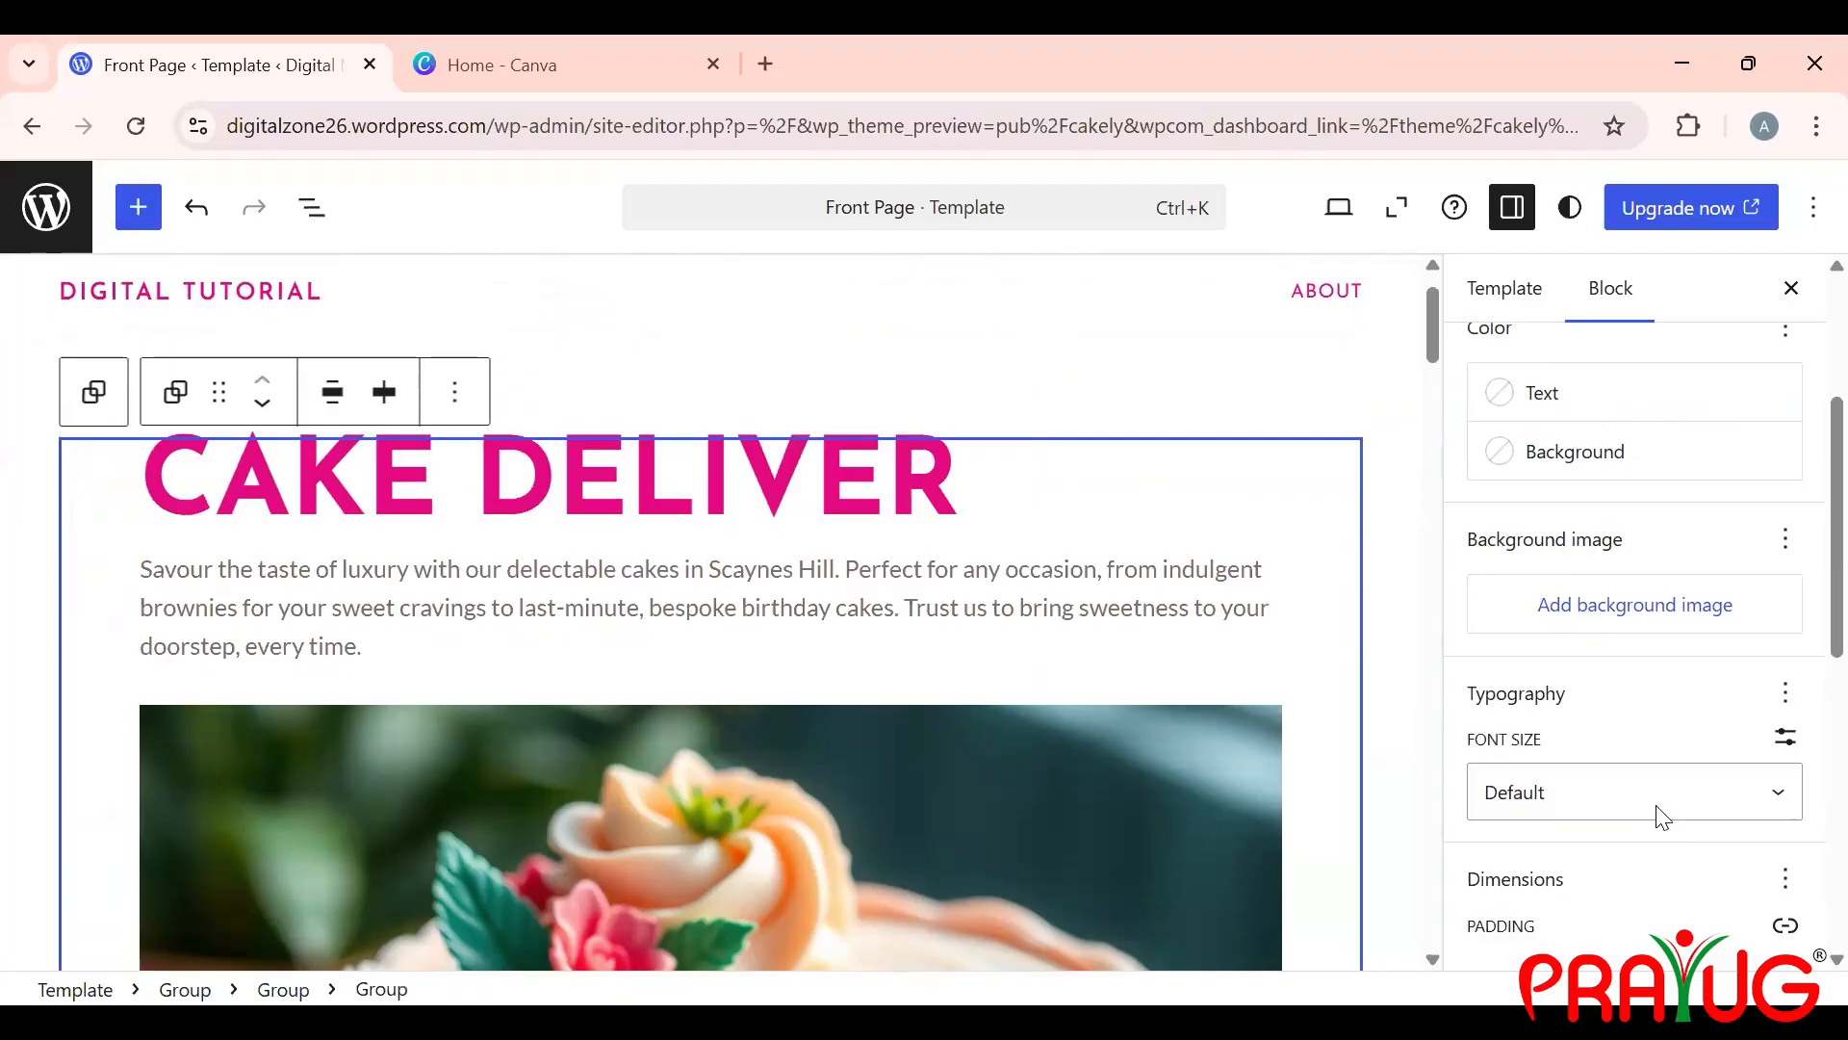
{"action": "left_click", "coordinate": [1769, 765]}
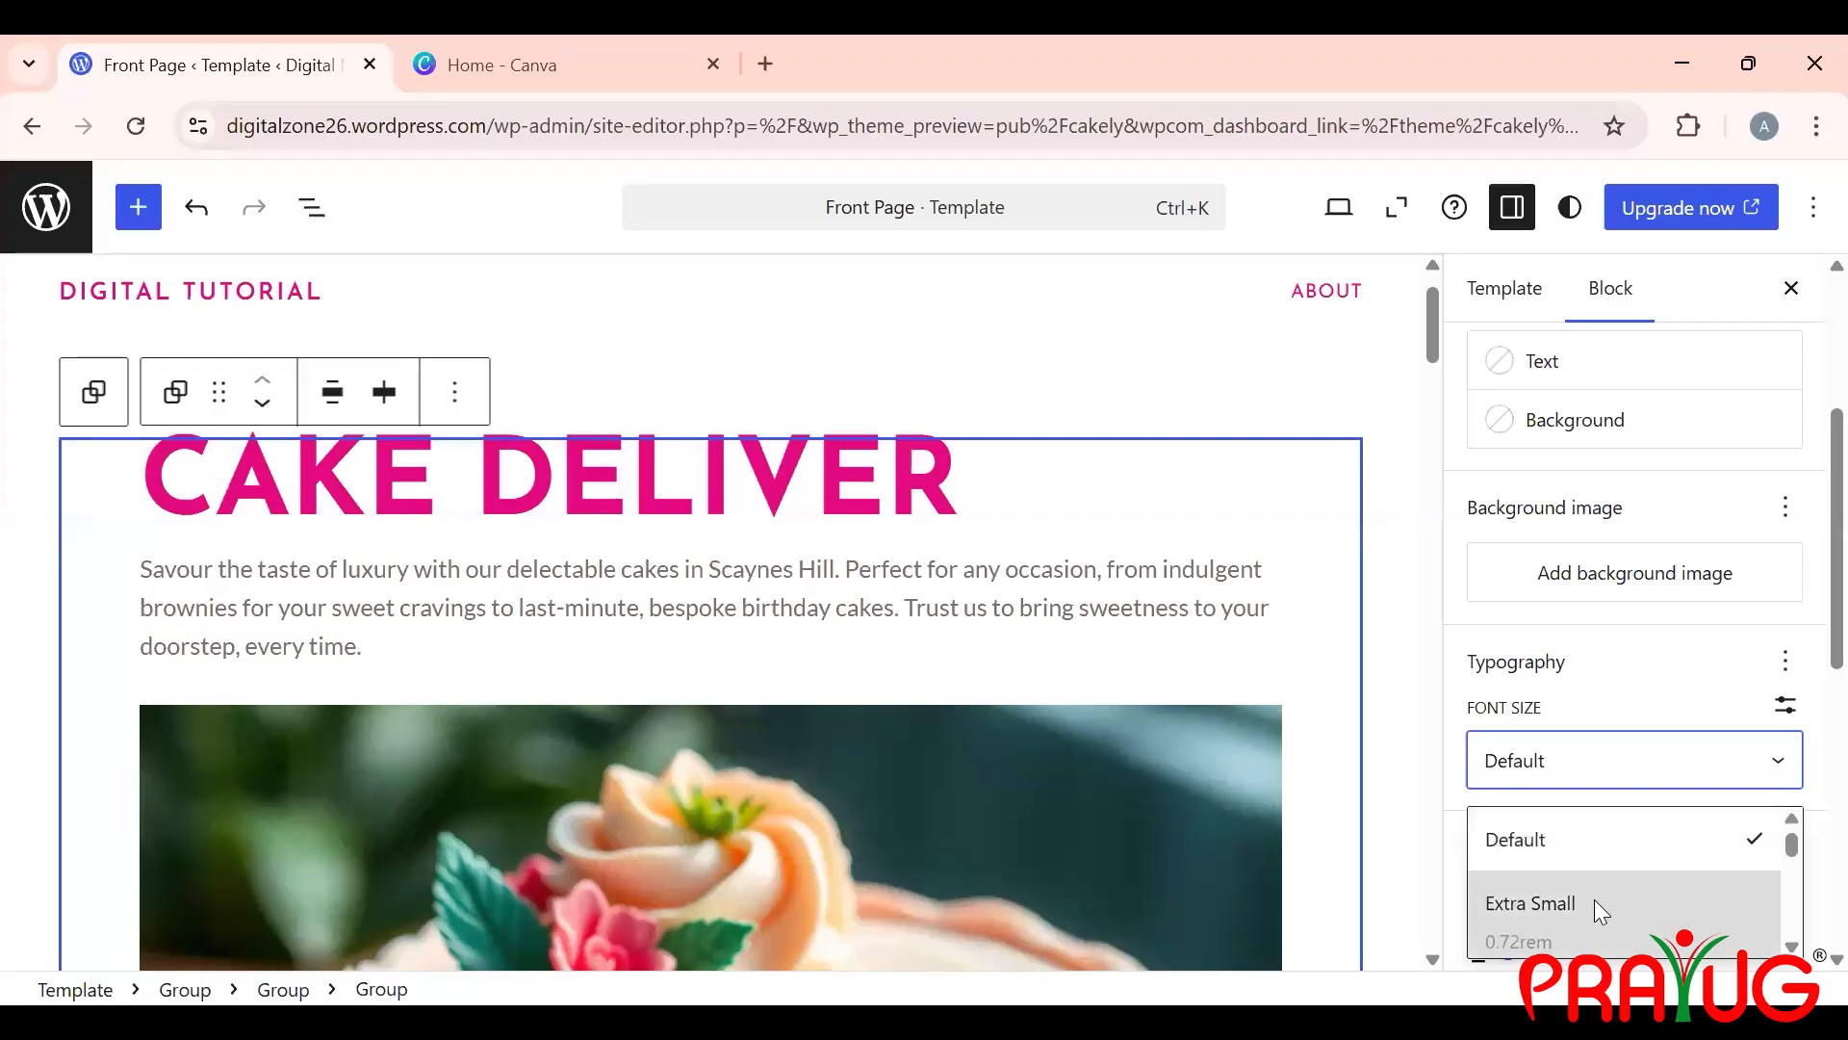
{"action": "left_click", "coordinate": [1599, 912]}
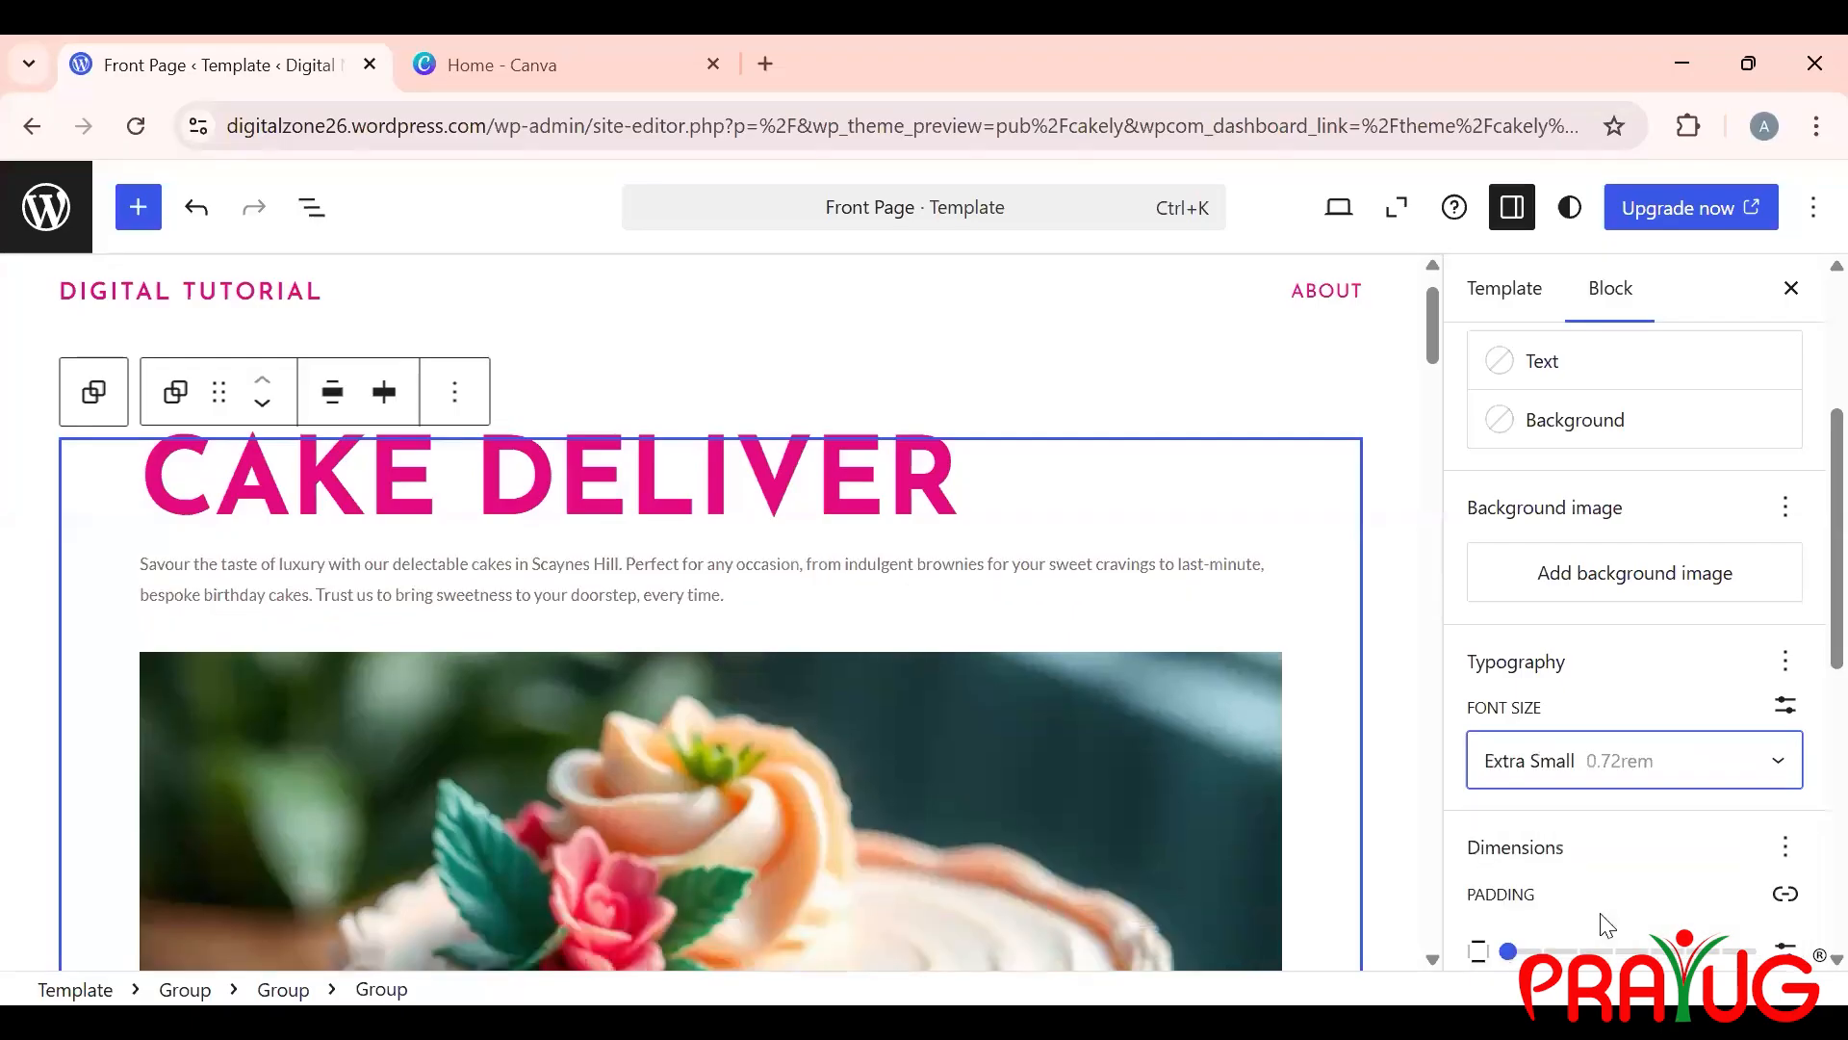
{"action": "left_click", "coordinate": [1703, 750]}
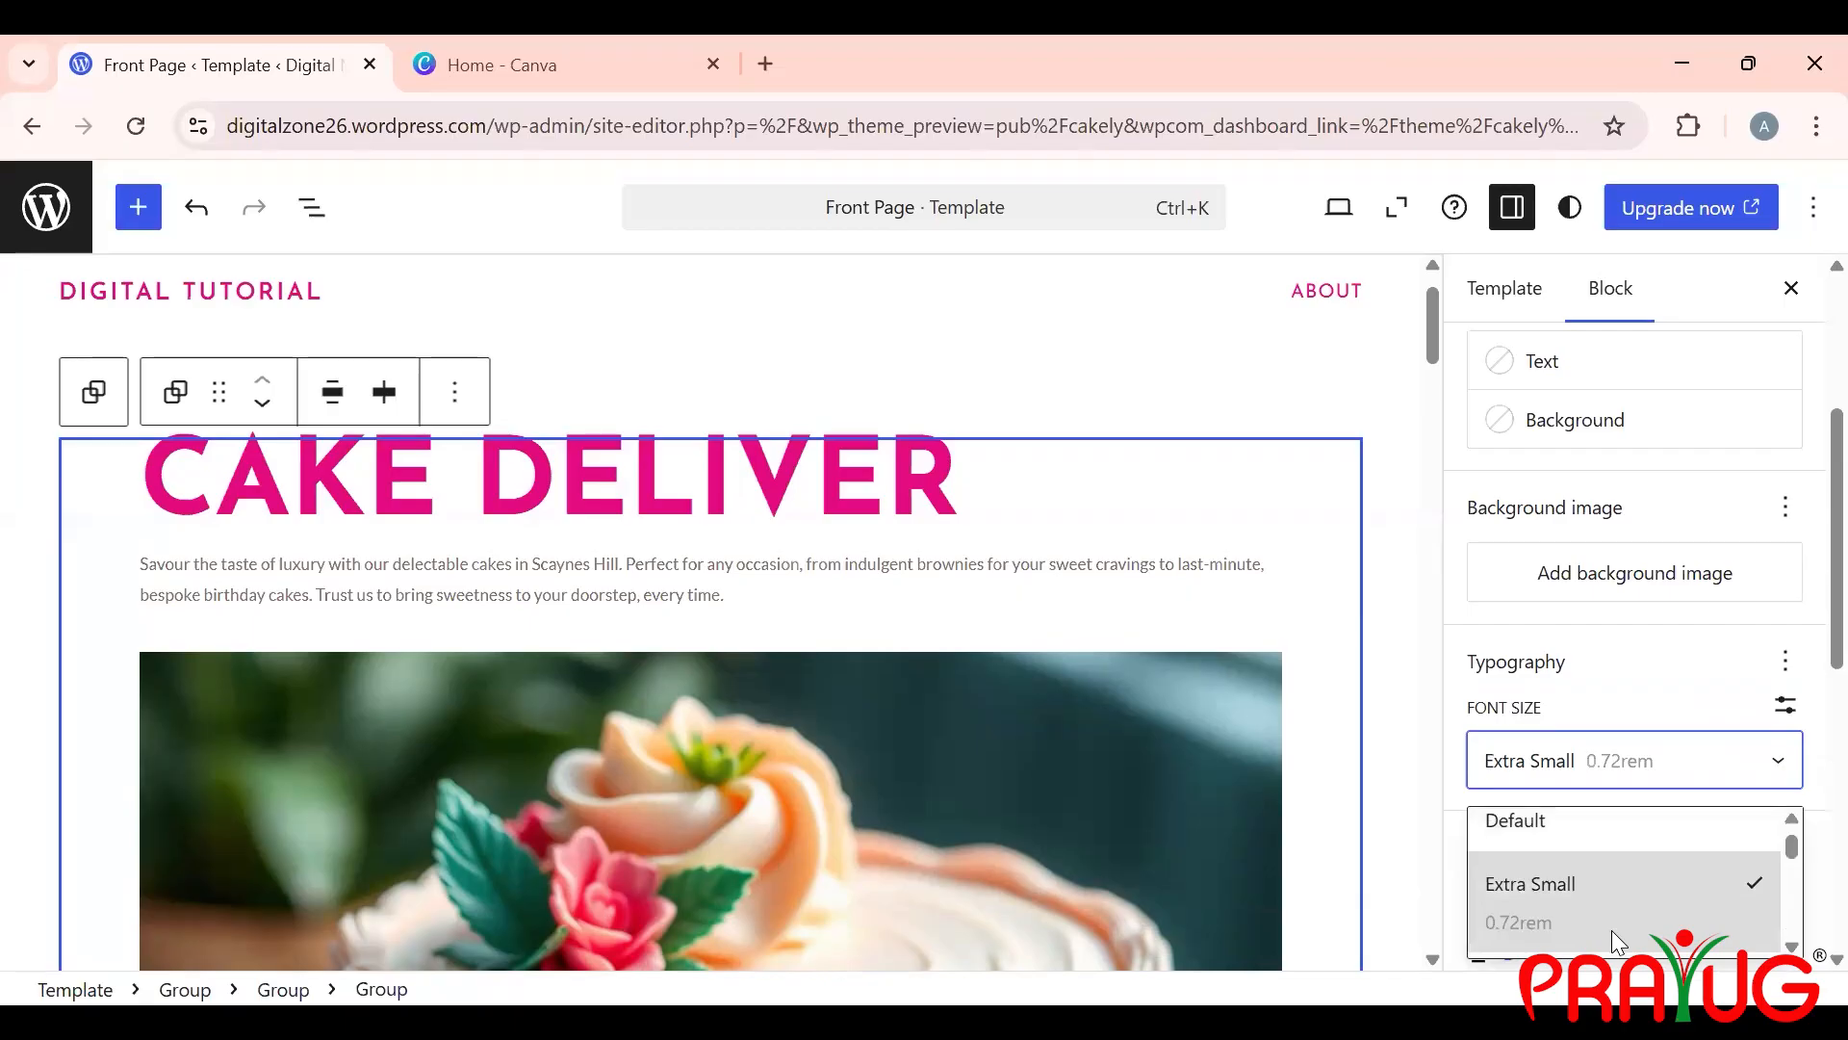
{"action": "scroll", "coordinate": [1612, 929], "scroll_direction": "down", "scroll_amount": 5}
{"action": "scroll", "coordinate": [1616, 940], "scroll_direction": "down", "scroll_amount": 1}
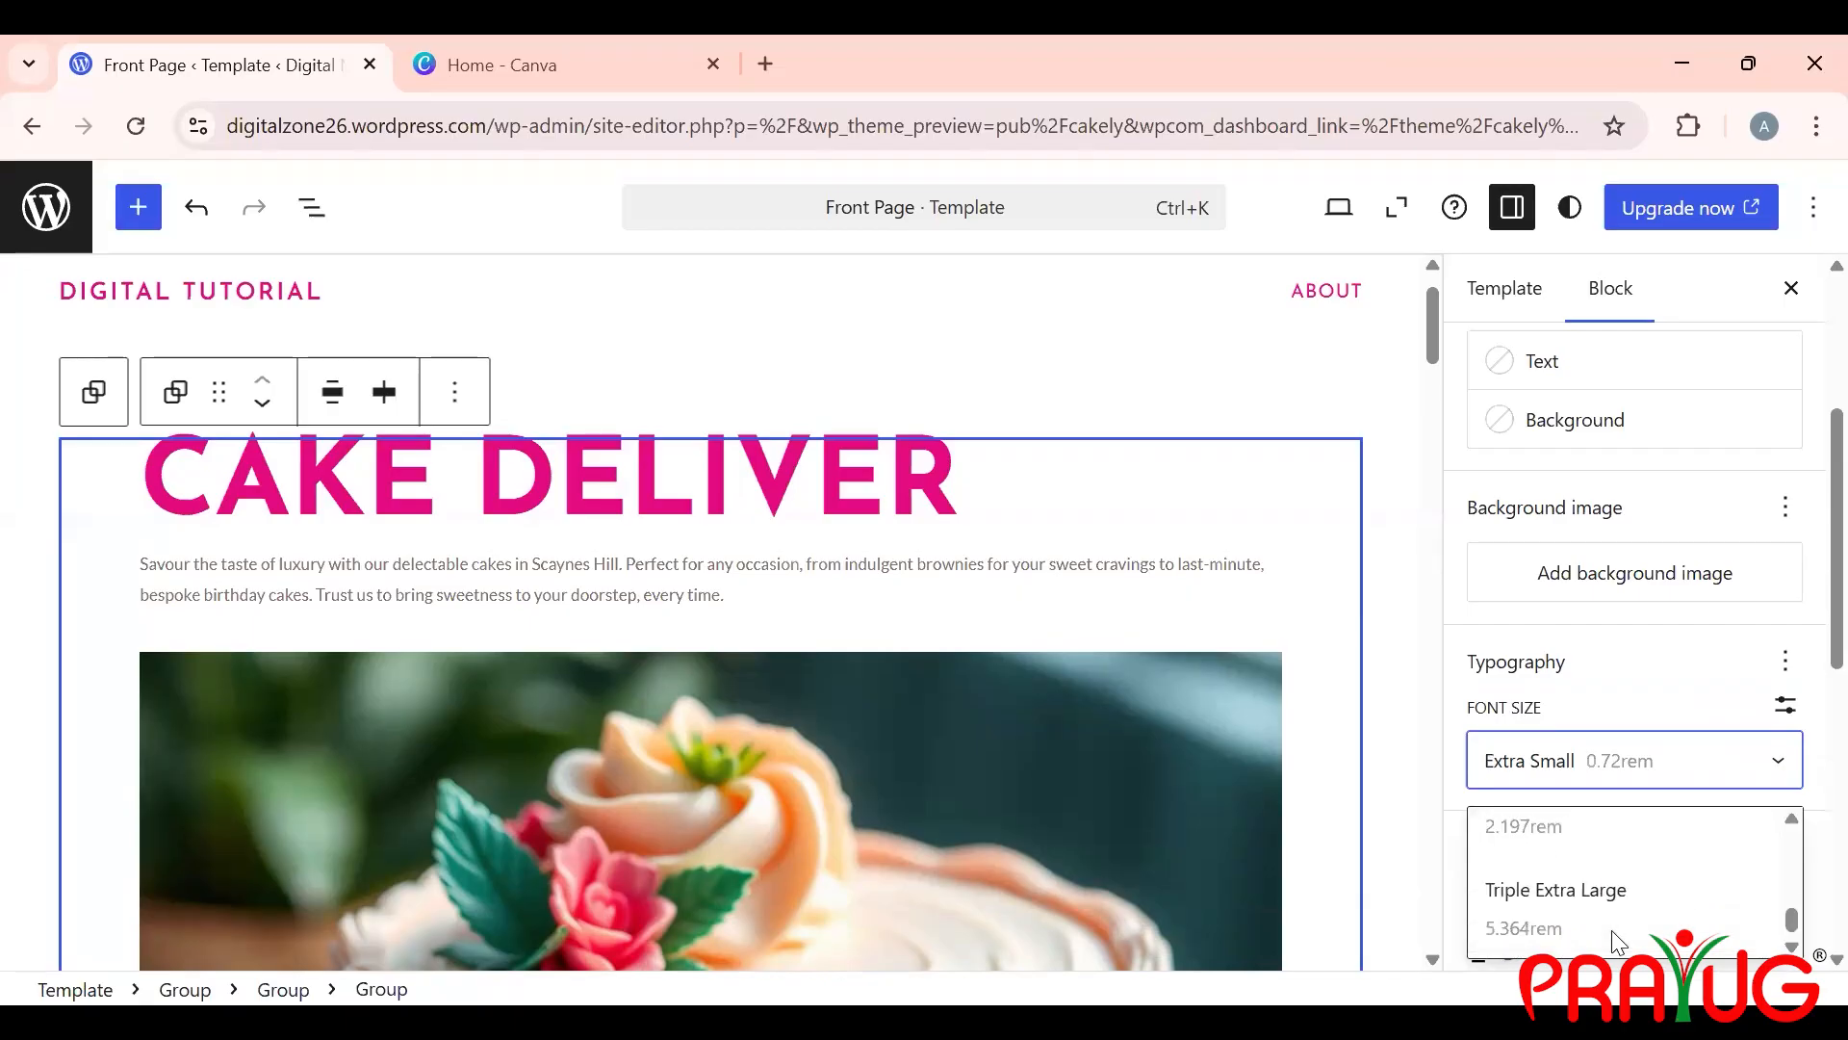
{"action": "scroll", "coordinate": [1616, 939], "scroll_direction": "up", "scroll_amount": 6}
{"action": "left_click", "coordinate": [1576, 826]}
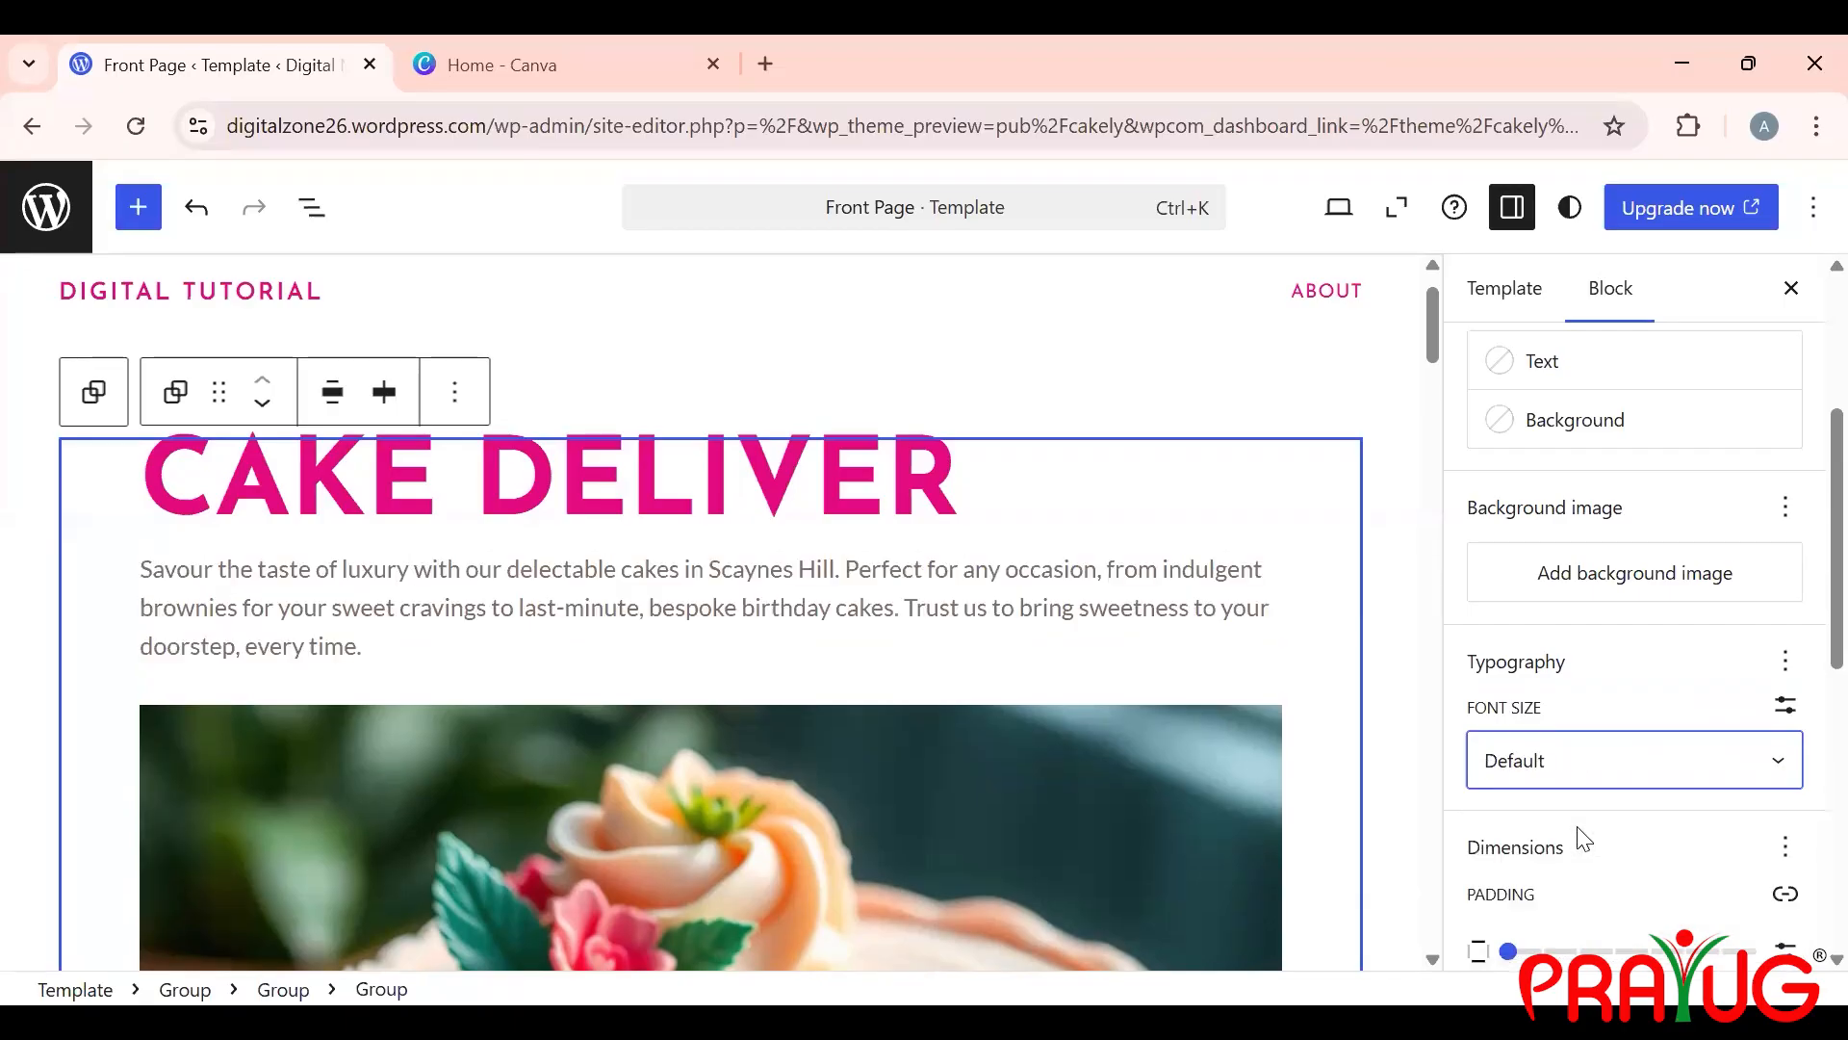
Step: Try Small and Medium vertical padding and Large horizontal padding on the Cake Deliver group, resetting each to None
{"action": "scroll", "coordinate": [1583, 839], "scroll_direction": "down", "scroll_amount": 2}
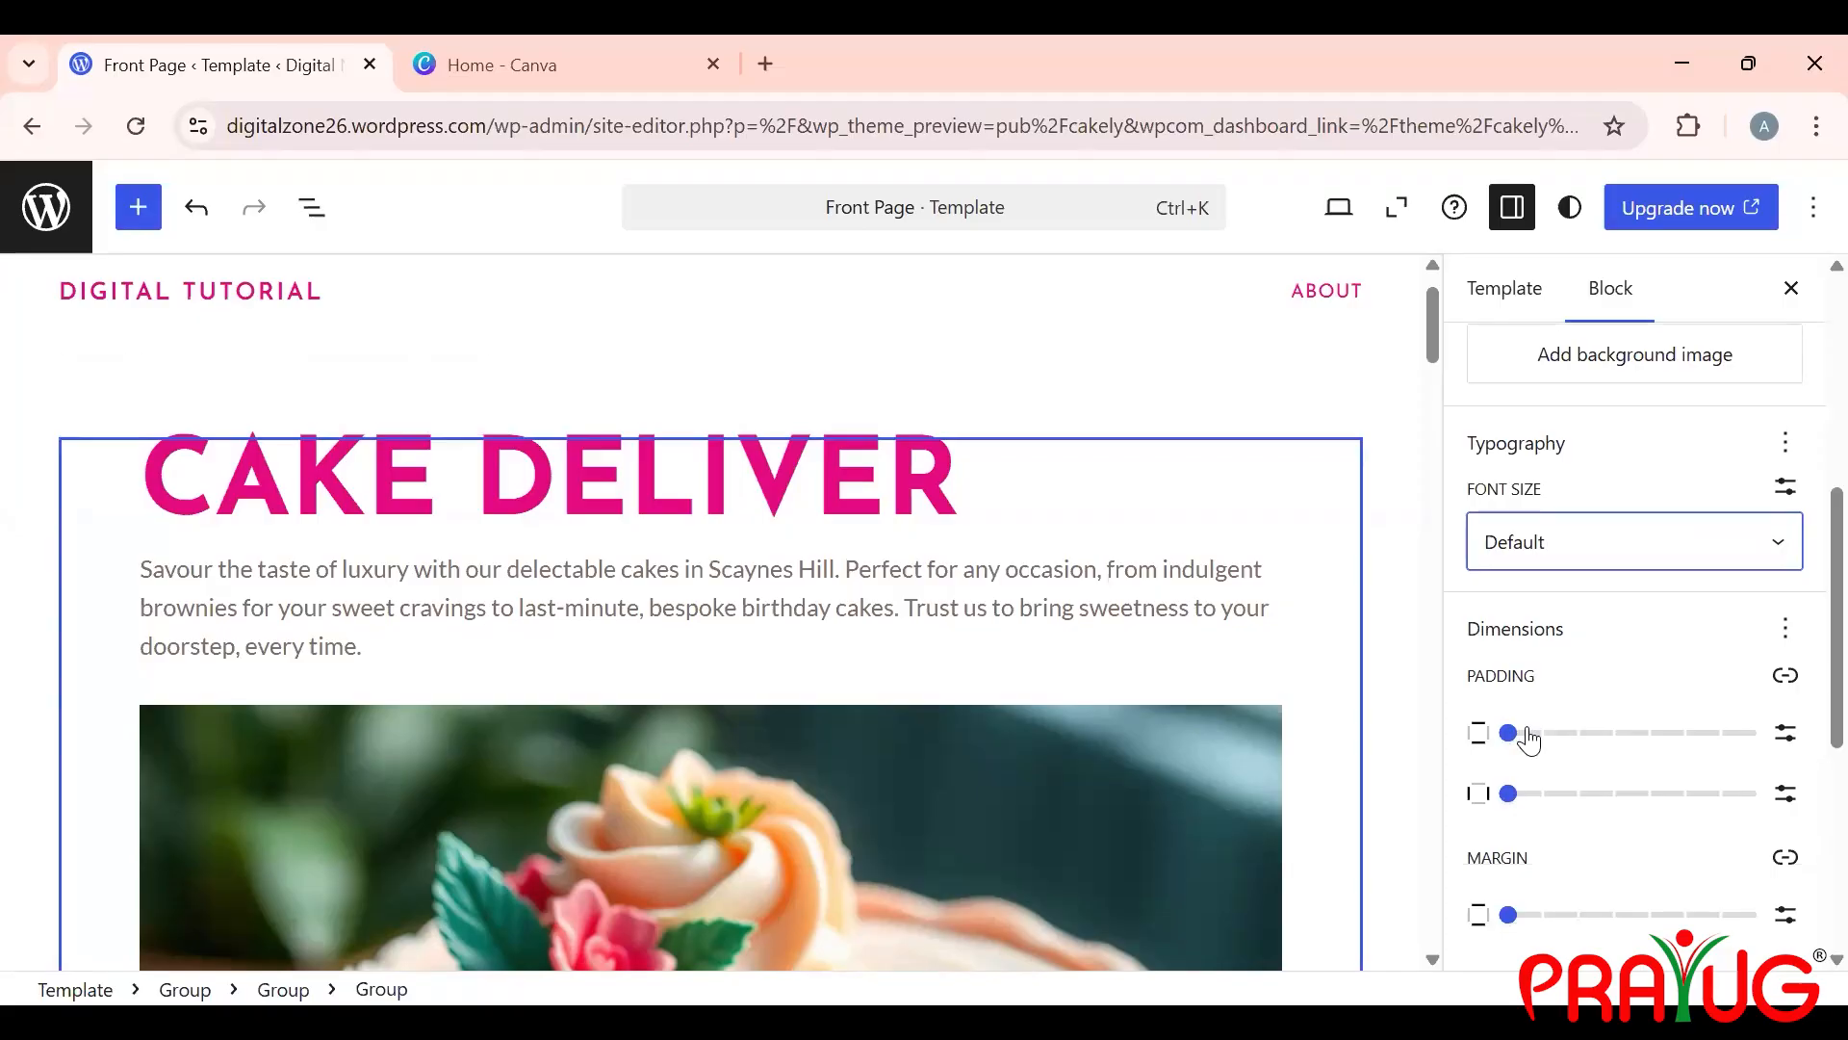
{"action": "left_click", "coordinate": [1614, 733]}
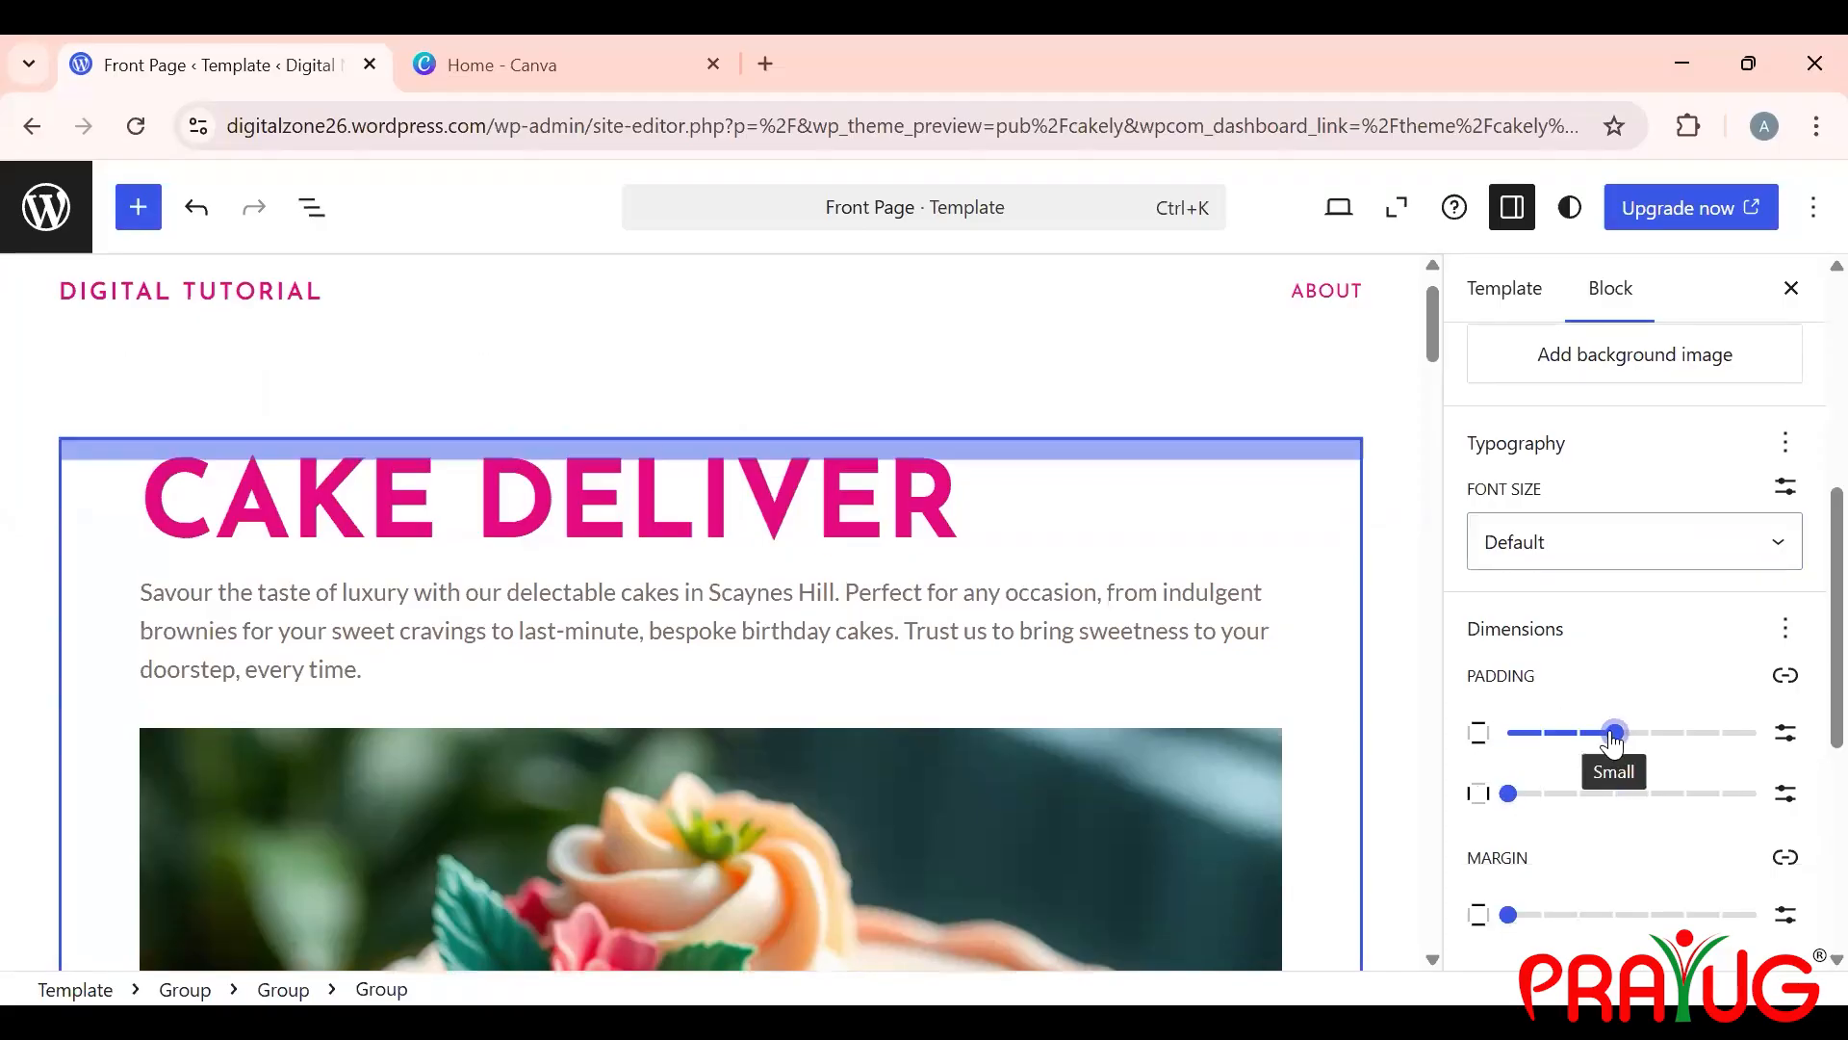
{"action": "left_click", "coordinate": [1651, 734]}
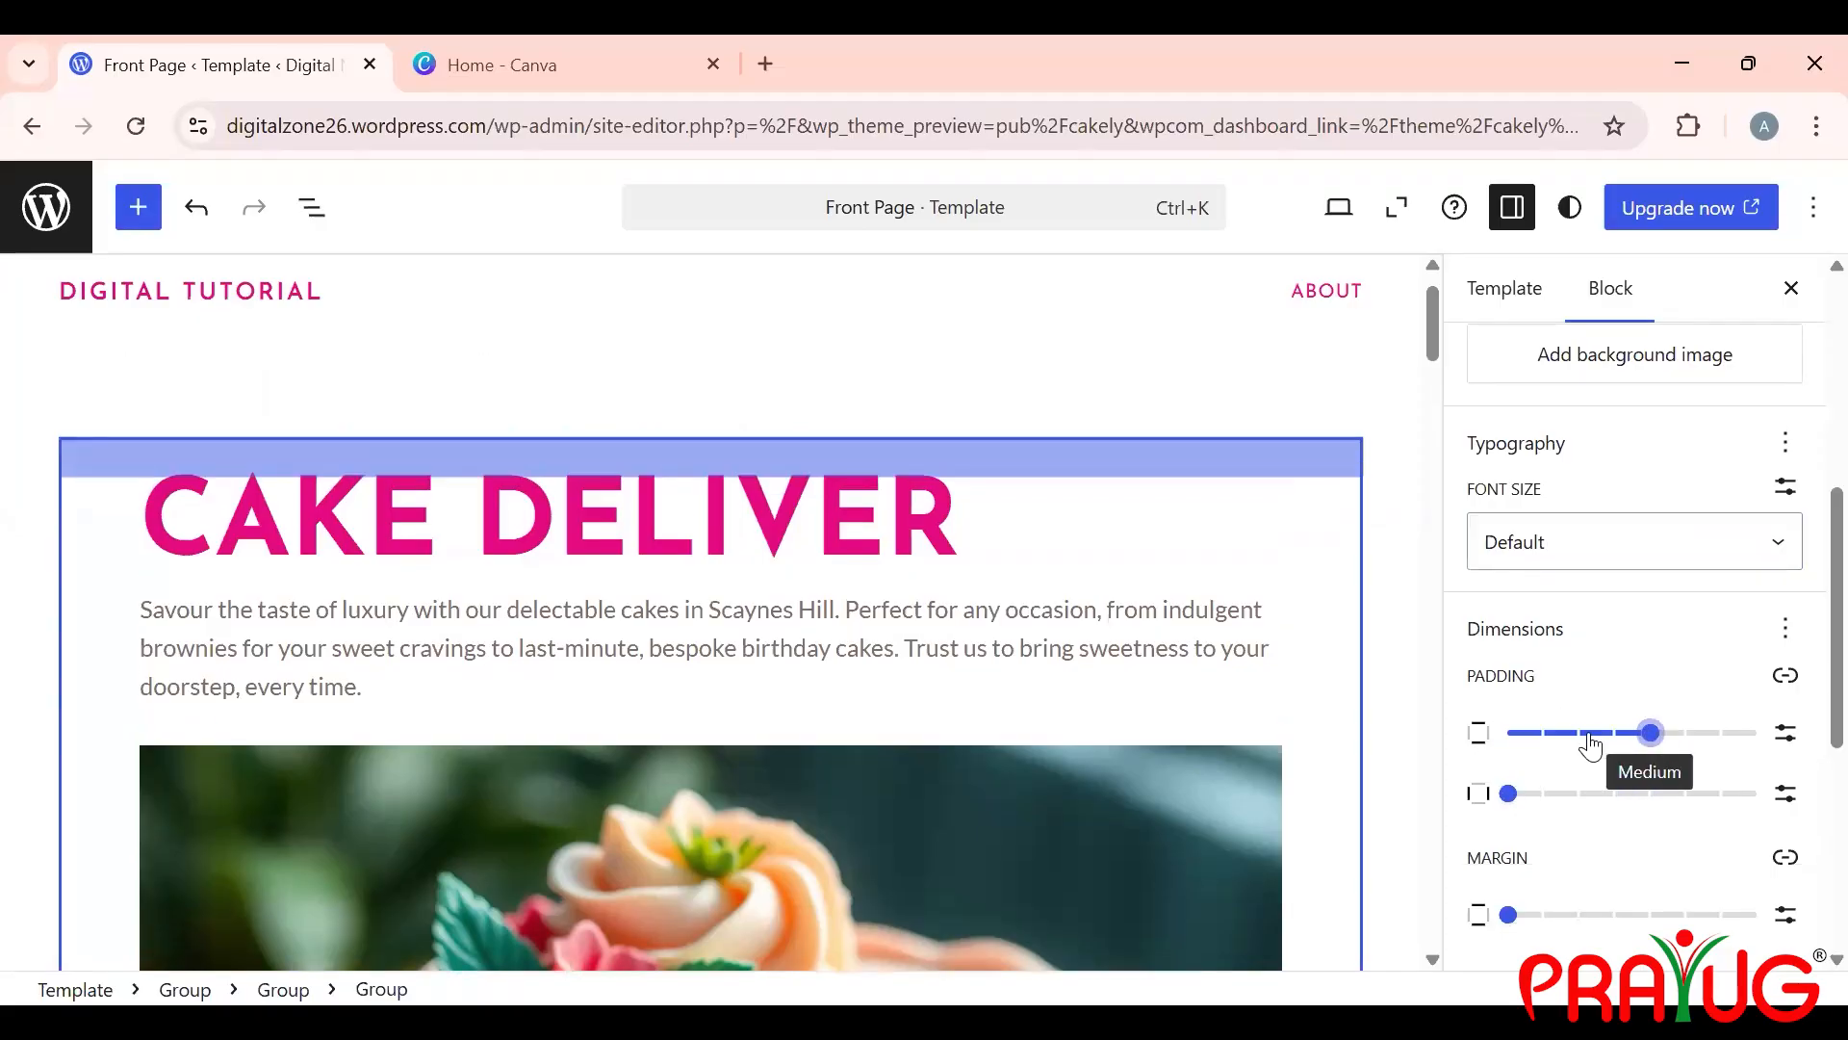
{"action": "left_click", "coordinate": [1509, 733]}
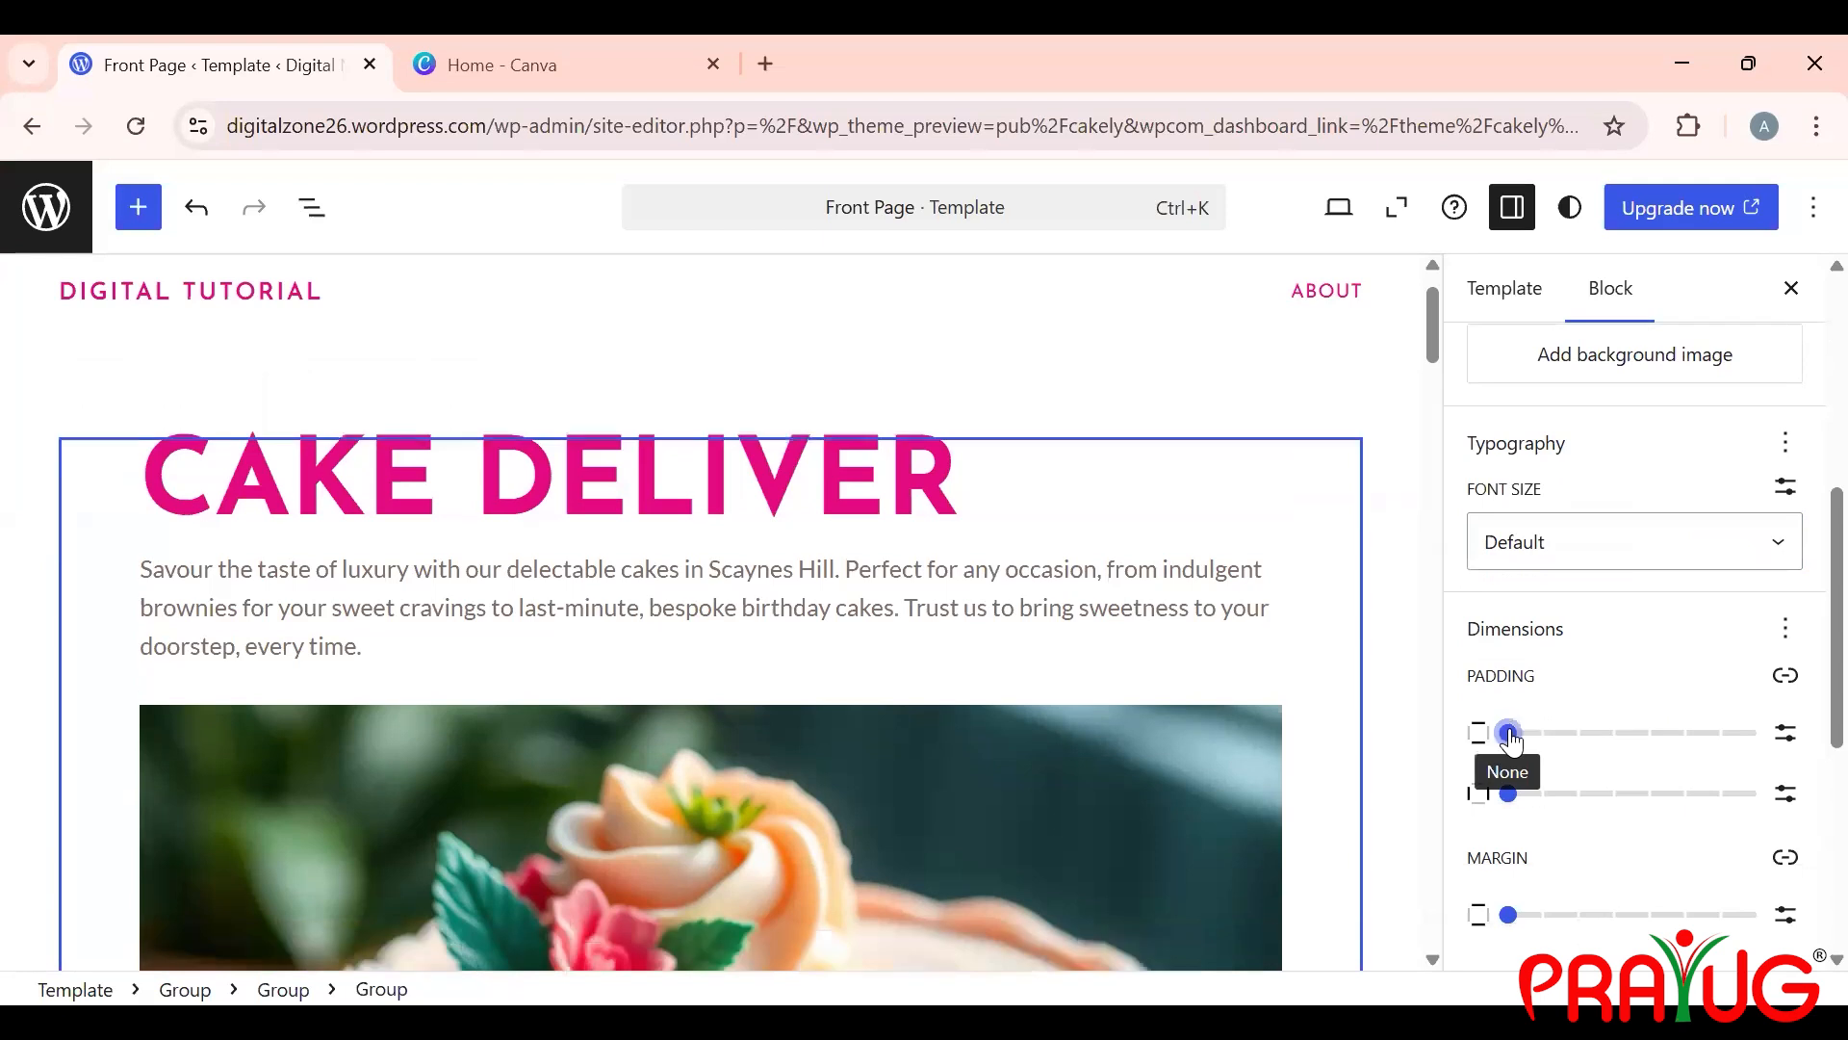
{"action": "left_click", "coordinate": [1611, 797]}
{"action": "left_click", "coordinate": [1686, 795]}
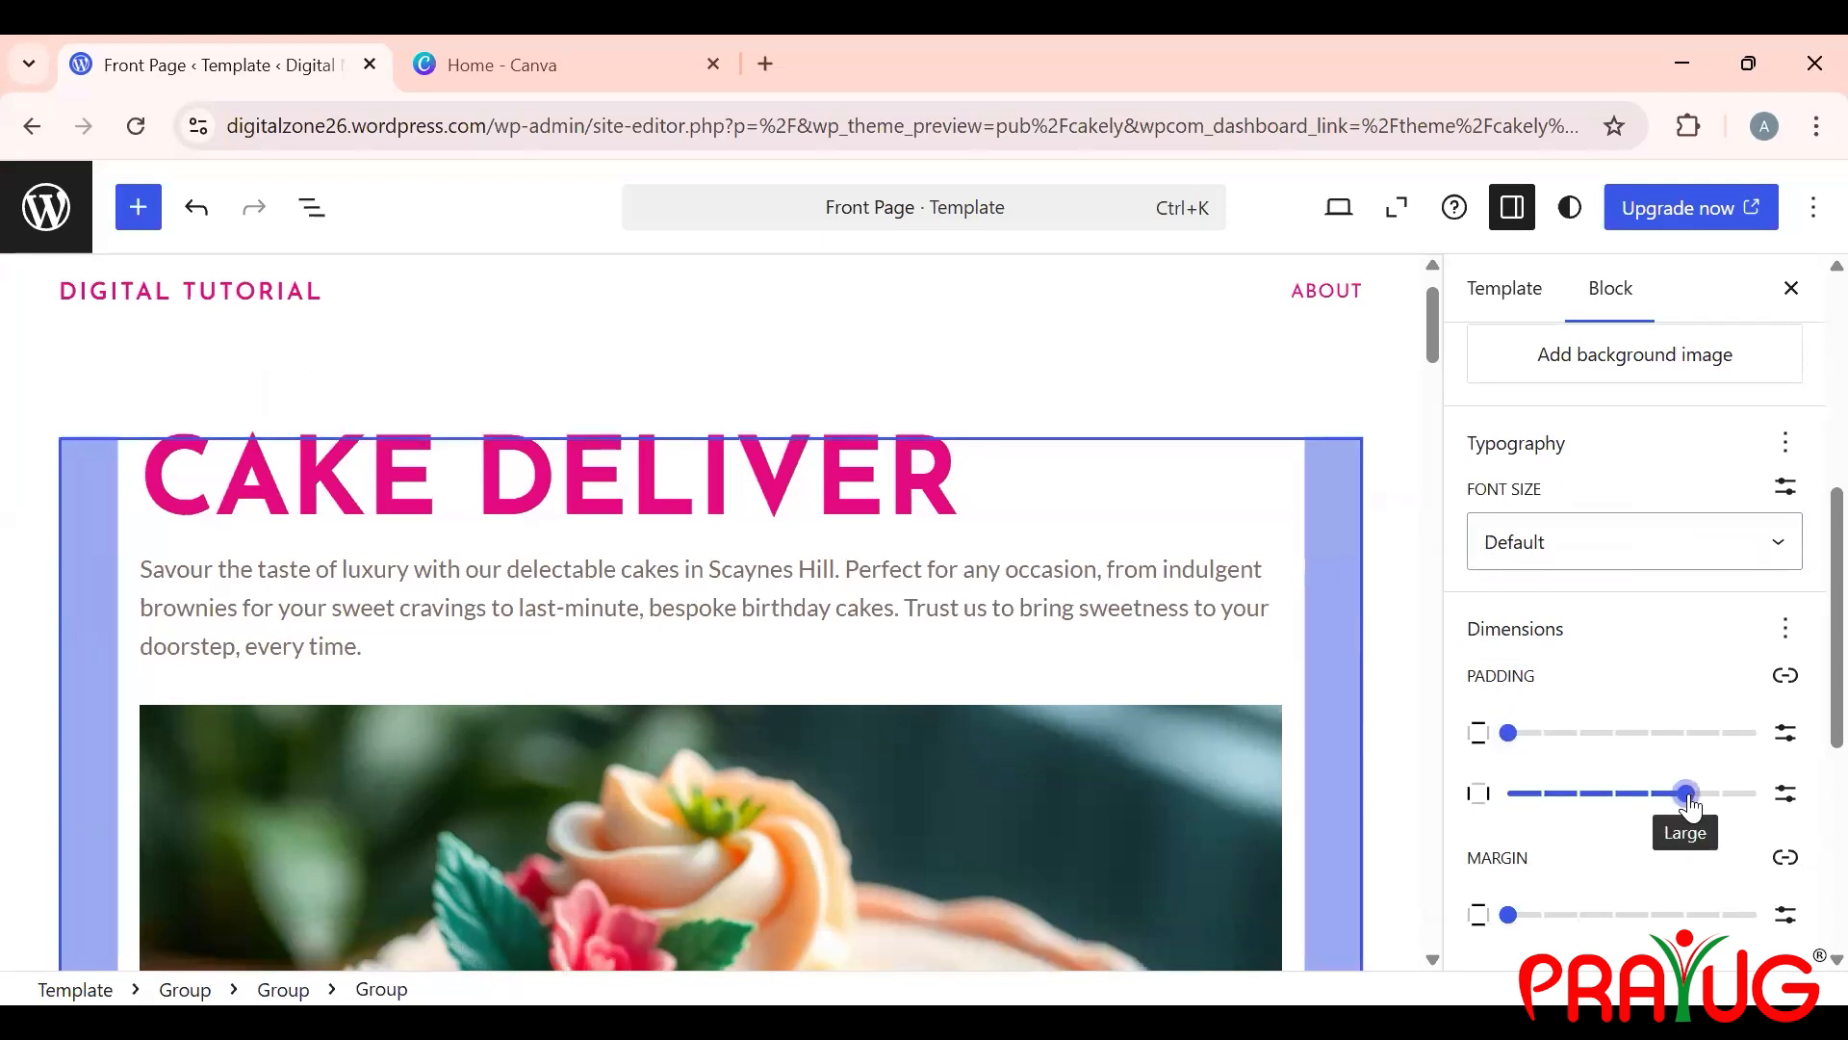
{"action": "left_click", "coordinate": [1511, 795]}
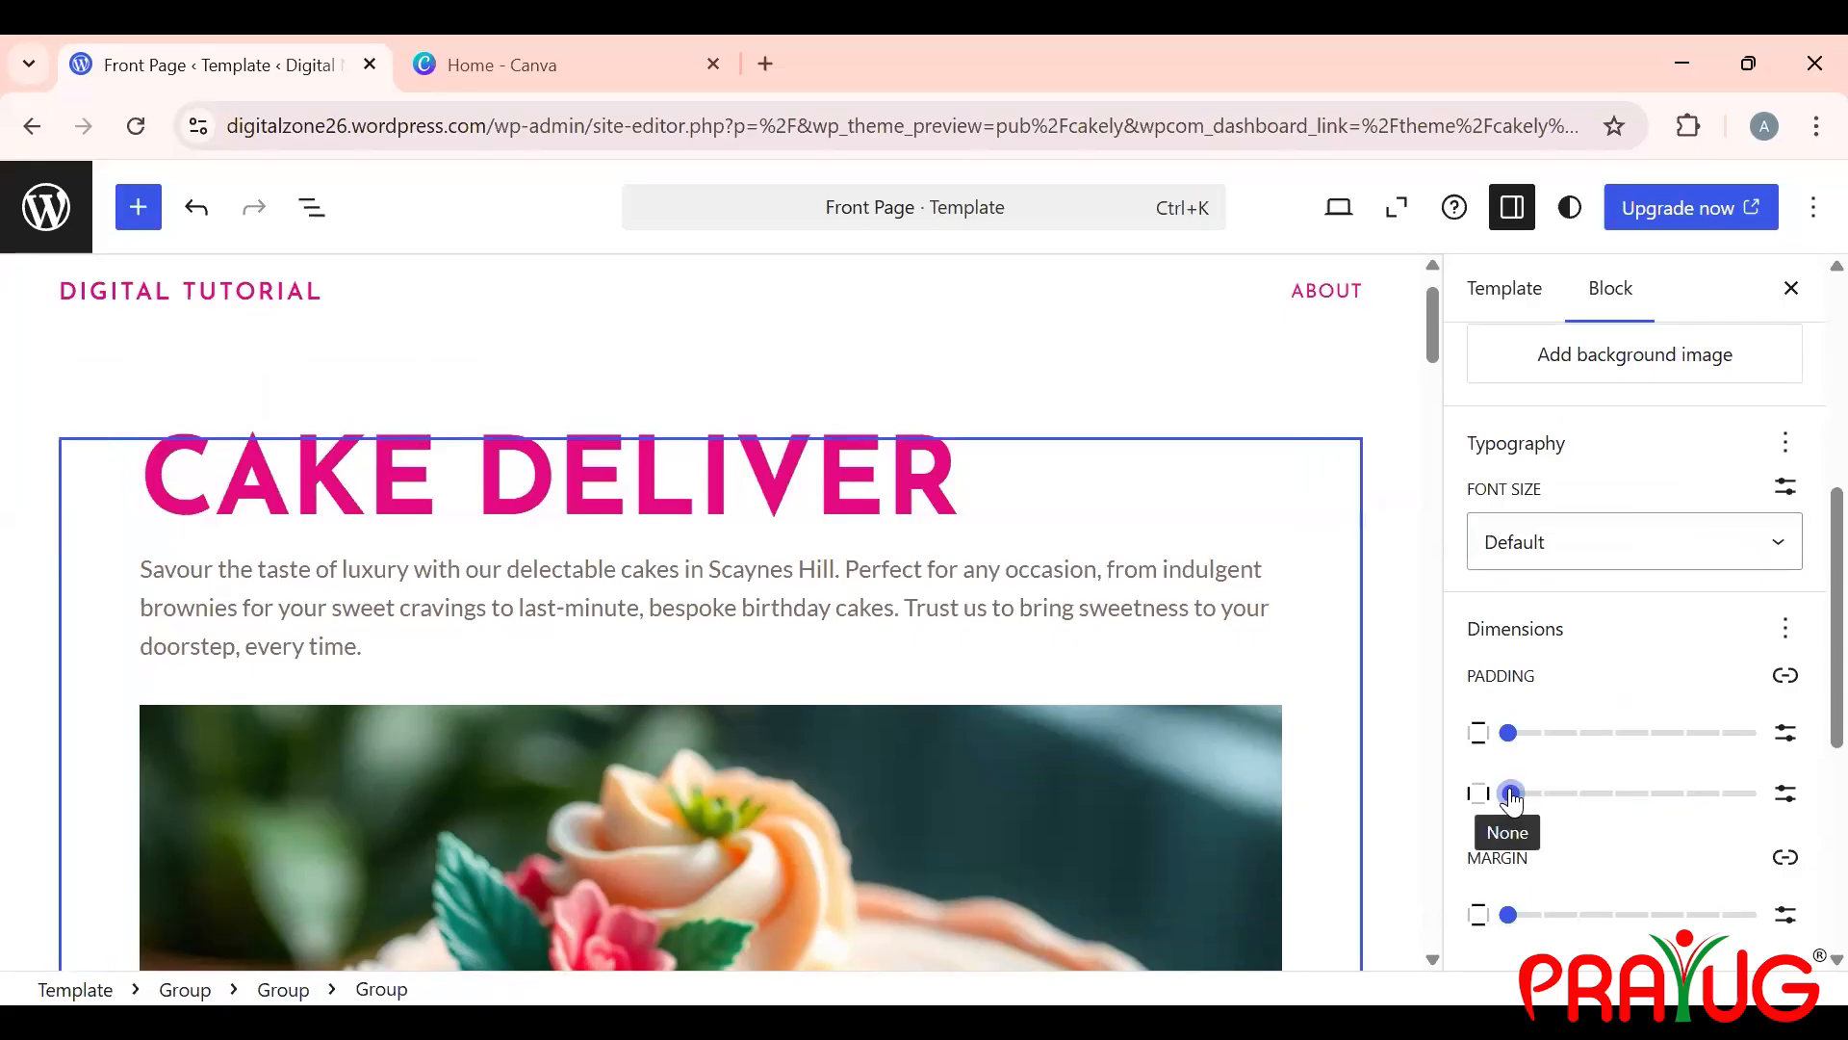
Step: Try a Double Extra Small vertical margin on the Cake Deliver group and raise it to Large
{"action": "scroll", "coordinate": [1510, 797], "scroll_direction": "down", "scroll_amount": 3}
{"action": "scroll", "coordinate": [1586, 539], "scroll_direction": "down", "scroll_amount": 2}
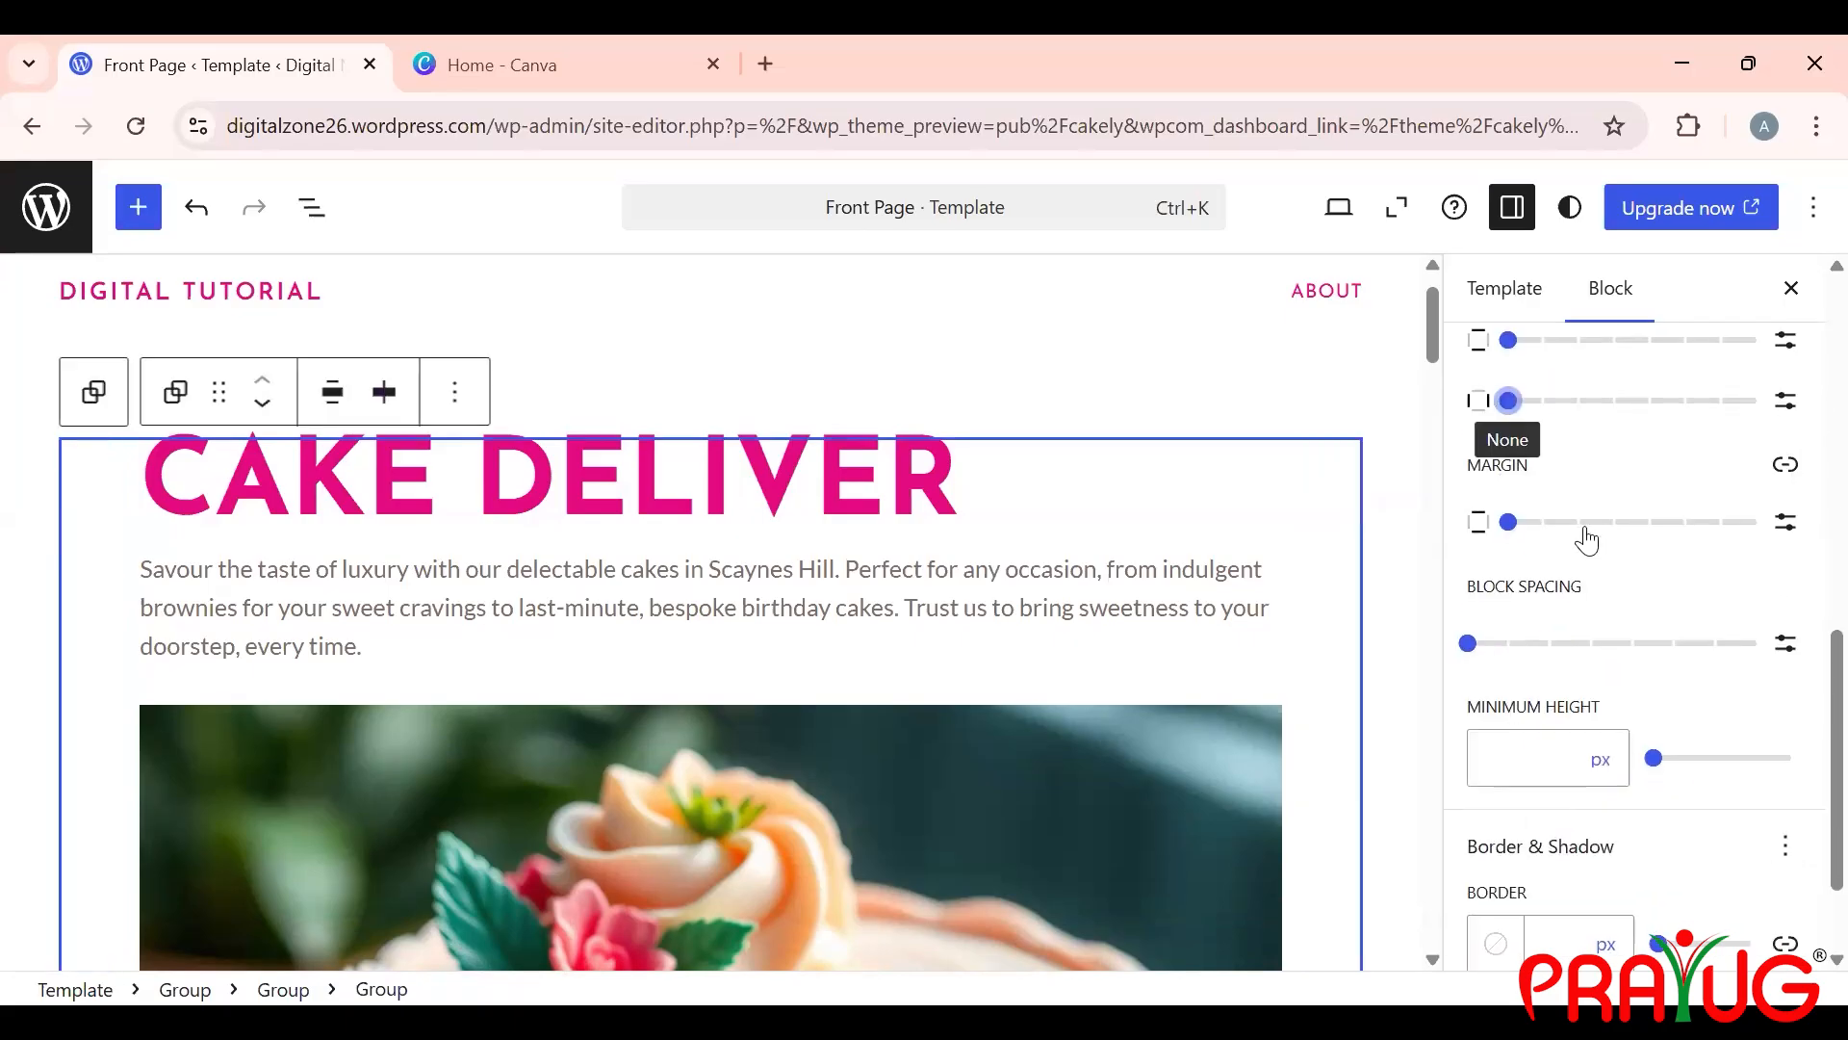
{"action": "left_click", "coordinate": [1551, 521]}
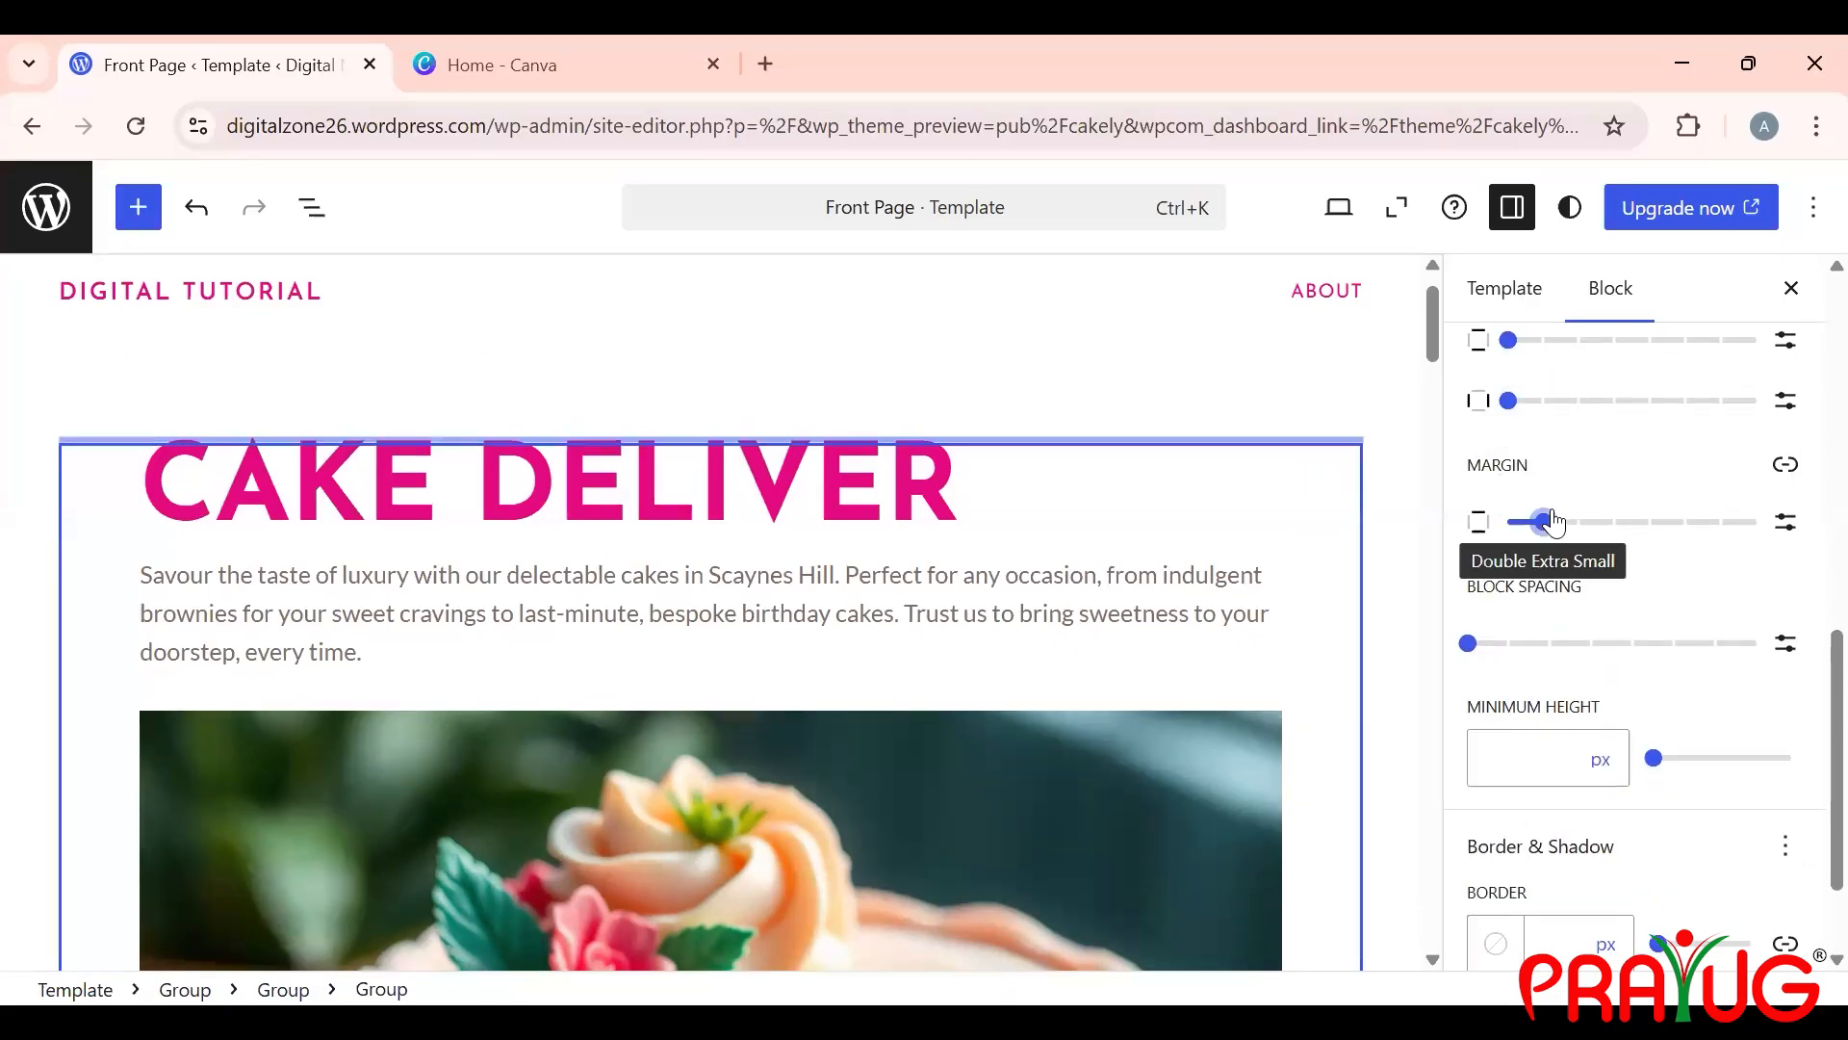
{"action": "left_click", "coordinate": [1684, 520]}
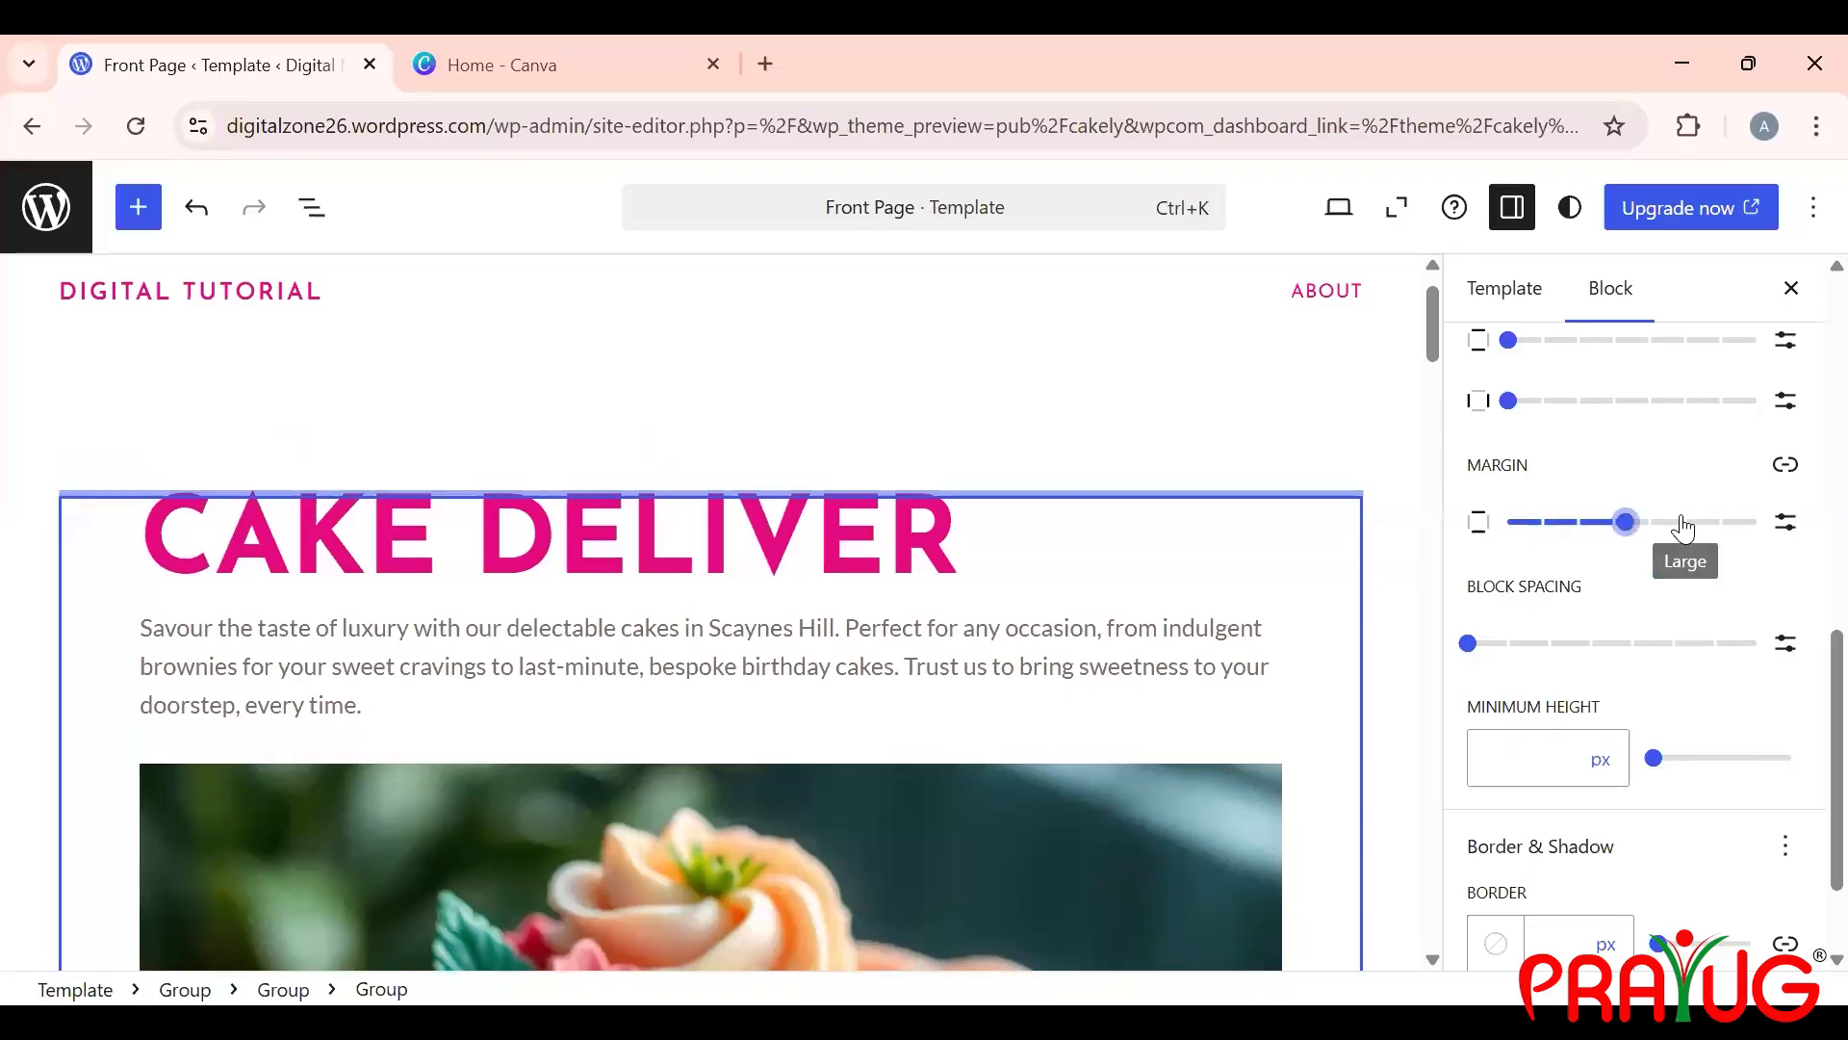
Step: Reset the Cake Deliver group's vertical margin to None and try Small, Large and Double Extra Large block spacing, returning it to None
{"action": "left_click", "coordinate": [1510, 522]}
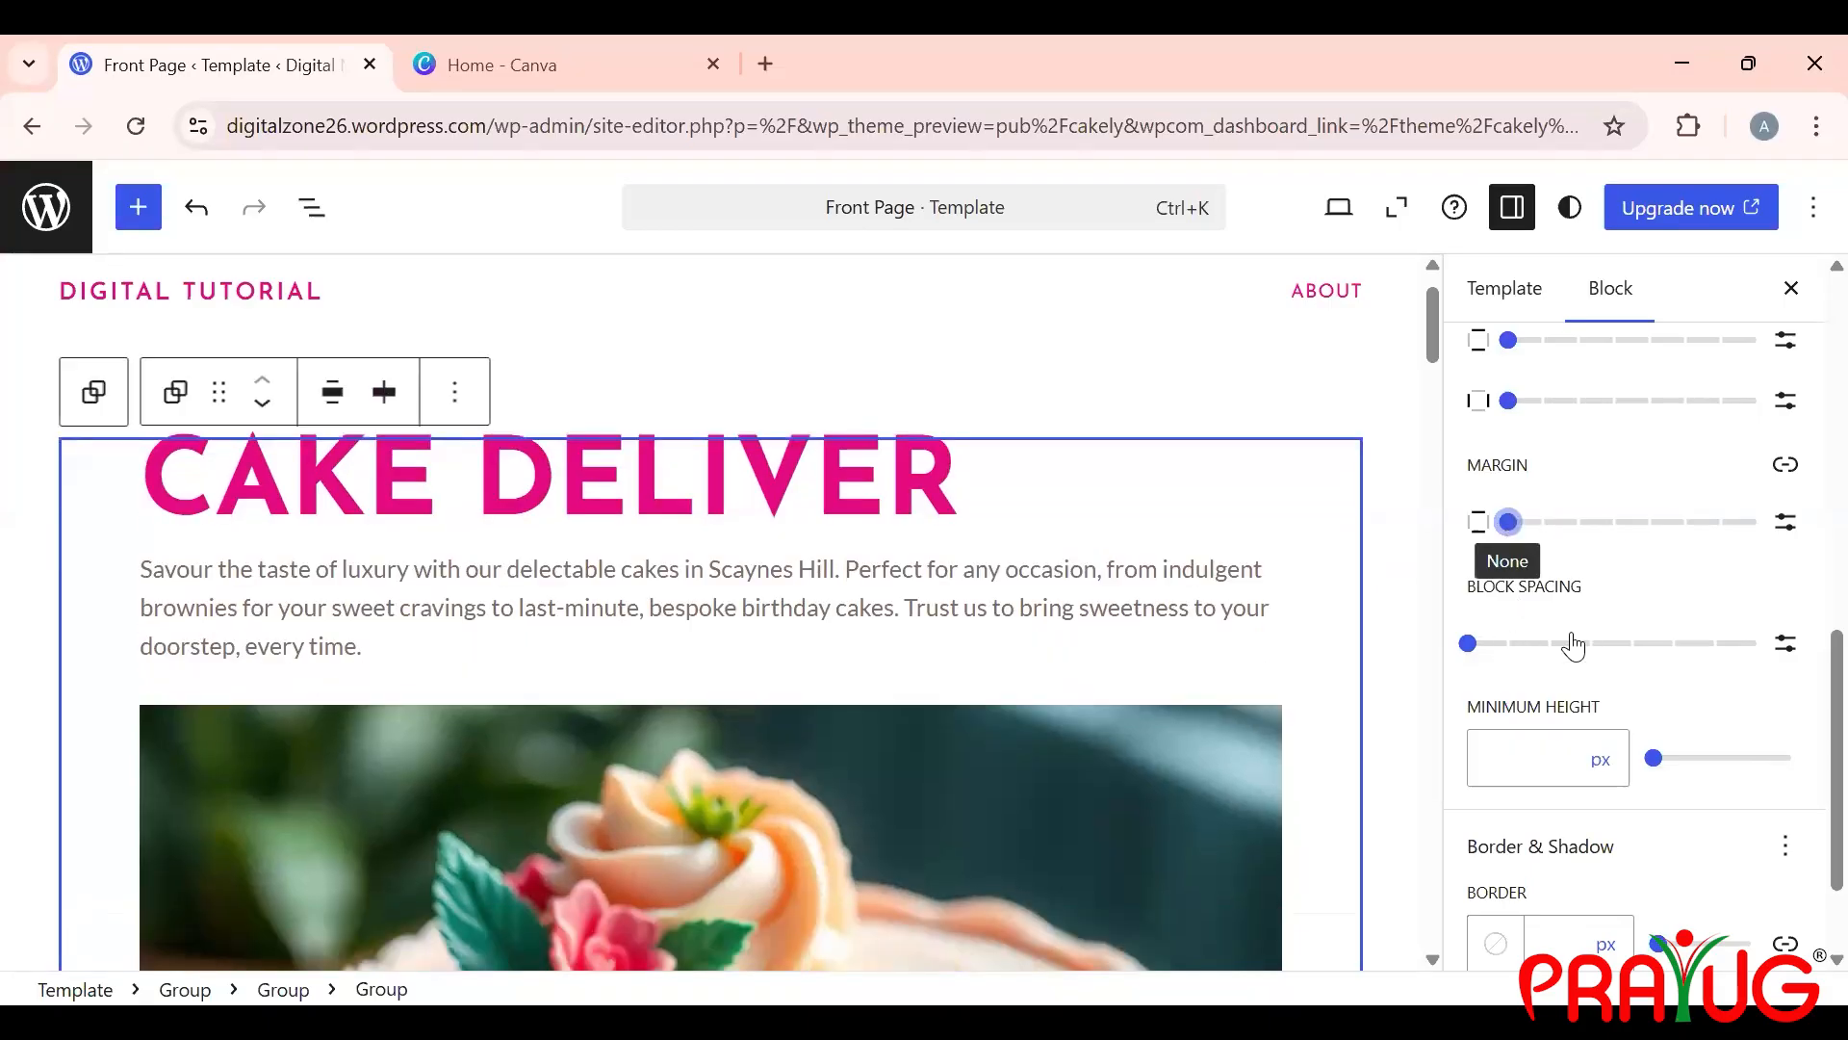
{"action": "left_click", "coordinate": [1614, 653]}
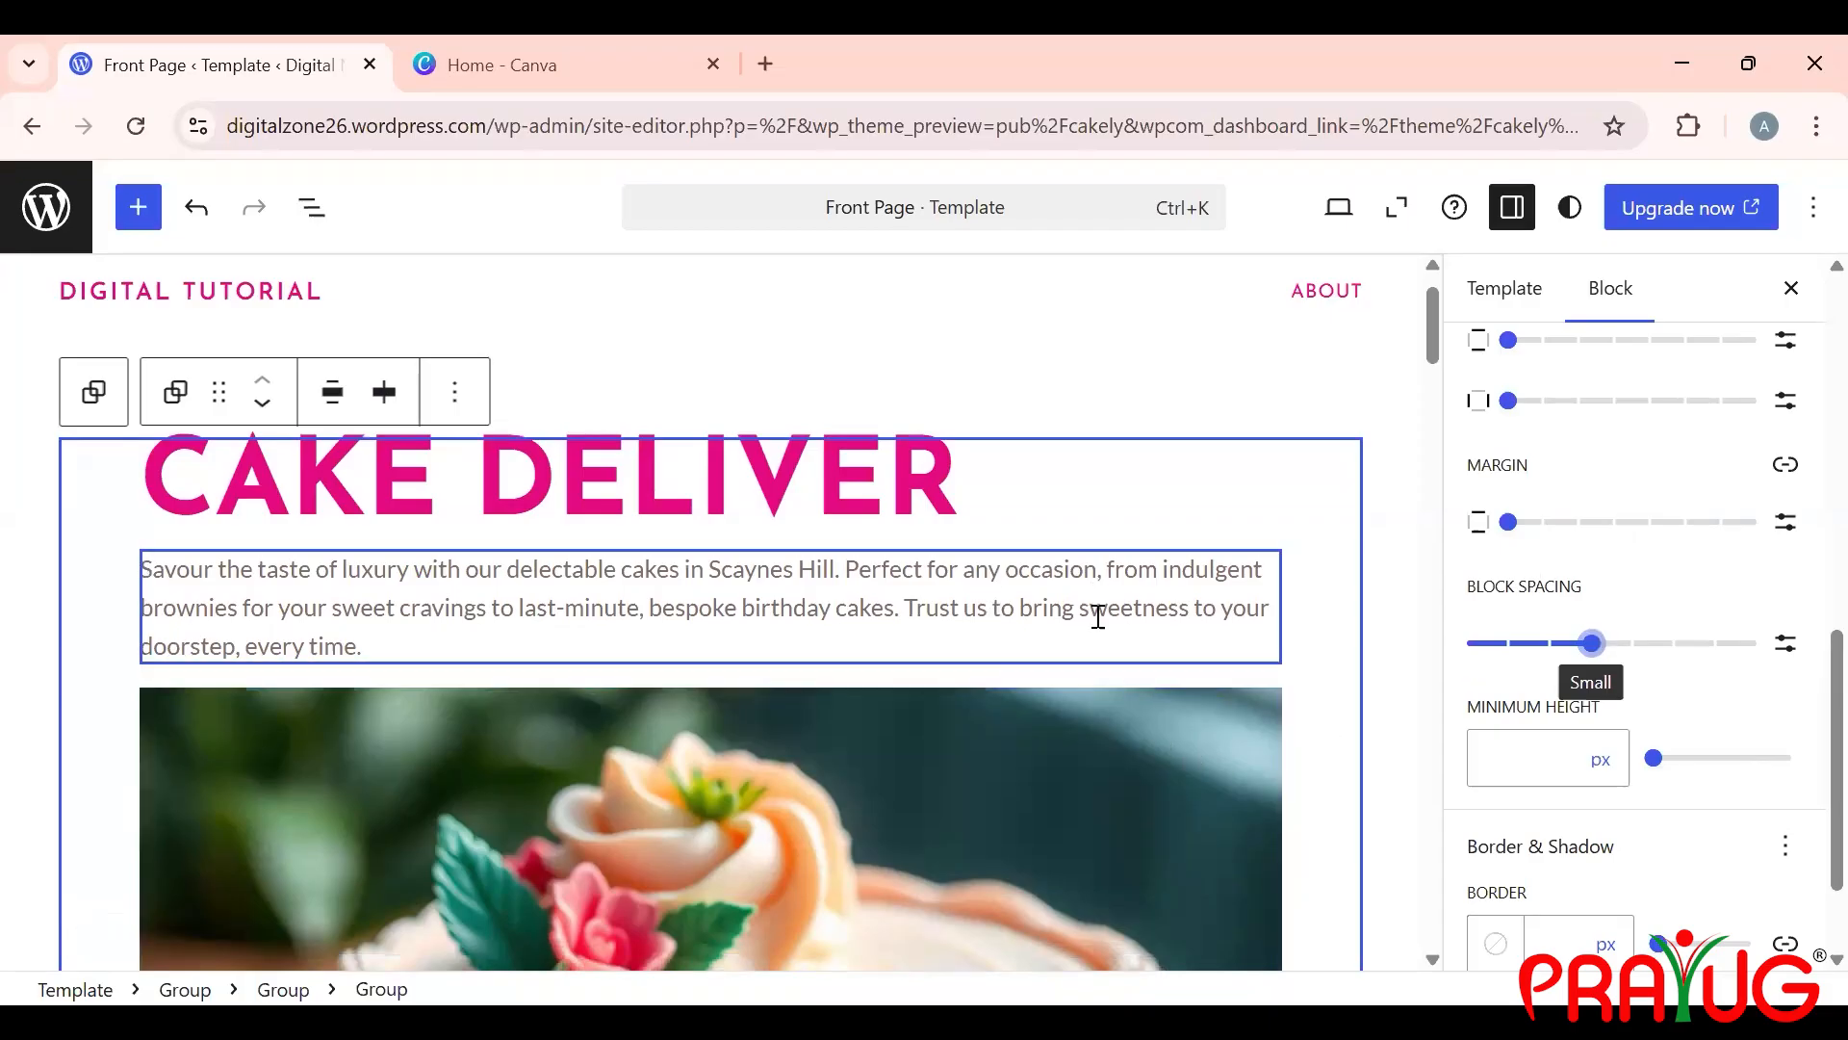
{"action": "left_click", "coordinate": [1682, 643]}
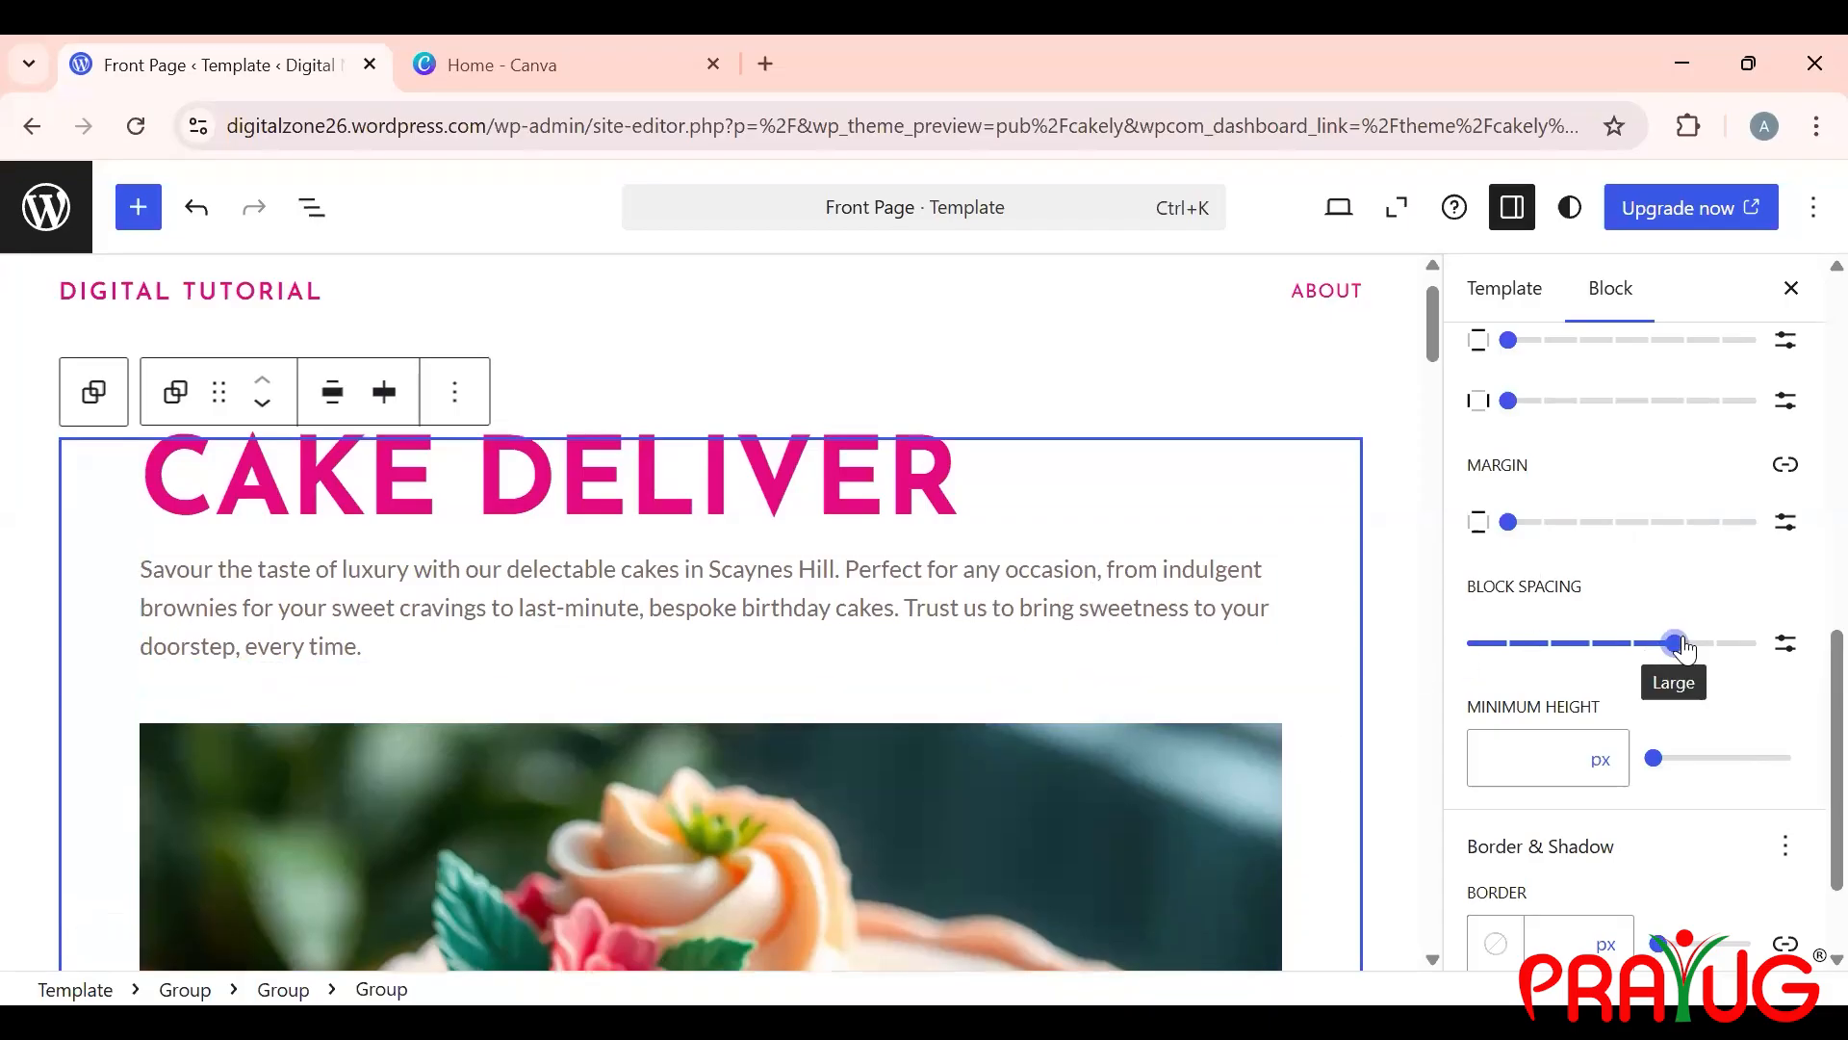
{"action": "left_click", "coordinate": [1747, 644]}
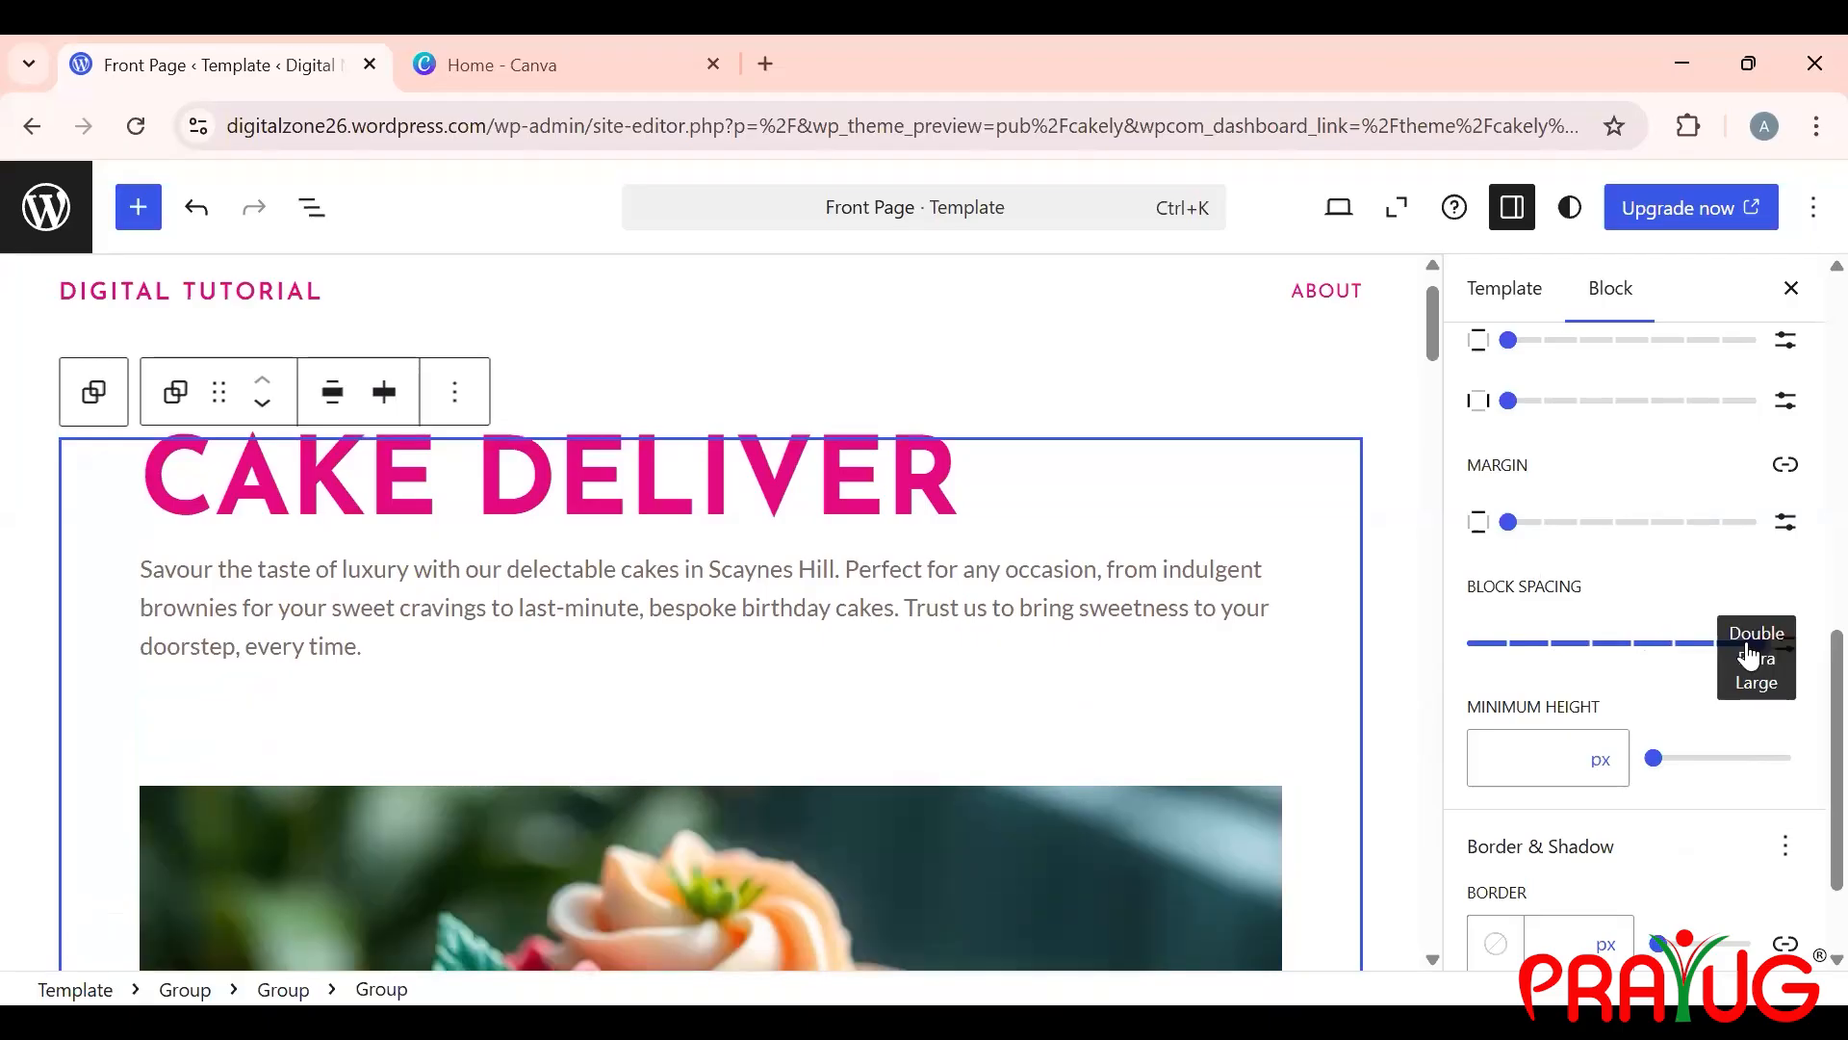
{"action": "left_click", "coordinate": [1474, 643]}
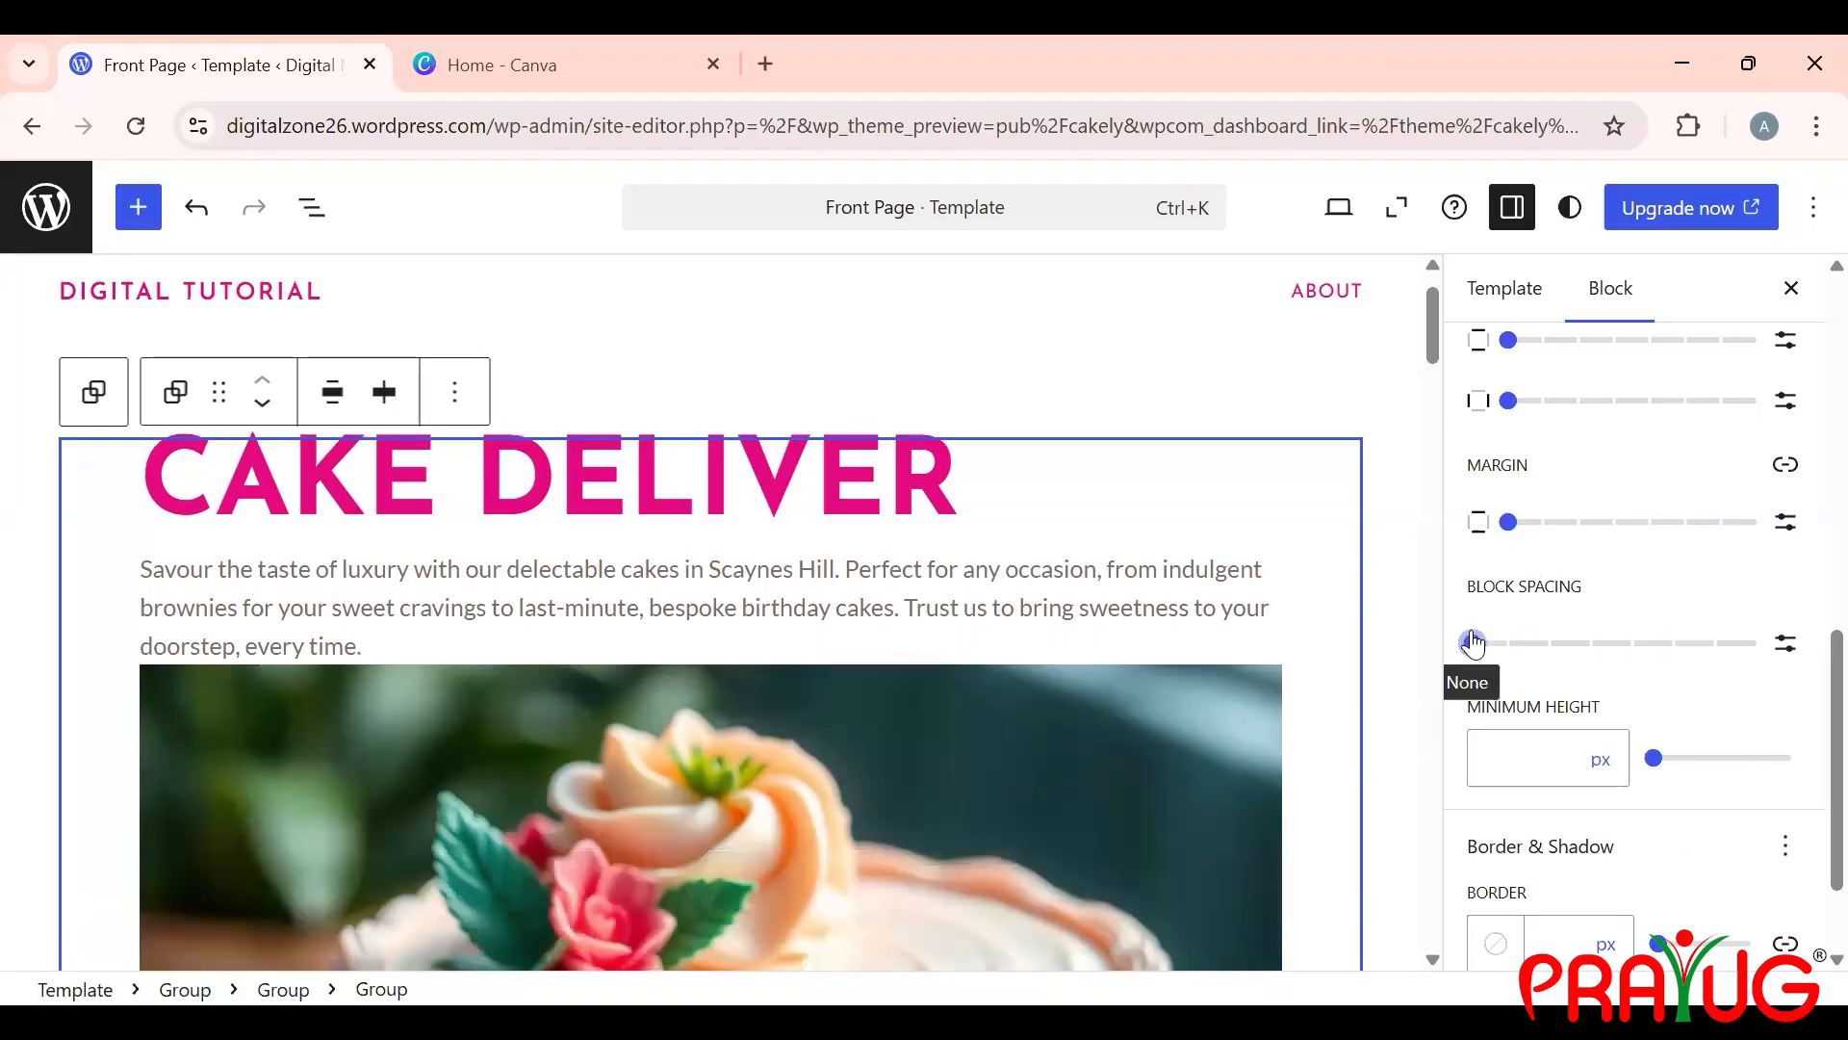
Step: Try a 55 px minimum height on the Cake Deliver group and clear it, and try a 58 px border, returning it to 0
{"action": "left_click", "coordinate": [1530, 753]}
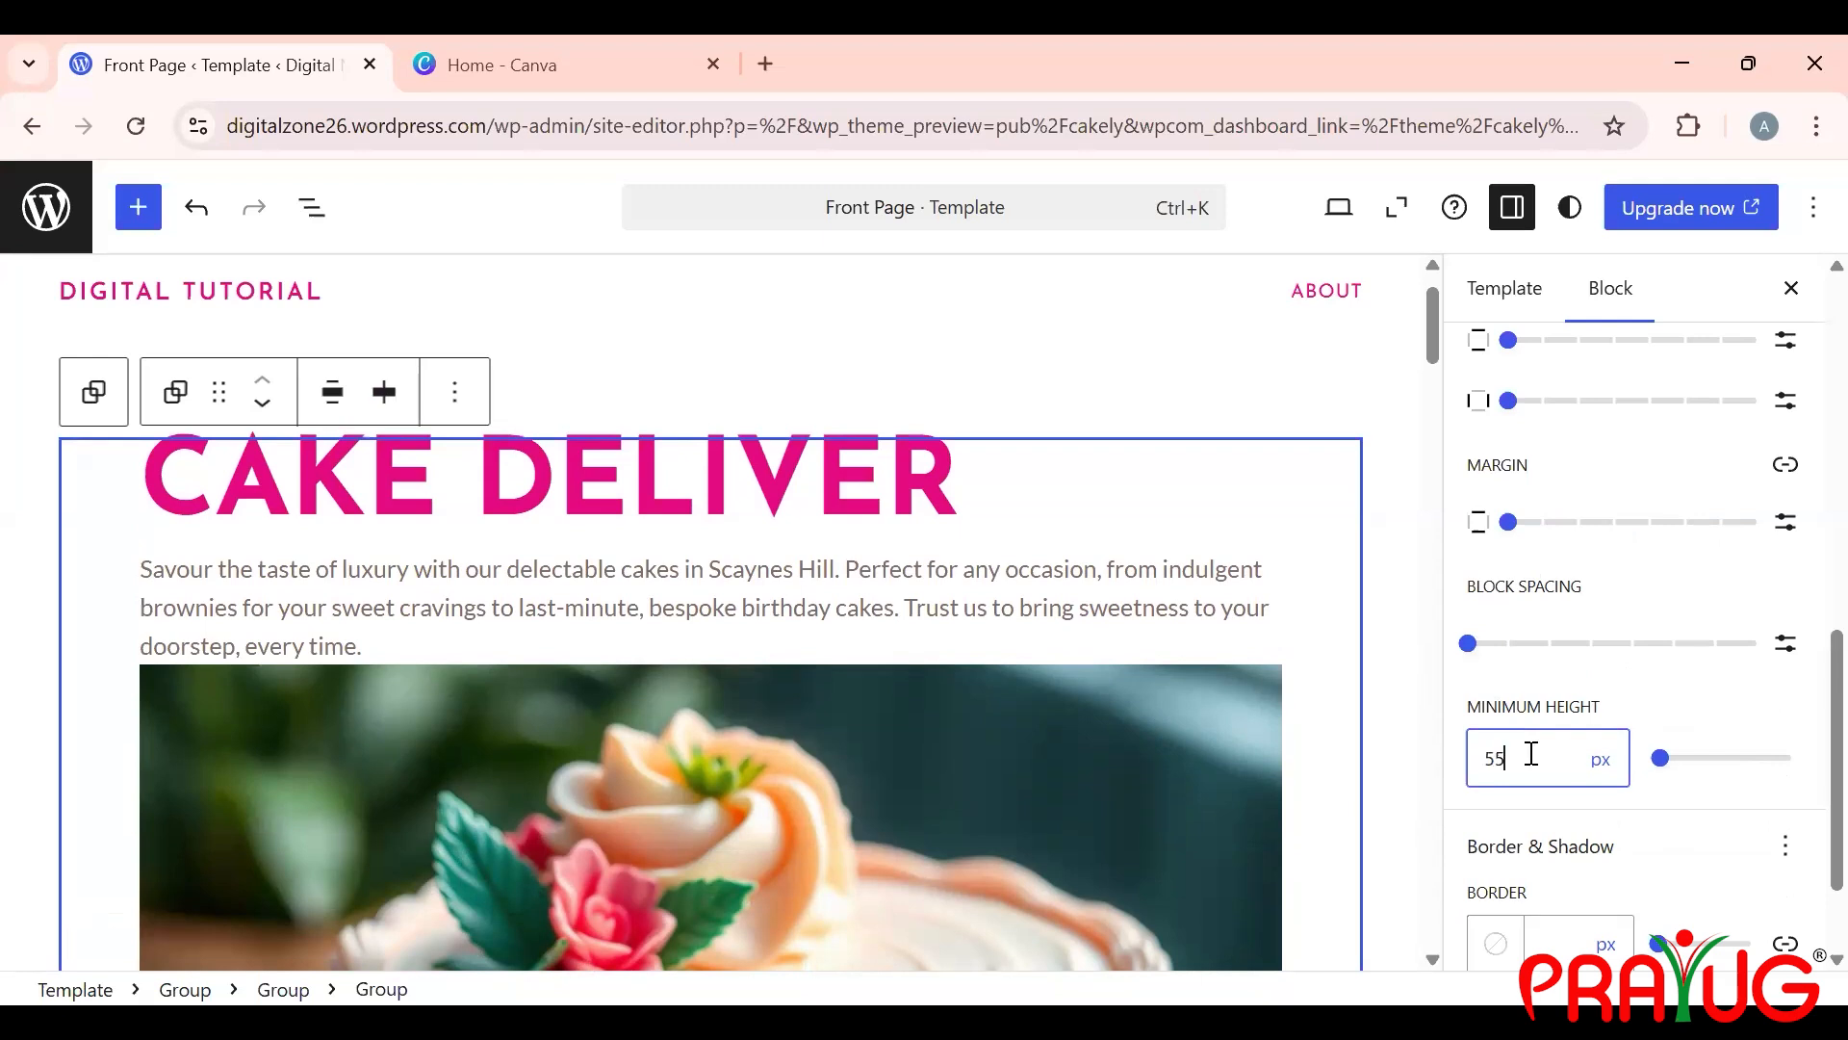
{"action": "scroll", "coordinate": [1530, 754], "scroll_direction": "down", "scroll_amount": 2}
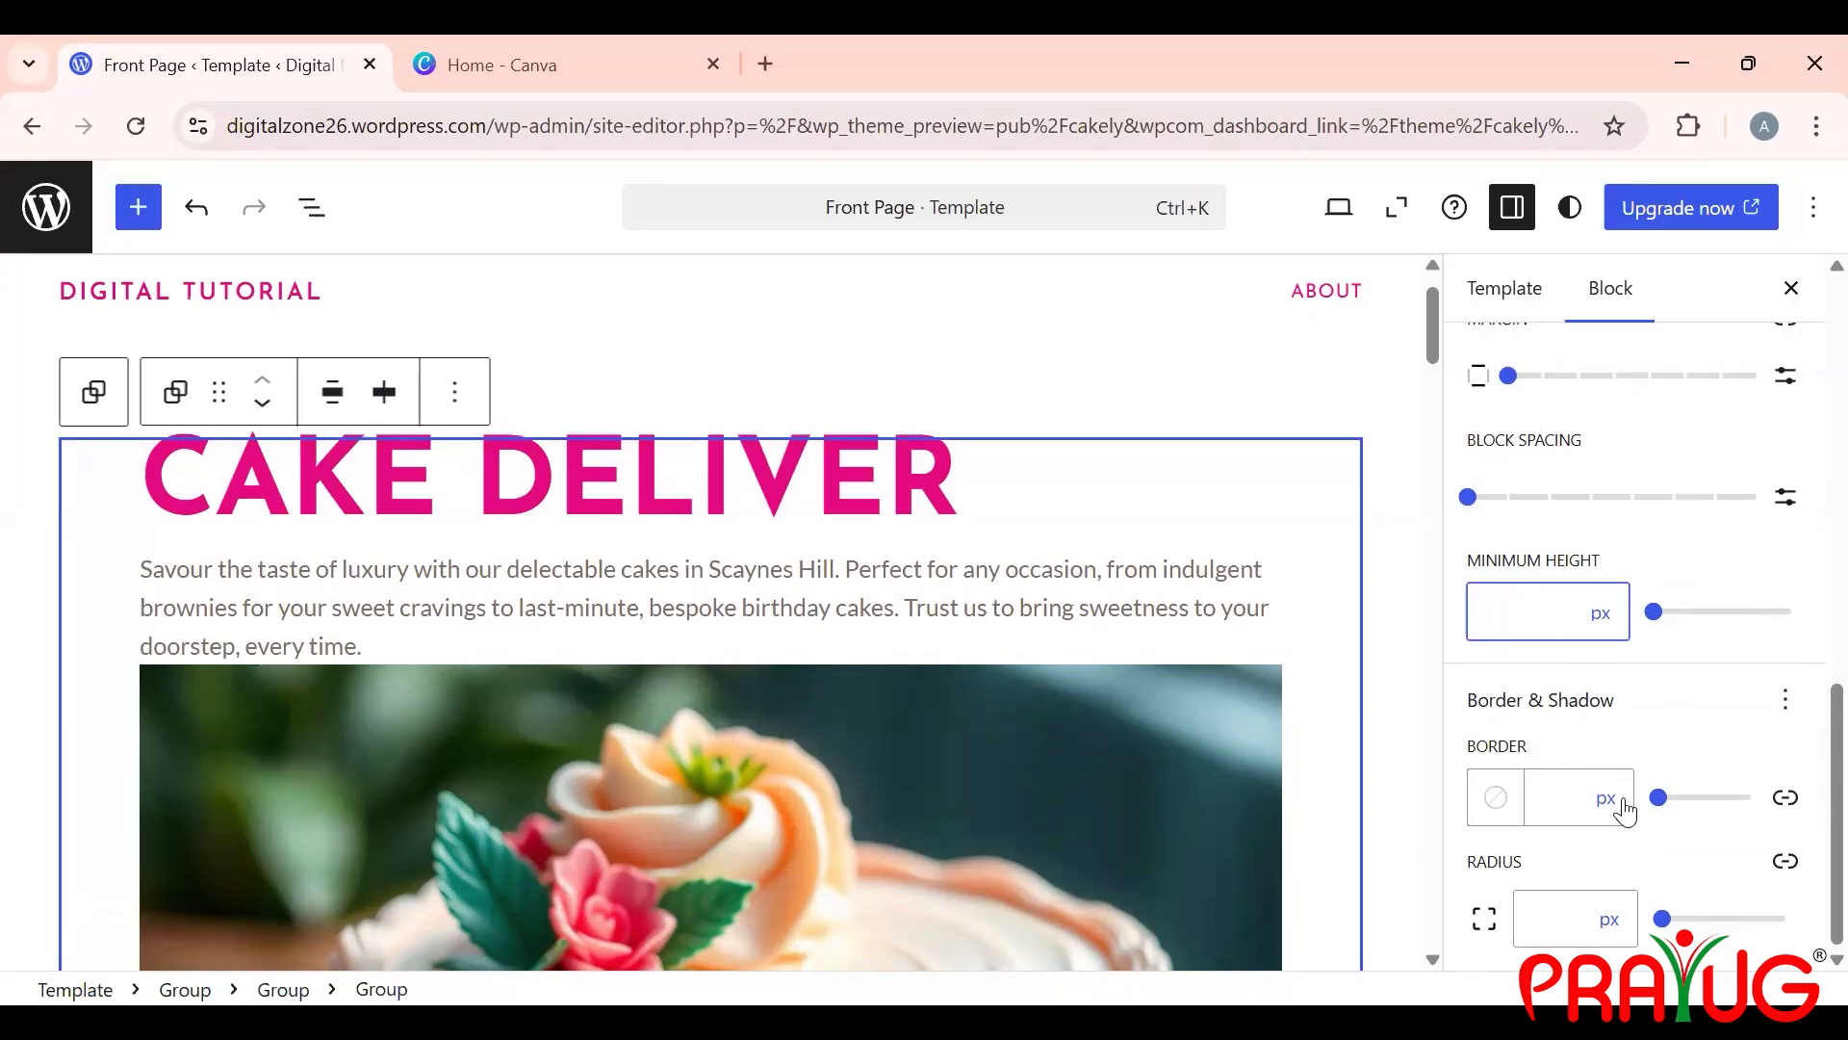
{"action": "left_click_drag", "start_coordinate": [1676, 812], "coordinate": [1714, 814]}
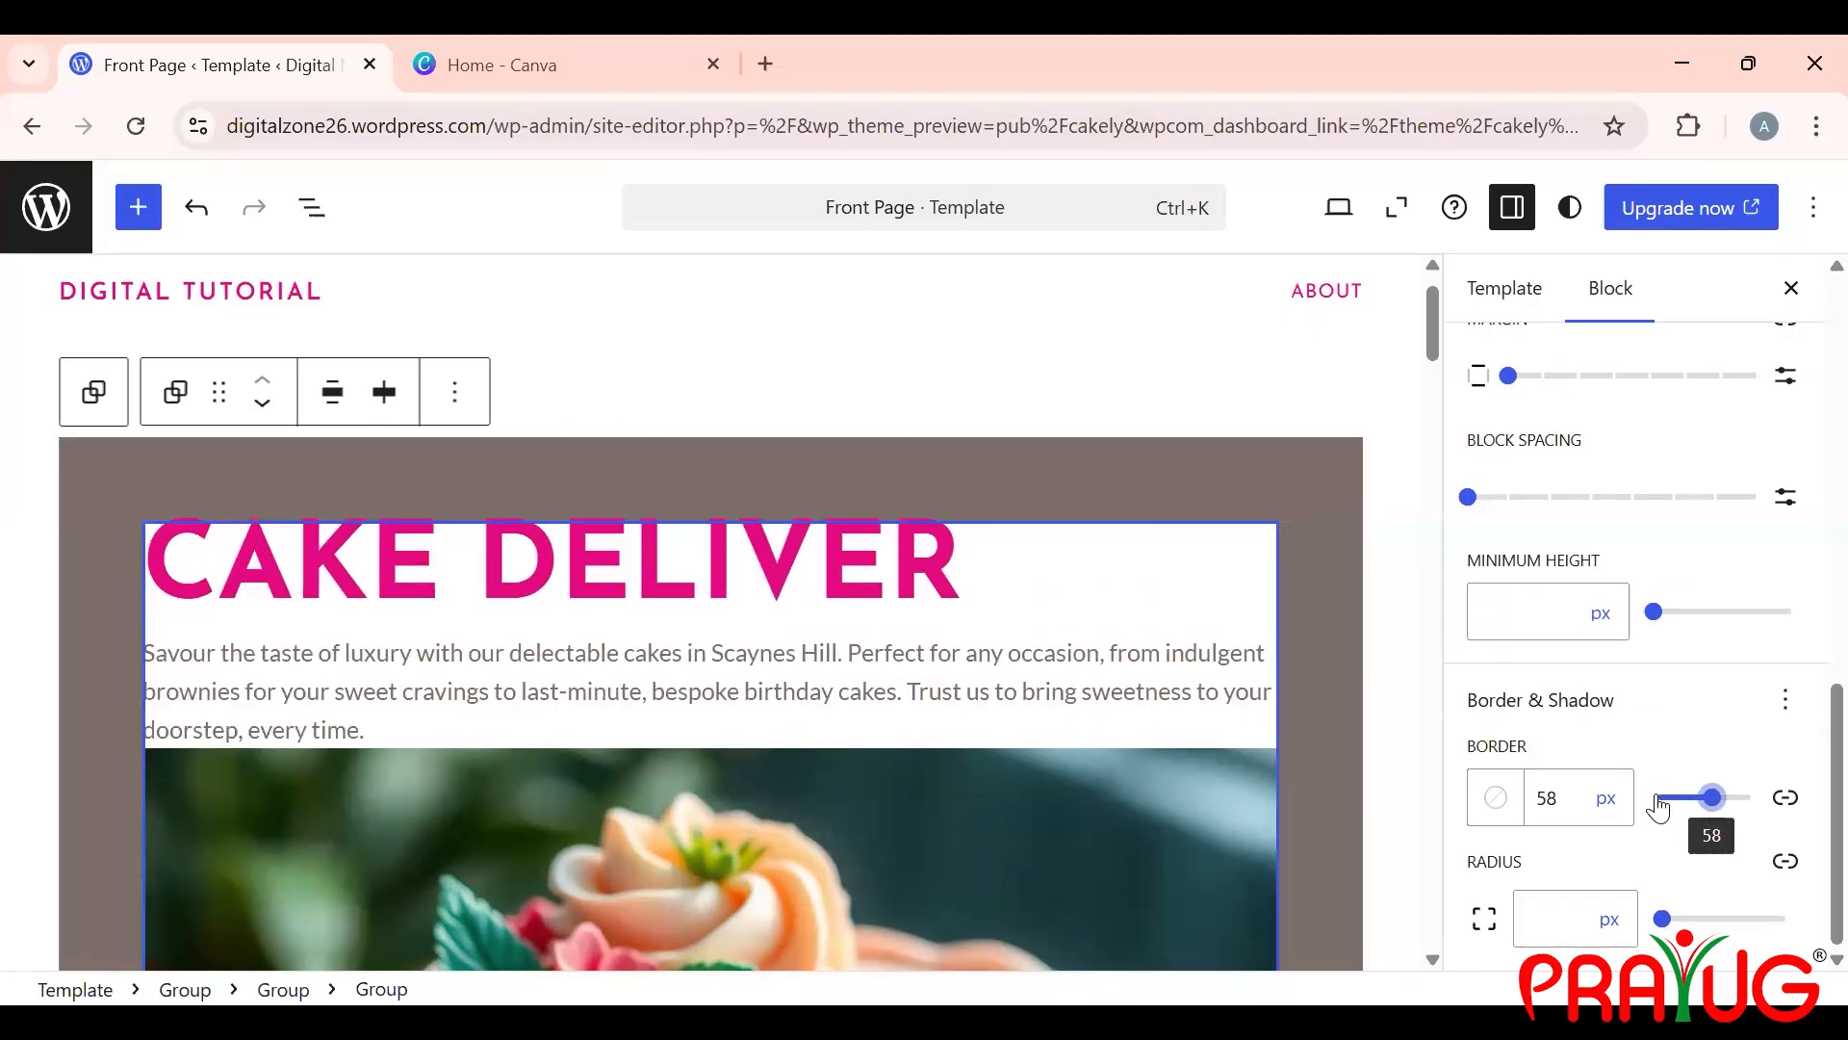
{"action": "left_click", "coordinate": [1658, 803]}
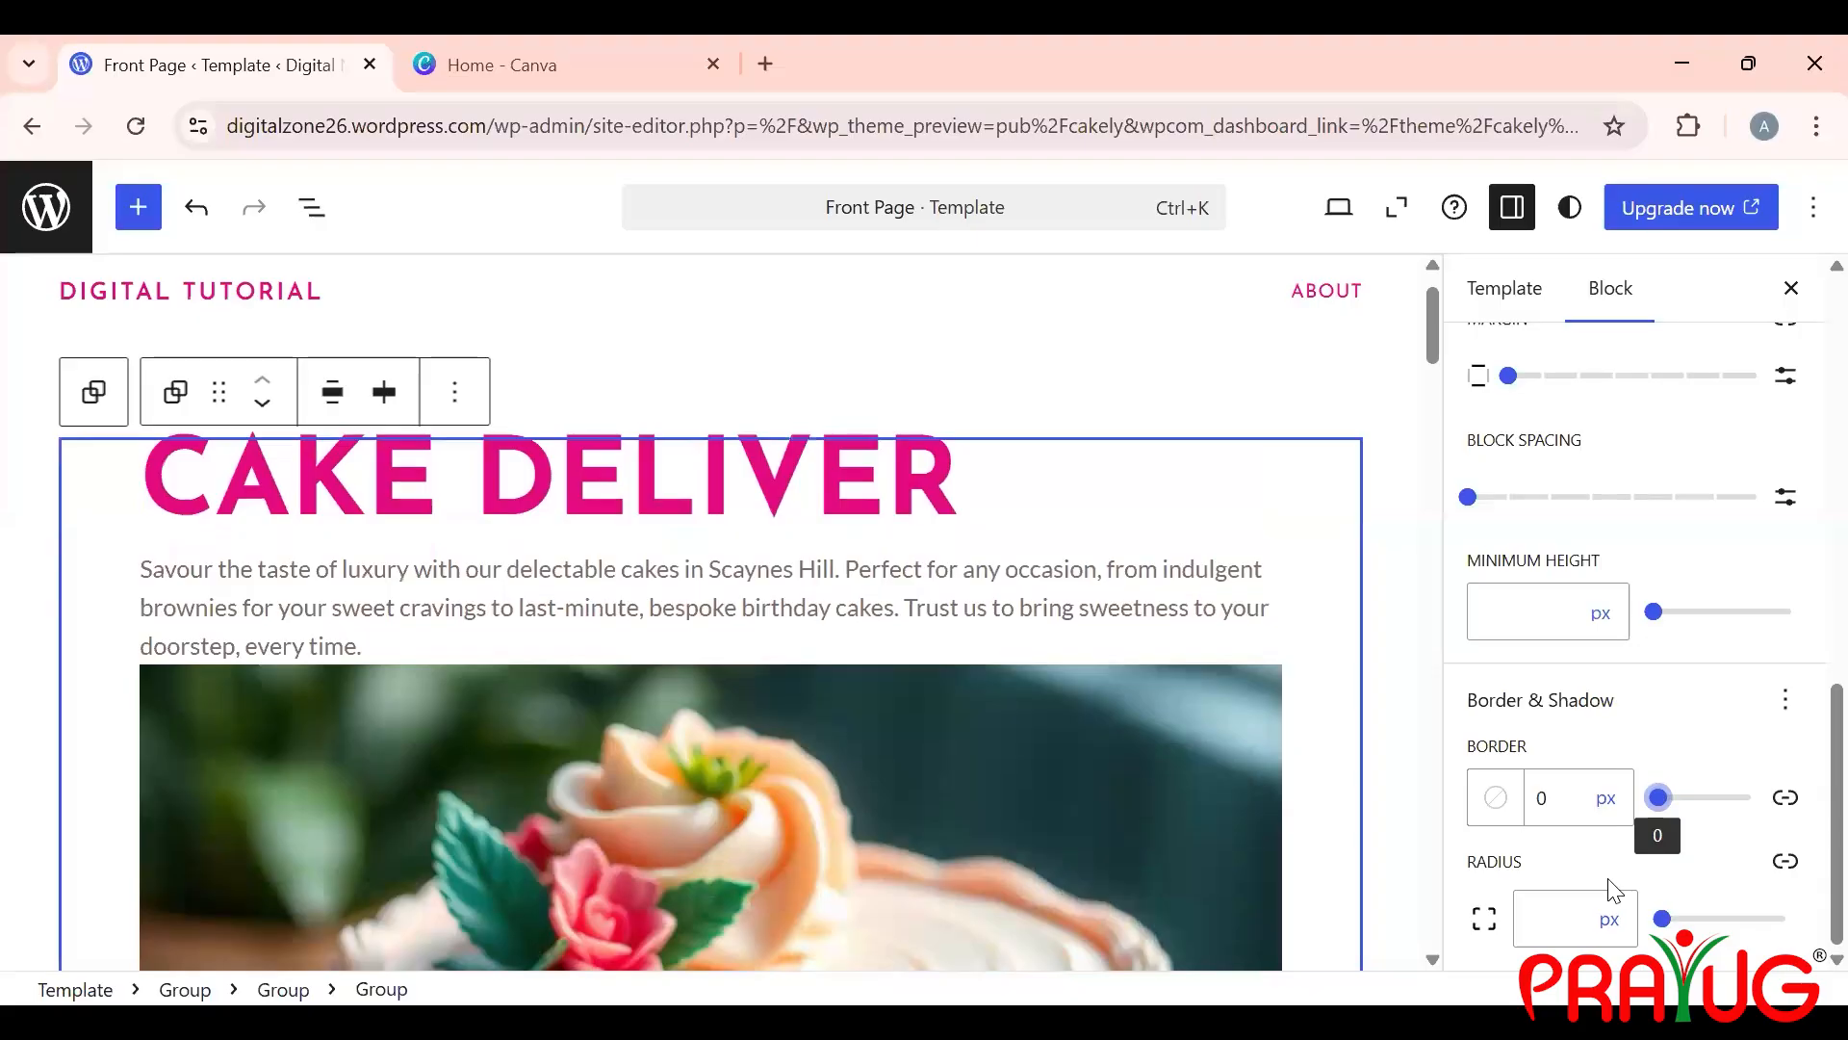
Step: Try border radius values of 47 px and 76 px on the Cake Deliver group and return the radius to 0
{"action": "left_click", "coordinate": [1722, 922]}
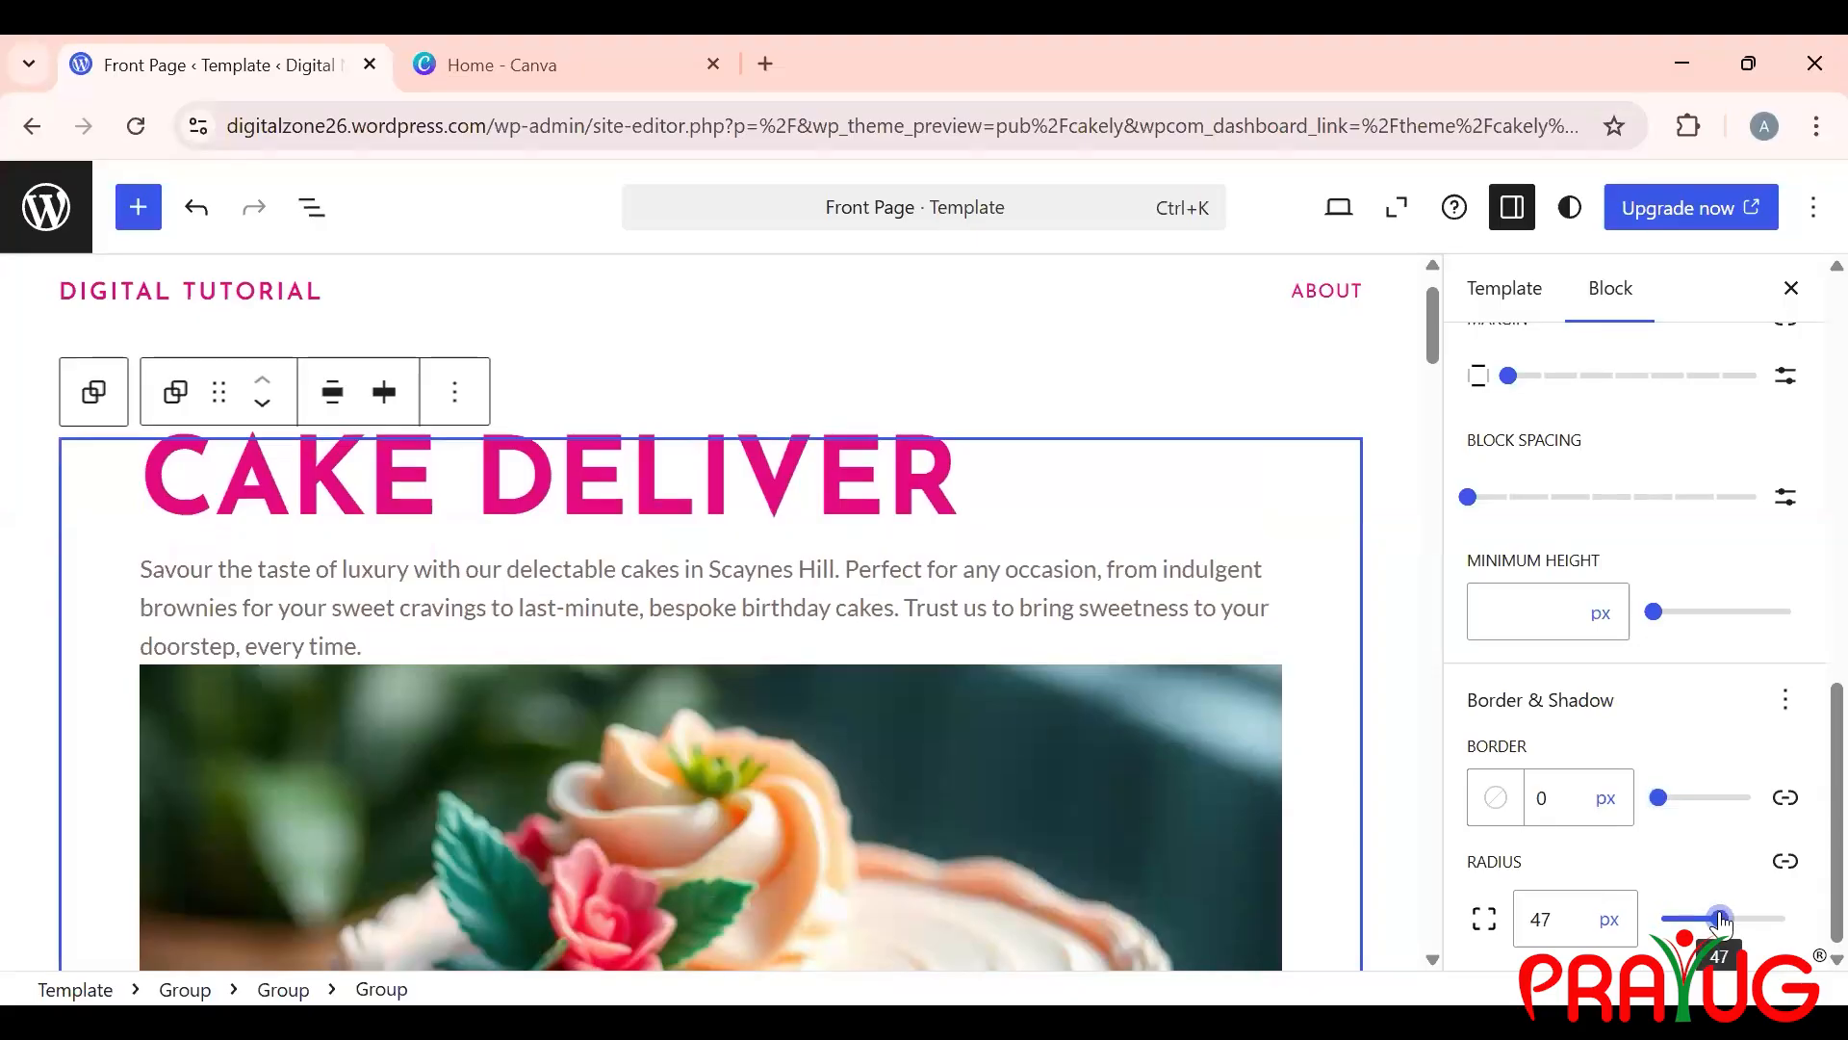
{"action": "left_click", "coordinate": [1756, 924]}
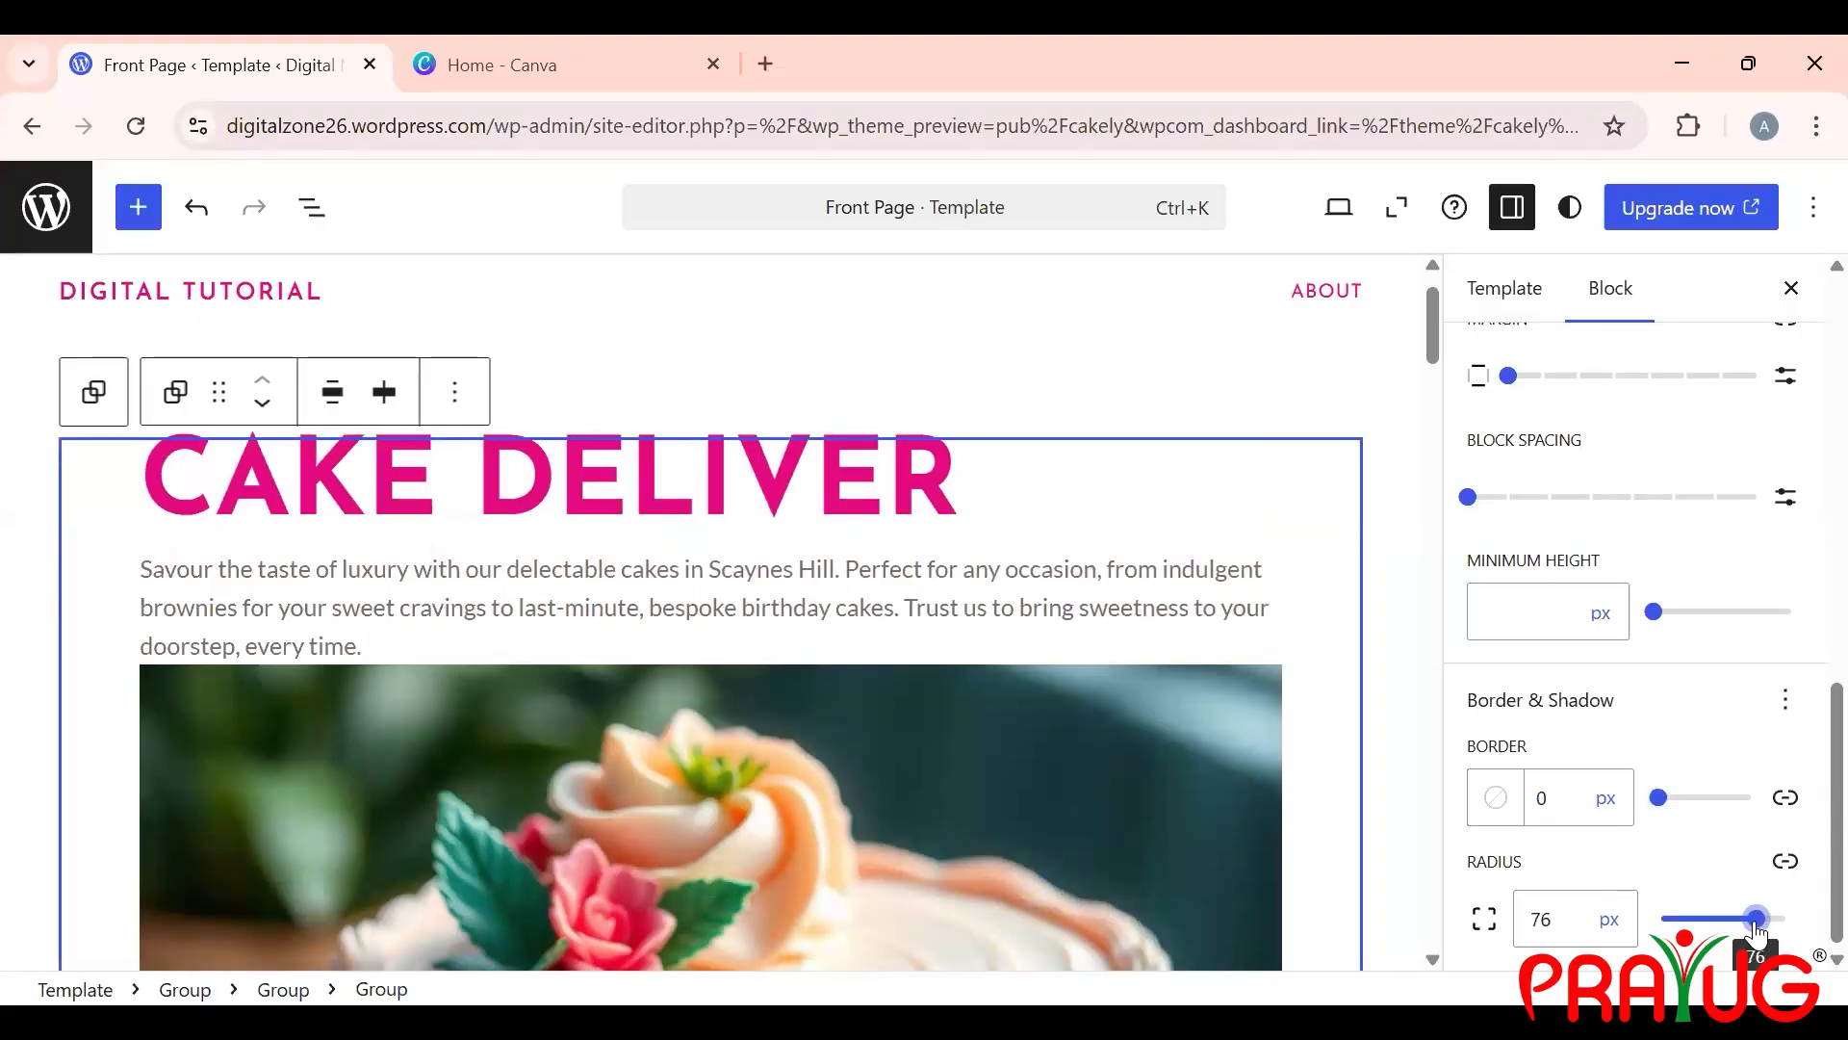
{"action": "left_click", "coordinate": [1666, 922]}
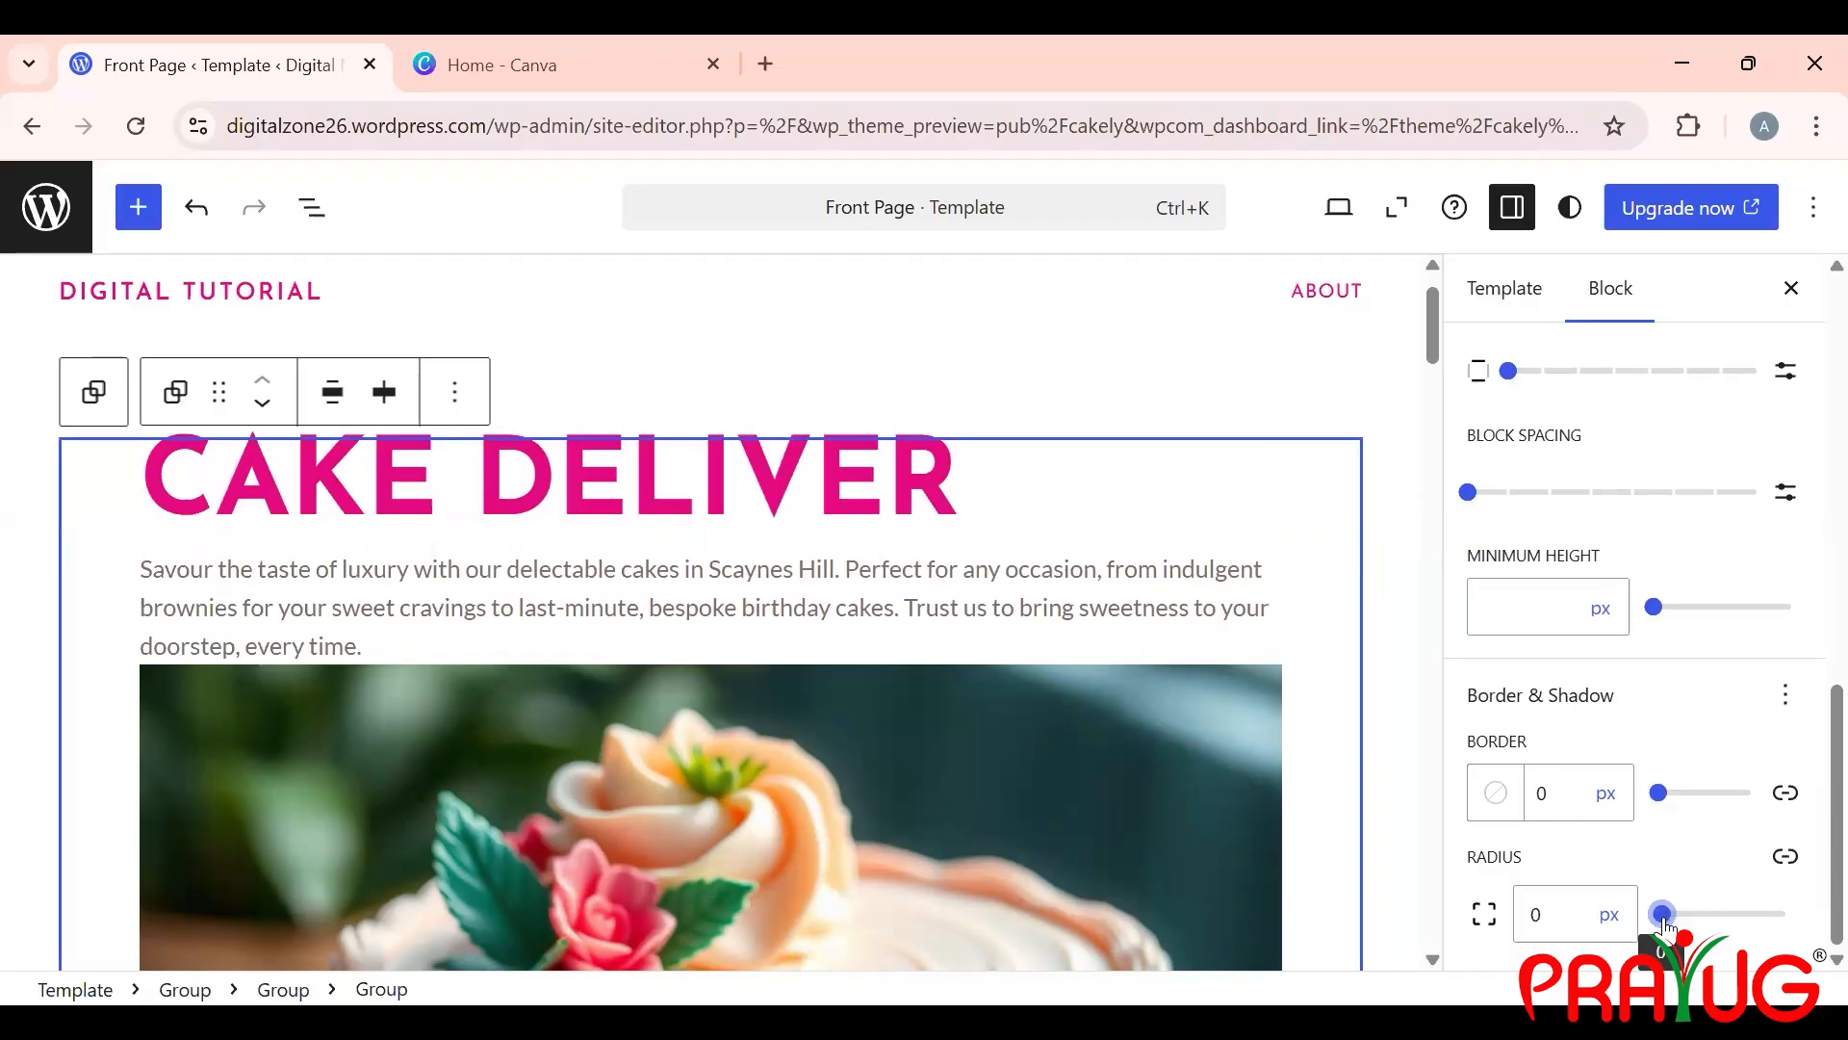
Step: Open the full block library for adding a block at the end of the Cake Deliver group
{"action": "scroll", "coordinate": [1034, 776], "scroll_direction": "down", "scroll_amount": 6}
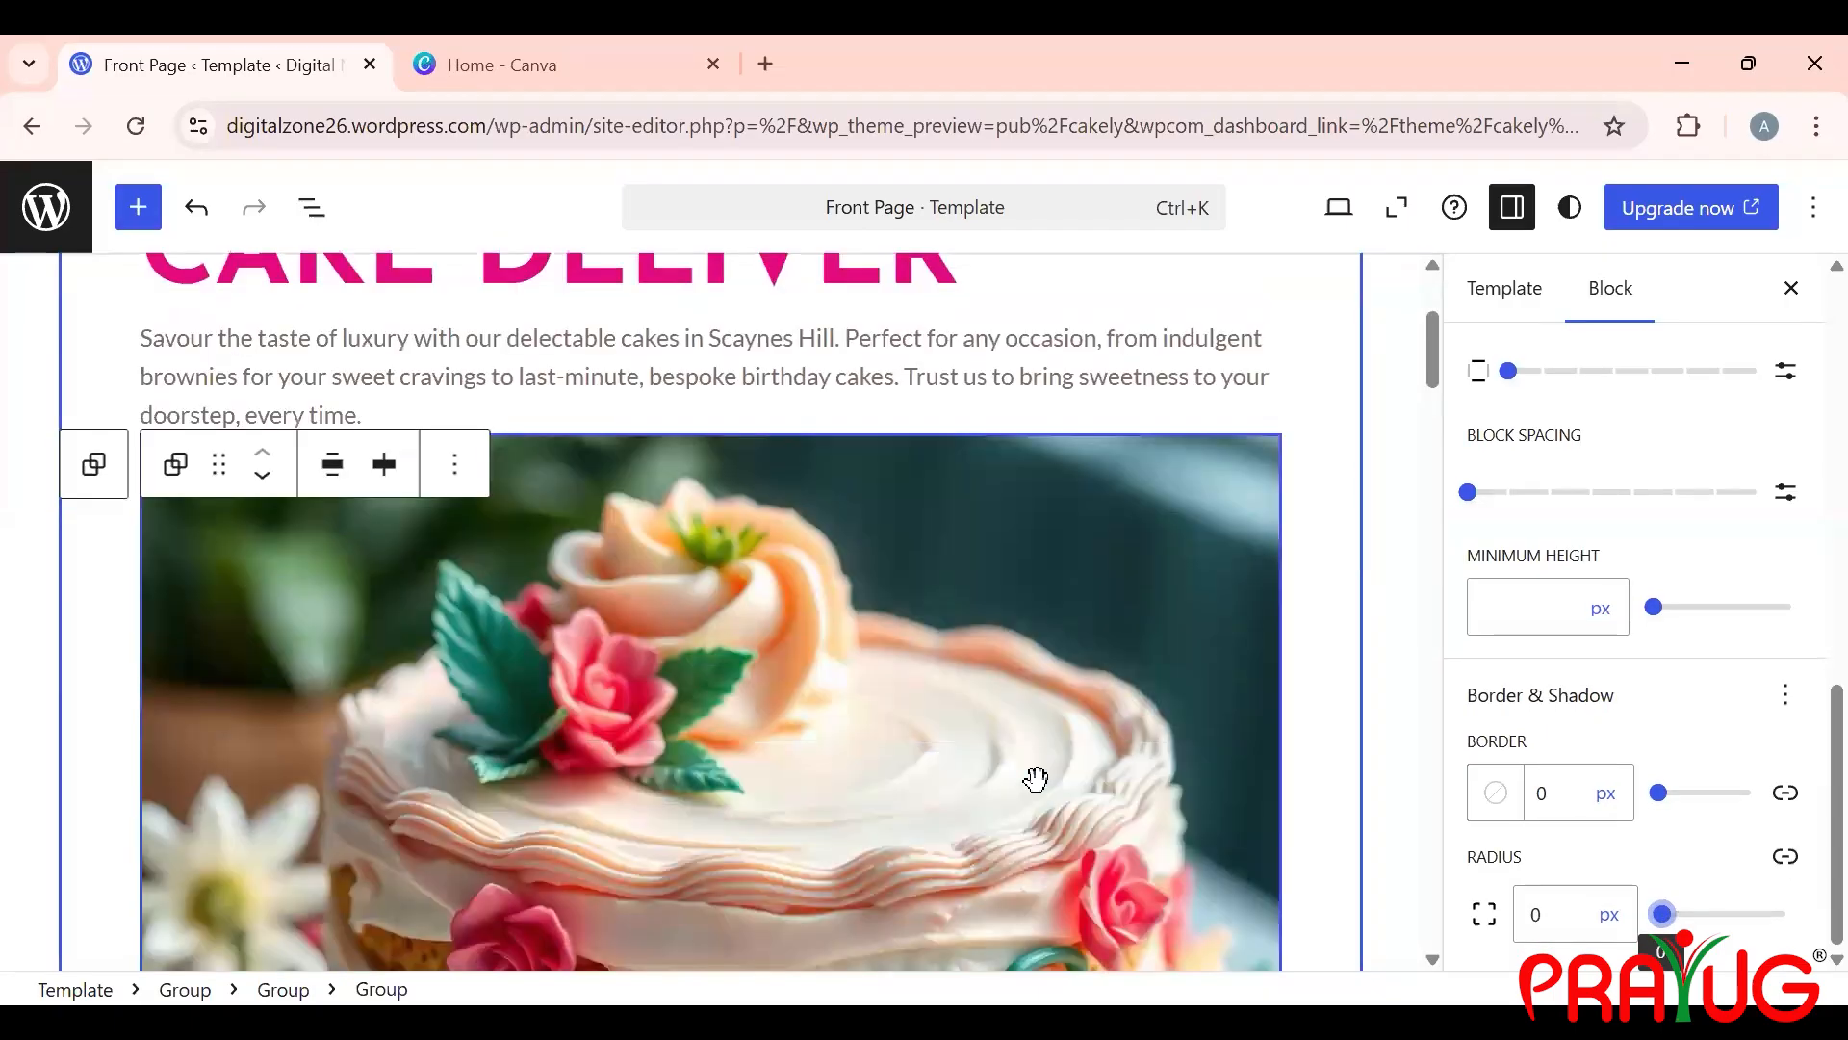
{"action": "scroll", "coordinate": [1035, 778], "scroll_direction": "down", "scroll_amount": 3}
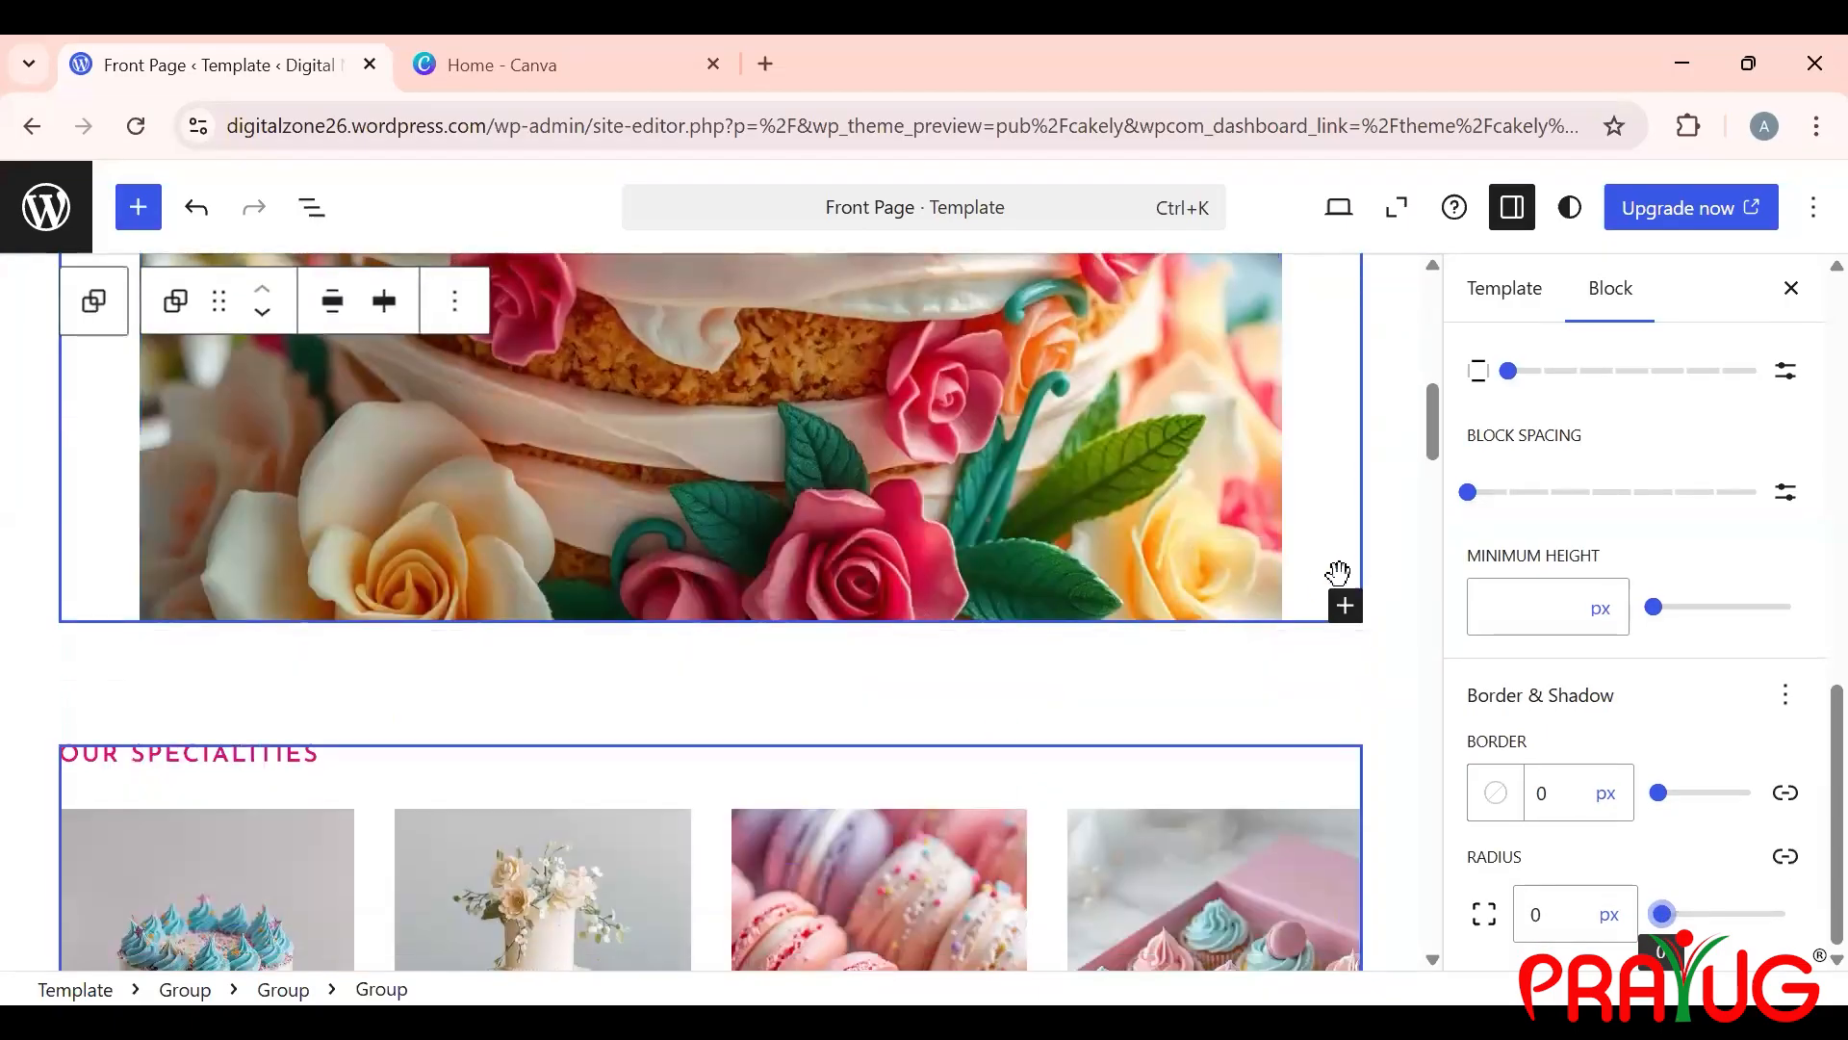
{"action": "left_click", "coordinate": [1347, 607]}
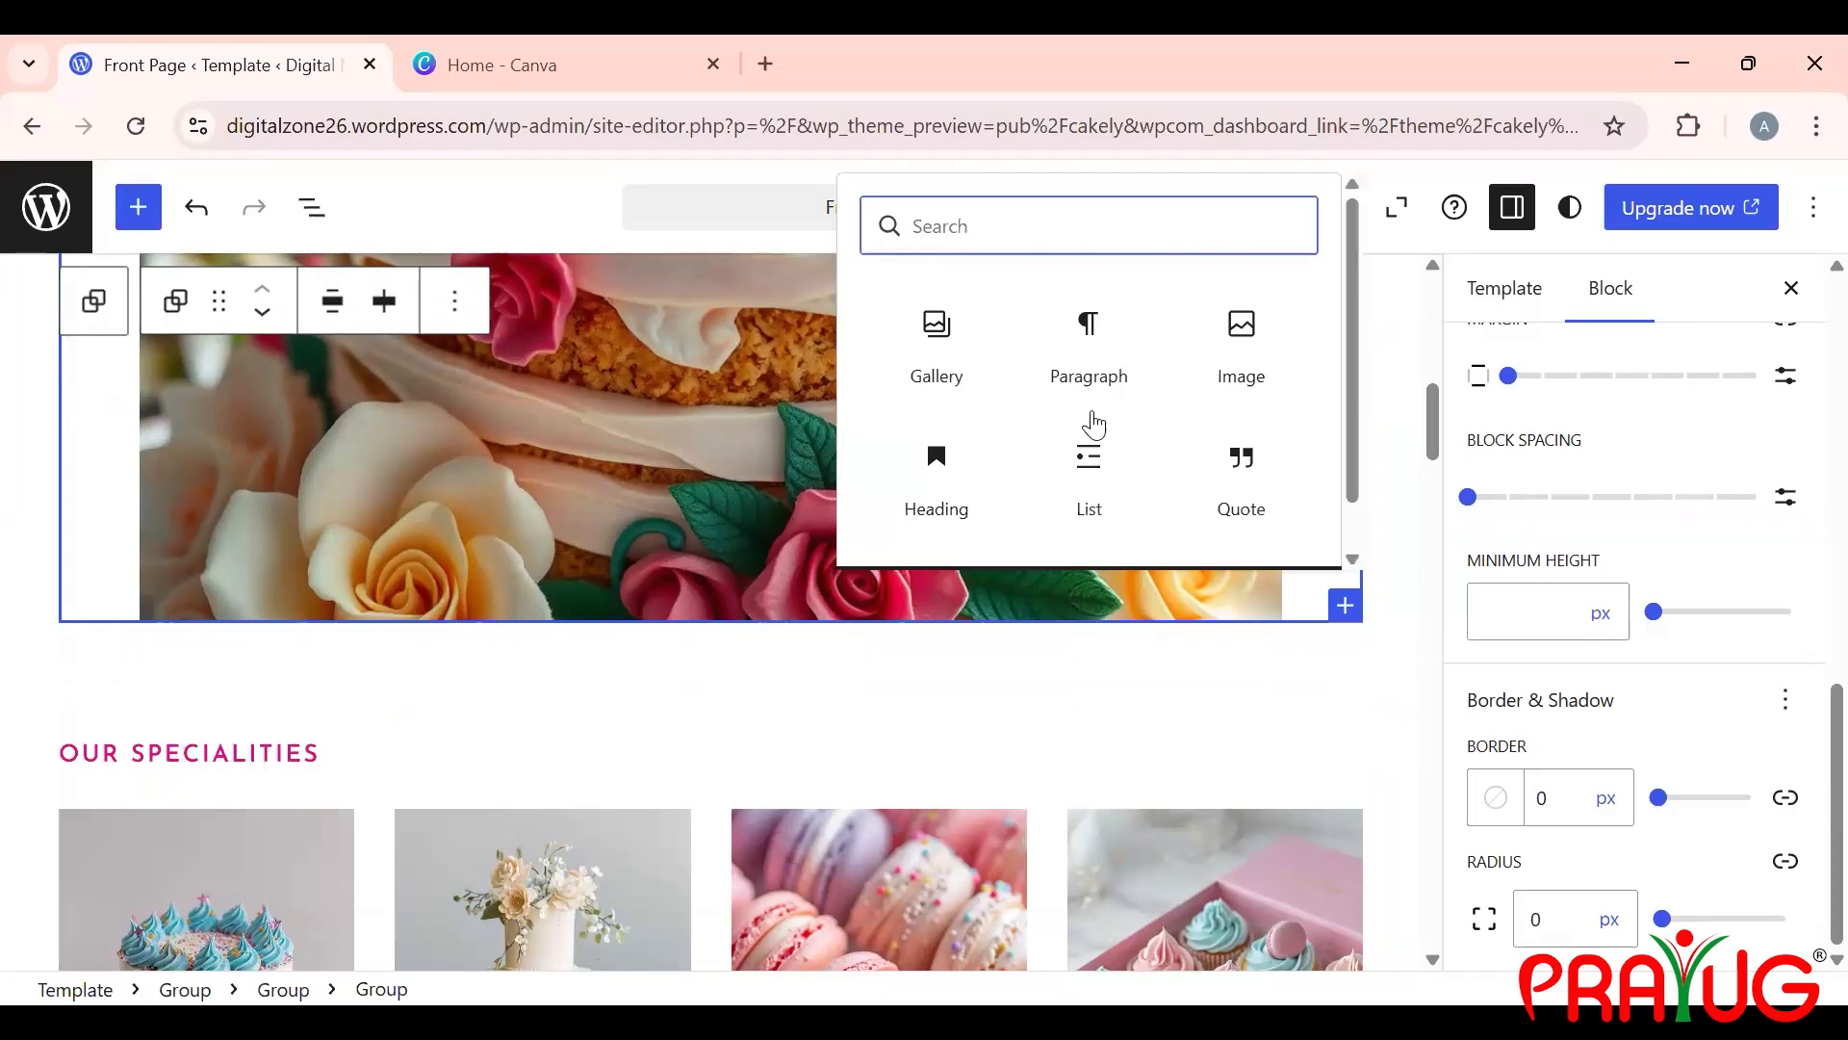
{"action": "scroll", "coordinate": [1138, 396], "scroll_direction": "down", "scroll_amount": 1}
{"action": "scroll", "coordinate": [1140, 394], "scroll_direction": "up", "scroll_amount": 1}
{"action": "scroll", "coordinate": [1138, 396], "scroll_direction": "down", "scroll_amount": 1}
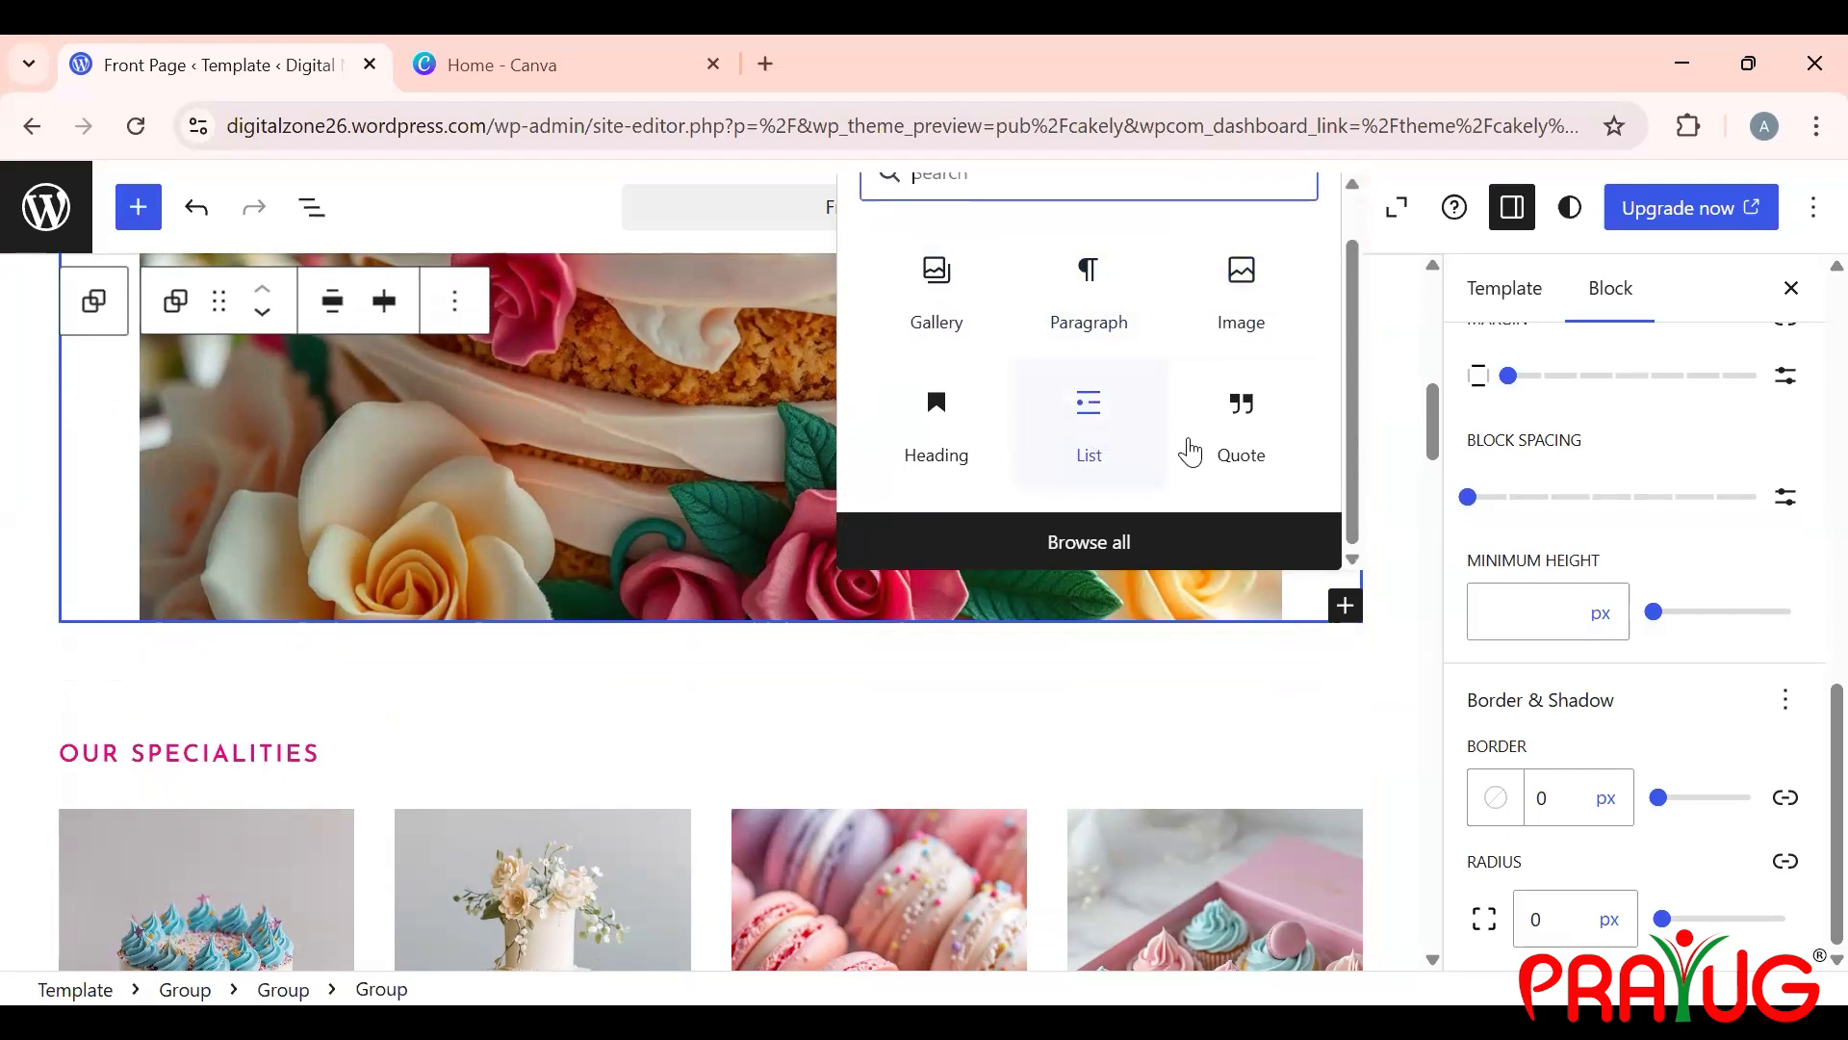
{"action": "left_click", "coordinate": [1150, 543]}
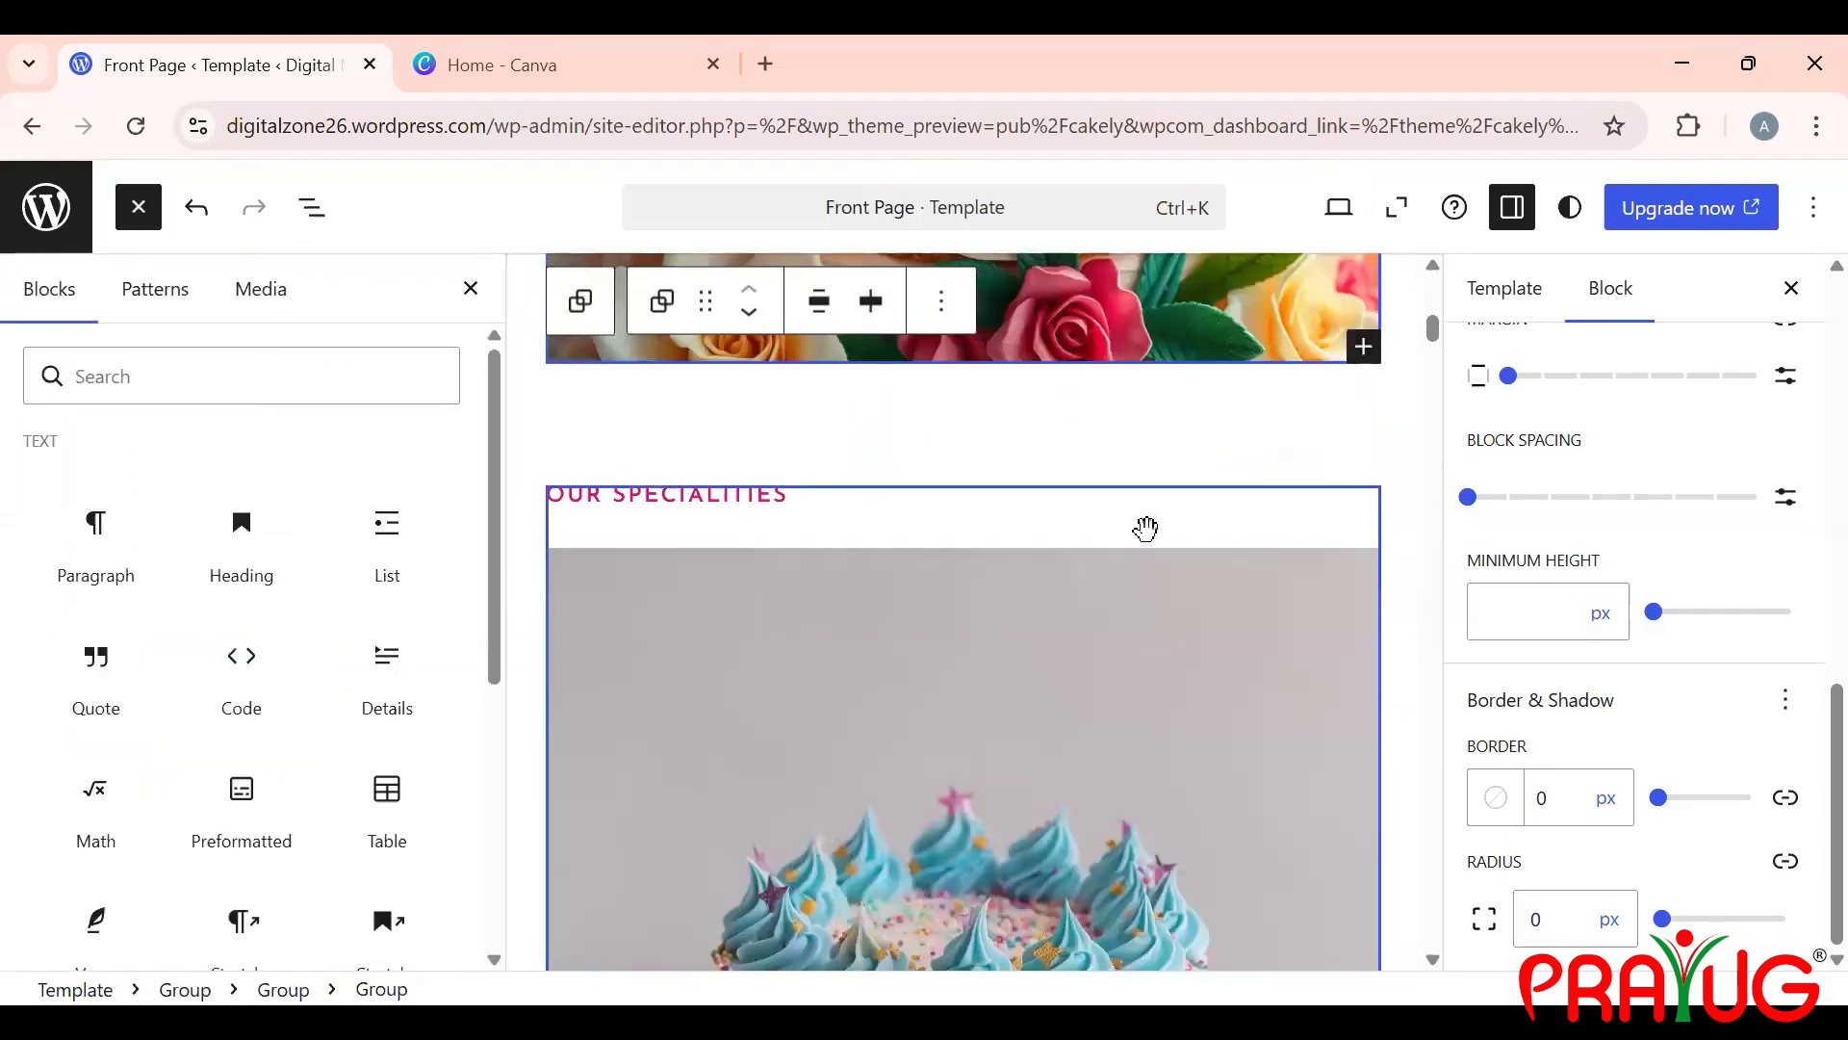
Step: Insert a Preformatted block below the cake image in the Cake Deliver group
{"action": "left_click", "coordinate": [88, 375]}
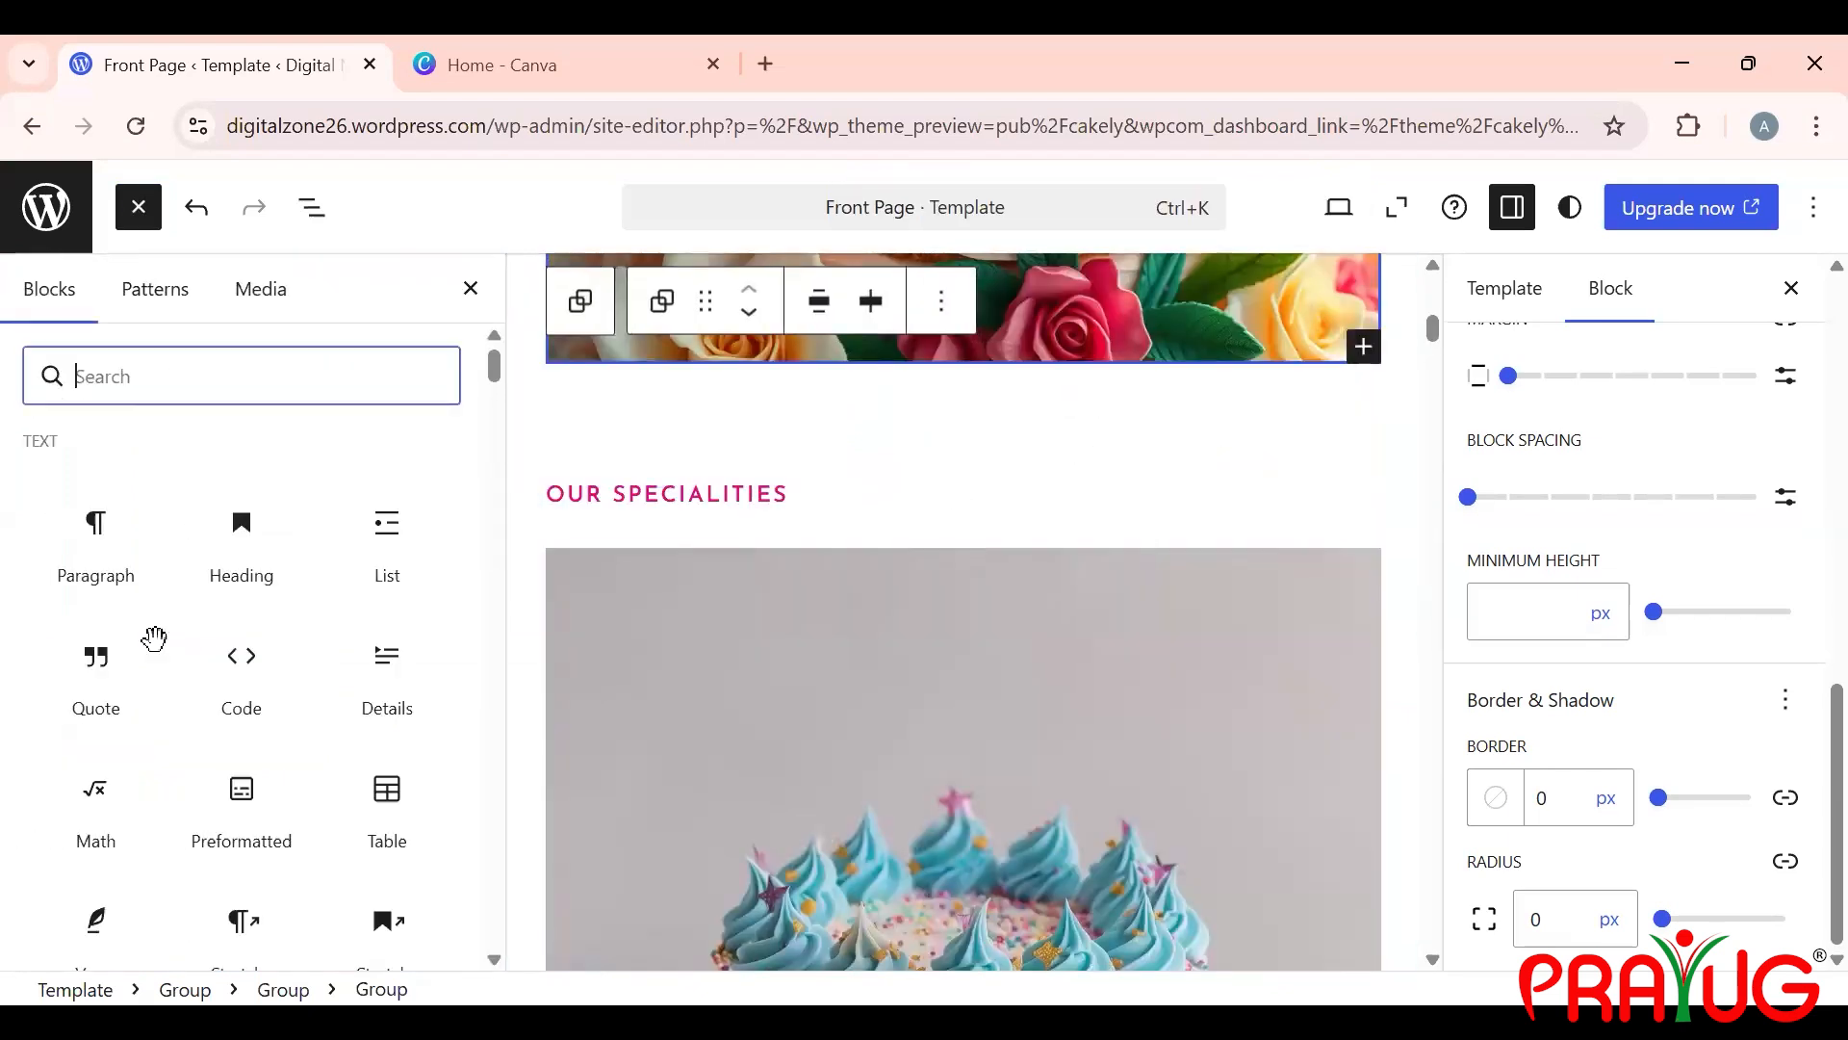
{"action": "scroll", "coordinate": [149, 630], "scroll_direction": "down", "scroll_amount": 1}
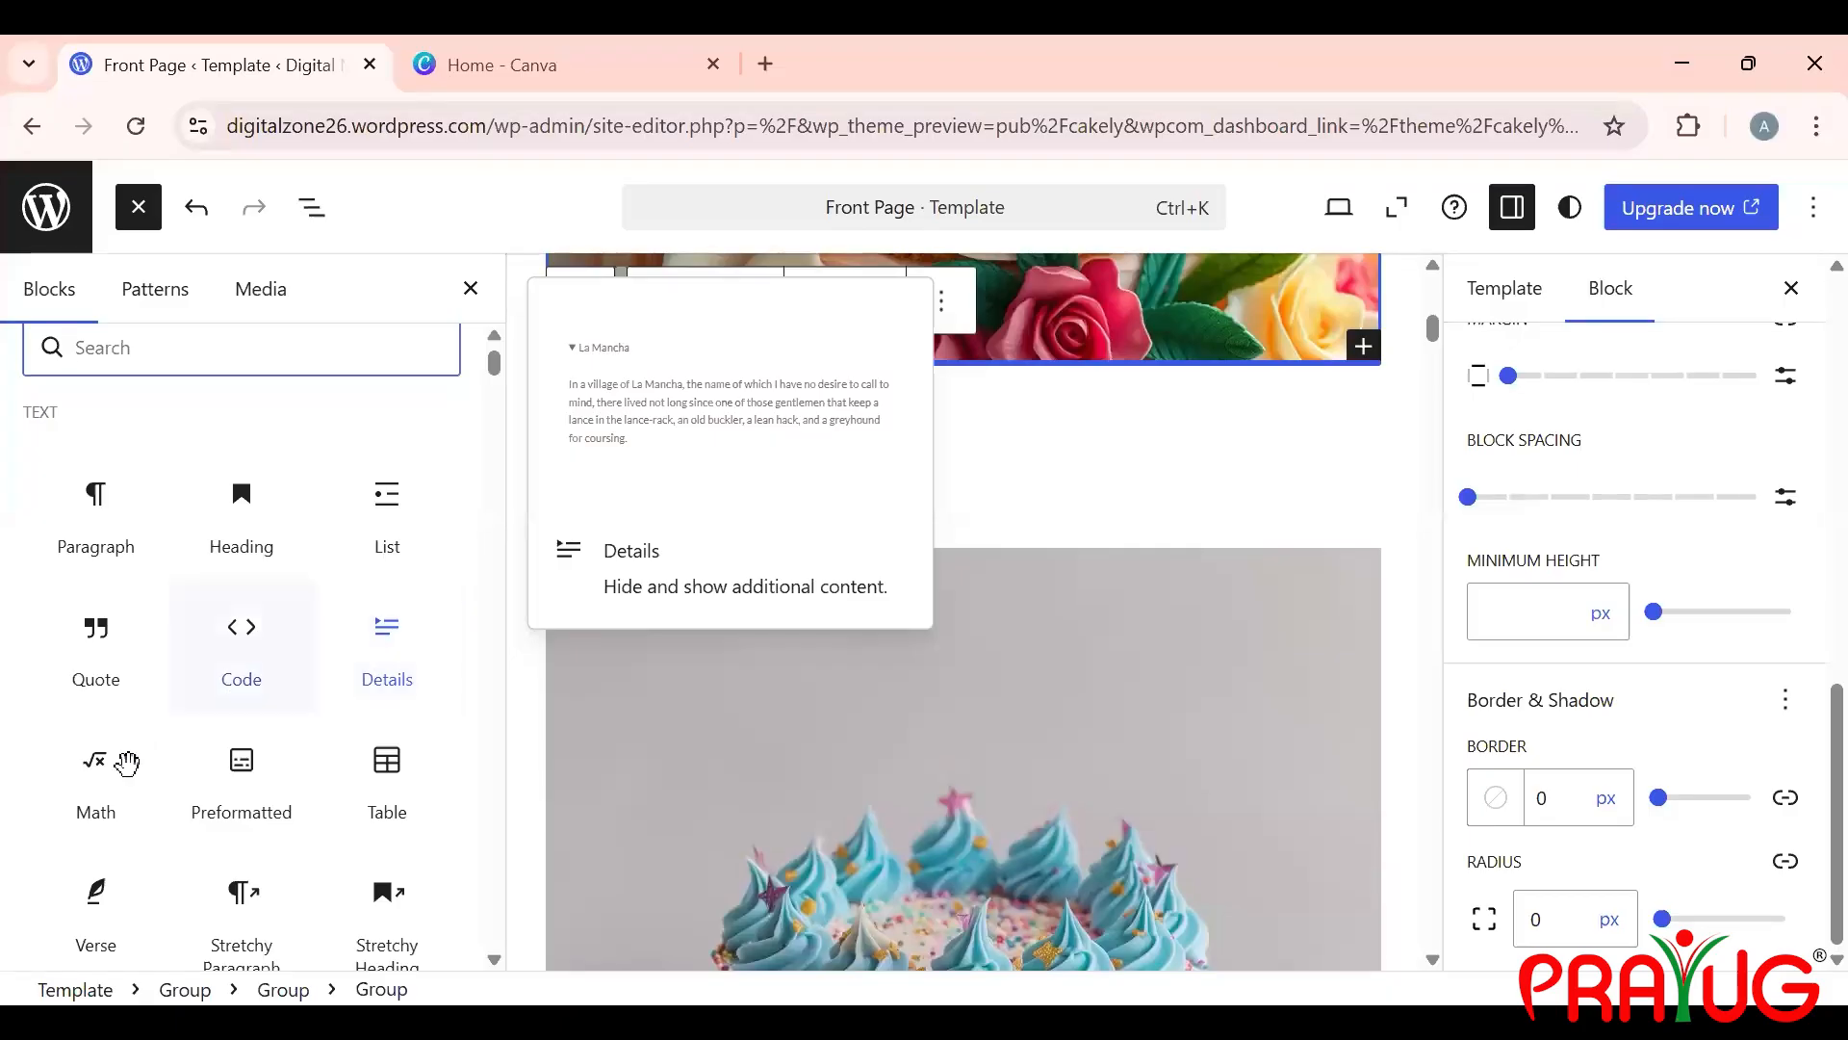
{"action": "scroll", "coordinate": [127, 763], "scroll_direction": "down", "scroll_amount": 2}
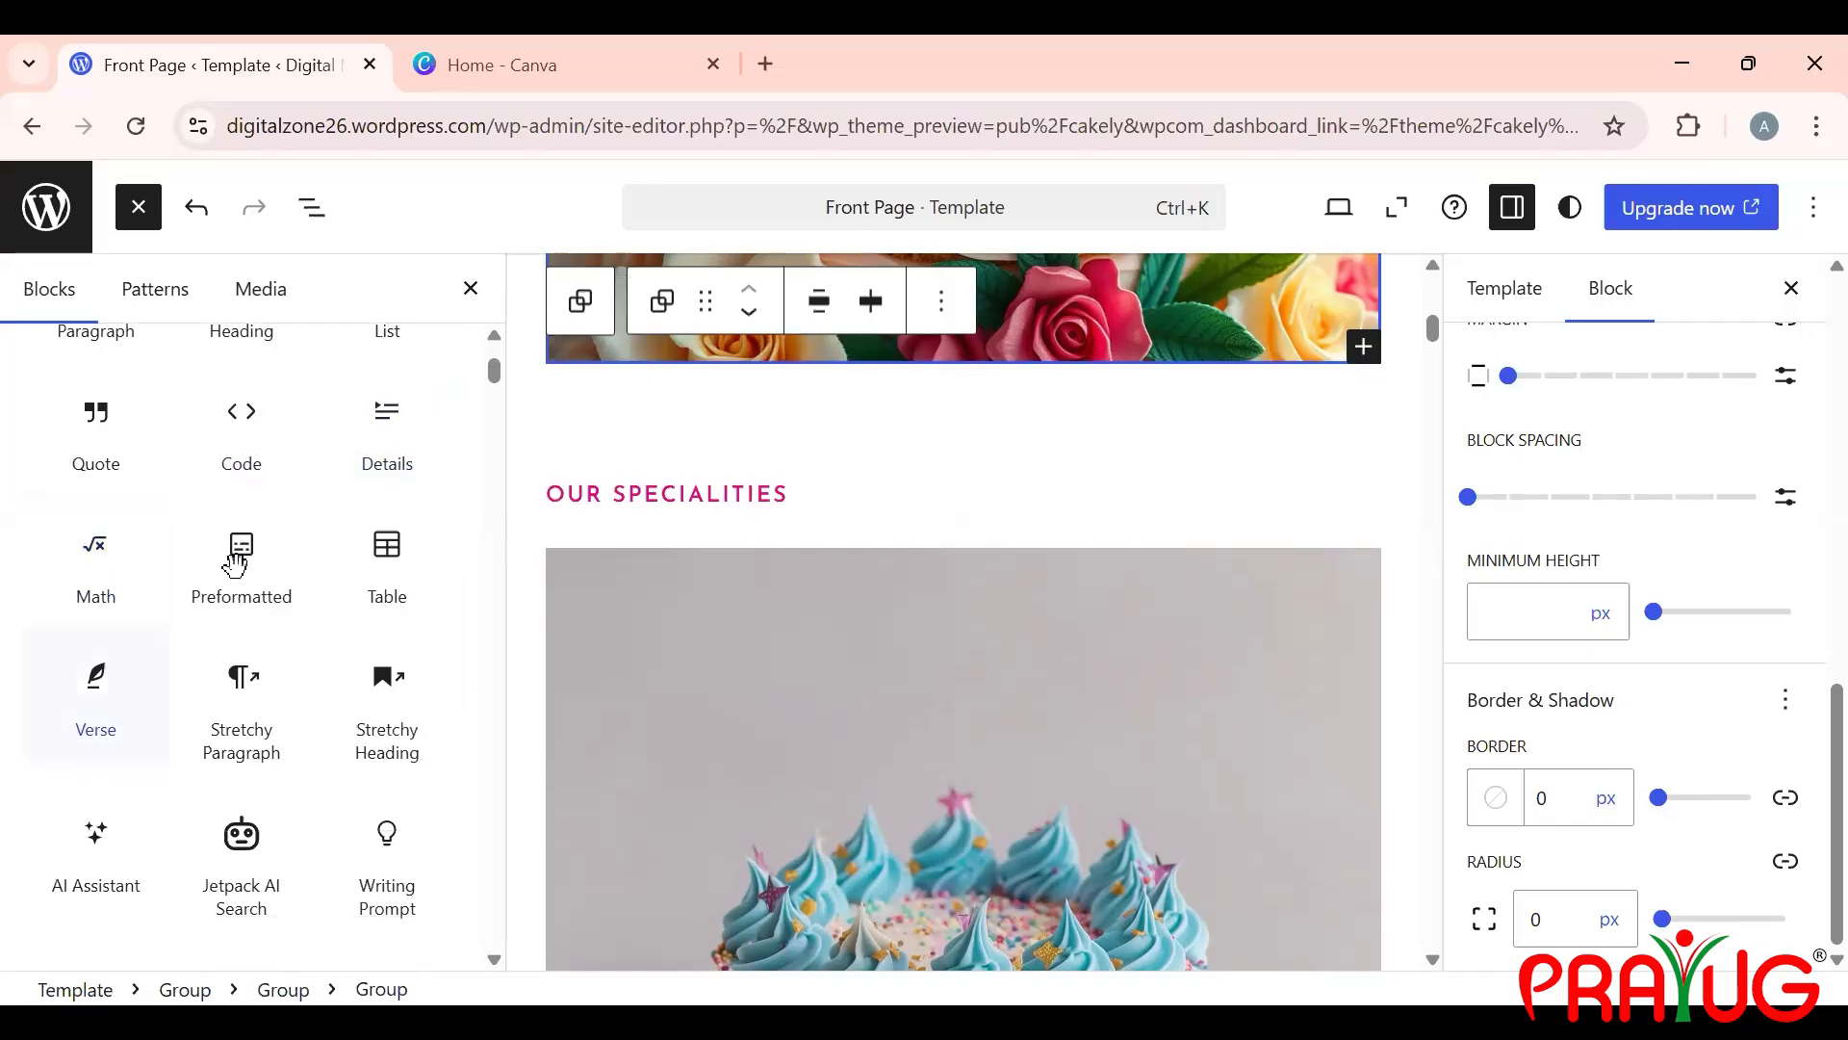
{"action": "left_click", "coordinate": [235, 566]}
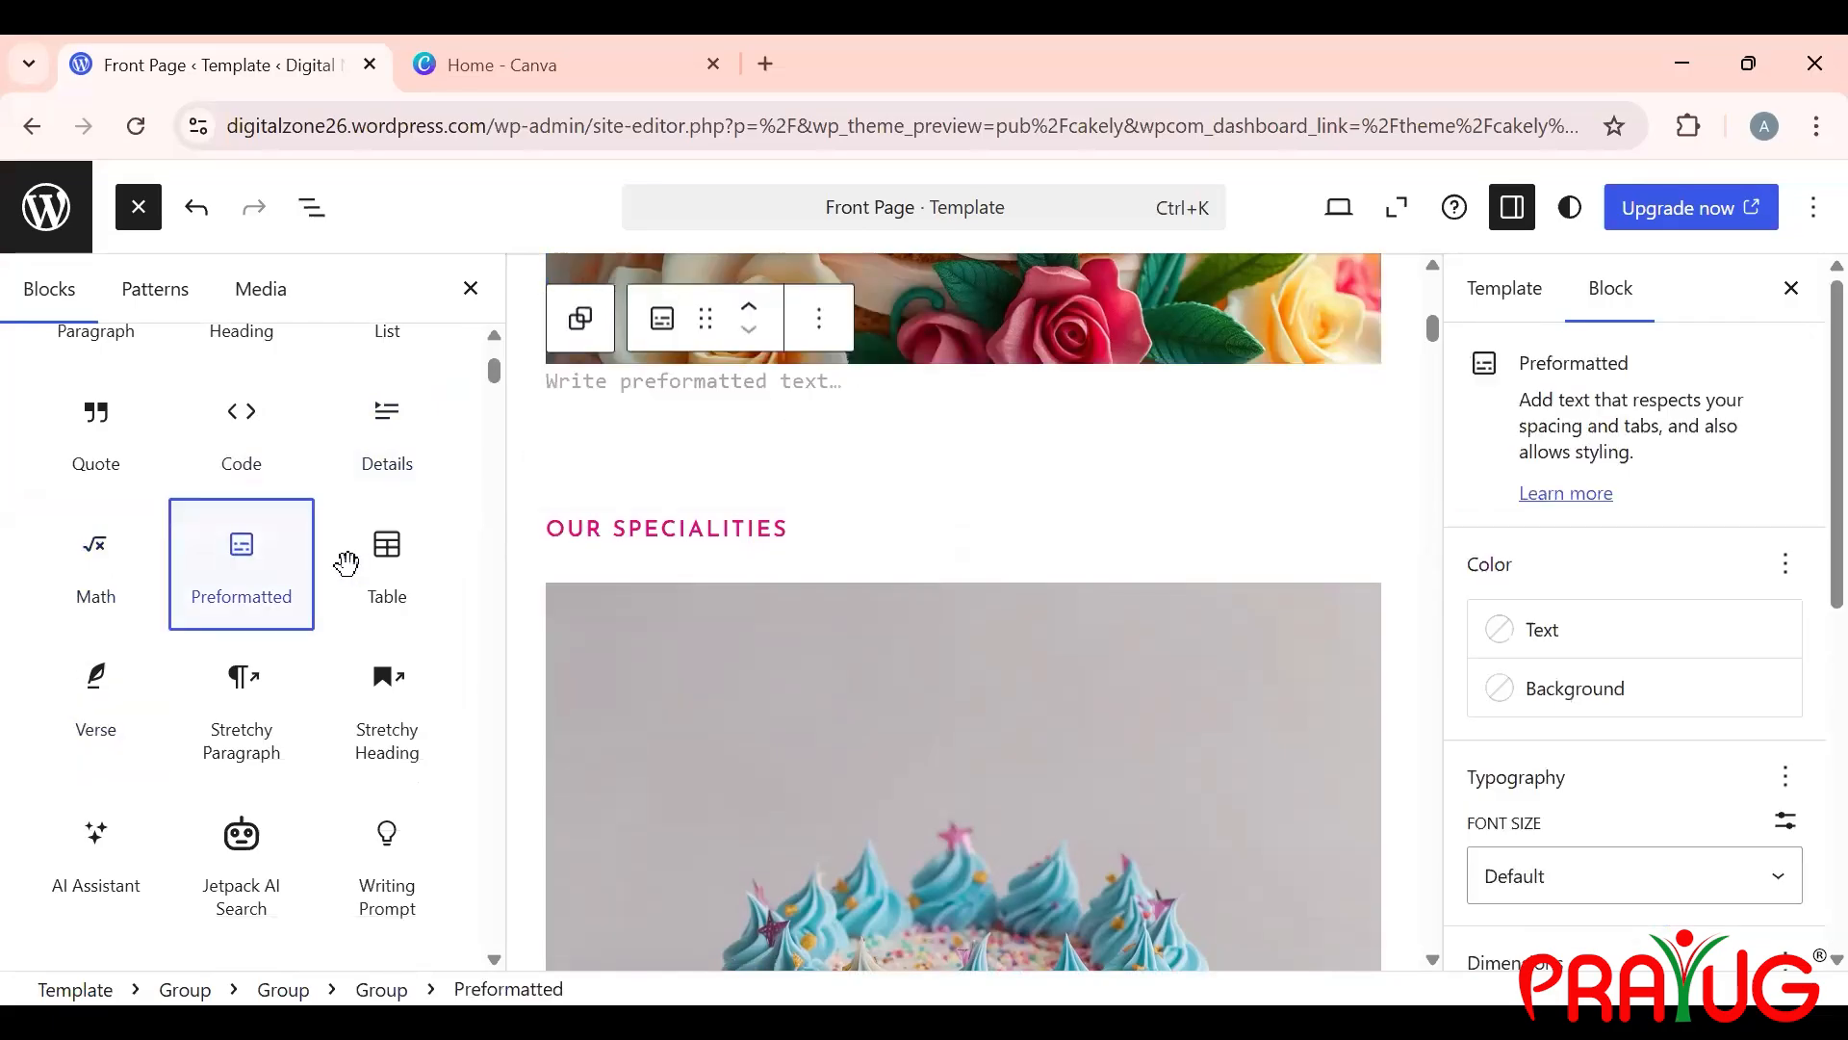
Step: Browse the block library's Text section, from Paragraph through Verse to SyntaxHighlighter Code, and continue to the Media section
{"action": "mouse_move", "coordinate": [236, 548]}
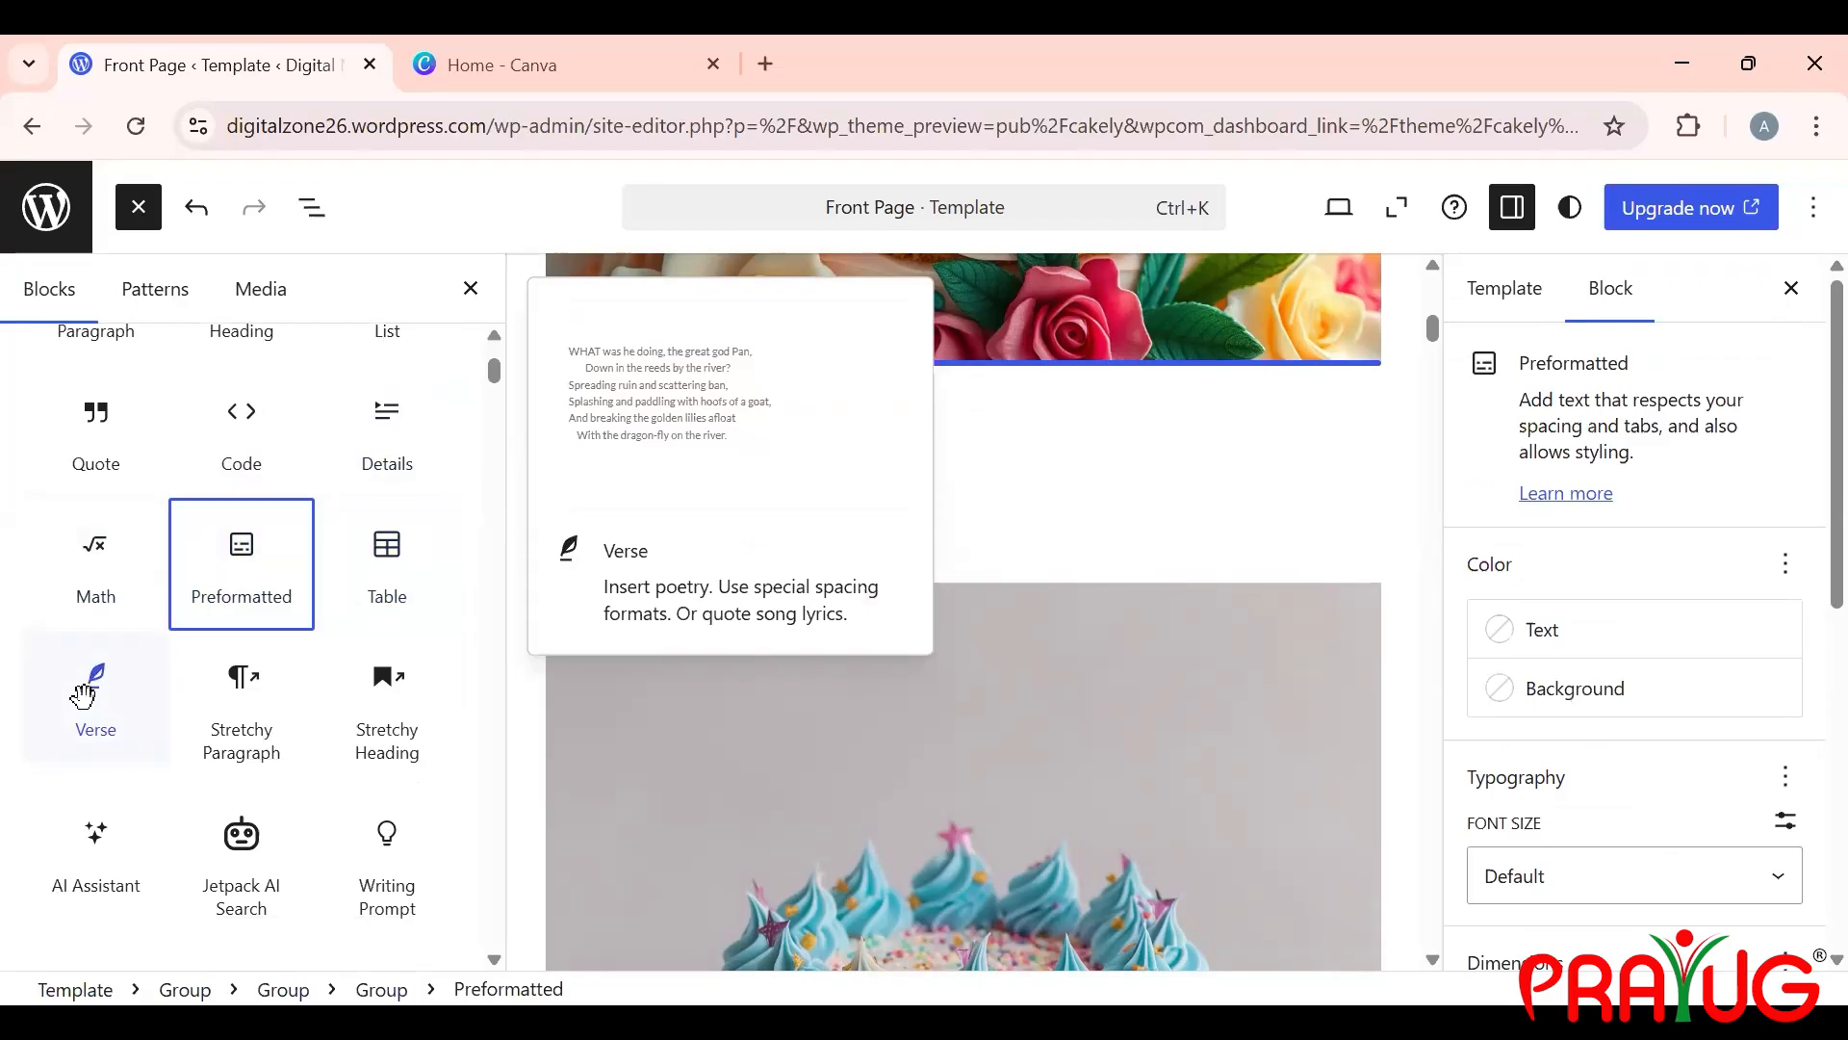
{"action": "scroll", "coordinate": [77, 693], "scroll_direction": "down", "scroll_amount": 3}
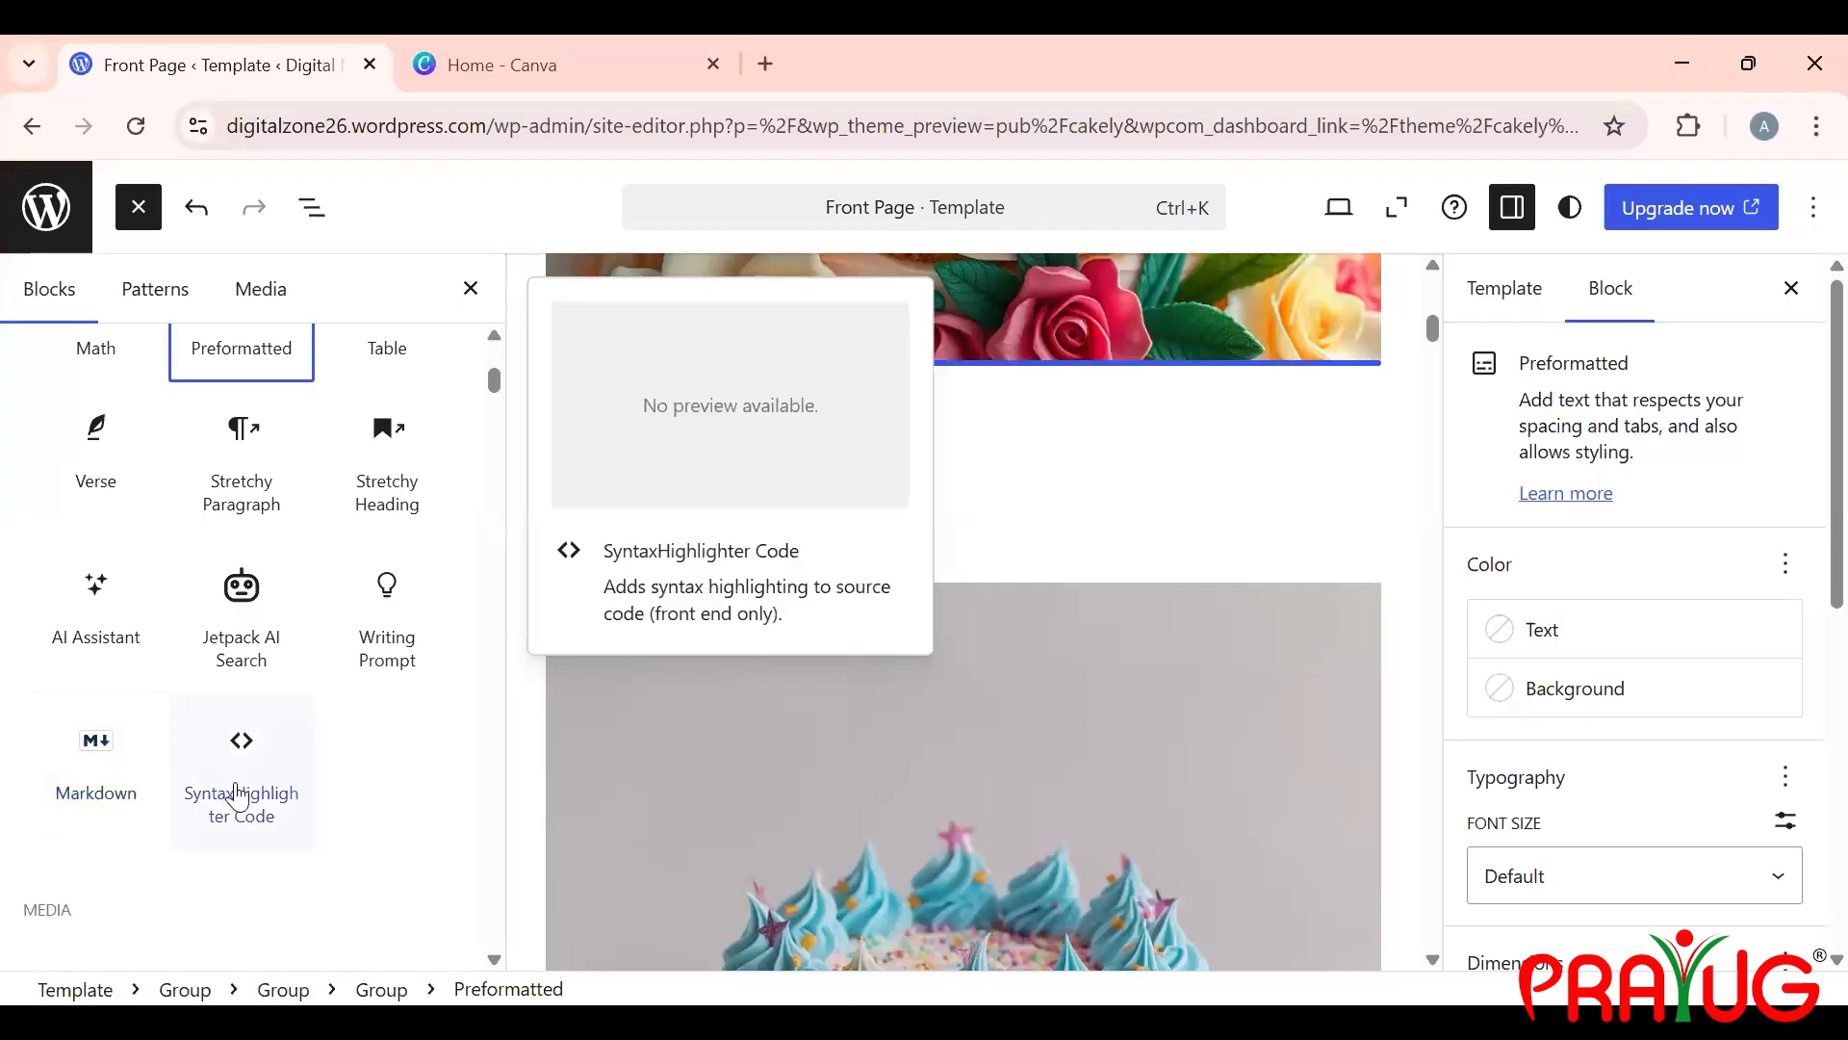
{"action": "scroll", "coordinate": [236, 792], "scroll_direction": "down", "scroll_amount": 5}
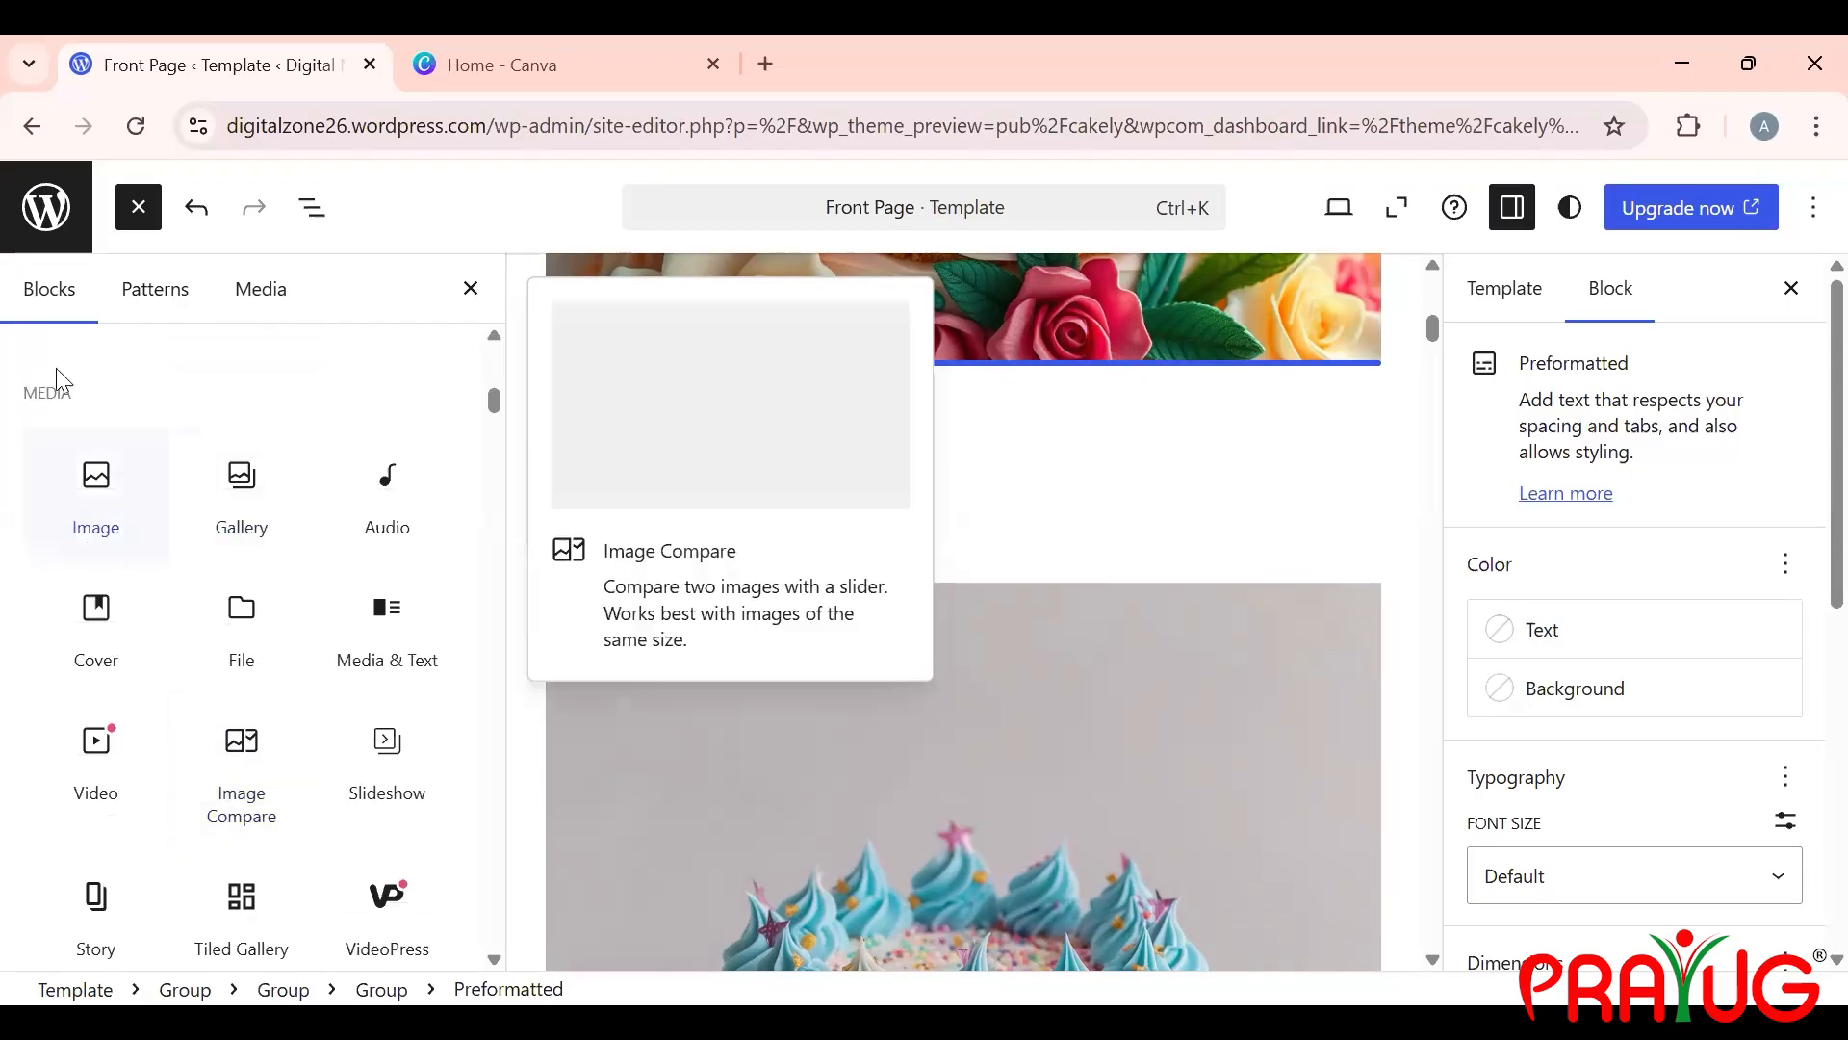
{"action": "scroll", "coordinate": [101, 525], "scroll_direction": "up", "scroll_amount": 3}
{"action": "scroll", "coordinate": [108, 536], "scroll_direction": "up", "scroll_amount": 1}
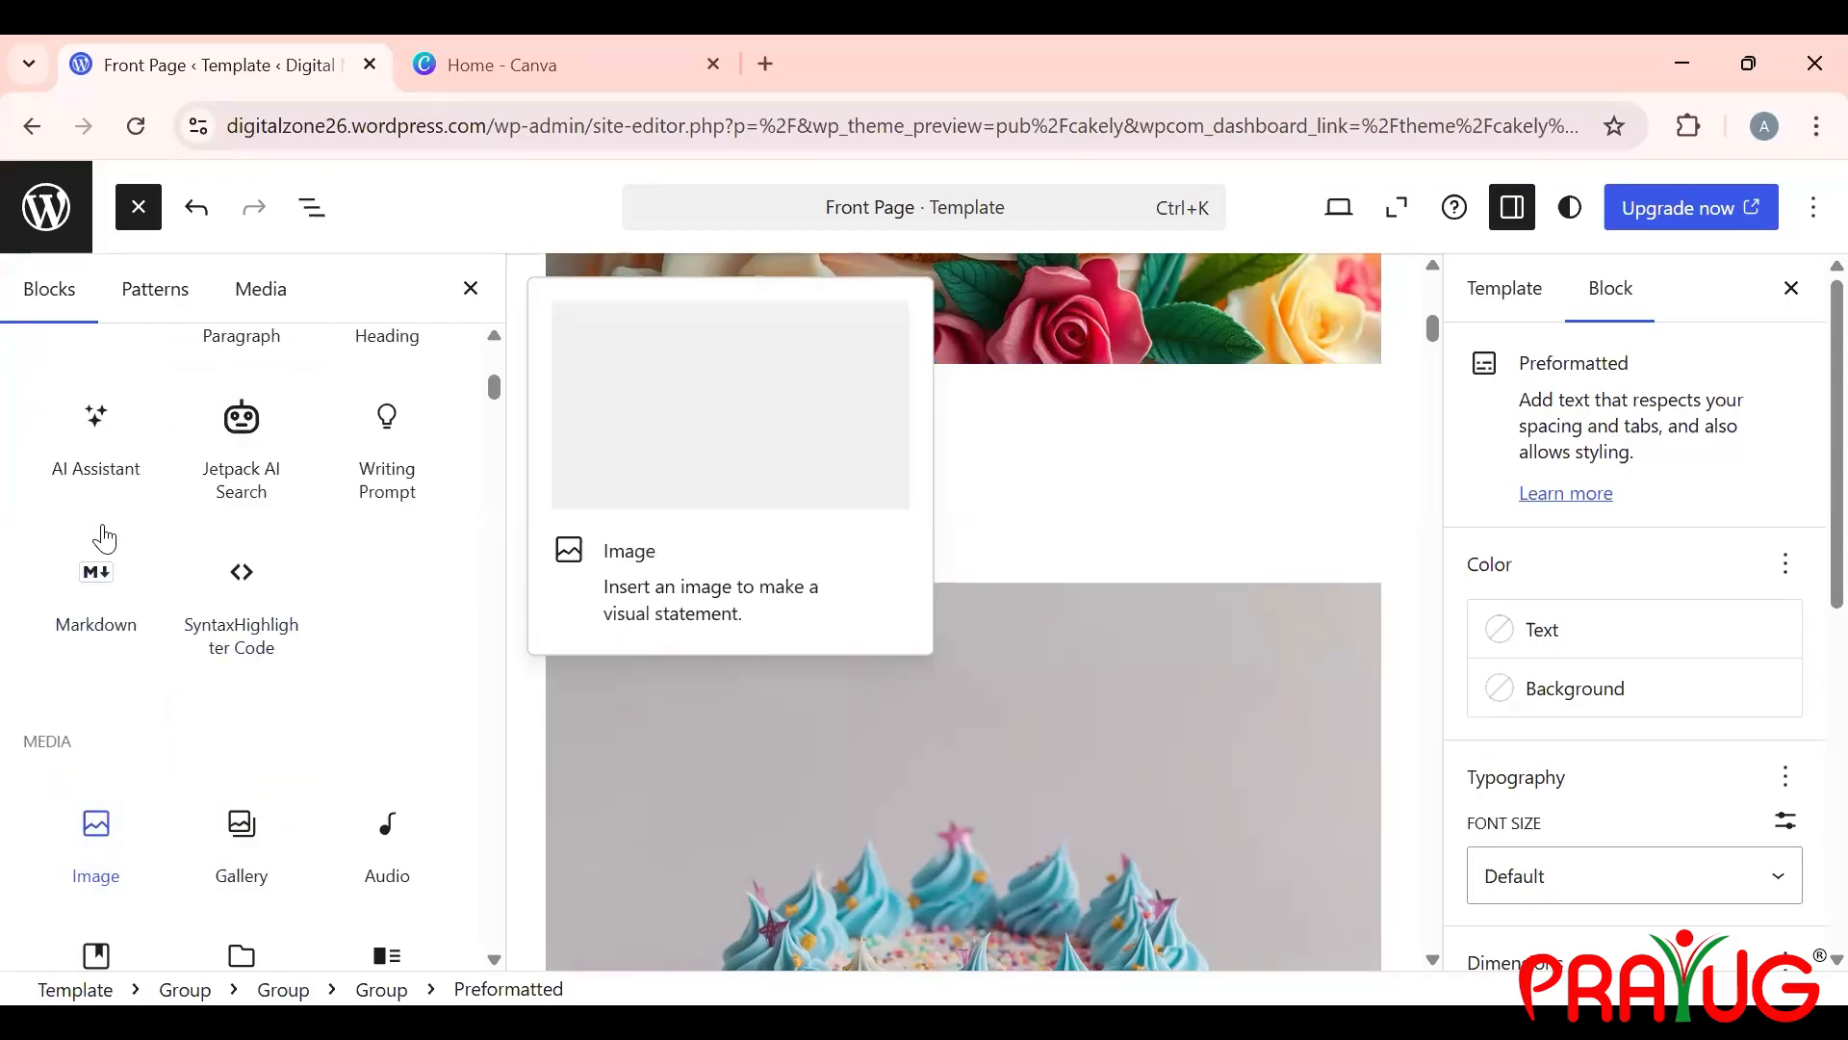
{"action": "scroll", "coordinate": [104, 537], "scroll_direction": "up", "scroll_amount": 3}
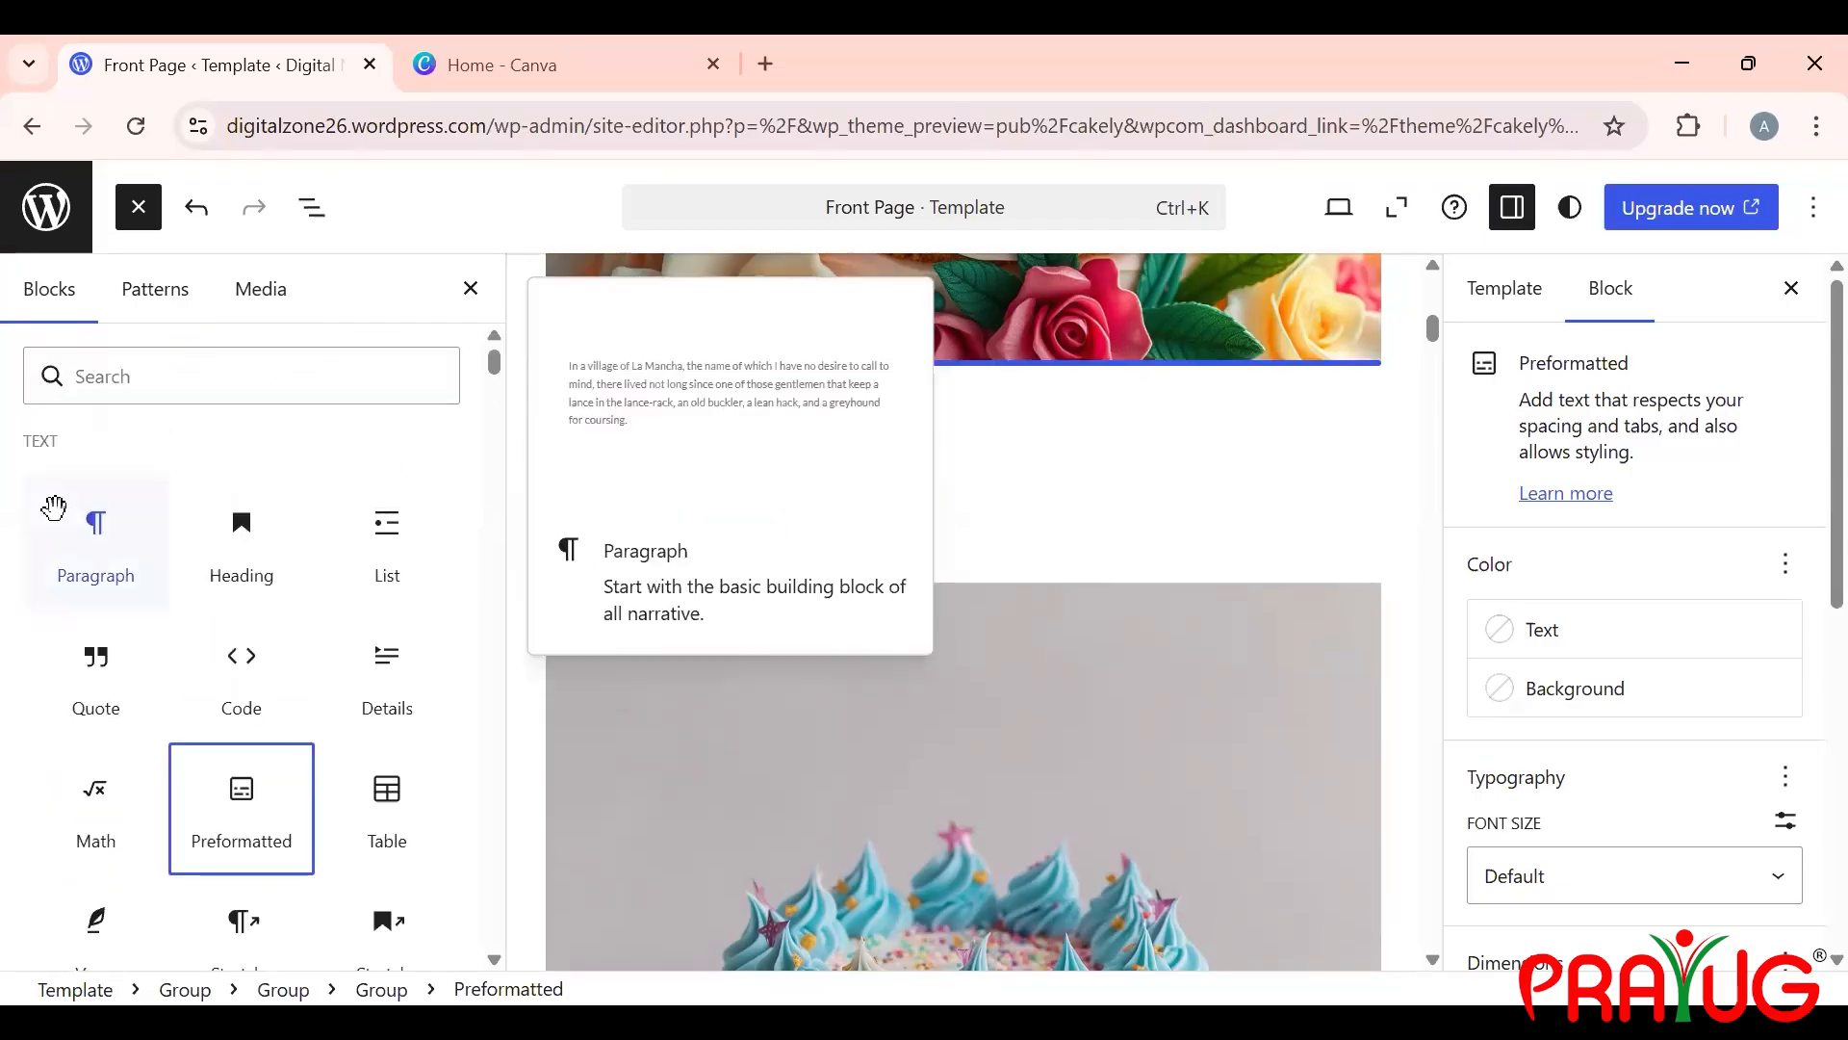
{"action": "scroll", "coordinate": [56, 514], "scroll_direction": "down", "scroll_amount": 10}
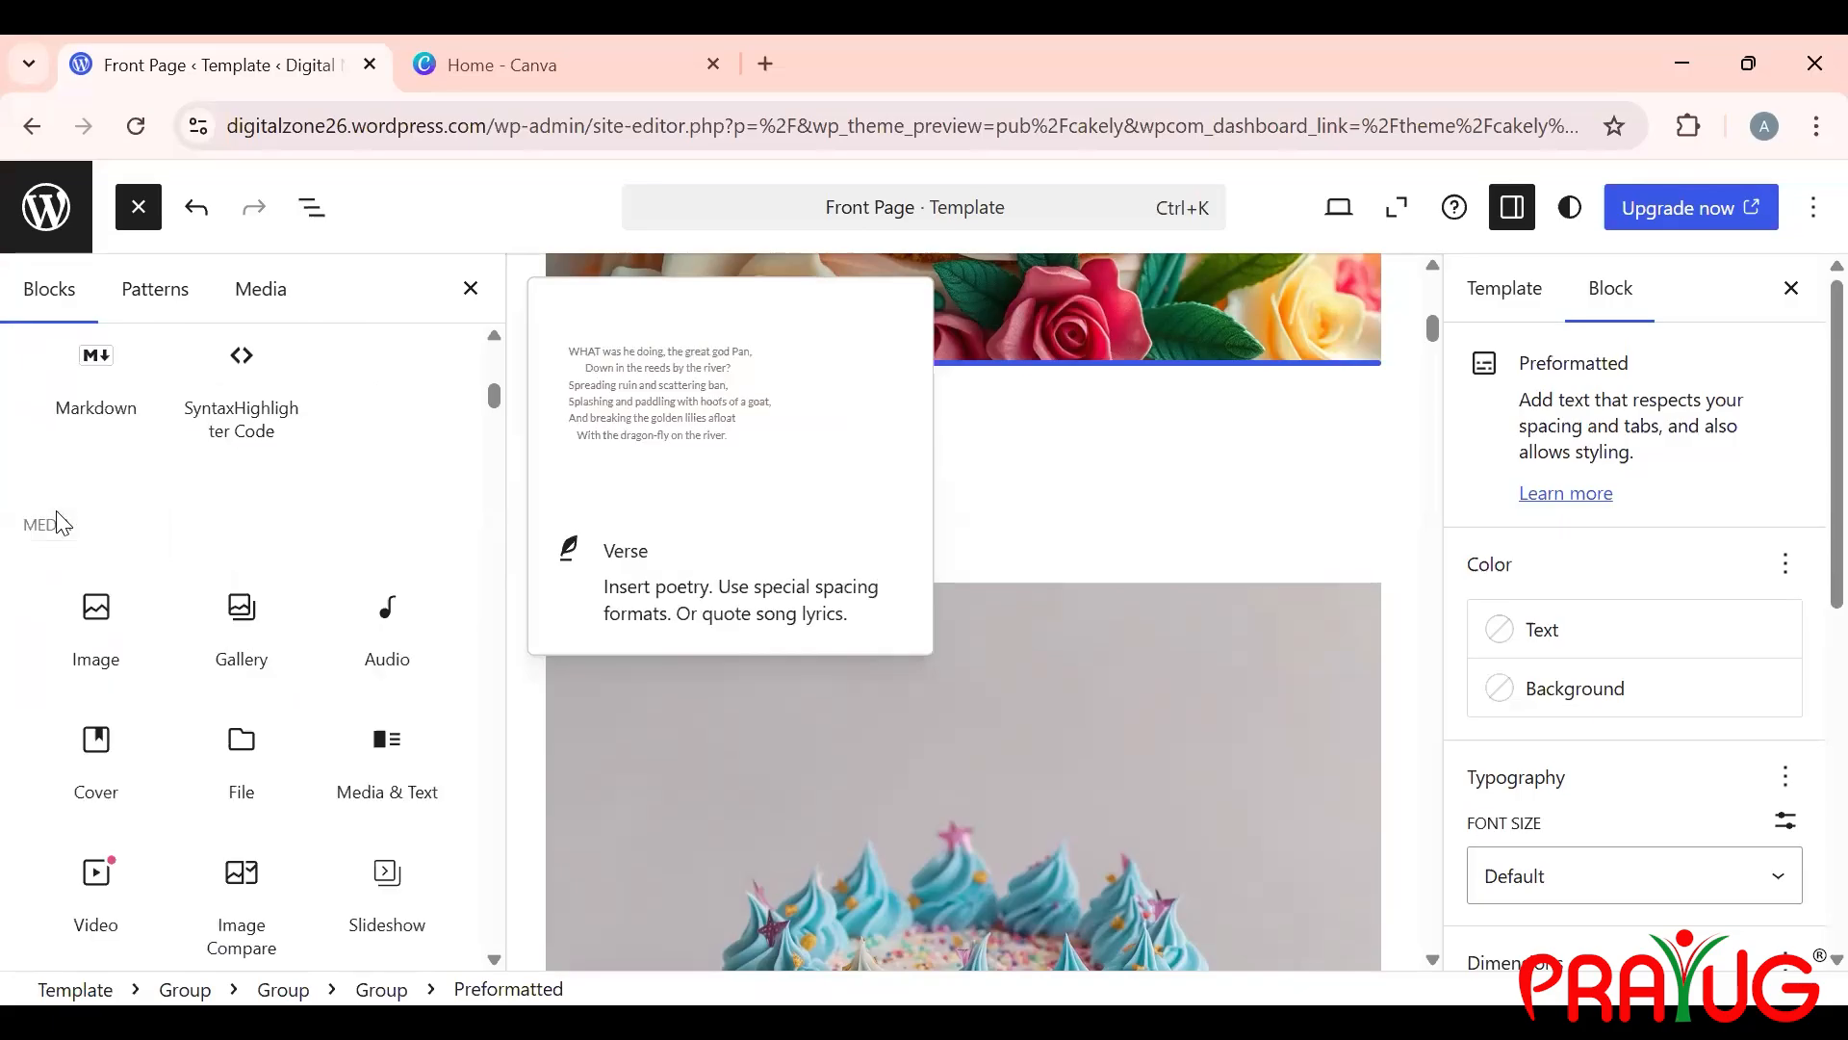
Step: Preview the Image, Gallery, Audio, Cover, File, Media & Text and Video blocks in the library's Media section
{"action": "scroll", "coordinate": [58, 520], "scroll_direction": "up", "scroll_amount": 1}
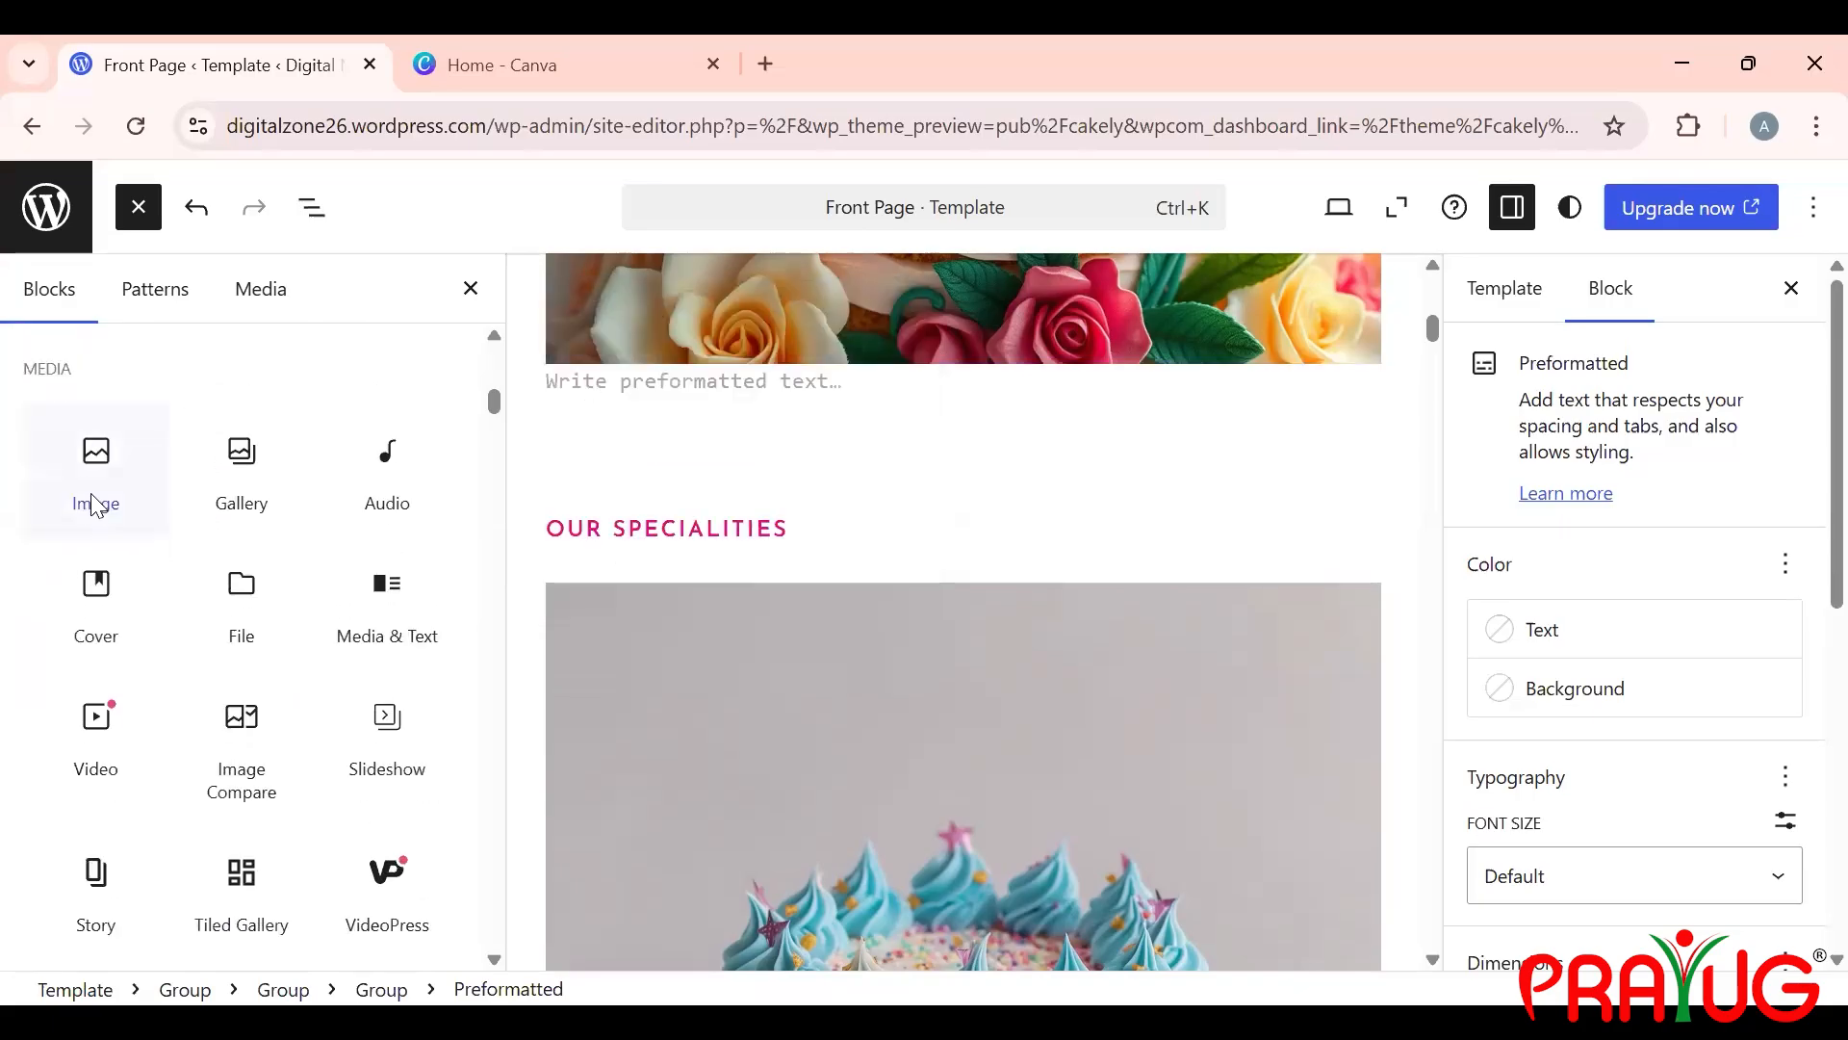
{"action": "mouse_move", "coordinate": [93, 508]}
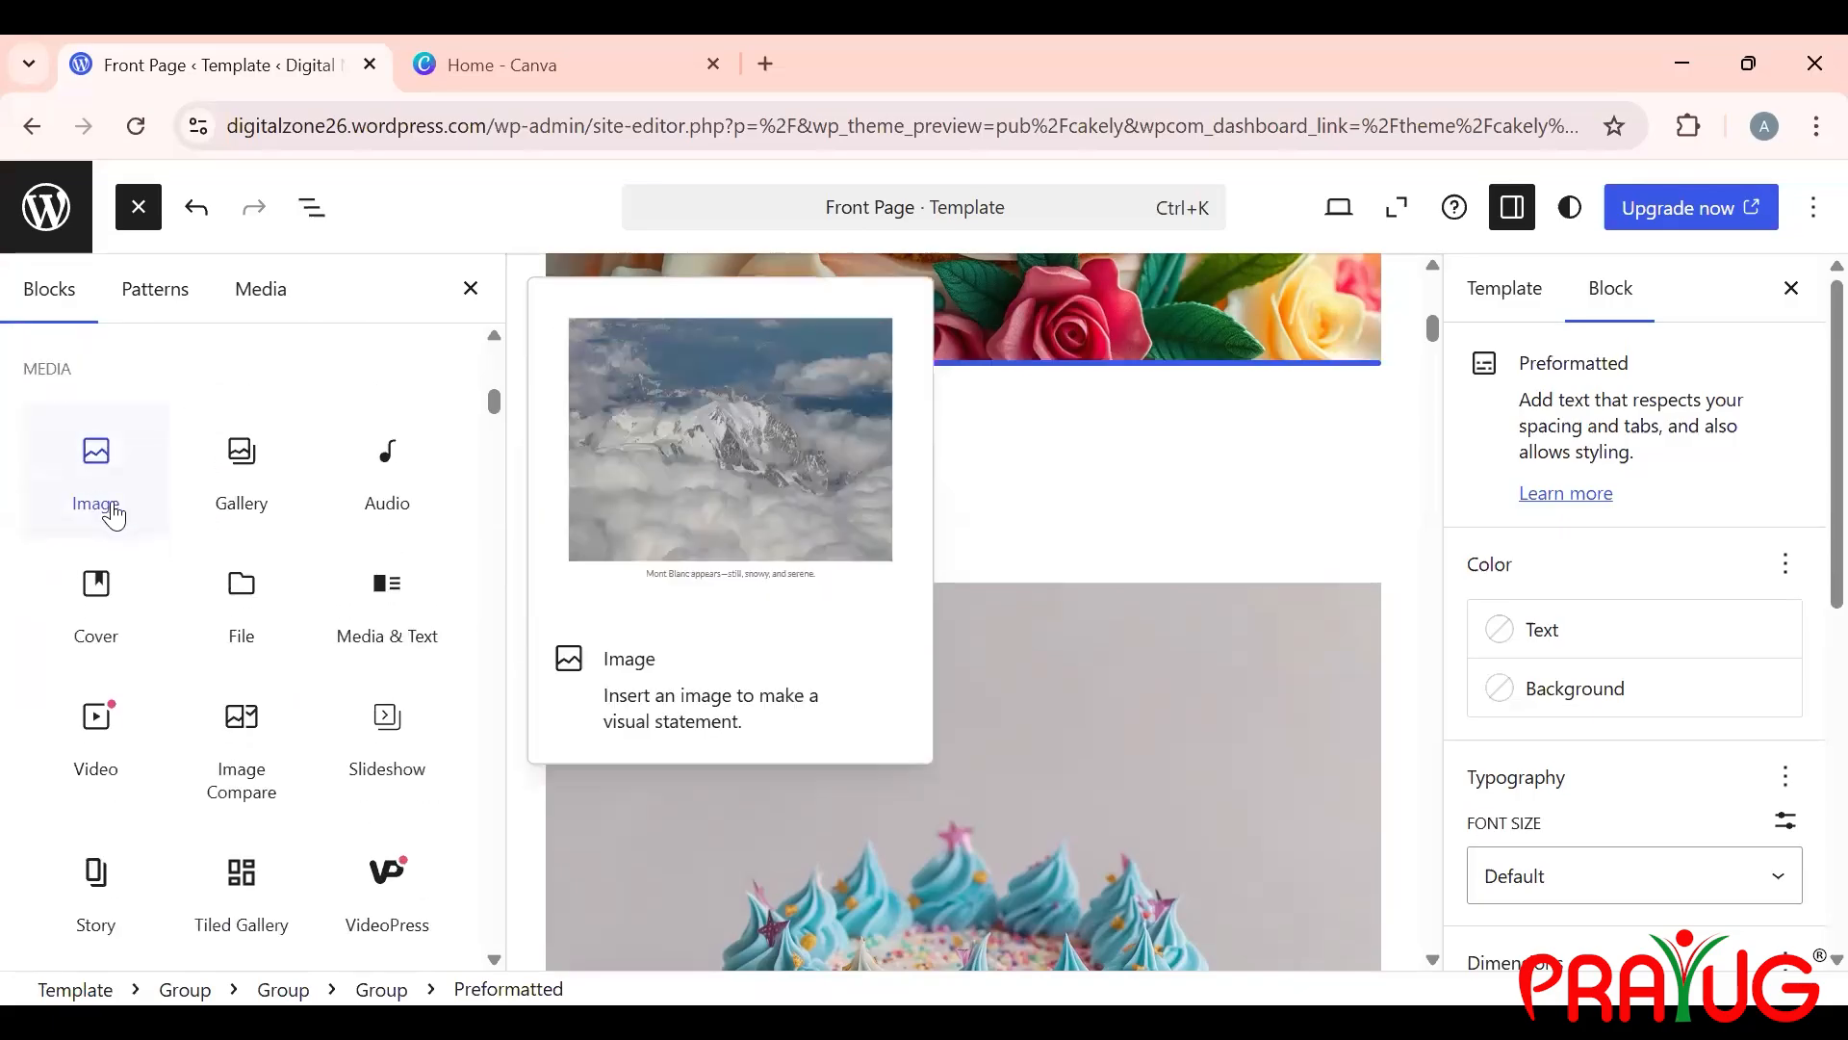
{"action": "mouse_move", "coordinate": [224, 507]}
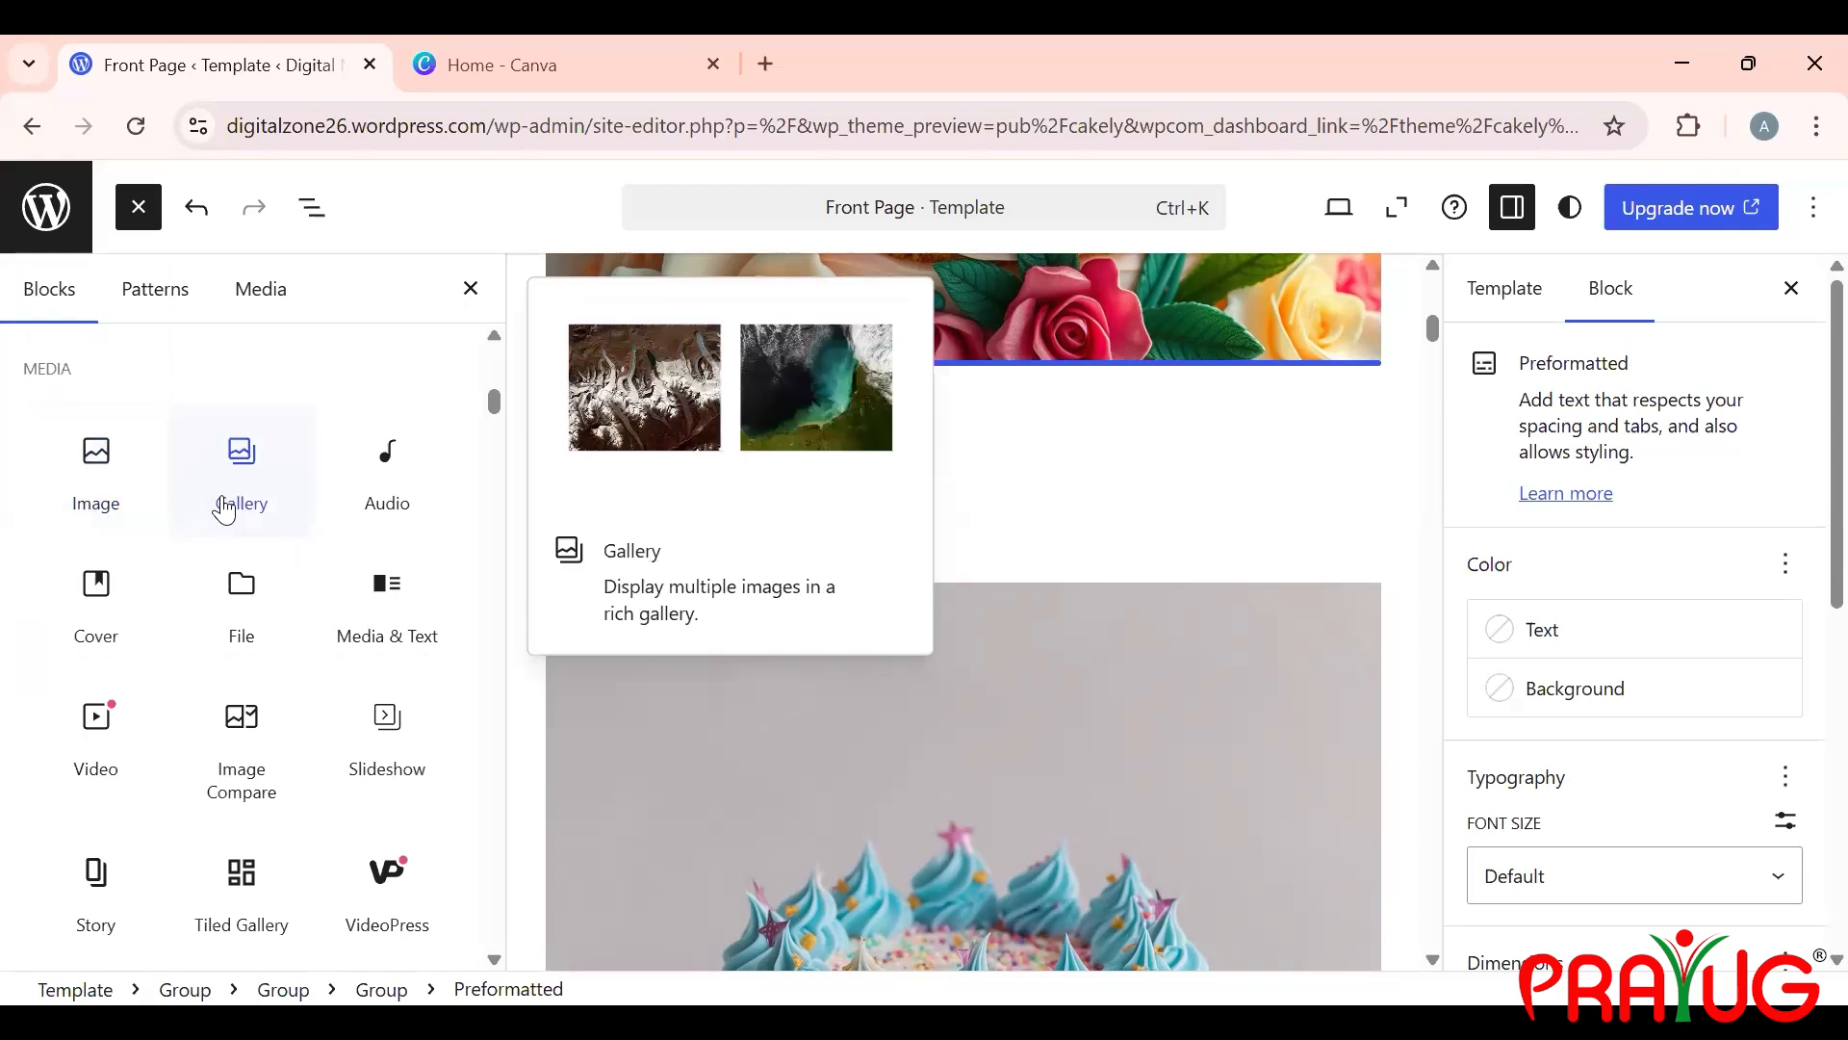
{"action": "mouse_move", "coordinate": [364, 478]}
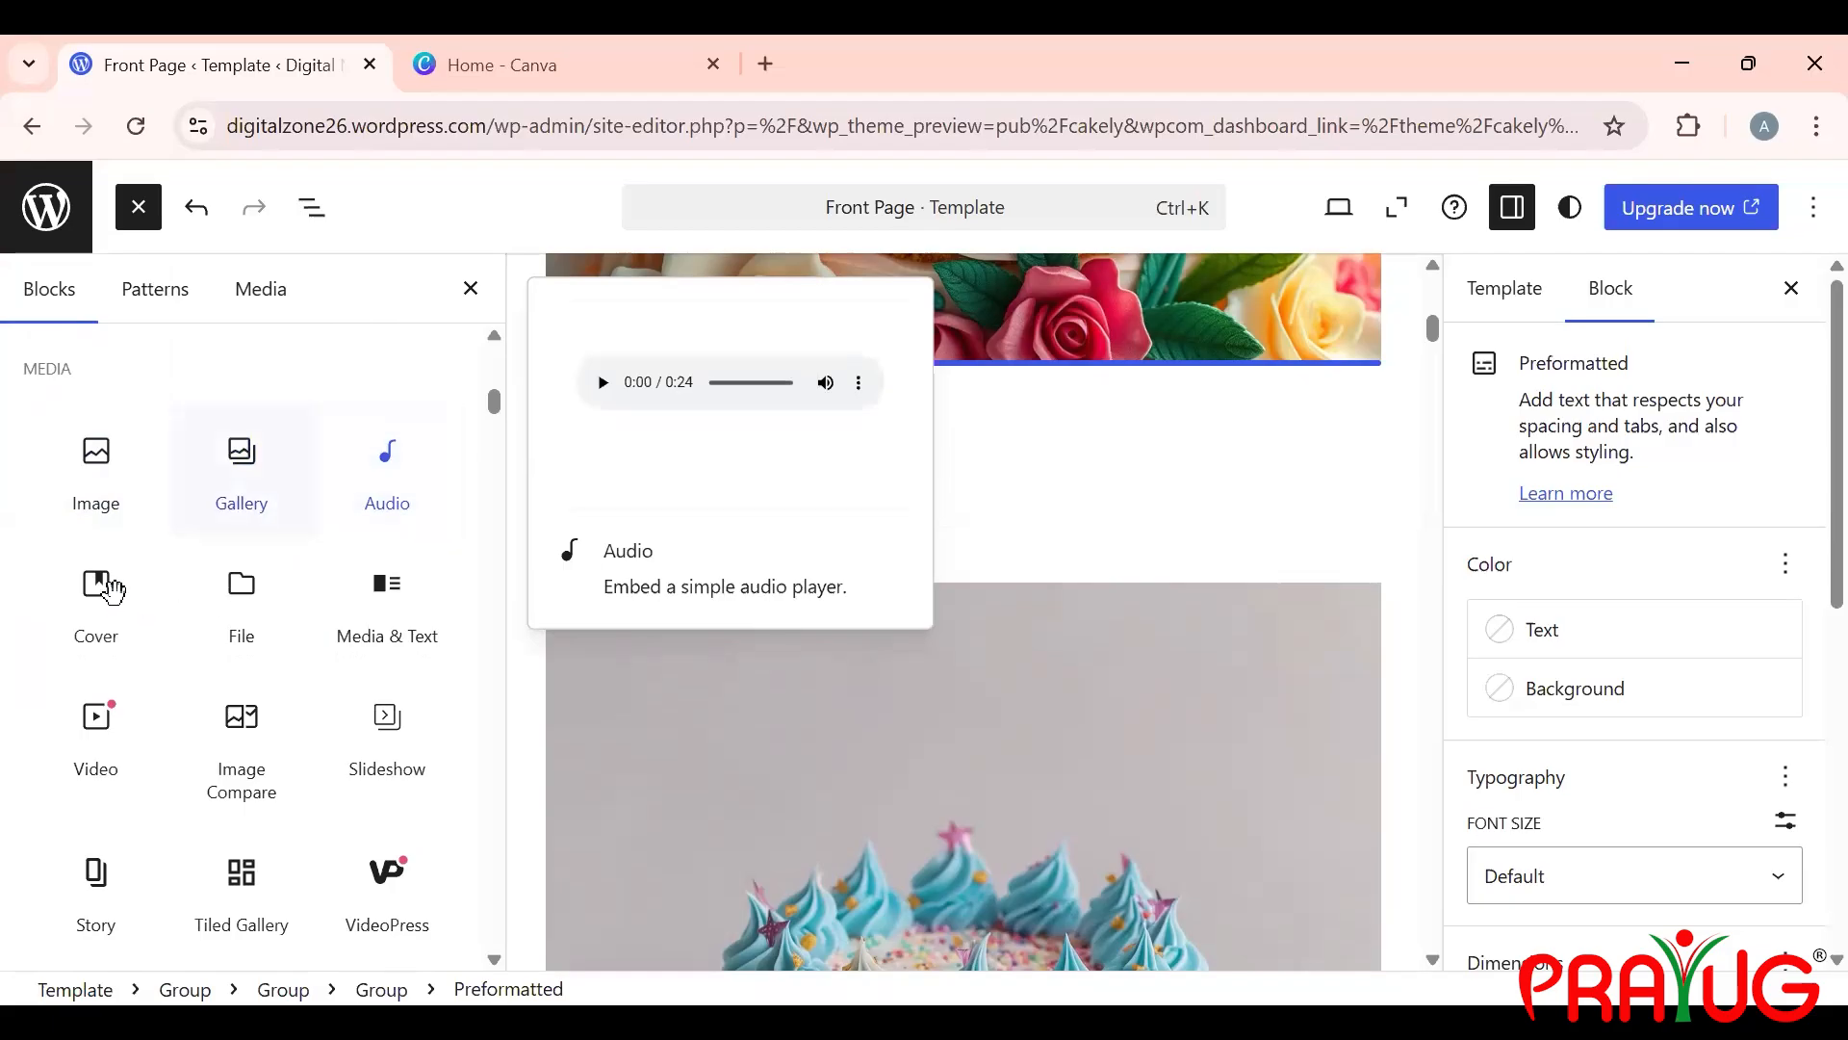
{"action": "mouse_move", "coordinate": [106, 588]}
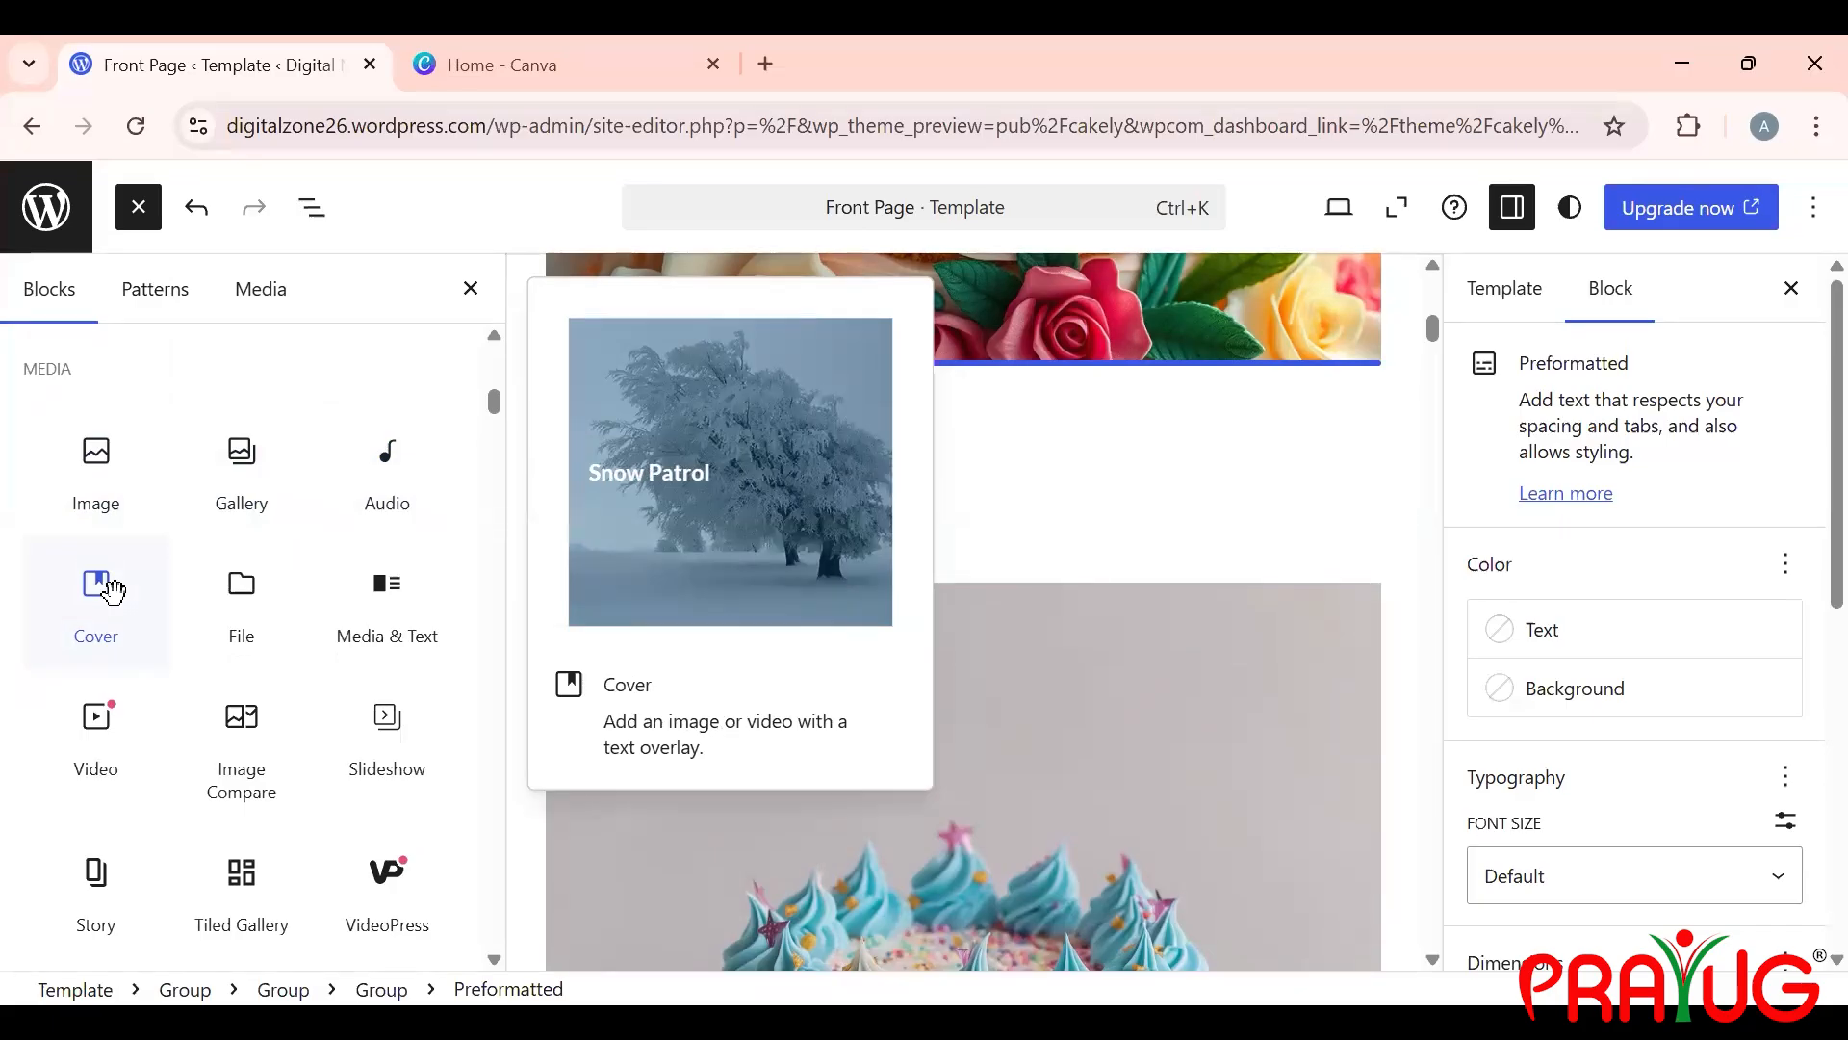
{"action": "mouse_move", "coordinate": [254, 650]}
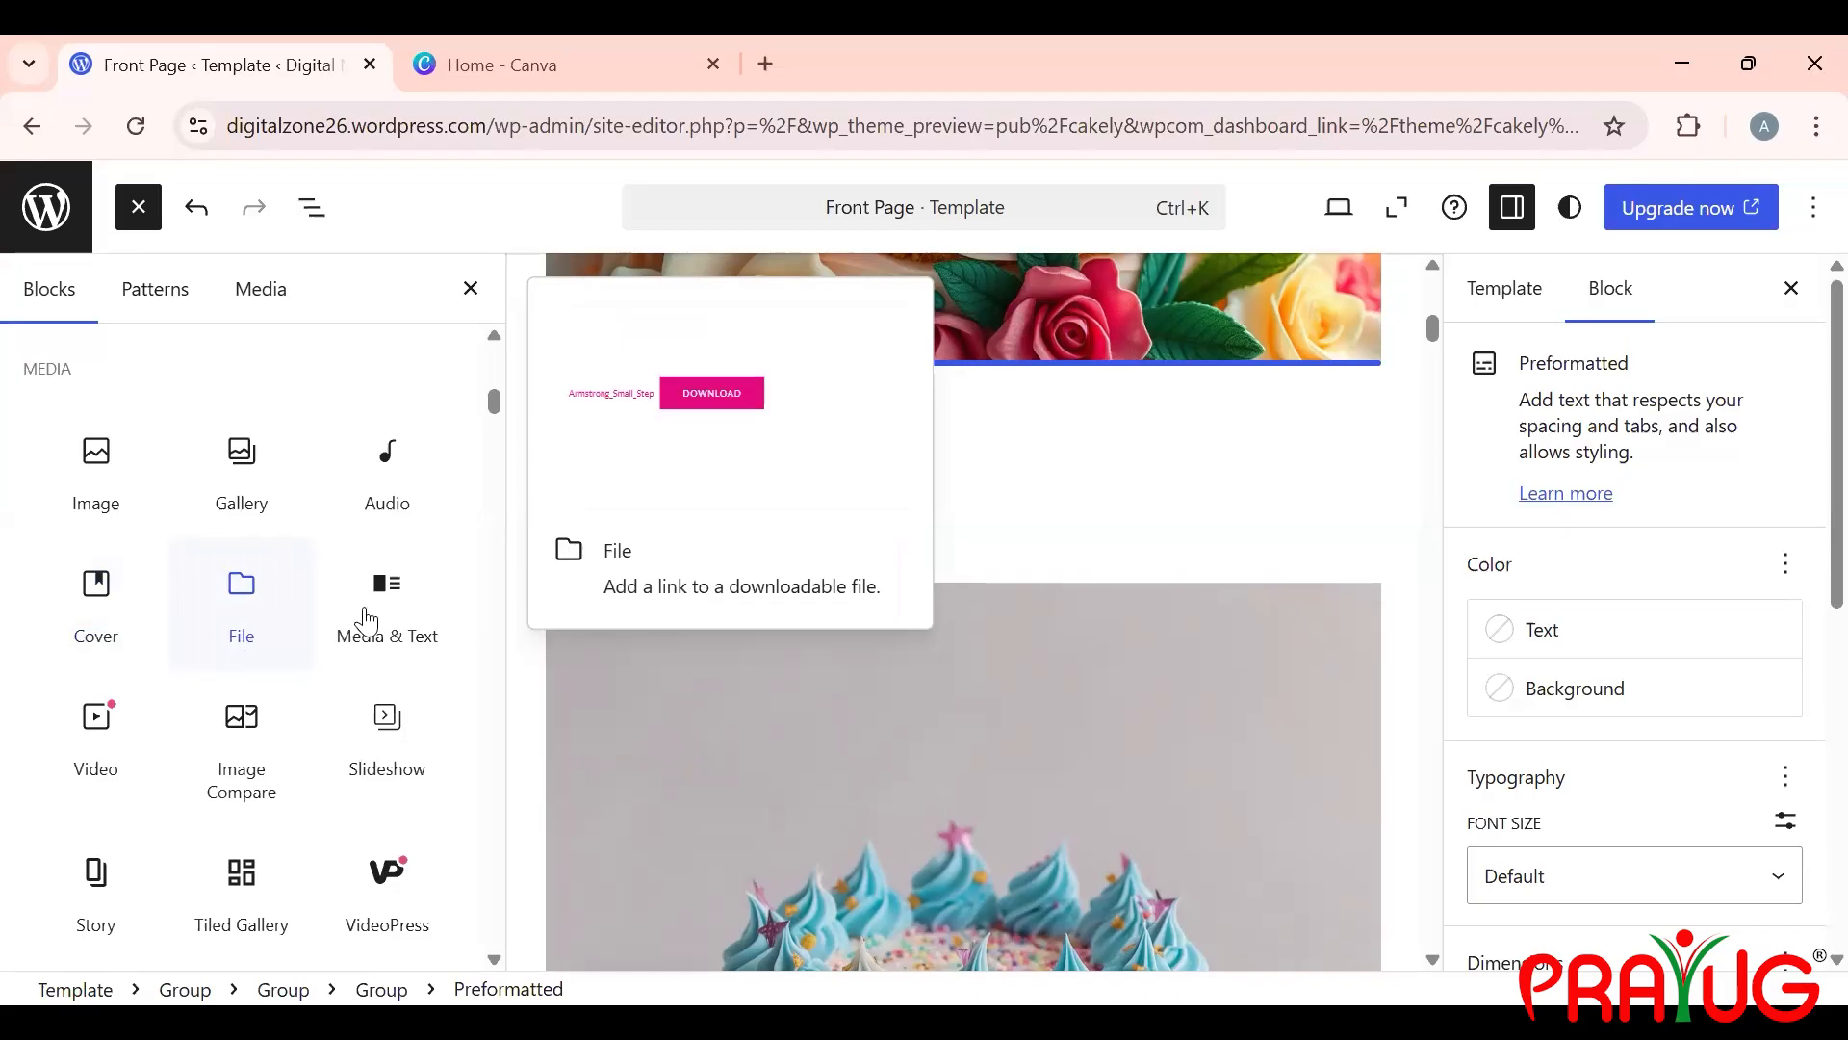
{"action": "mouse_move", "coordinate": [362, 603]}
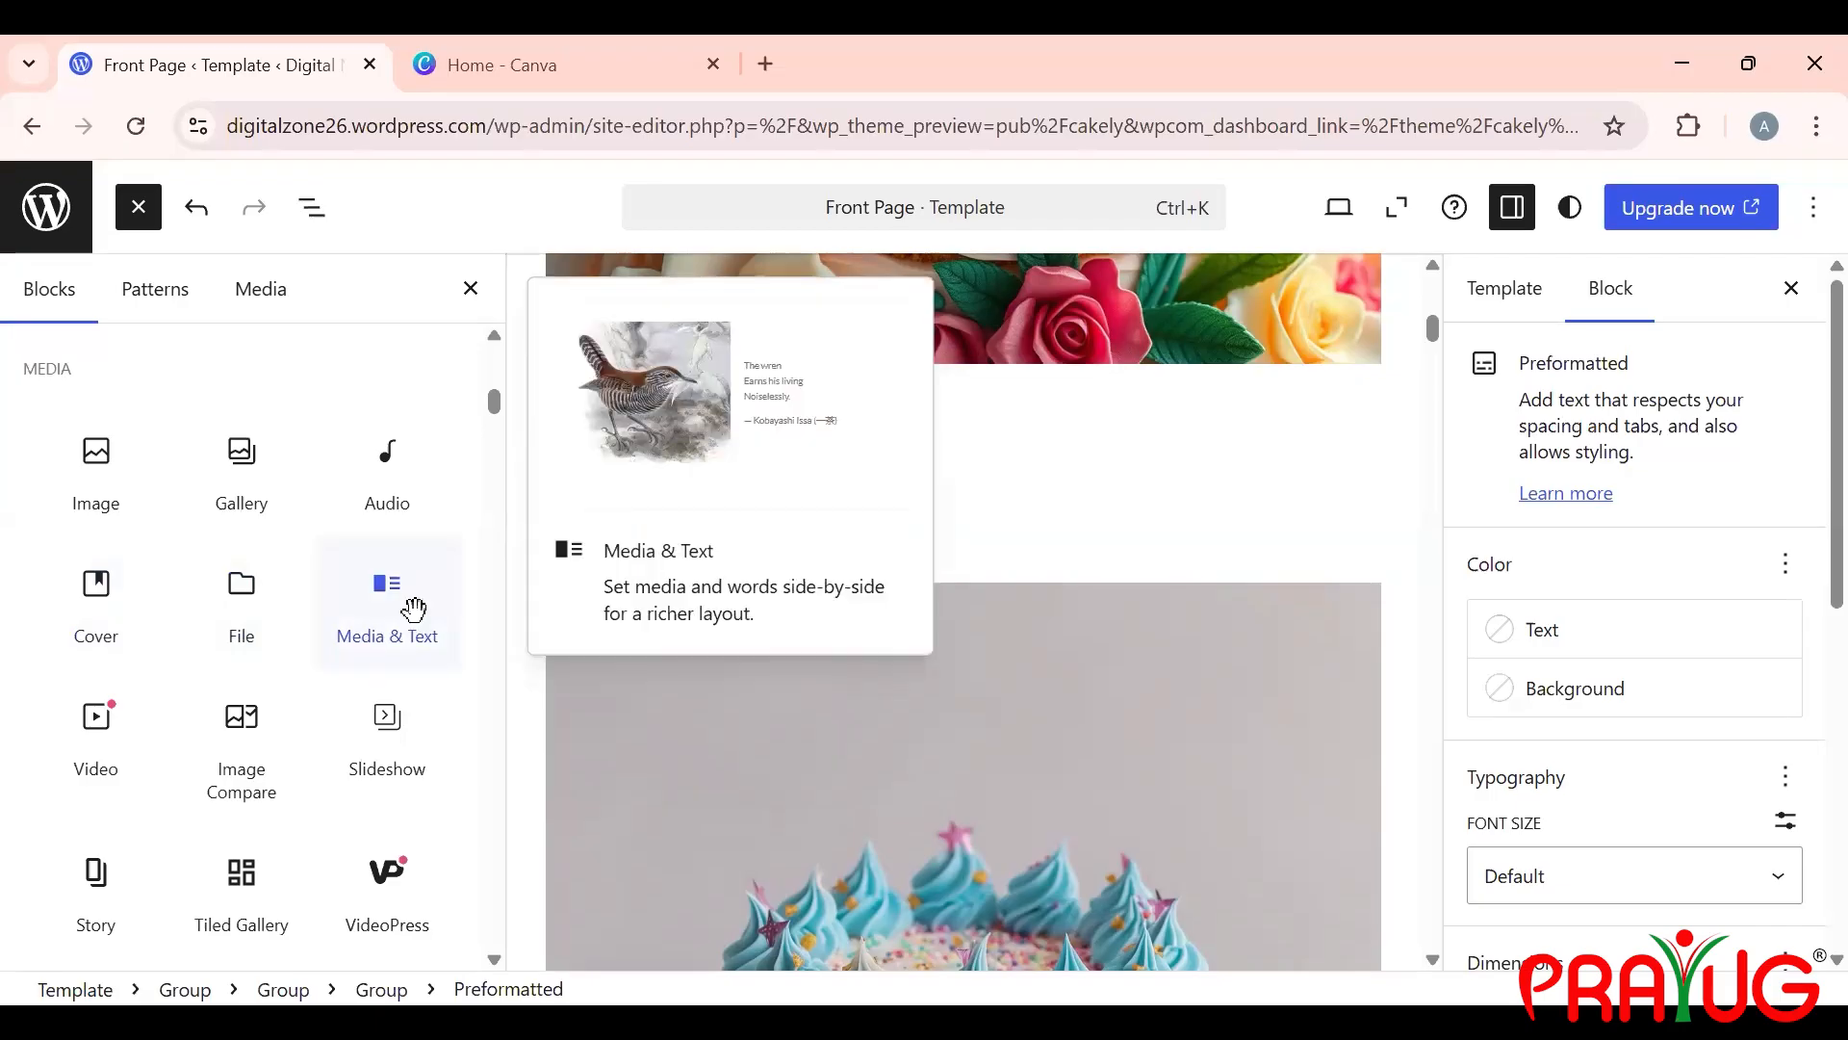
{"action": "mouse_move", "coordinate": [115, 736]}
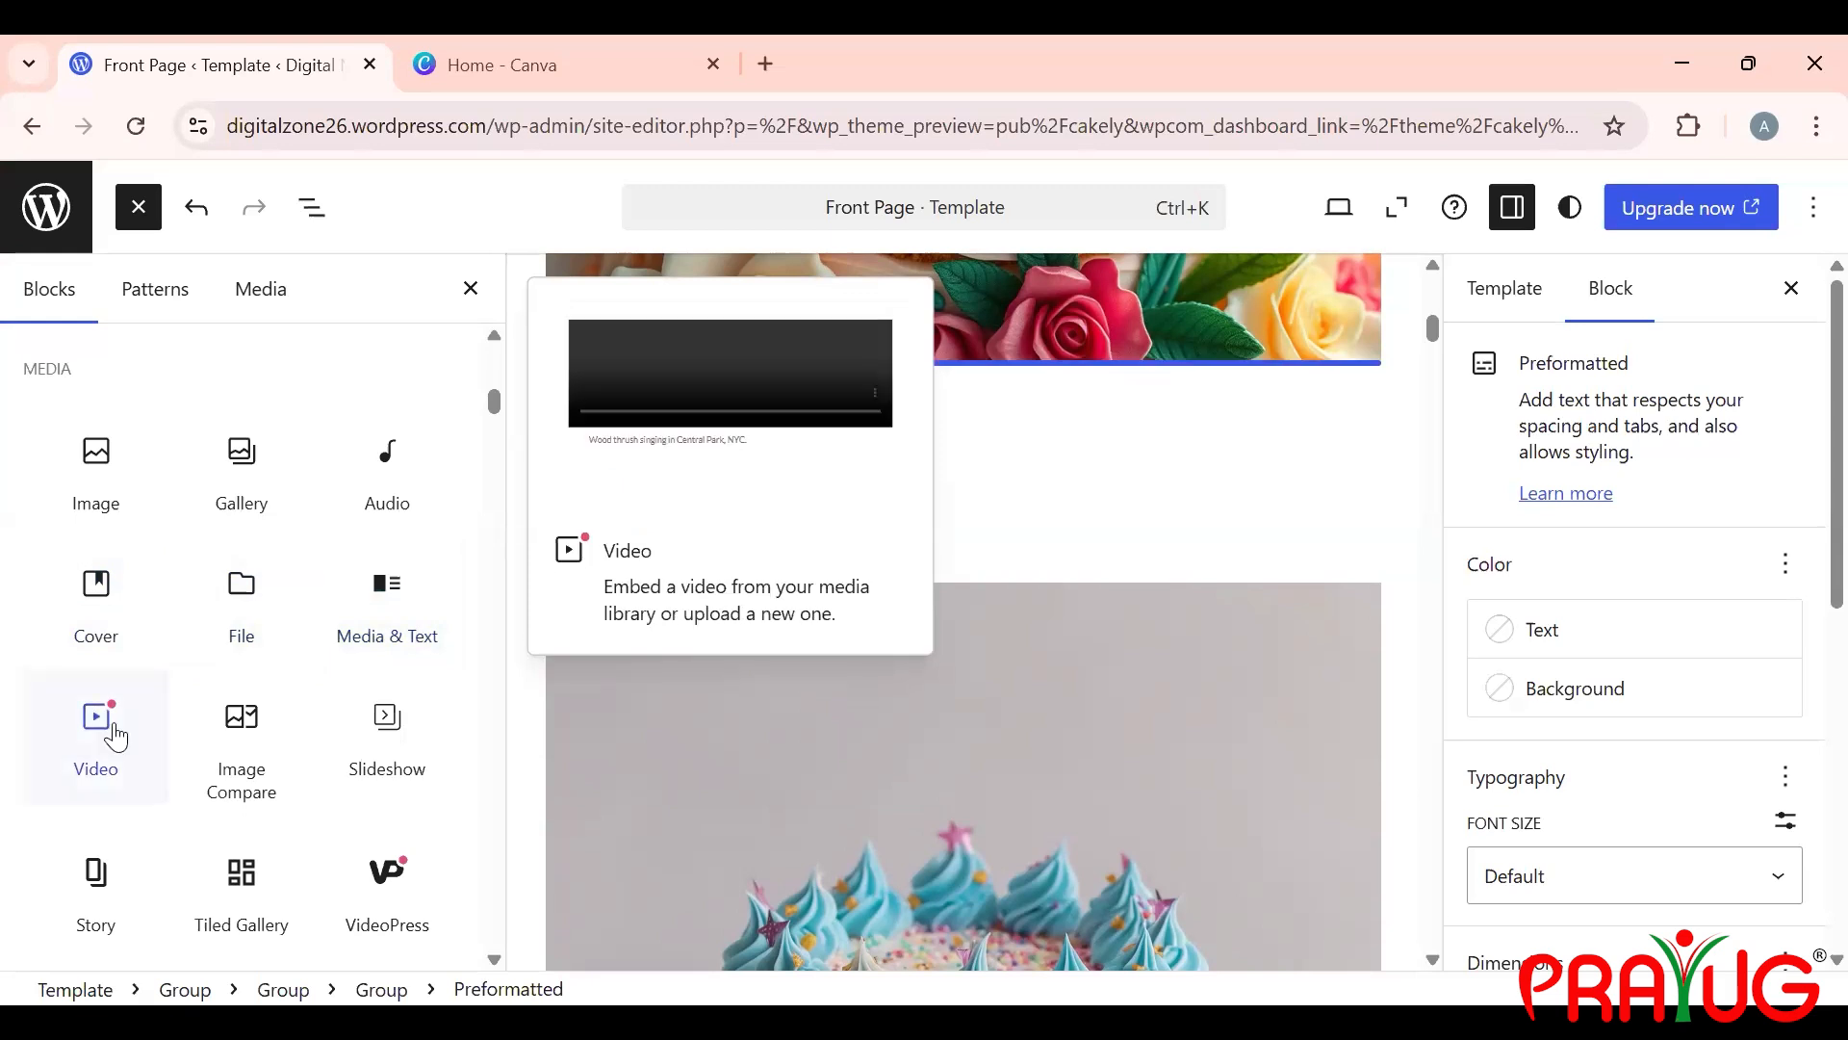
Step: Preview the Story, Tiled Gallery and VideoPress blocks, the Design section's blocks, and the Archives, Calendar and Terms List widgets
{"action": "scroll", "coordinate": [113, 729], "scroll_direction": "down", "scroll_amount": 2}
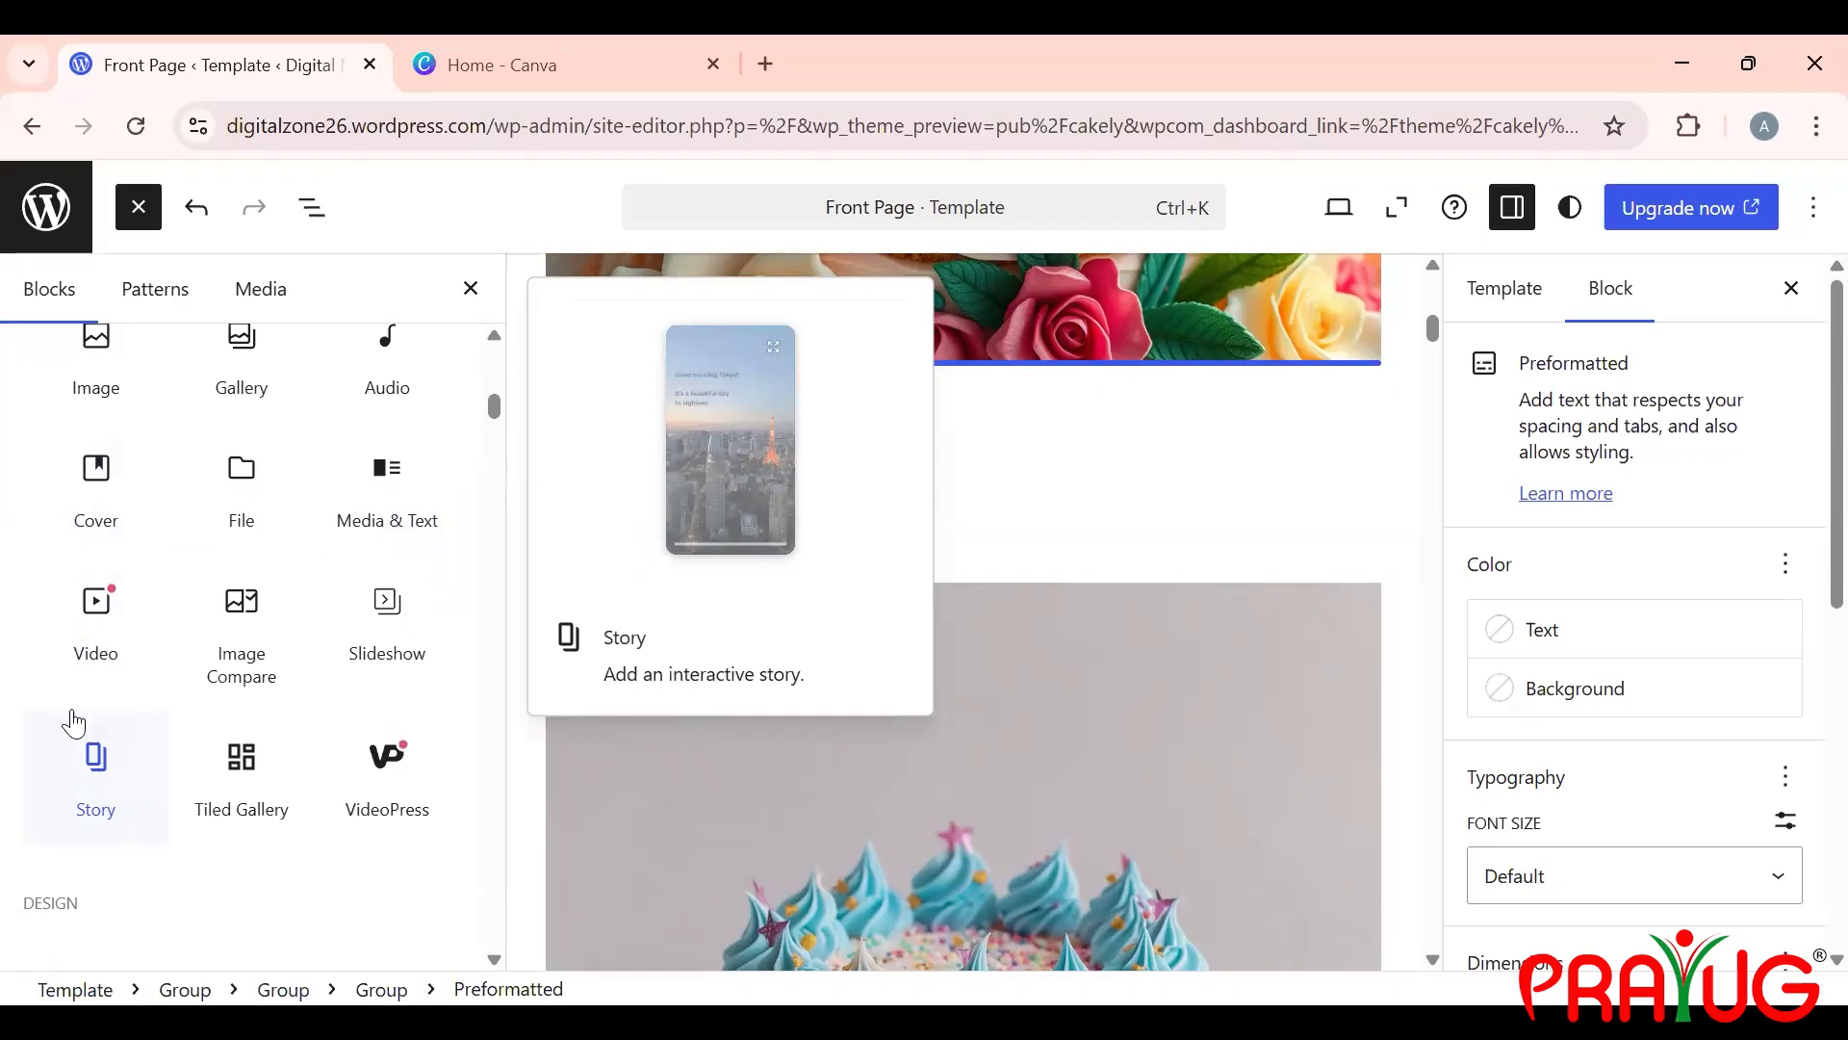
{"action": "mouse_move", "coordinate": [94, 621]}
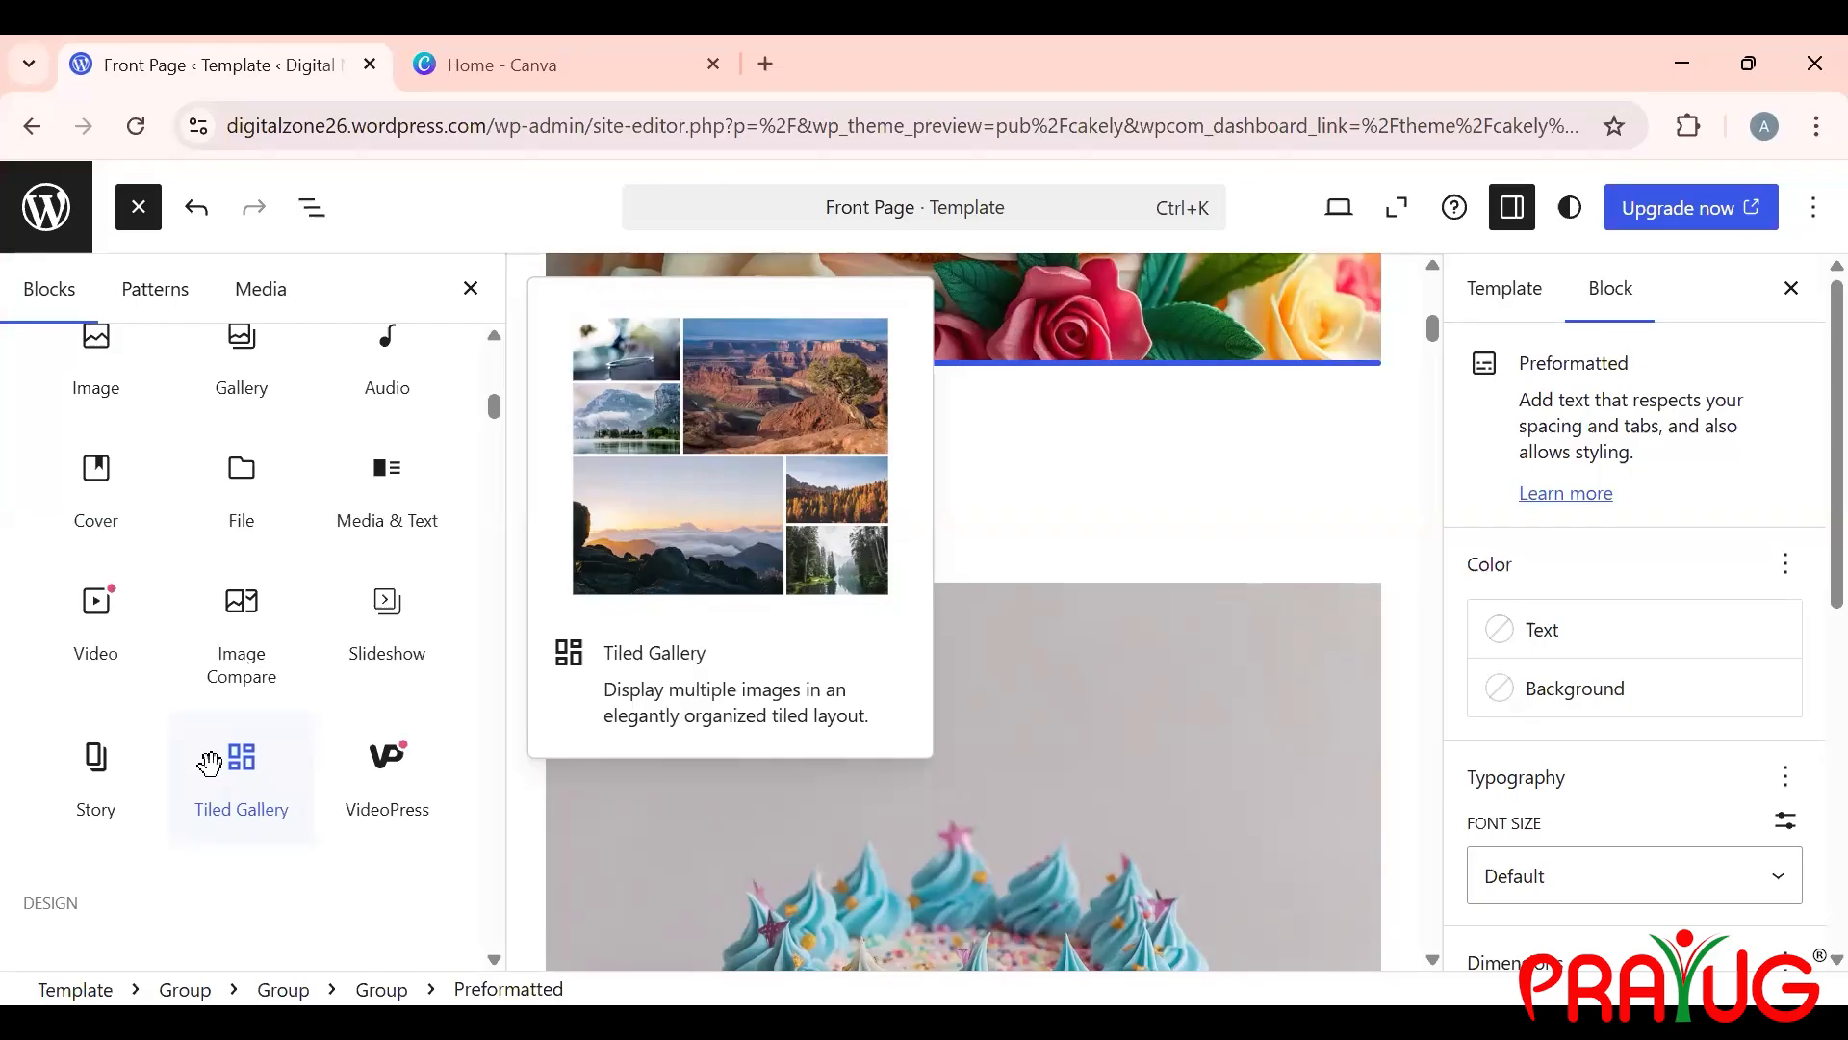
{"action": "mouse_move", "coordinate": [384, 757]}
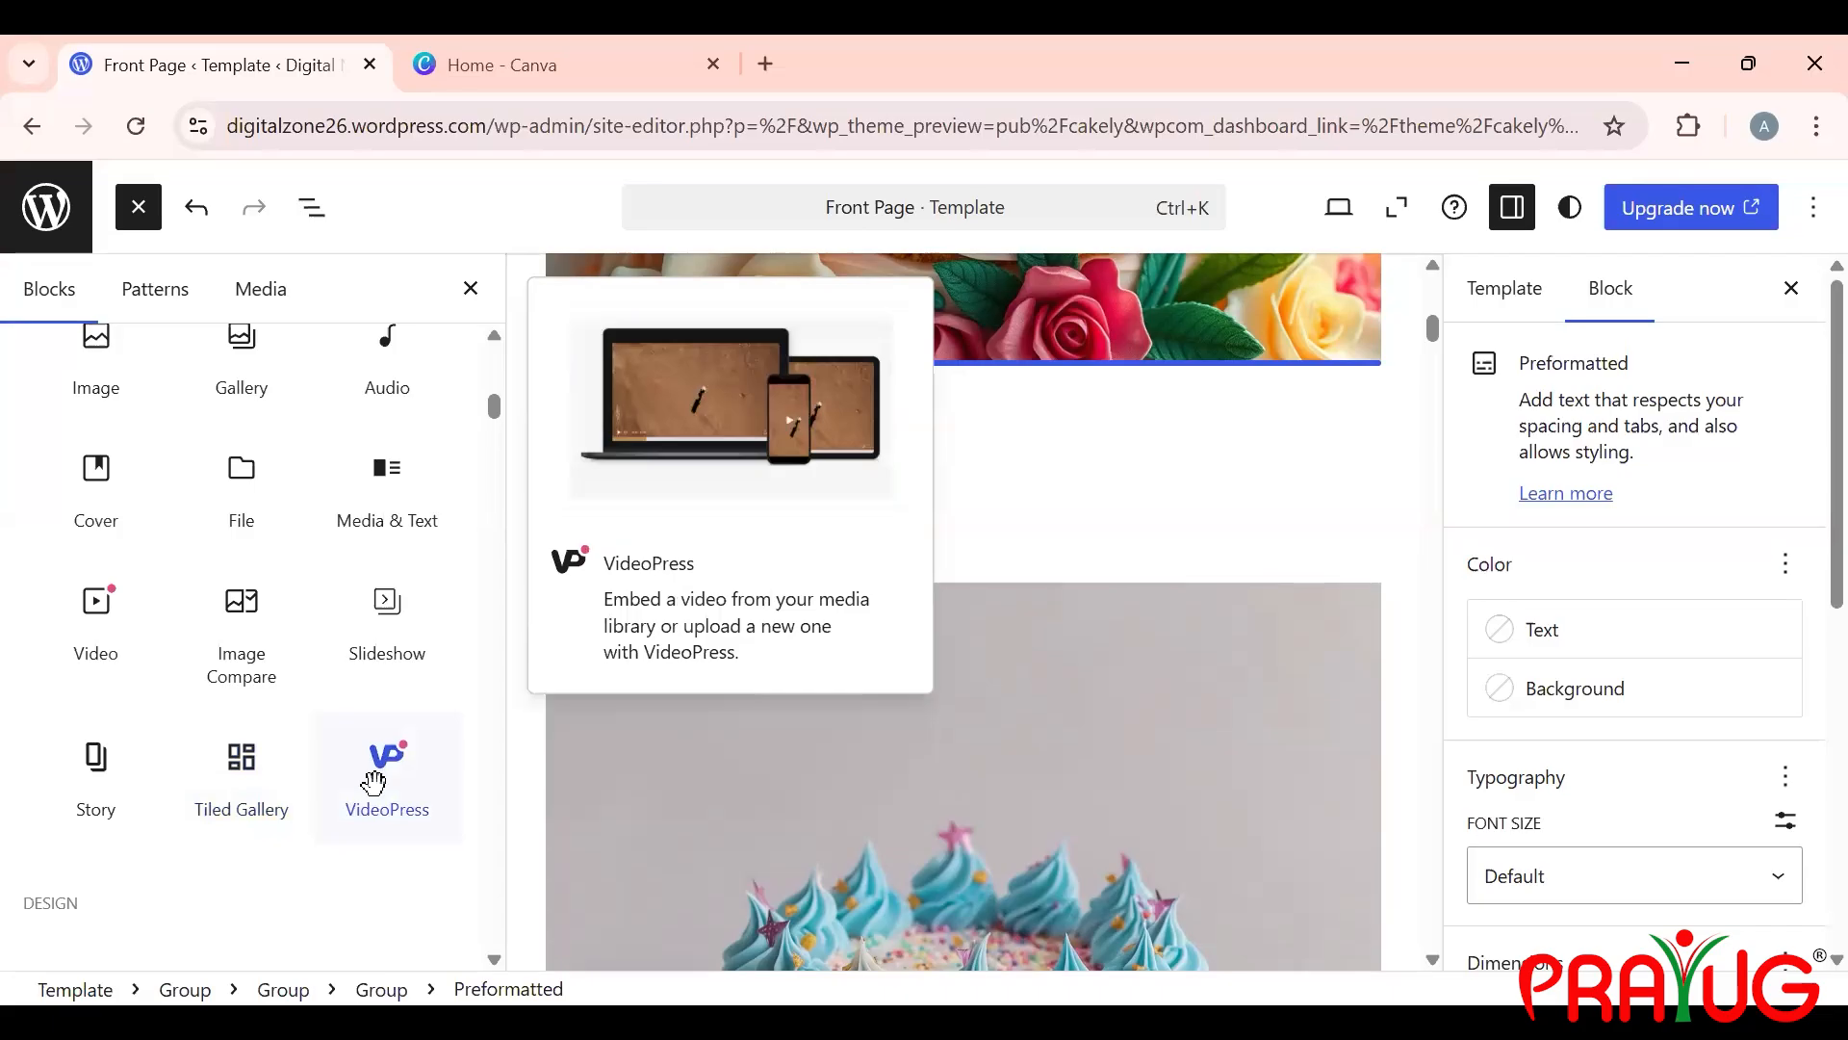
{"action": "scroll", "coordinate": [374, 781], "scroll_direction": "down", "scroll_amount": 5}
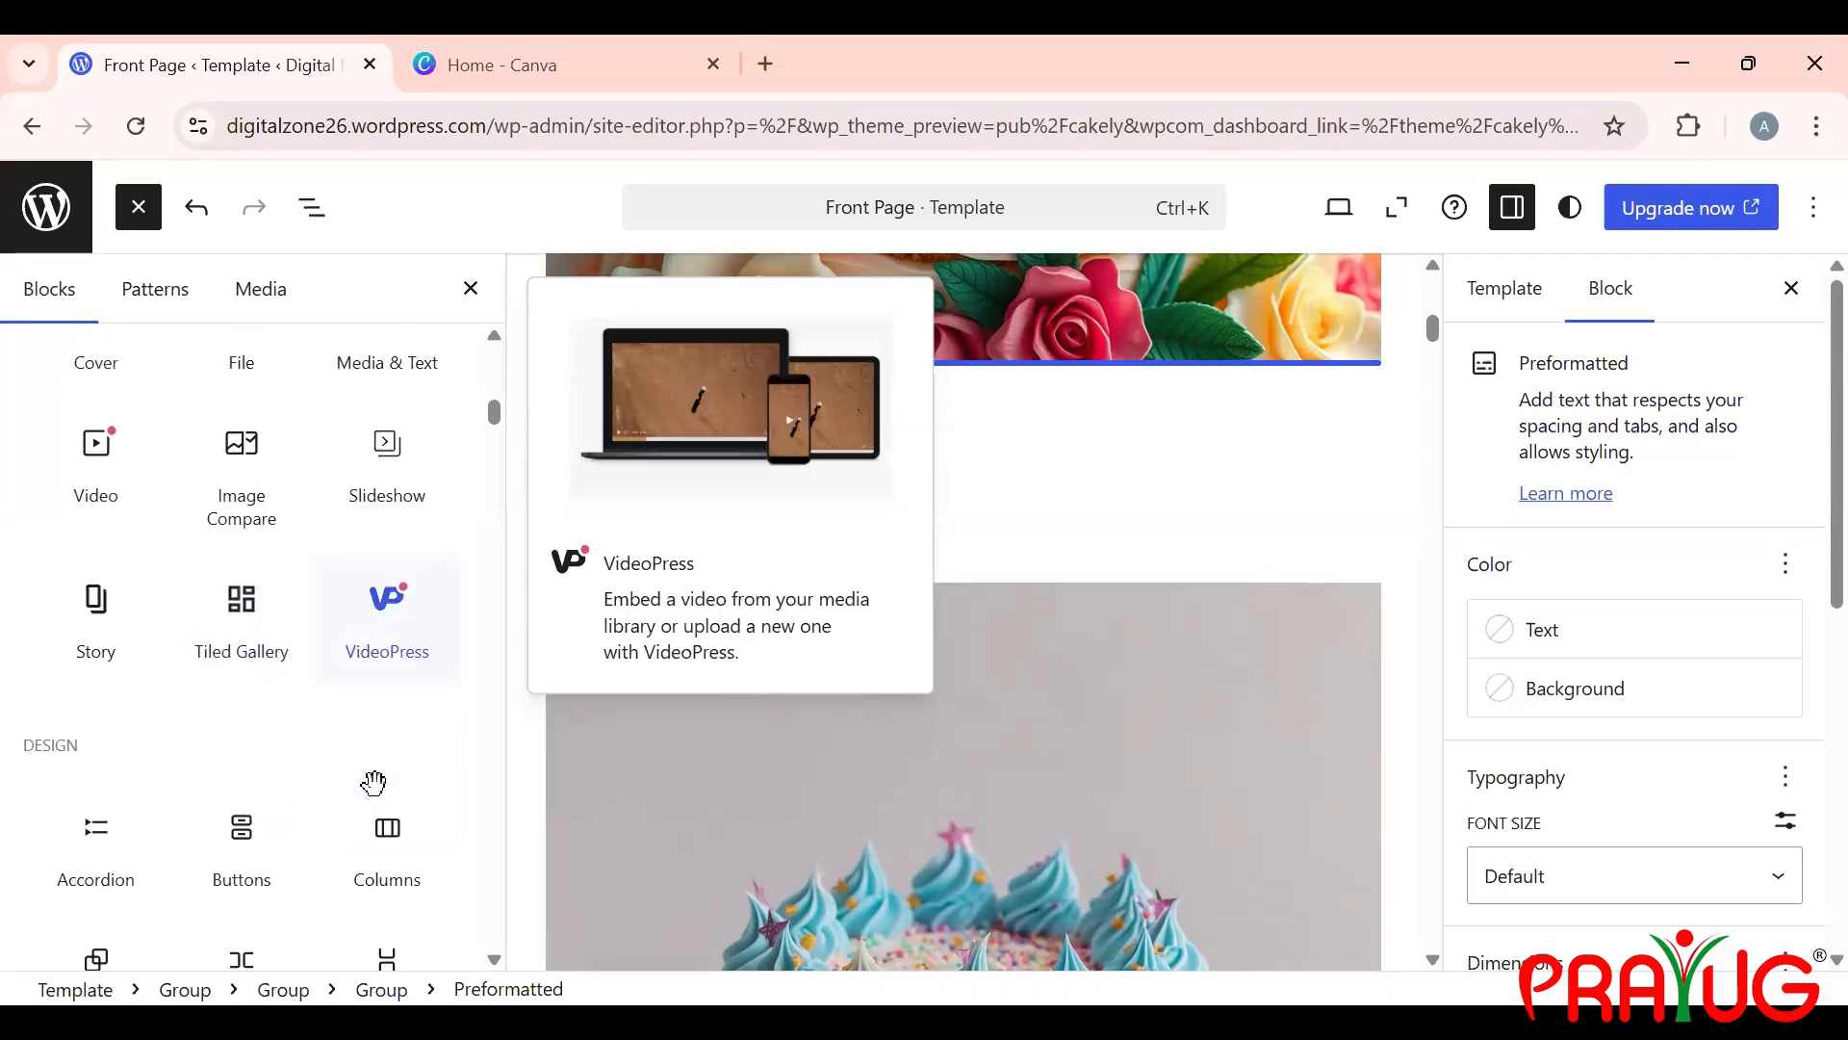
{"action": "scroll", "coordinate": [374, 781], "scroll_direction": "down", "scroll_amount": 2}
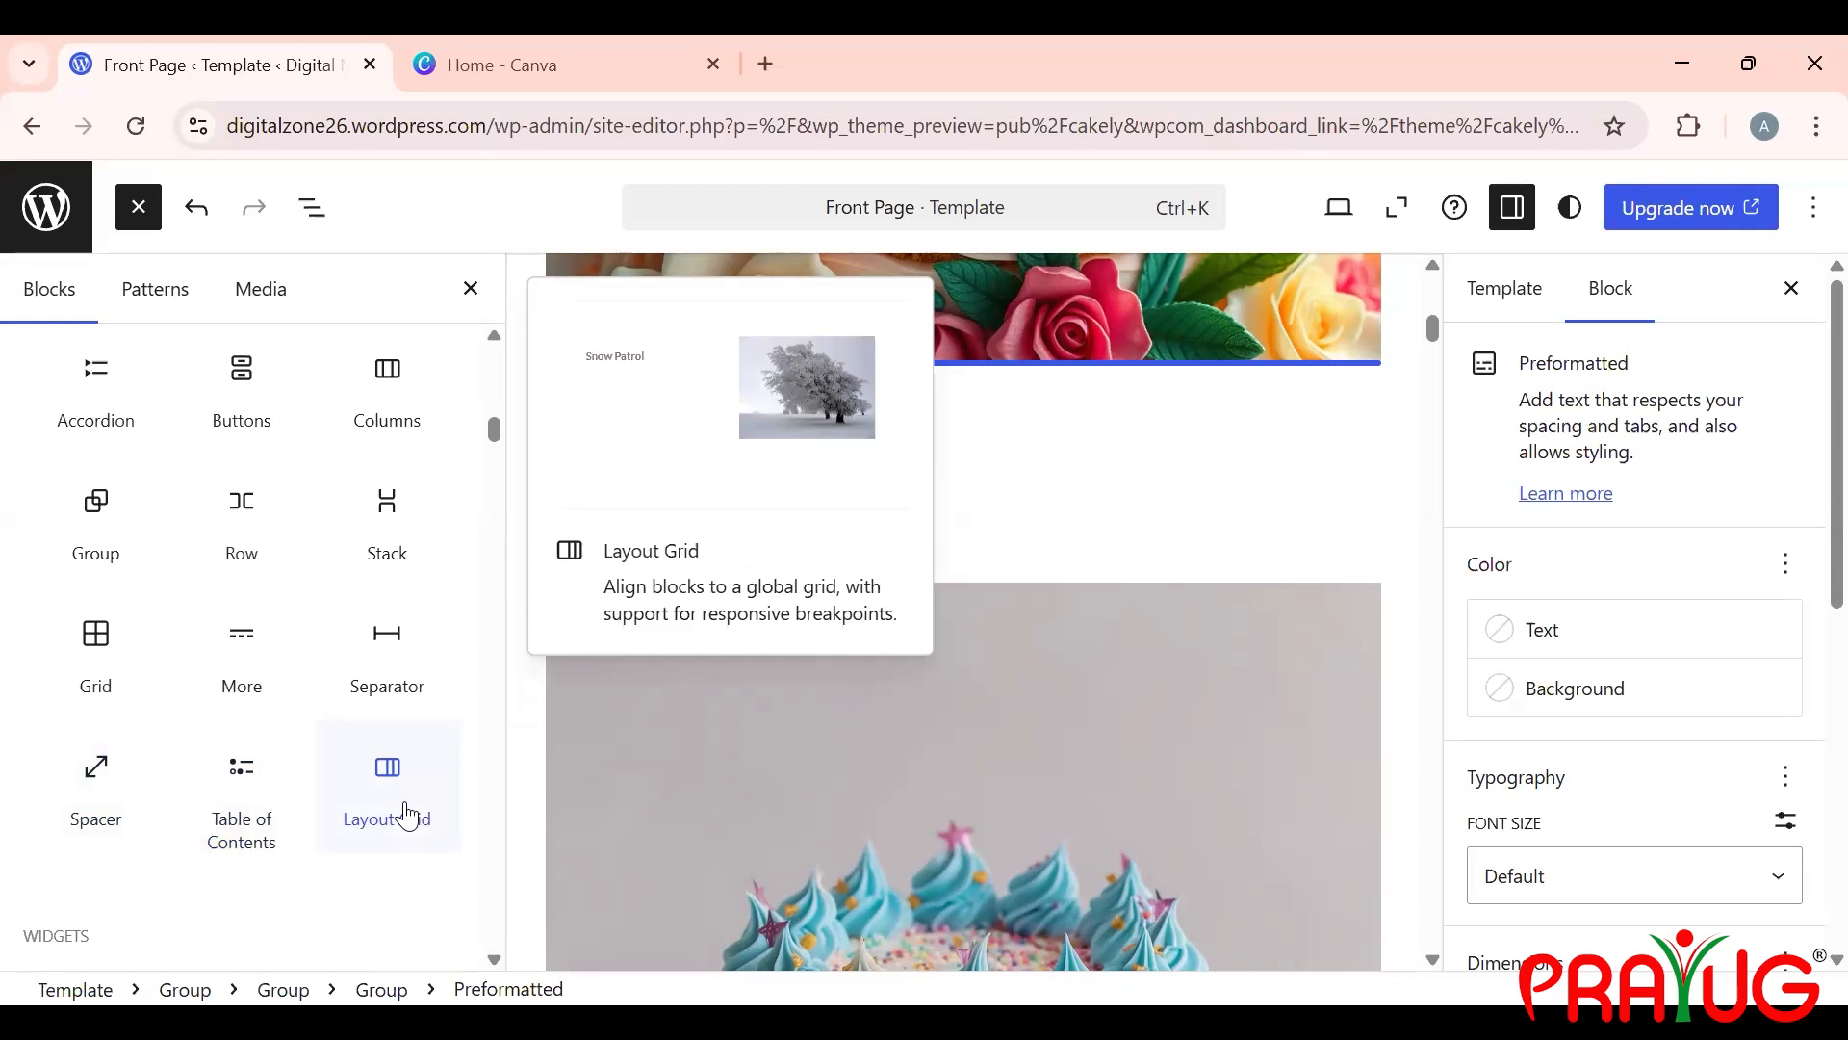
{"action": "scroll", "coordinate": [404, 815], "scroll_direction": "down", "scroll_amount": 5}
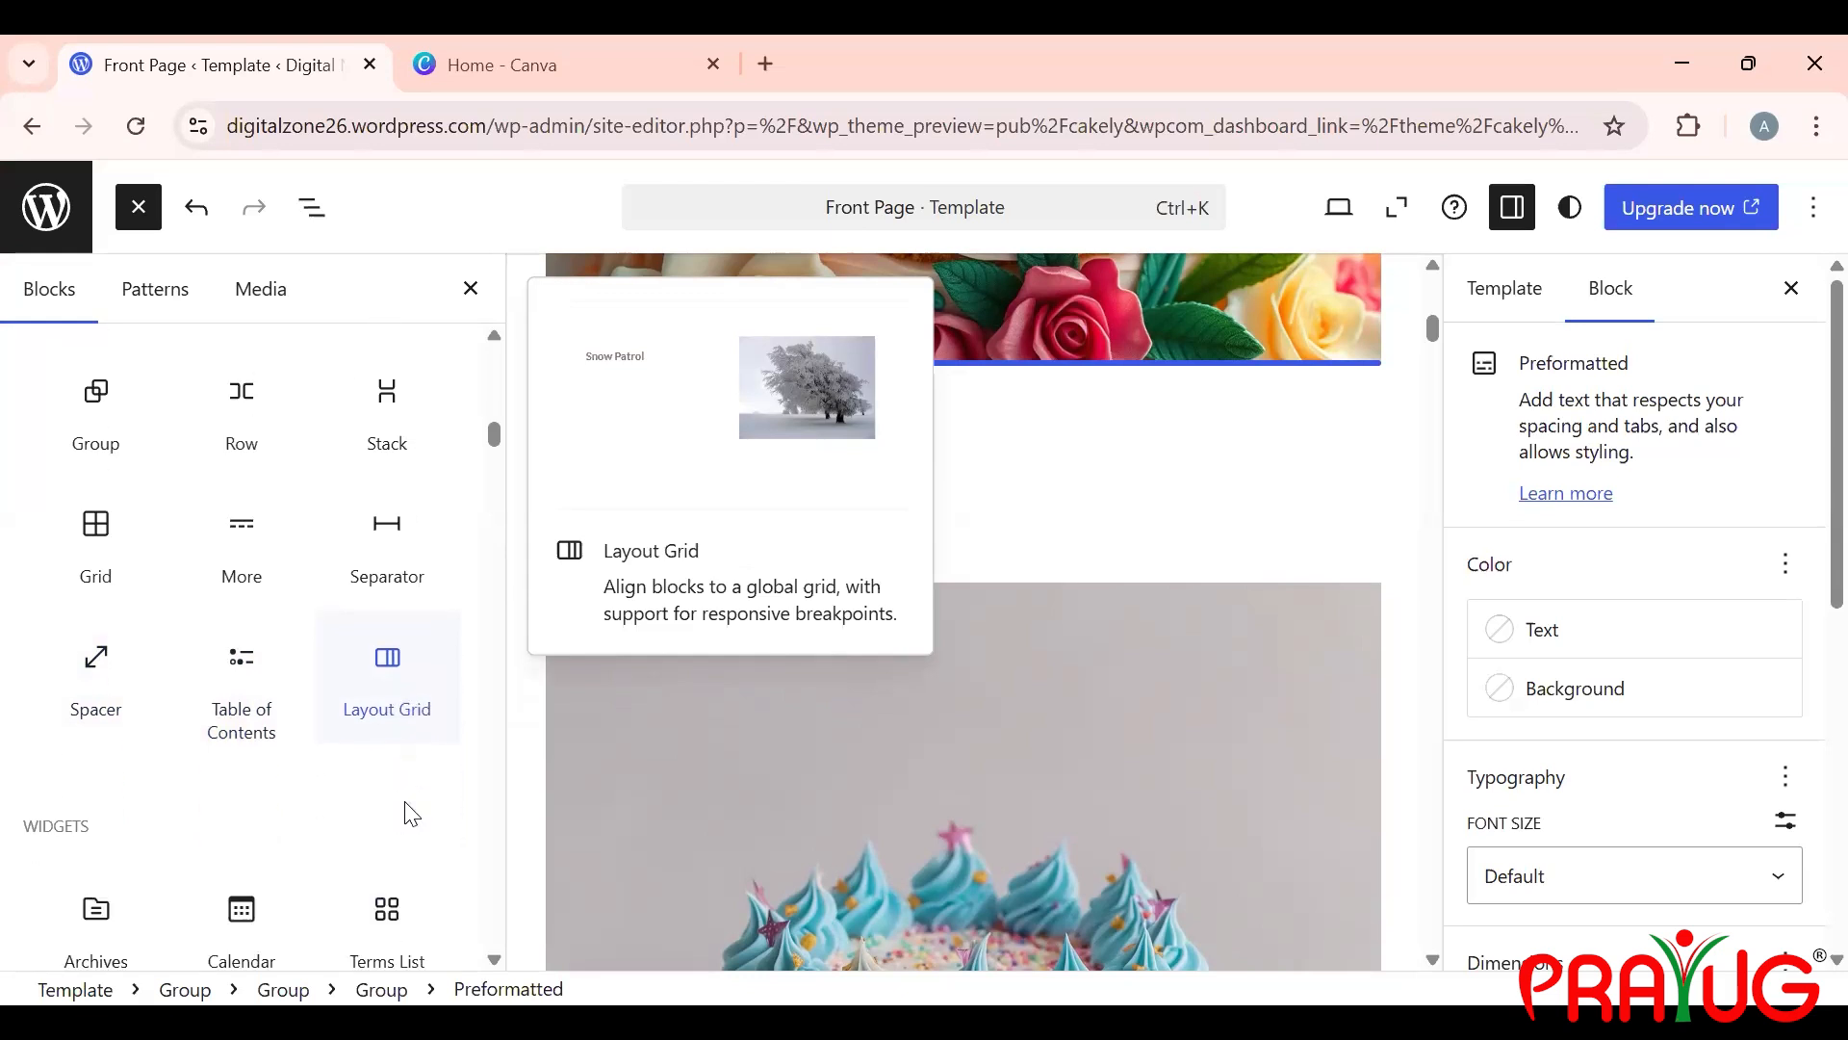
{"action": "scroll", "coordinate": [402, 797], "scroll_direction": "down", "scroll_amount": 3}
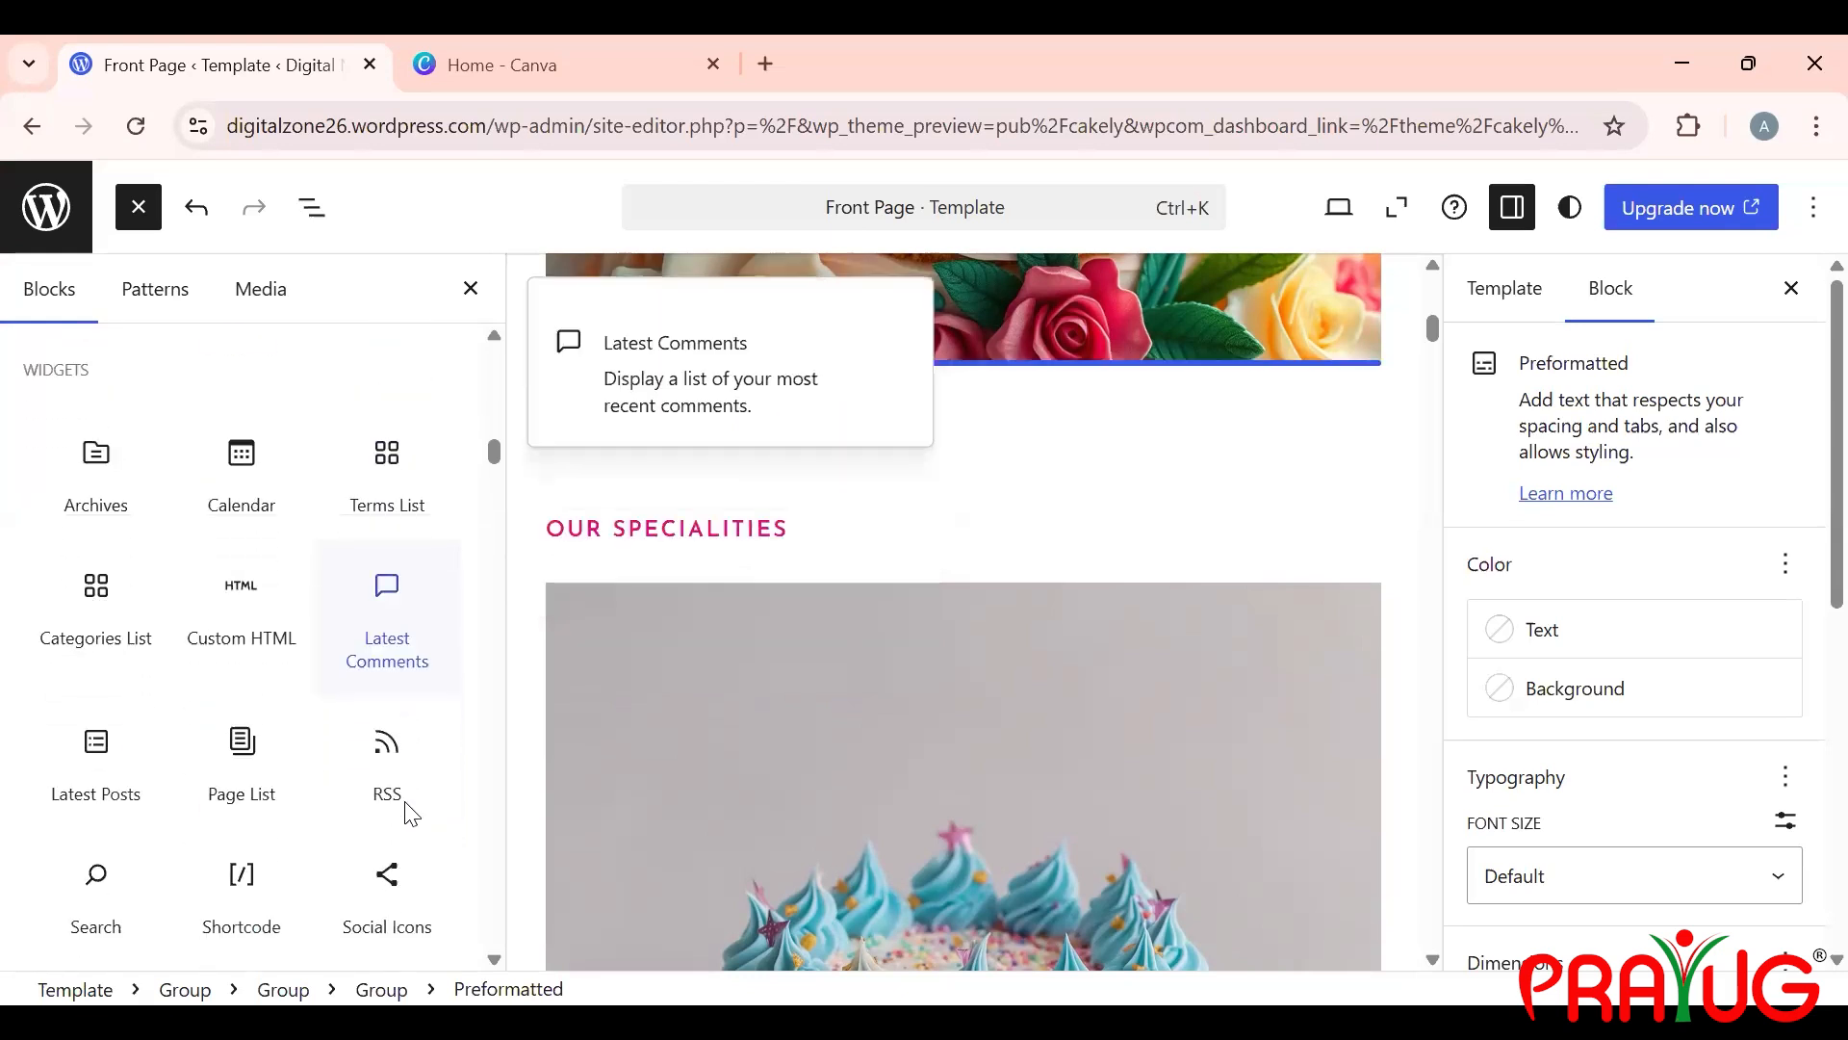
{"action": "mouse_move", "coordinate": [119, 532]}
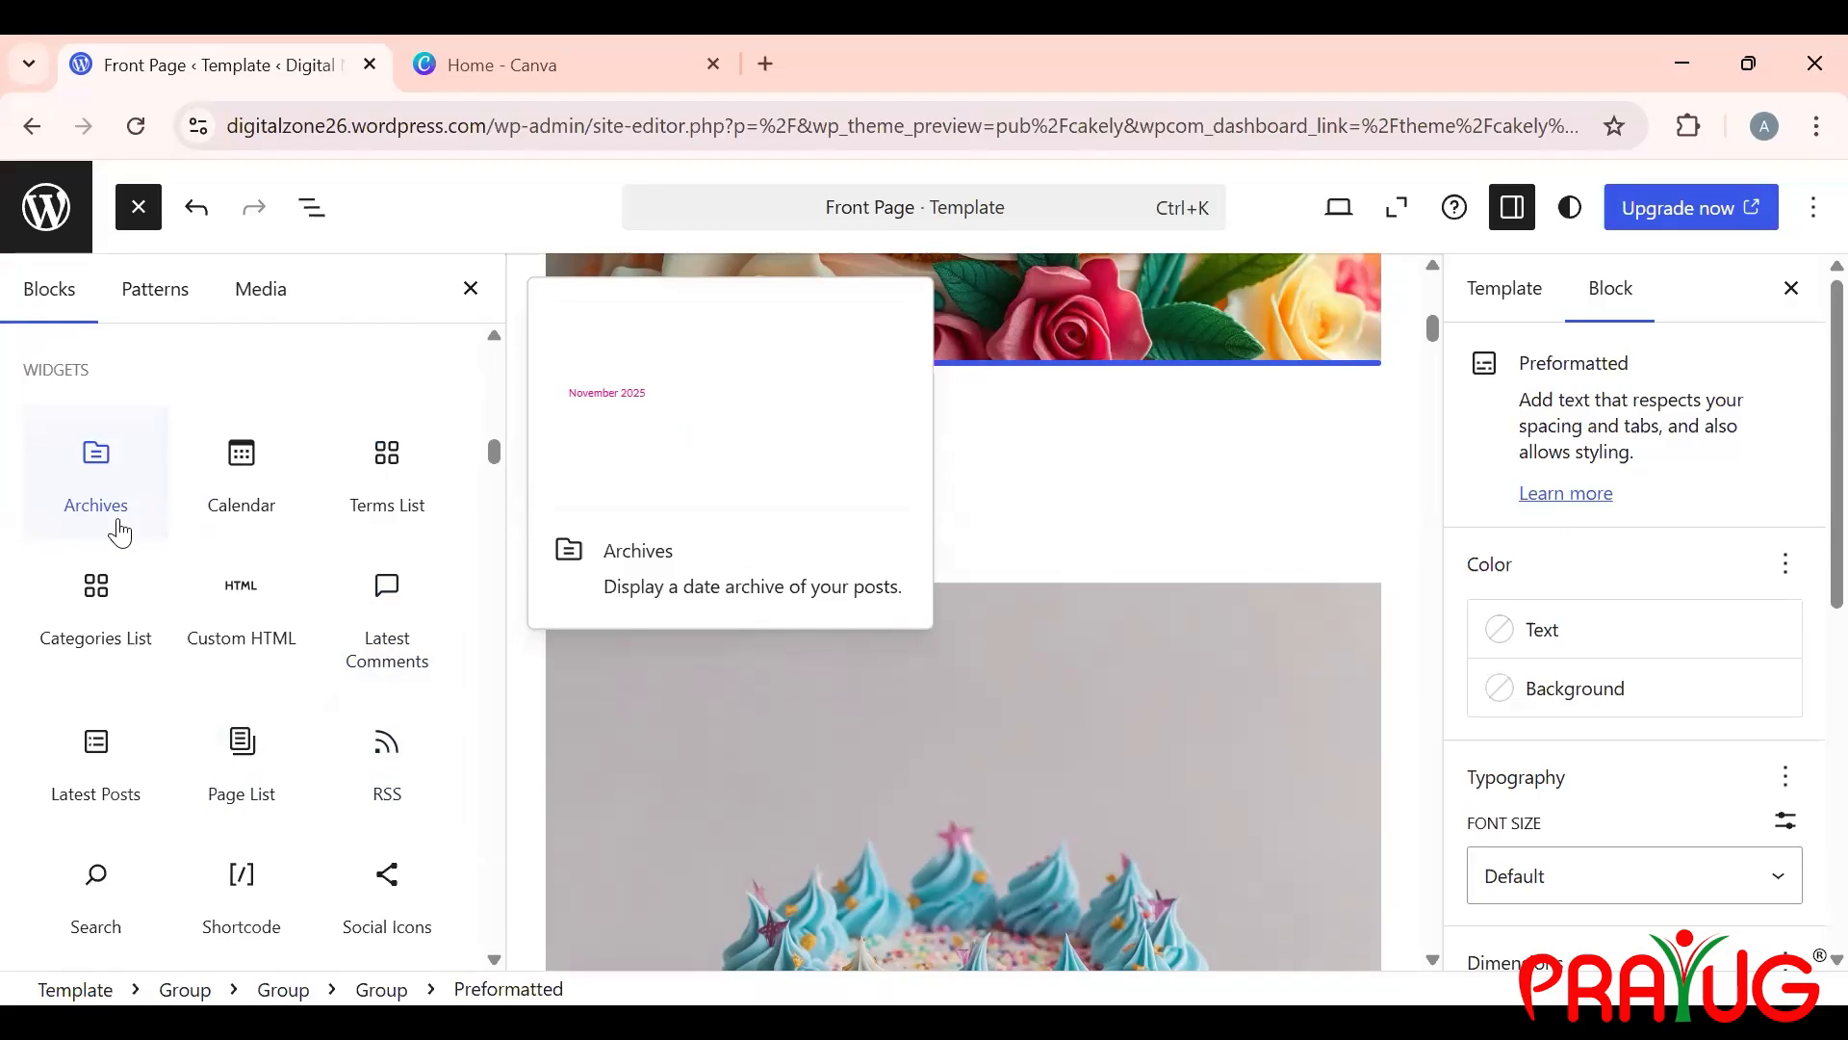
{"action": "mouse_move", "coordinate": [239, 499]}
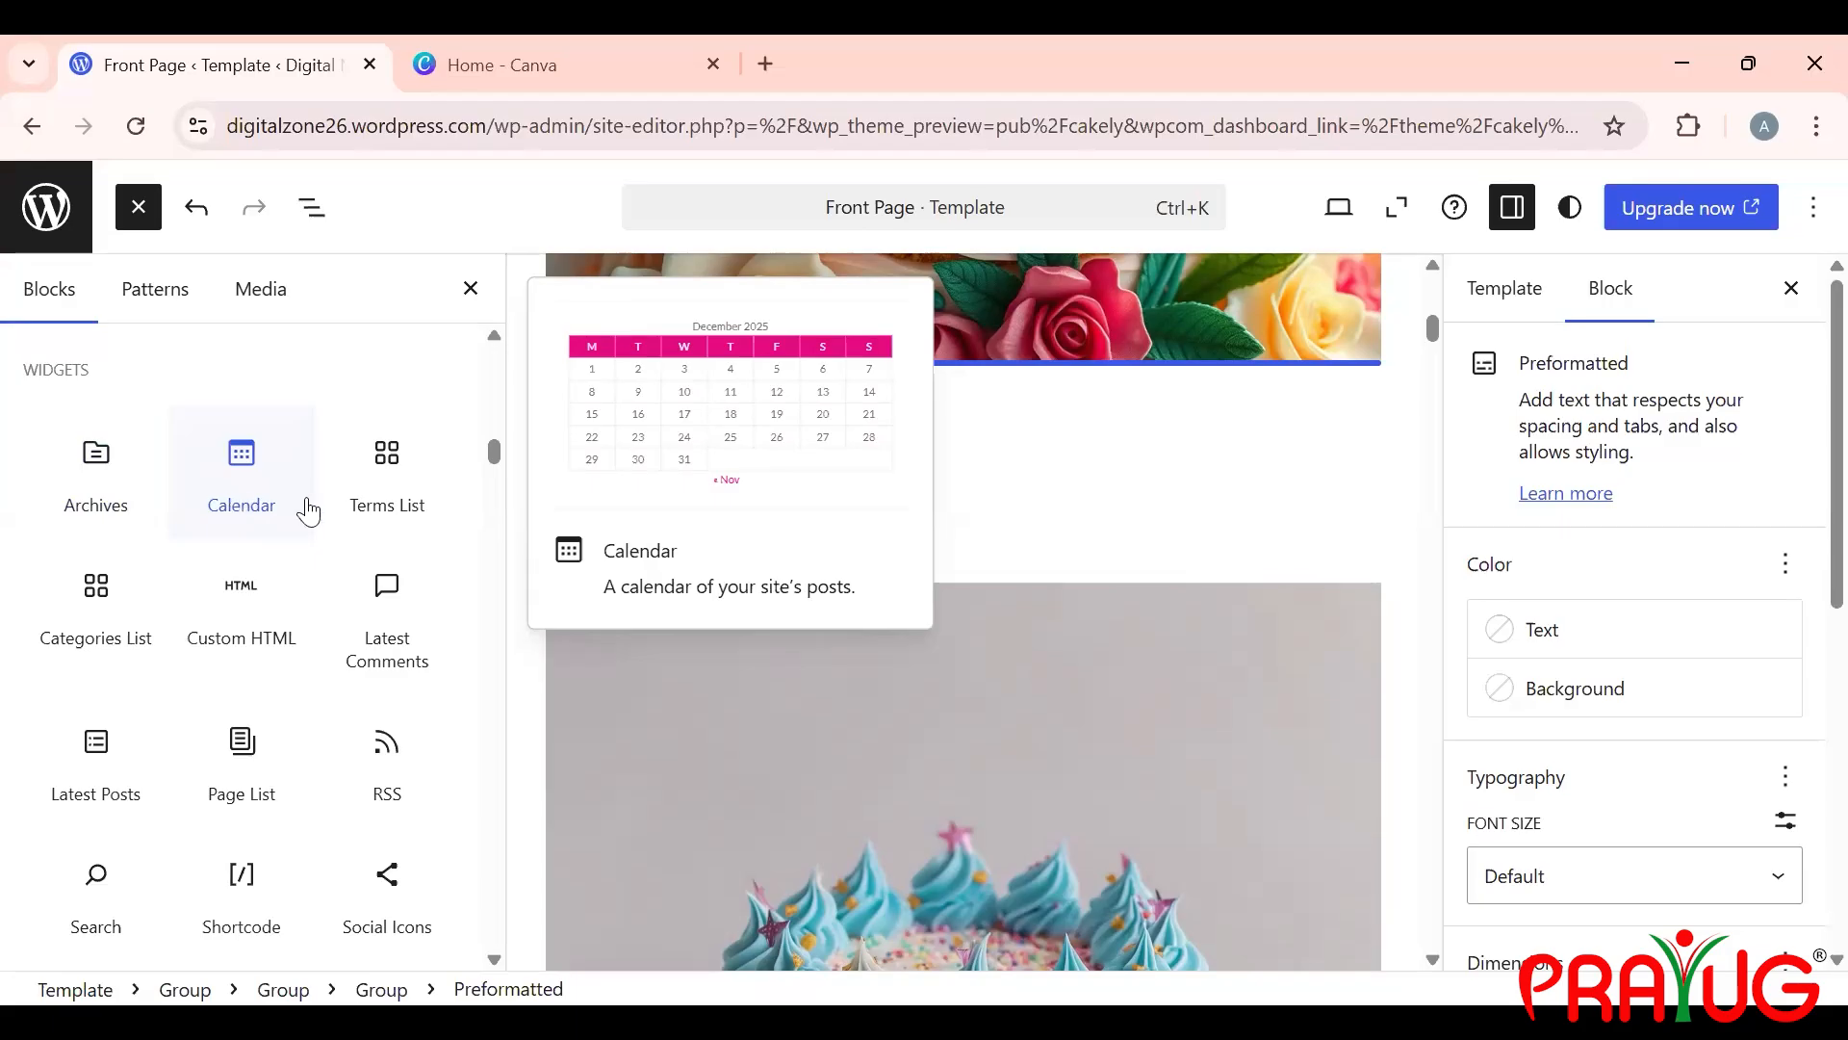
{"action": "mouse_move", "coordinate": [372, 486]}
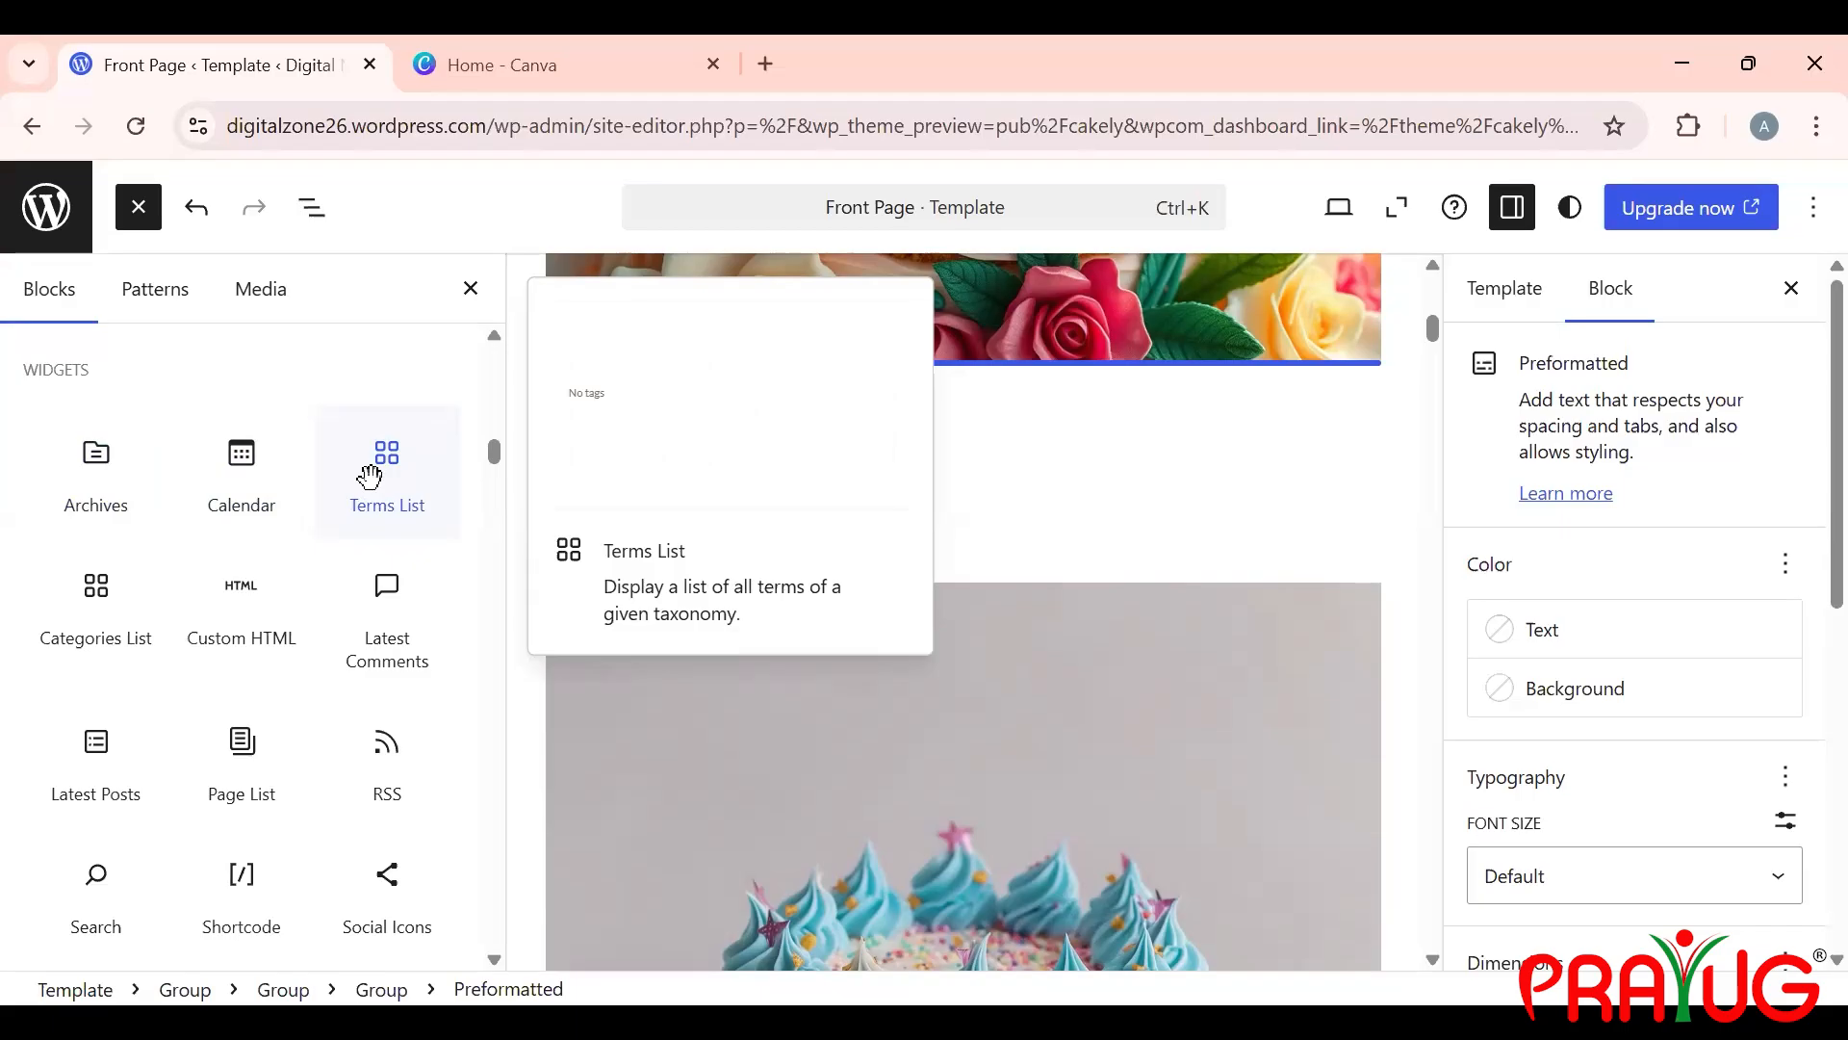
Step: Insert a Calendar block below the cake image, above the Preformatted block
{"action": "left_click", "coordinate": [260, 445]}
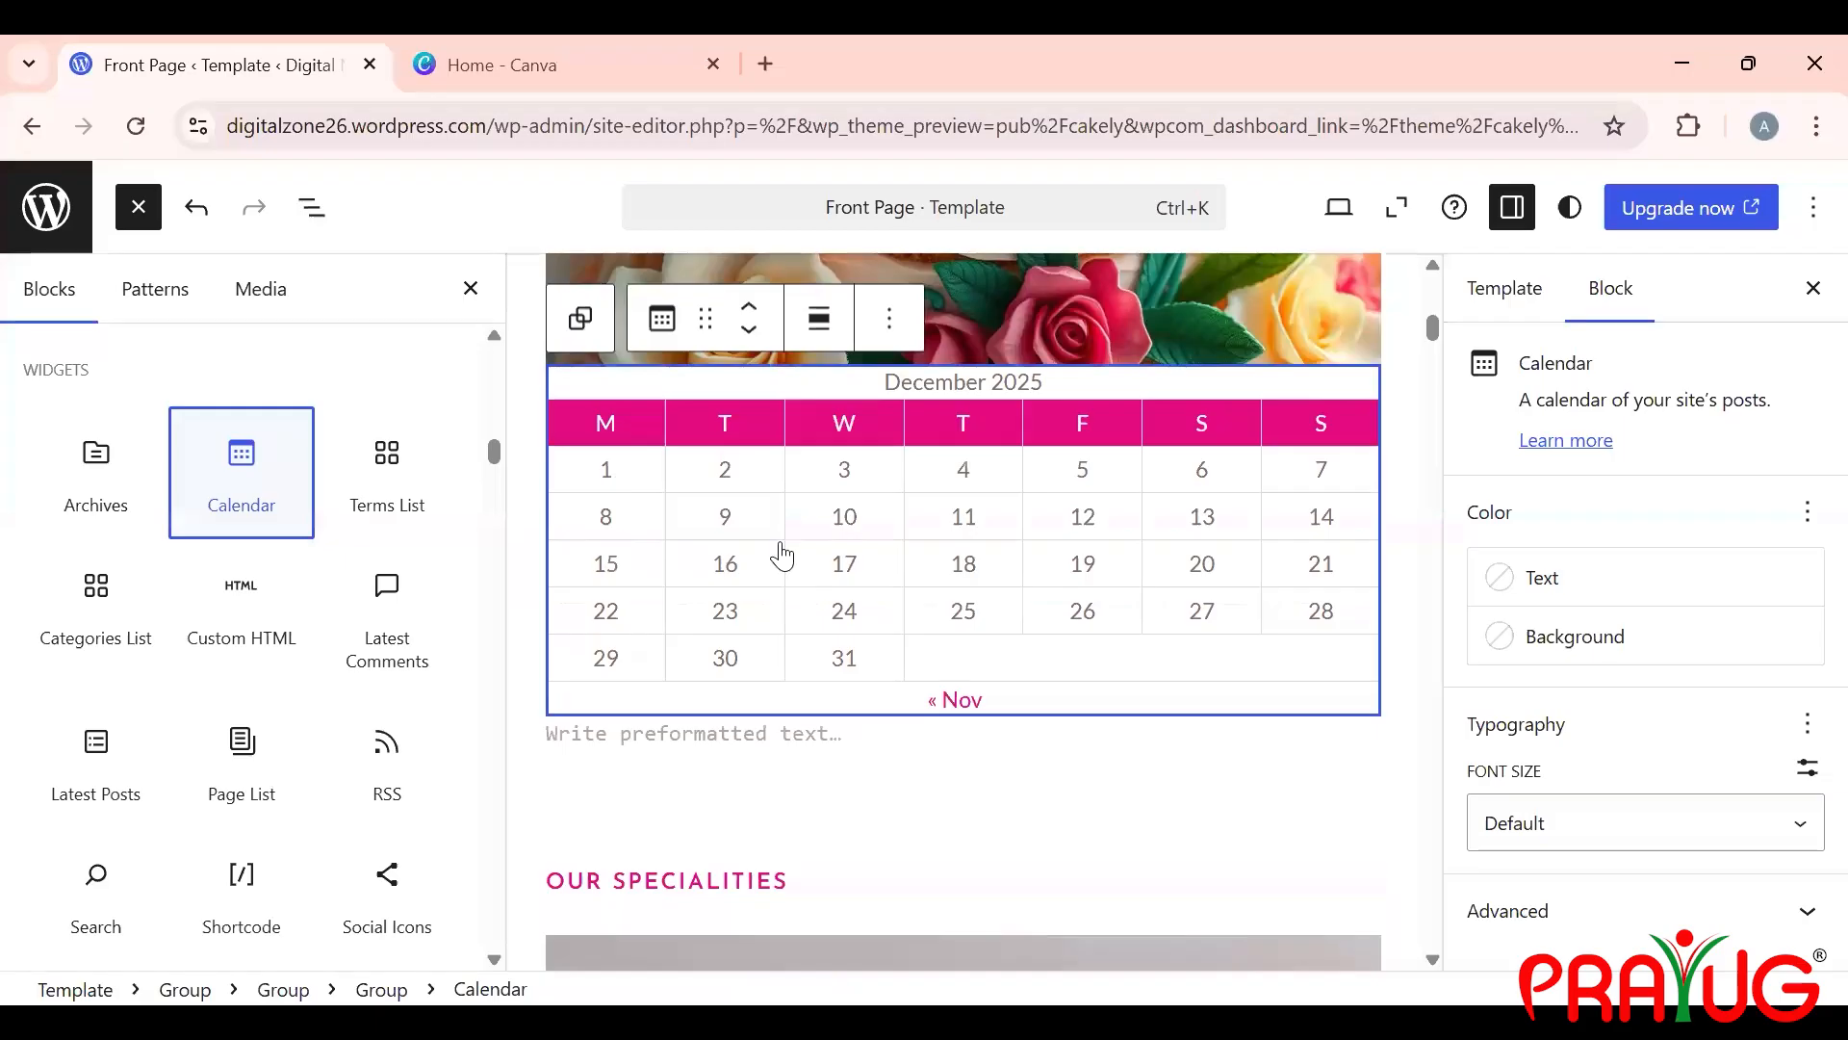
{"action": "scroll", "coordinate": [778, 539], "scroll_direction": "up", "scroll_amount": 3}
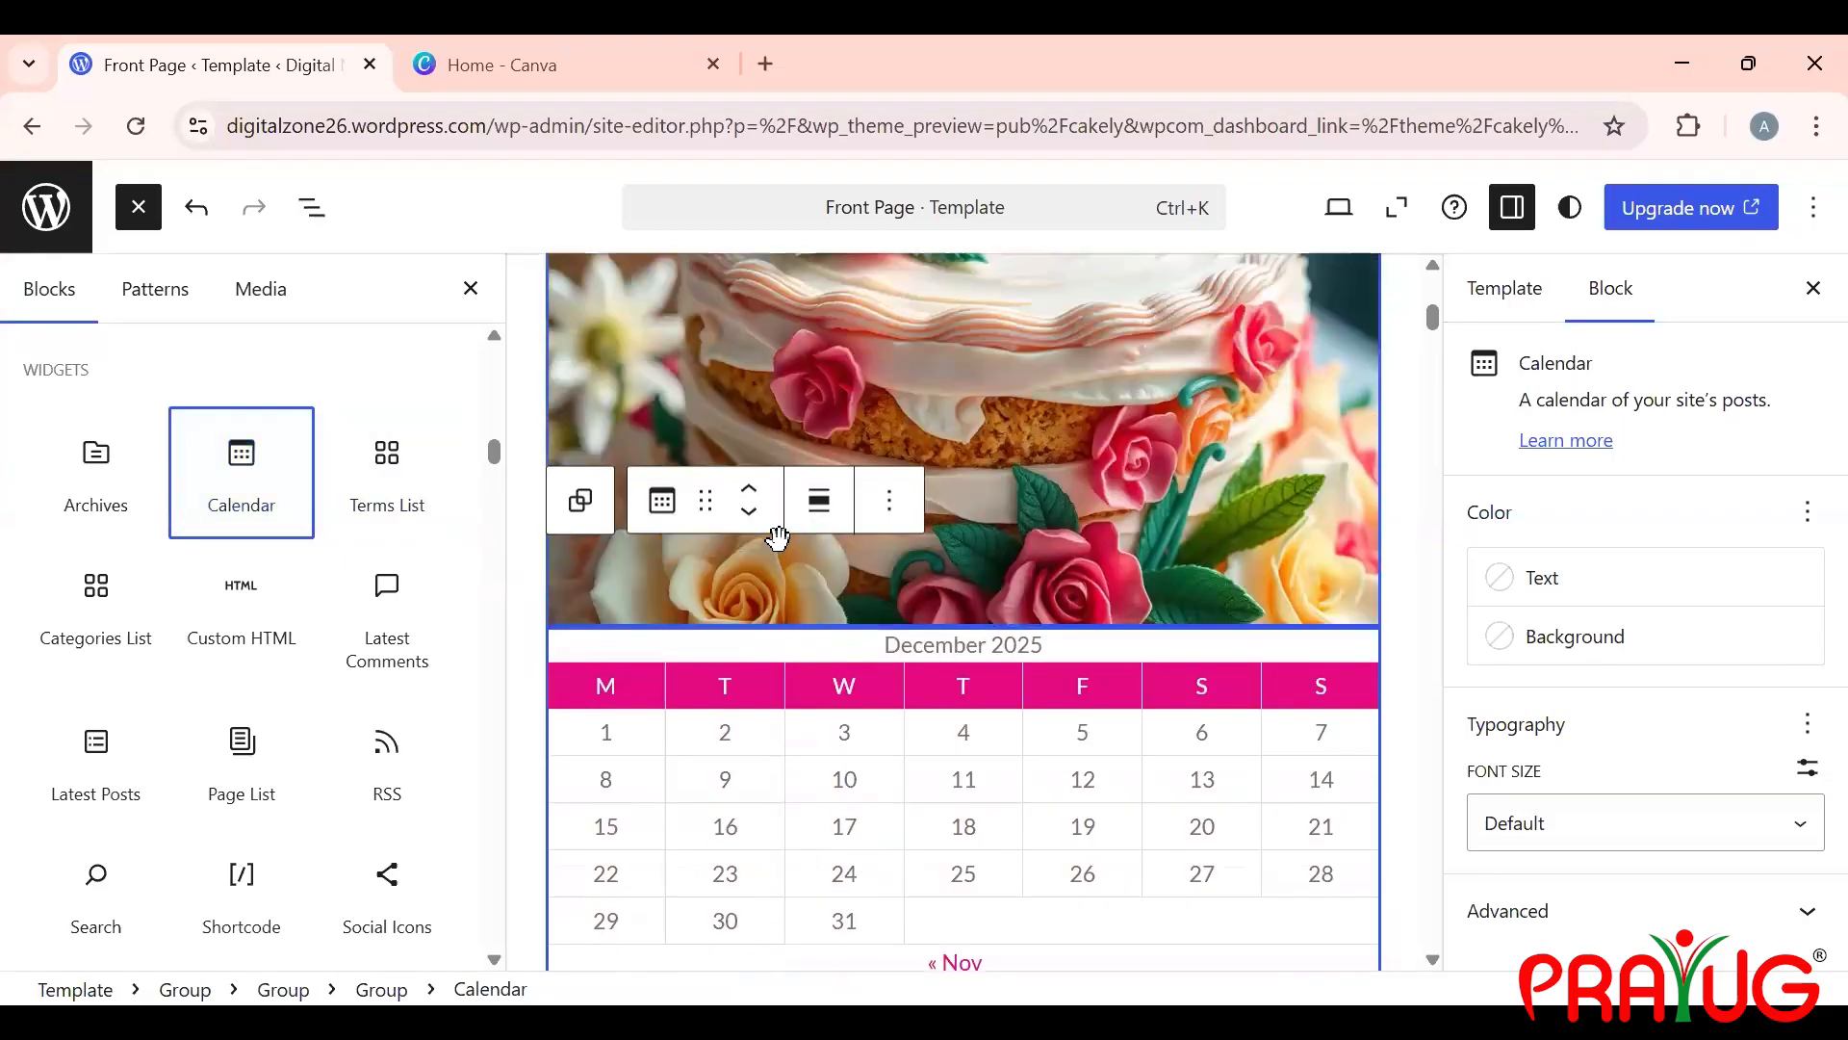
{"action": "scroll", "coordinate": [776, 536], "scroll_direction": "down", "scroll_amount": 2}
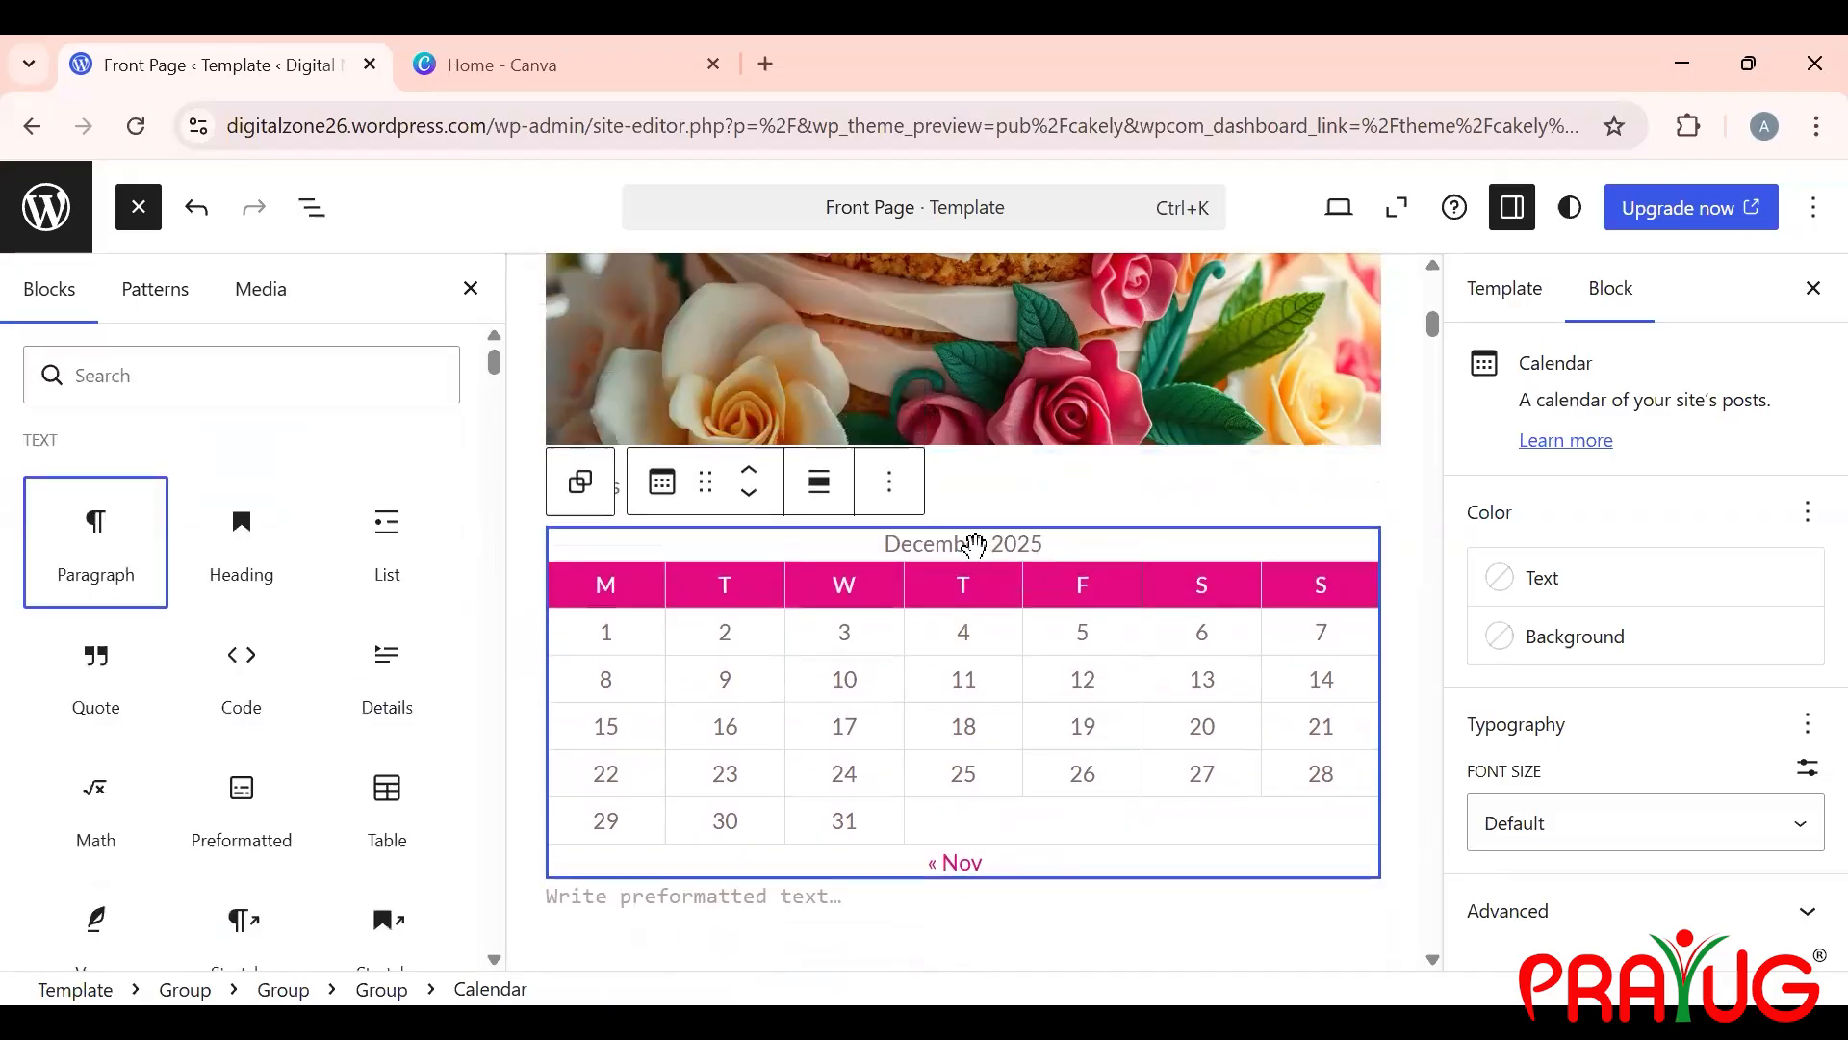
Step: Delete the Calendar block from below the cake image
{"action": "left_click", "coordinate": [895, 484]}
{"action": "left_click", "coordinate": [894, 484]}
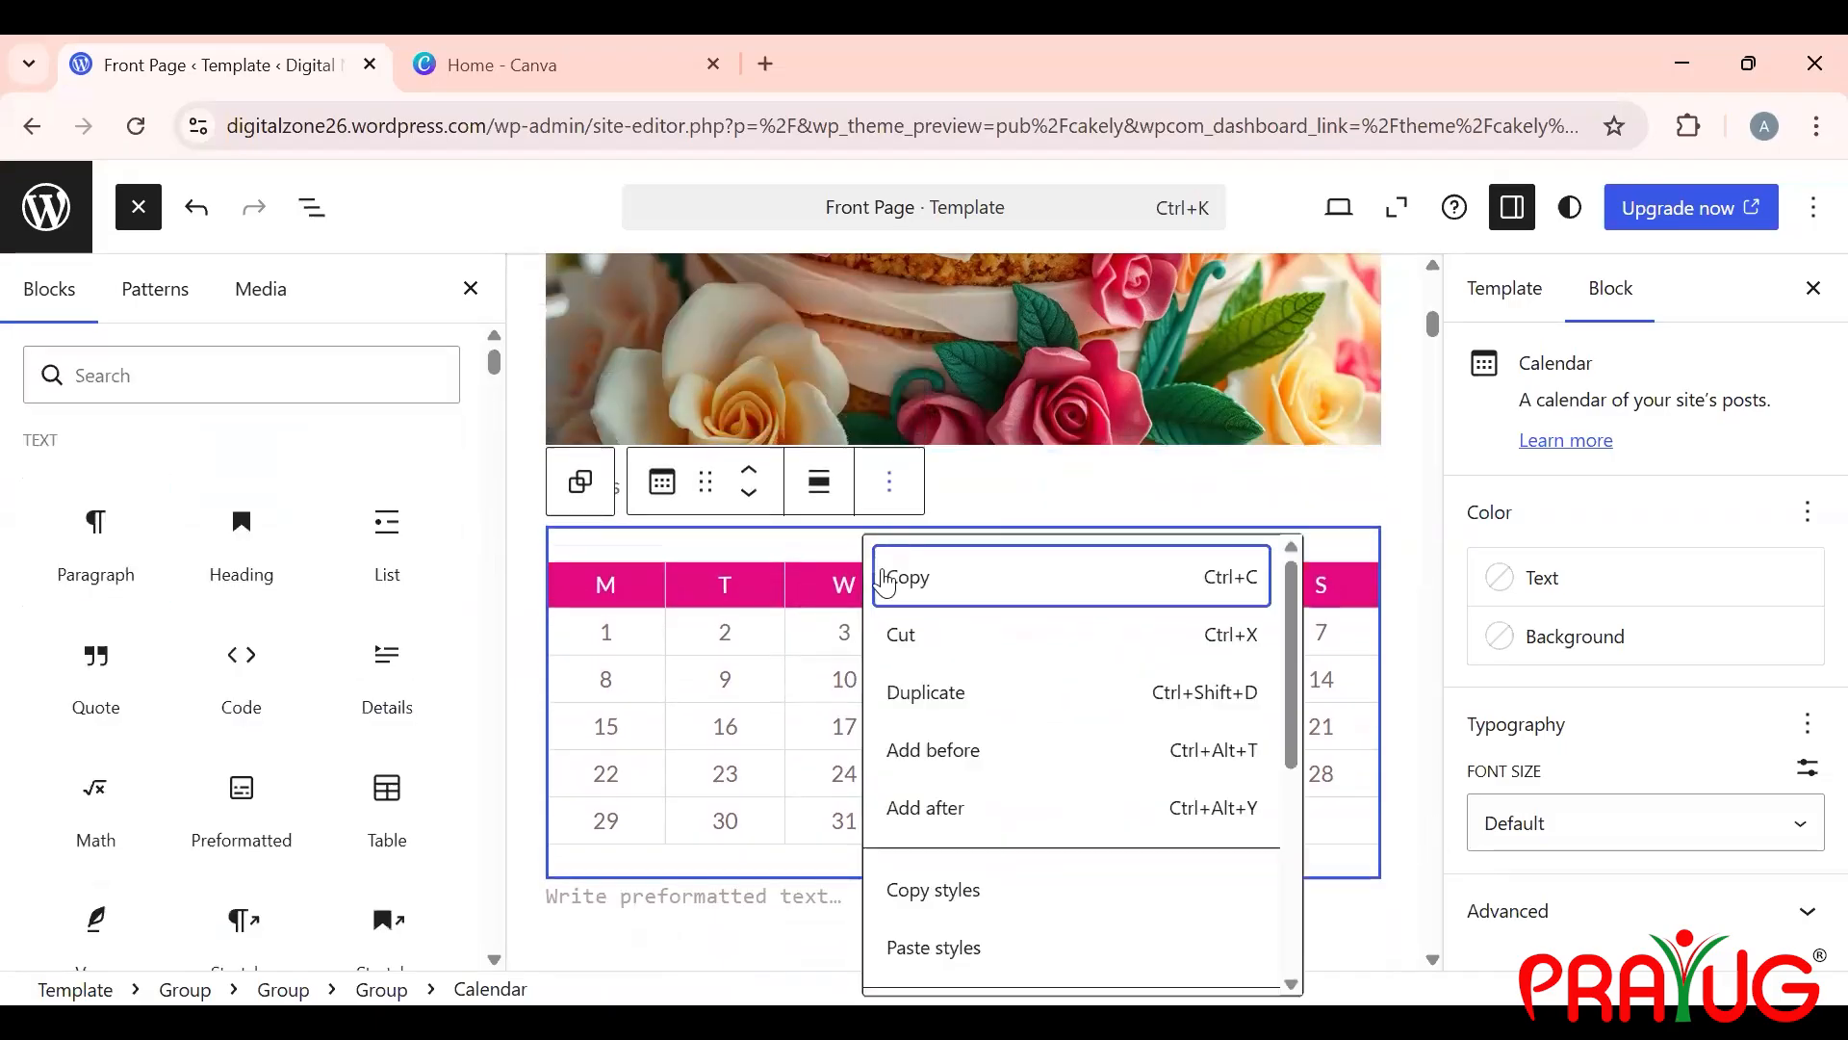
{"action": "scroll", "coordinate": [999, 818], "scroll_direction": "down", "scroll_amount": 5}
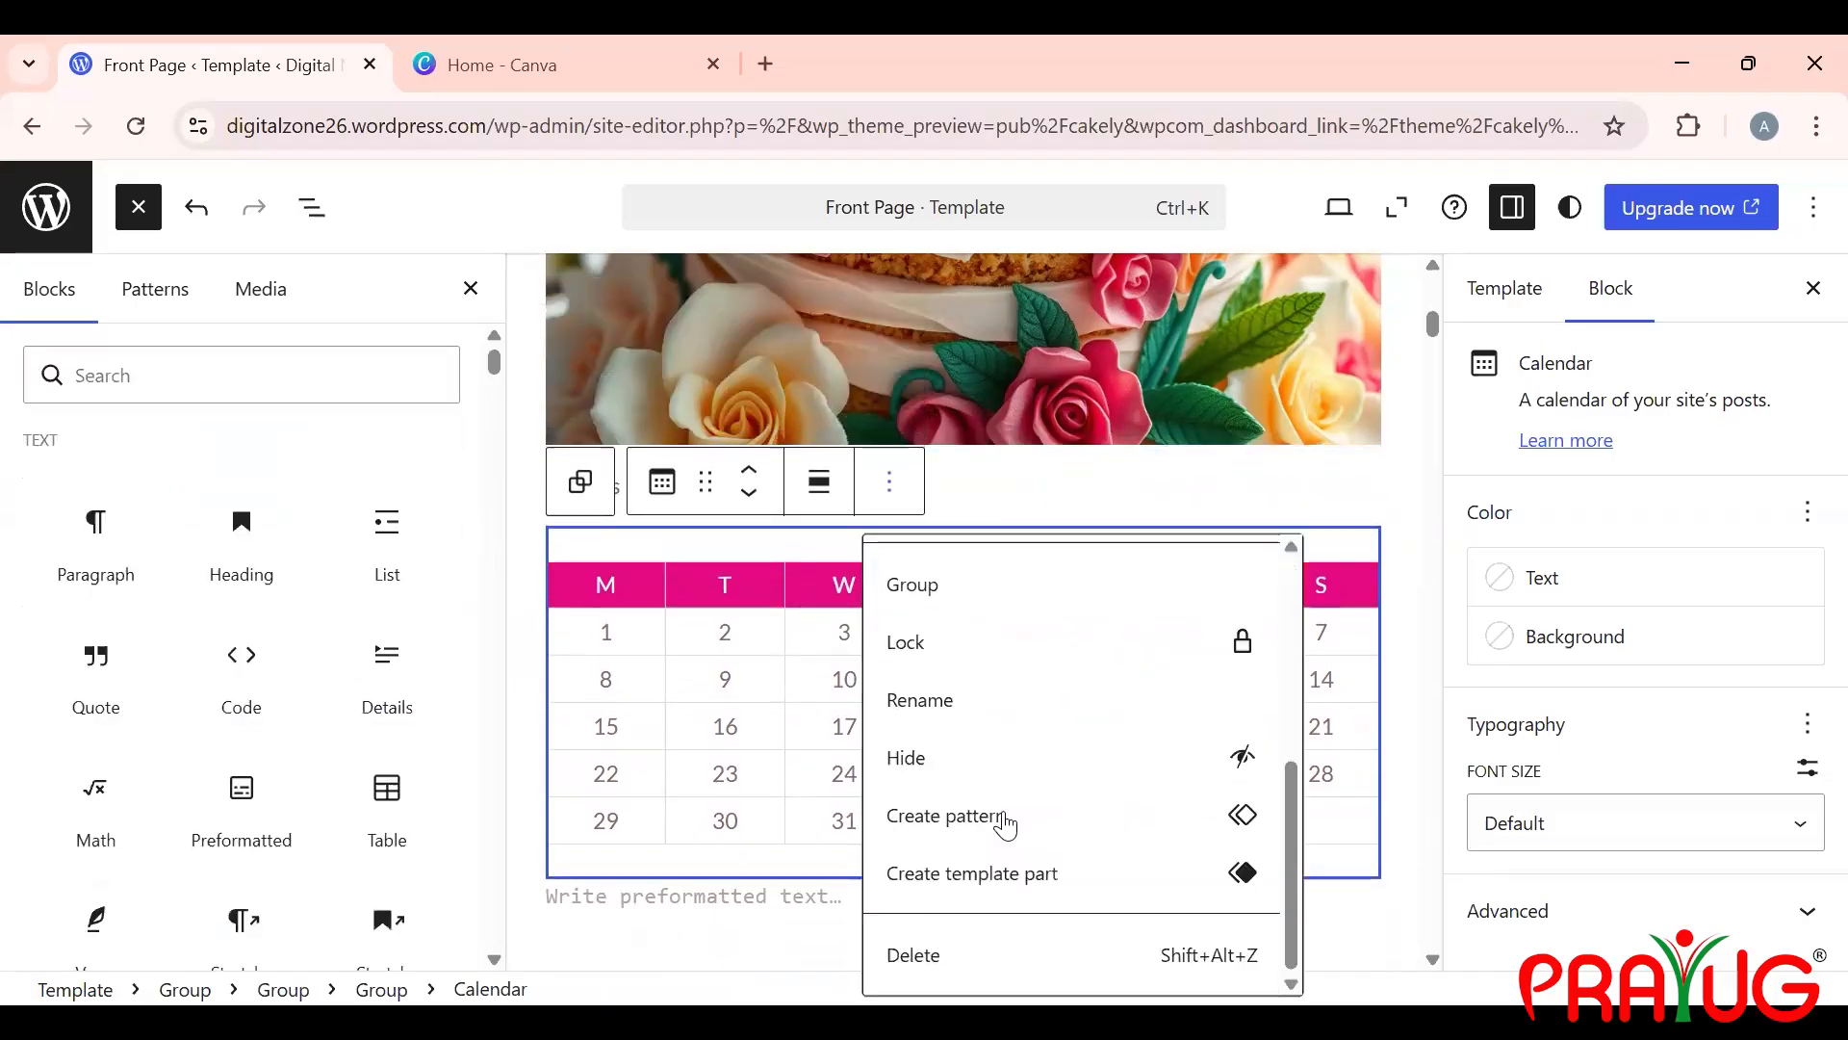
{"action": "left_click", "coordinate": [983, 957]}
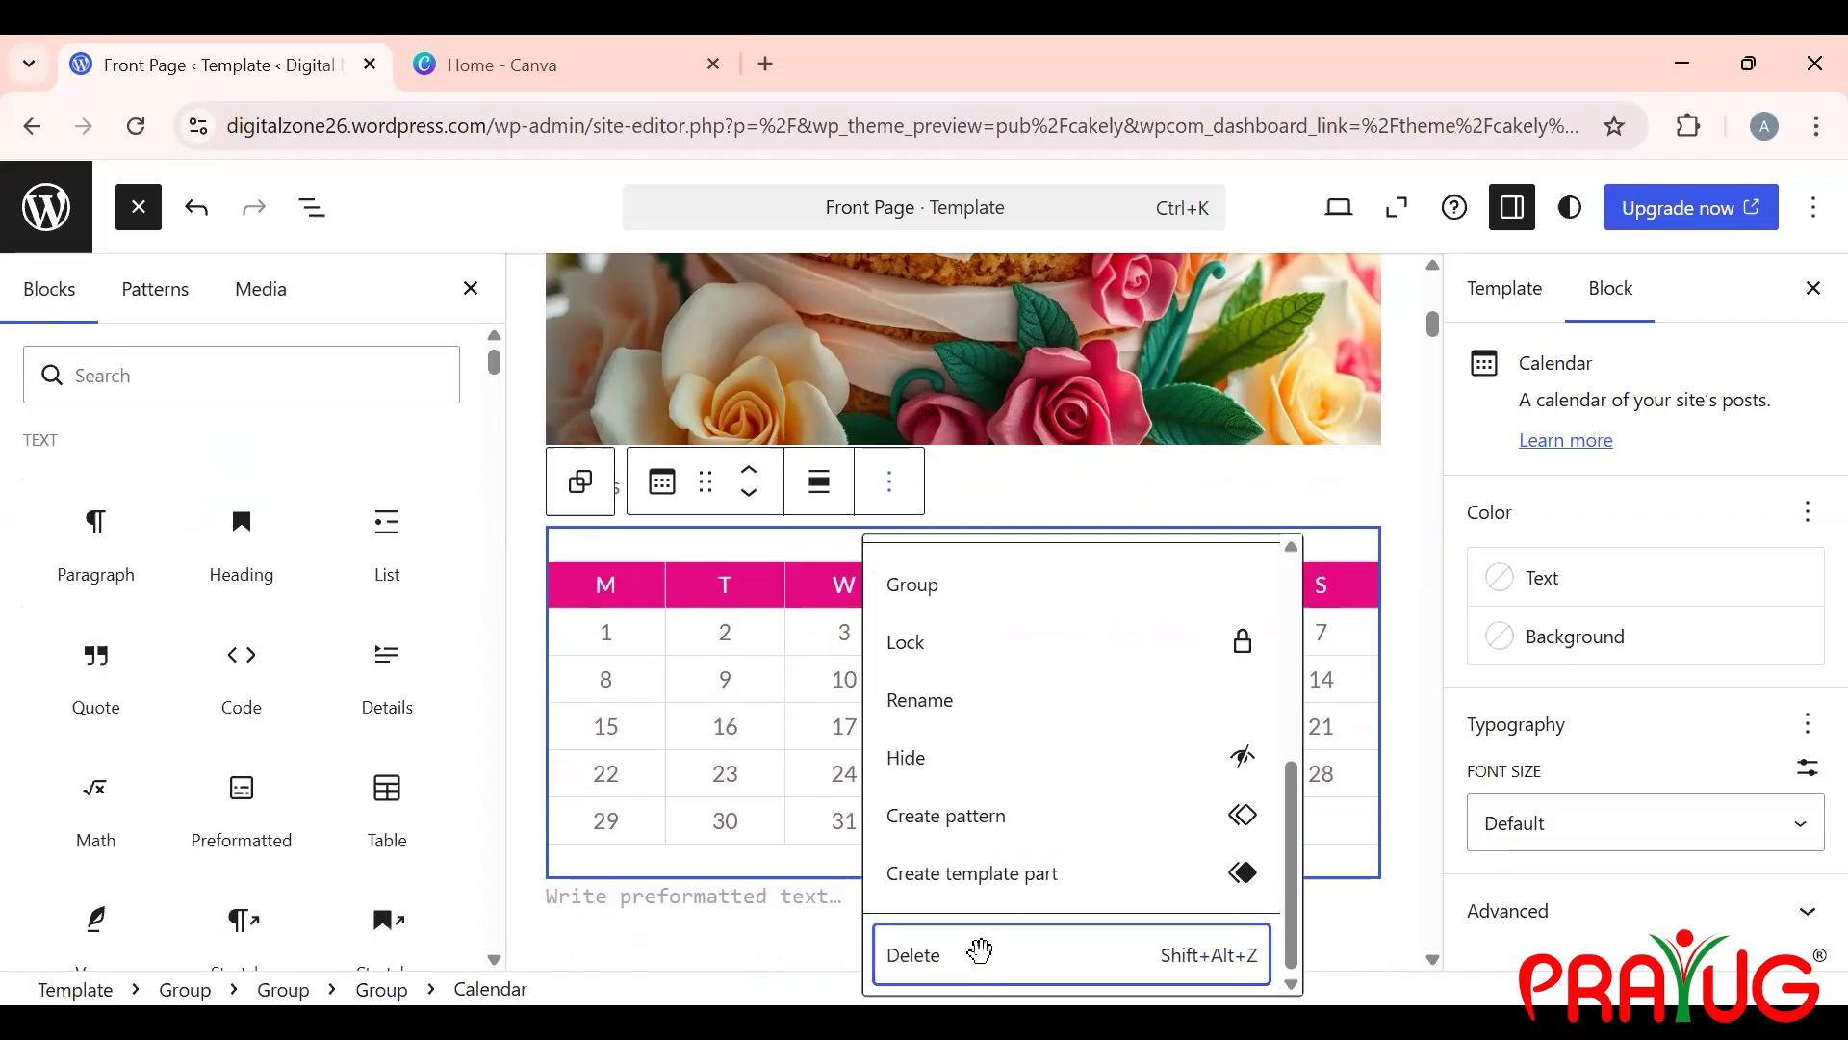
{"action": "left_click", "coordinate": [982, 956]}
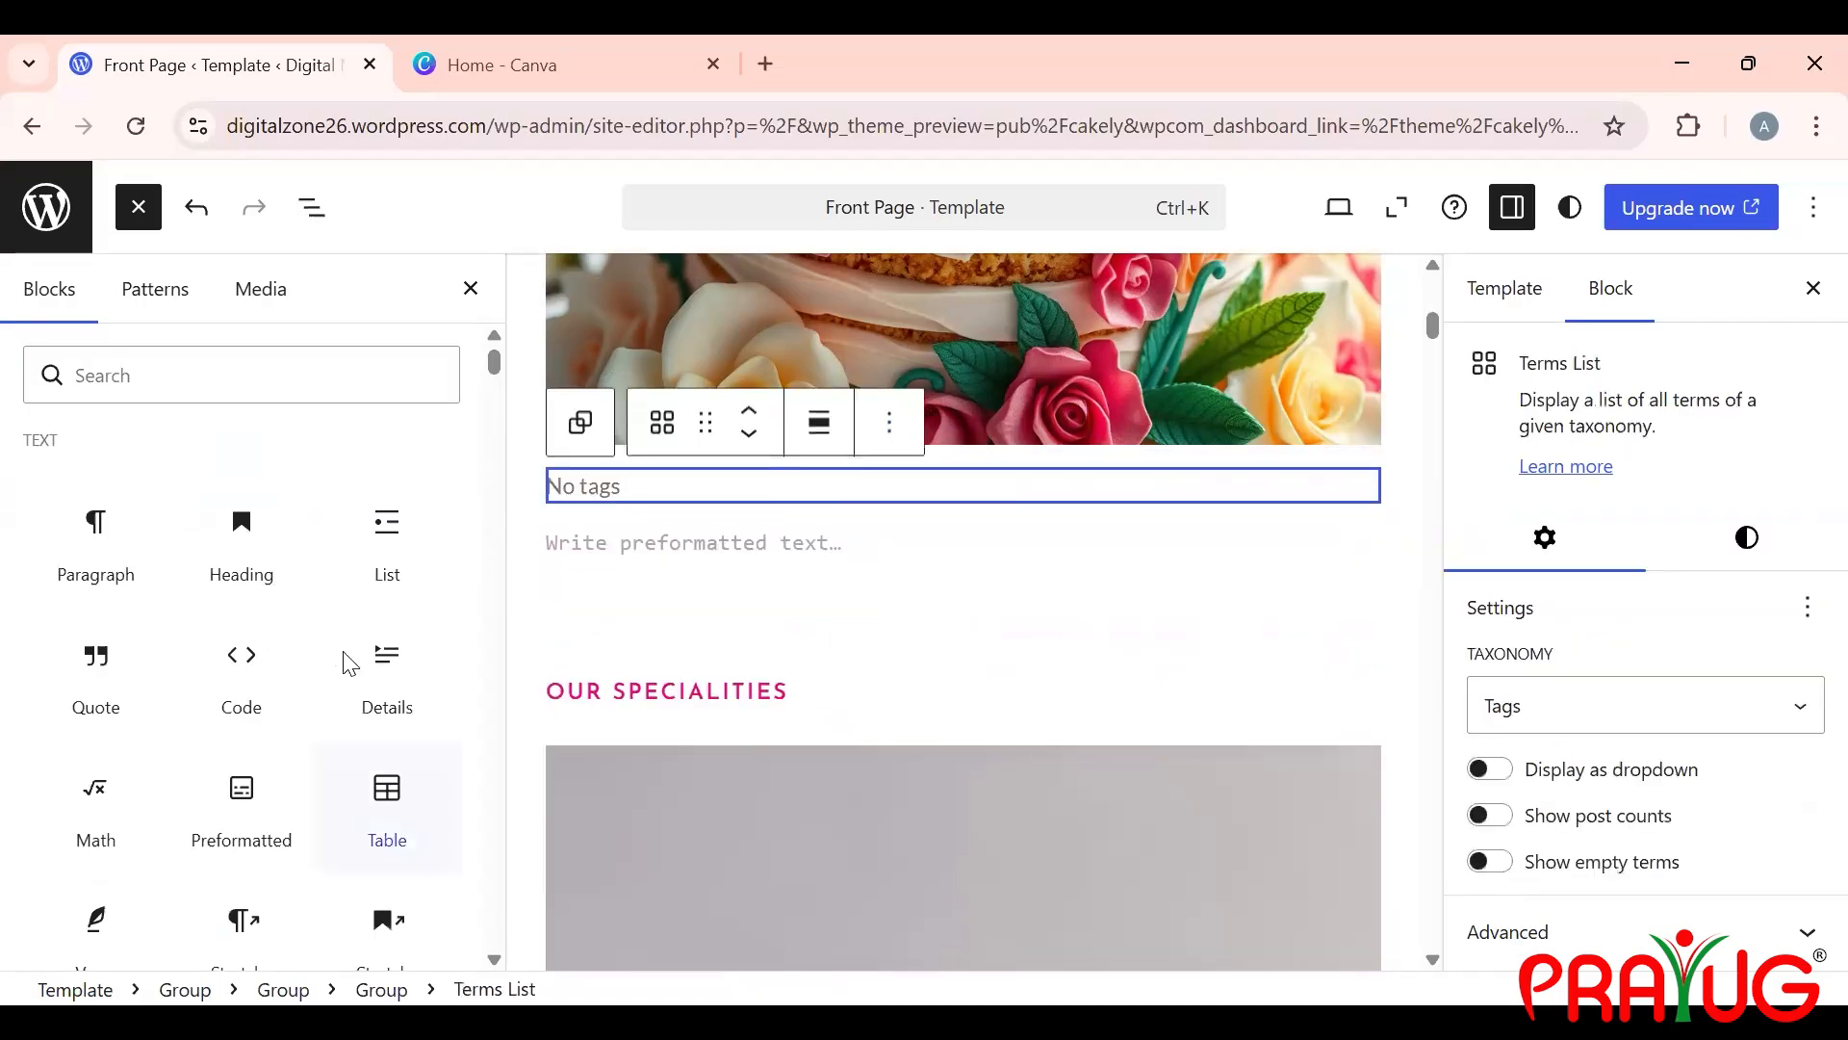
Step: Browse the block library from the Text section to Widgets and examine its blocks, including Custom HTML, Latest Posts, RSS and Tag Cloud
{"action": "scroll", "coordinate": [343, 652], "scroll_direction": "down", "scroll_amount": 2}
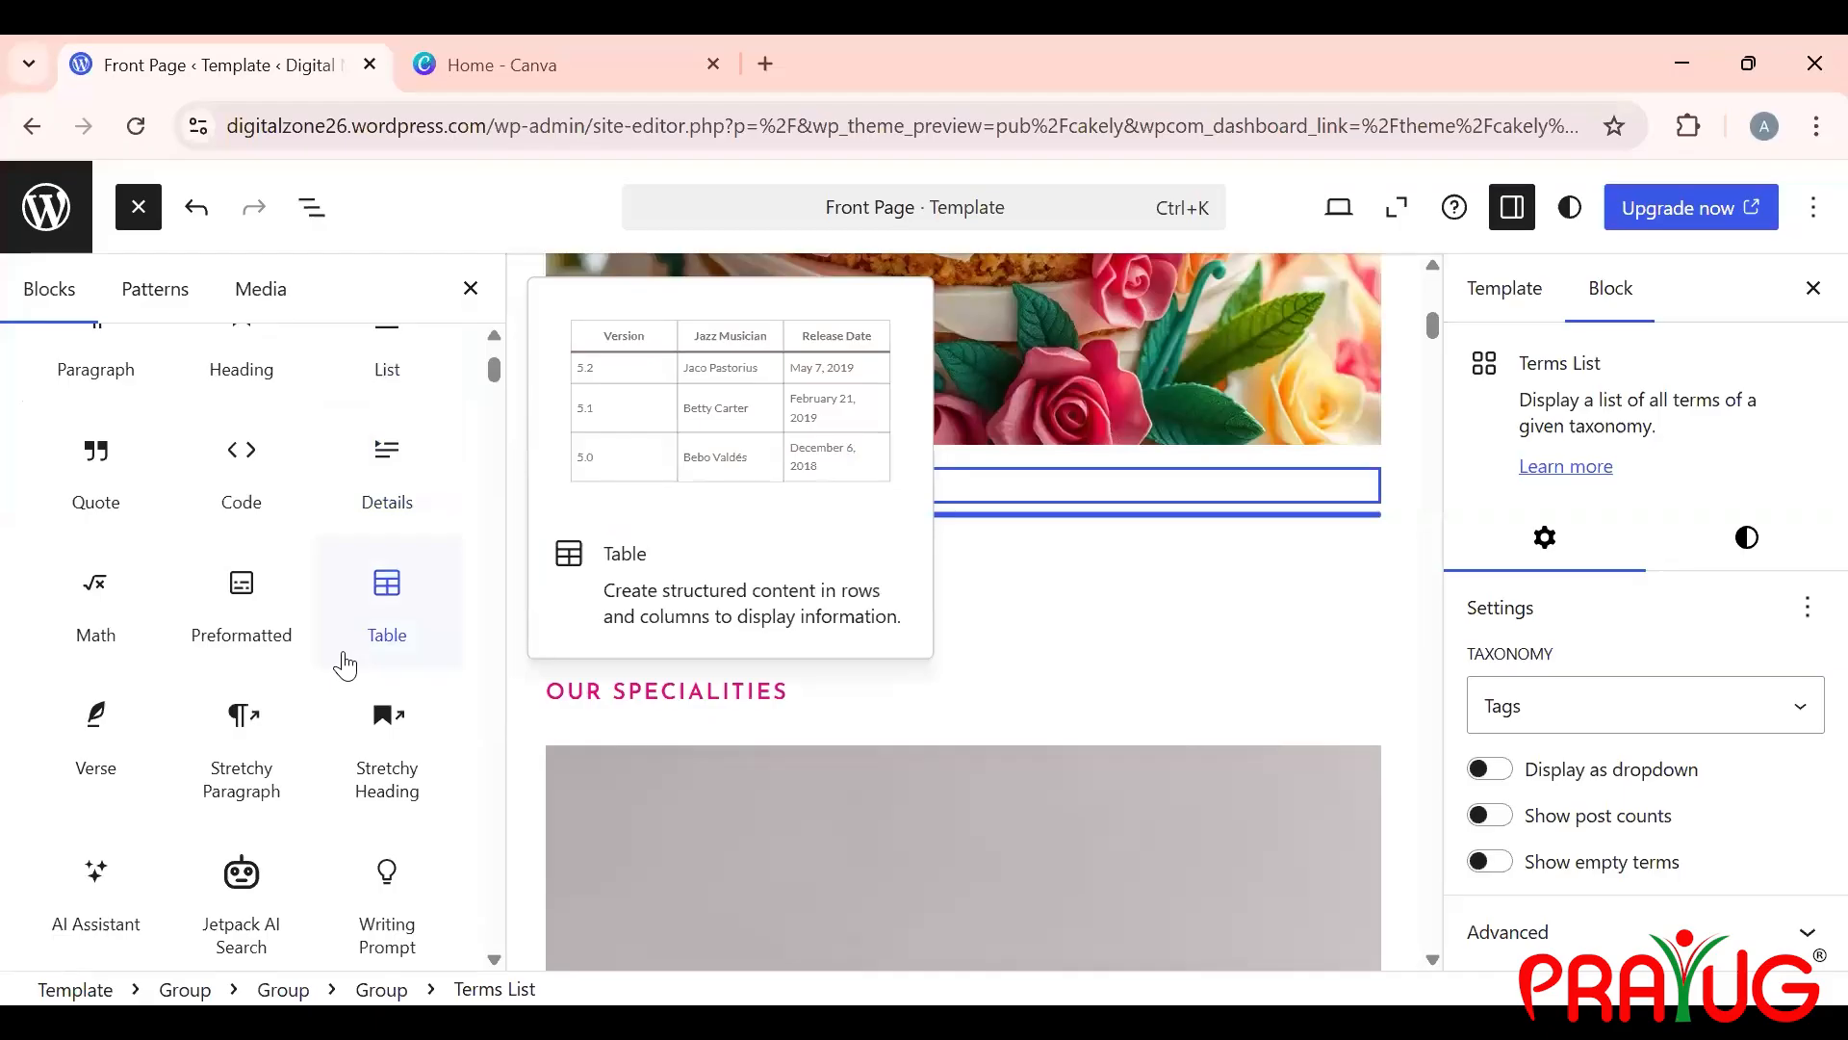
{"action": "scroll", "coordinate": [204, 749], "scroll_direction": "up", "scroll_amount": 2}
{"action": "scroll", "coordinate": [204, 749], "scroll_direction": "down", "scroll_amount": 2}
{"action": "scroll", "coordinate": [206, 756], "scroll_direction": "down", "scroll_amount": 9}
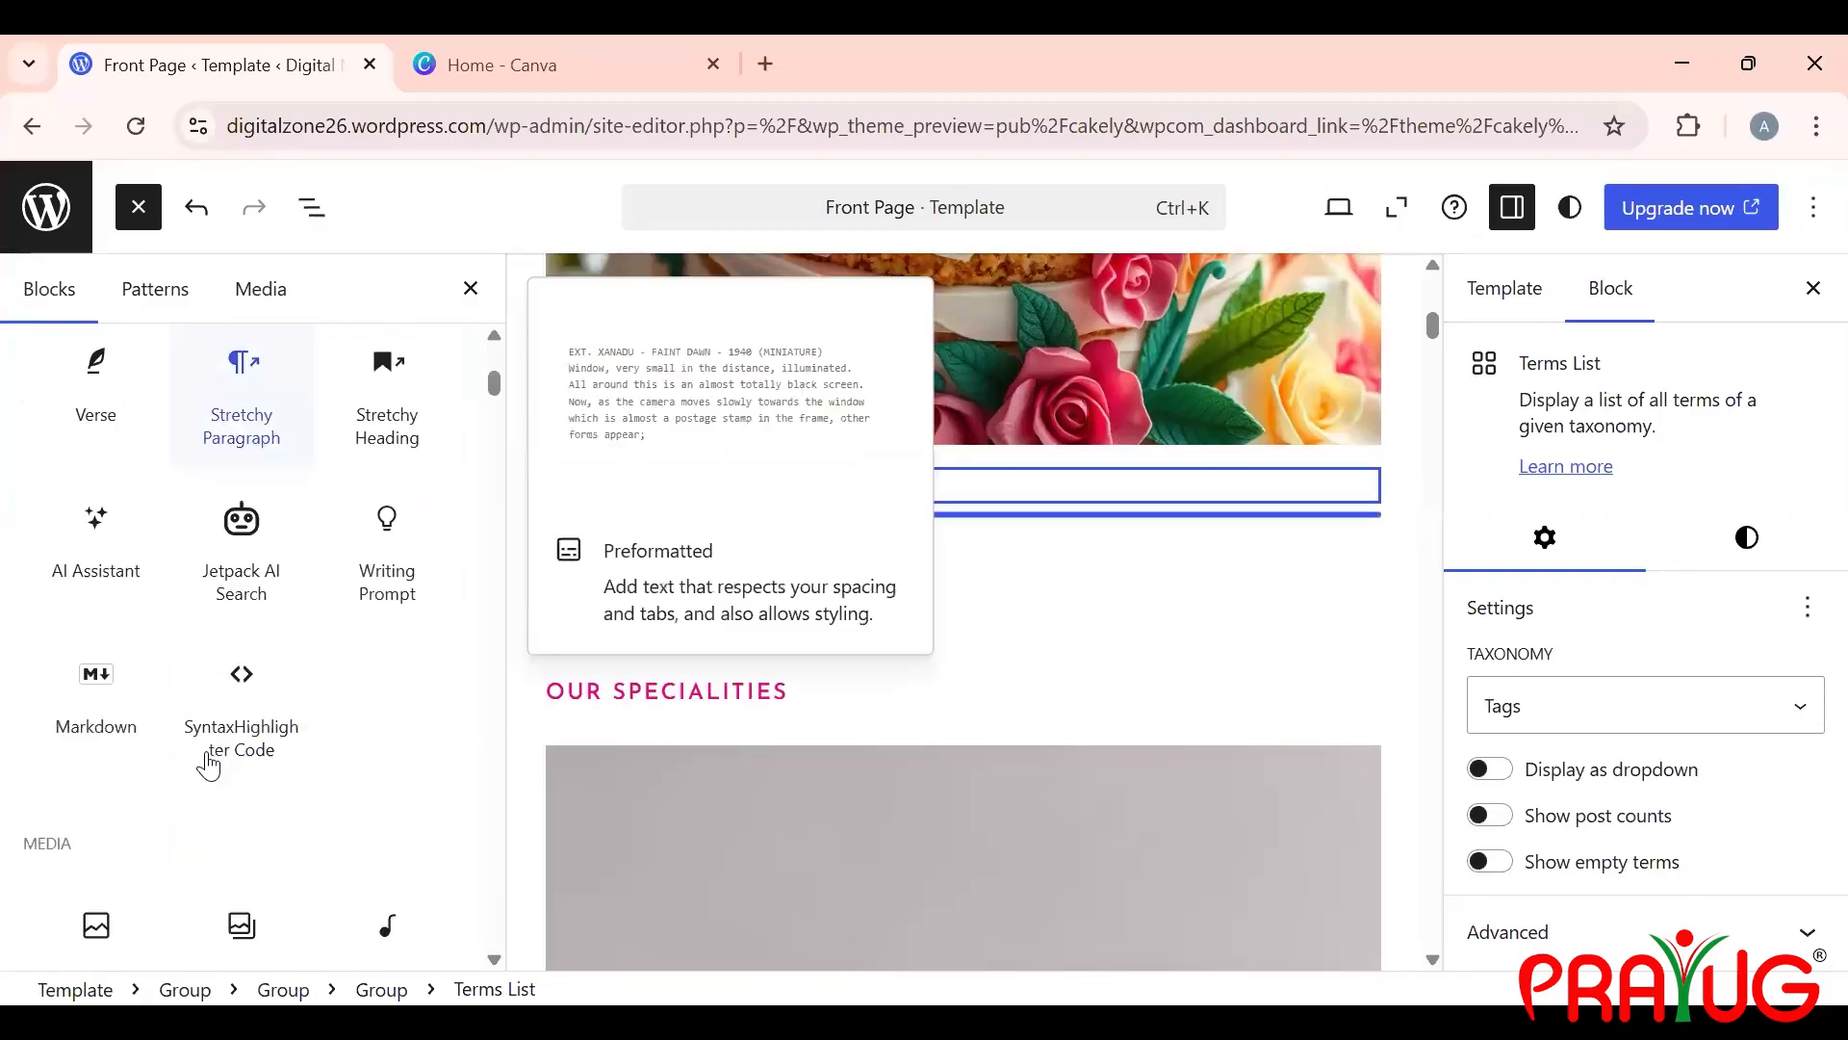
{"action": "scroll", "coordinate": [206, 759], "scroll_direction": "down", "scroll_amount": 8}
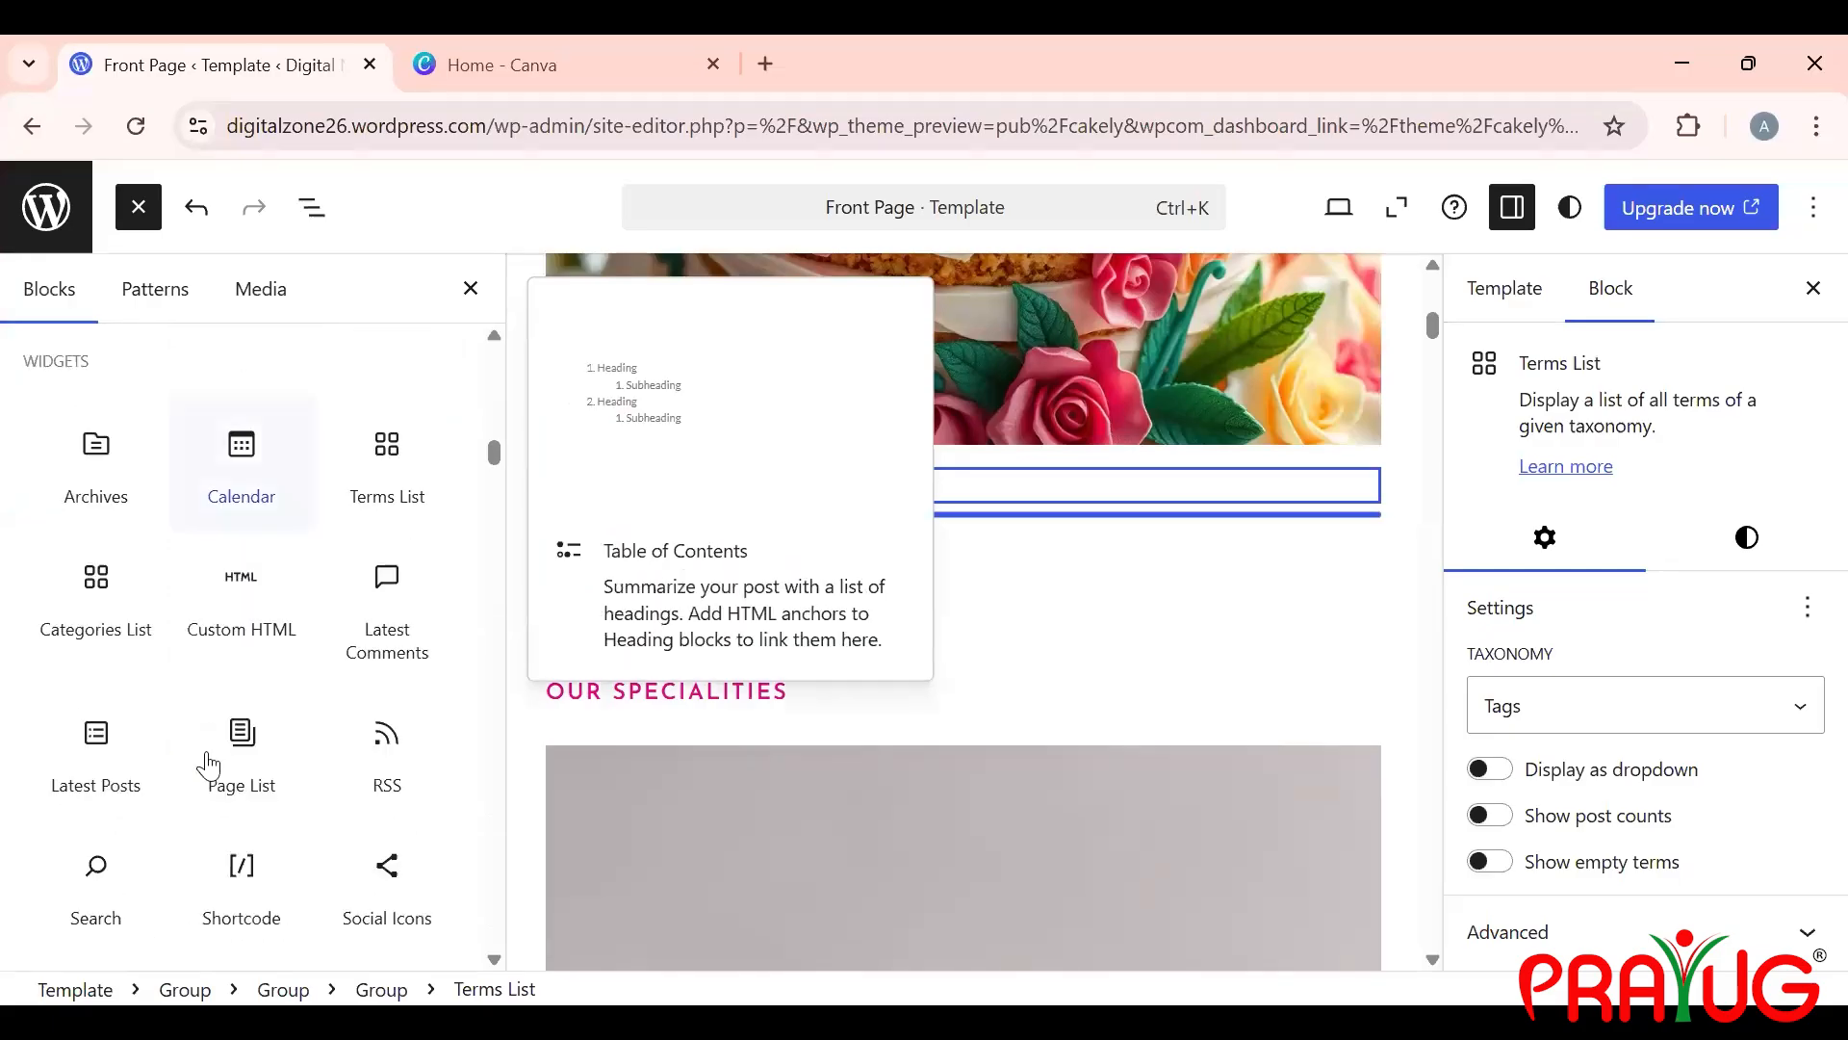
{"action": "scroll", "coordinate": [206, 763], "scroll_direction": "down", "scroll_amount": 1}
{"action": "left_click", "coordinate": [388, 442]}
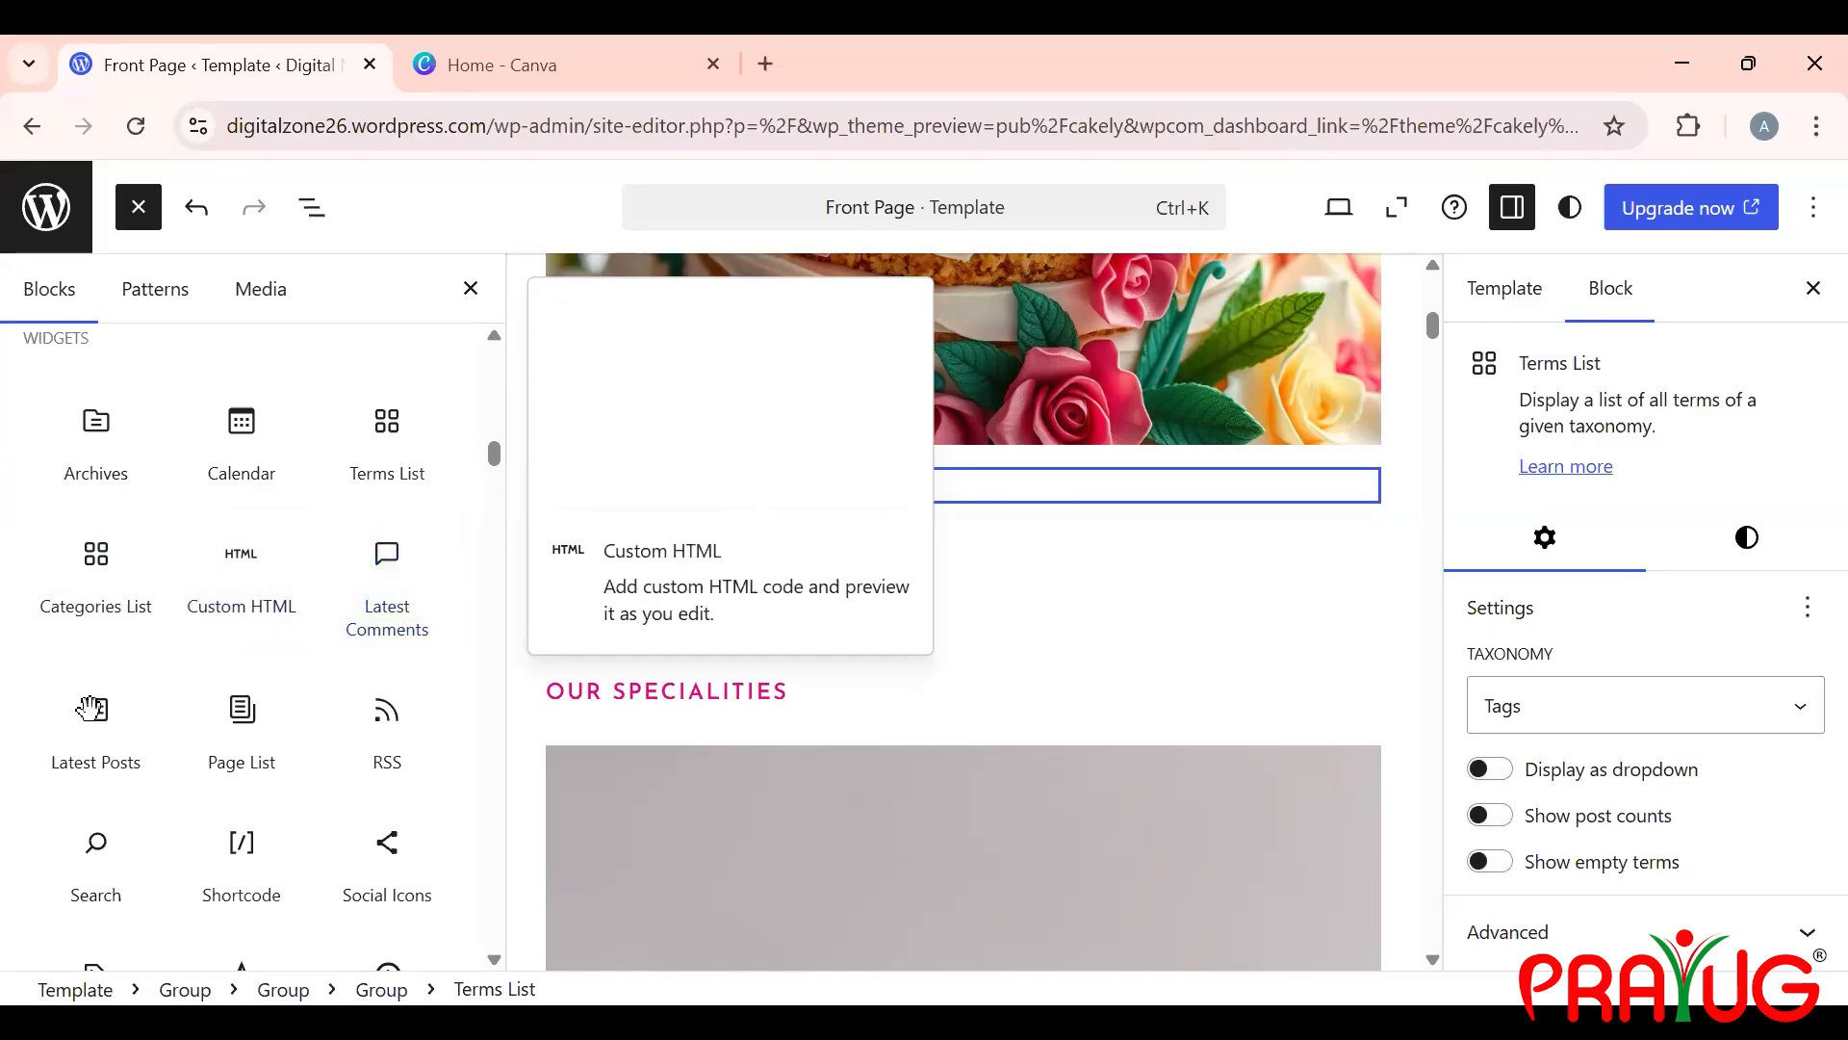
{"action": "mouse_move", "coordinate": [92, 714]}
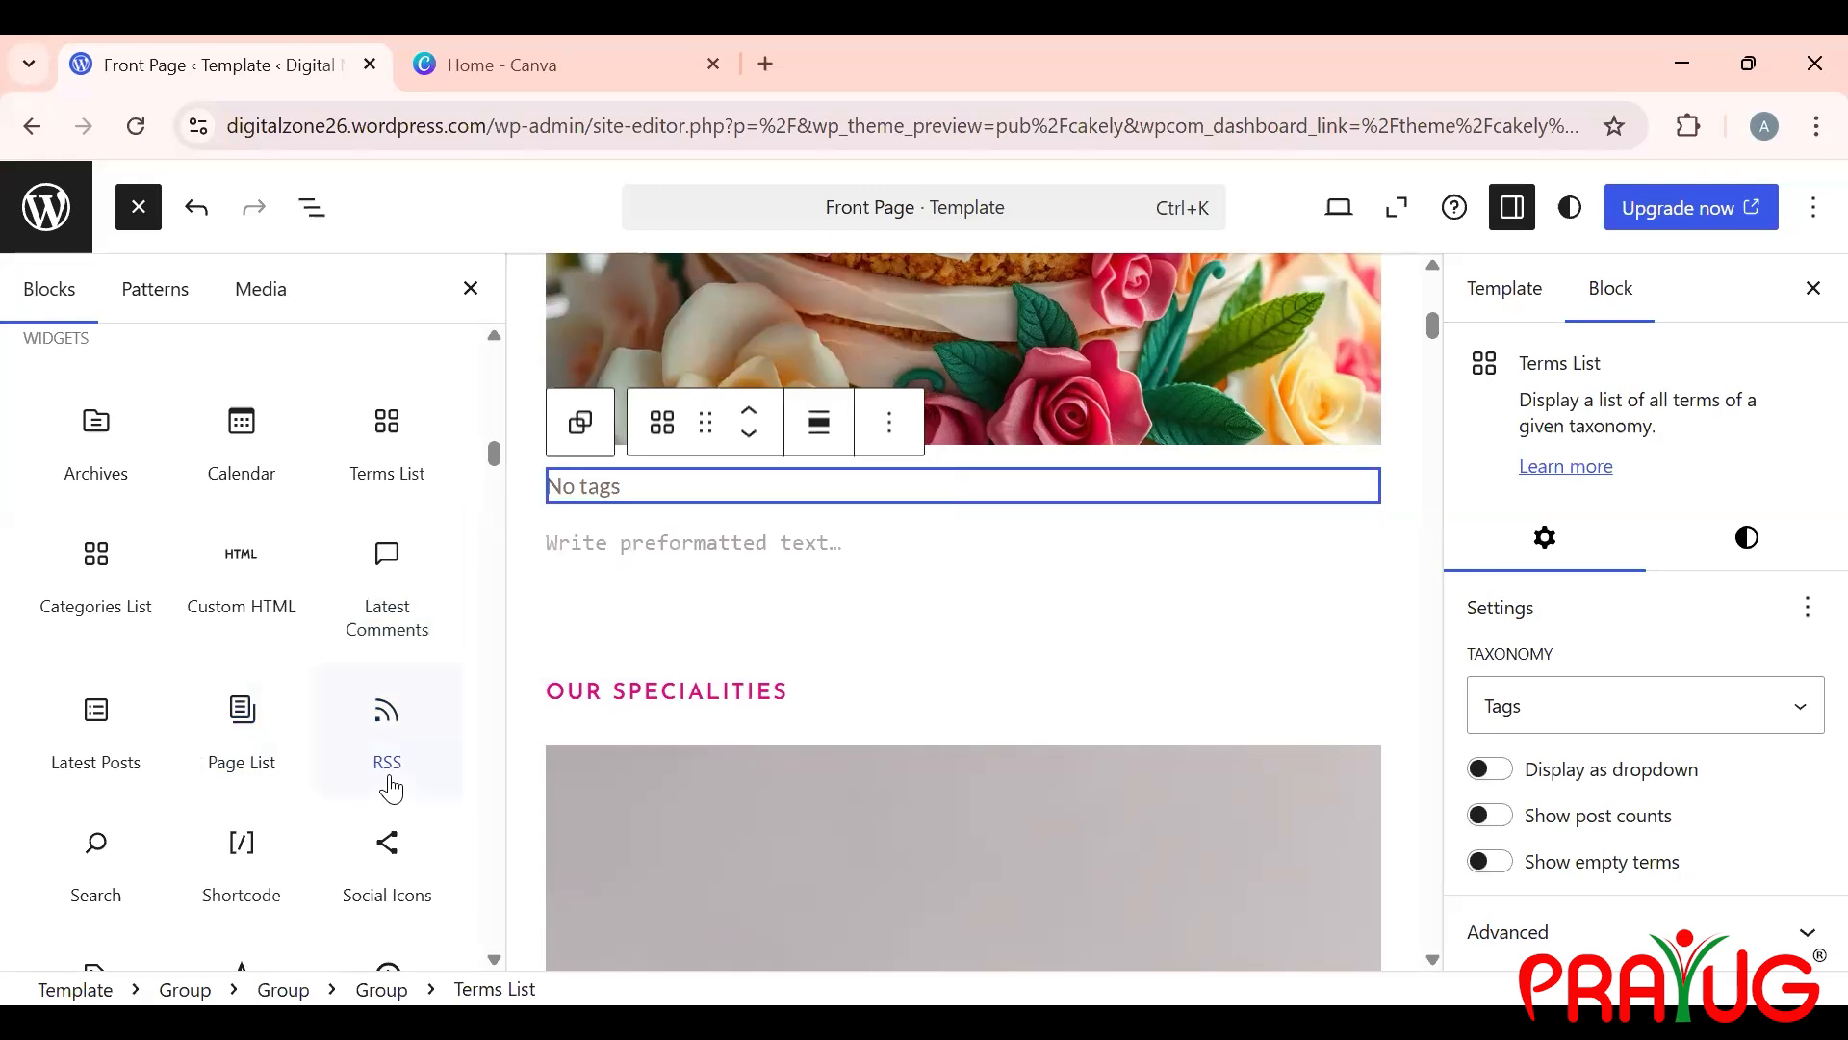
{"action": "scroll", "coordinate": [394, 784], "scroll_direction": "down", "scroll_amount": 5}
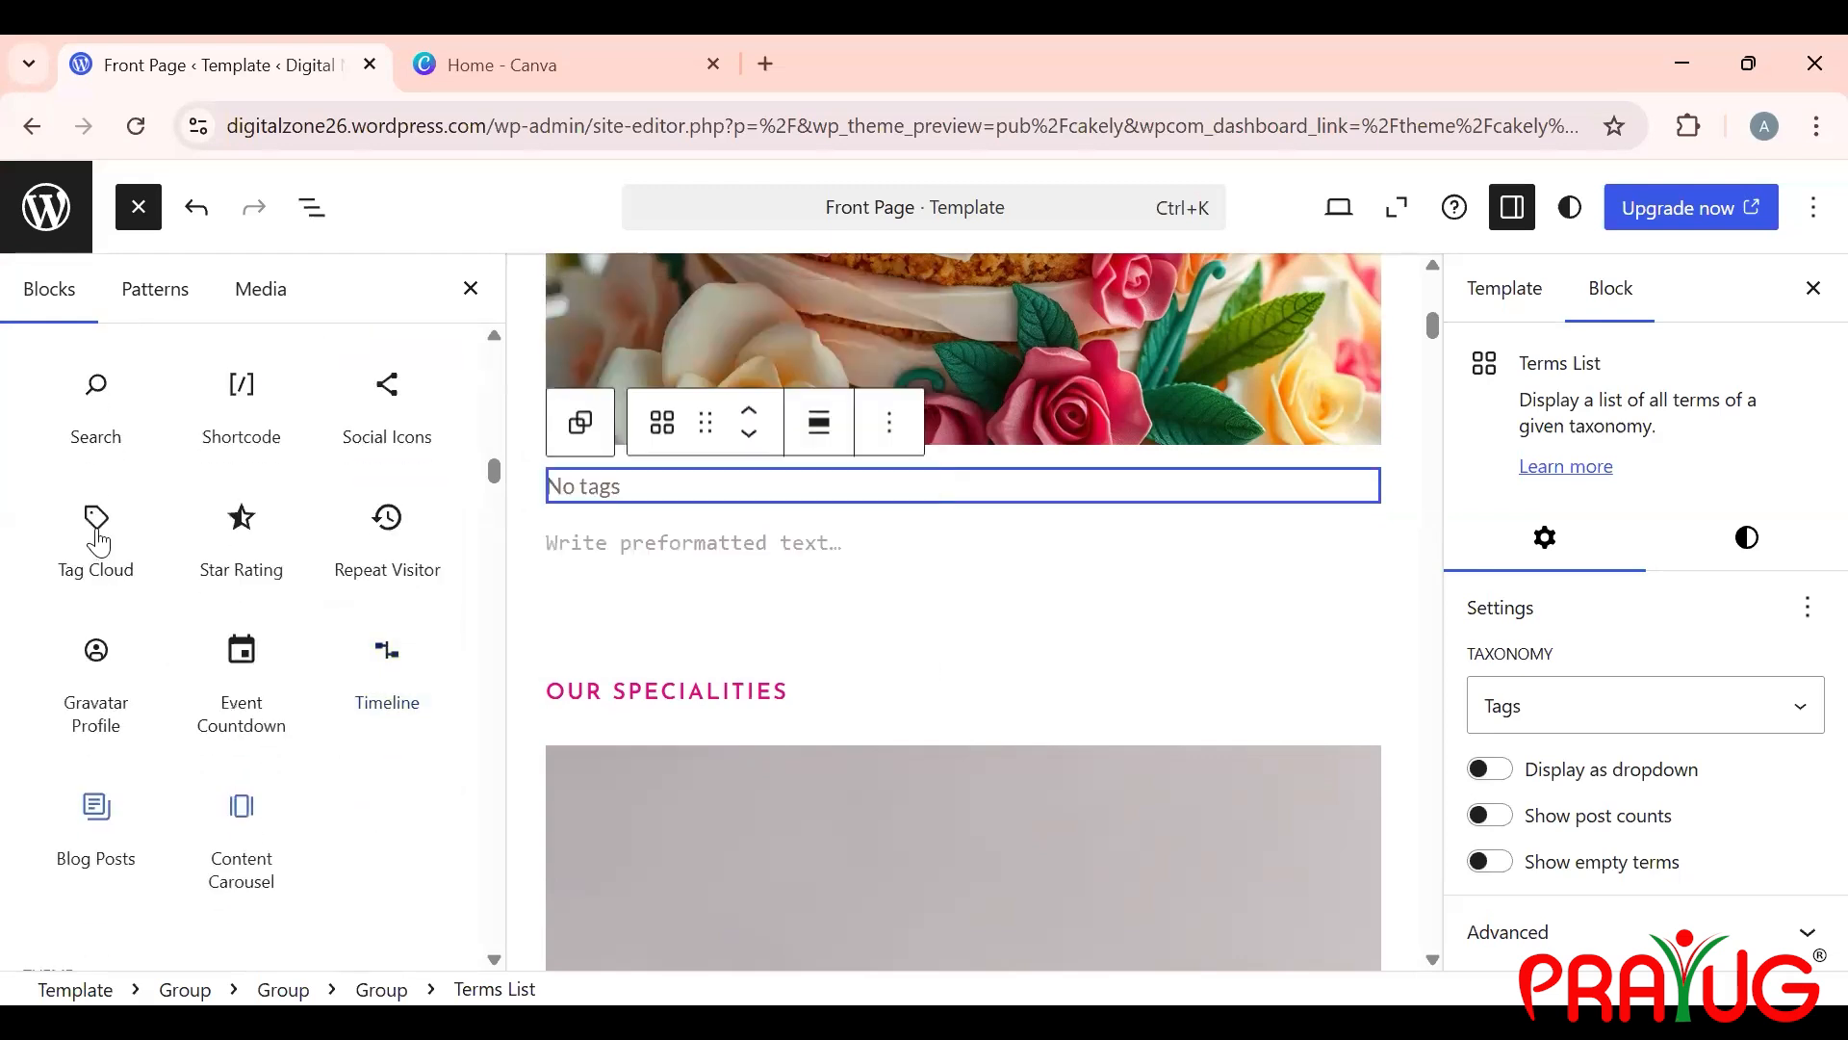
Step: Insert an Event Countdown block between the Terms List and Preformatted blocks and title the event "launch"
{"action": "mouse_move", "coordinate": [125, 369]}
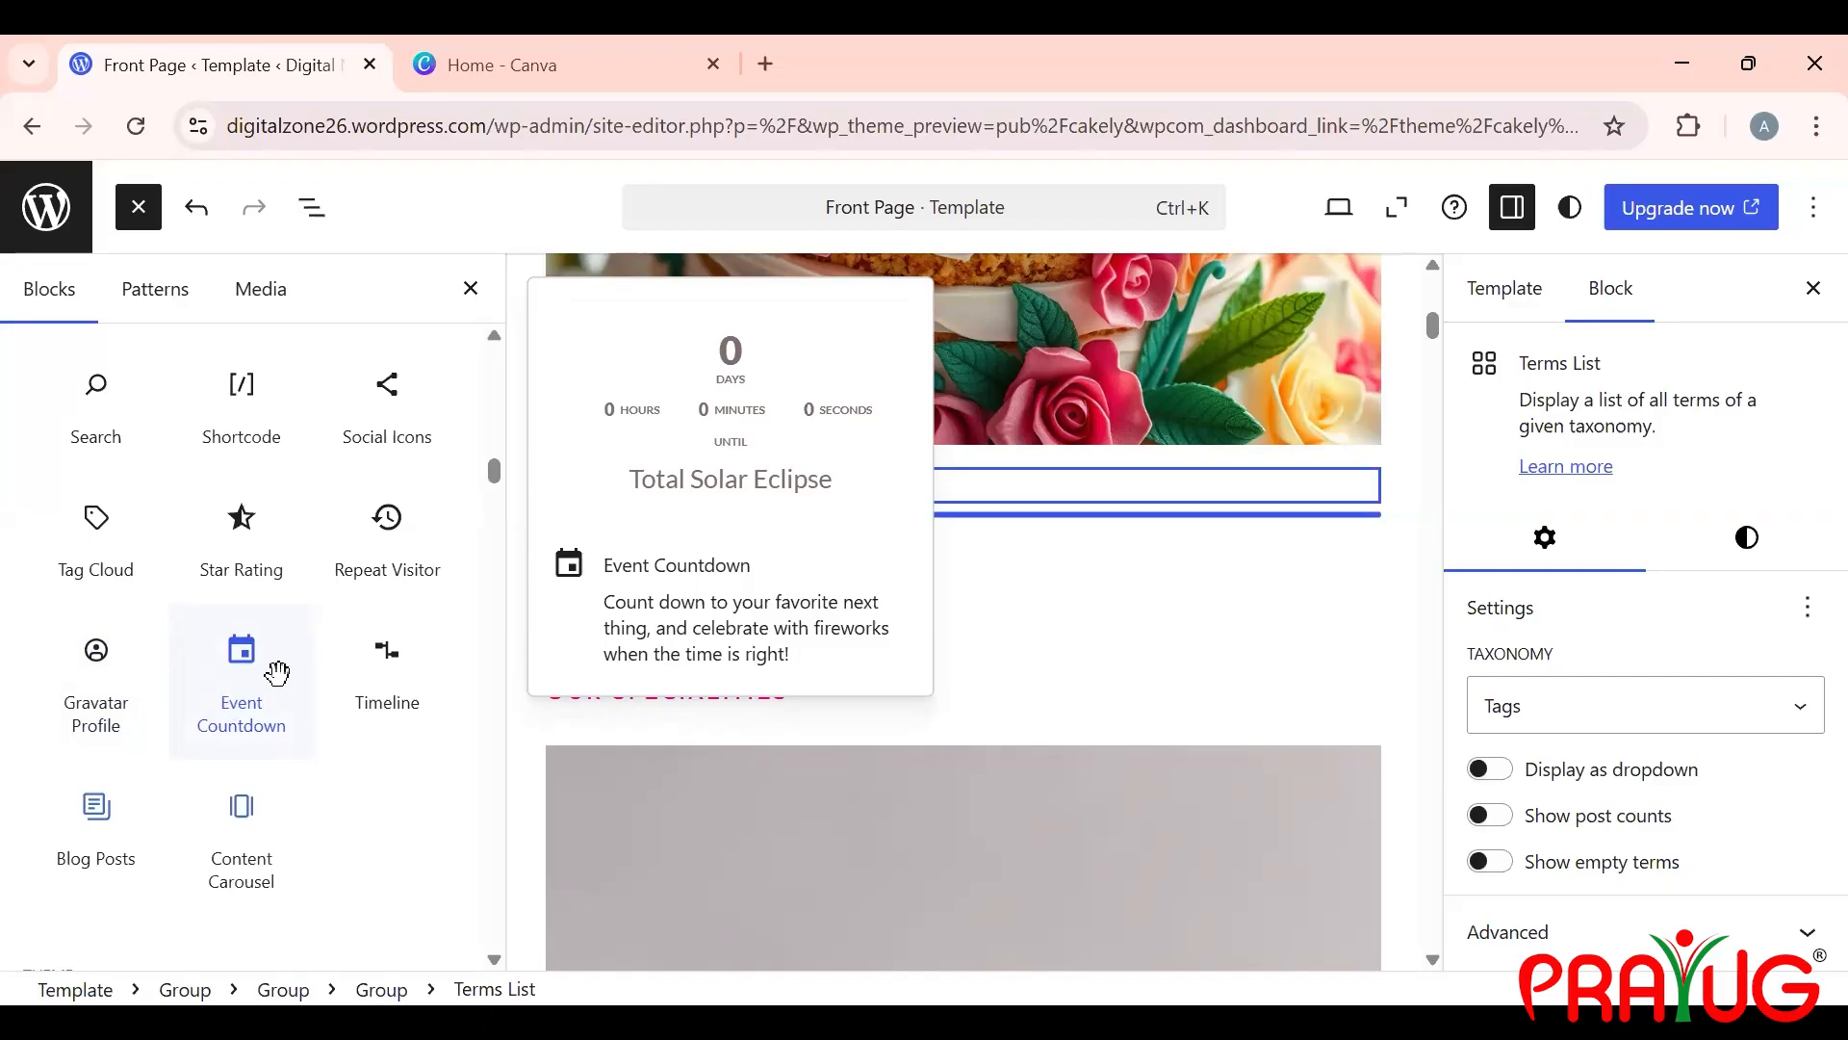
{"action": "left_click", "coordinate": [236, 717]}
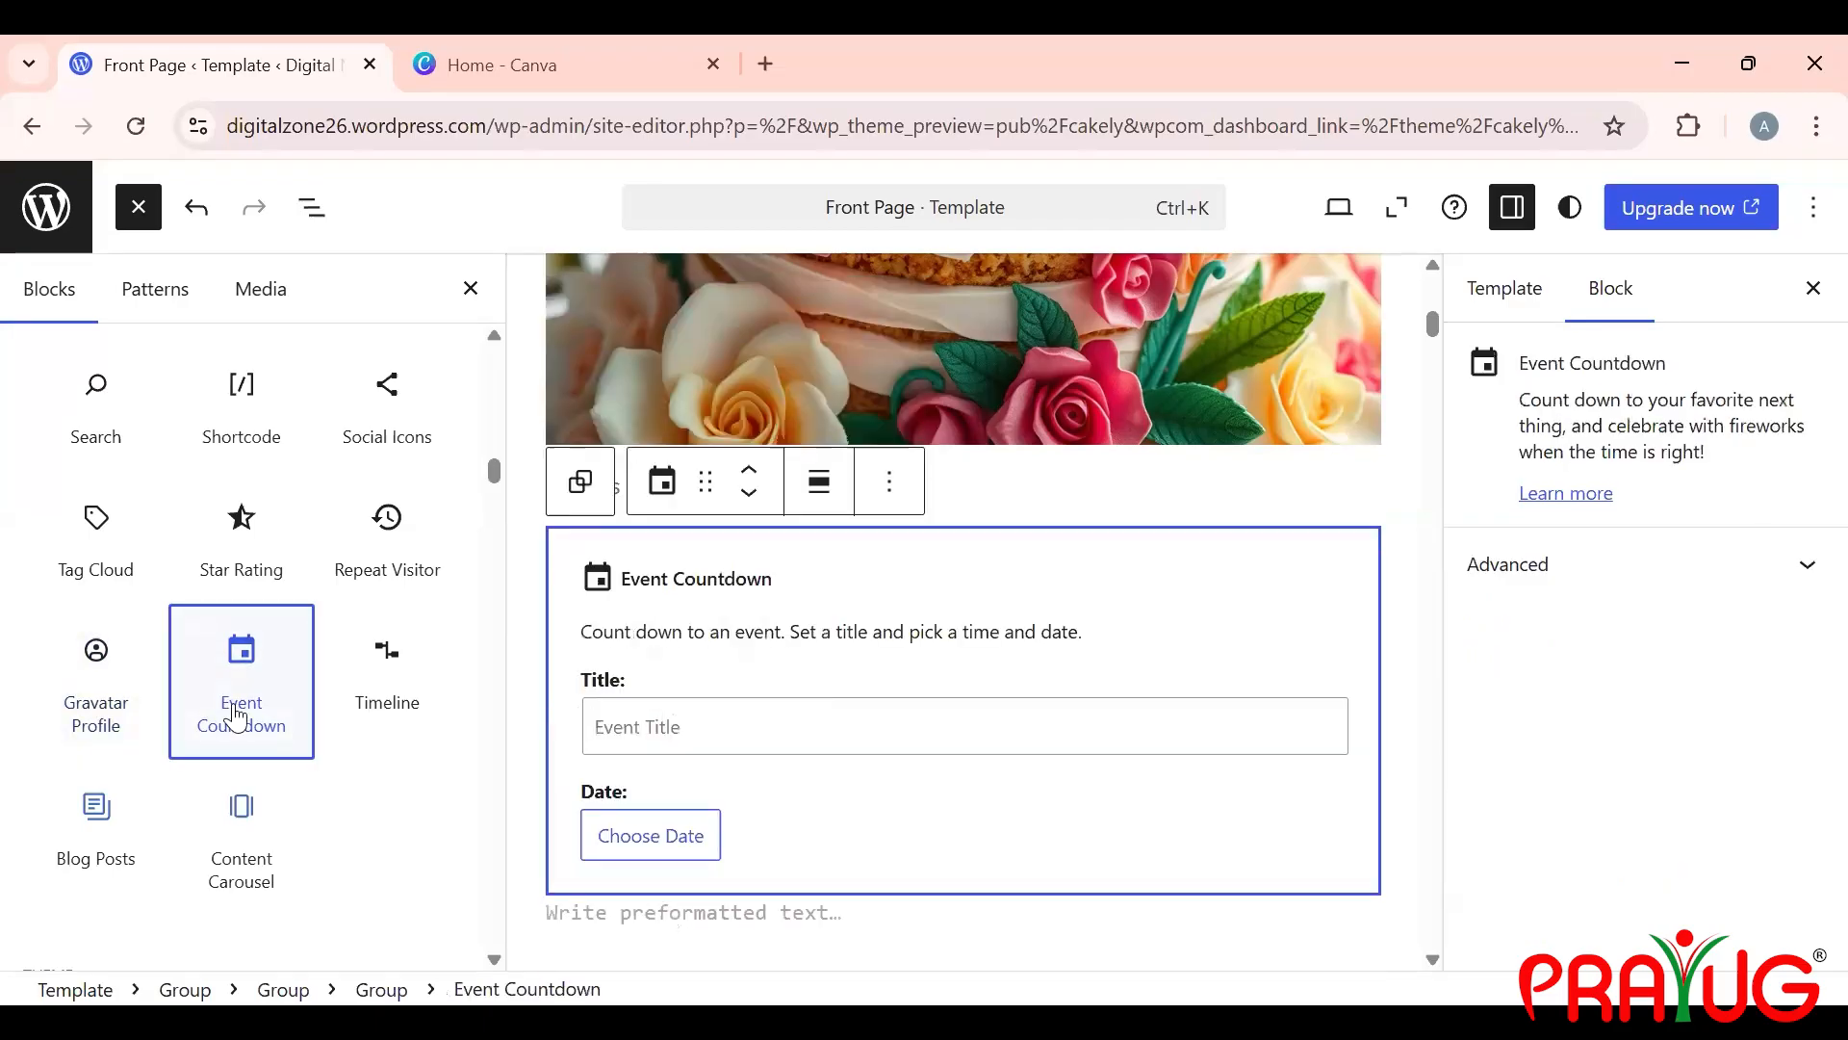
{"action": "left_click", "coordinate": [706, 723]}
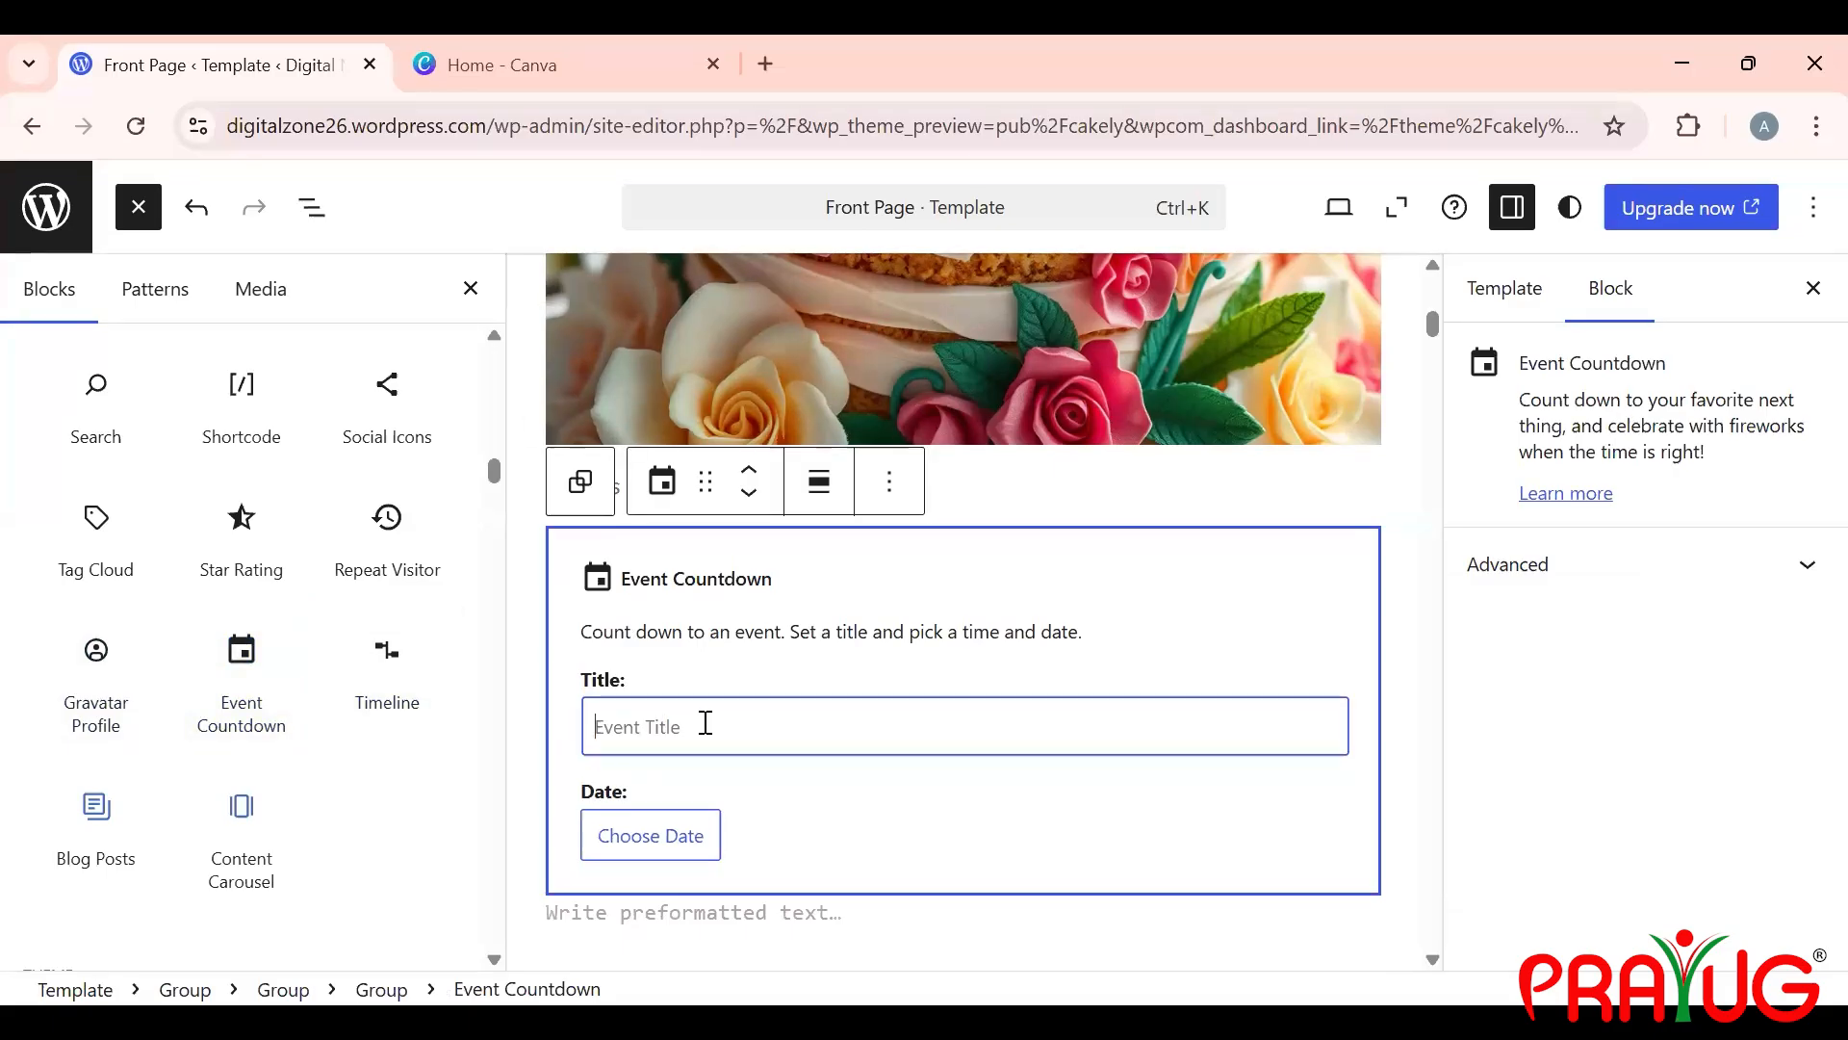
{"action": "type", "text": "la"}
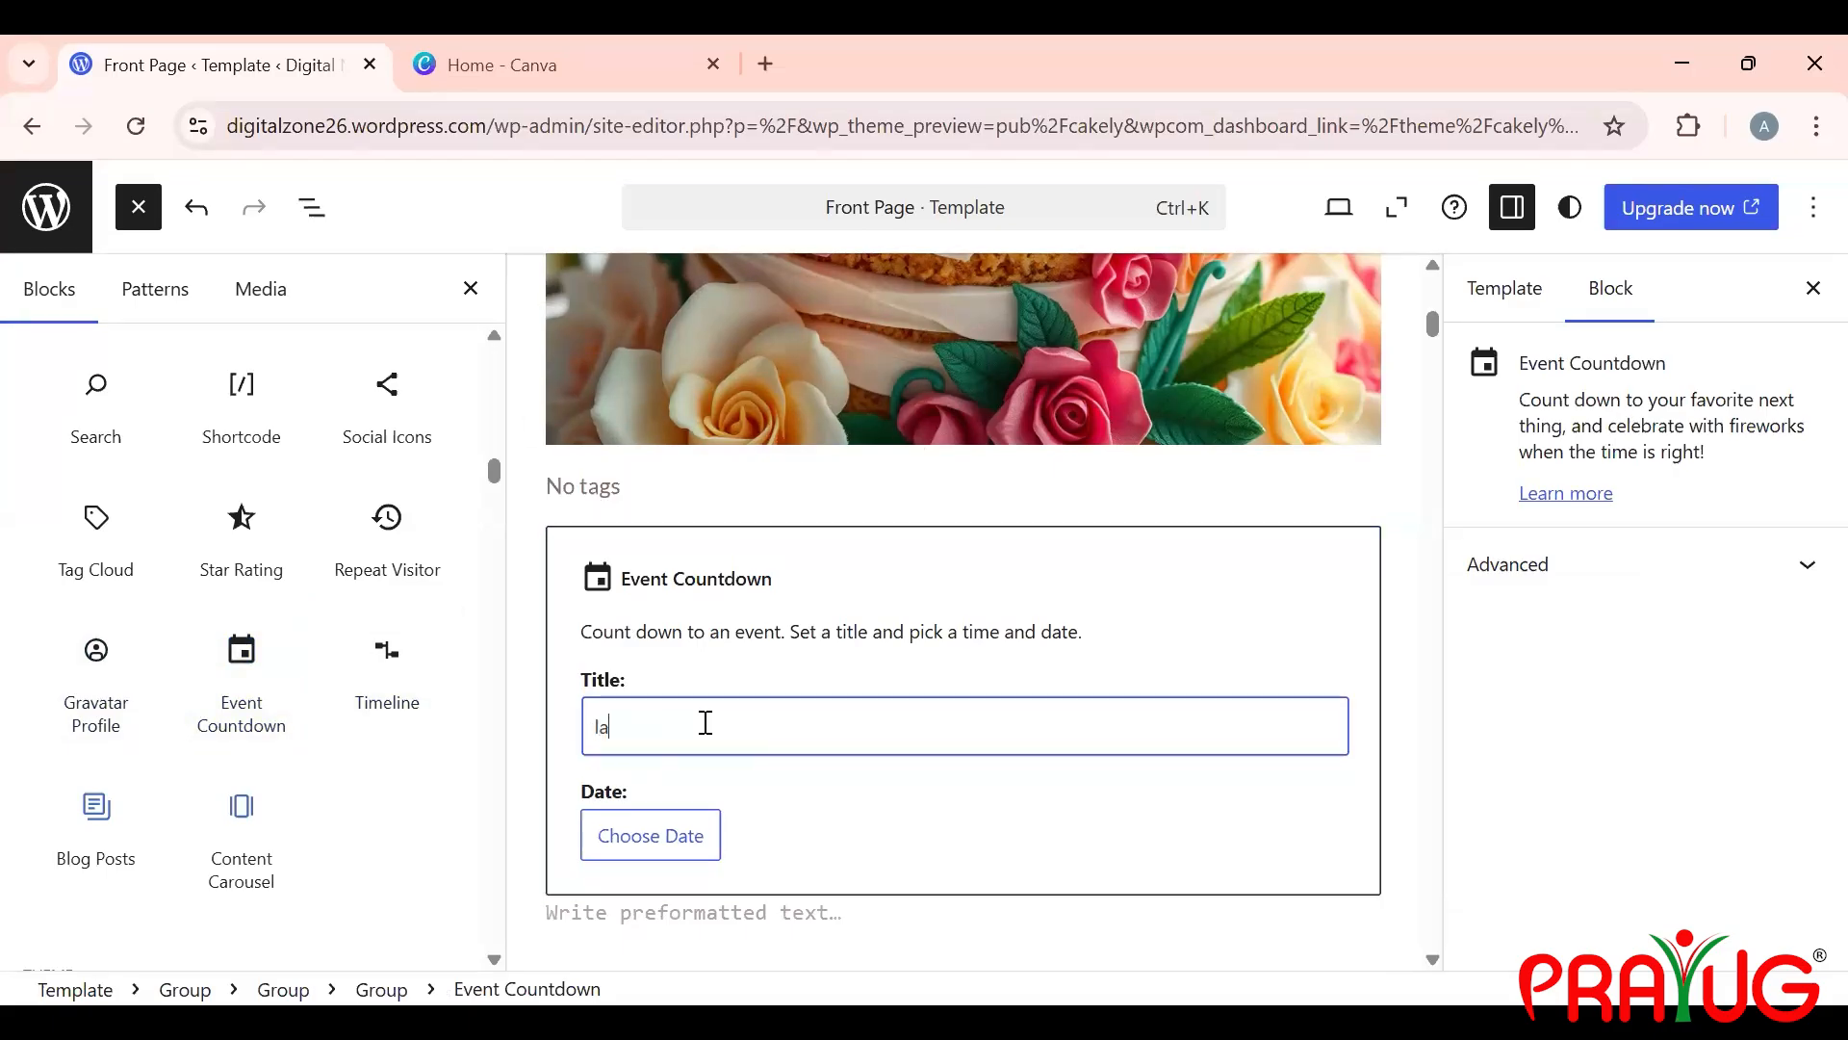
{"action": "type", "text": "unch"}
Step: Set the launch countdown's date to 7 December 2025
{"action": "left_click", "coordinate": [658, 833]}
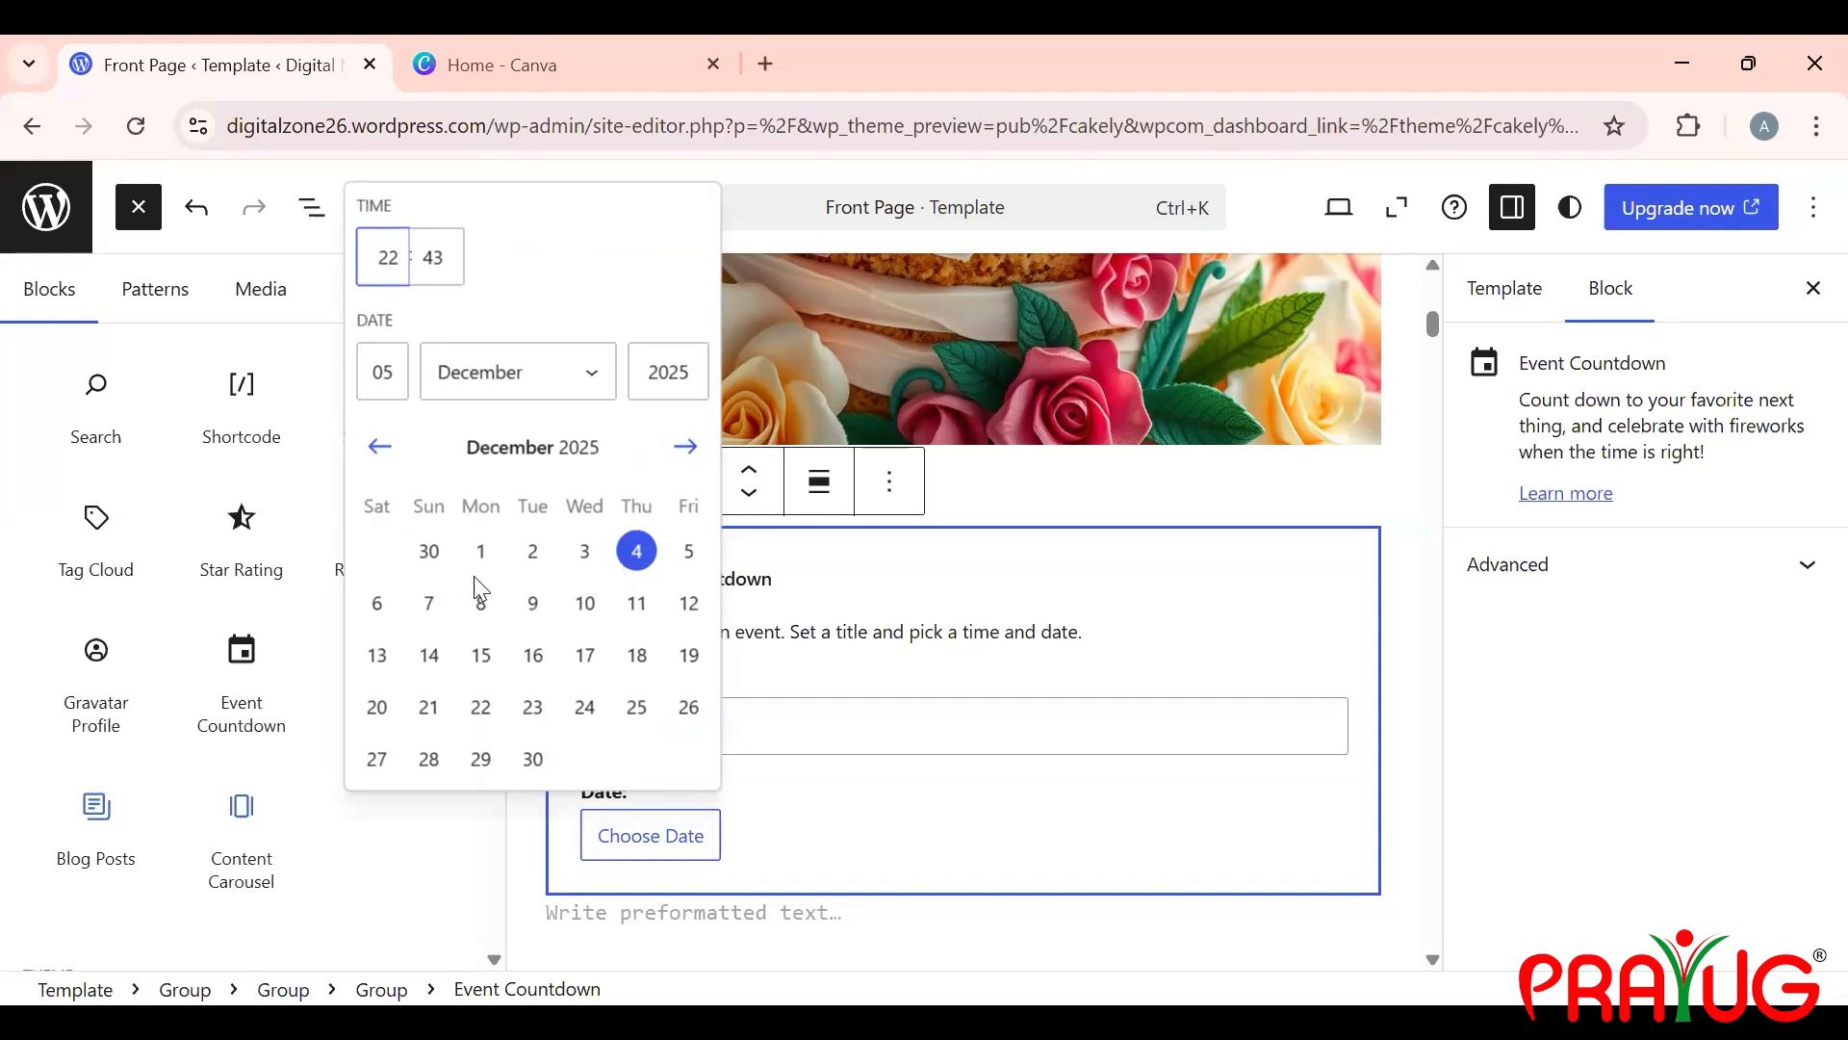
{"action": "left_click", "coordinate": [379, 604]}
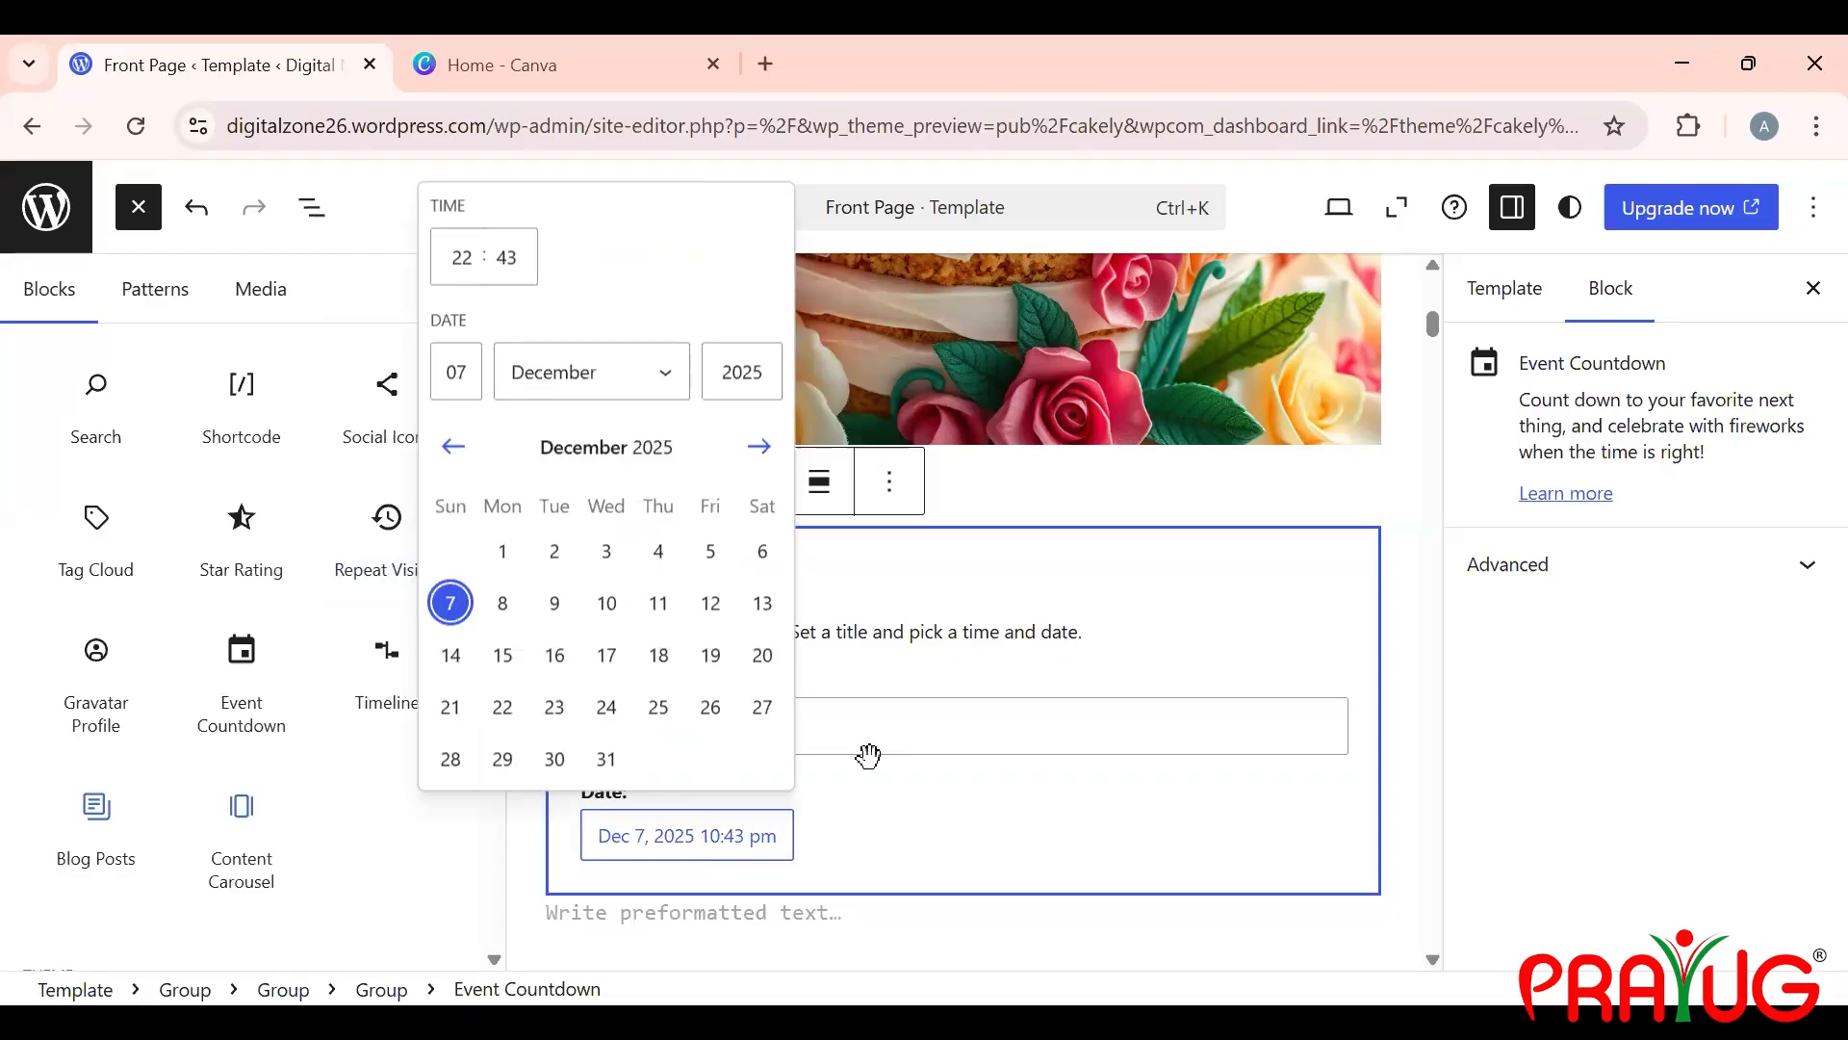
{"action": "left_click", "coordinate": [868, 755]}
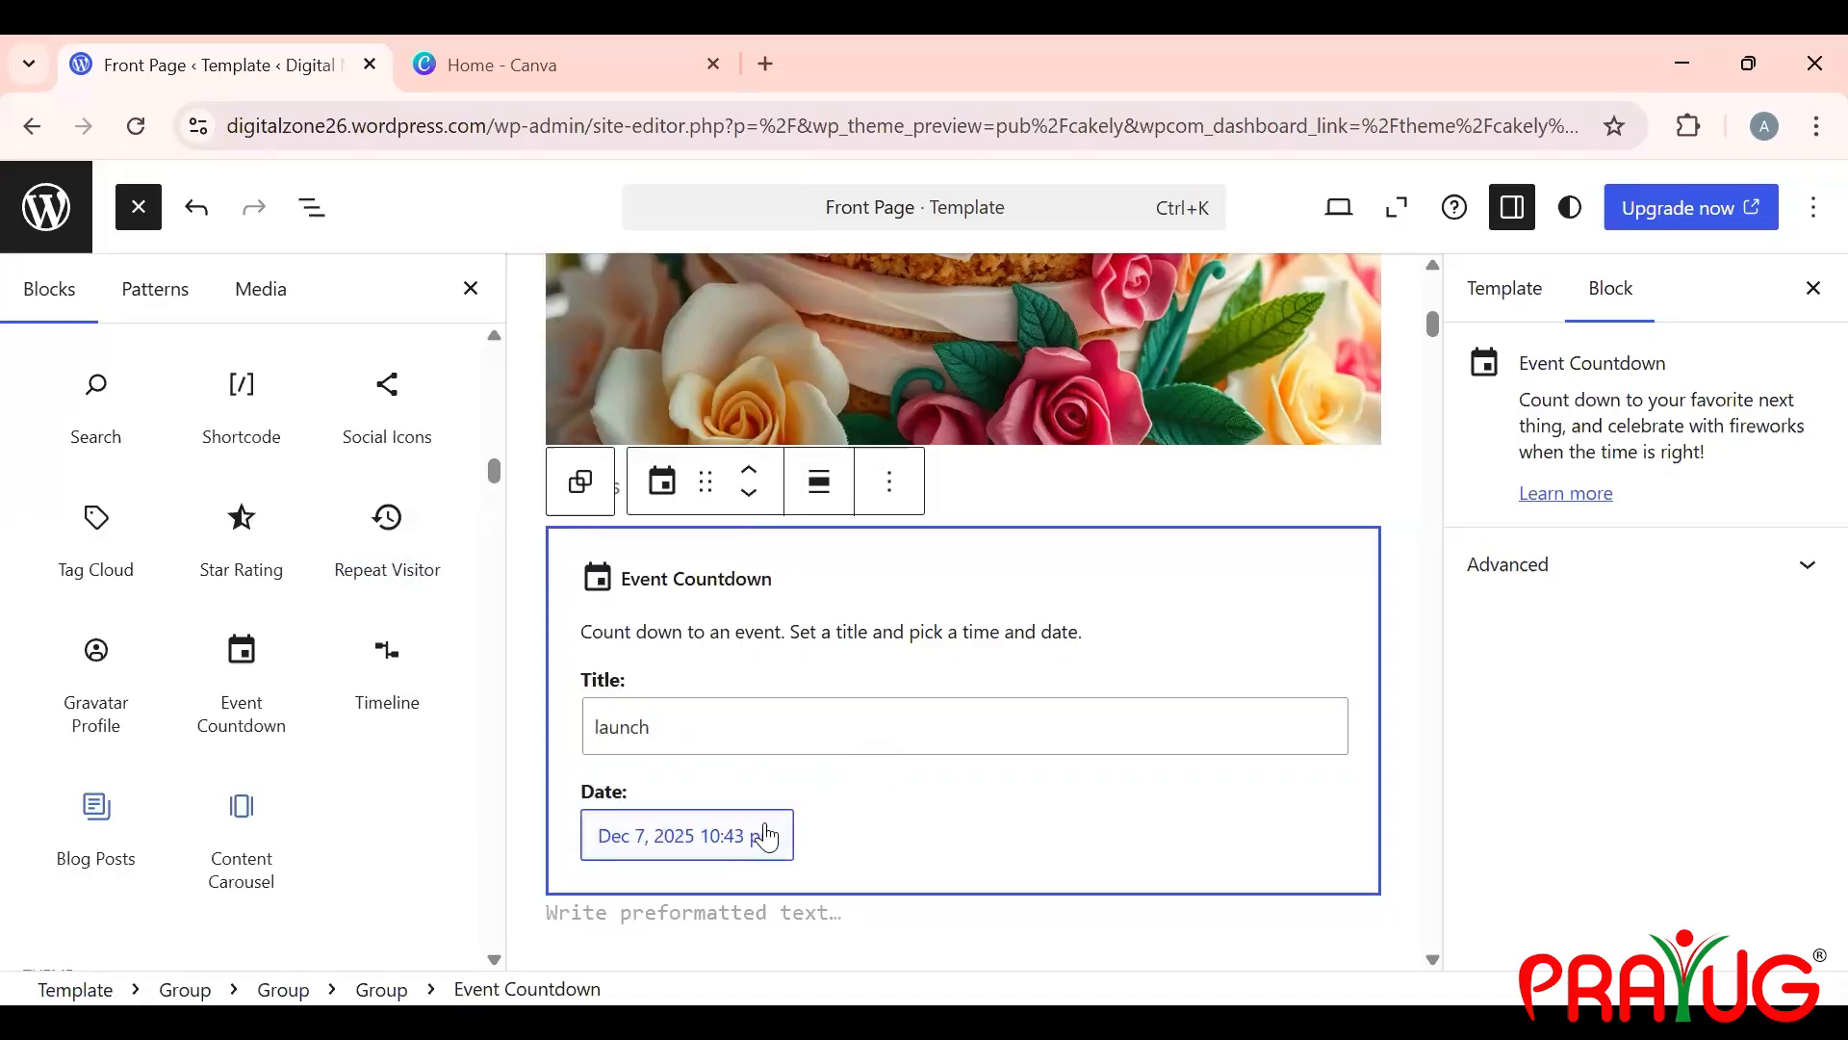
Step: Review the Event Countdown block's title and its date and time settings, leaving the values as they are
{"action": "scroll", "coordinate": [767, 836], "scroll_direction": "down", "scroll_amount": 5}
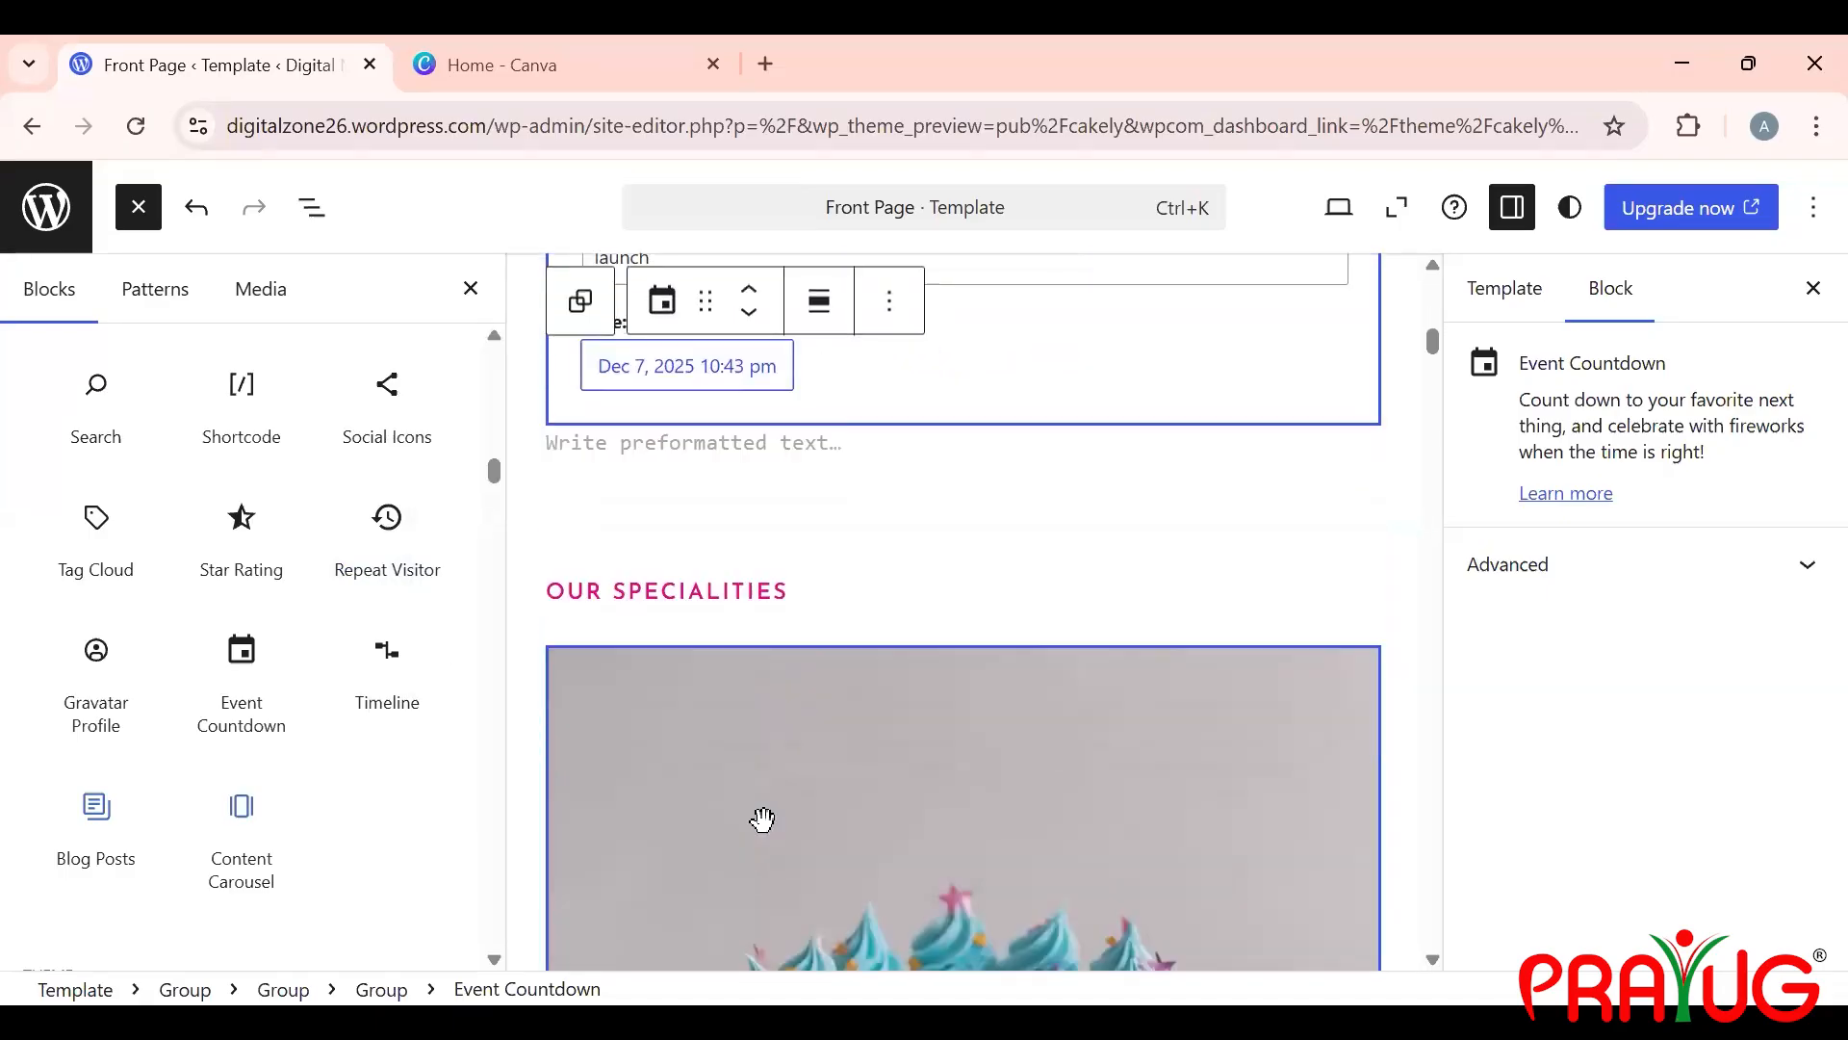
{"action": "scroll", "coordinate": [762, 819], "scroll_direction": "up", "scroll_amount": 4}
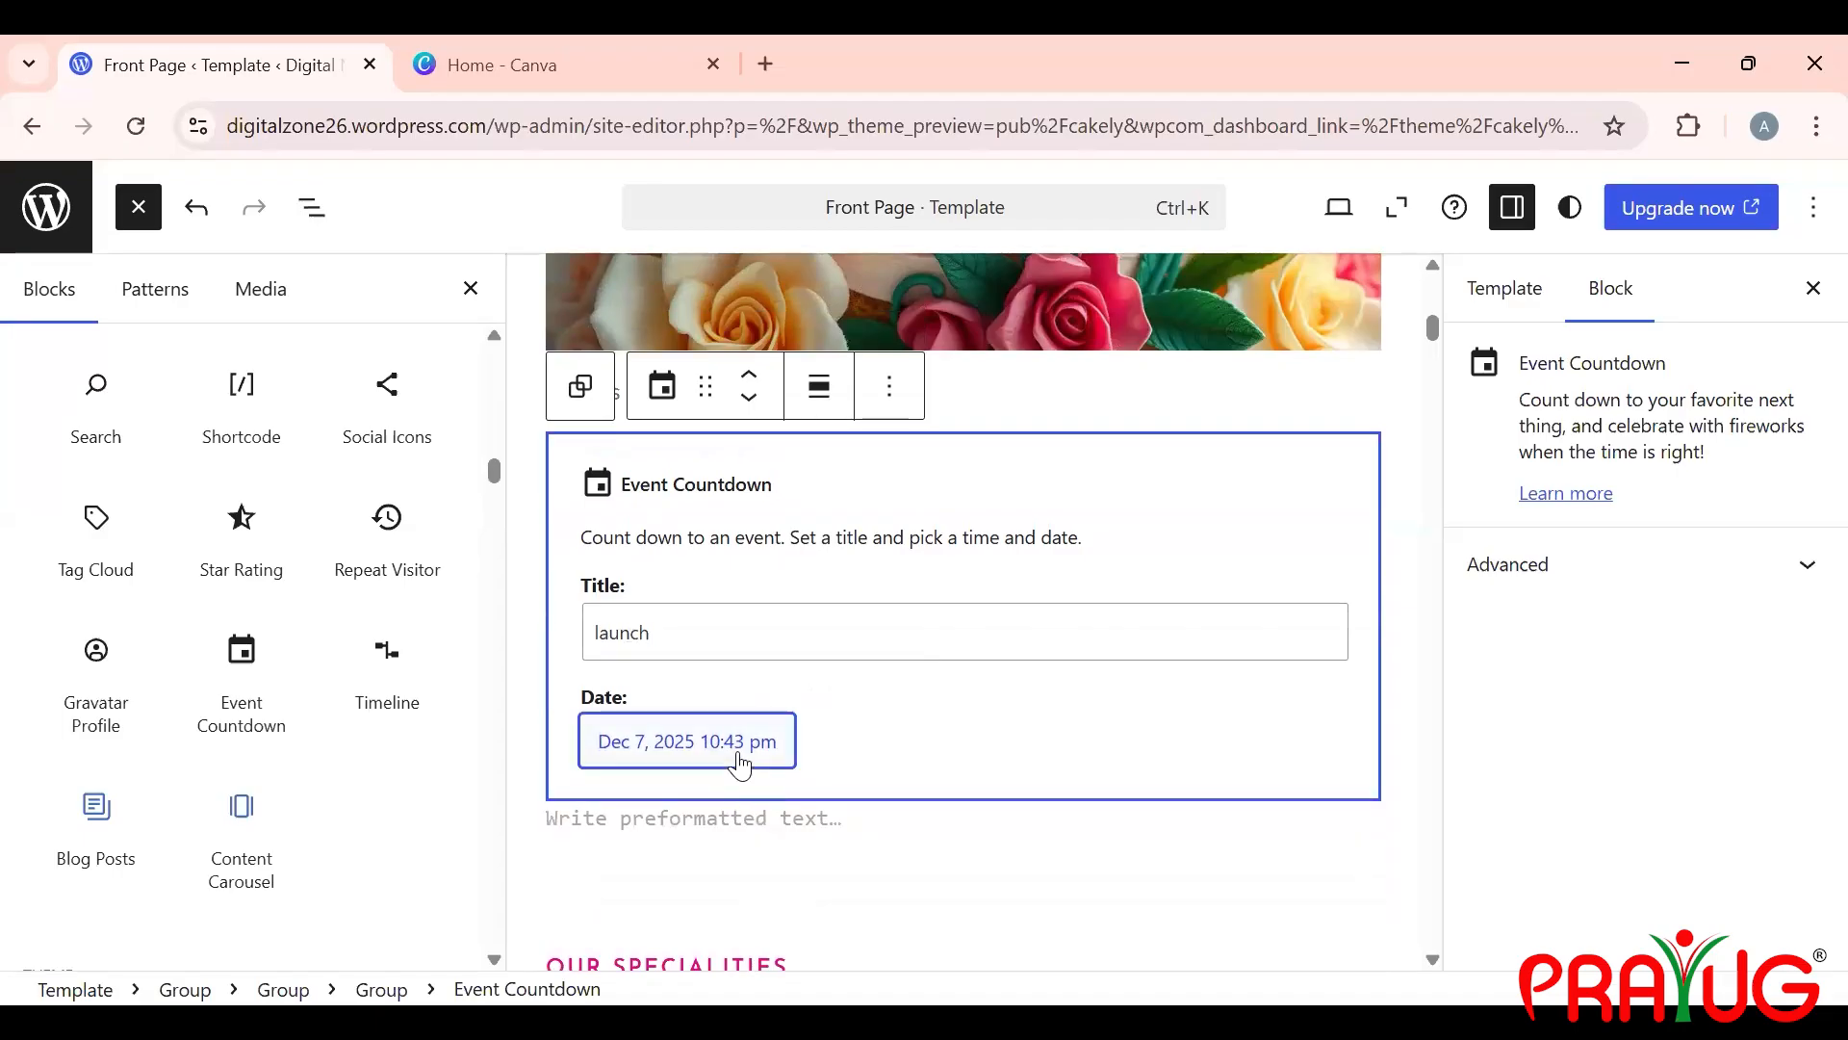
{"action": "left_click", "coordinate": [743, 756]}
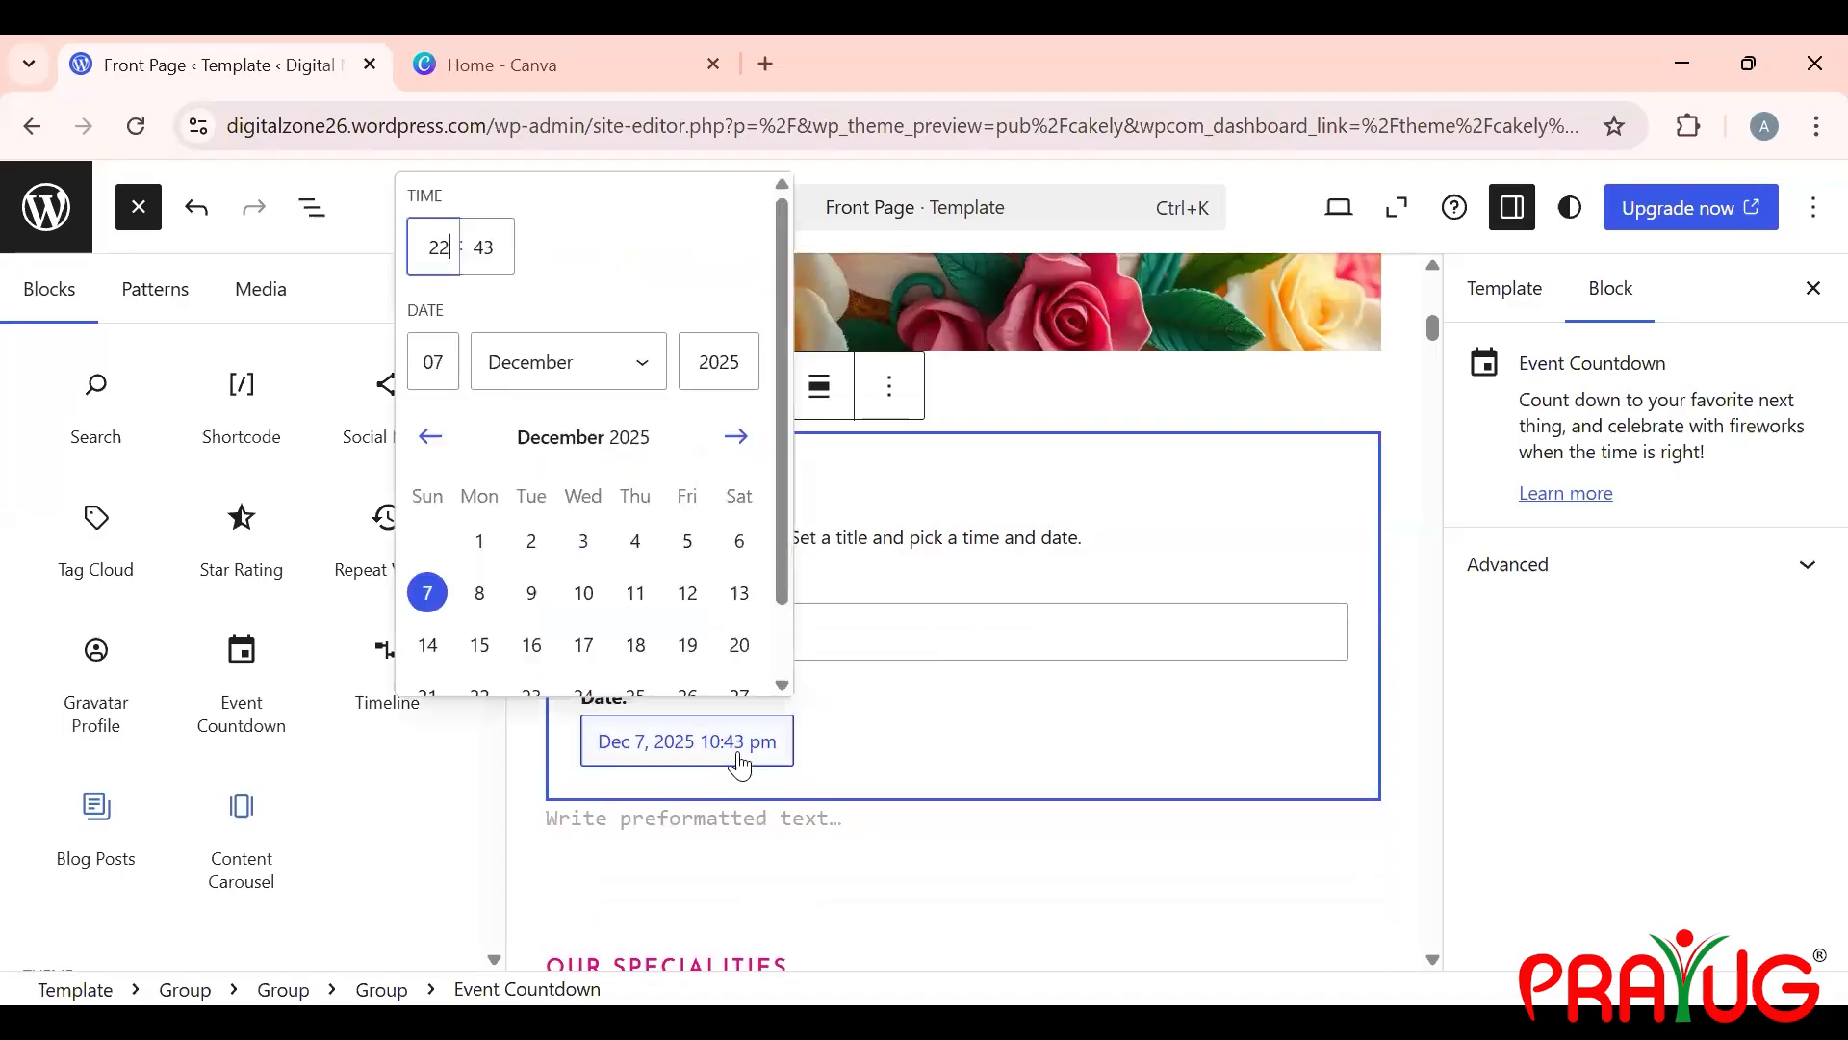
{"action": "left_click", "coordinate": [974, 736]}
{"action": "scroll", "coordinate": [974, 736], "scroll_direction": "down", "scroll_amount": 2}
{"action": "scroll", "coordinate": [976, 739], "scroll_direction": "up", "scroll_amount": 2}
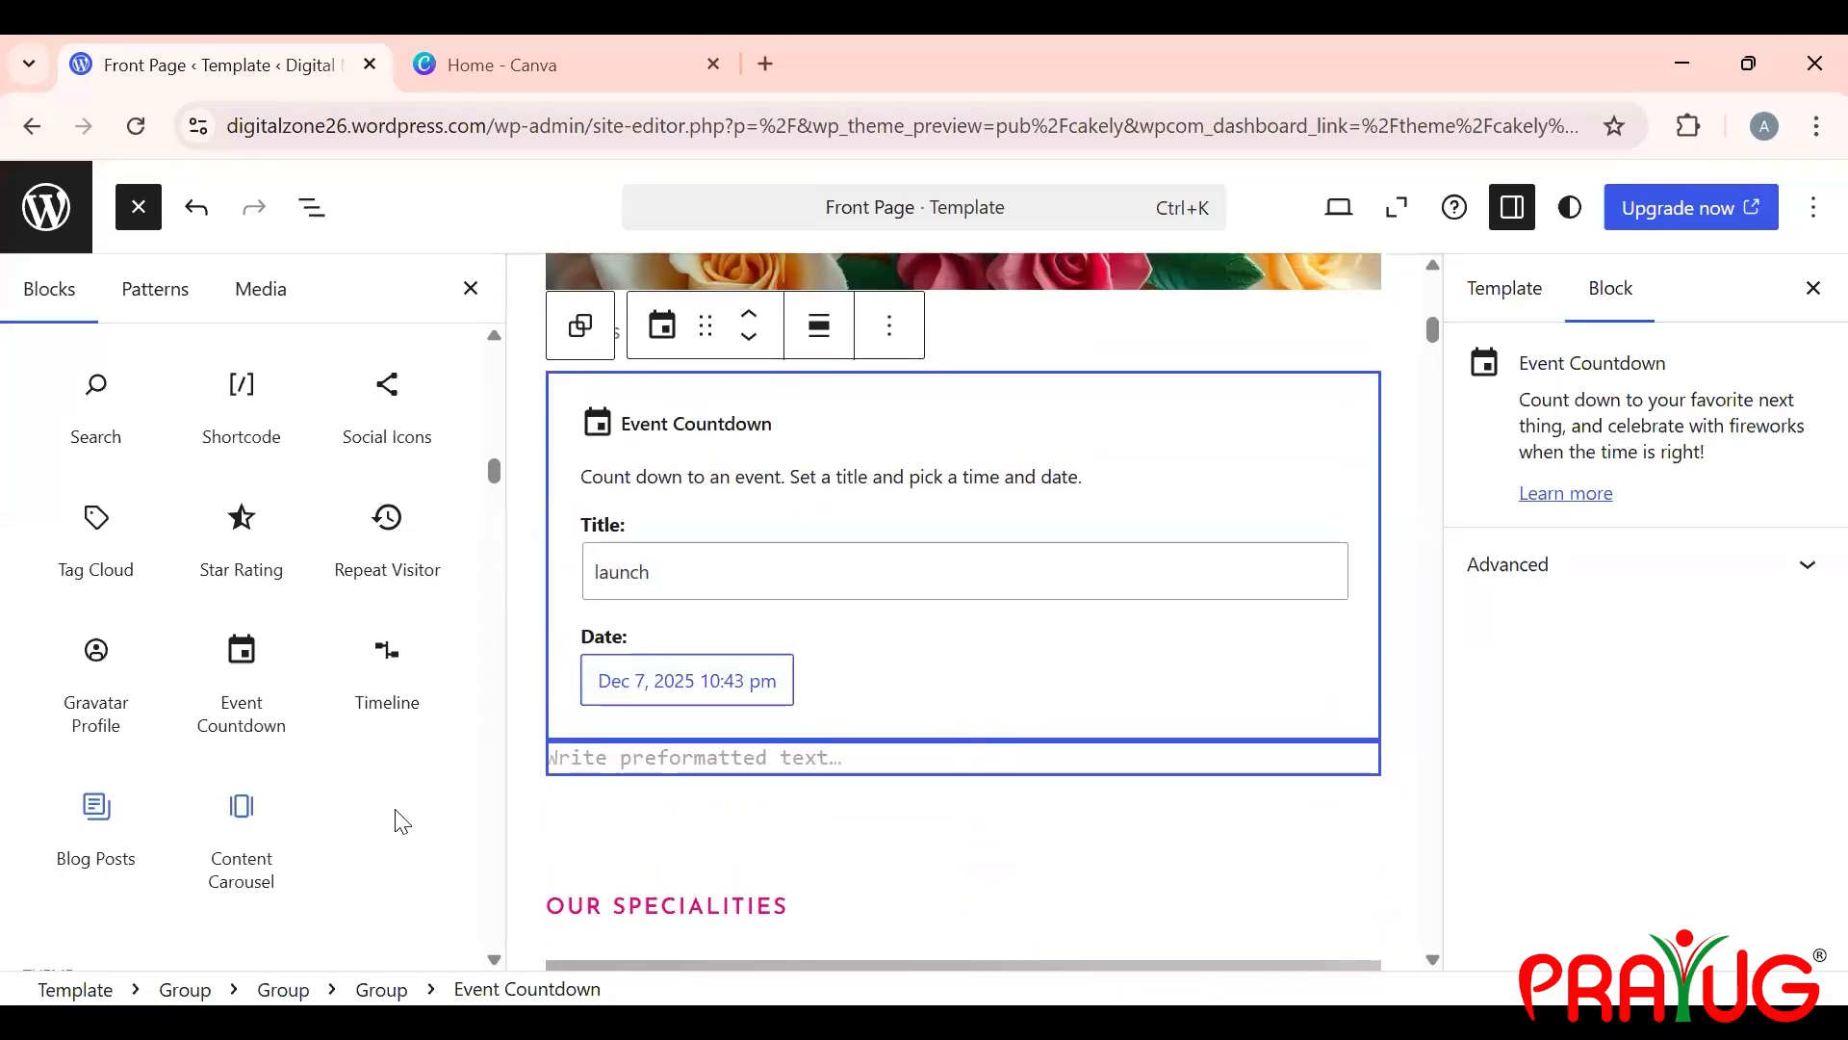
{"action": "mouse_move", "coordinate": [260, 729]}
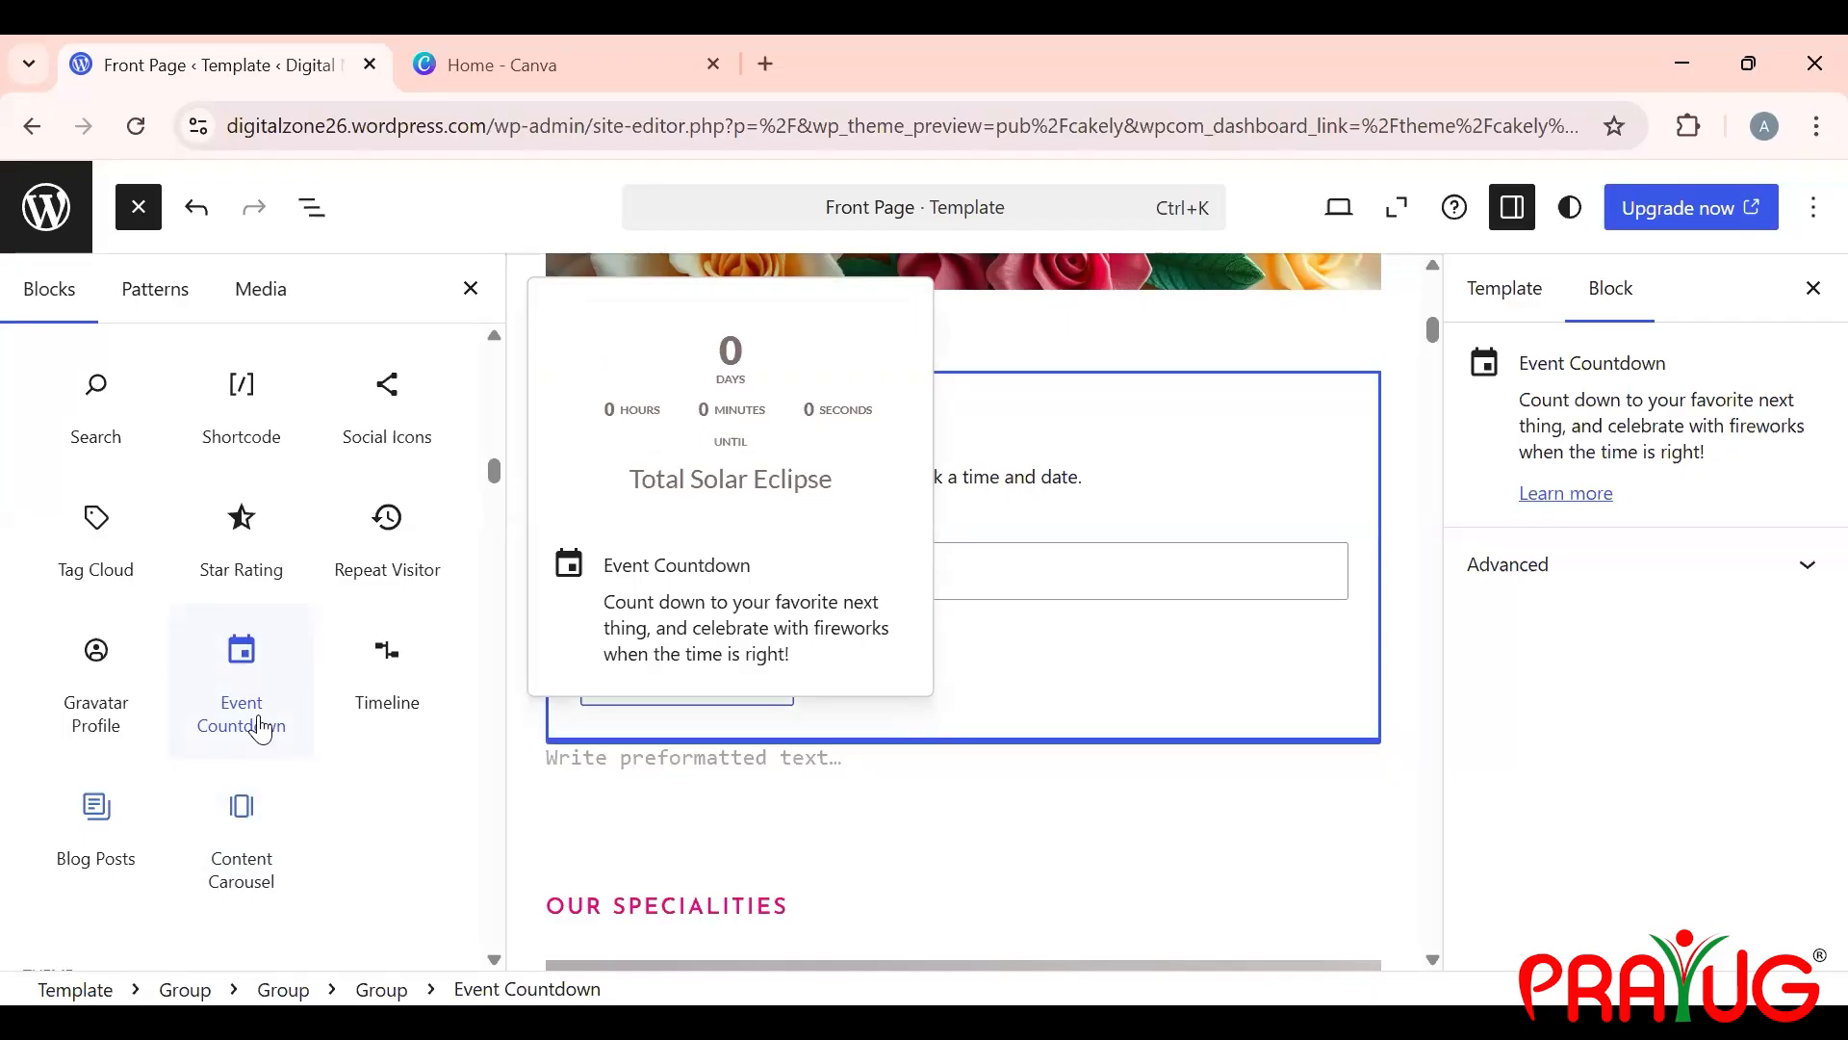
Step: Examine the remaining Widgets blocks, such as Timeline and Content Carousel, and the first Theme blocks, including Header and Footer
{"action": "mouse_move", "coordinate": [363, 698]}
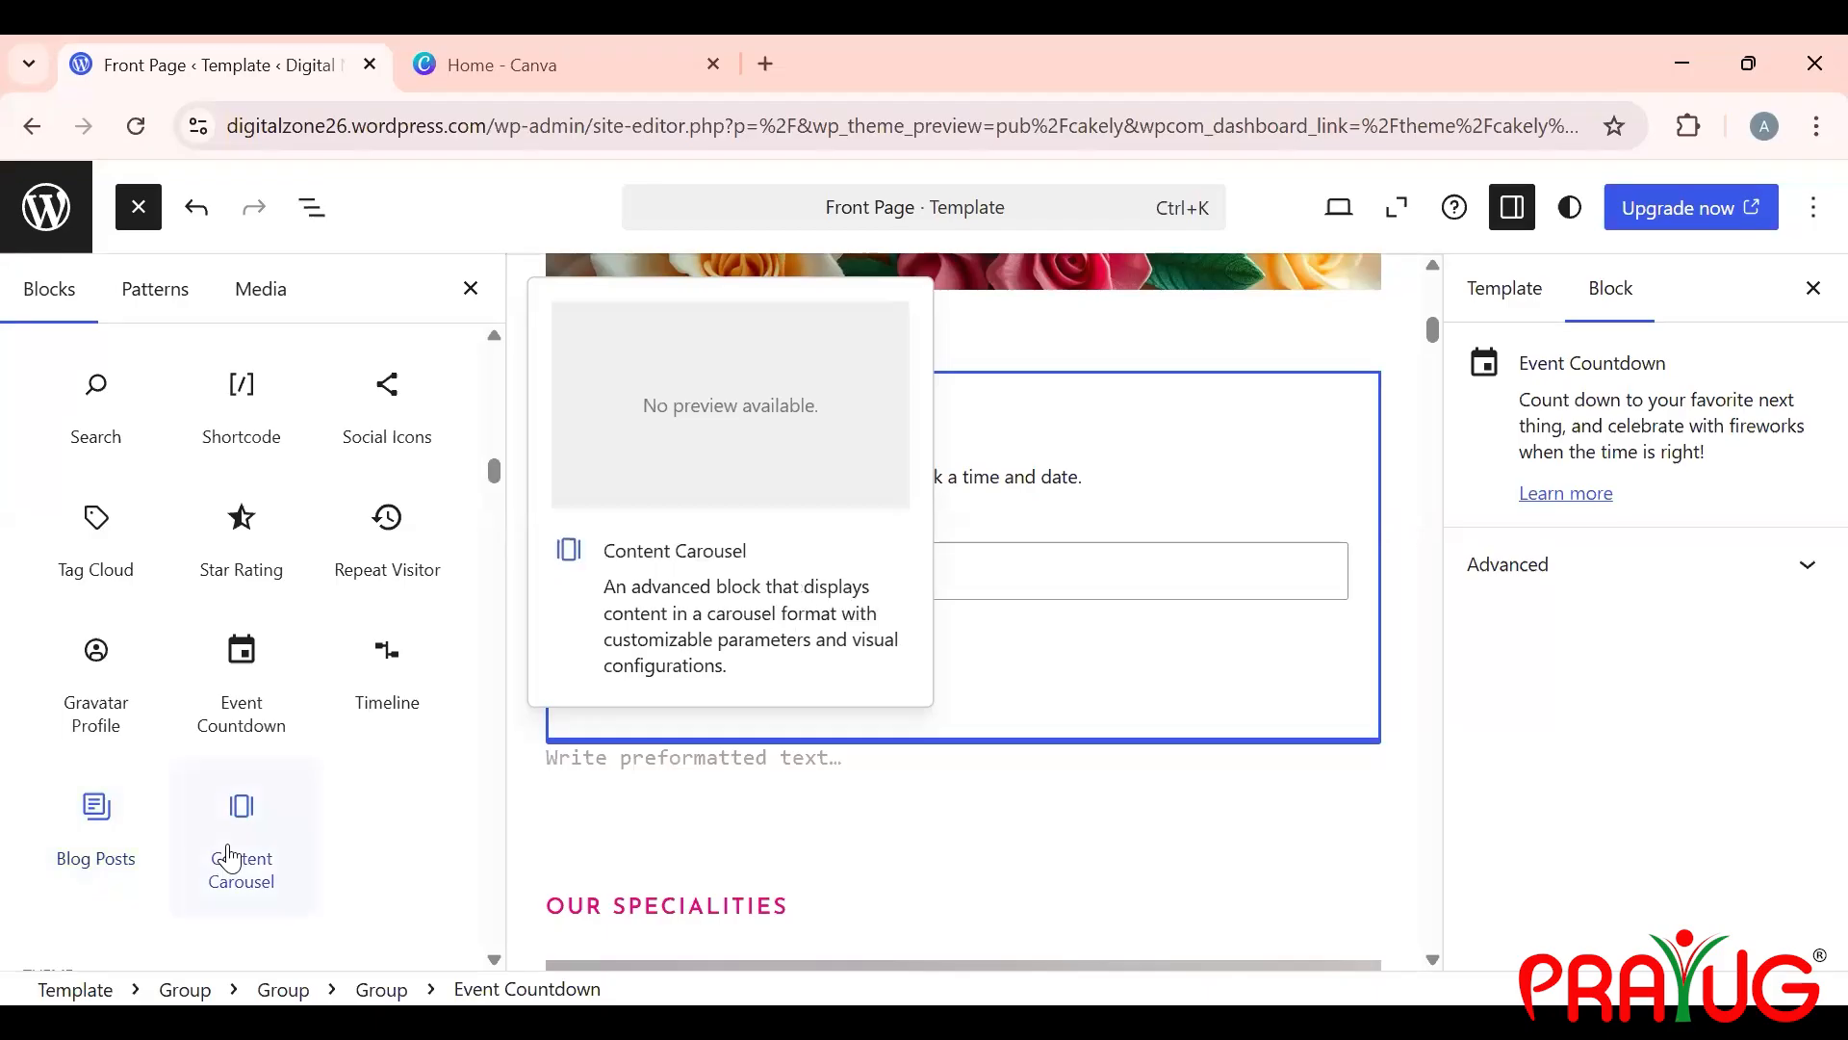
{"action": "scroll", "coordinate": [228, 855], "scroll_direction": "down", "scroll_amount": 6}
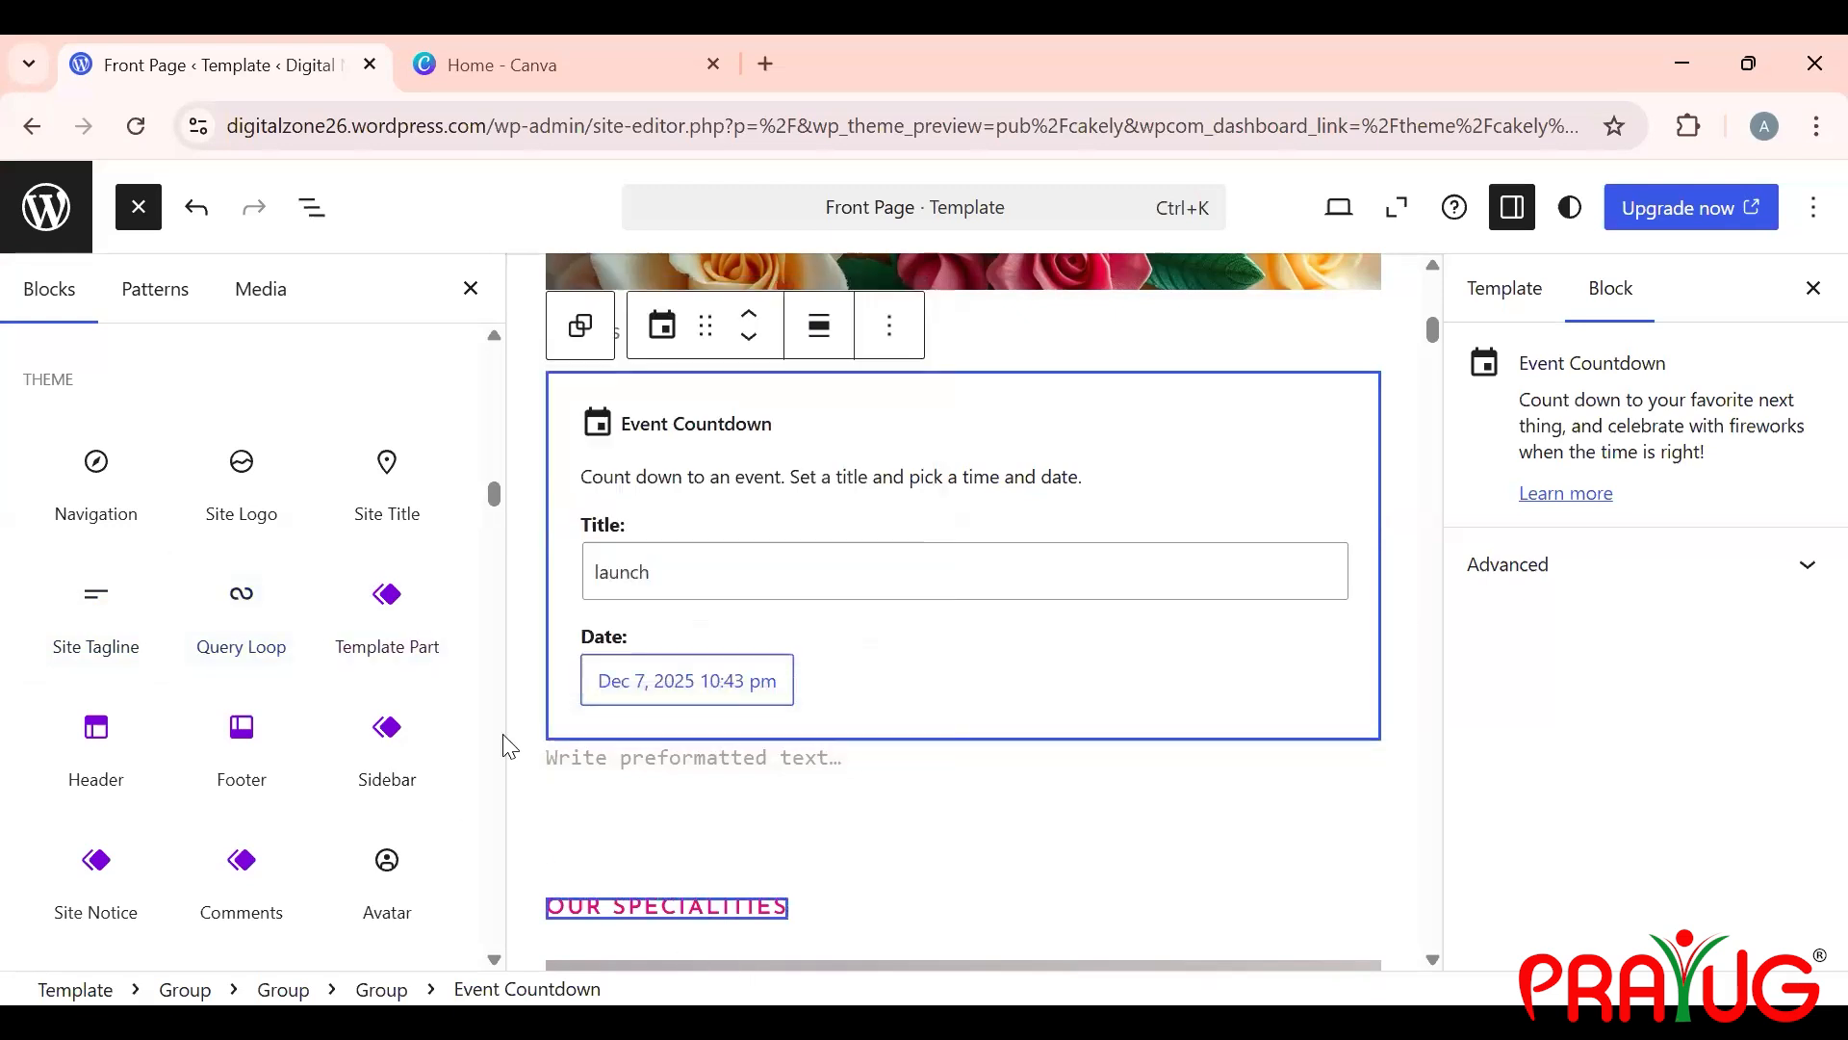
{"action": "mouse_move", "coordinate": [374, 613]}
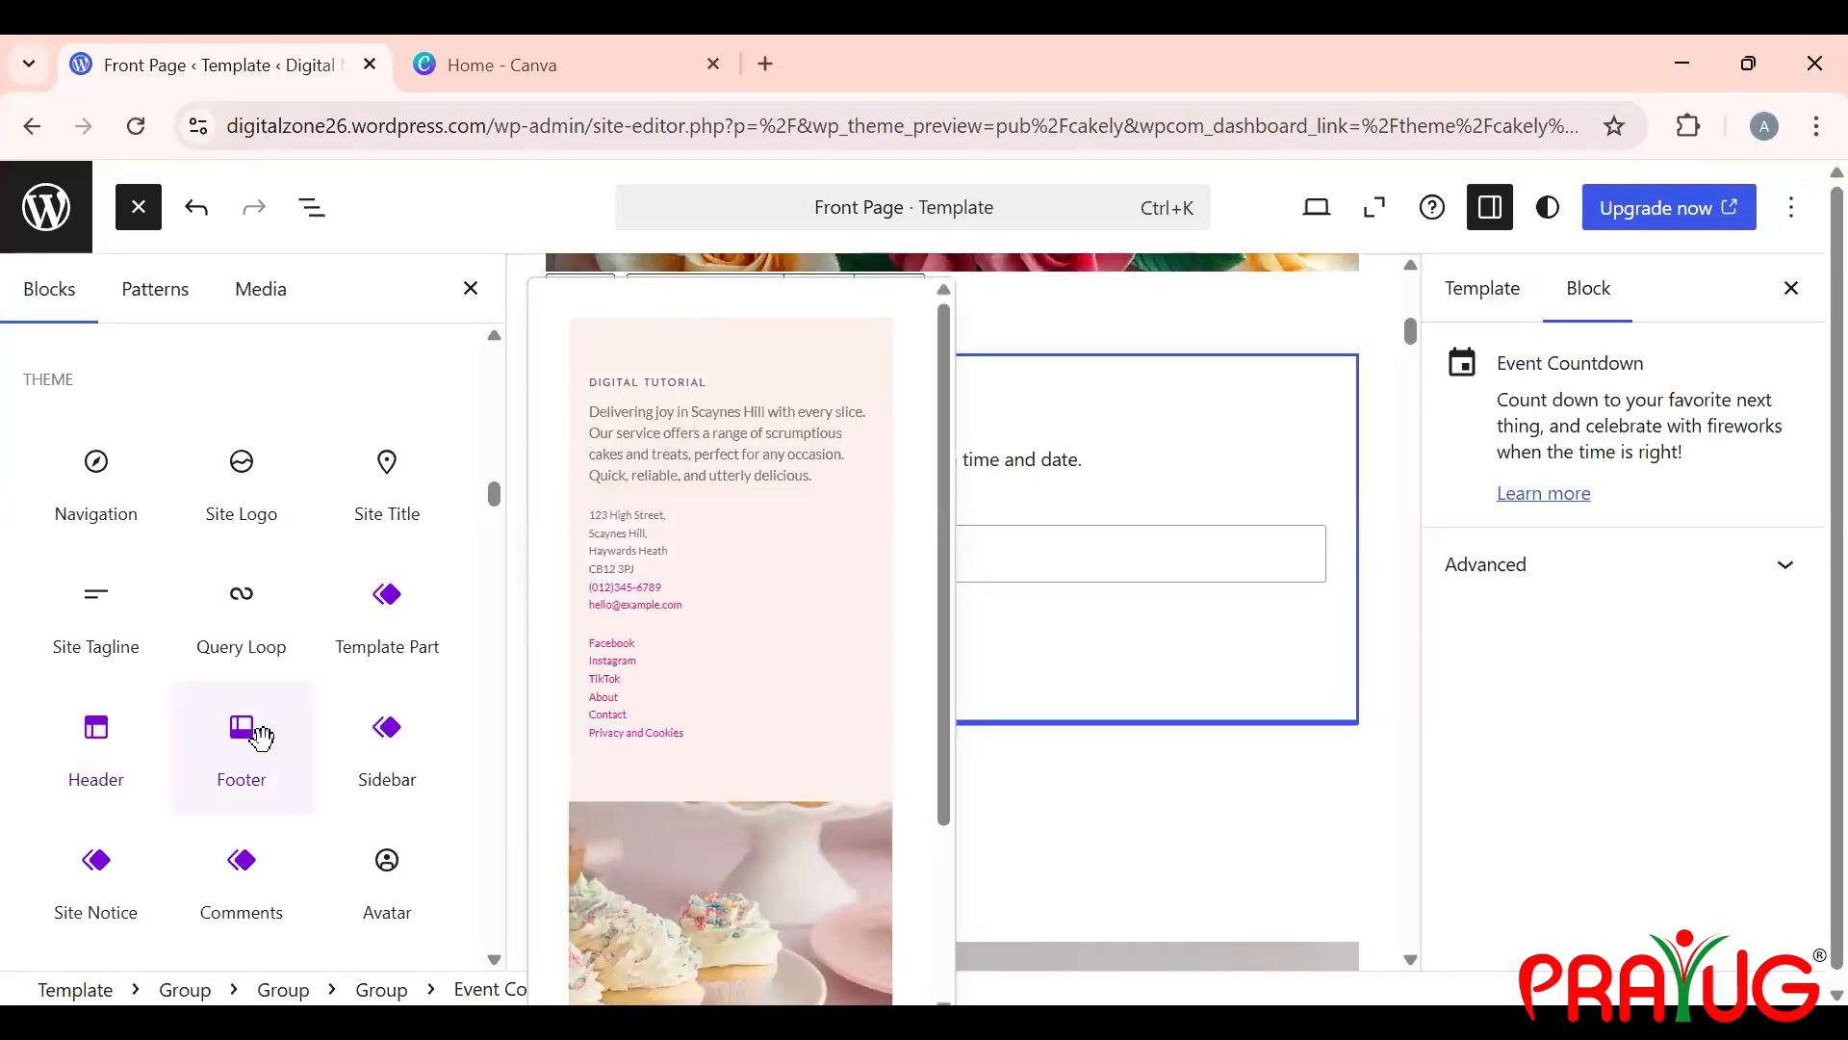
{"action": "scroll", "coordinate": [260, 736], "scroll_direction": "down", "scroll_amount": 2}
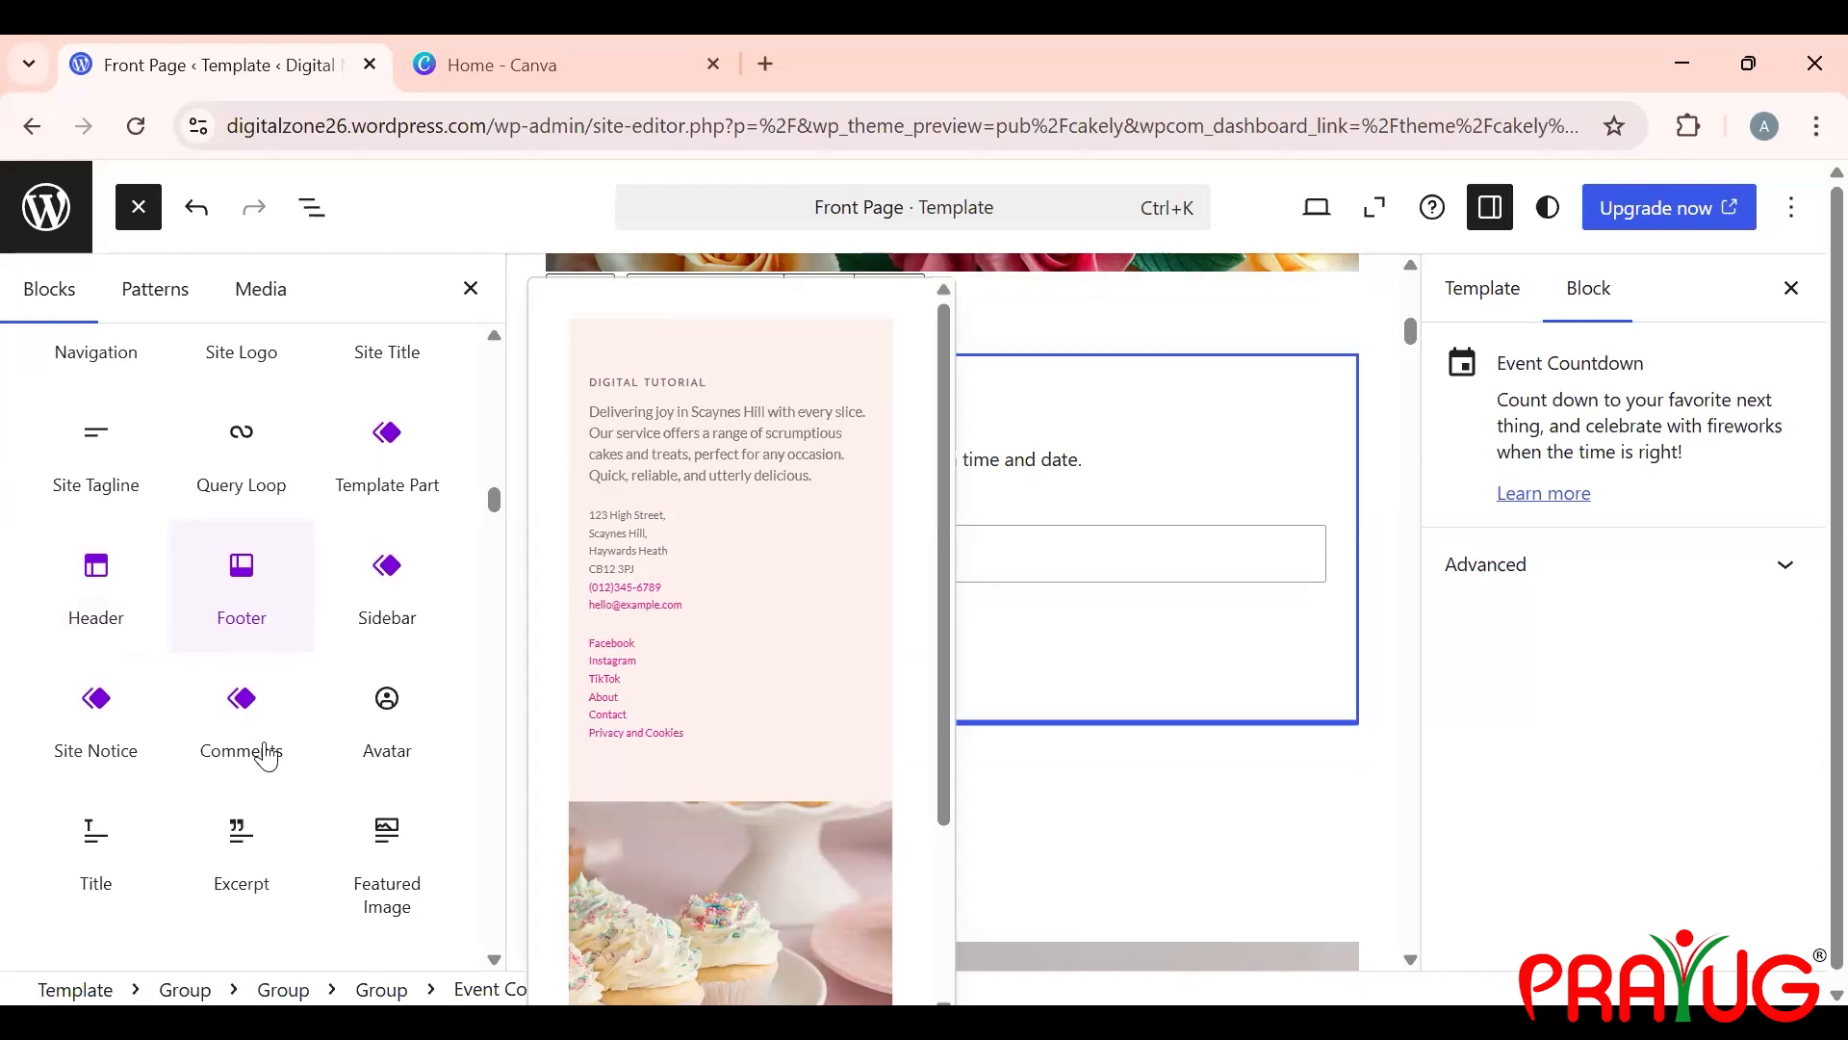
Step: Review the whole front page template down to its footer with the contact and social links, and return to the page header
{"action": "scroll", "coordinate": [659, 673], "scroll_direction": "down", "scroll_amount": 10}
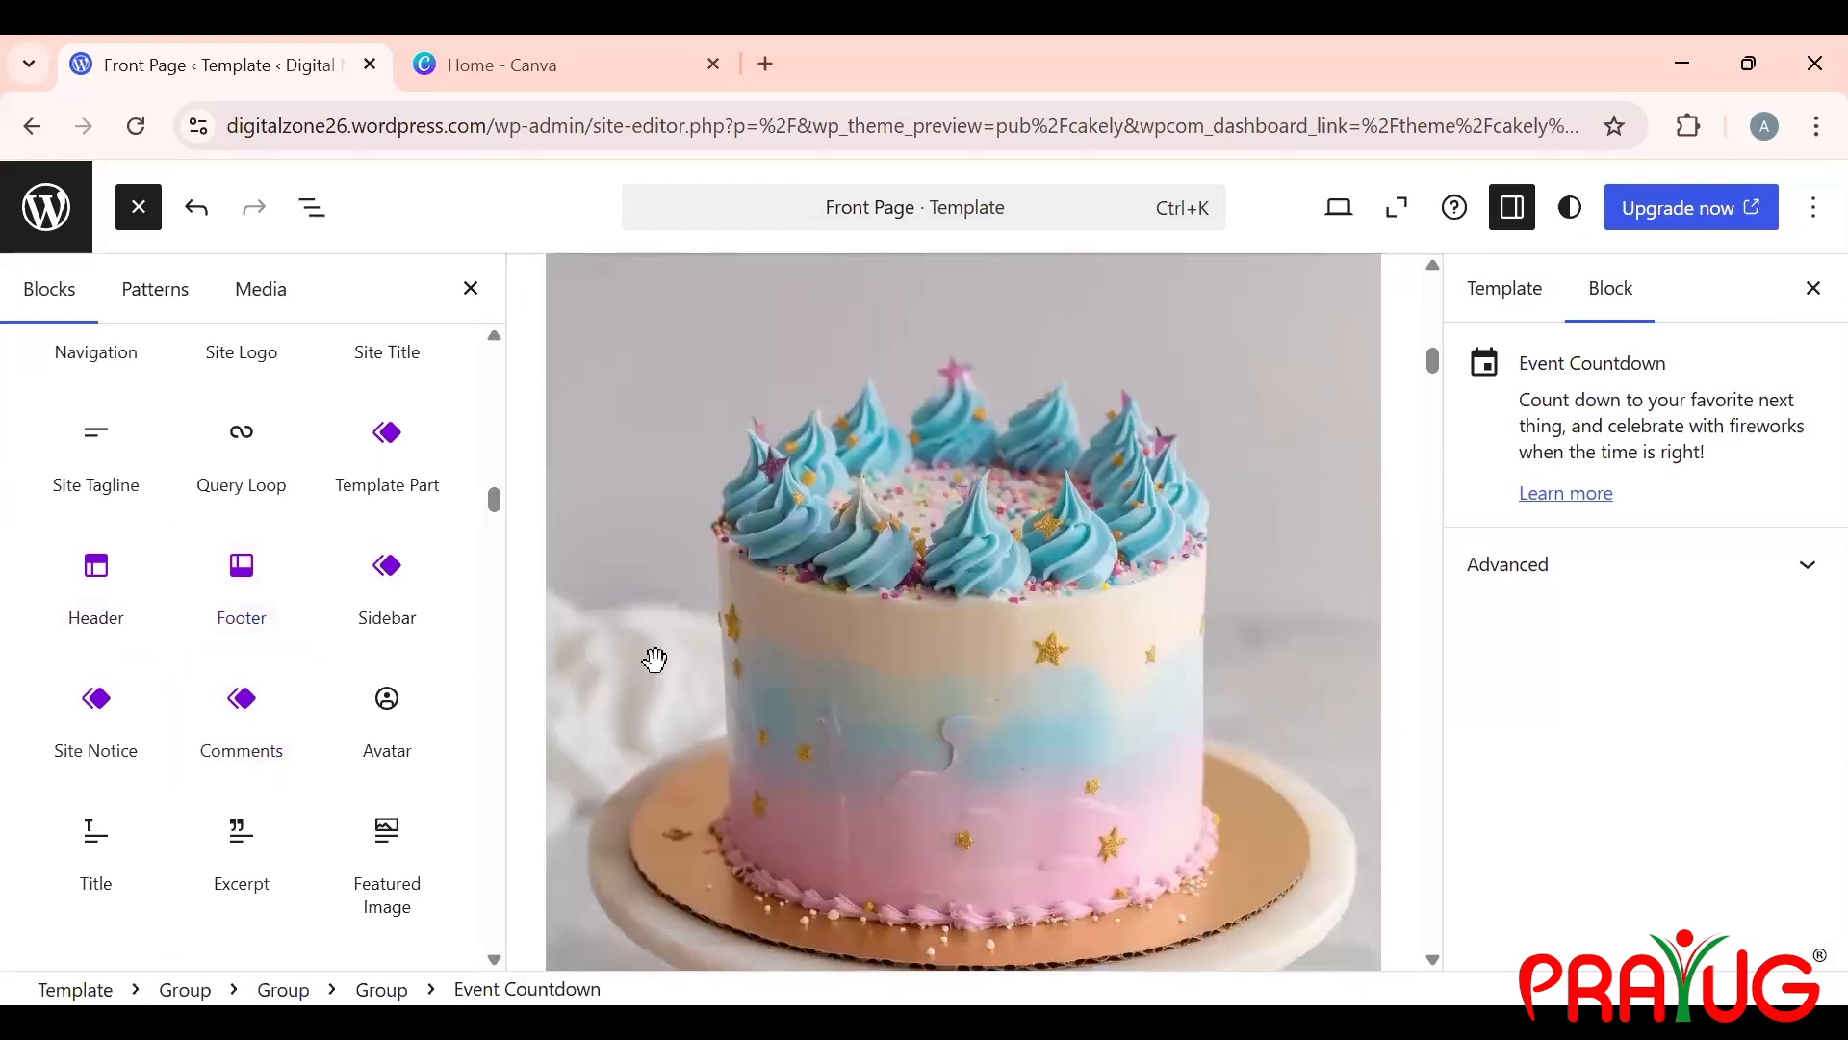
{"action": "scroll", "coordinate": [658, 664], "scroll_direction": "down", "scroll_amount": 10}
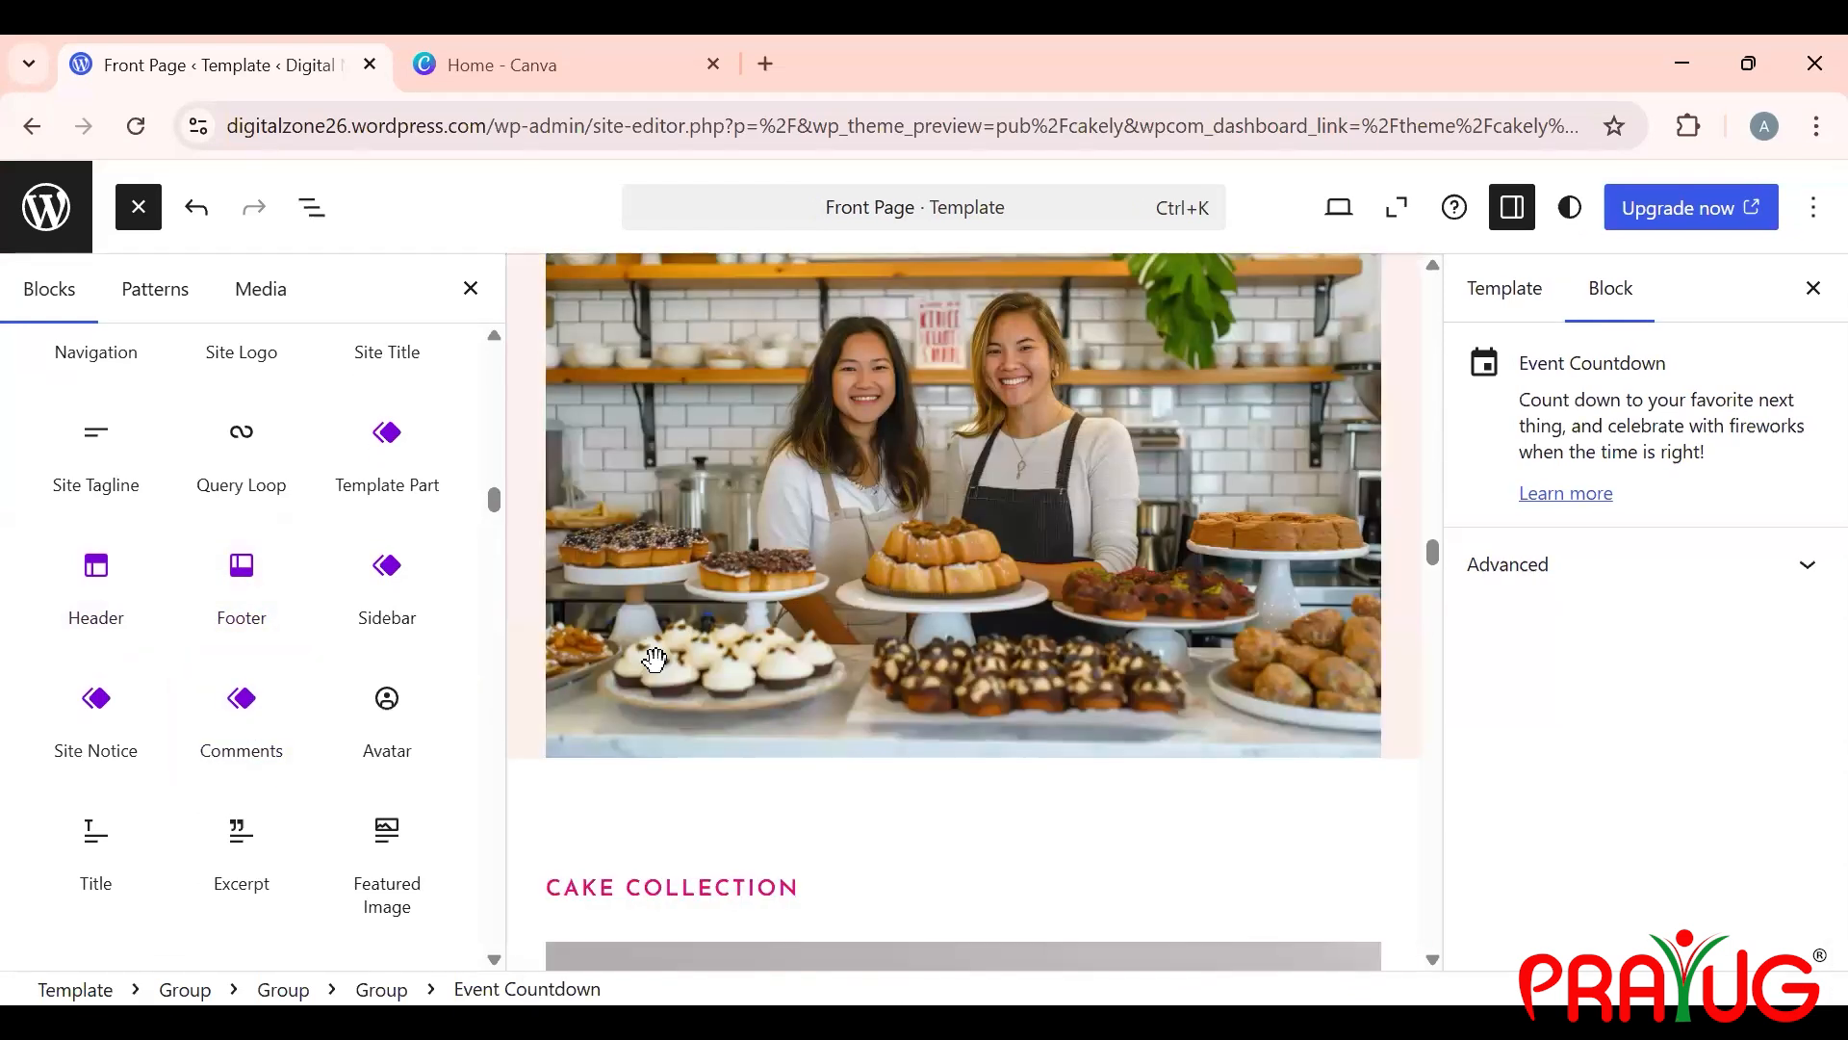
{"action": "scroll", "coordinate": [654, 660], "scroll_direction": "down", "scroll_amount": 15}
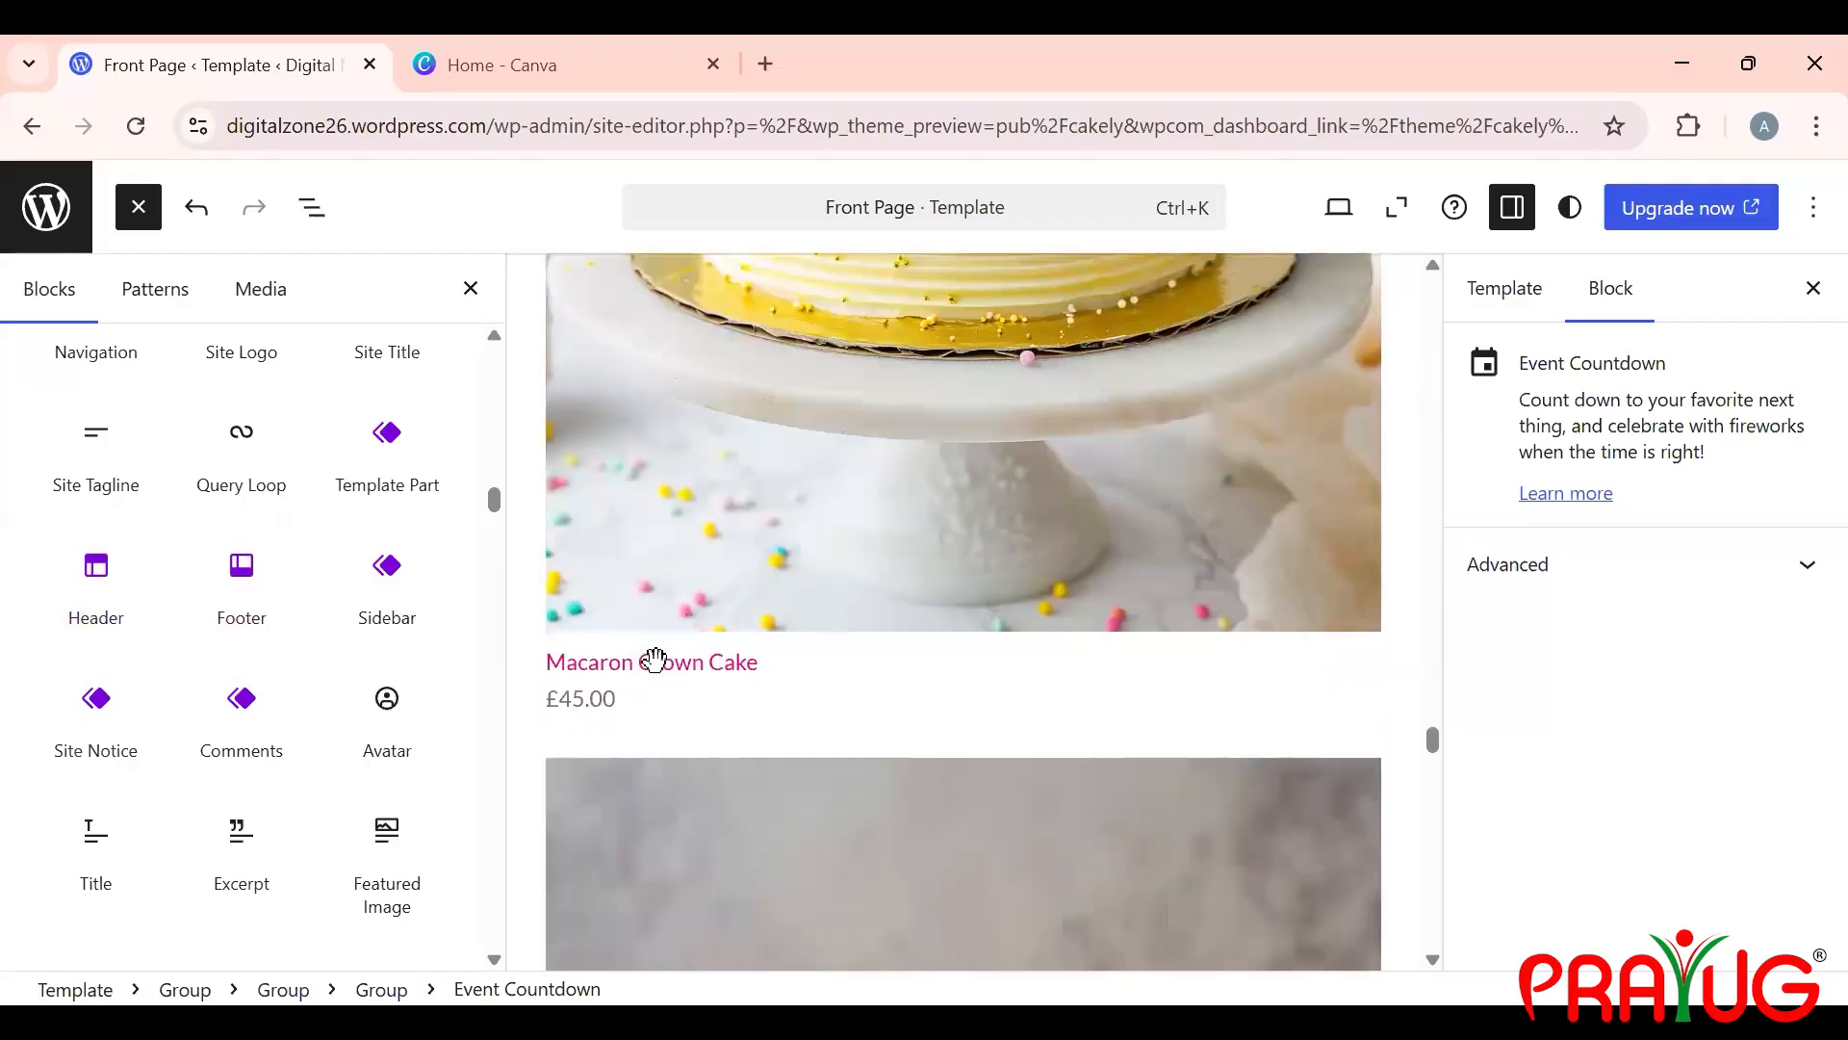
{"action": "scroll", "coordinate": [654, 658], "scroll_direction": "down", "scroll_amount": 10}
{"action": "scroll", "coordinate": [656, 660], "scroll_direction": "up", "scroll_amount": 4}
{"action": "scroll", "coordinate": [663, 650], "scroll_direction": "down", "scroll_amount": 4}
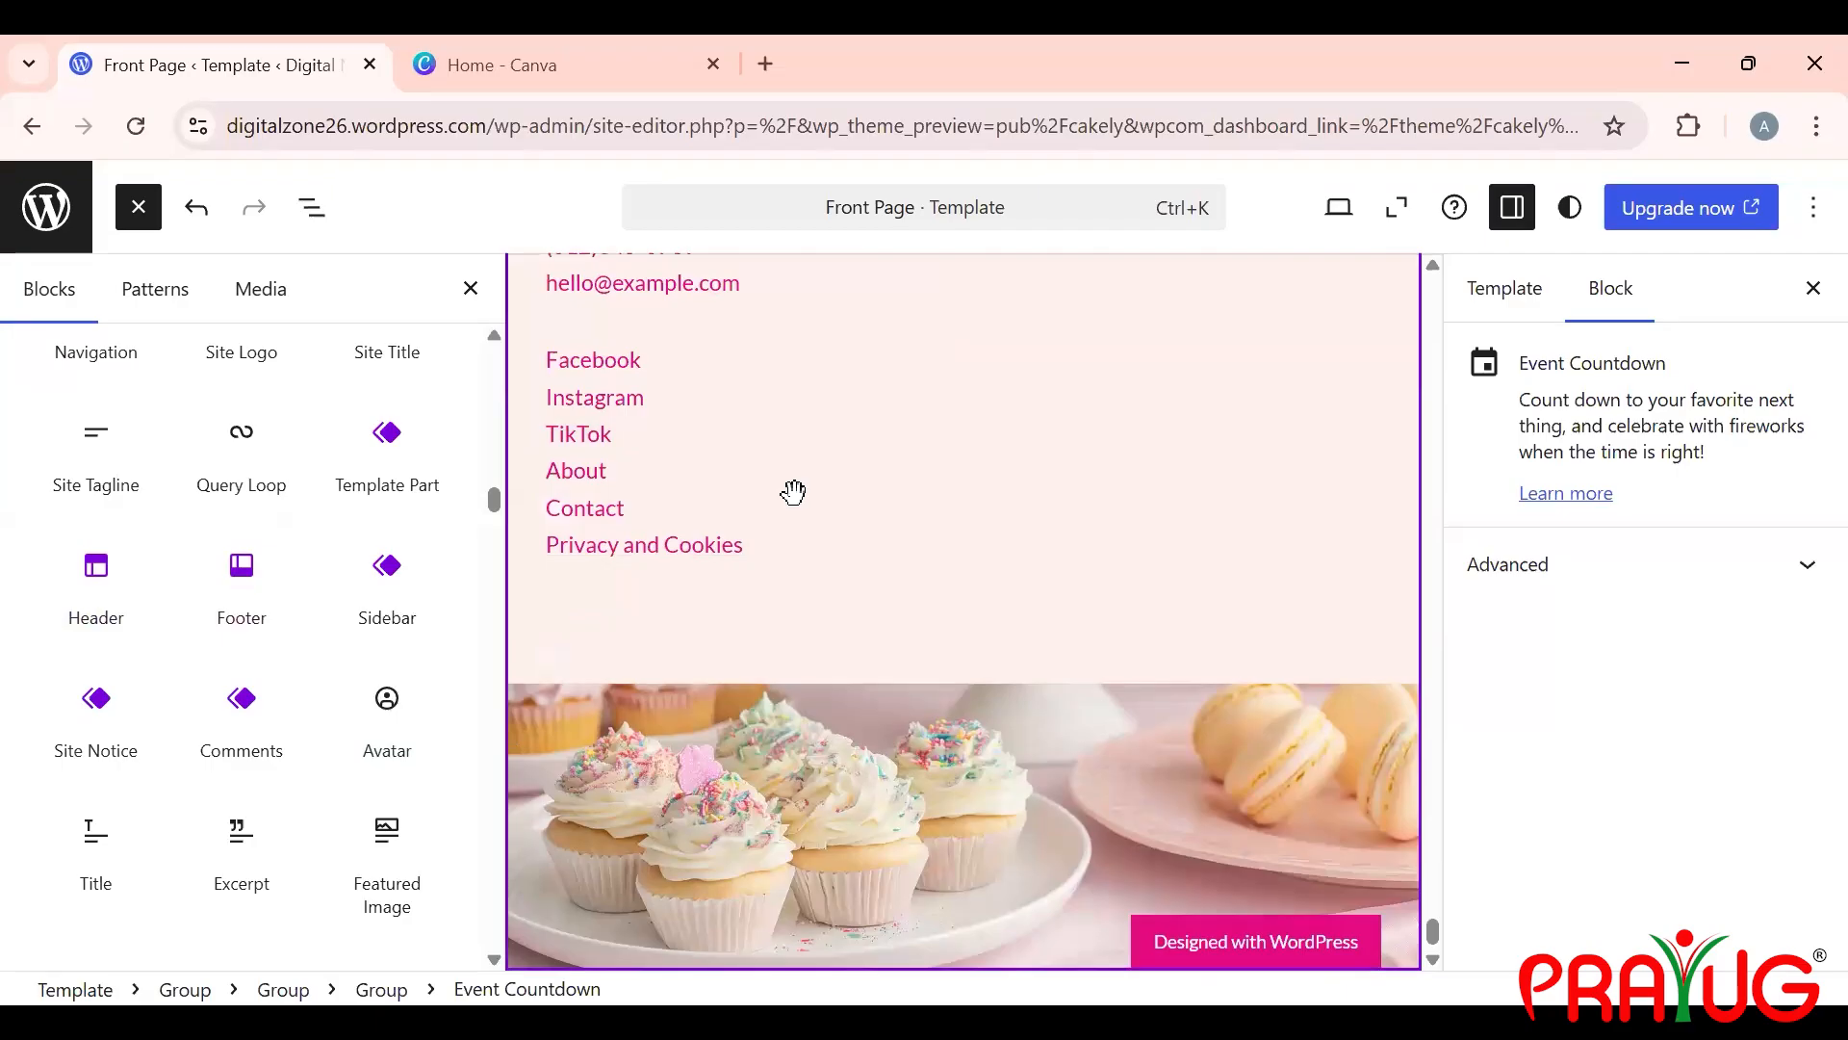
{"action": "scroll", "coordinate": [793, 492], "scroll_direction": "up", "scroll_amount": 10}
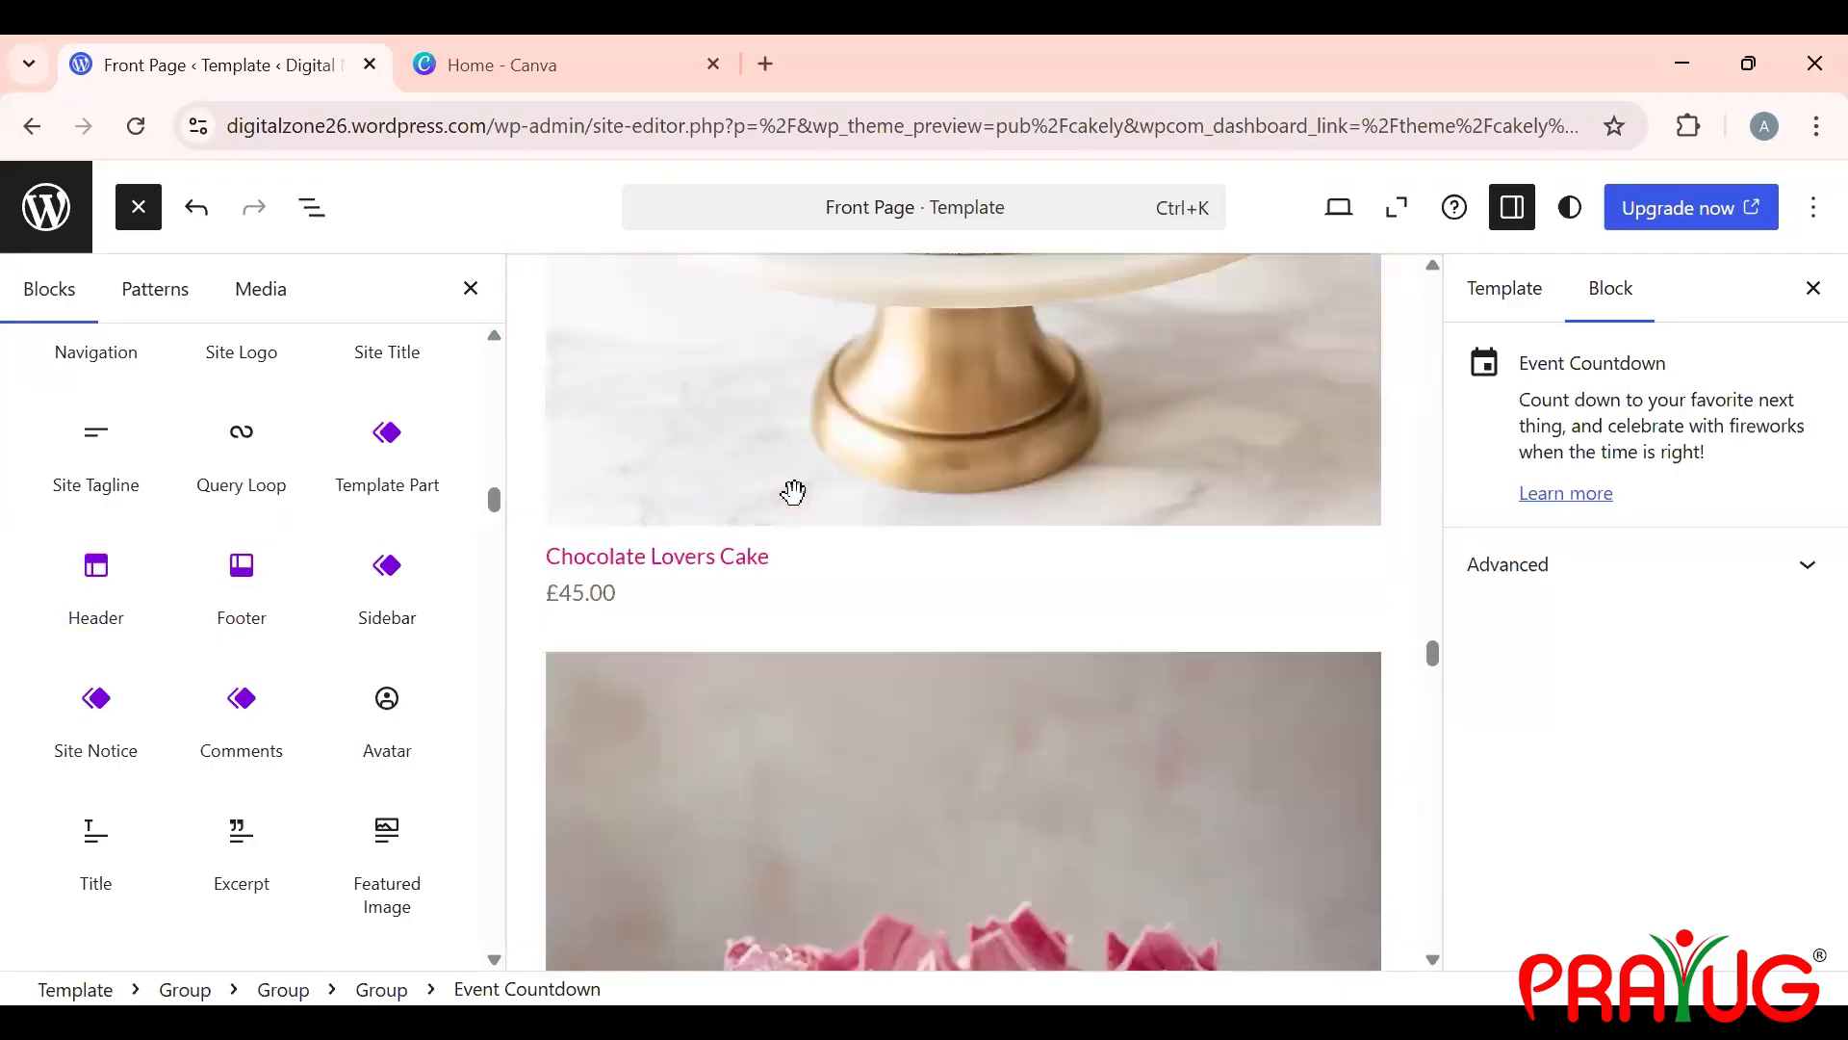
{"action": "scroll", "coordinate": [793, 491], "scroll_direction": "up", "scroll_amount": 15}
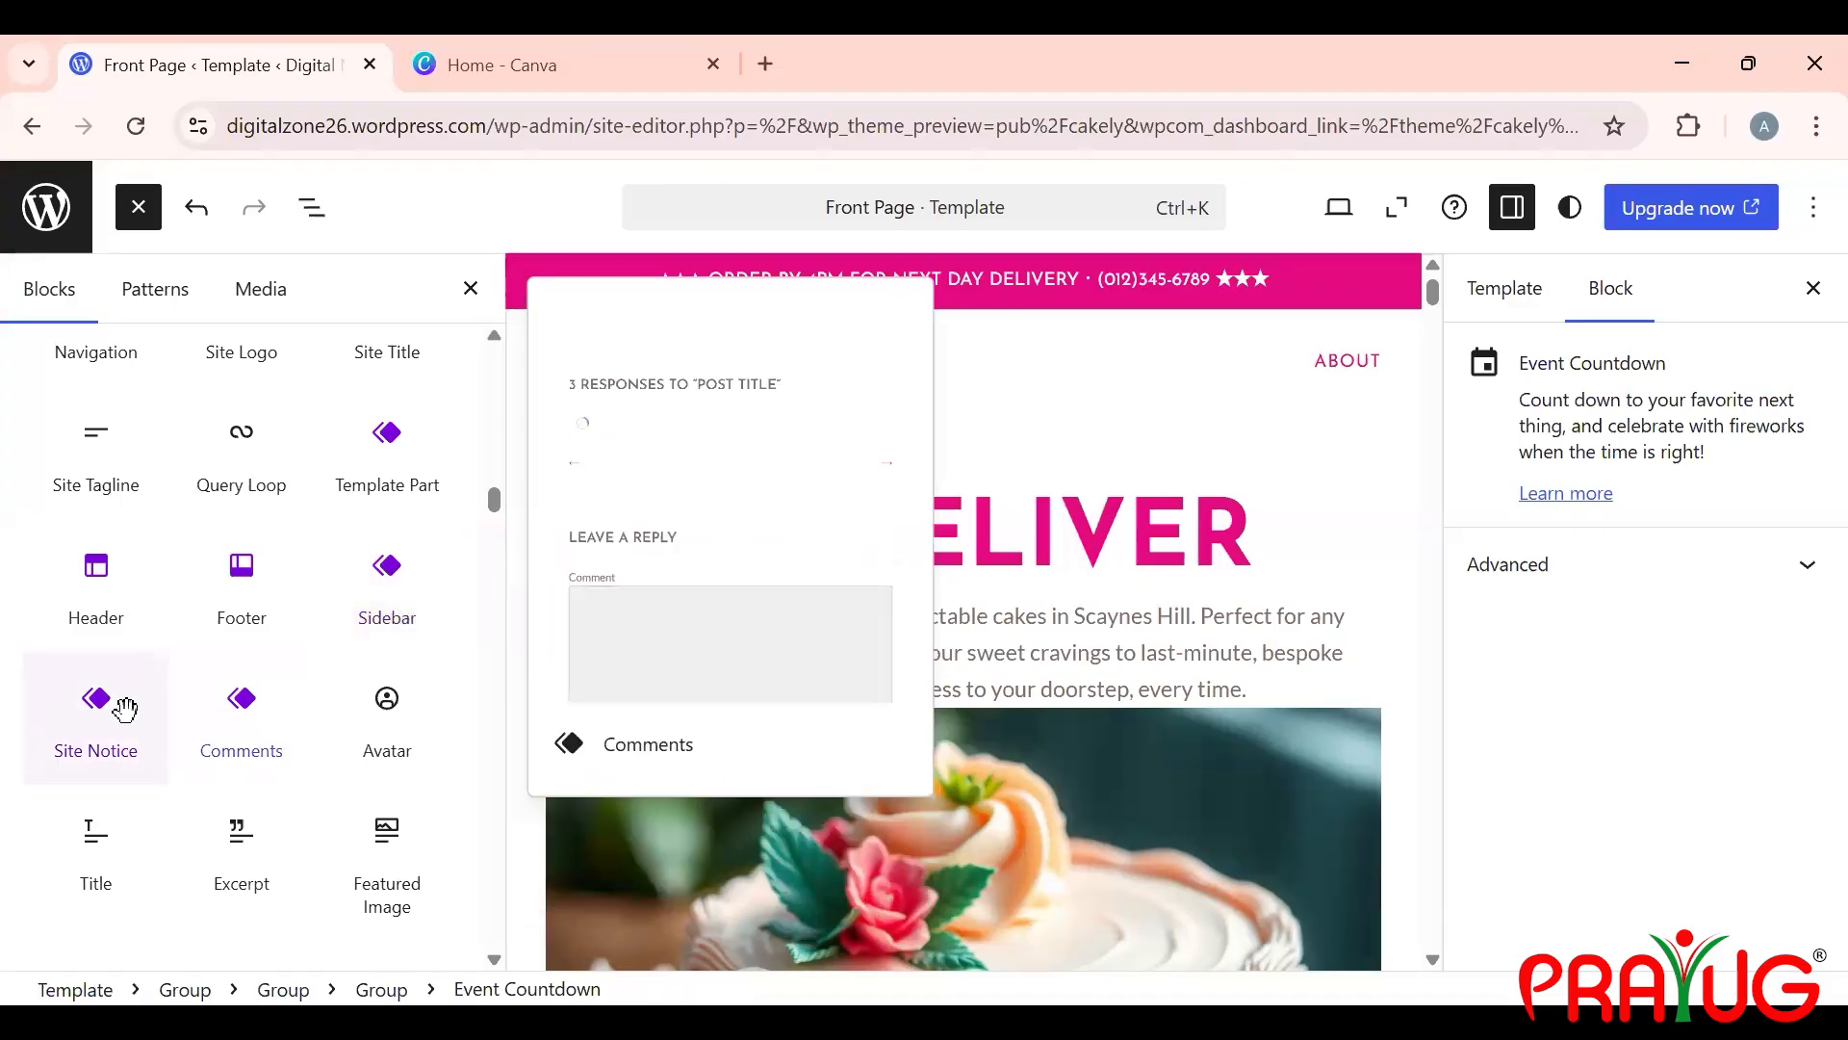
Step: Examine the rest of the Theme blocks, from Site Notice, Comments and Title through Read More and Term Description to Author Biography
{"action": "mouse_move", "coordinate": [125, 709]}
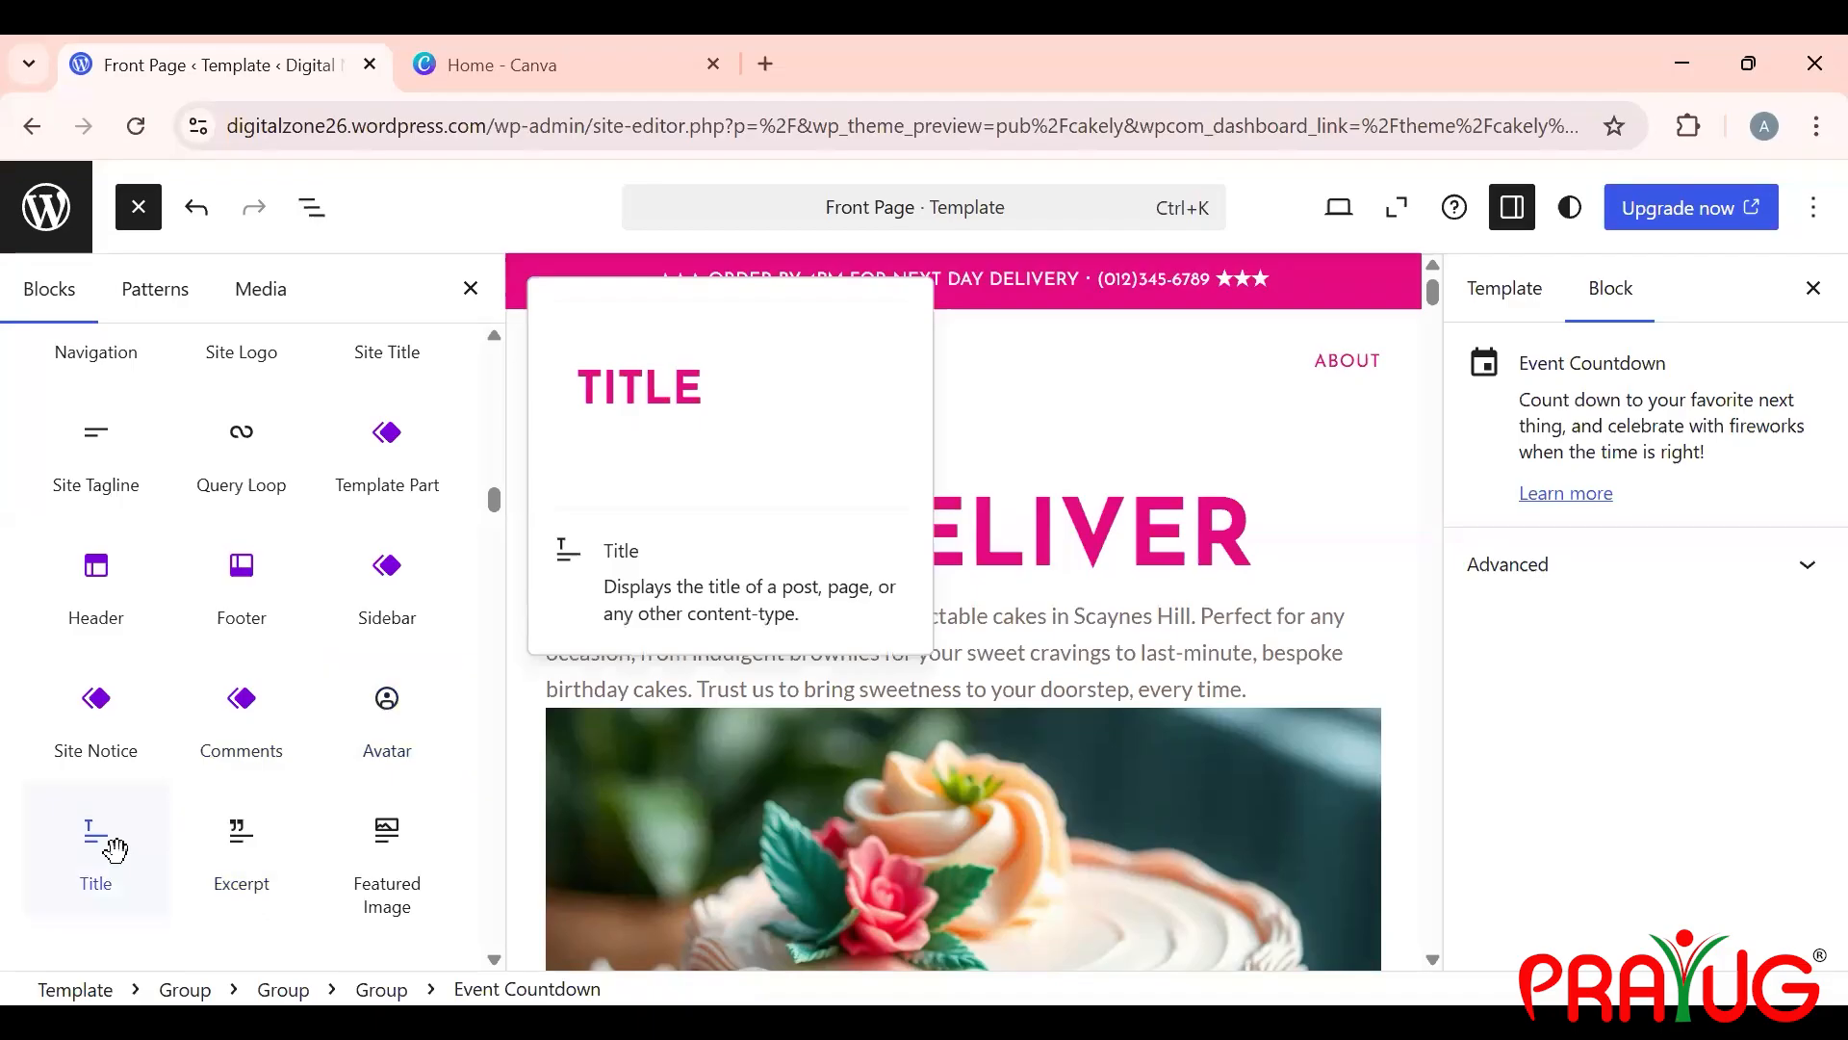
{"action": "scroll", "coordinate": [114, 849], "scroll_direction": "down", "scroll_amount": 3}
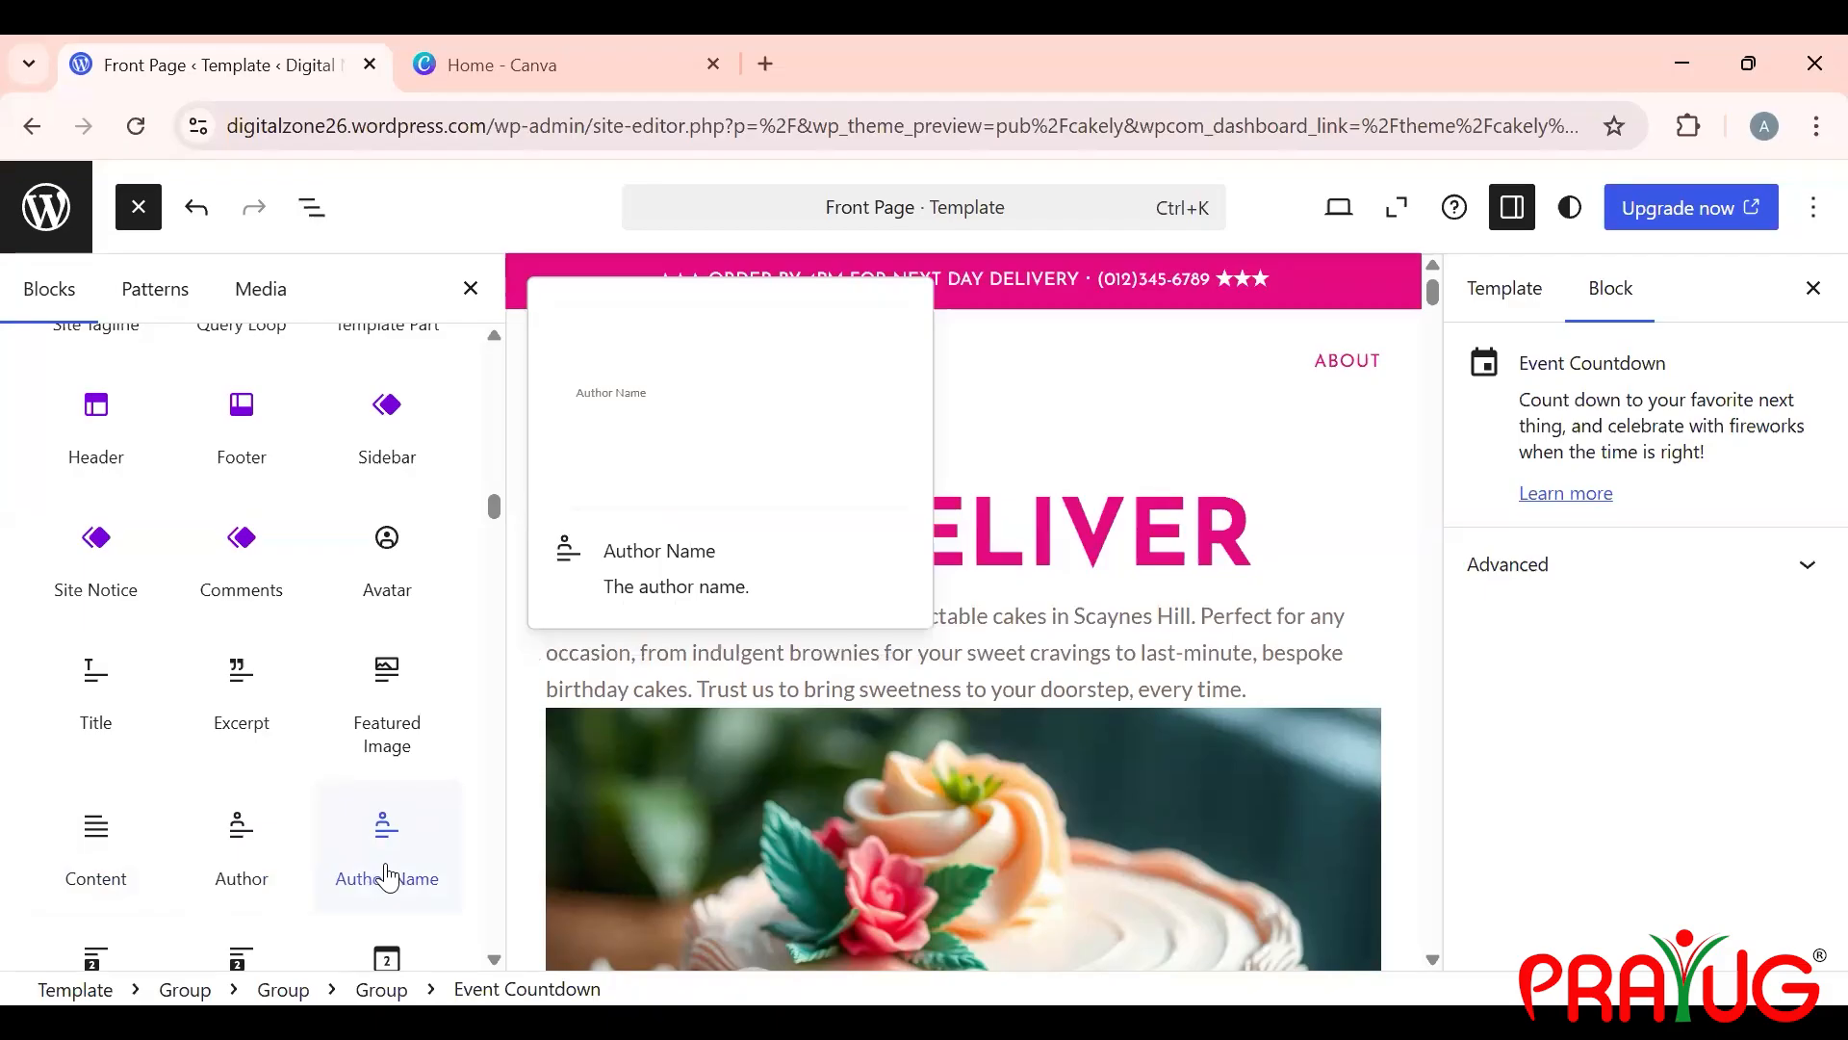
{"action": "scroll", "coordinate": [388, 878], "scroll_direction": "down", "scroll_amount": 2}
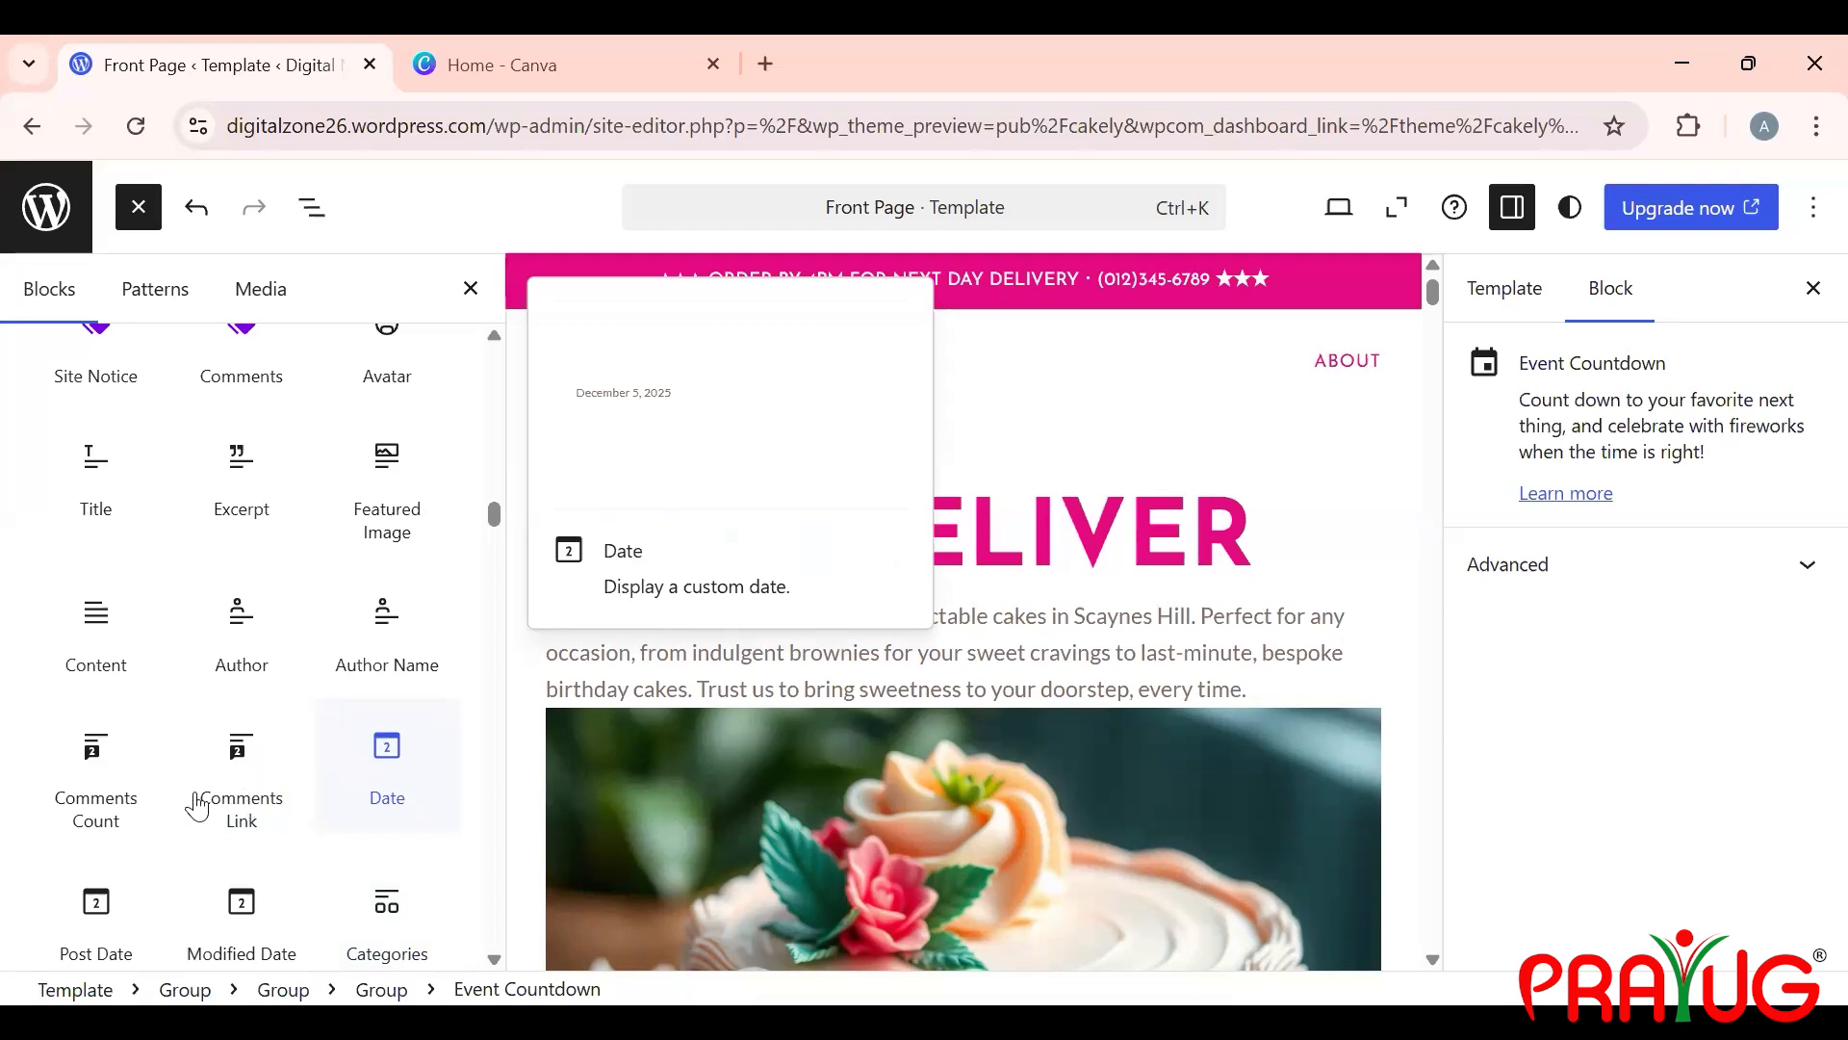
{"action": "scroll", "coordinate": [177, 813], "scroll_direction": "down", "scroll_amount": 4}
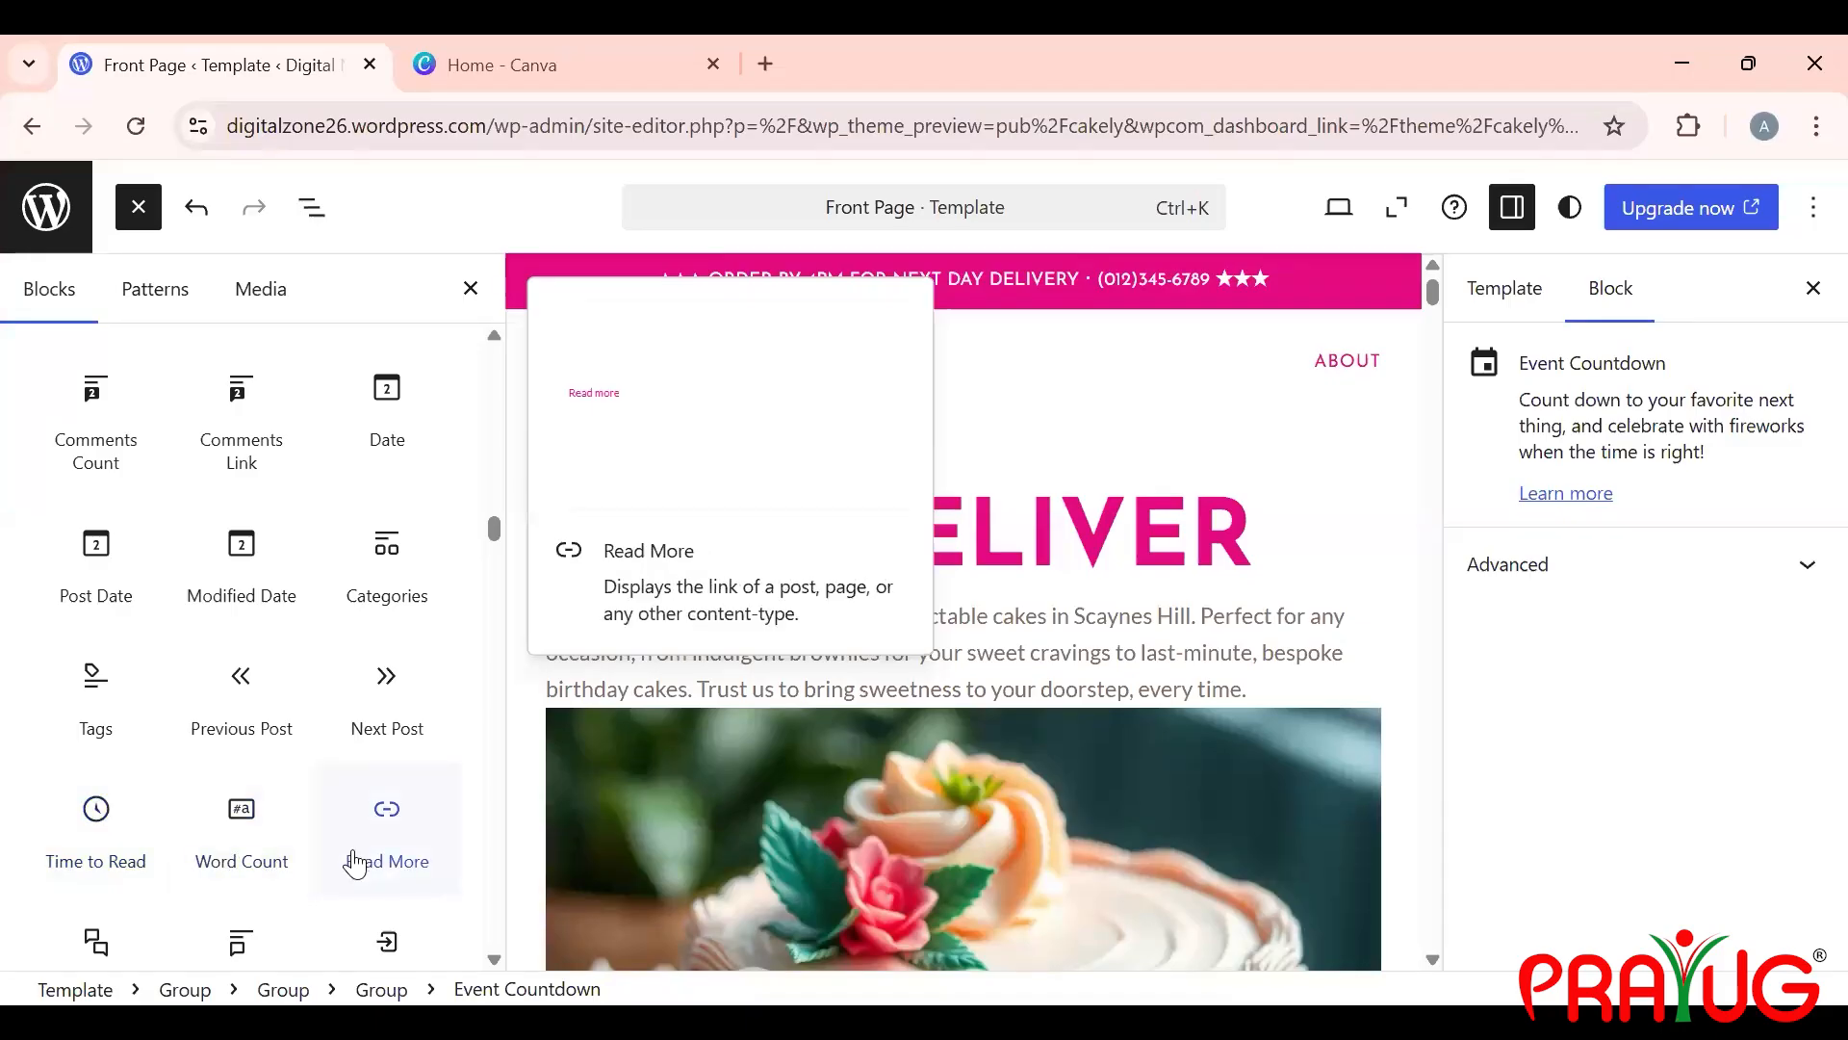
{"action": "scroll", "coordinate": [355, 863], "scroll_direction": "down", "scroll_amount": 5}
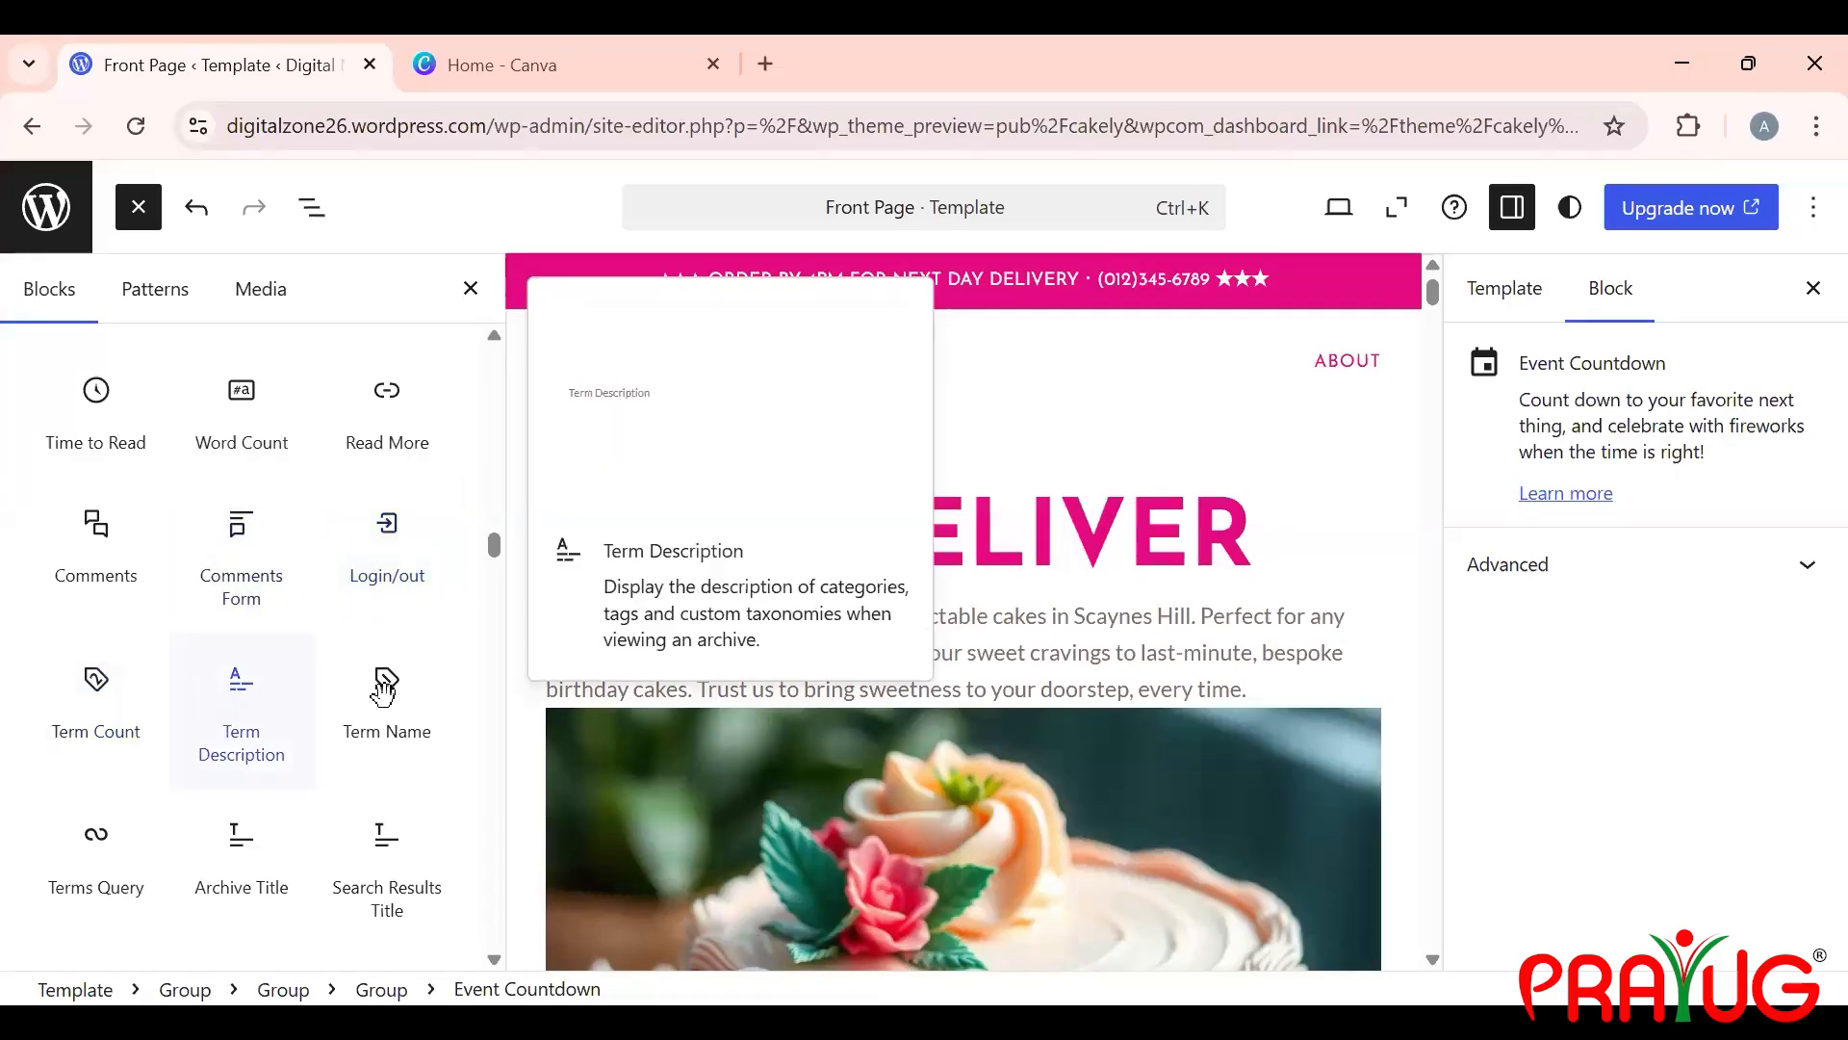
{"action": "scroll", "coordinate": [322, 758], "scroll_direction": "down", "scroll_amount": 1}
{"action": "scroll", "coordinate": [322, 757], "scroll_direction": "down", "scroll_amount": 3}
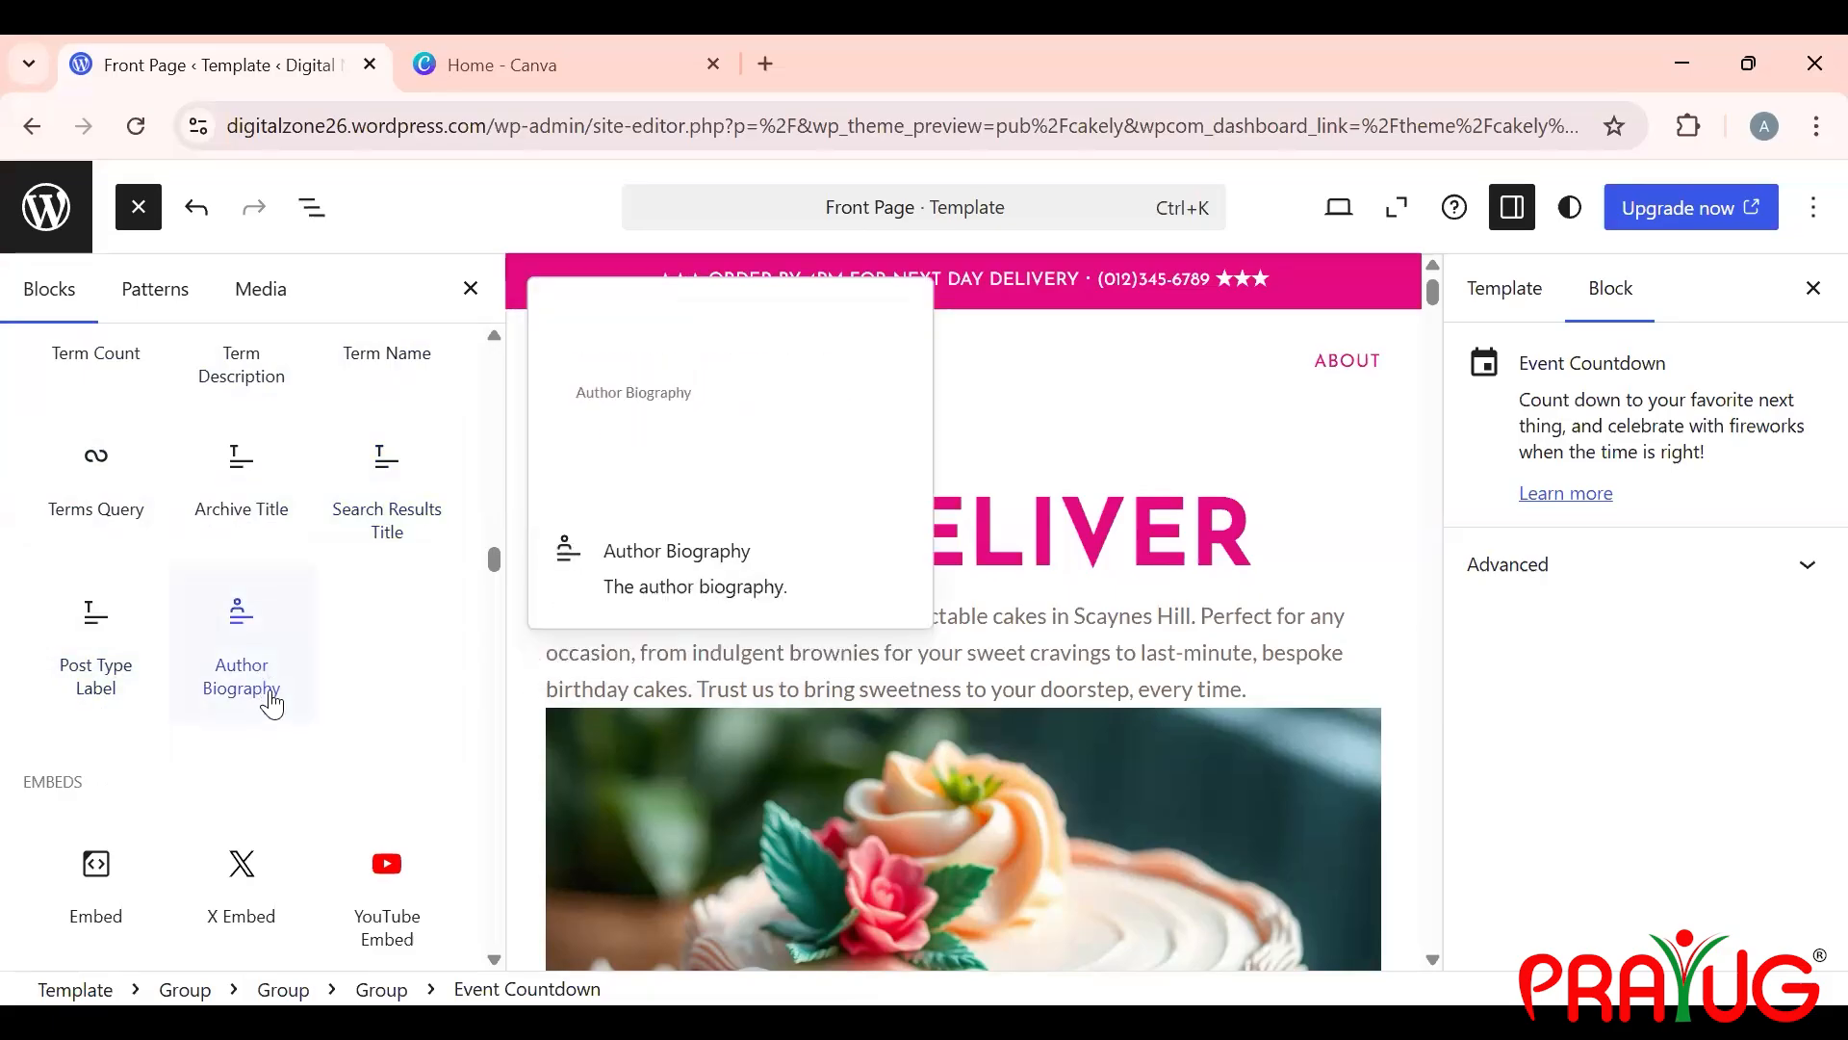
Step: Examine the Embeds blocks, including Flickr, Vimeo, Animoto, Dailymotion, Kickstarter, Reddit, TED and Amazon Kindle
{"action": "scroll", "coordinate": [269, 703], "scroll_direction": "down", "scroll_amount": 5}
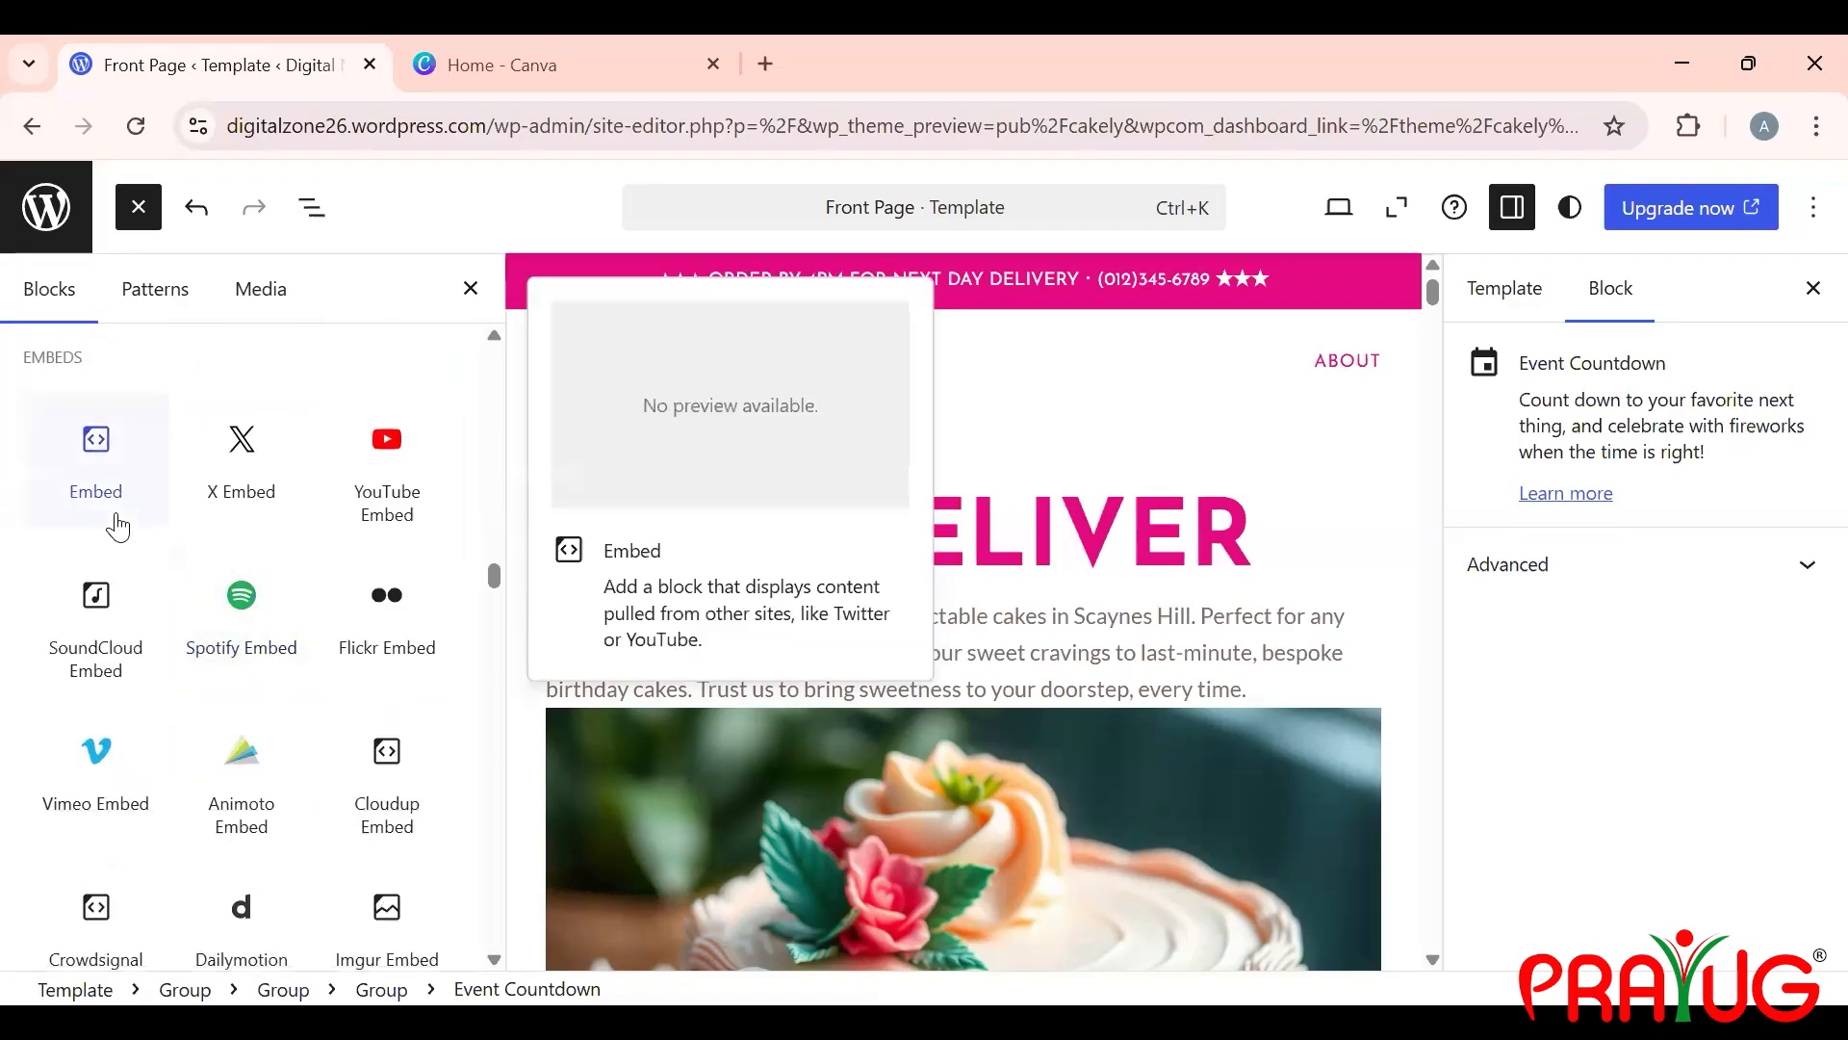
{"action": "scroll", "coordinate": [116, 520], "scroll_direction": "down", "scroll_amount": 1}
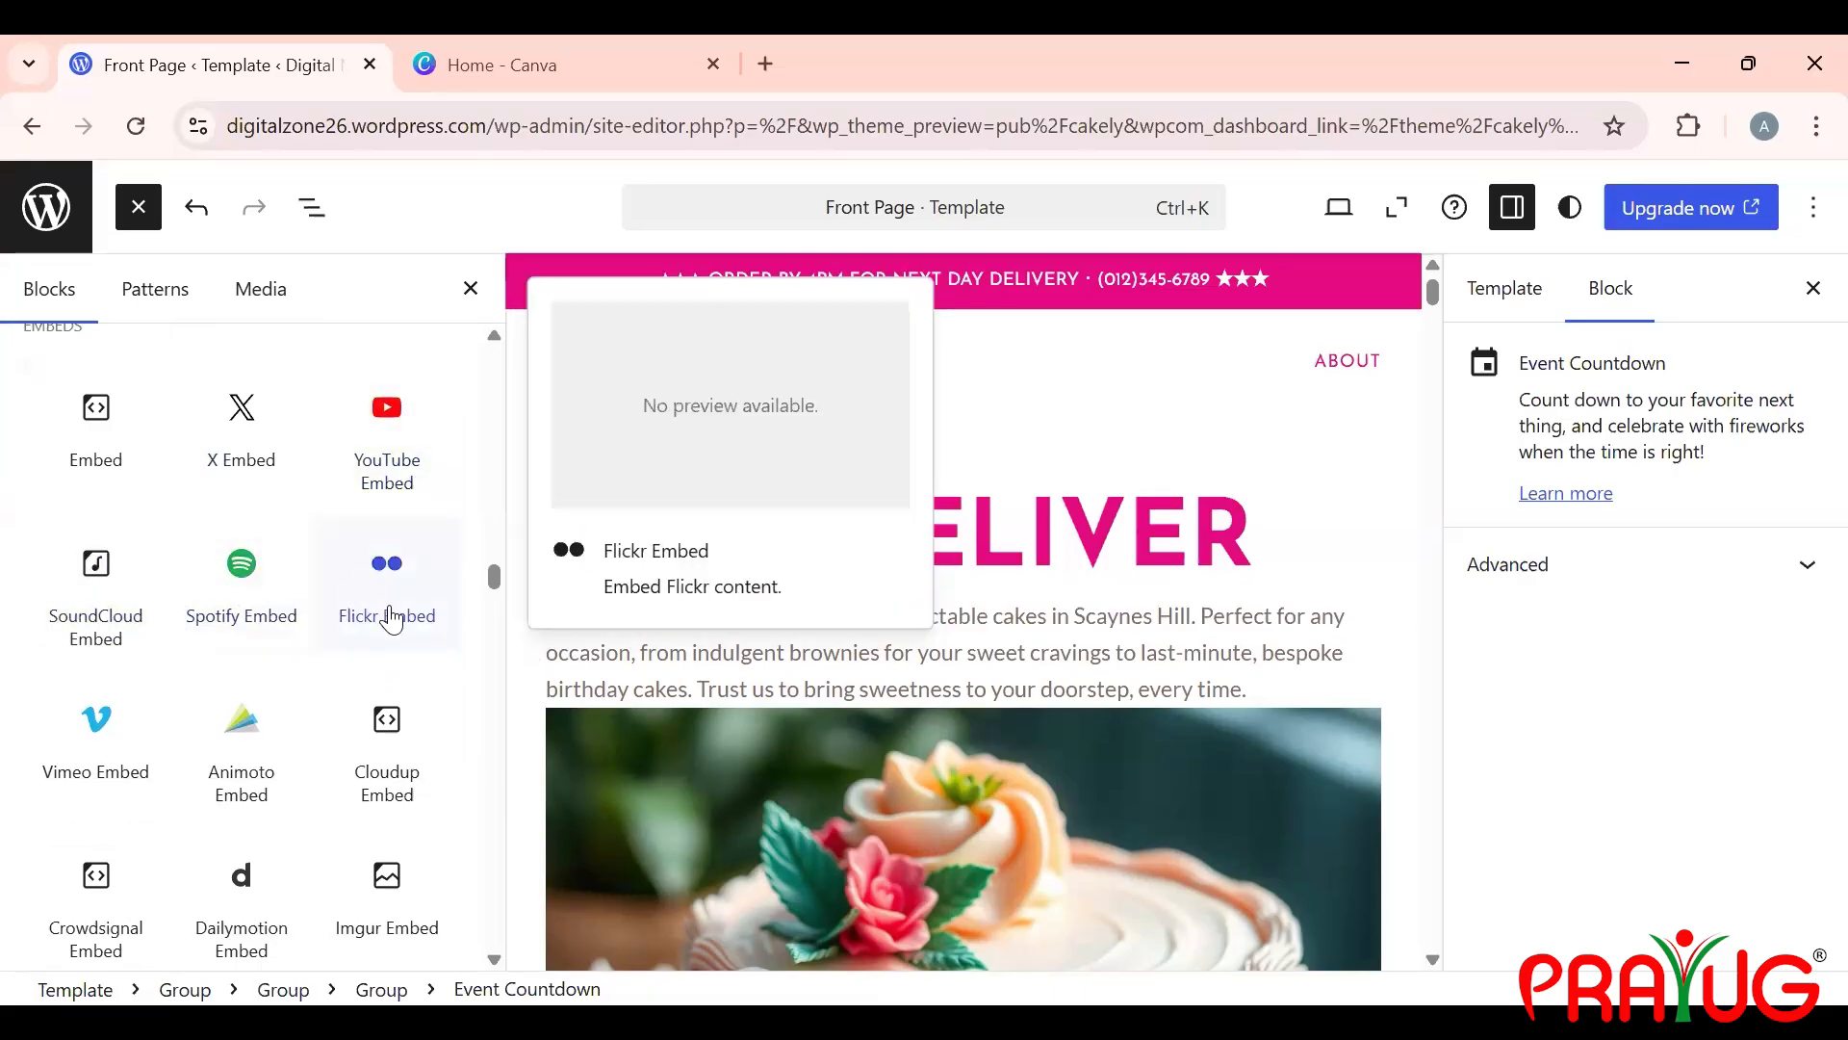
{"action": "scroll", "coordinate": [389, 621], "scroll_direction": "down", "scroll_amount": 3}
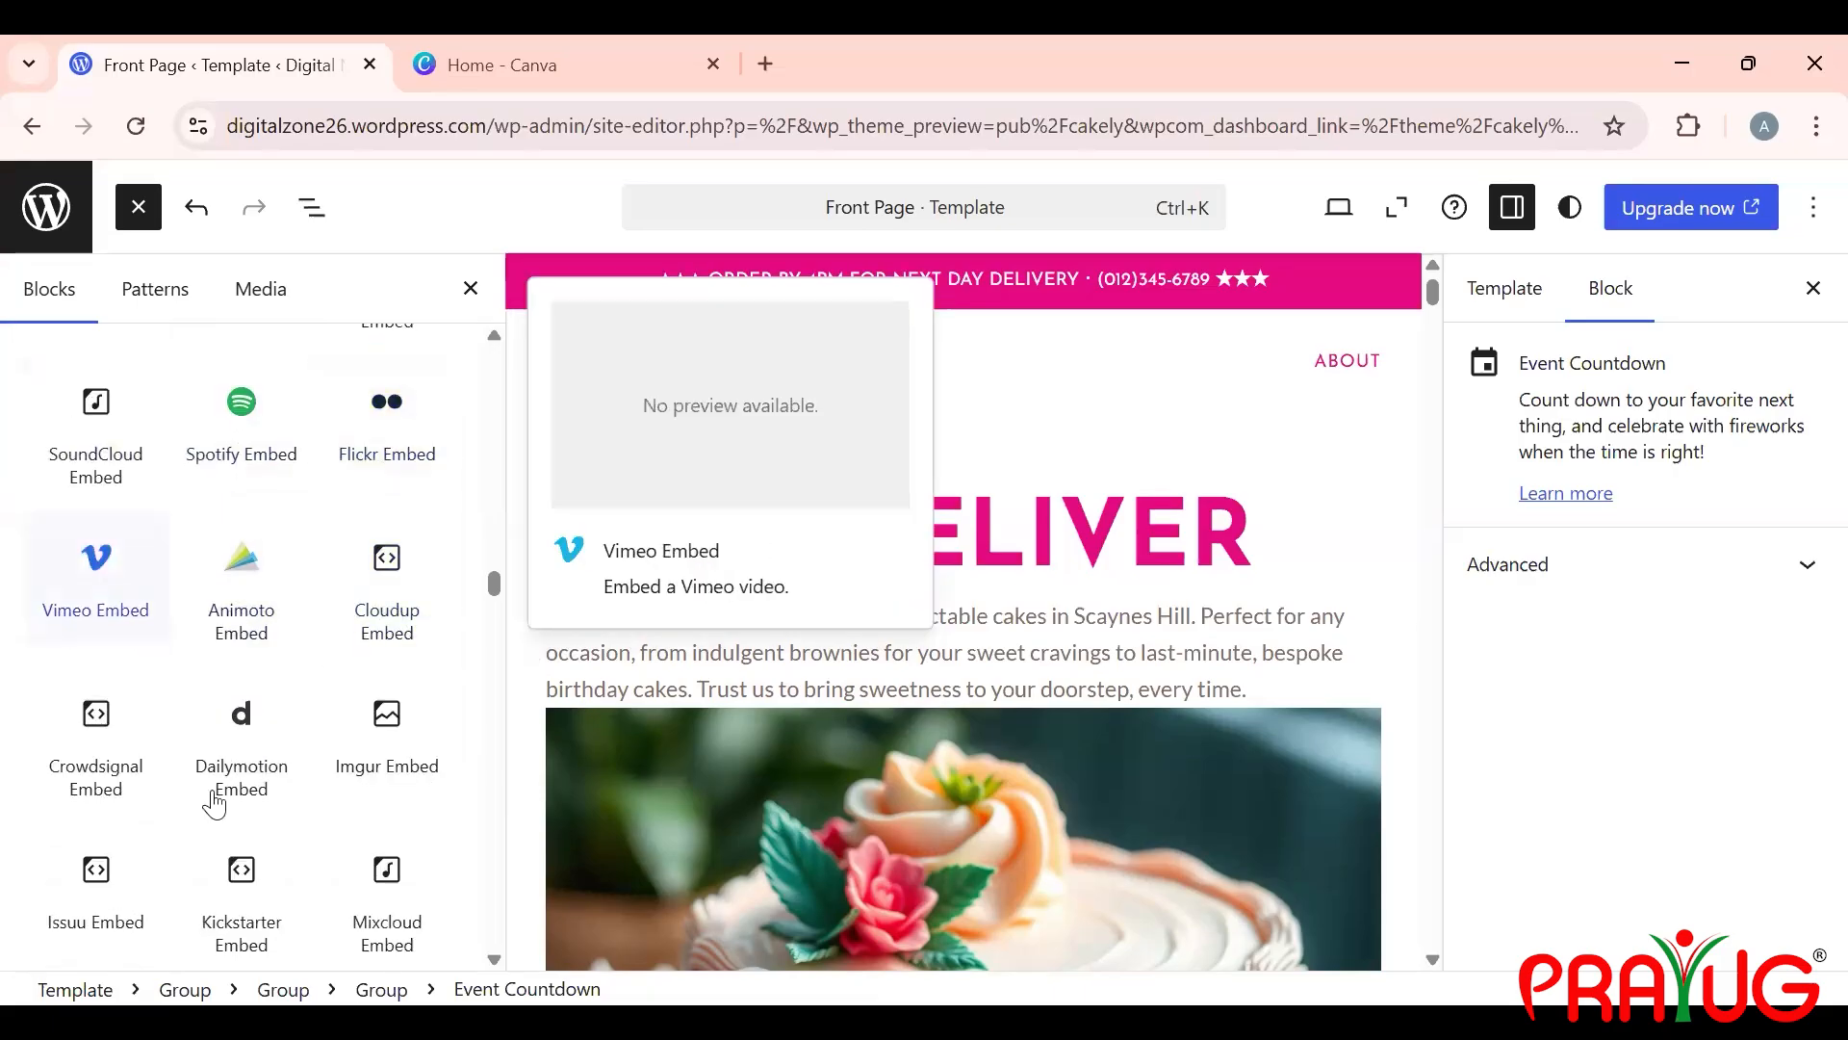
{"action": "scroll", "coordinate": [231, 662], "scroll_direction": "down", "scroll_amount": 12}
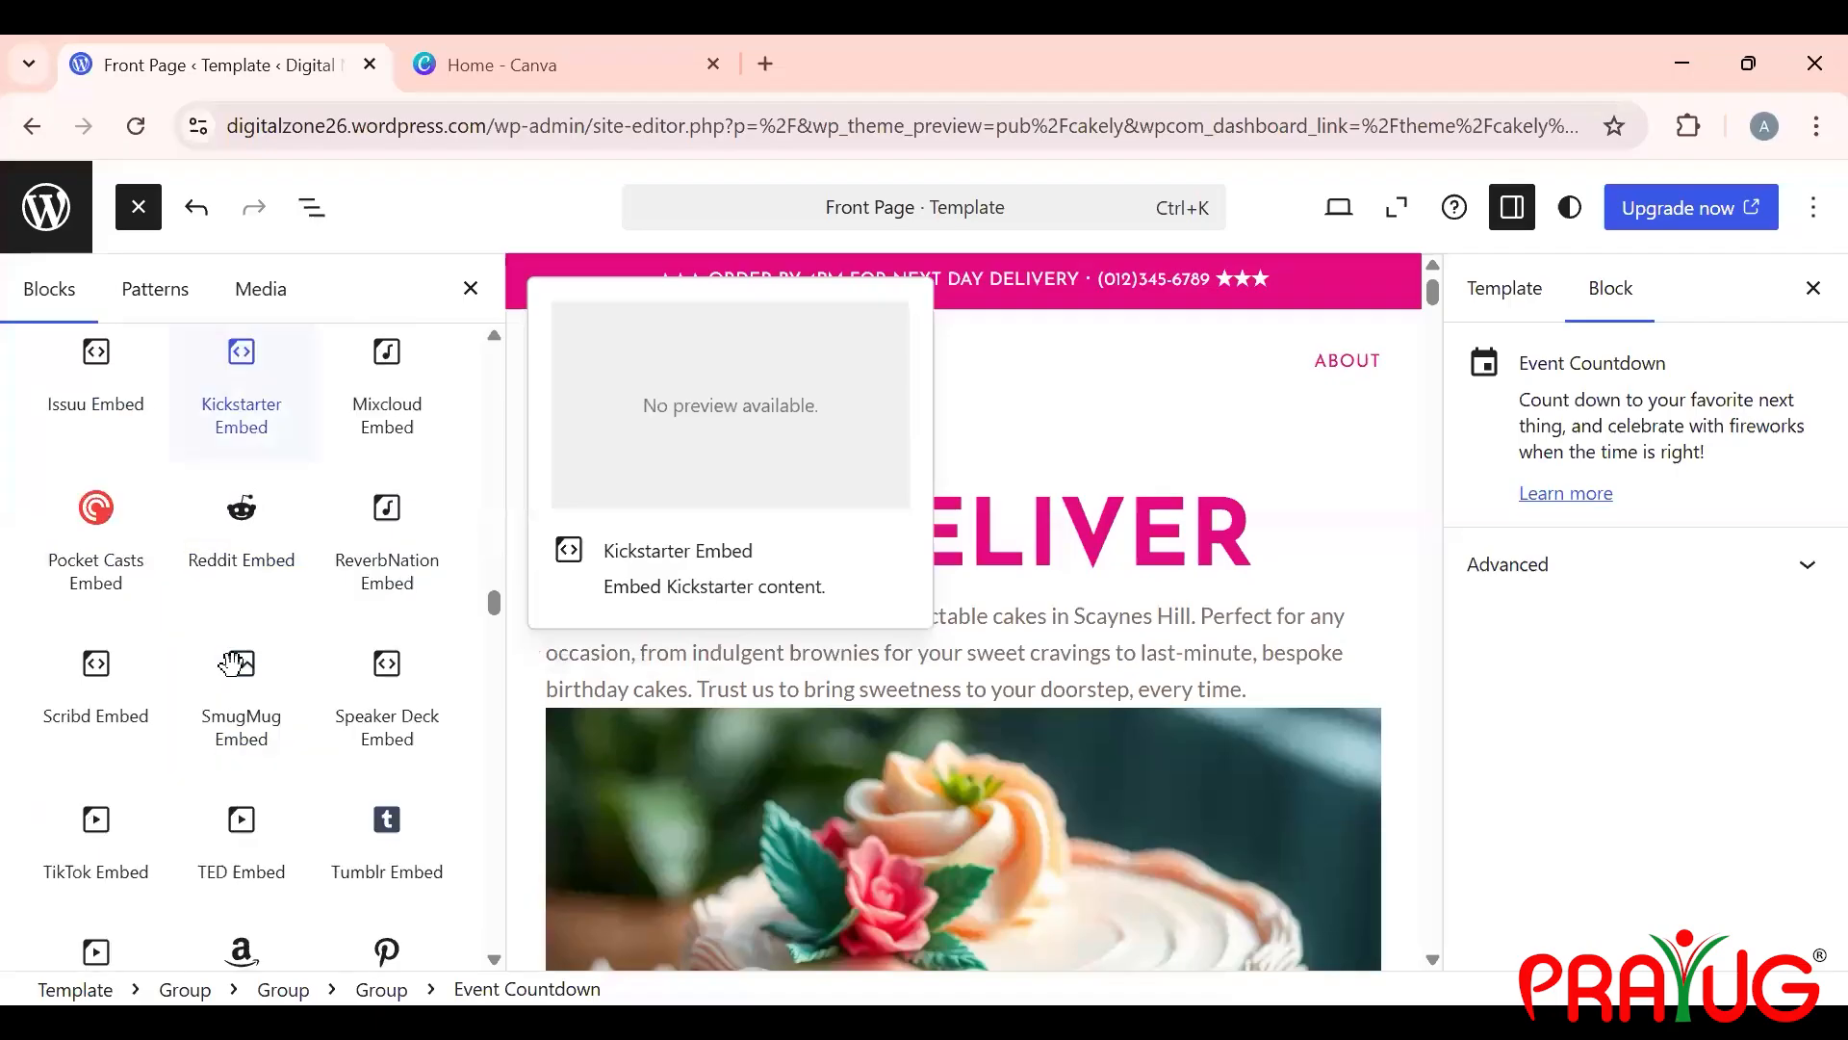
{"action": "scroll", "coordinate": [231, 662], "scroll_direction": "down", "scroll_amount": 4}
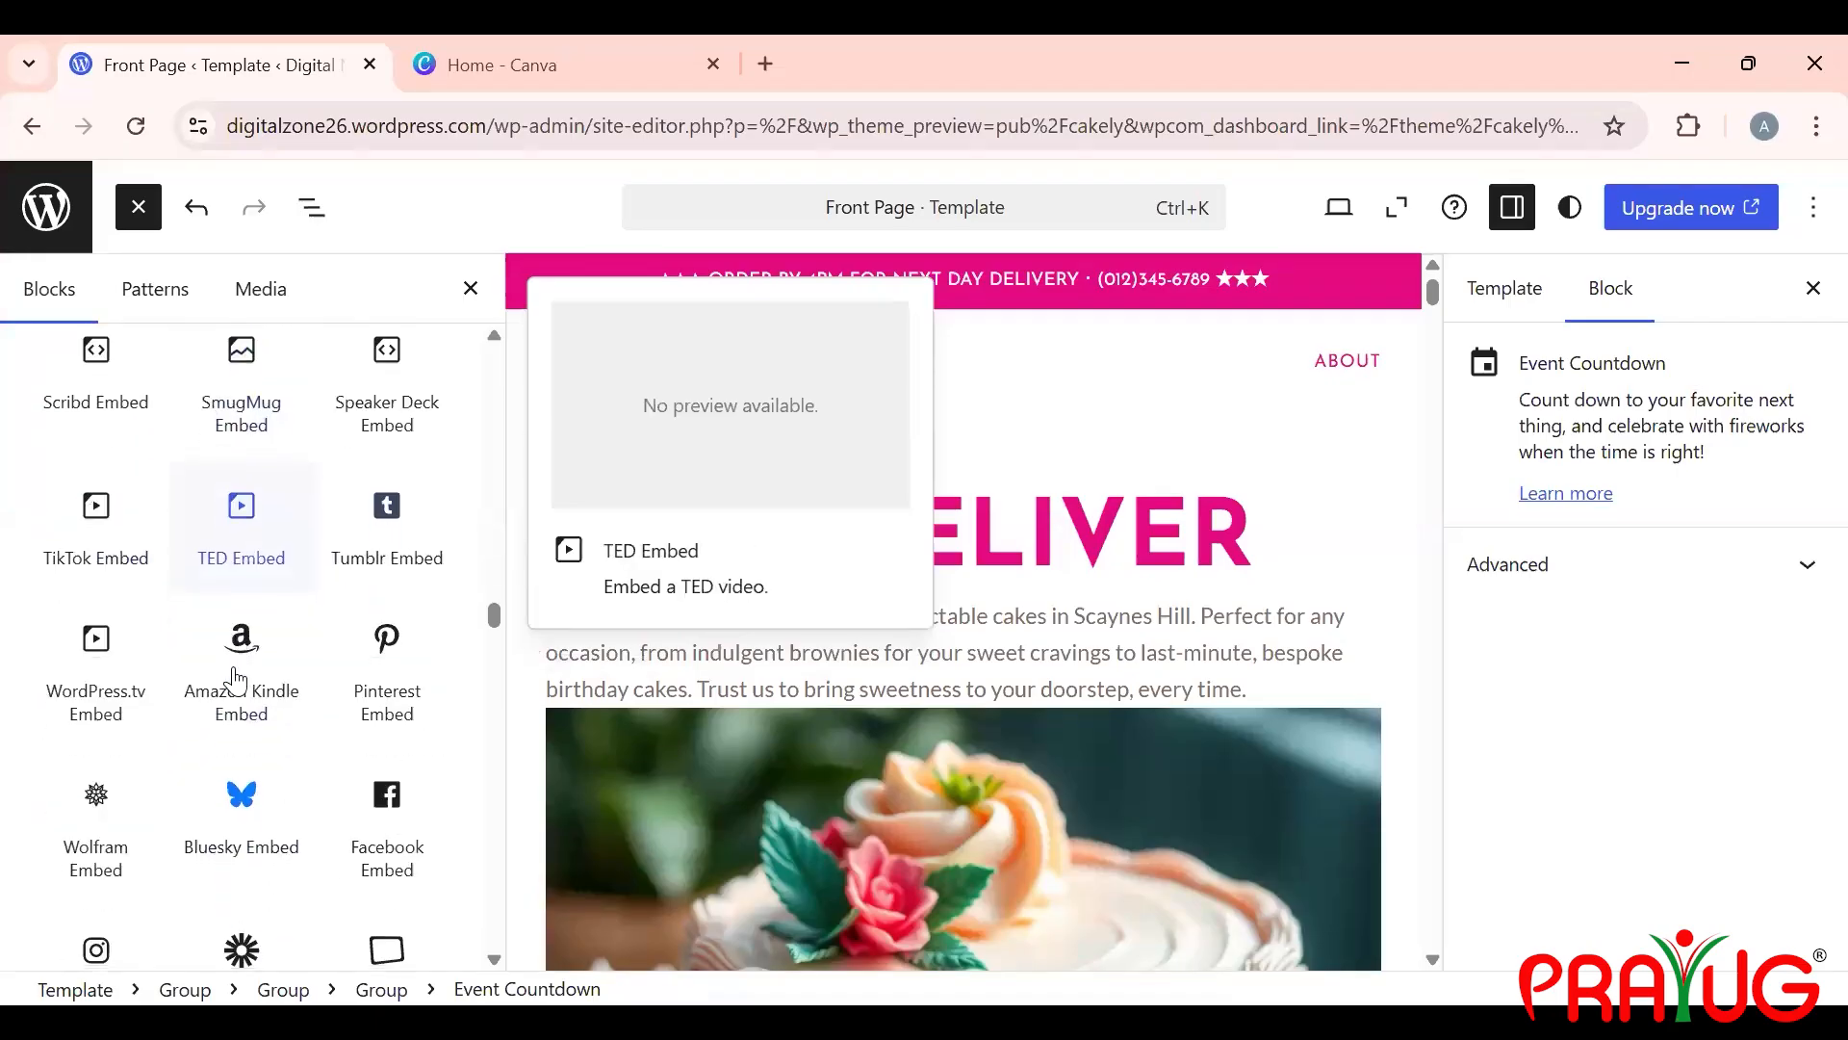
{"action": "scroll", "coordinate": [236, 679], "scroll_direction": "up", "scroll_amount": 5}
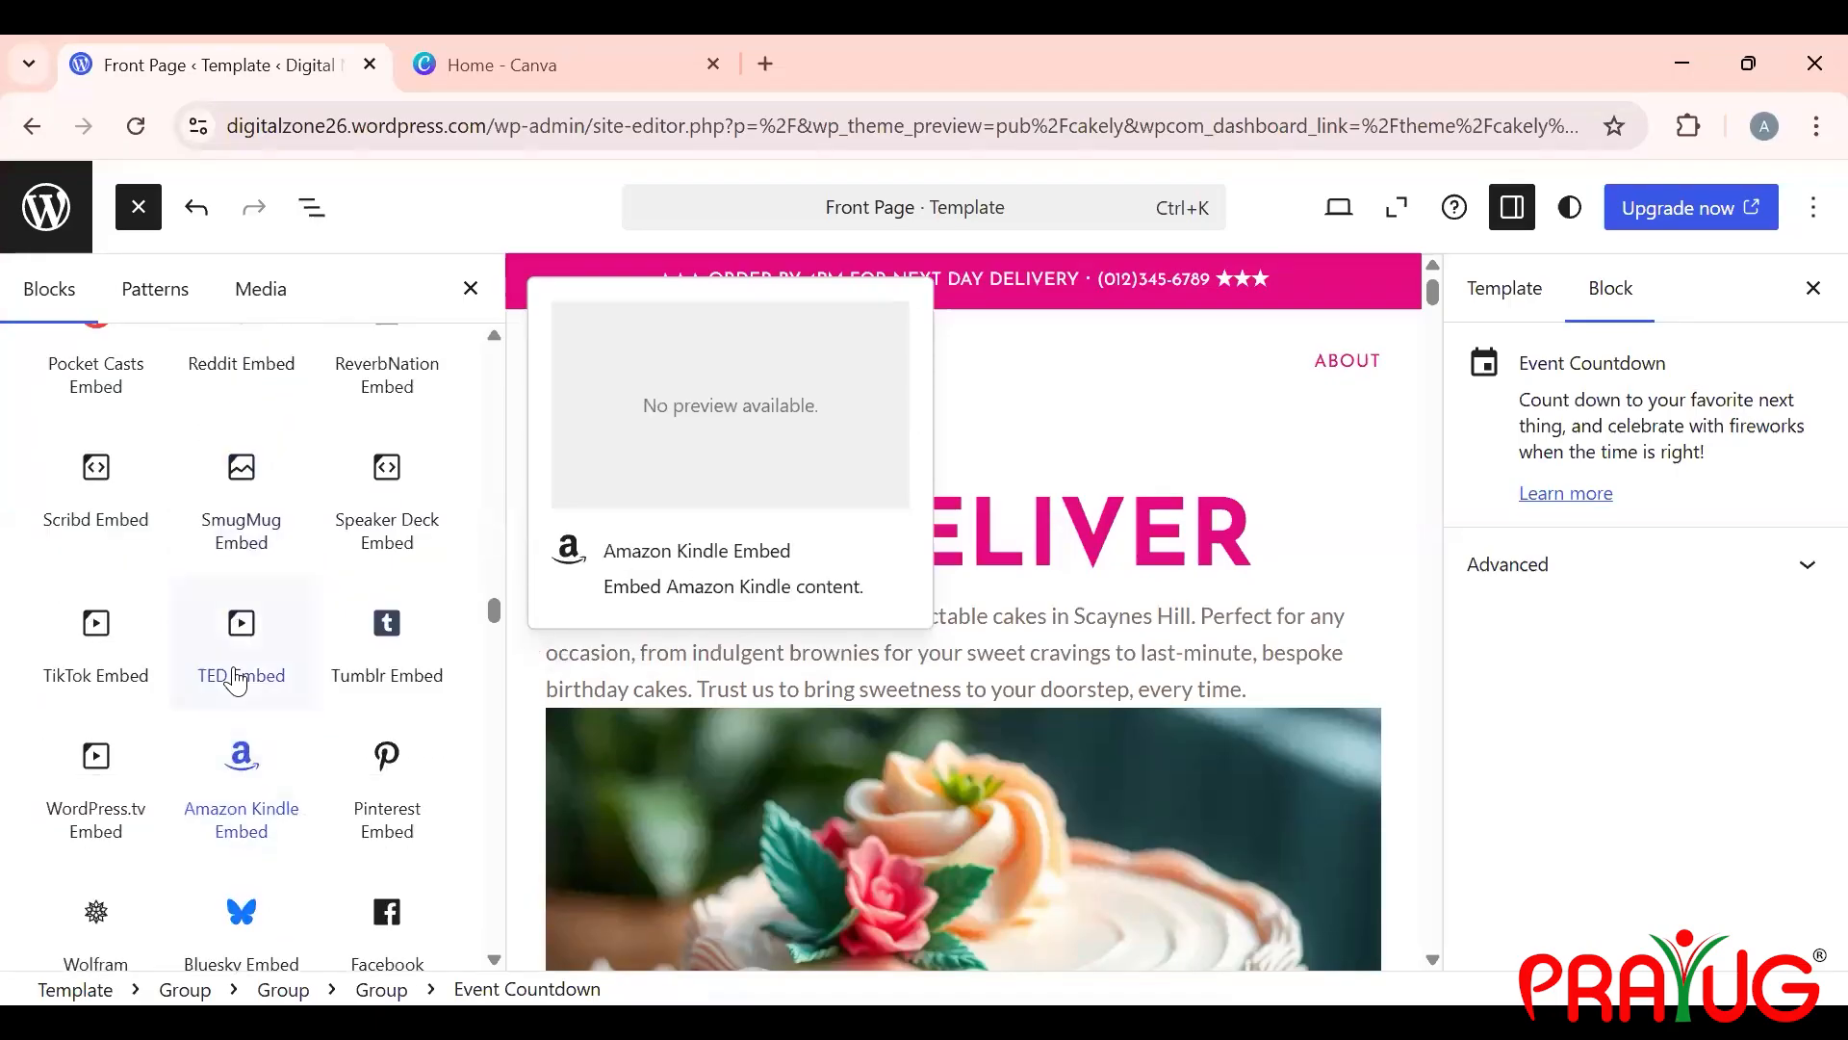
{"action": "scroll", "coordinate": [235, 664], "scroll_direction": "up", "scroll_amount": 6}
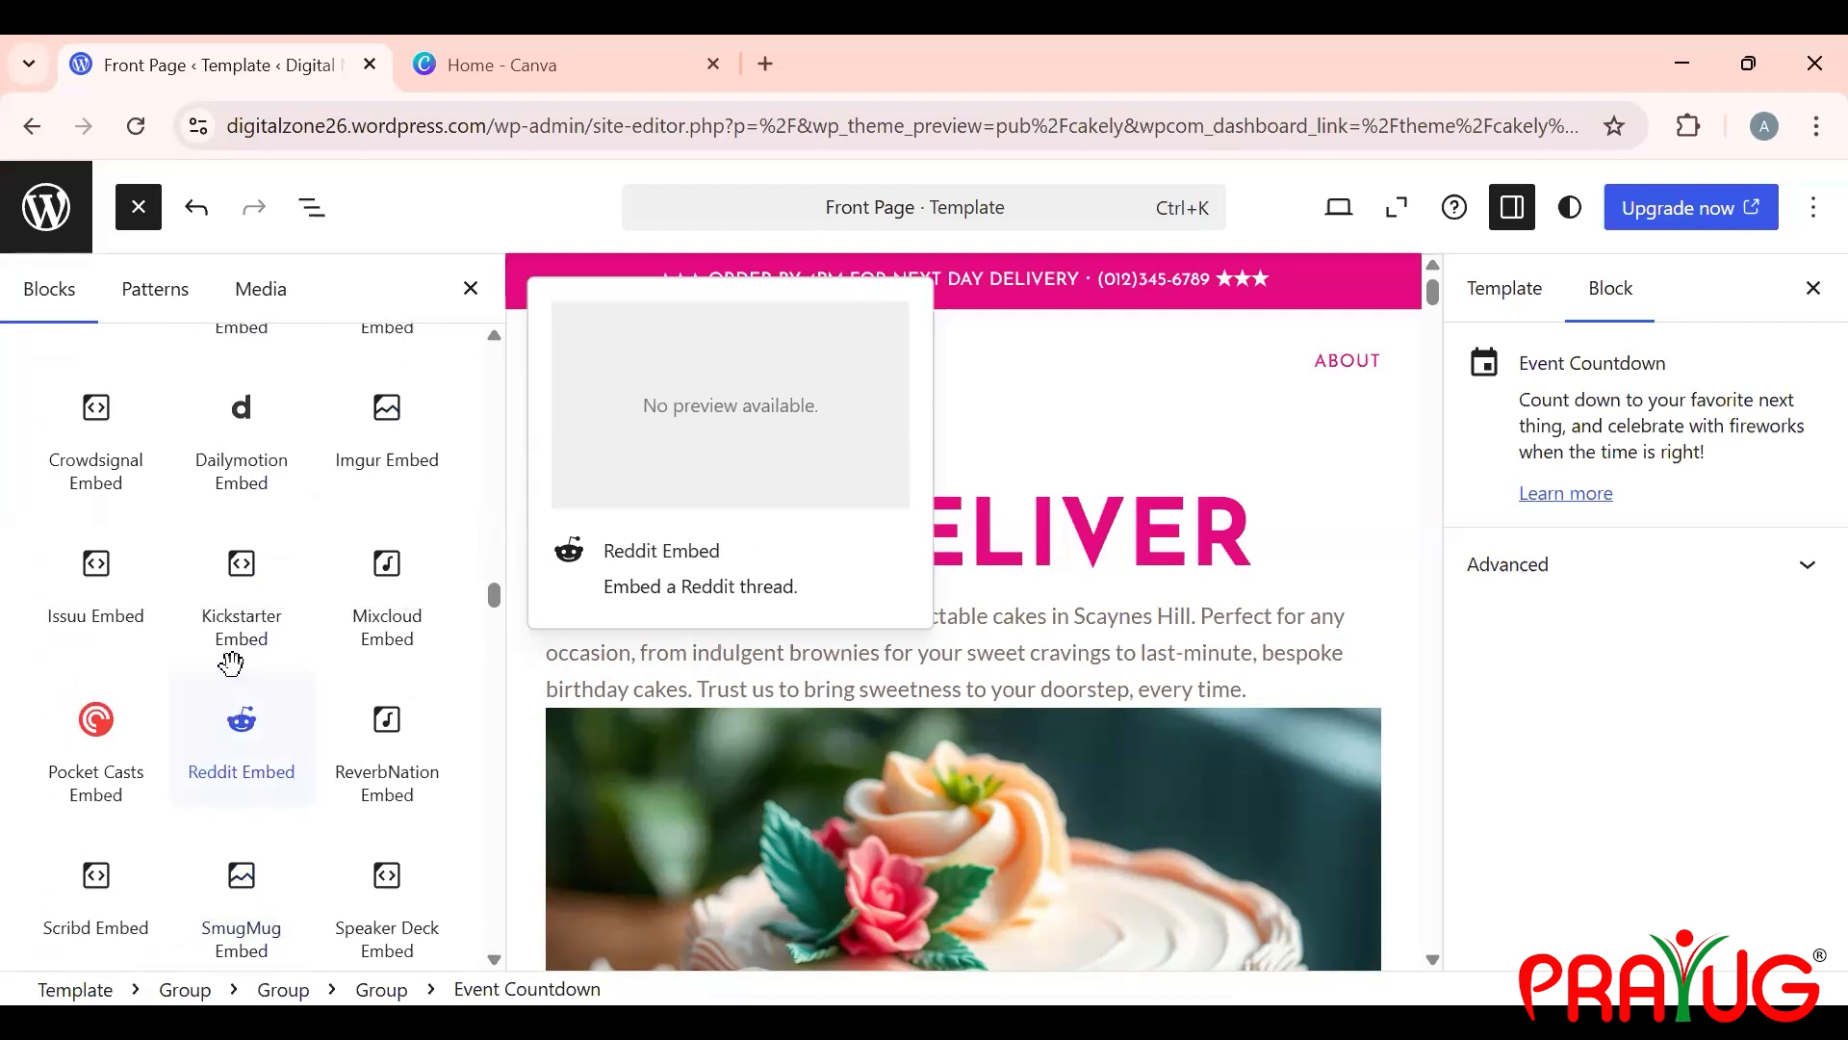
{"action": "scroll", "coordinate": [231, 663], "scroll_direction": "up", "scroll_amount": 1}
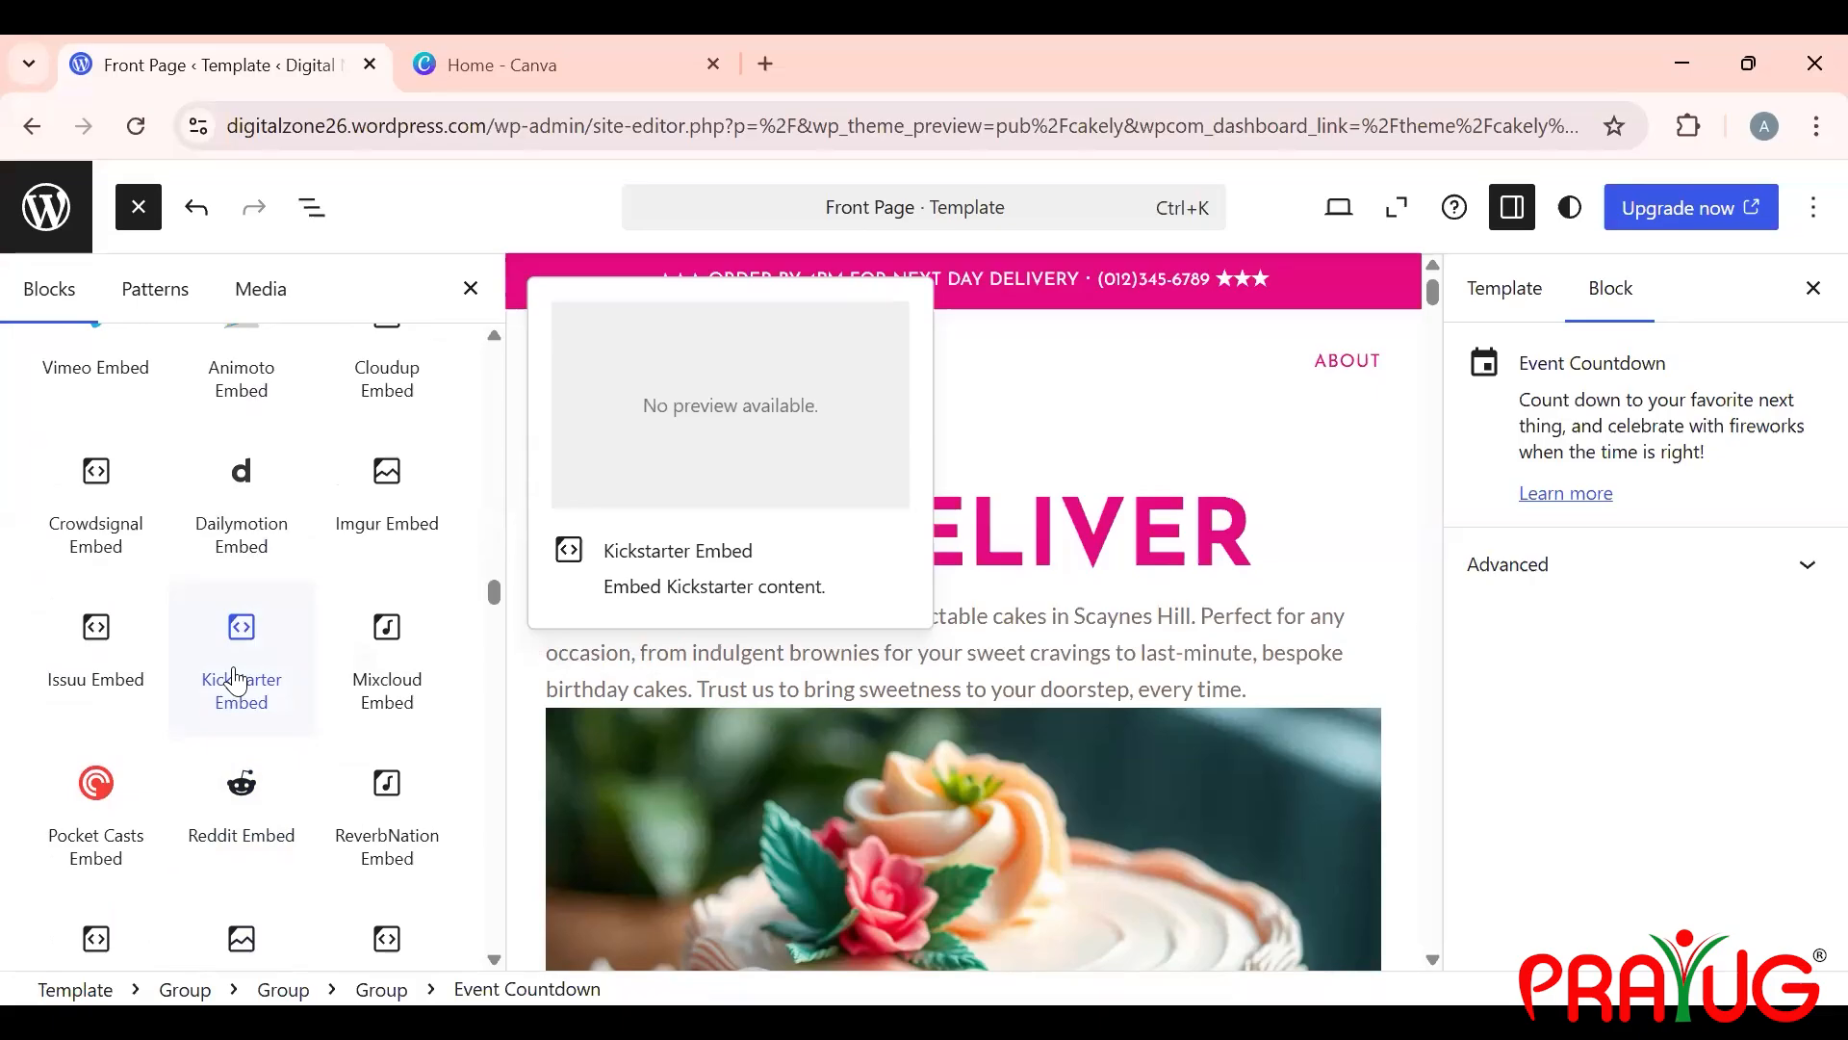
{"action": "scroll", "coordinate": [234, 679], "scroll_direction": "up", "scroll_amount": 2}
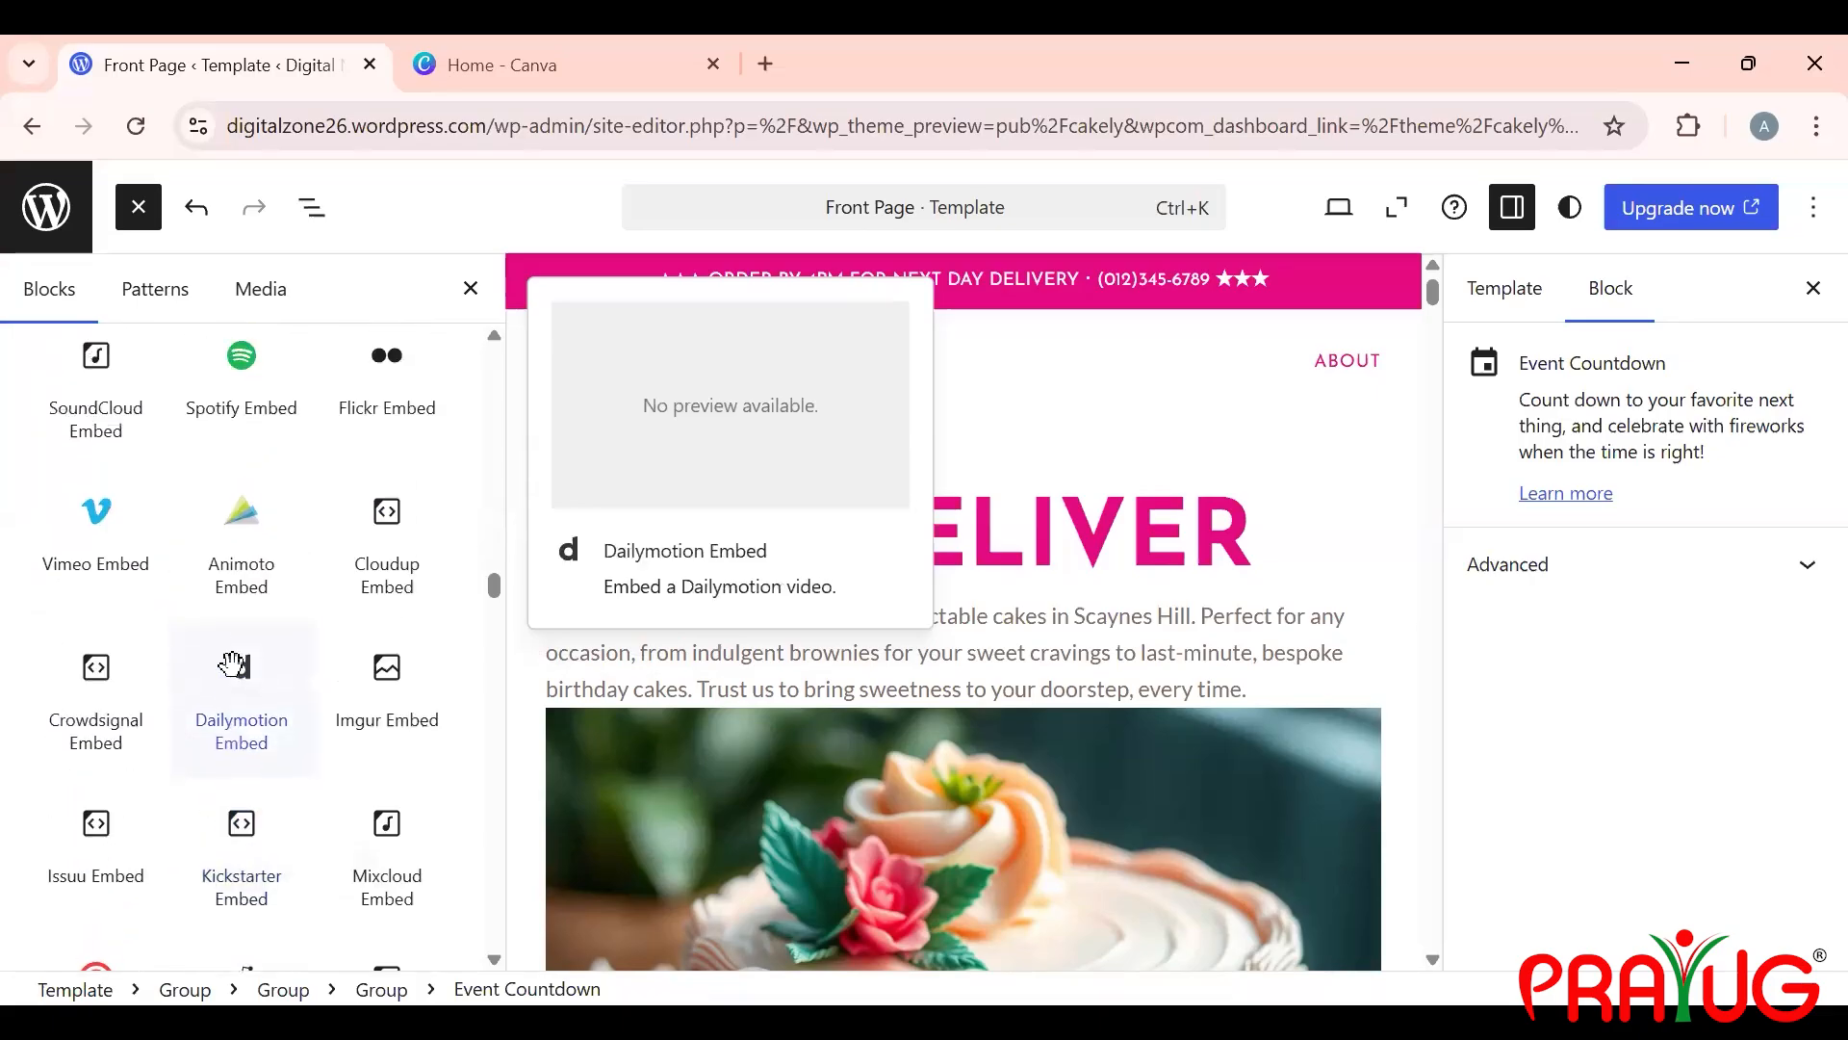
{"action": "scroll", "coordinate": [234, 669], "scroll_direction": "up", "scroll_amount": 1}
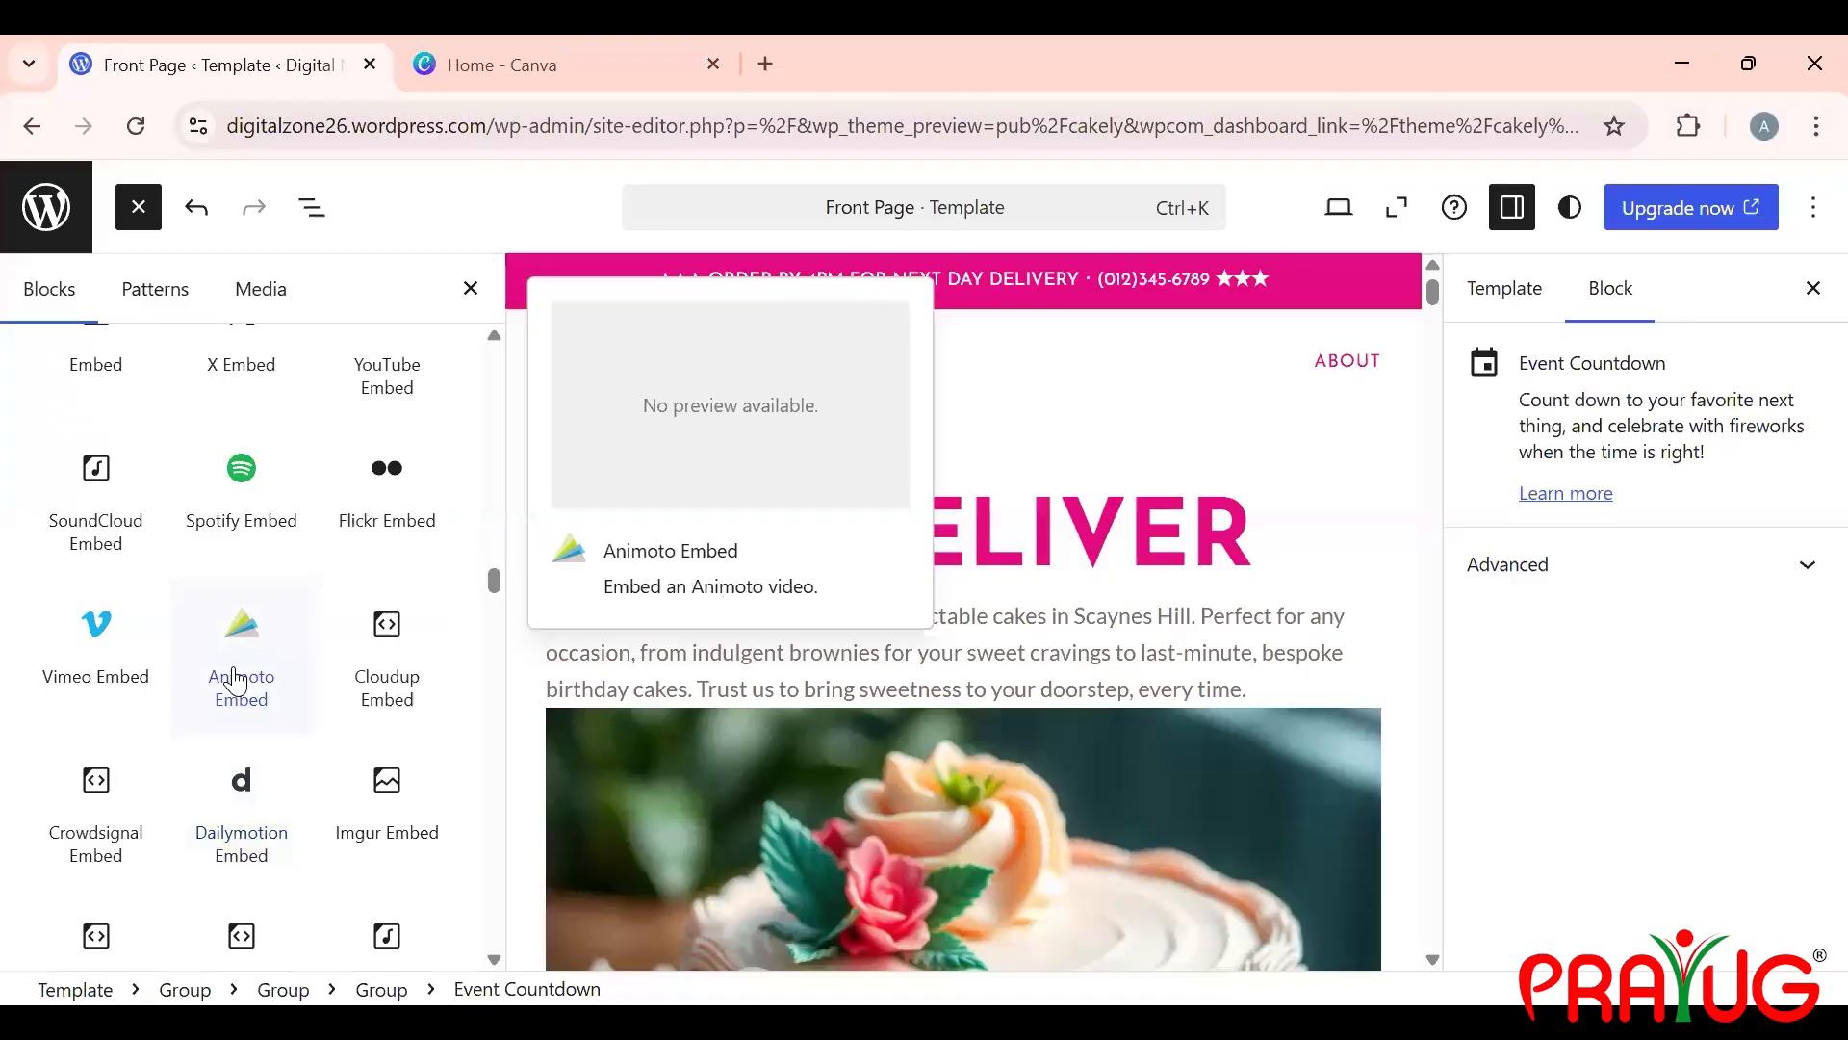
{"action": "scroll", "coordinate": [234, 674], "scroll_direction": "down", "scroll_amount": 15}
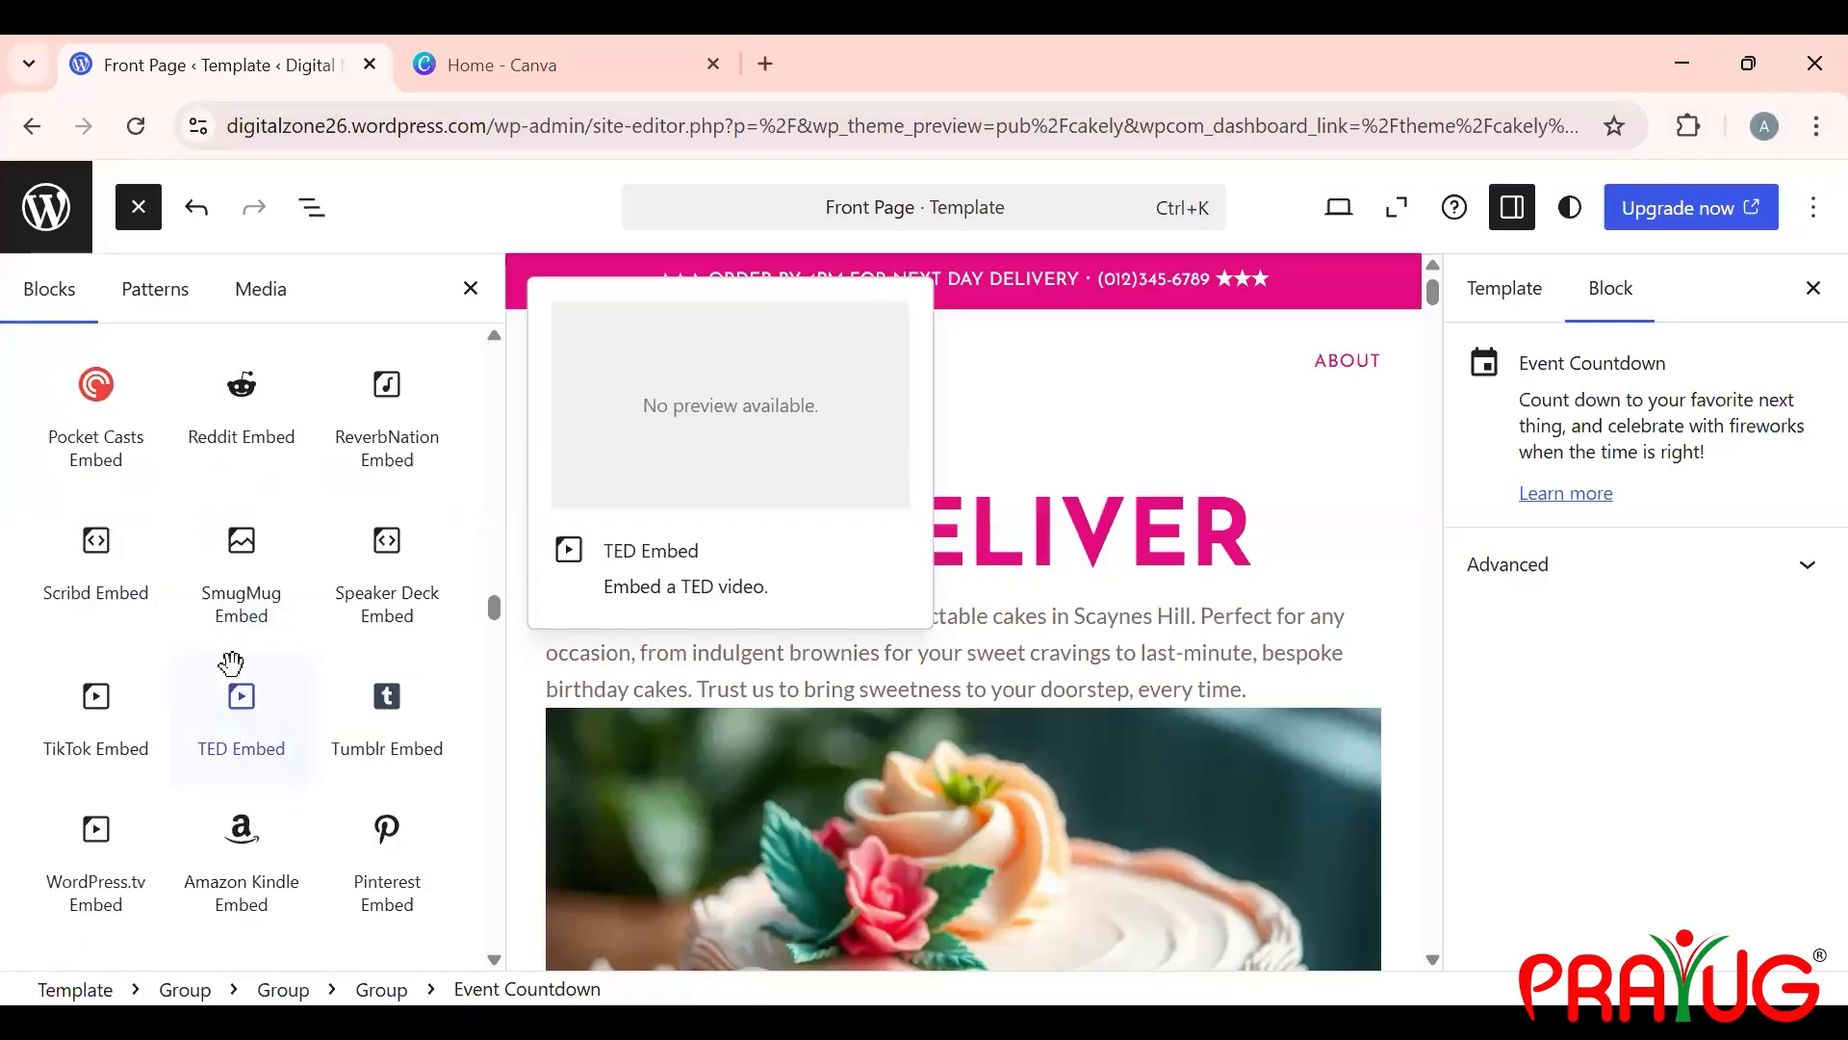
Step: Examine the Crowdsignal blocks, such as Poll and Survey, and the Forms blocks, including Contact Form and Appointment Form
{"action": "scroll", "coordinate": [231, 662], "scroll_direction": "down", "scroll_amount": 6}
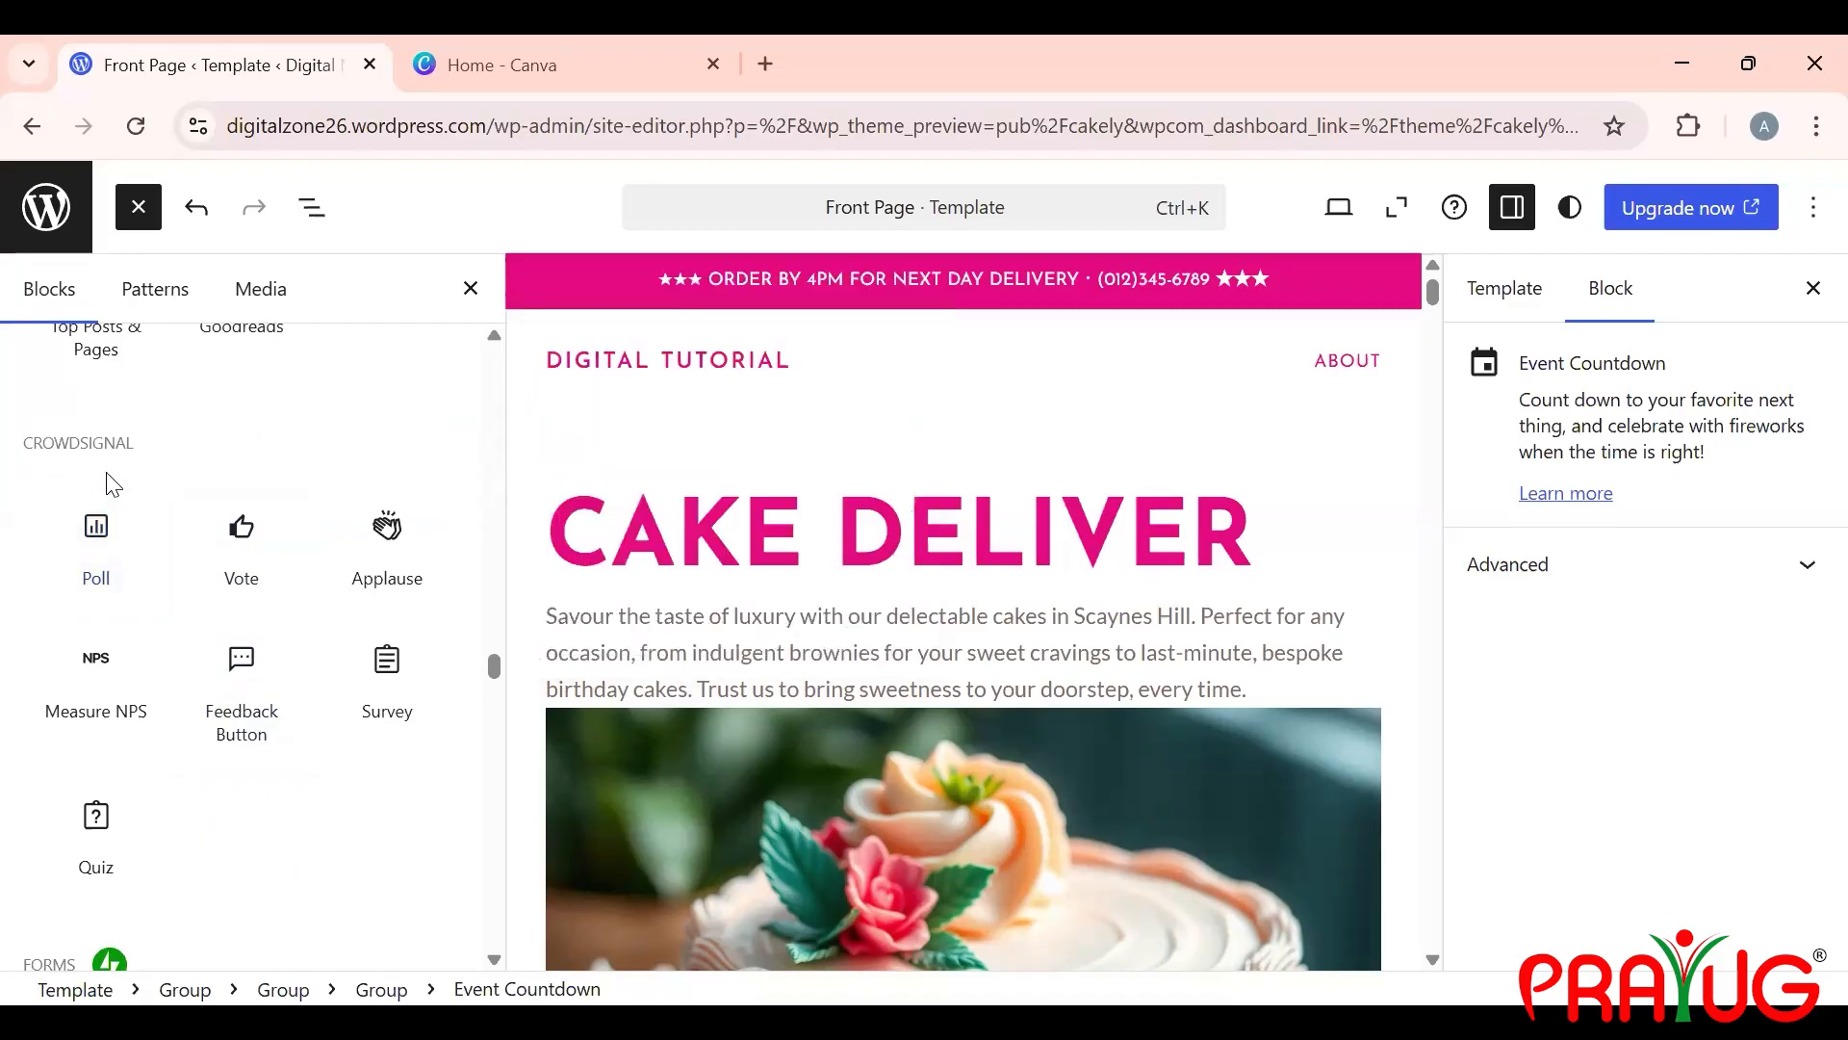
{"action": "mouse_move", "coordinate": [86, 535]}
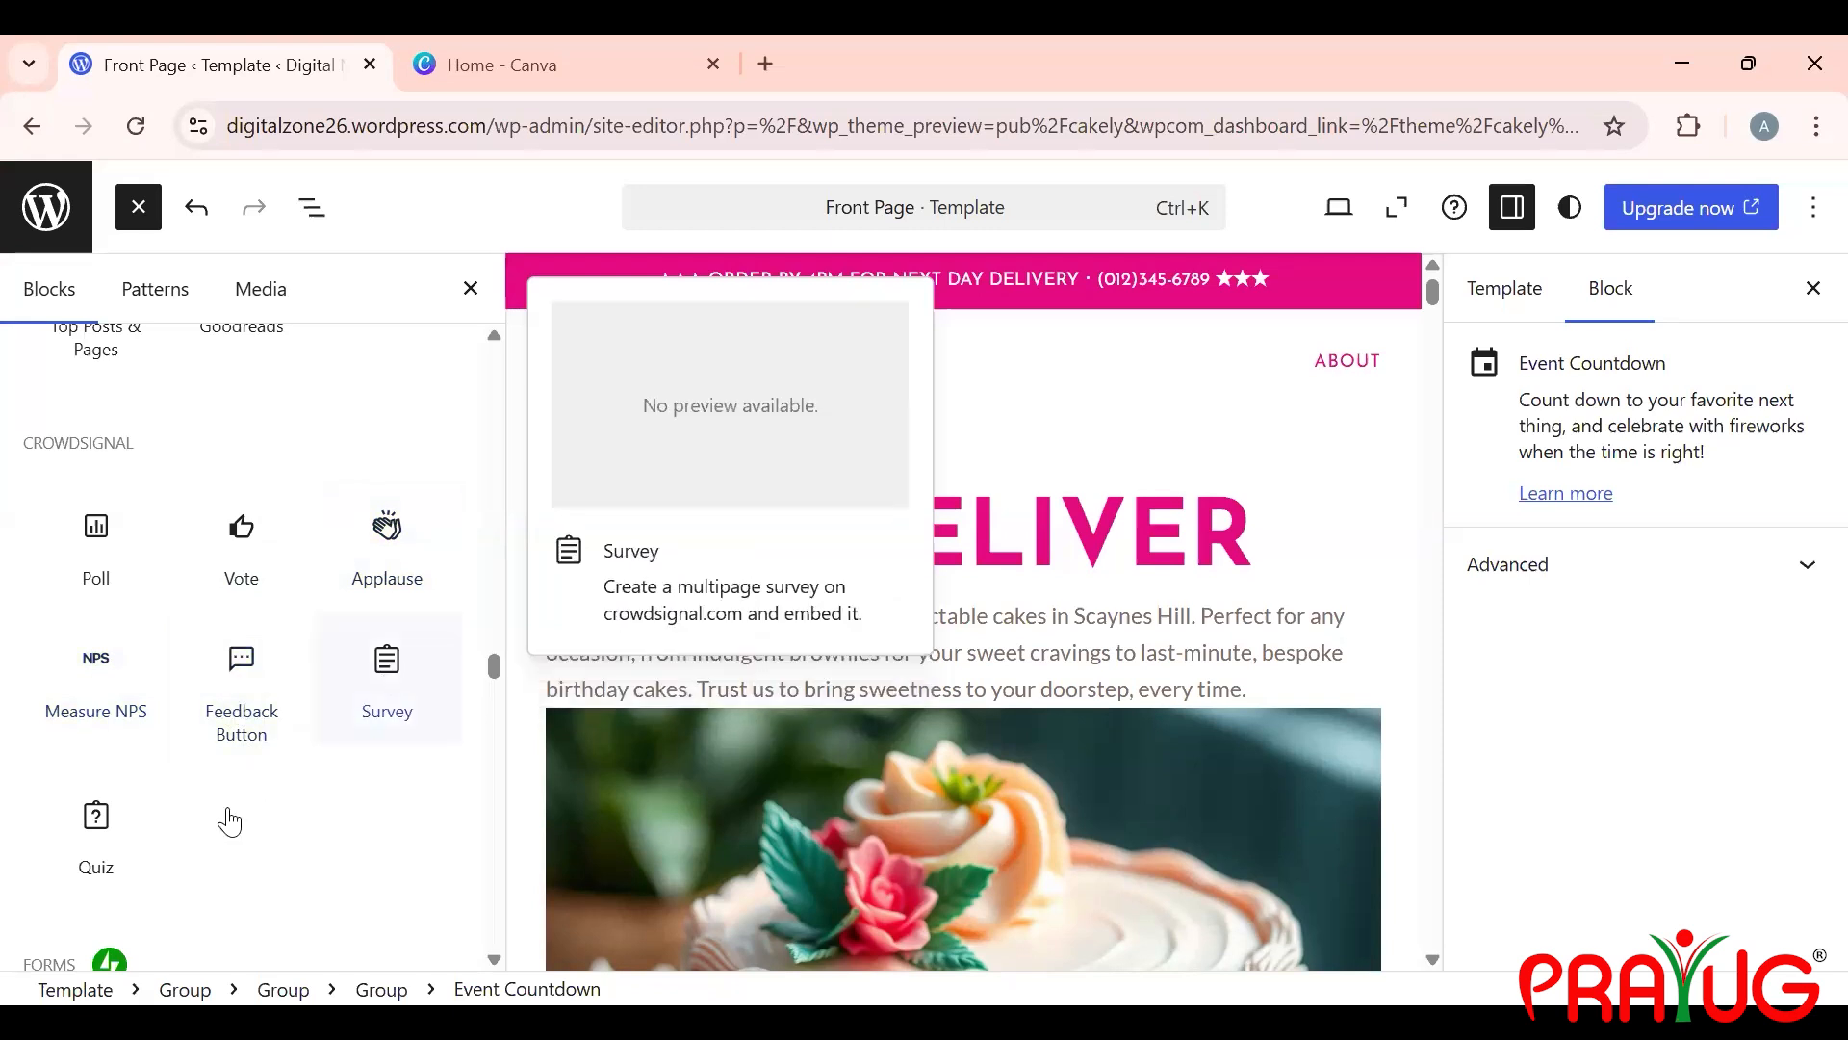
{"action": "scroll", "coordinate": [96, 837], "scroll_direction": "down", "scroll_amount": 3}
{"action": "scroll", "coordinate": [101, 828], "scroll_direction": "down", "scroll_amount": 3}
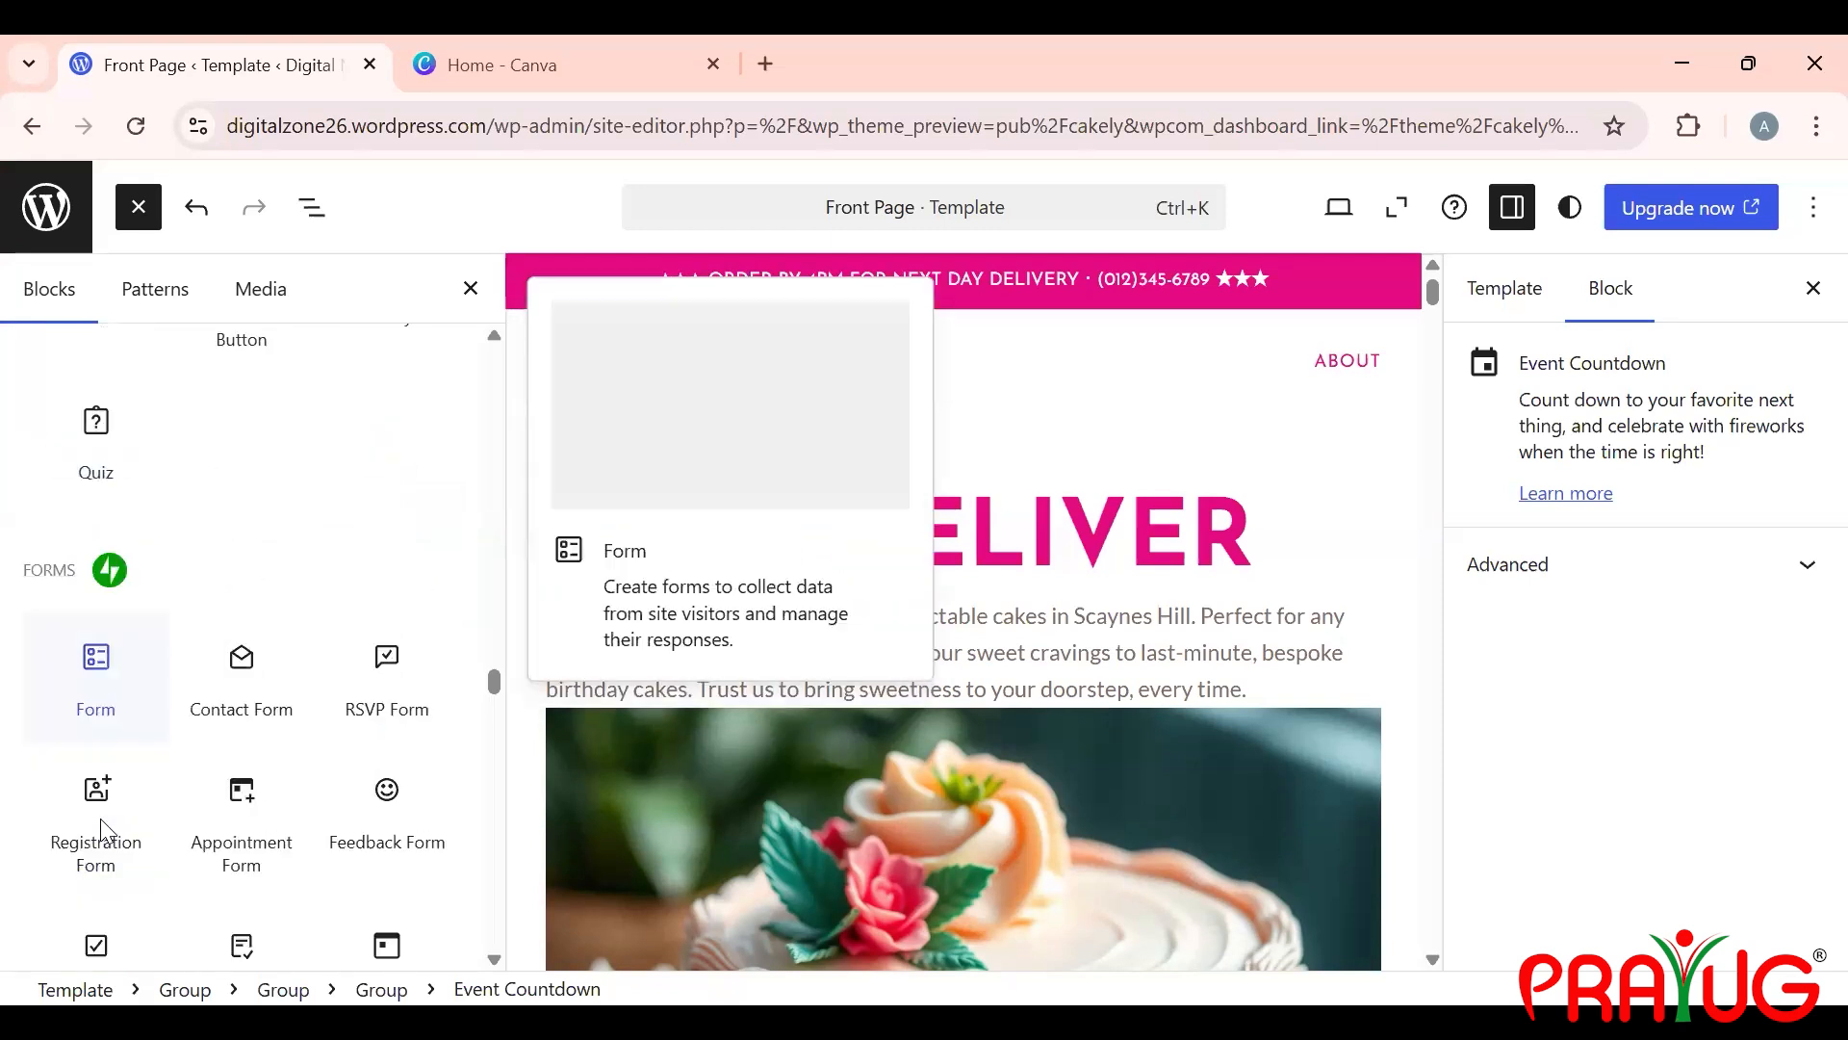
{"action": "scroll", "coordinate": [97, 817], "scroll_direction": "down", "scroll_amount": 1}
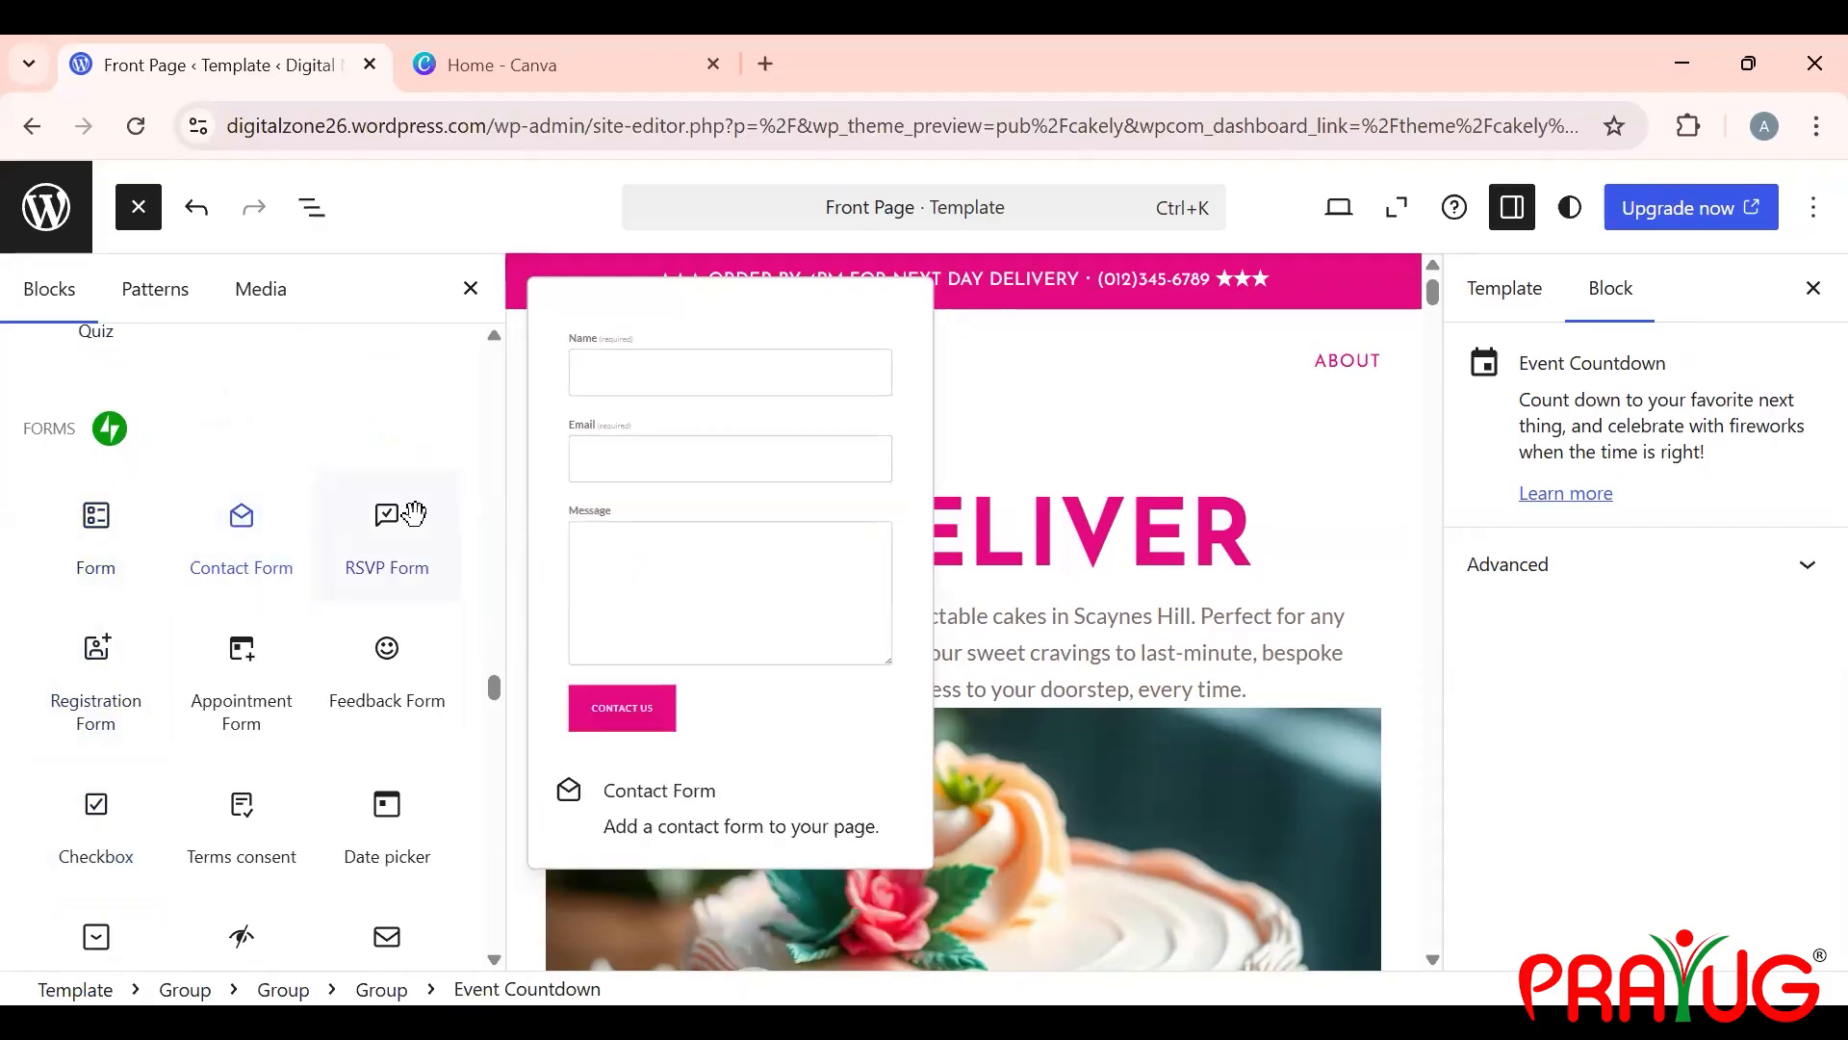
{"action": "scroll", "coordinate": [261, 679], "scroll_direction": "down", "scroll_amount": 6}
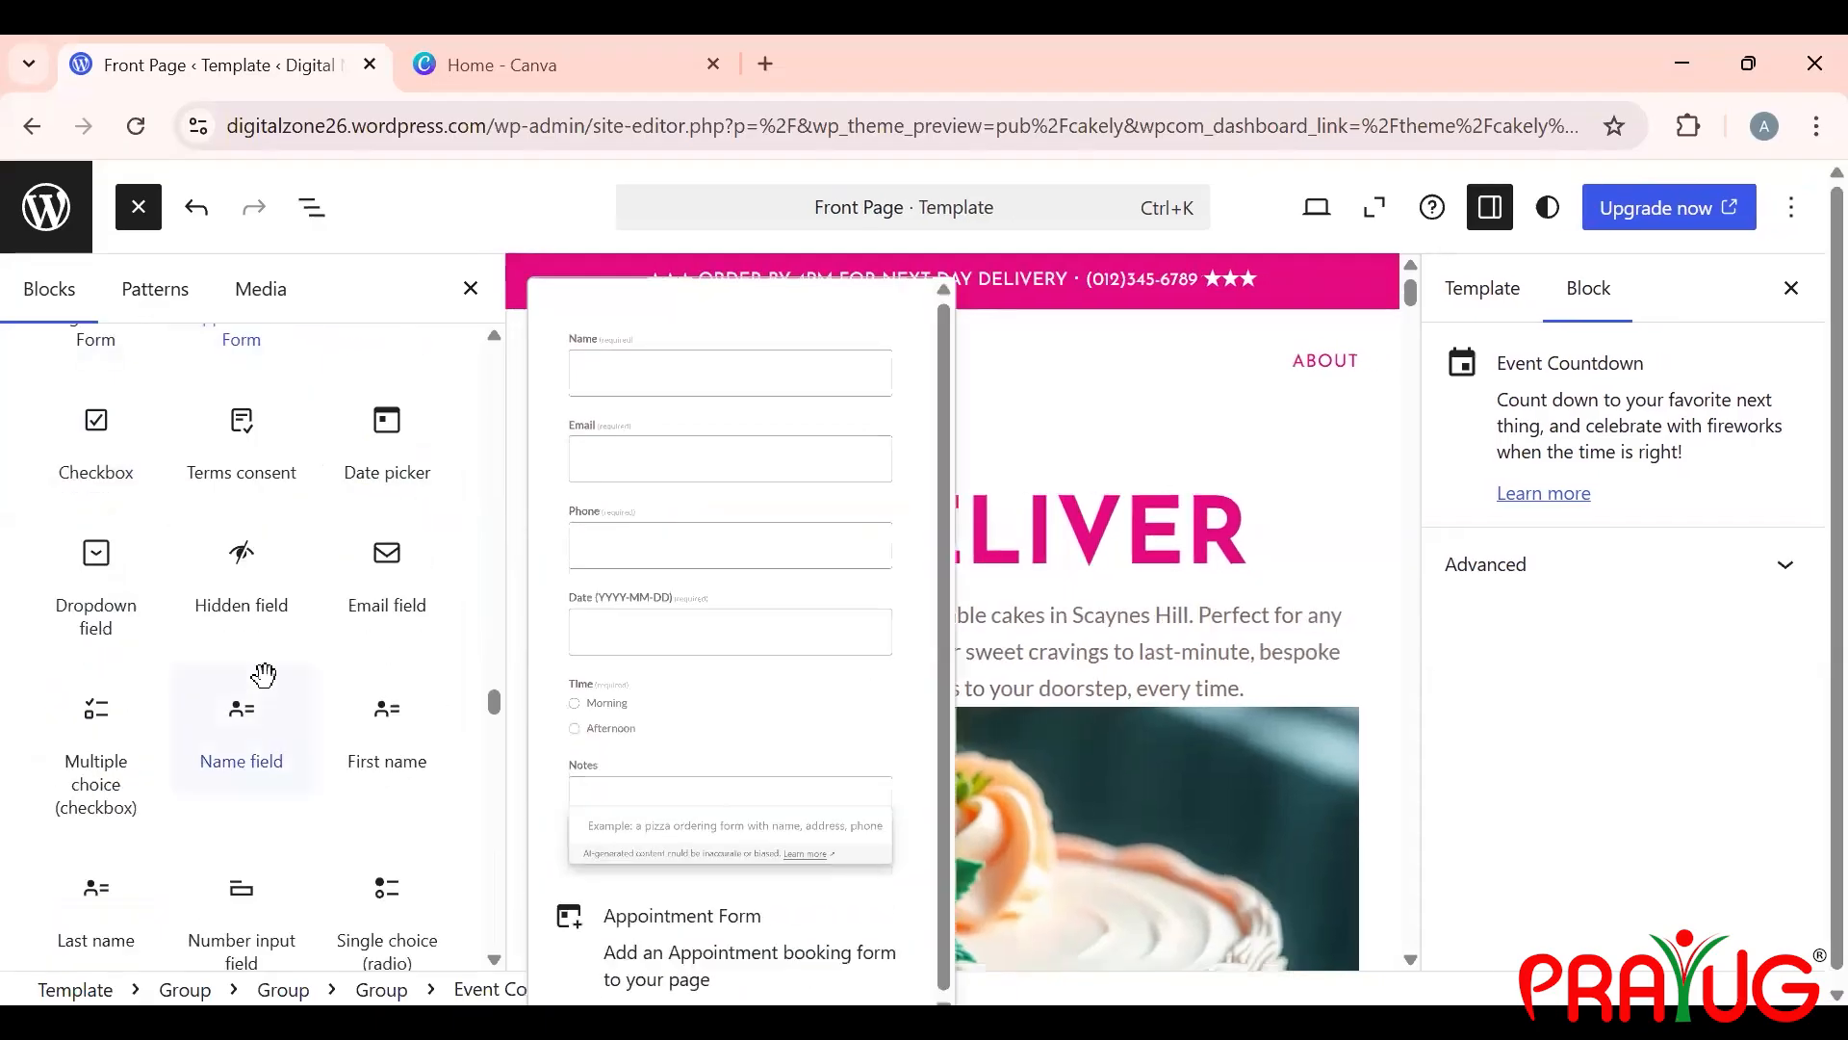
Step: Browse the remaining block library sections, from the Grow blocks to Page Break at the end of the list
{"action": "scroll", "coordinate": [266, 691], "scroll_direction": "down", "scroll_amount": 15}
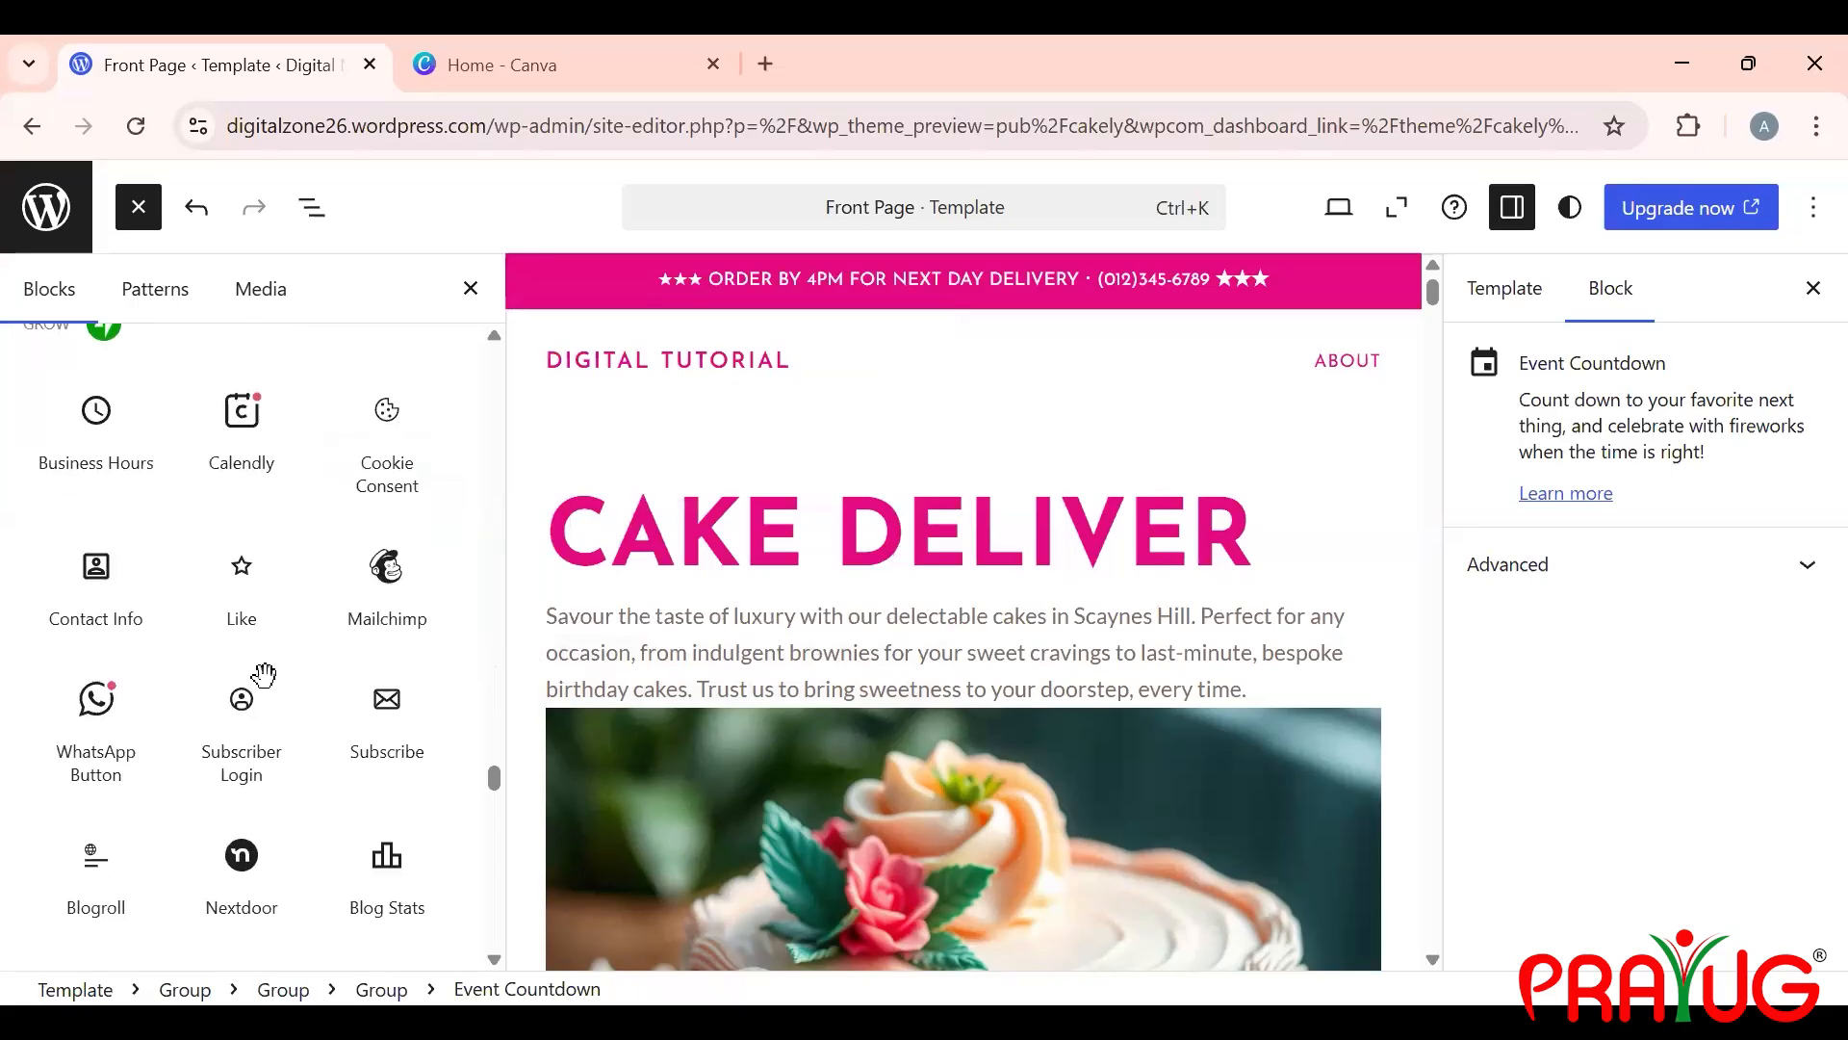
{"action": "scroll", "coordinate": [265, 677], "scroll_direction": "down", "scroll_amount": 5}
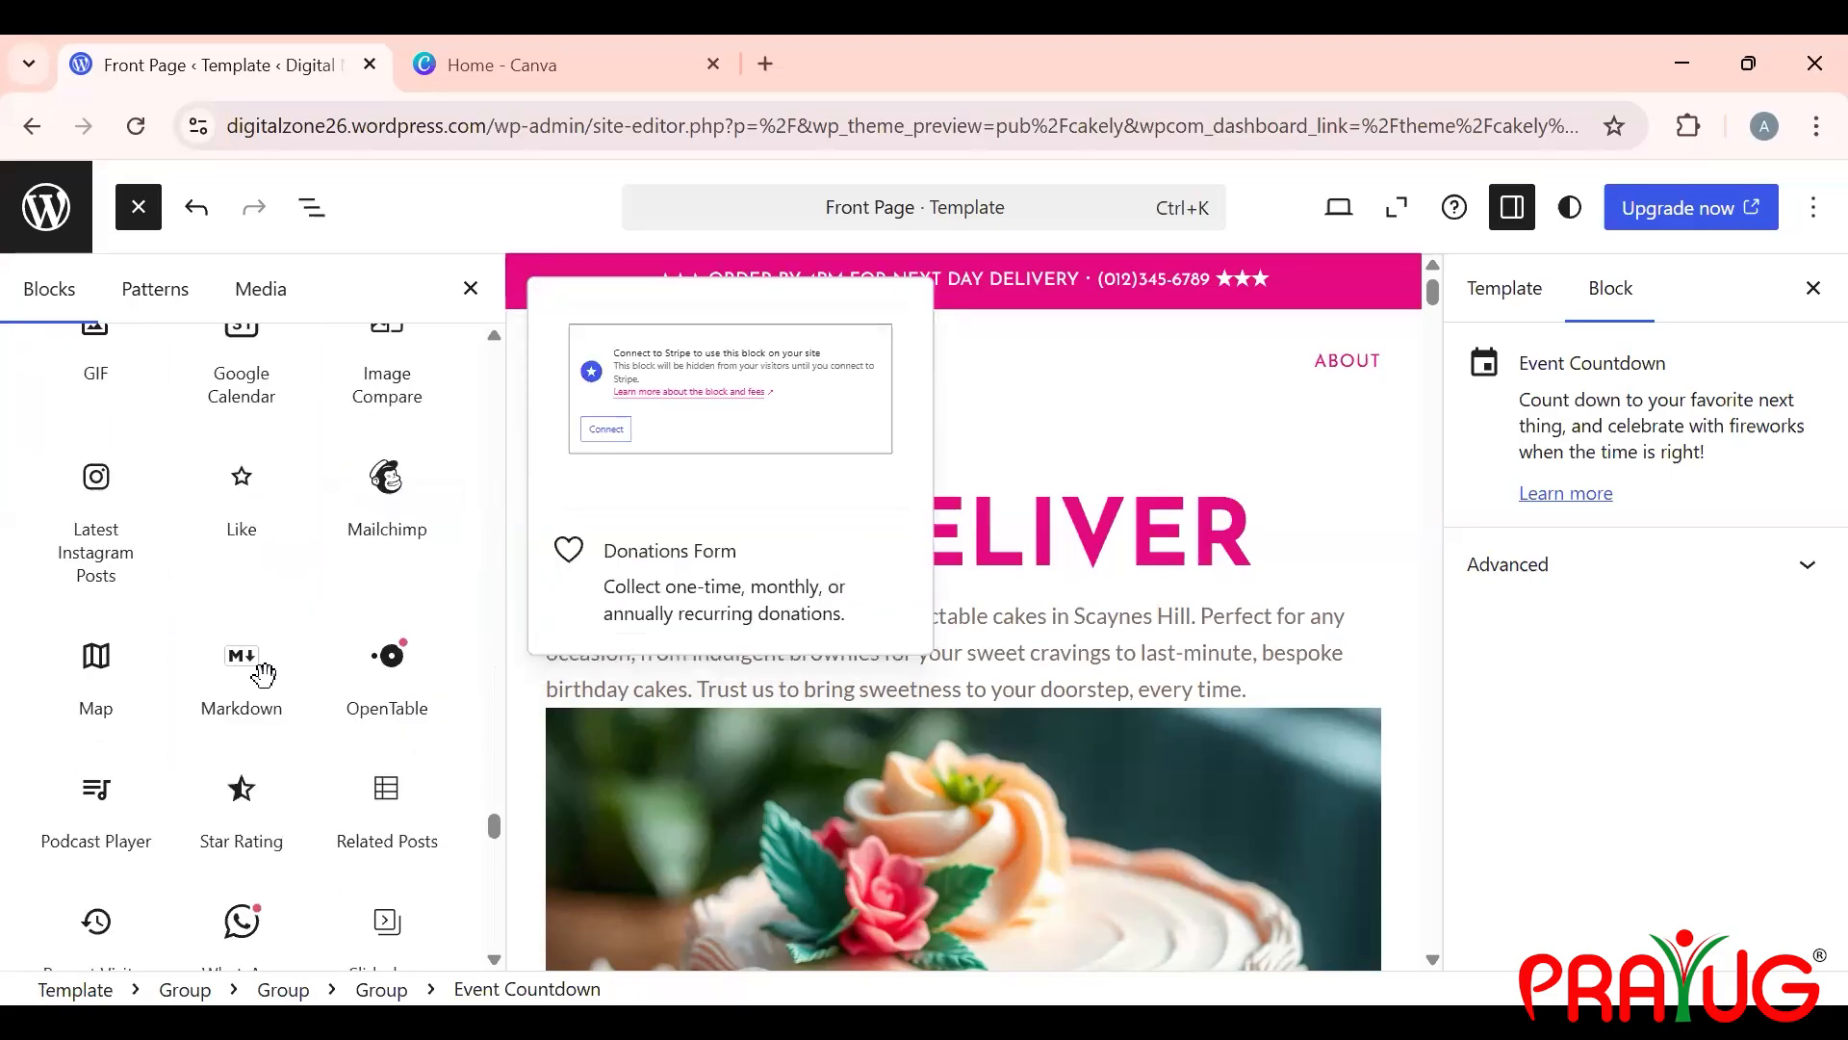
{"action": "scroll", "coordinate": [266, 678], "scroll_direction": "down", "scroll_amount": 10}
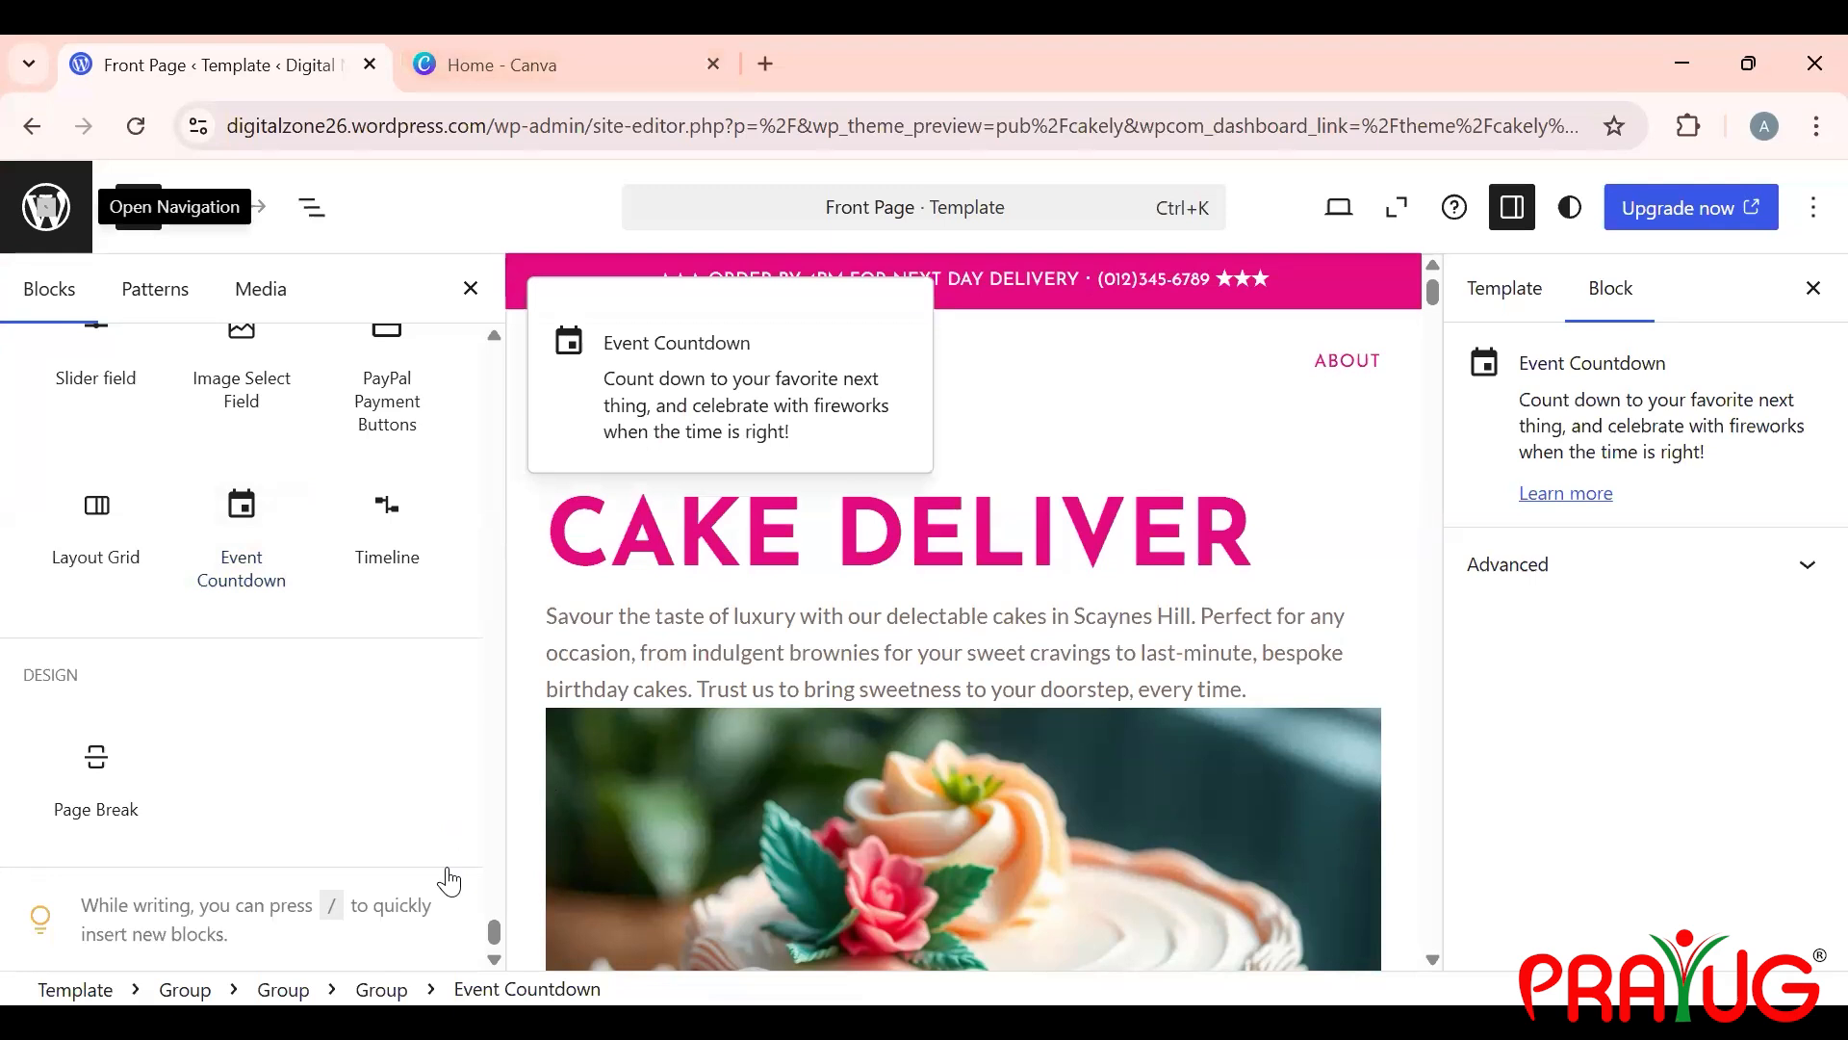
Step: Switch to Canva and create a new landscape video design at 1920 × 1080 px
{"action": "left_click", "coordinate": [581, 86]}
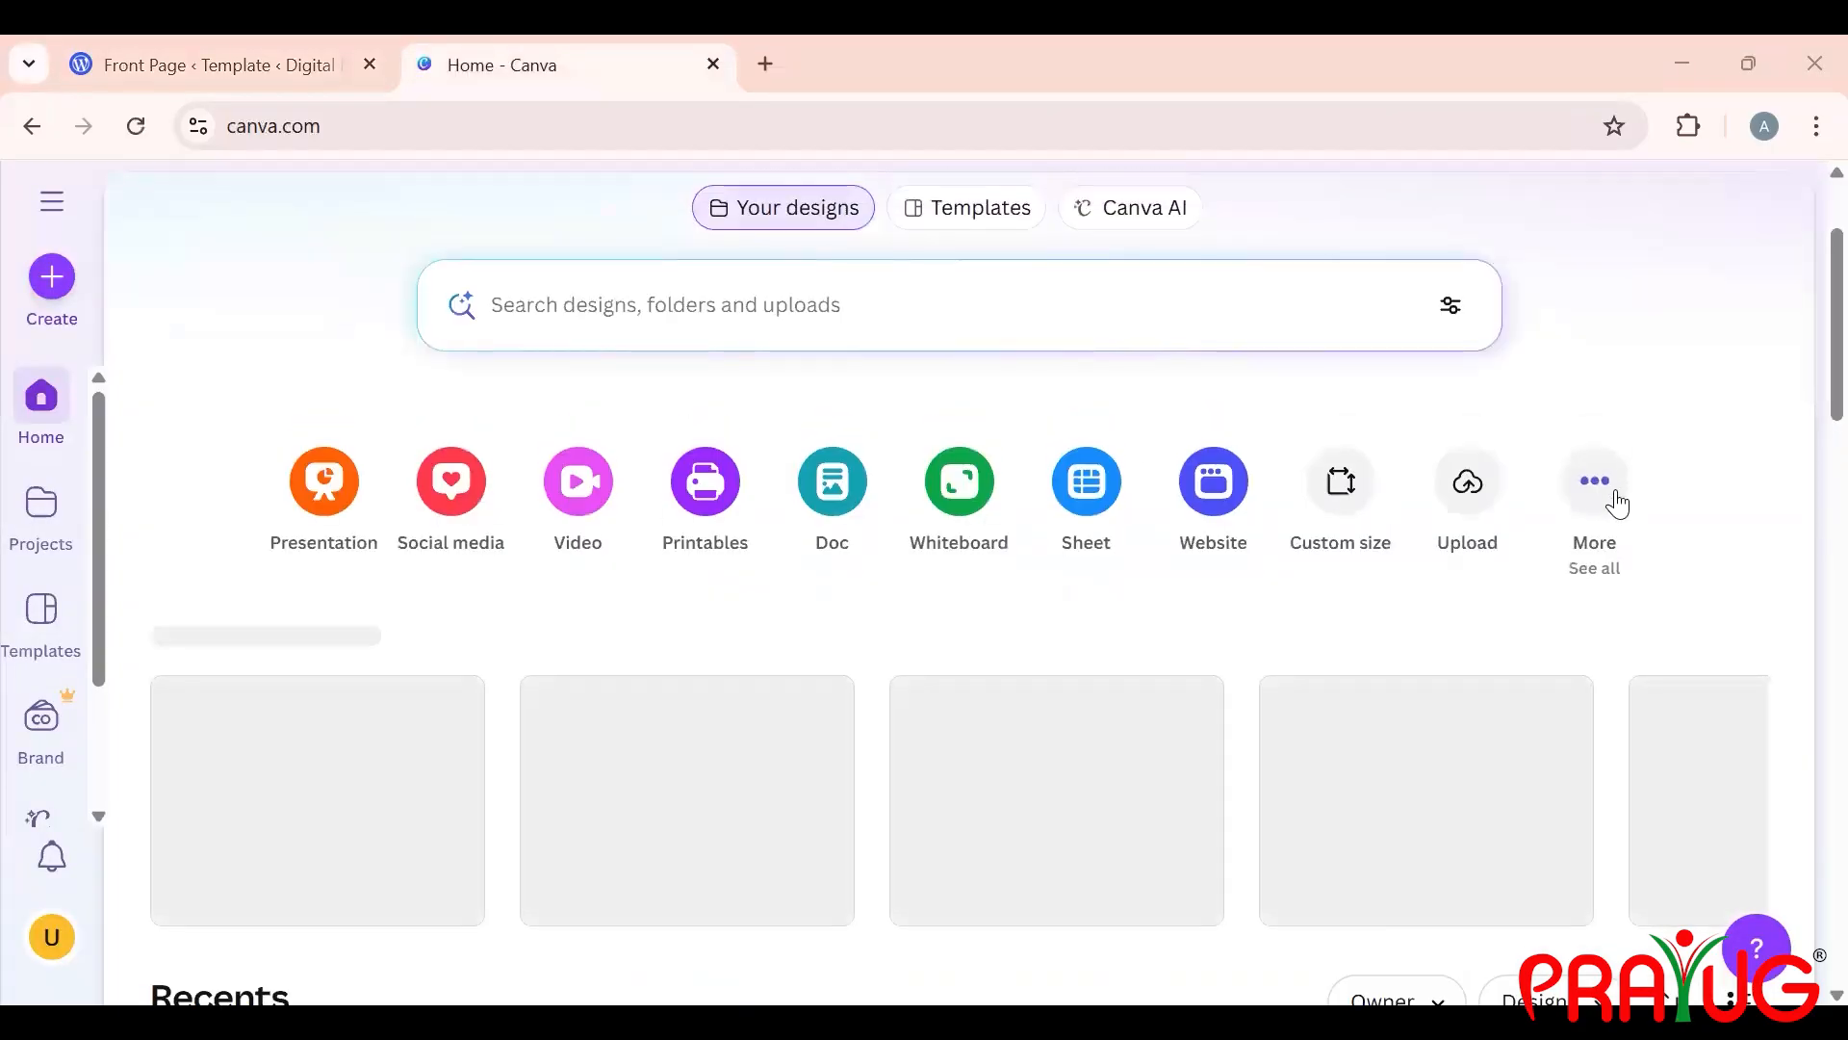
{"action": "left_click", "coordinate": [1617, 500]}
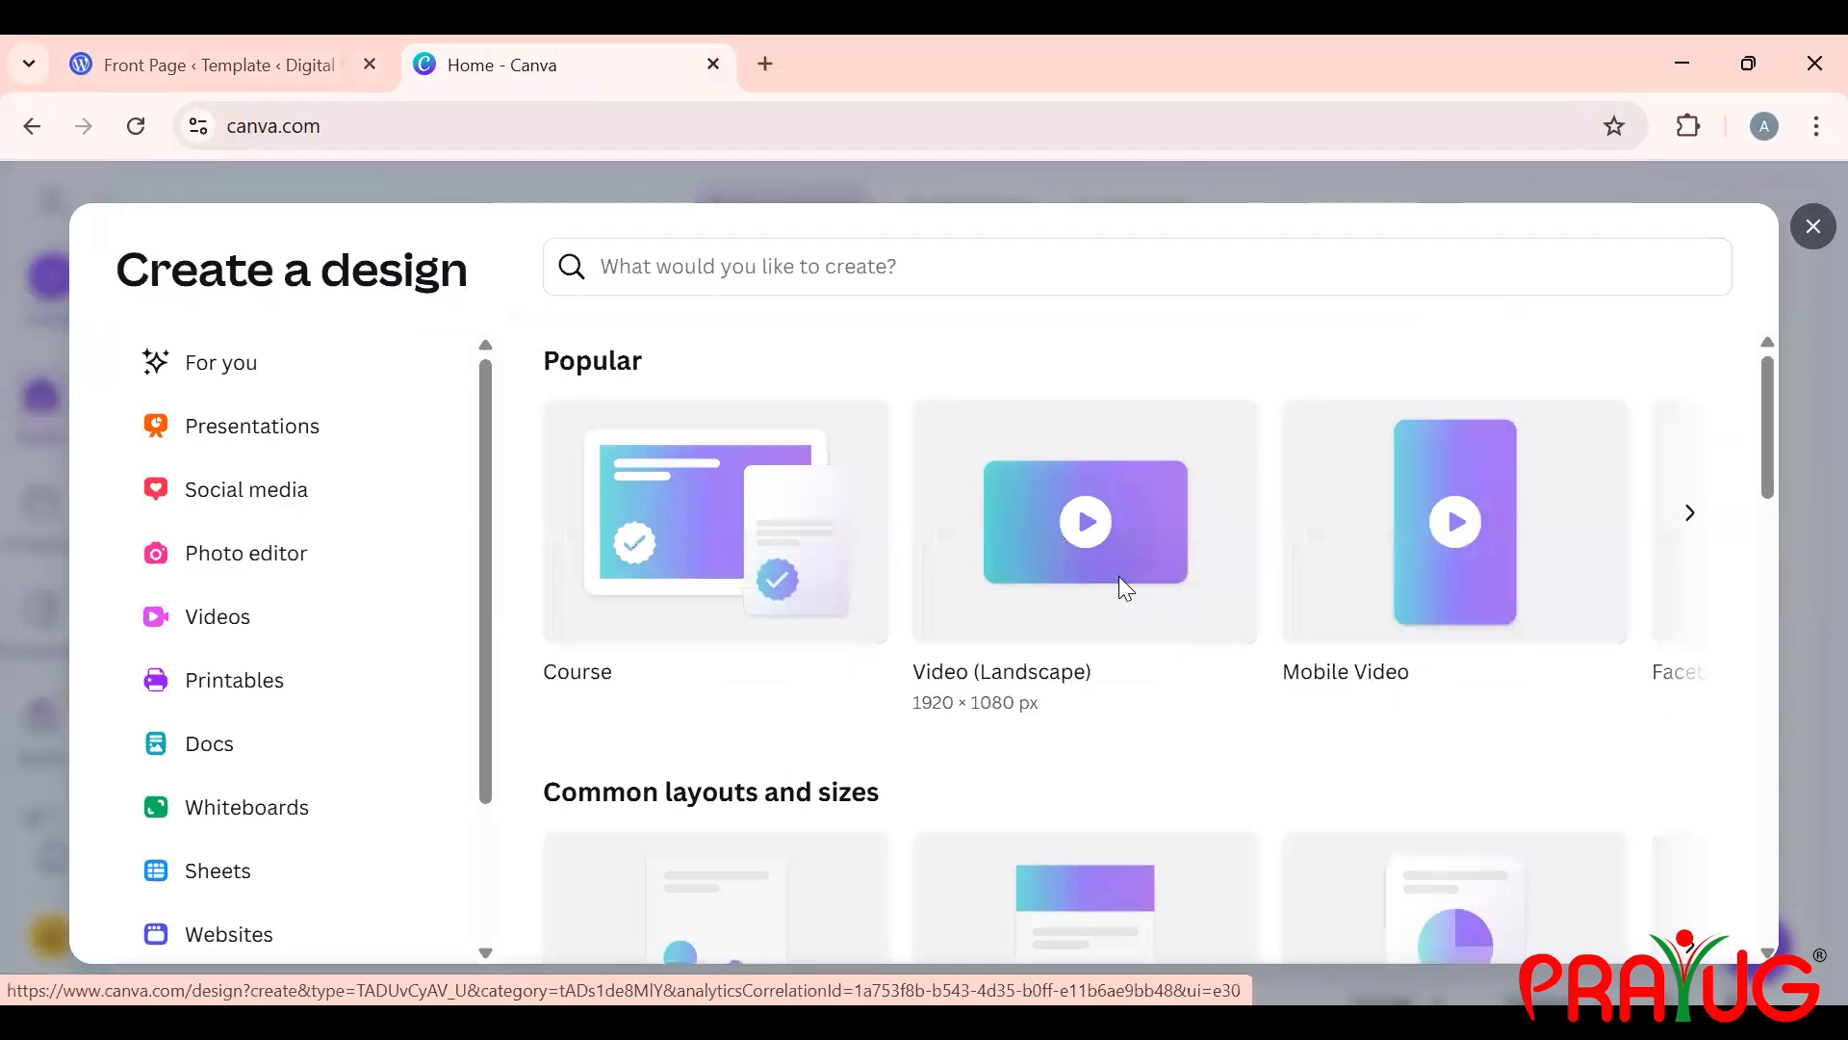
{"action": "left_click", "coordinate": [1120, 578]}
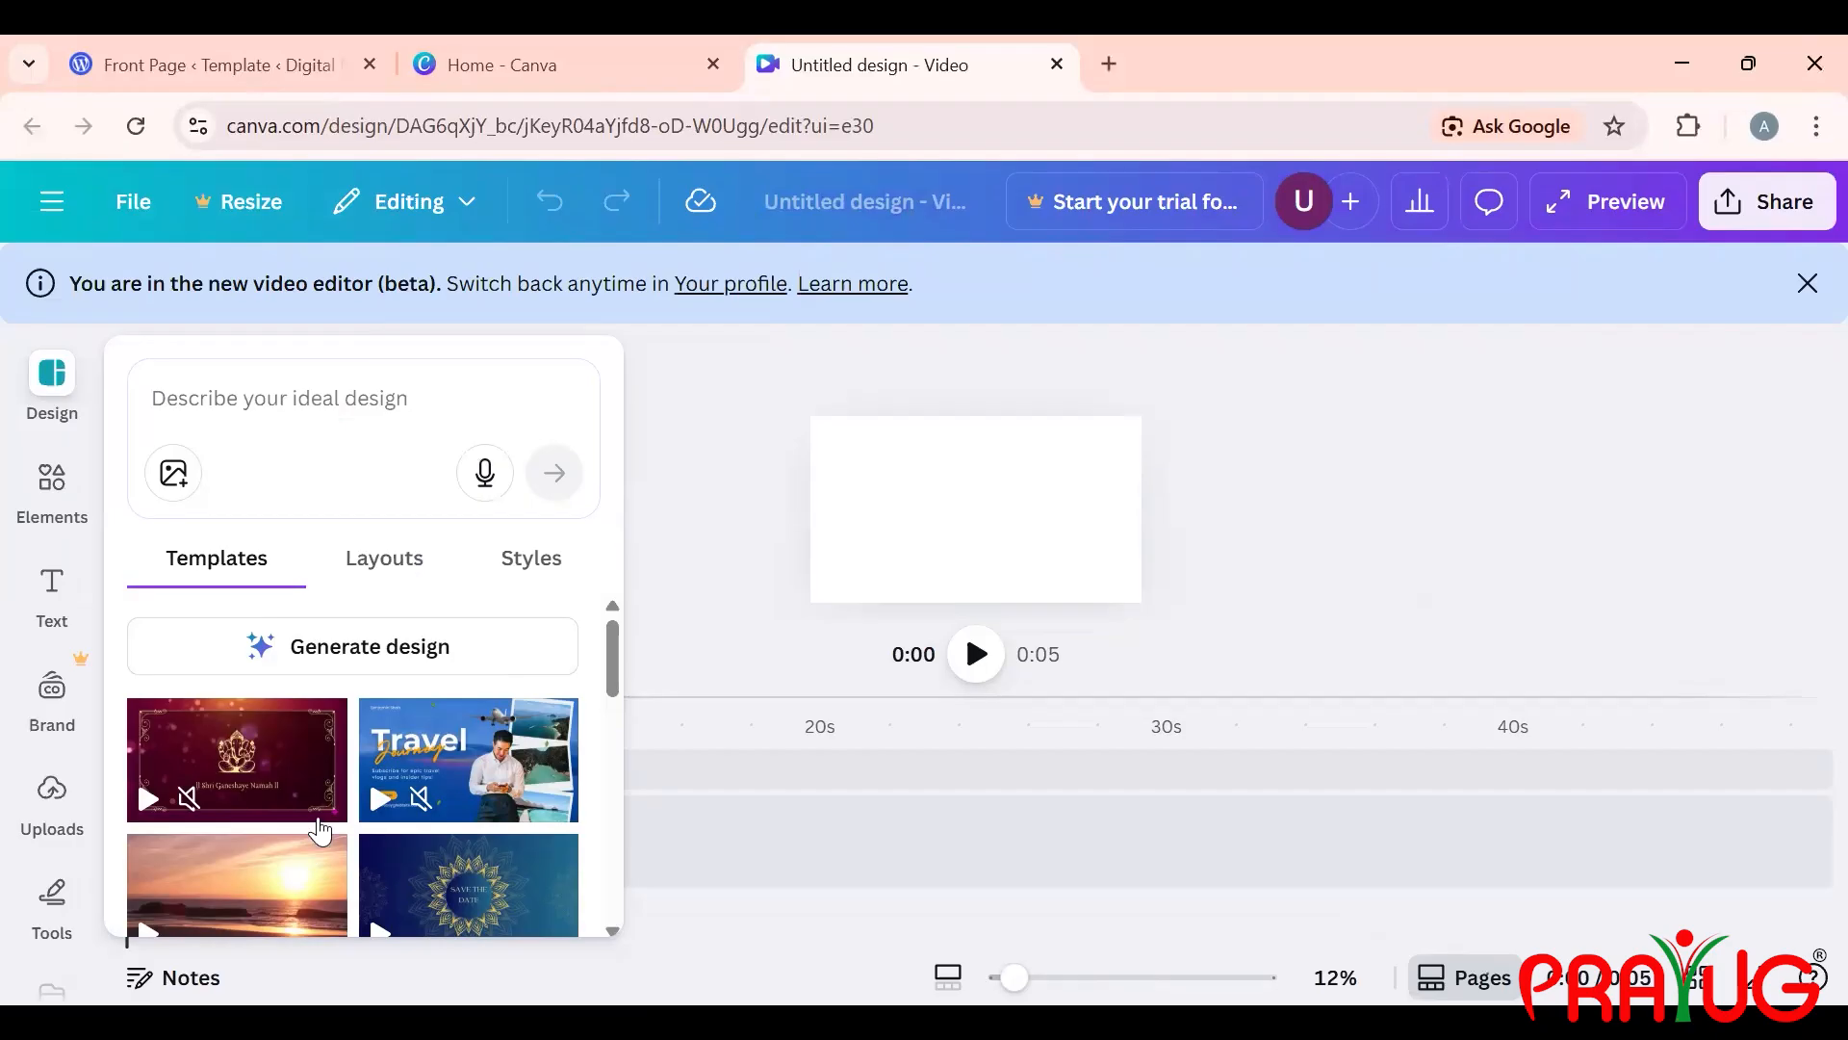
Step: Look through the video templates, layouts and styles, and apply the Waterfall template to the blank video
{"action": "scroll", "coordinate": [320, 830], "scroll_direction": "down", "scroll_amount": 10}
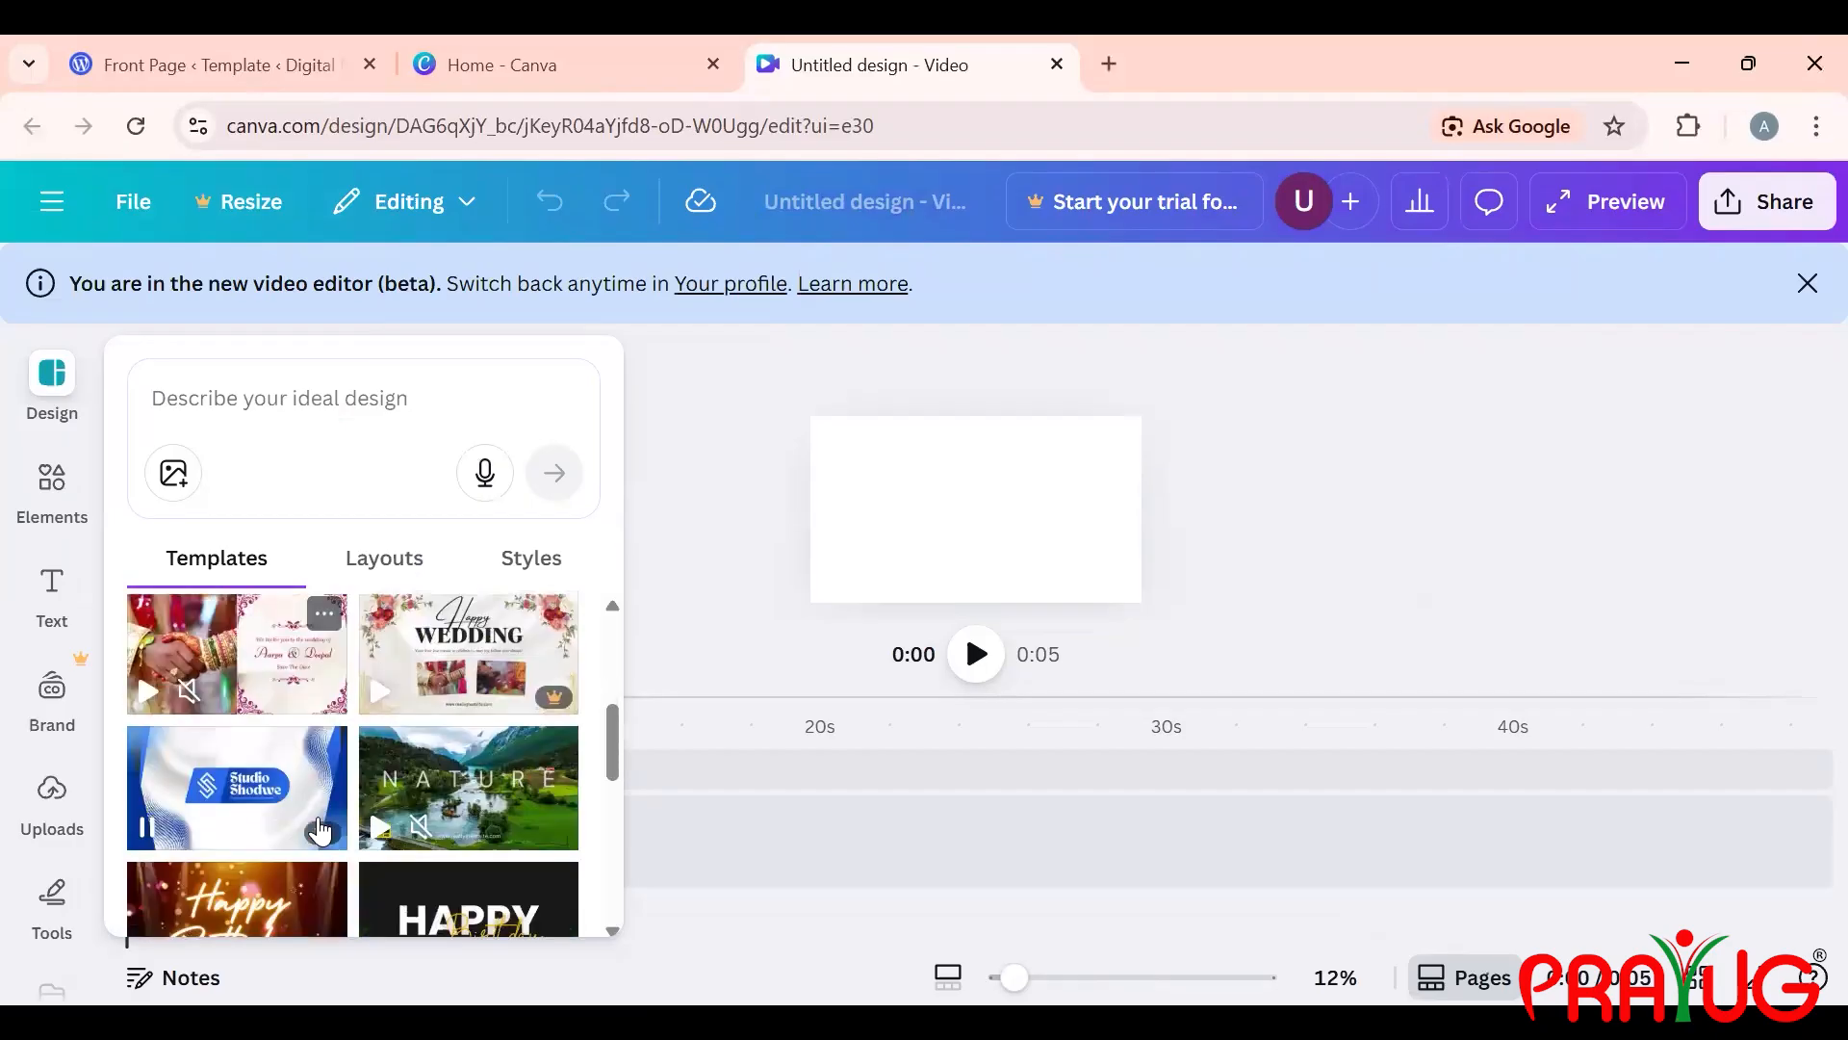
{"action": "scroll", "coordinate": [321, 830], "scroll_direction": "down", "scroll_amount": 5}
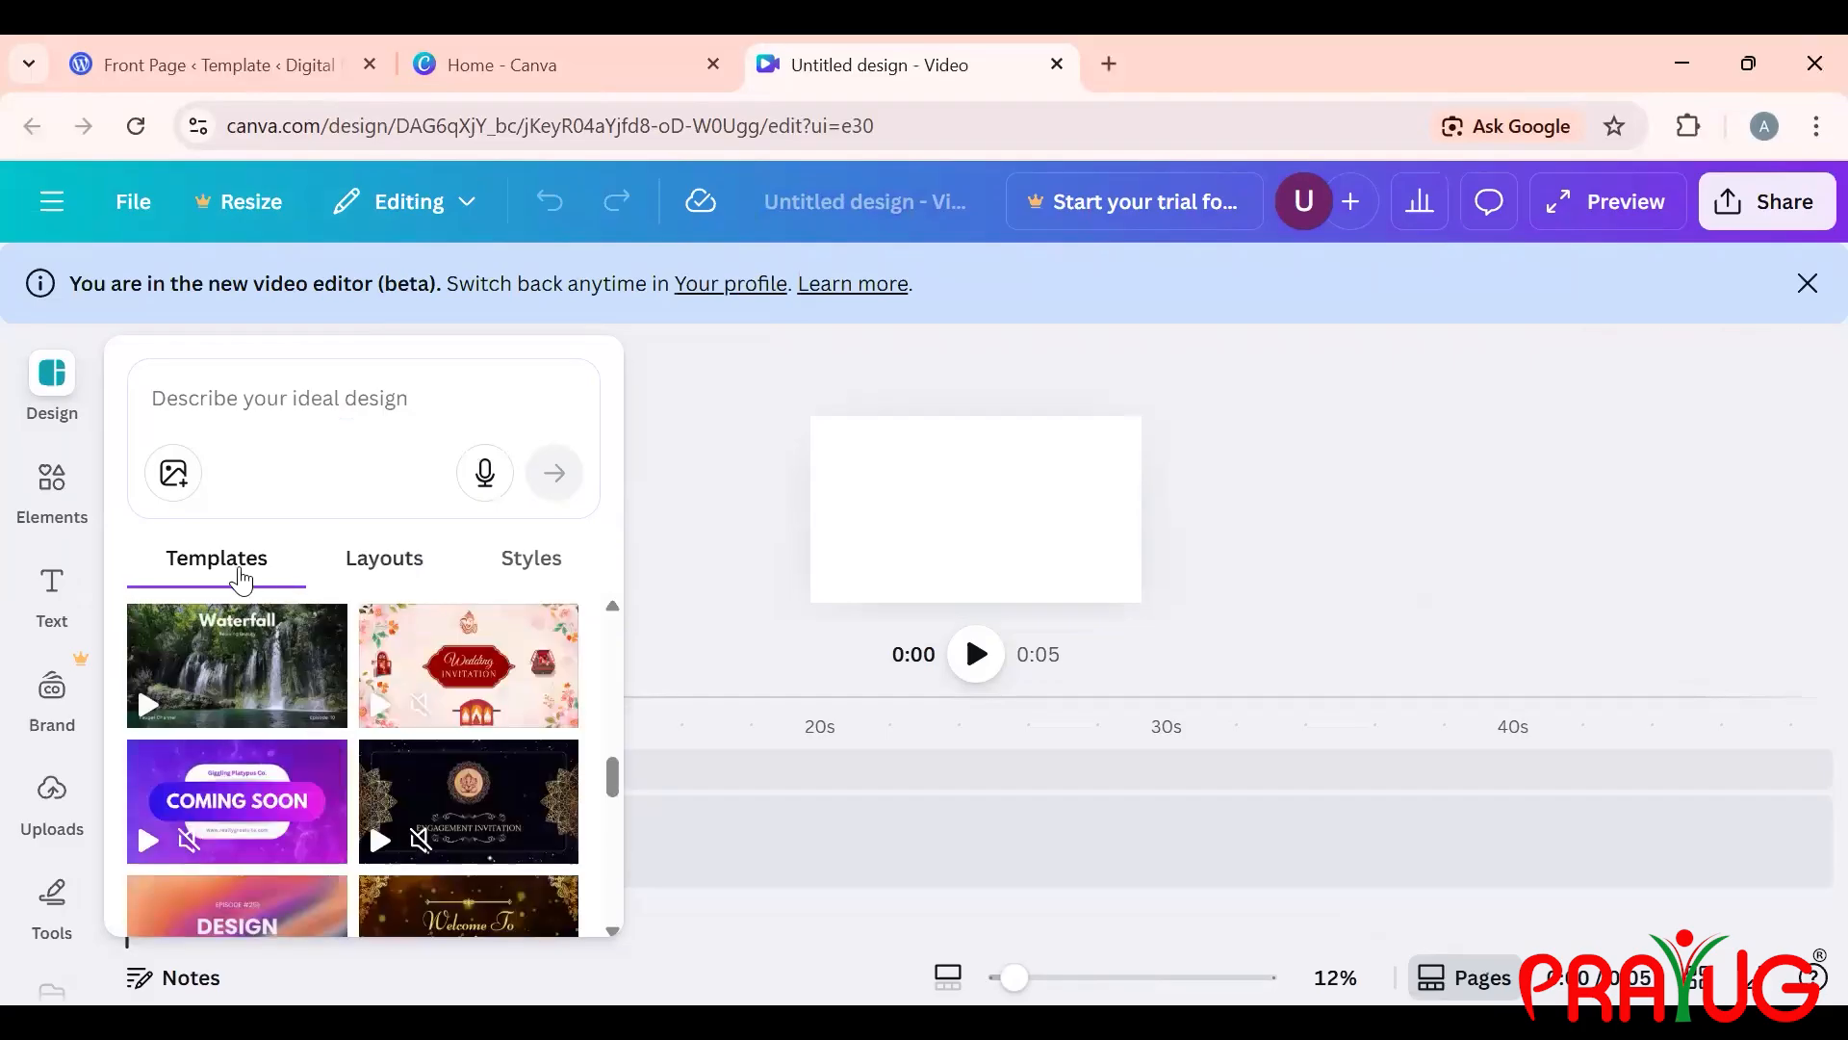
{"action": "left_click", "coordinate": [361, 556]}
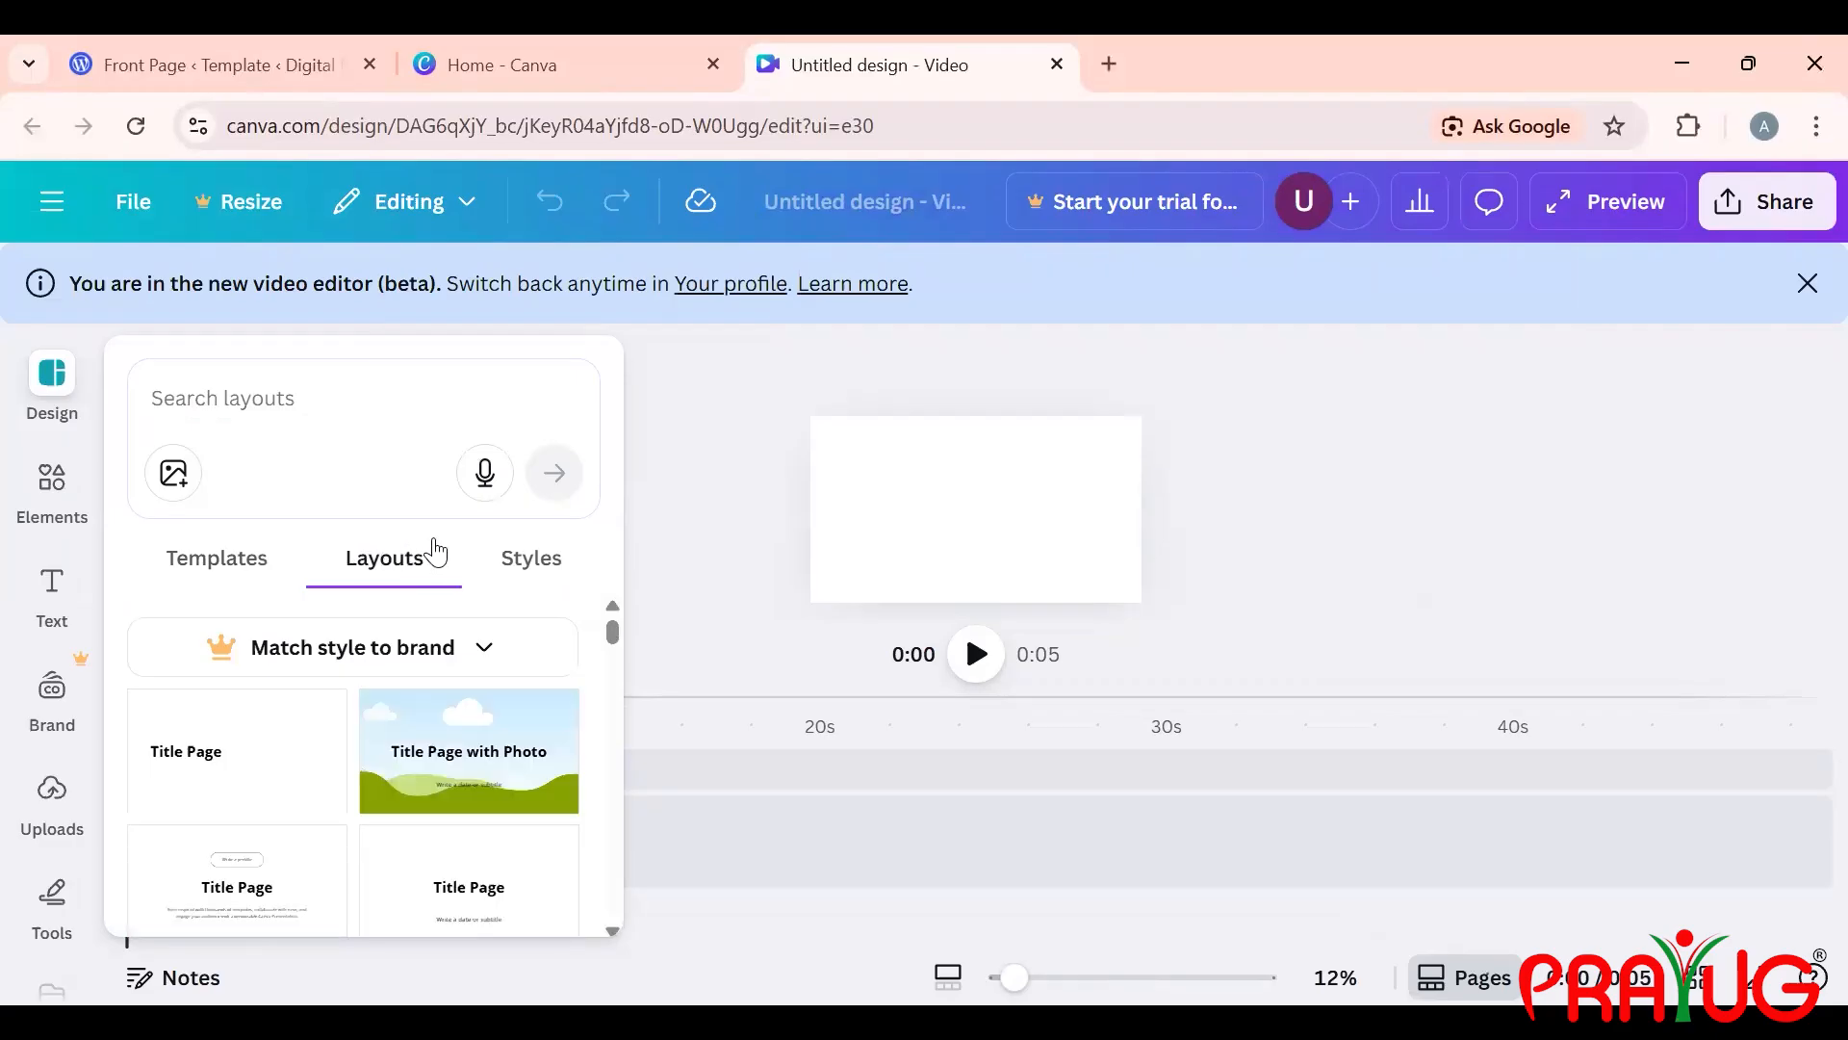
{"action": "left_click", "coordinate": [507, 565]}
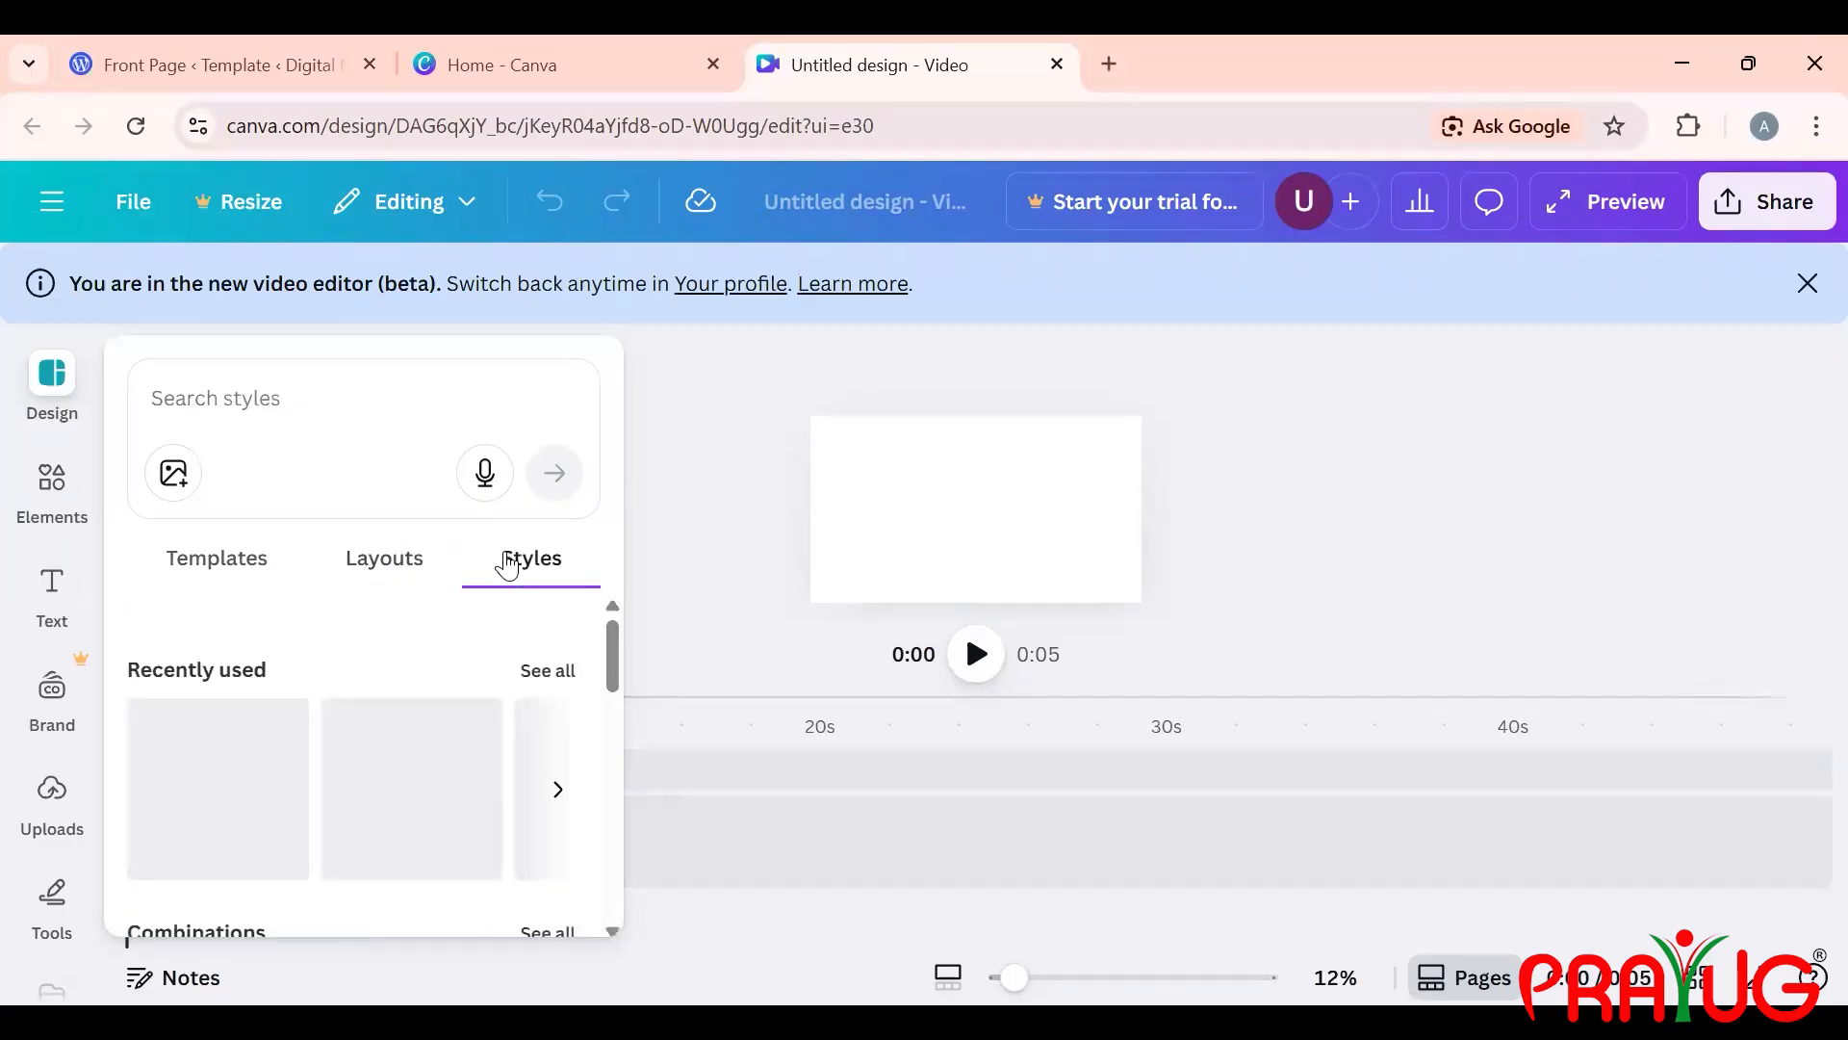
{"action": "left_click", "coordinate": [274, 567]}
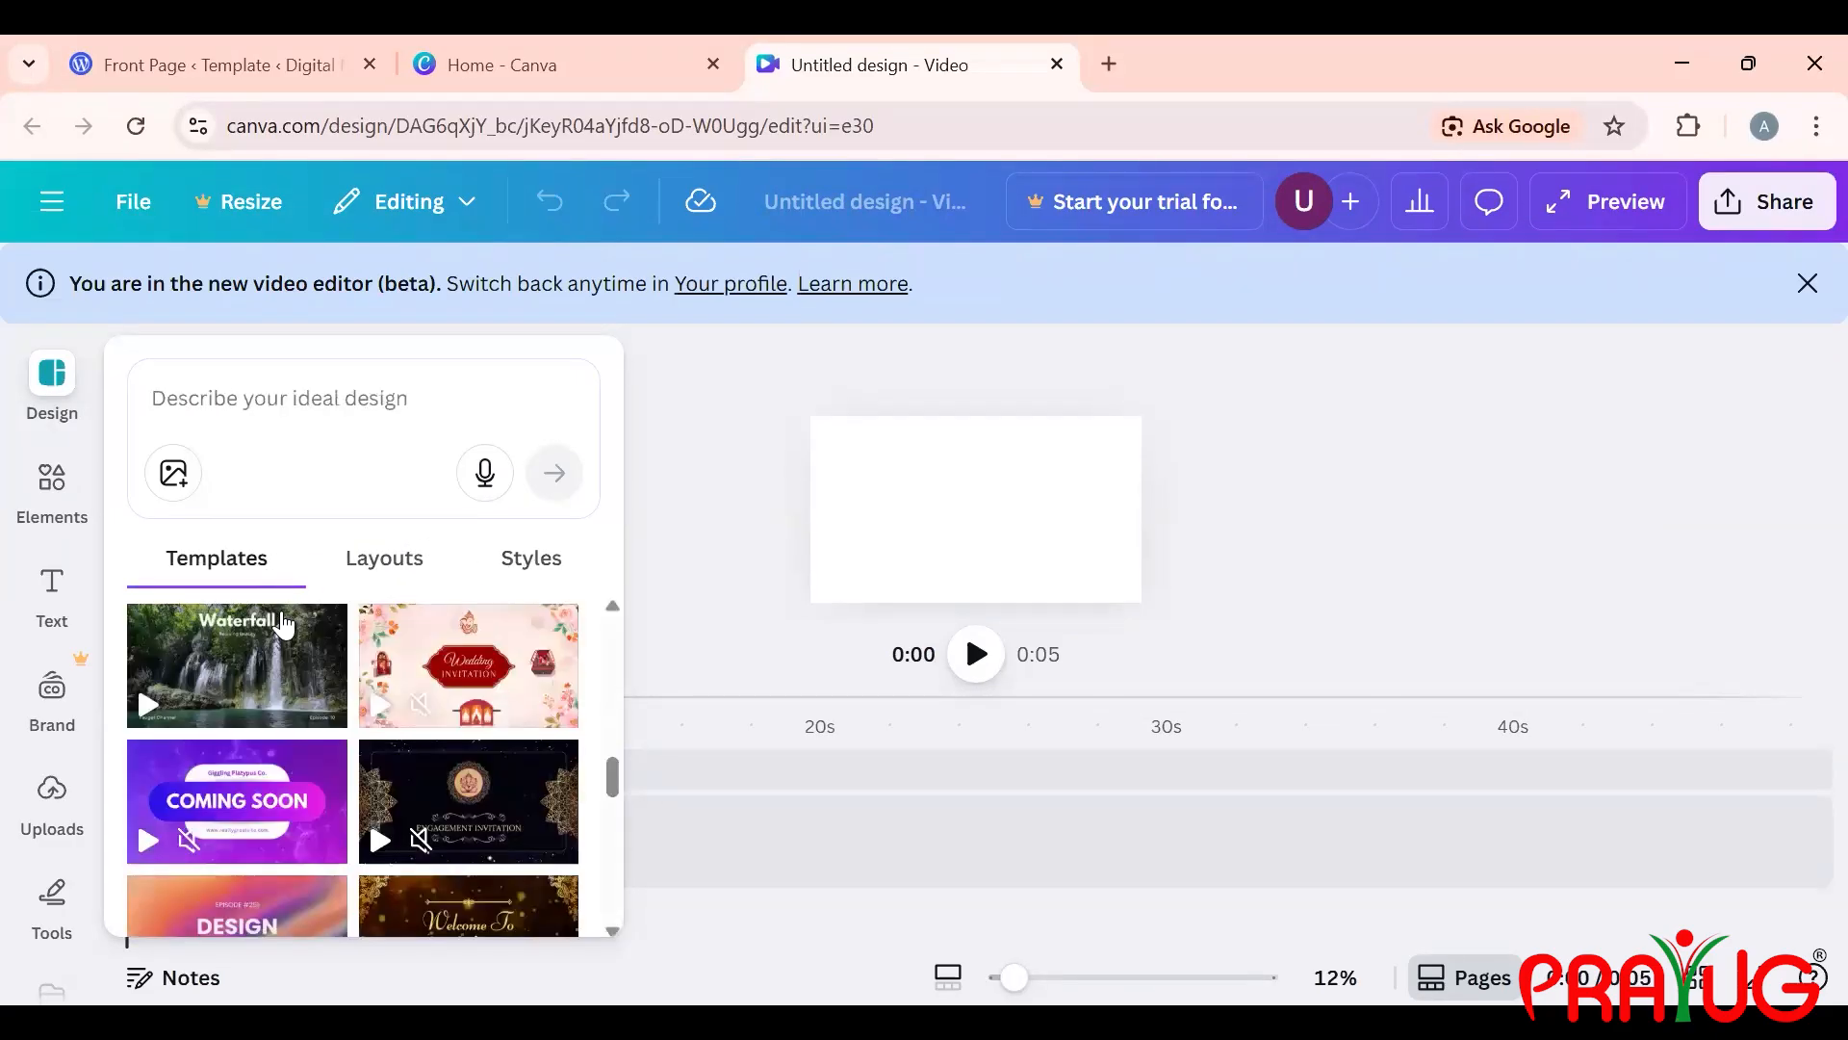
{"action": "left_click", "coordinate": [289, 630]}
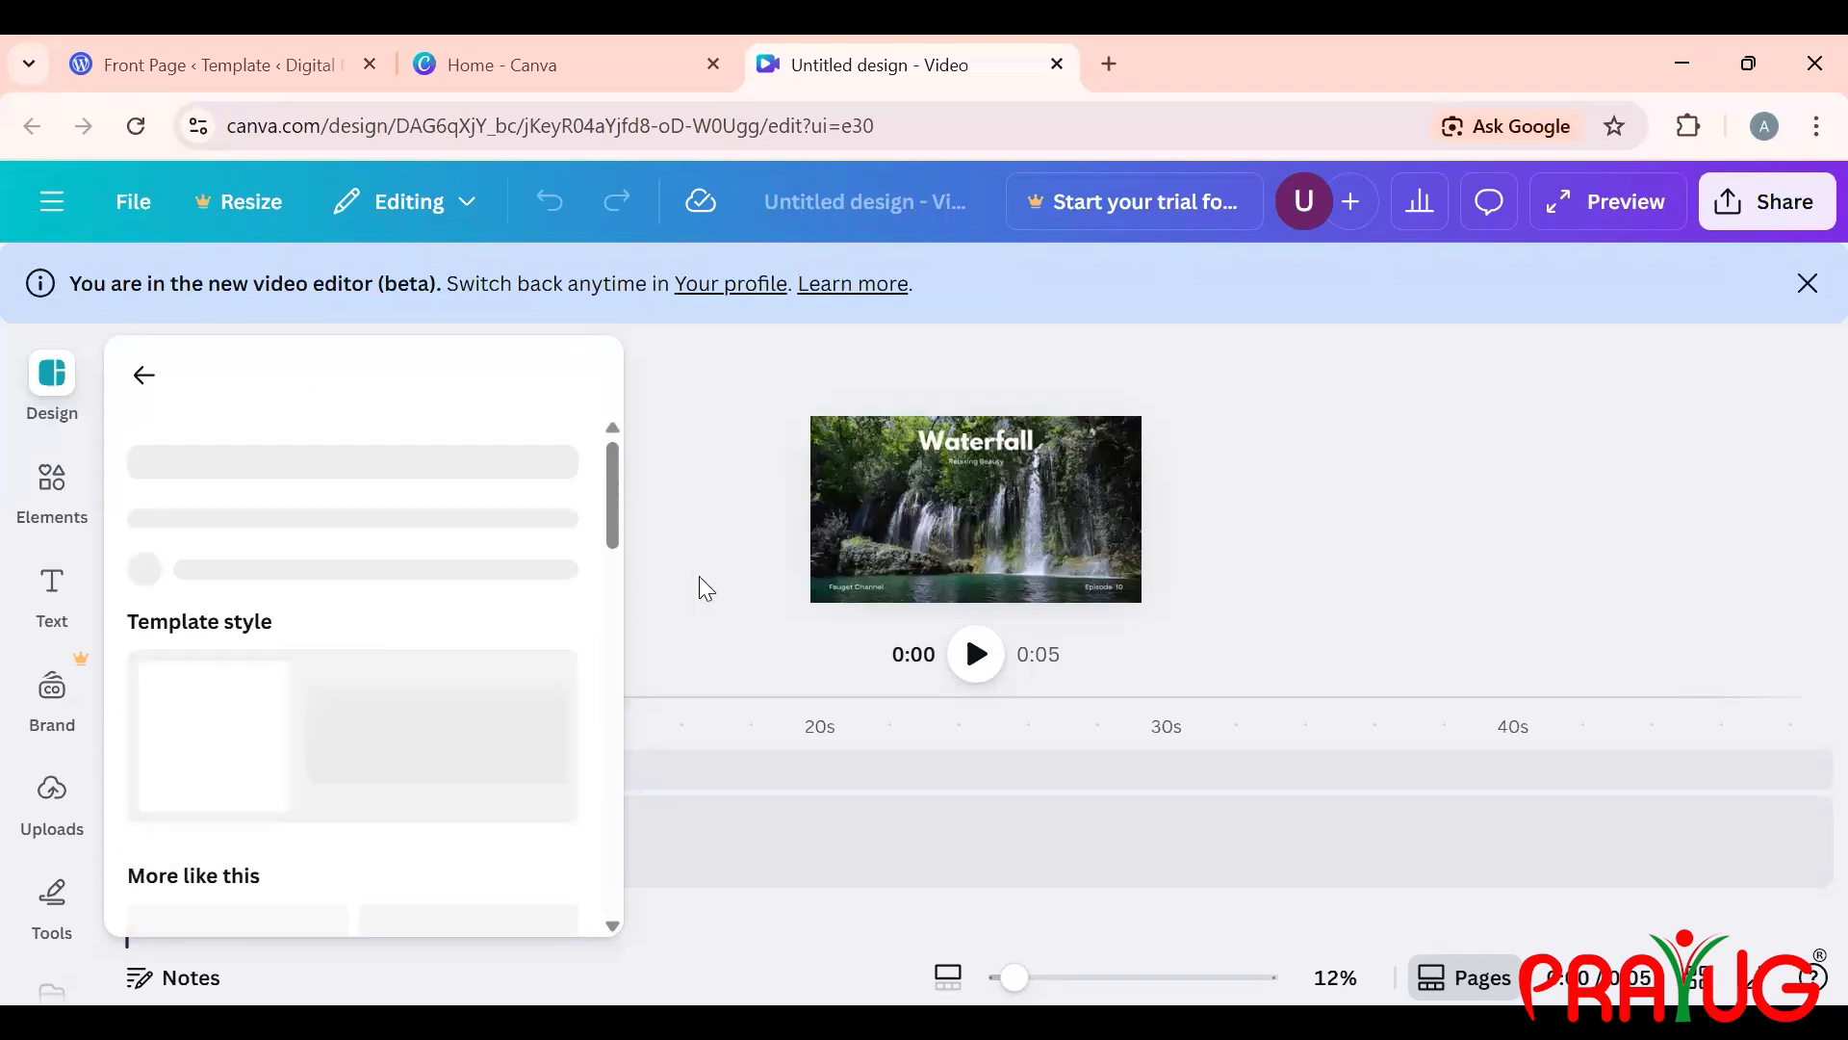
Step: Clear the Waterfall title text and close this video design
{"action": "left_click", "coordinate": [988, 528]}
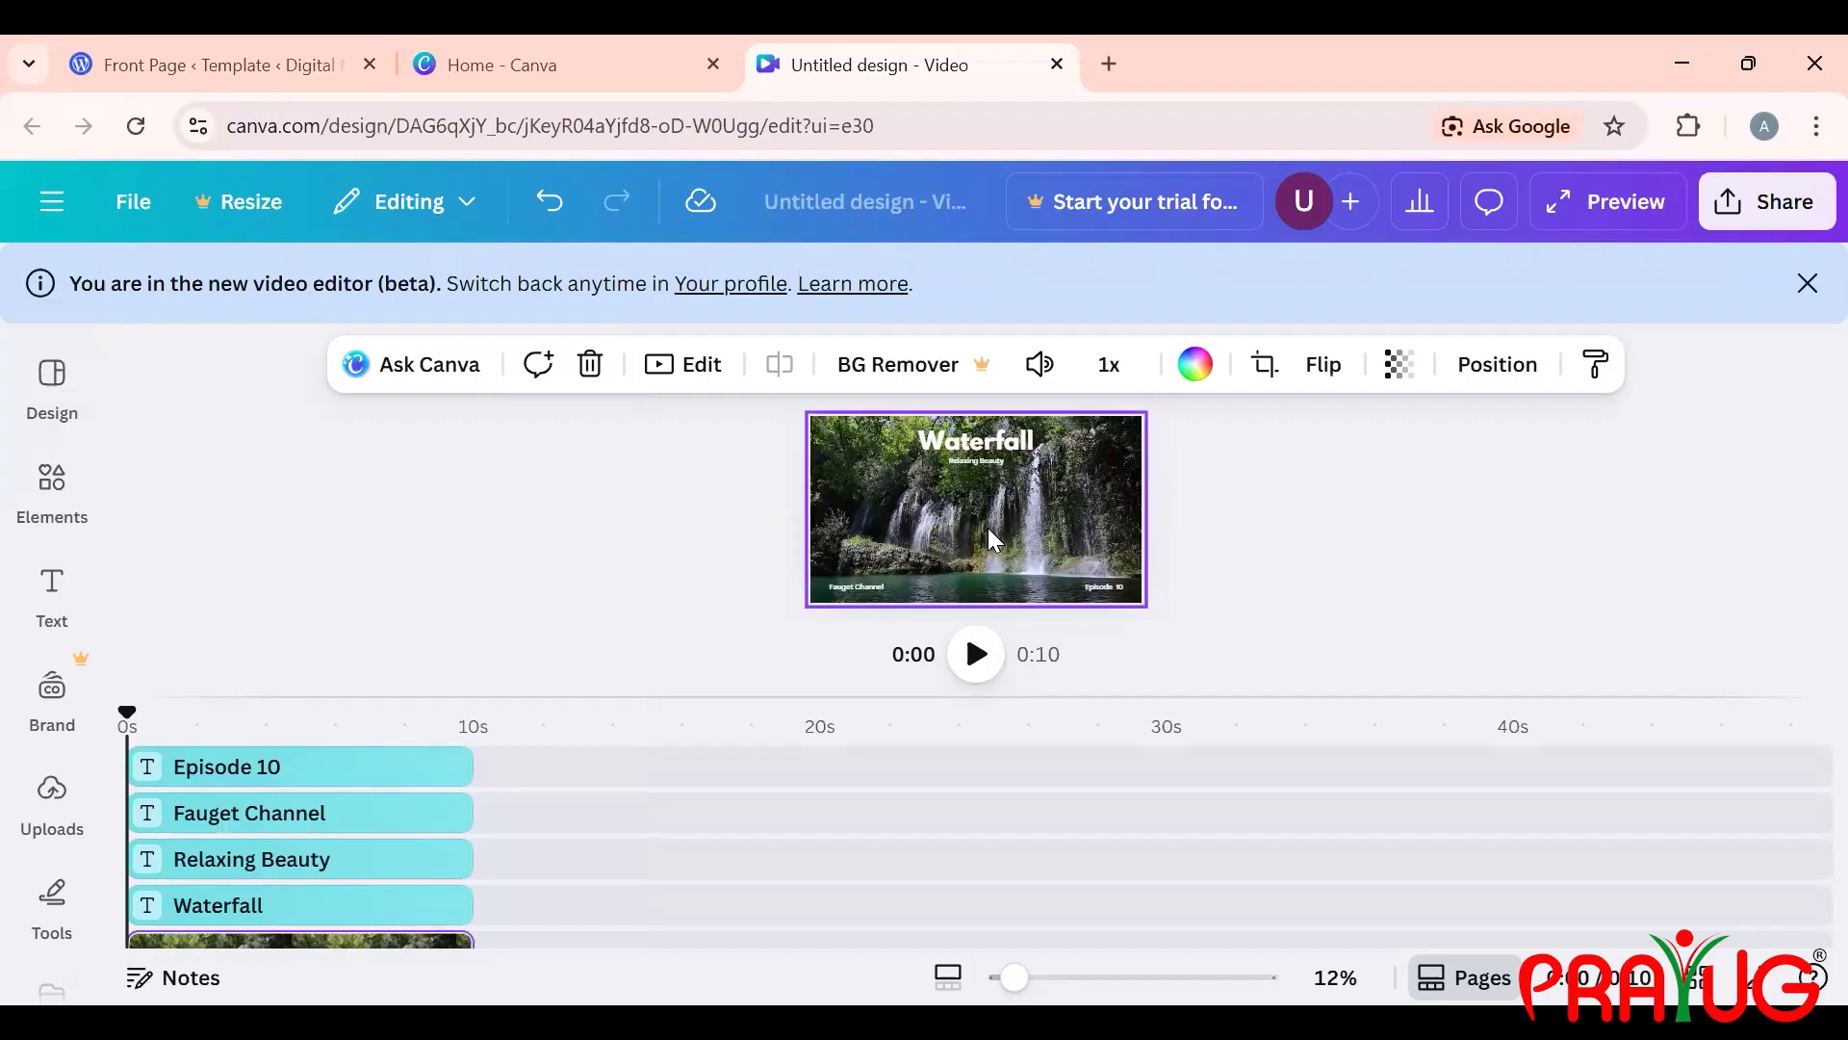
{"action": "left_click", "coordinate": [995, 449]}
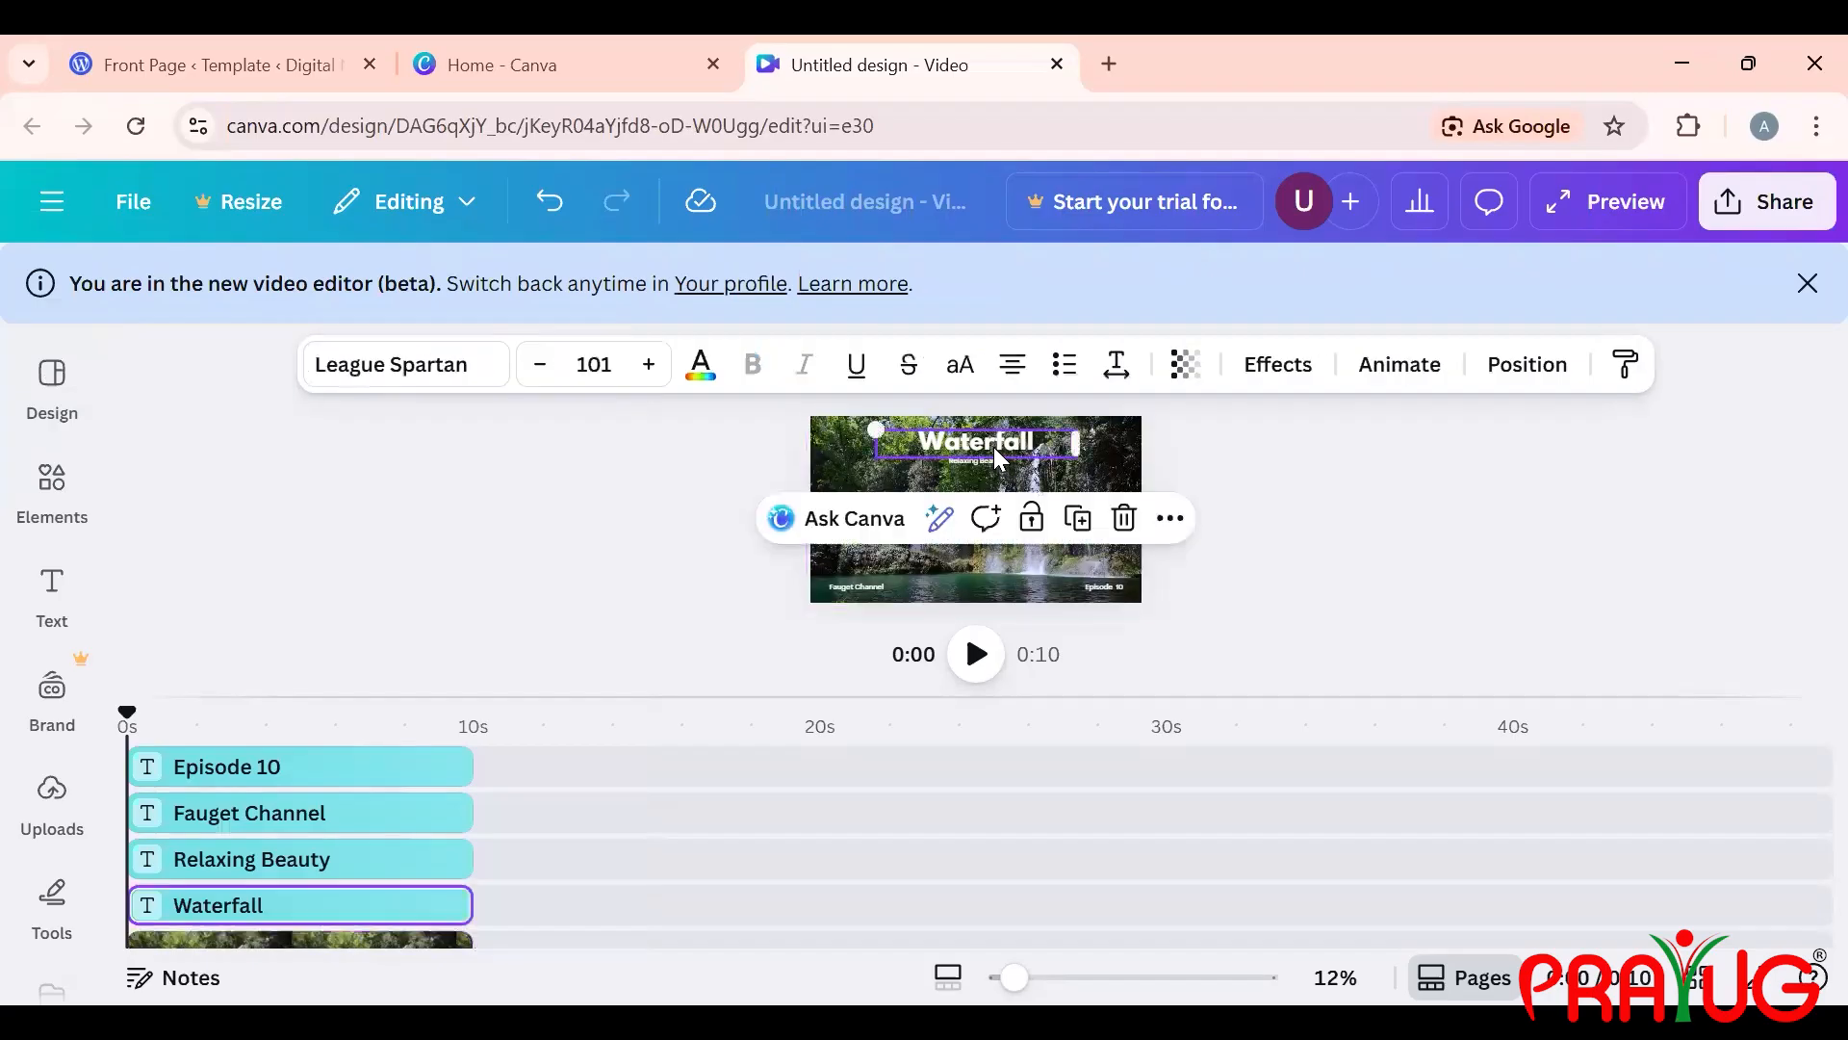
{"action": "double_click", "coordinate": [1045, 438]}
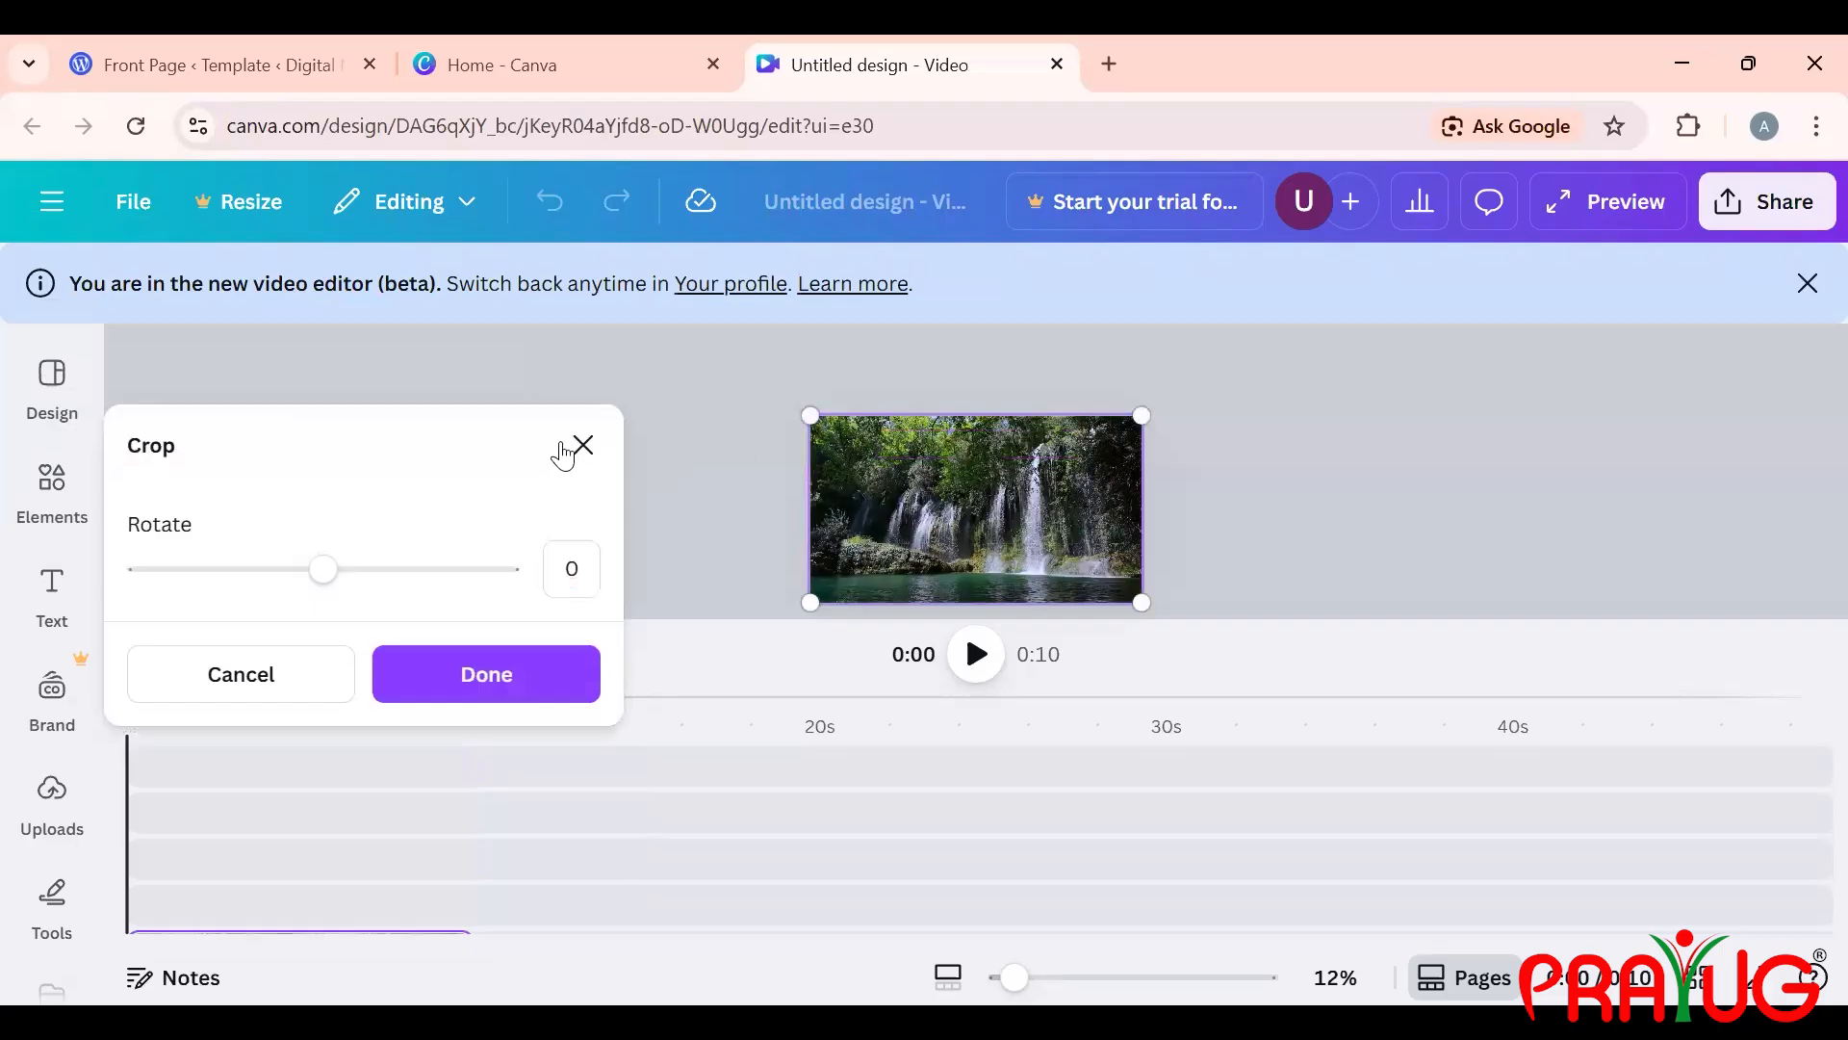
{"action": "left_click", "coordinate": [580, 445]}
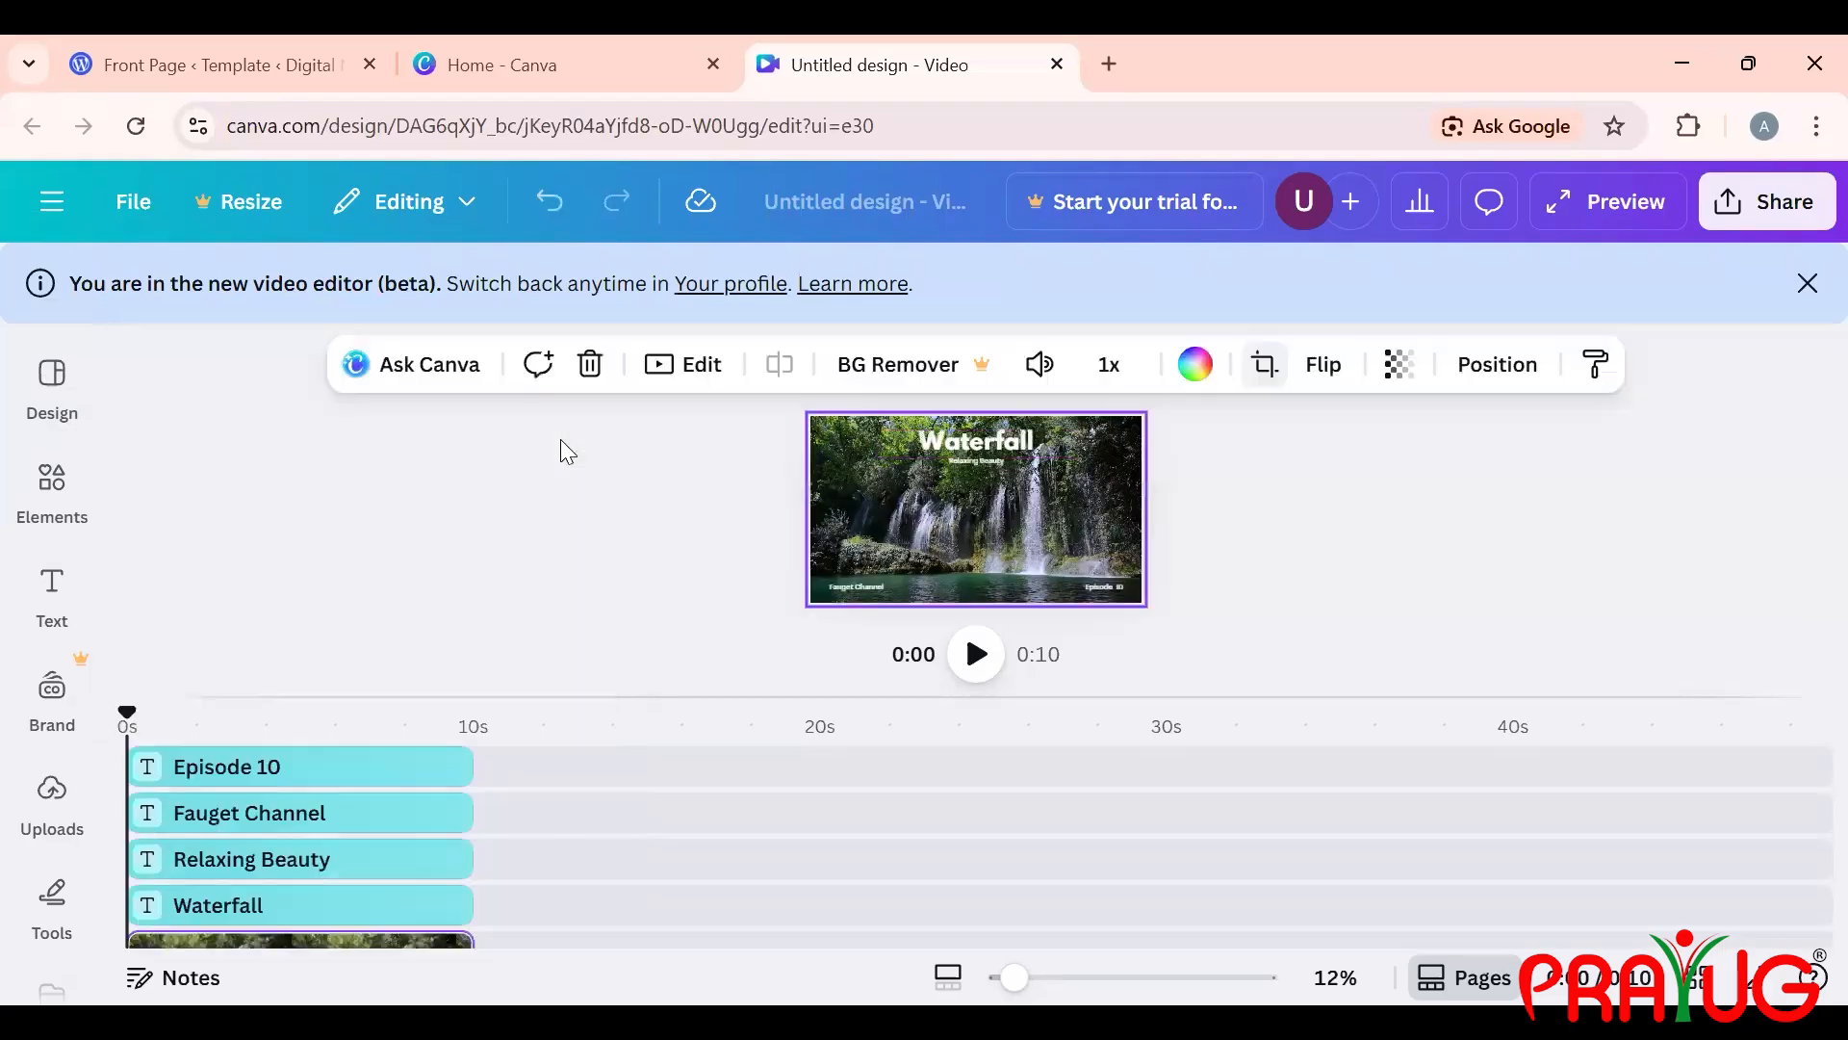
{"action": "left_click", "coordinate": [1011, 442]}
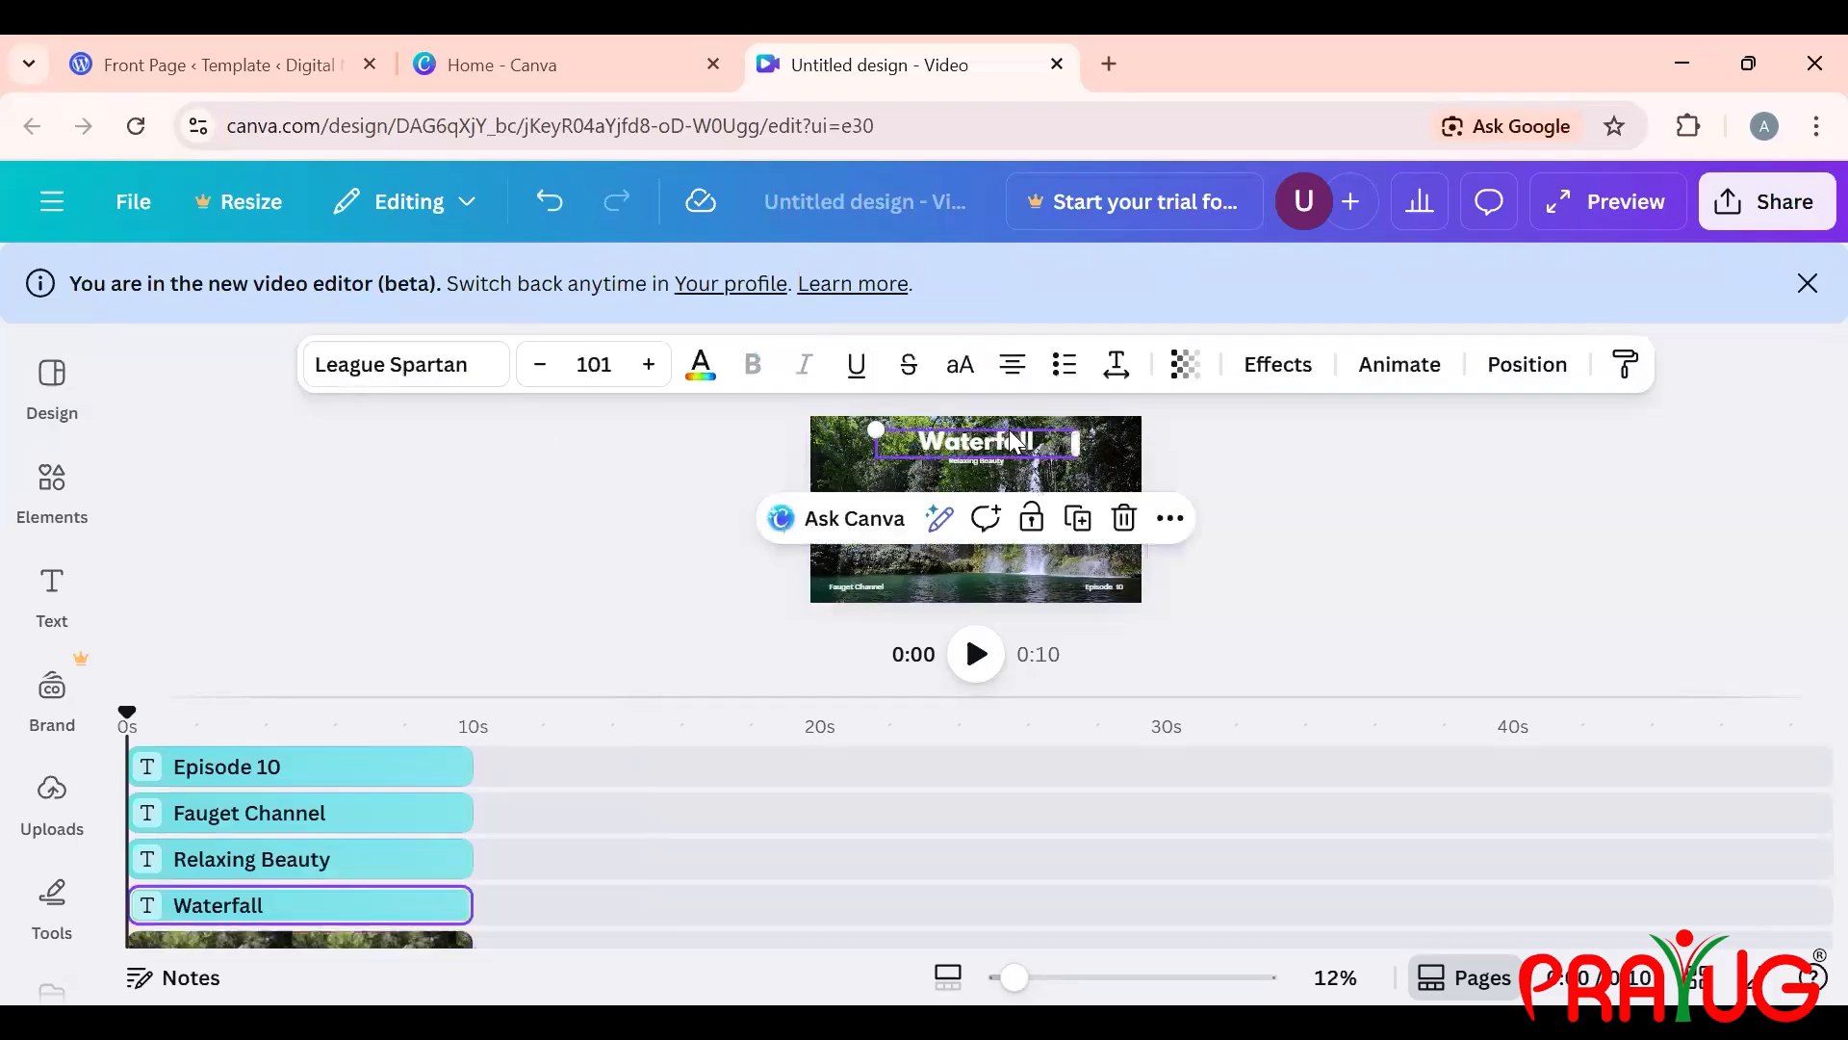
{"action": "left_click", "coordinate": [1014, 441]}
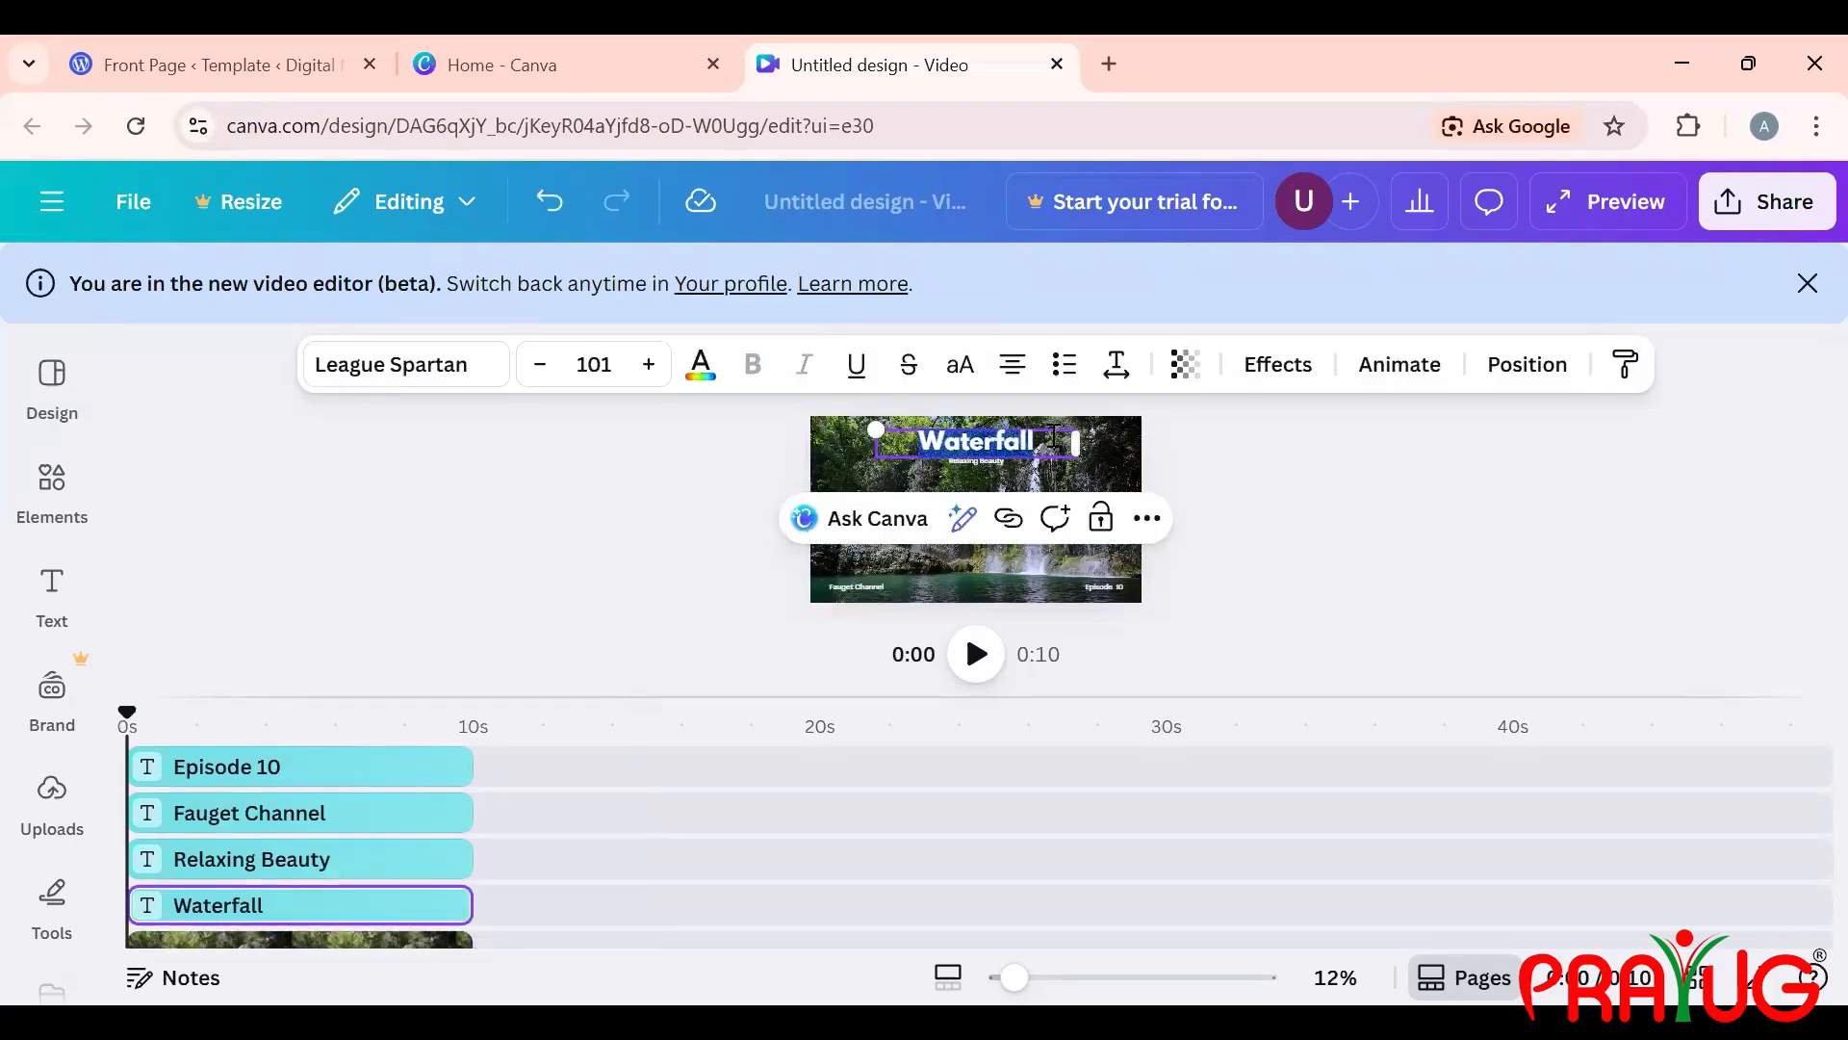
{"action": "key", "text": "BackSpace"}
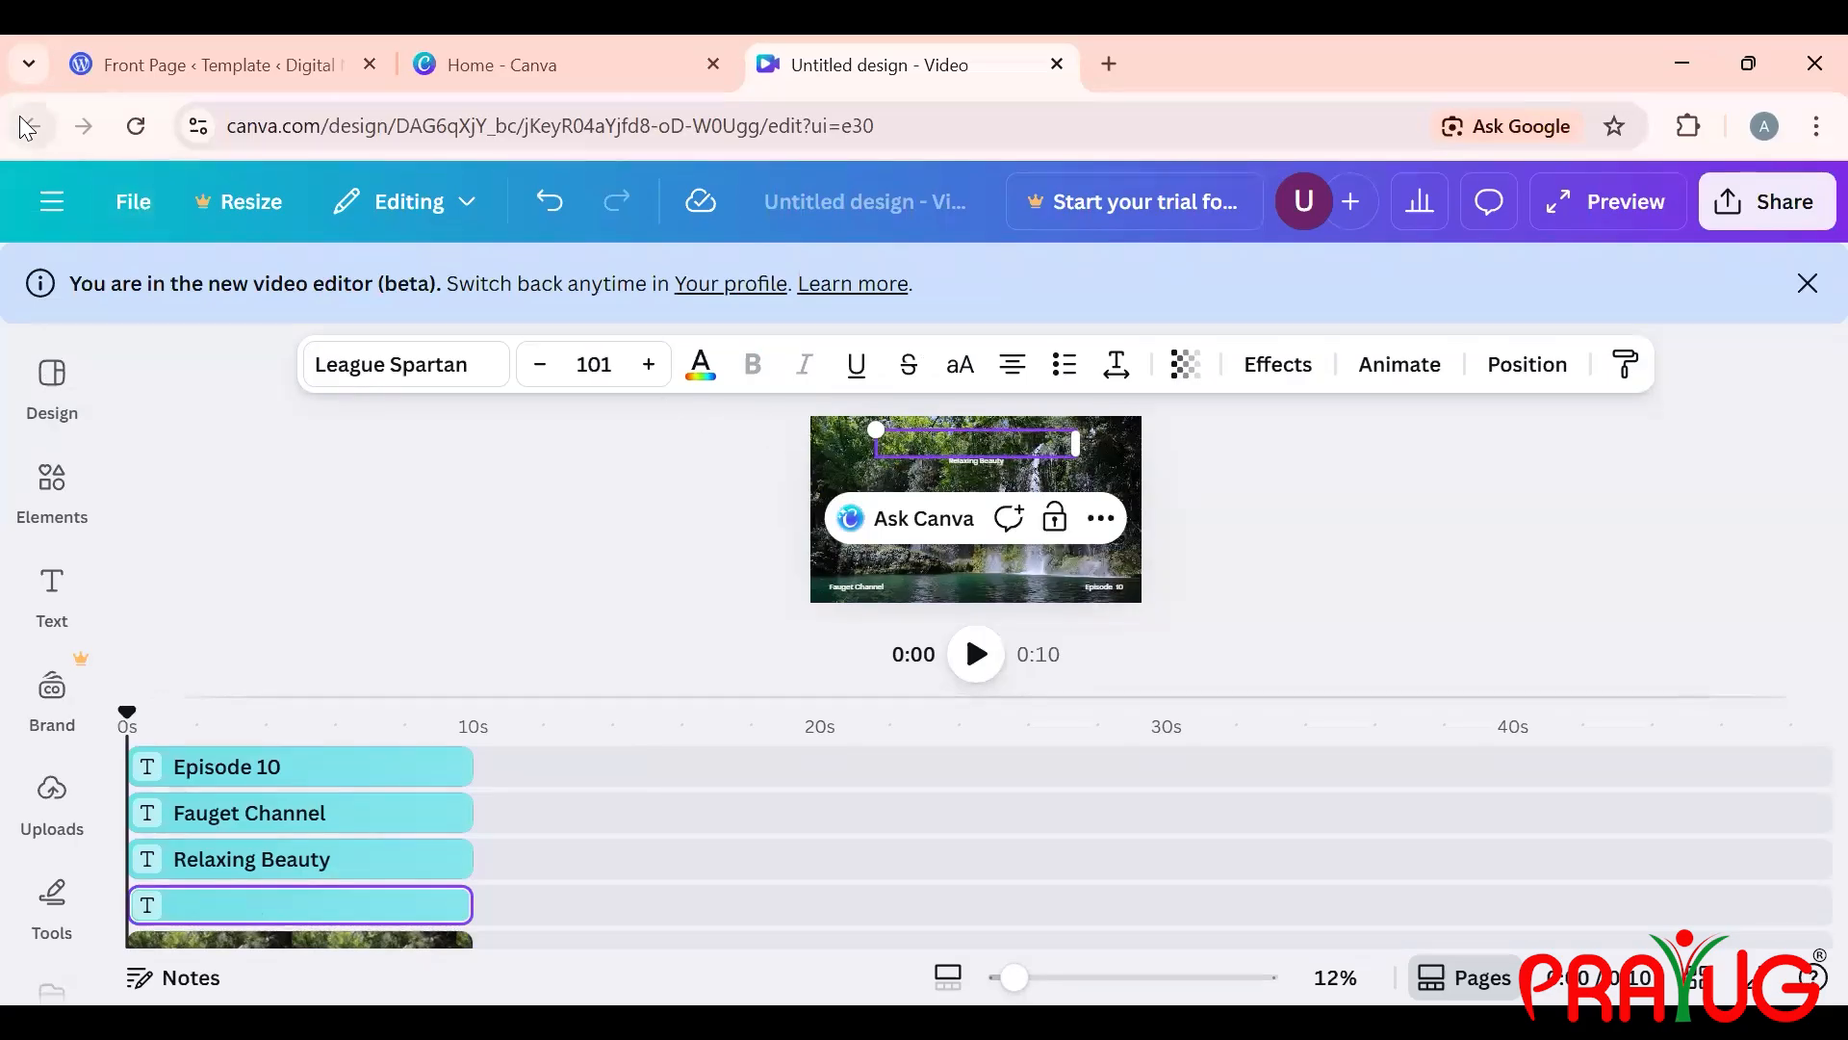
{"action": "left_click", "coordinate": [1057, 64]}
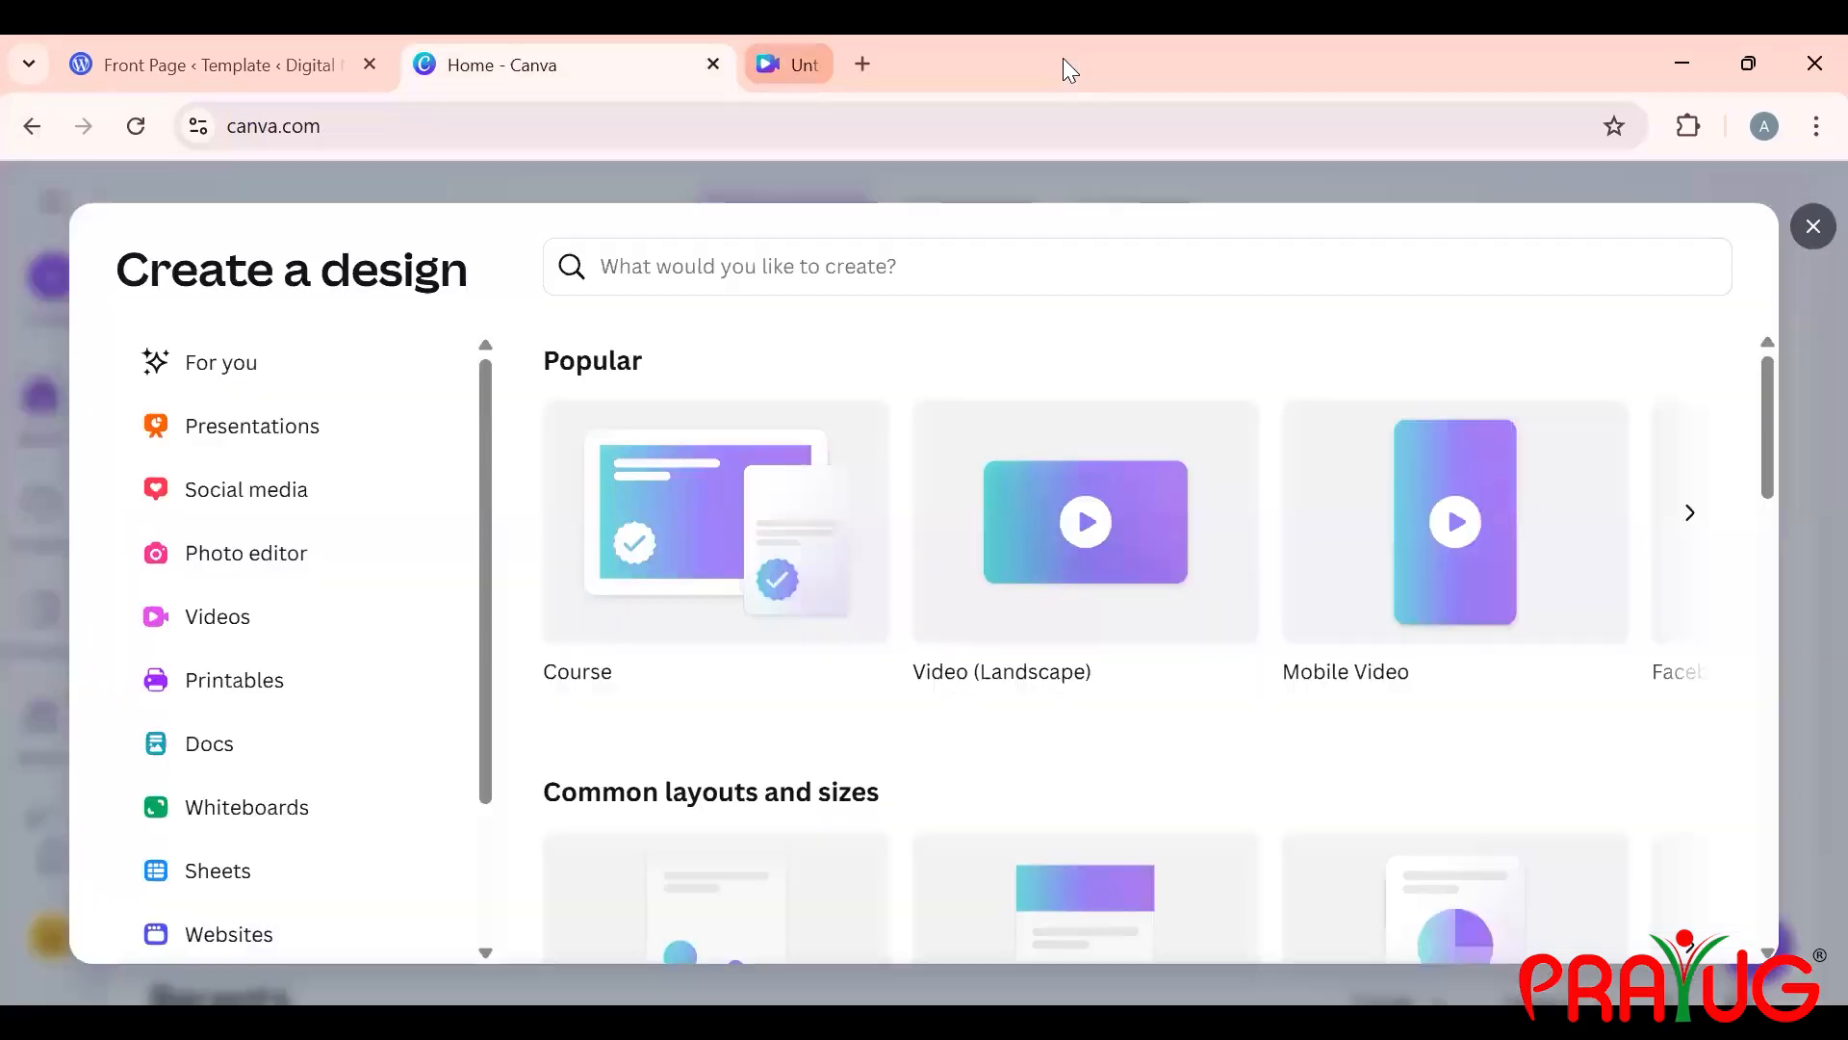
Step: Create another landscape video design from the popular formats and browse its templates
{"action": "left_click", "coordinate": [1160, 568]}
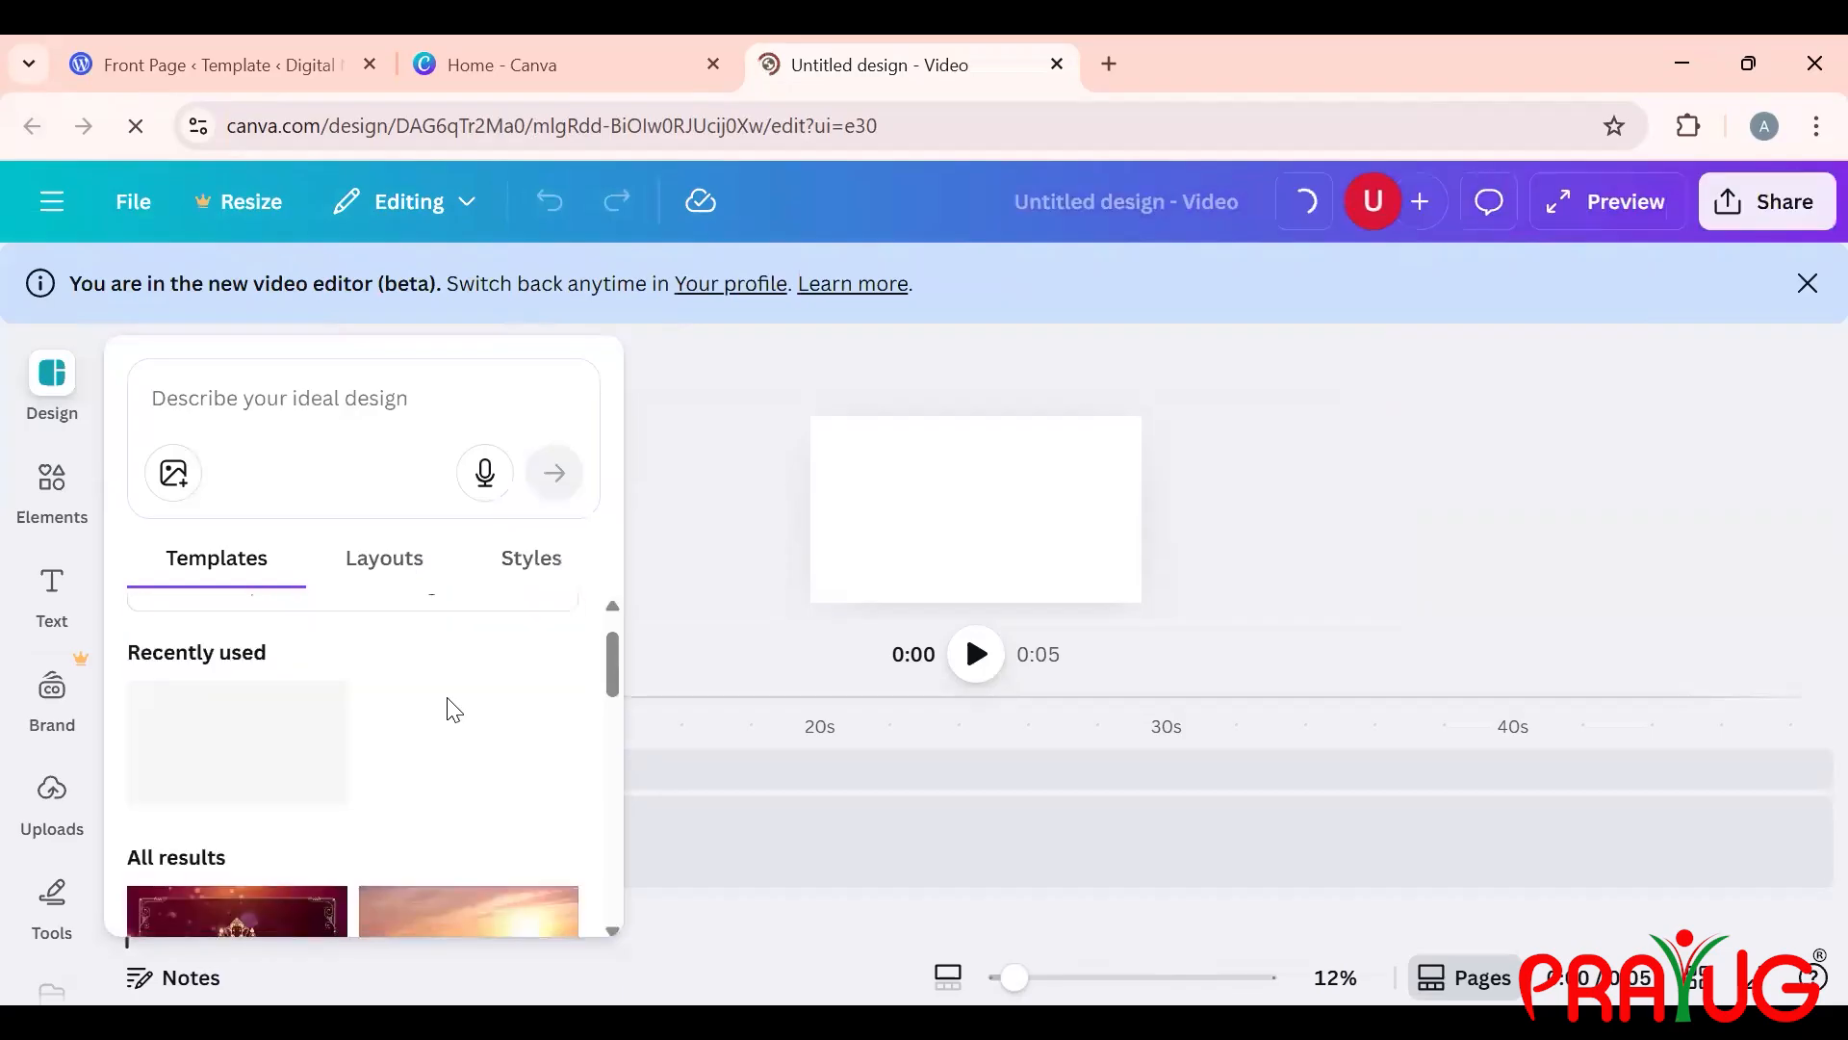
{"action": "scroll", "coordinate": [452, 710], "scroll_direction": "down", "scroll_amount": 5}
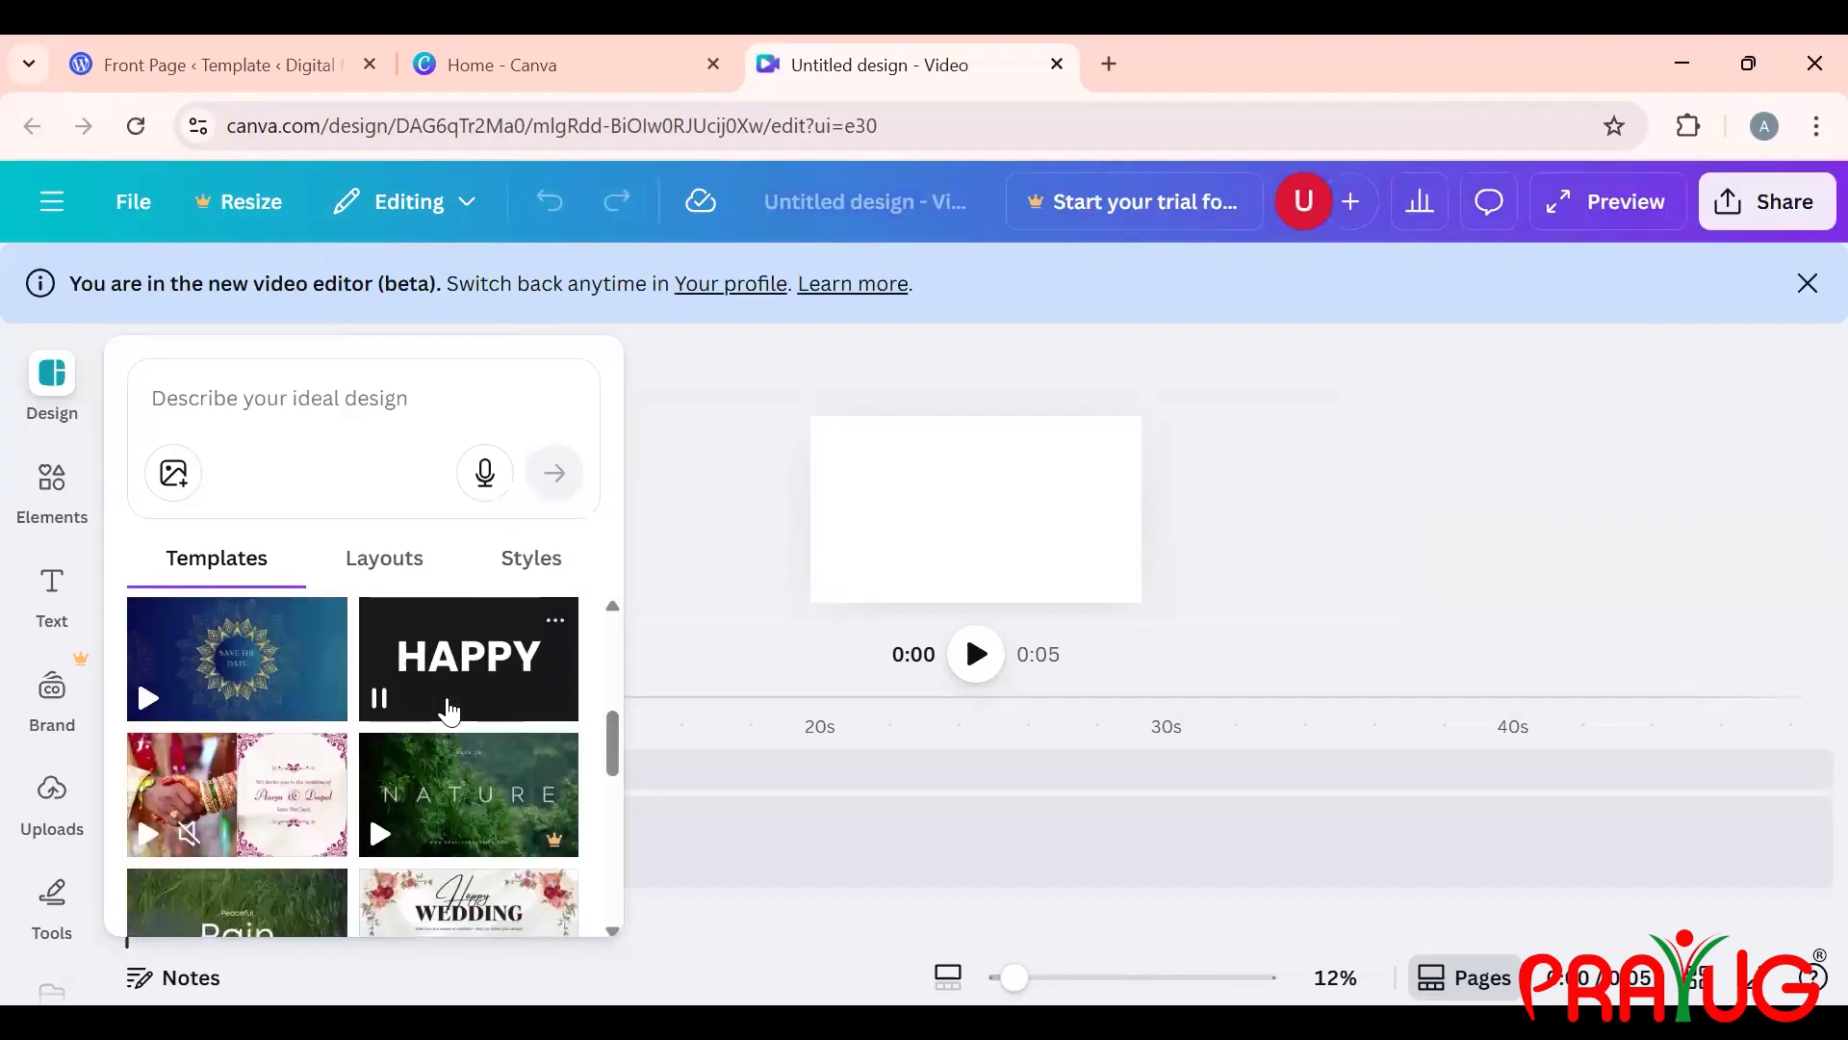
{"action": "scroll", "coordinate": [449, 710], "scroll_direction": "down", "scroll_amount": 4}
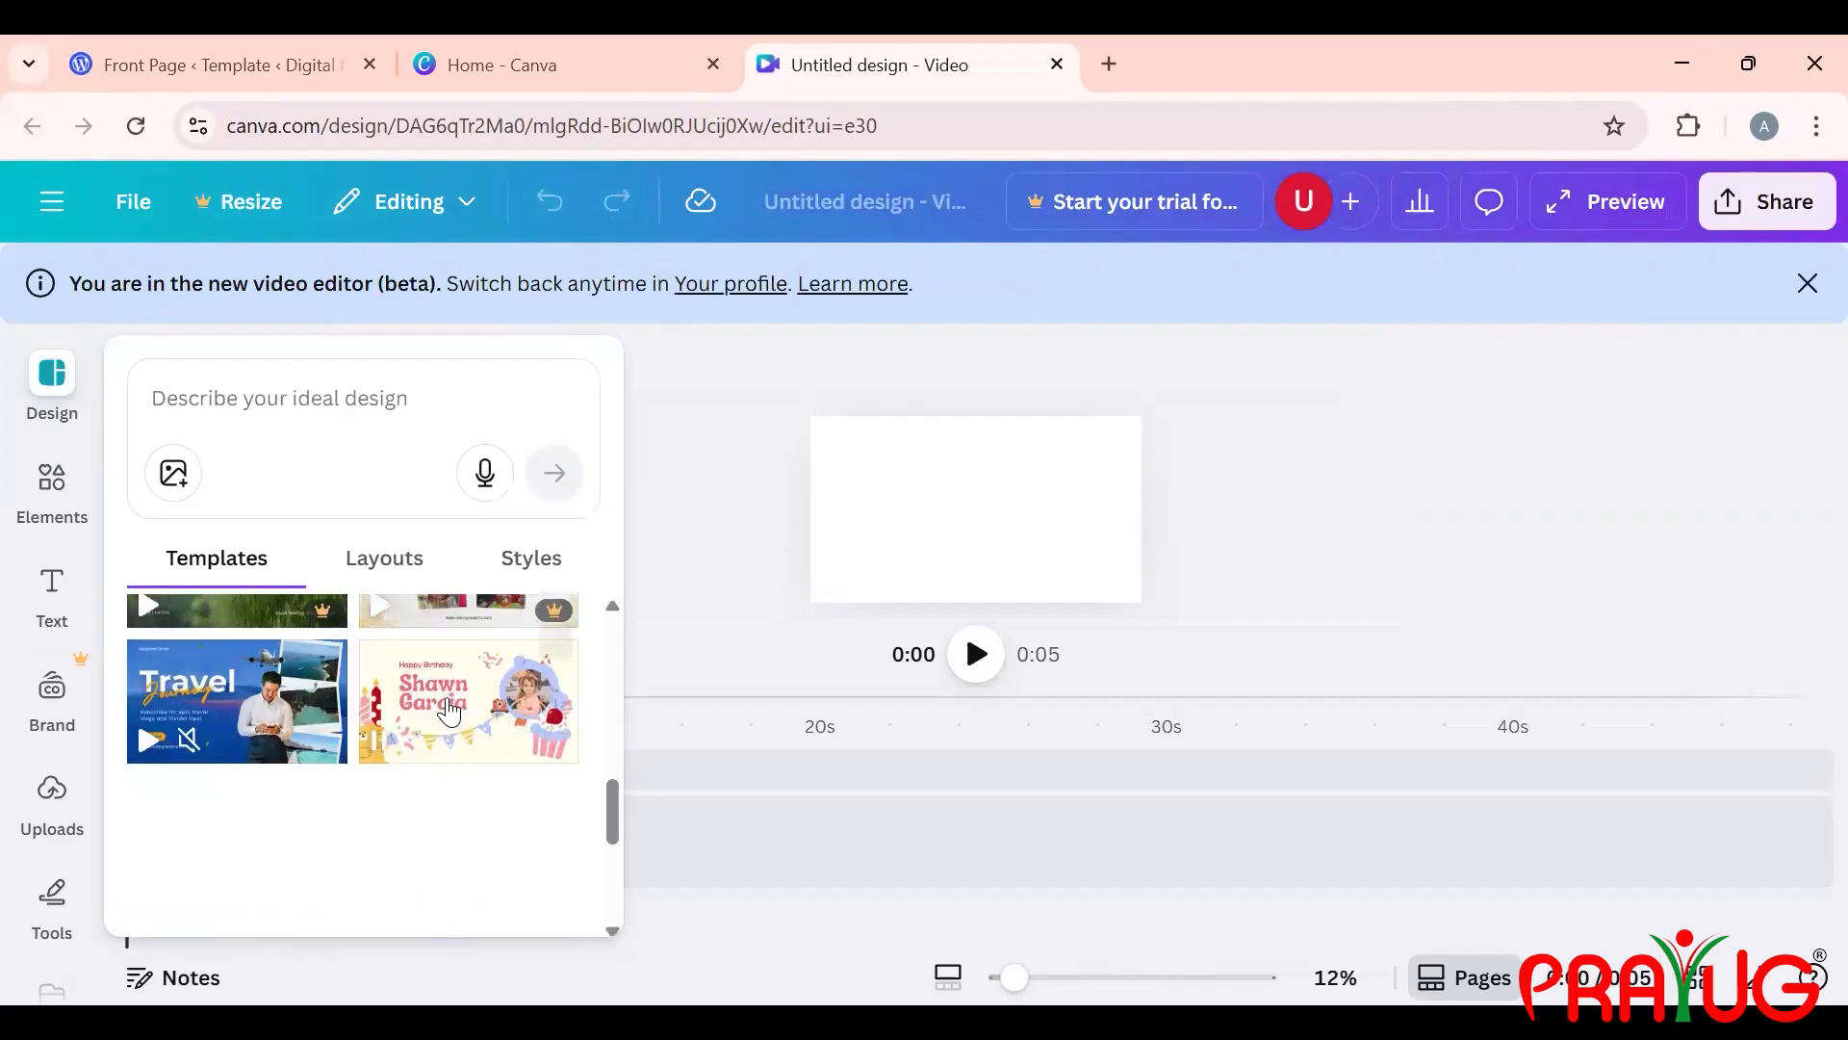
{"action": "scroll", "coordinate": [449, 709], "scroll_direction": "down", "scroll_amount": 1}
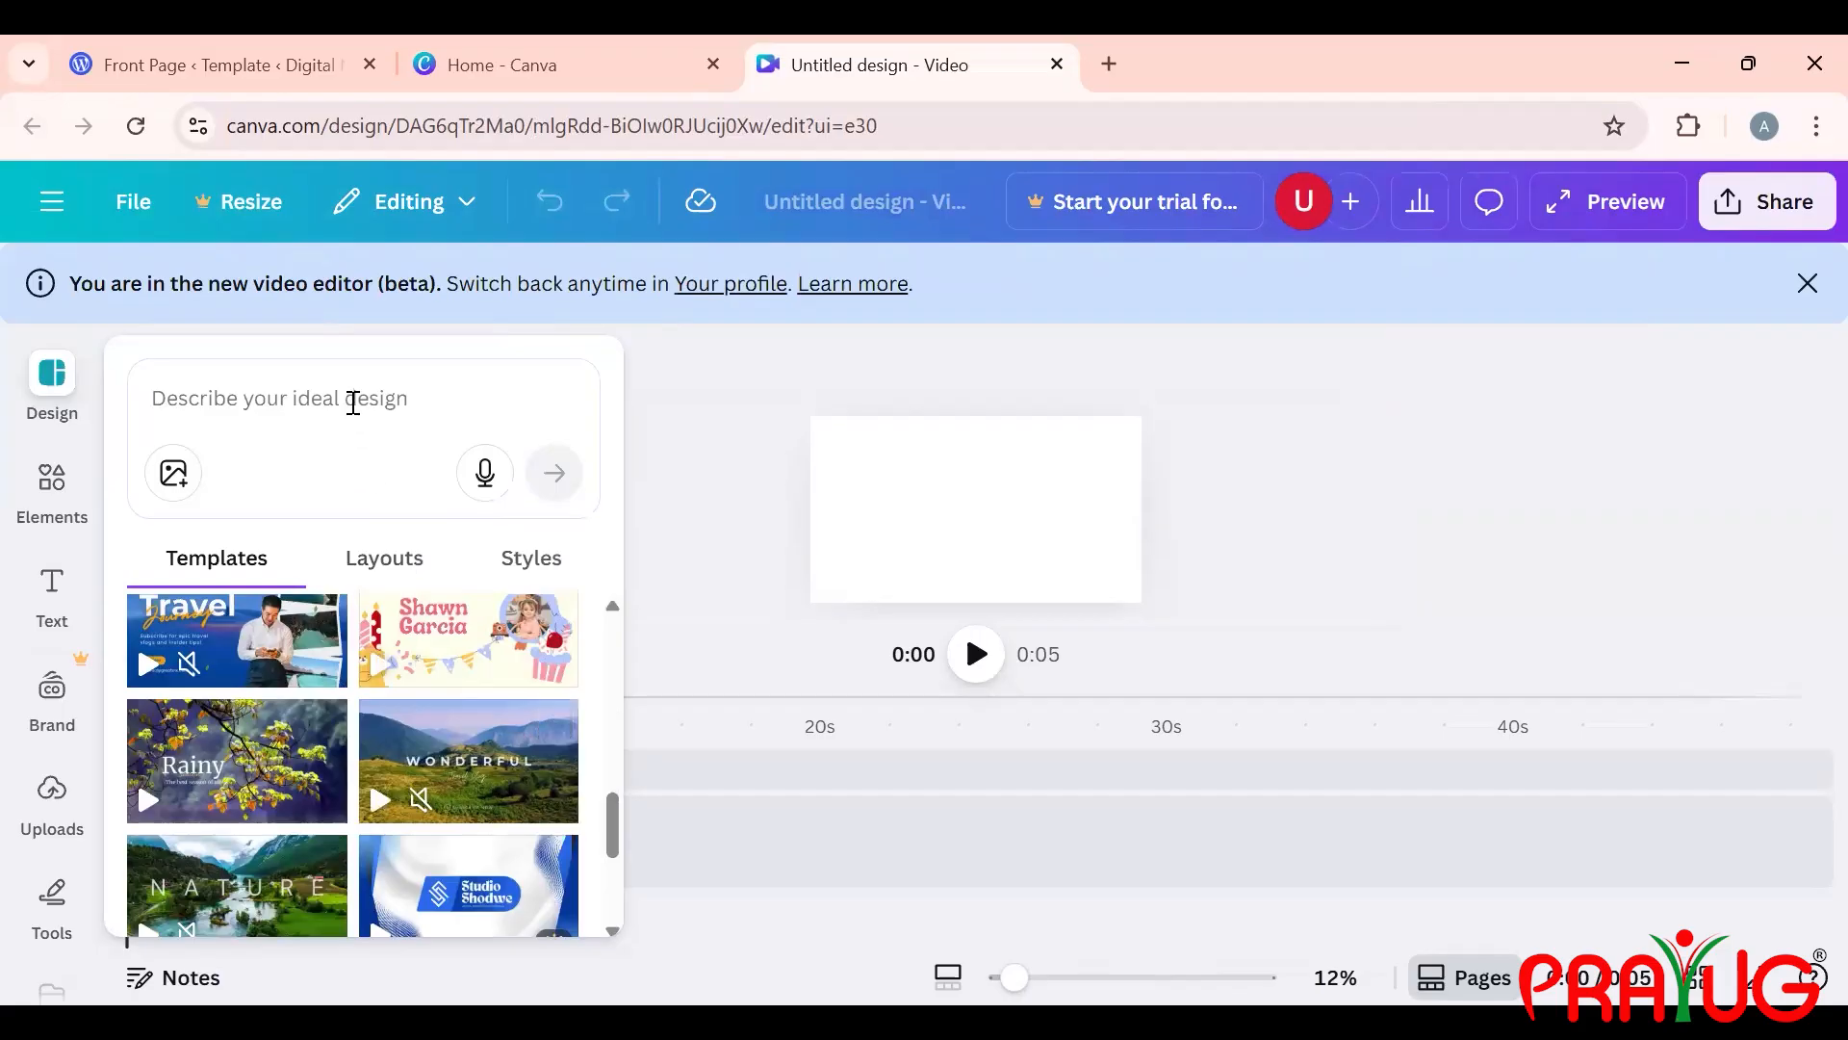
Step: Search the templates for "coming soon video" and apply the Black and White Modern Coming Soon Video template
{"action": "left_click", "coordinate": [353, 403]}
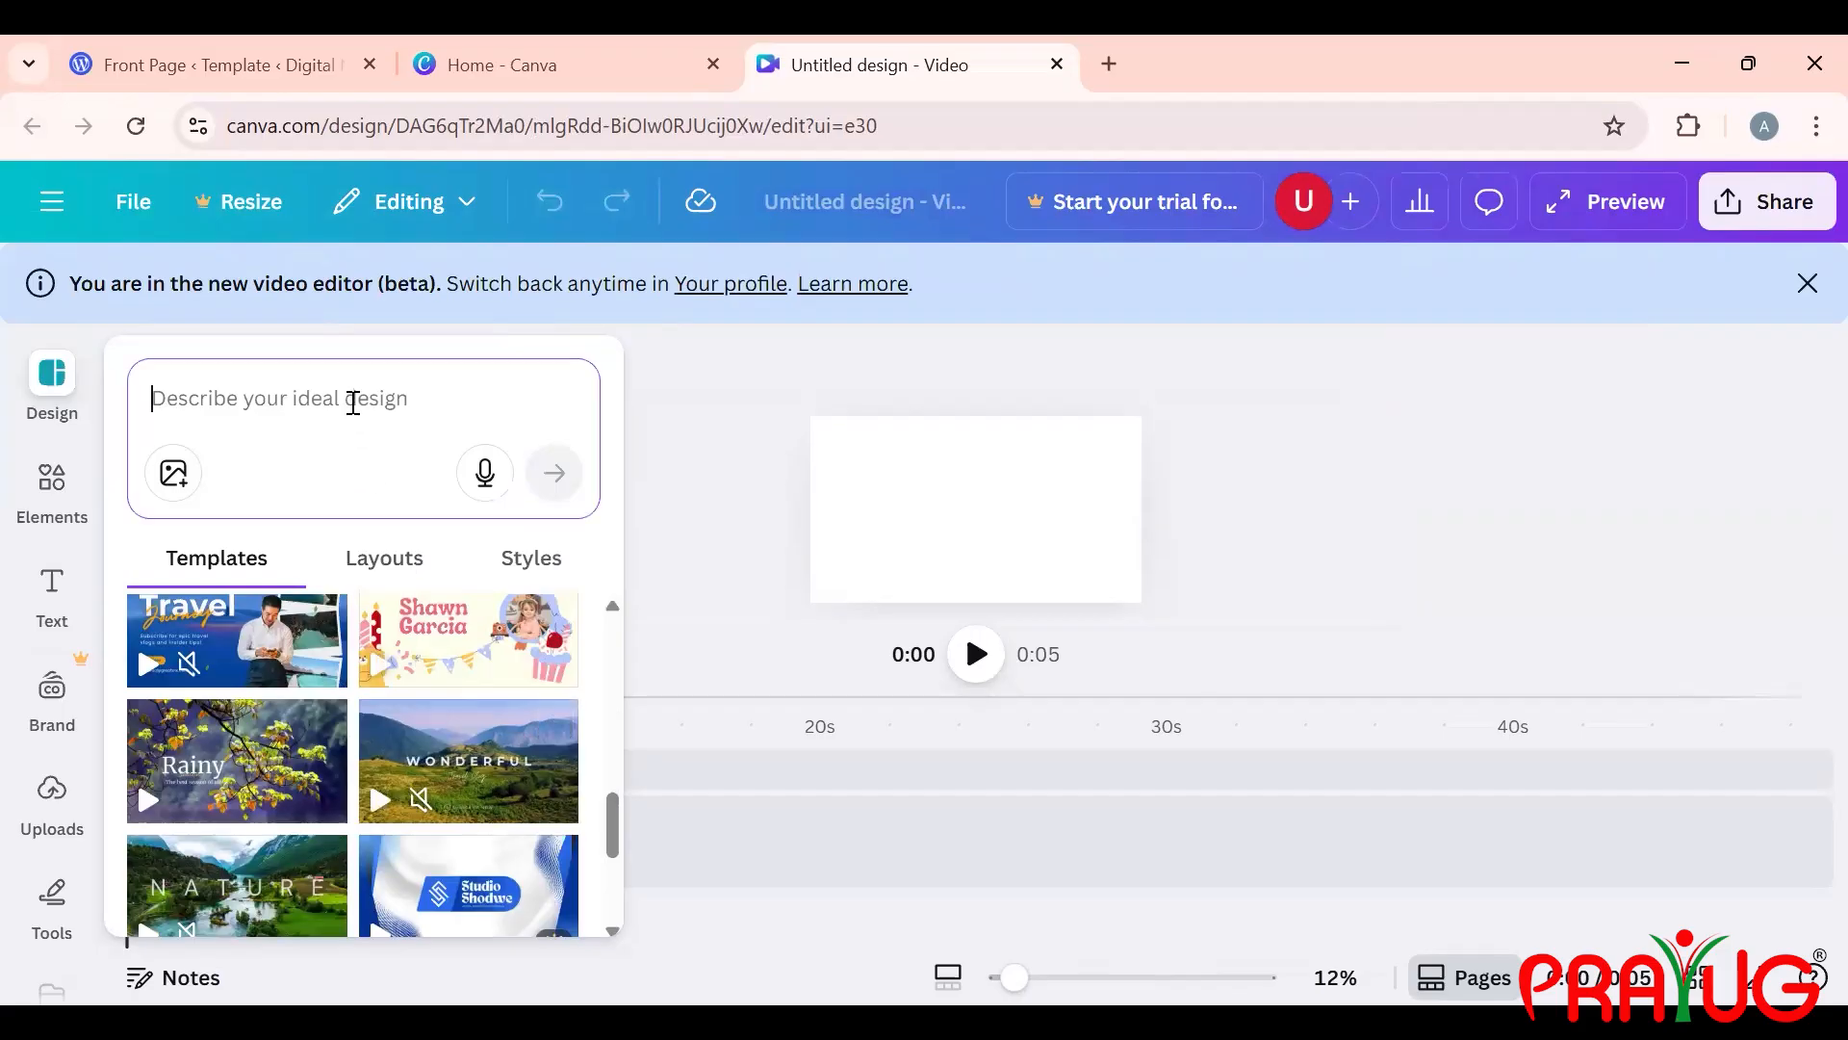
{"action": "type", "text": "coming "}
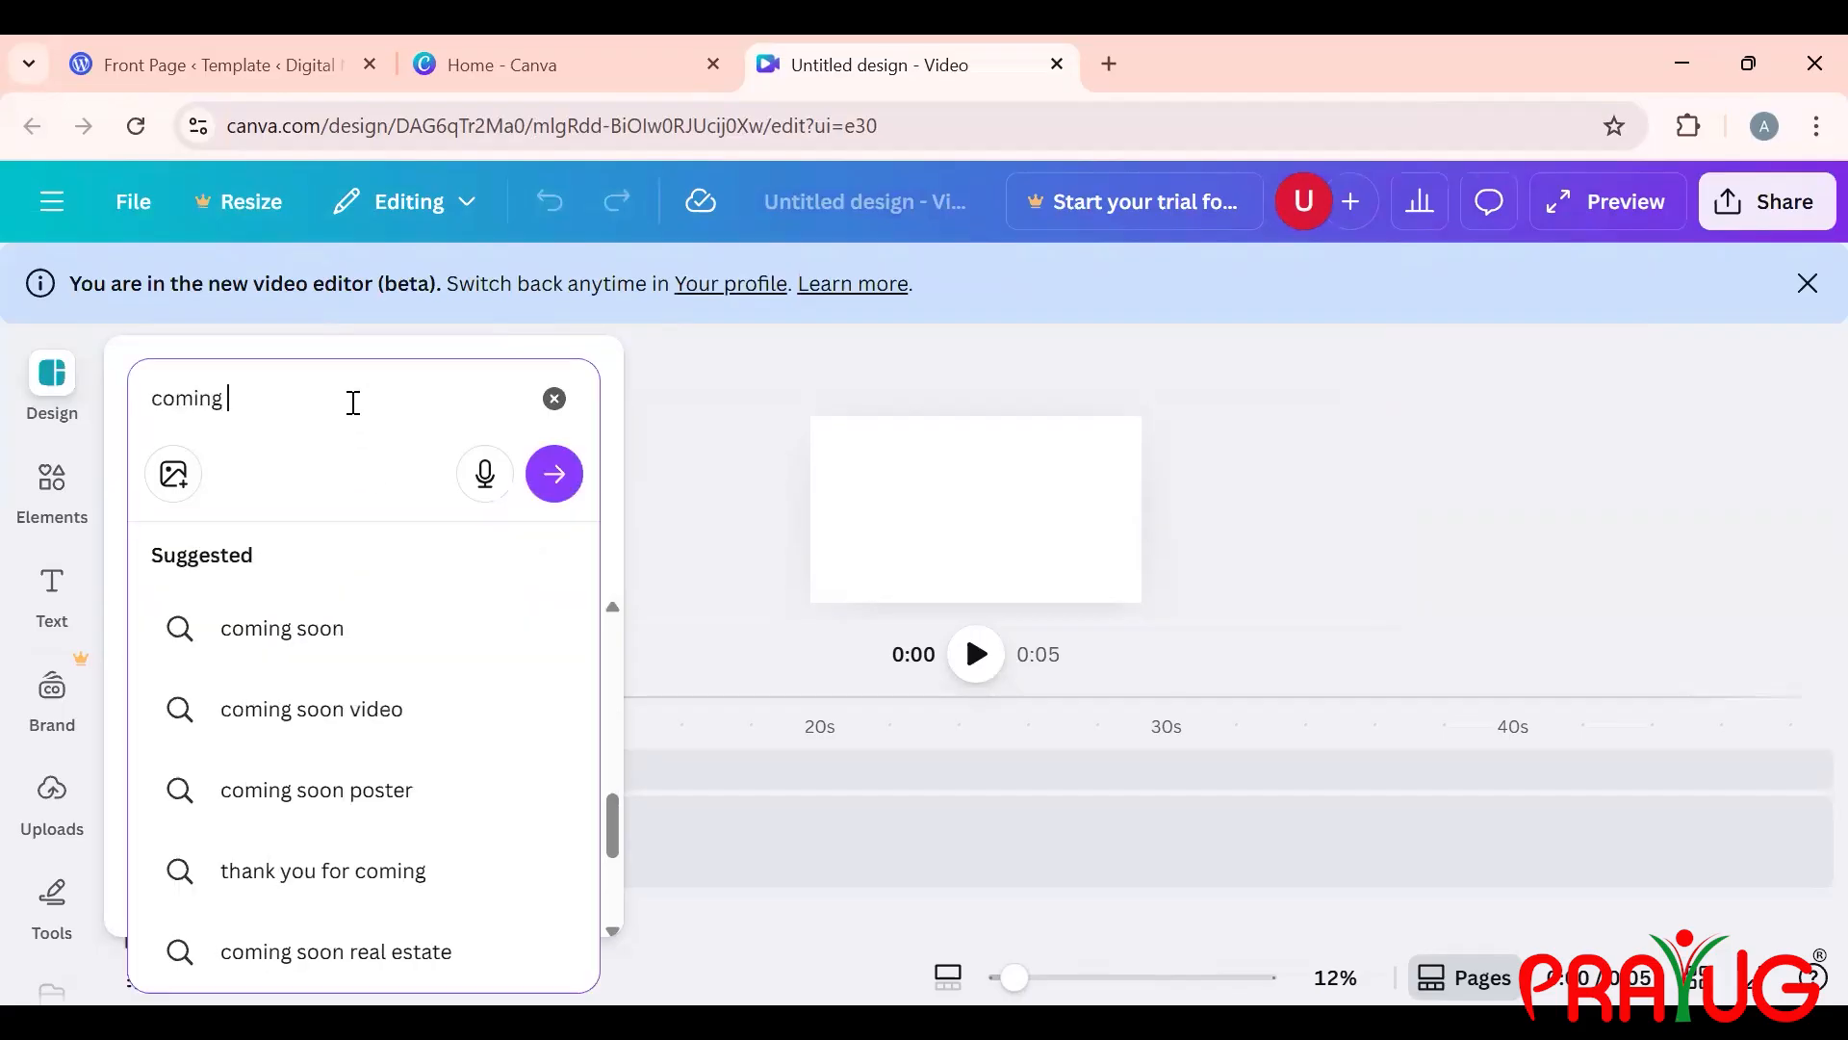
{"action": "type", "text": "soon"}
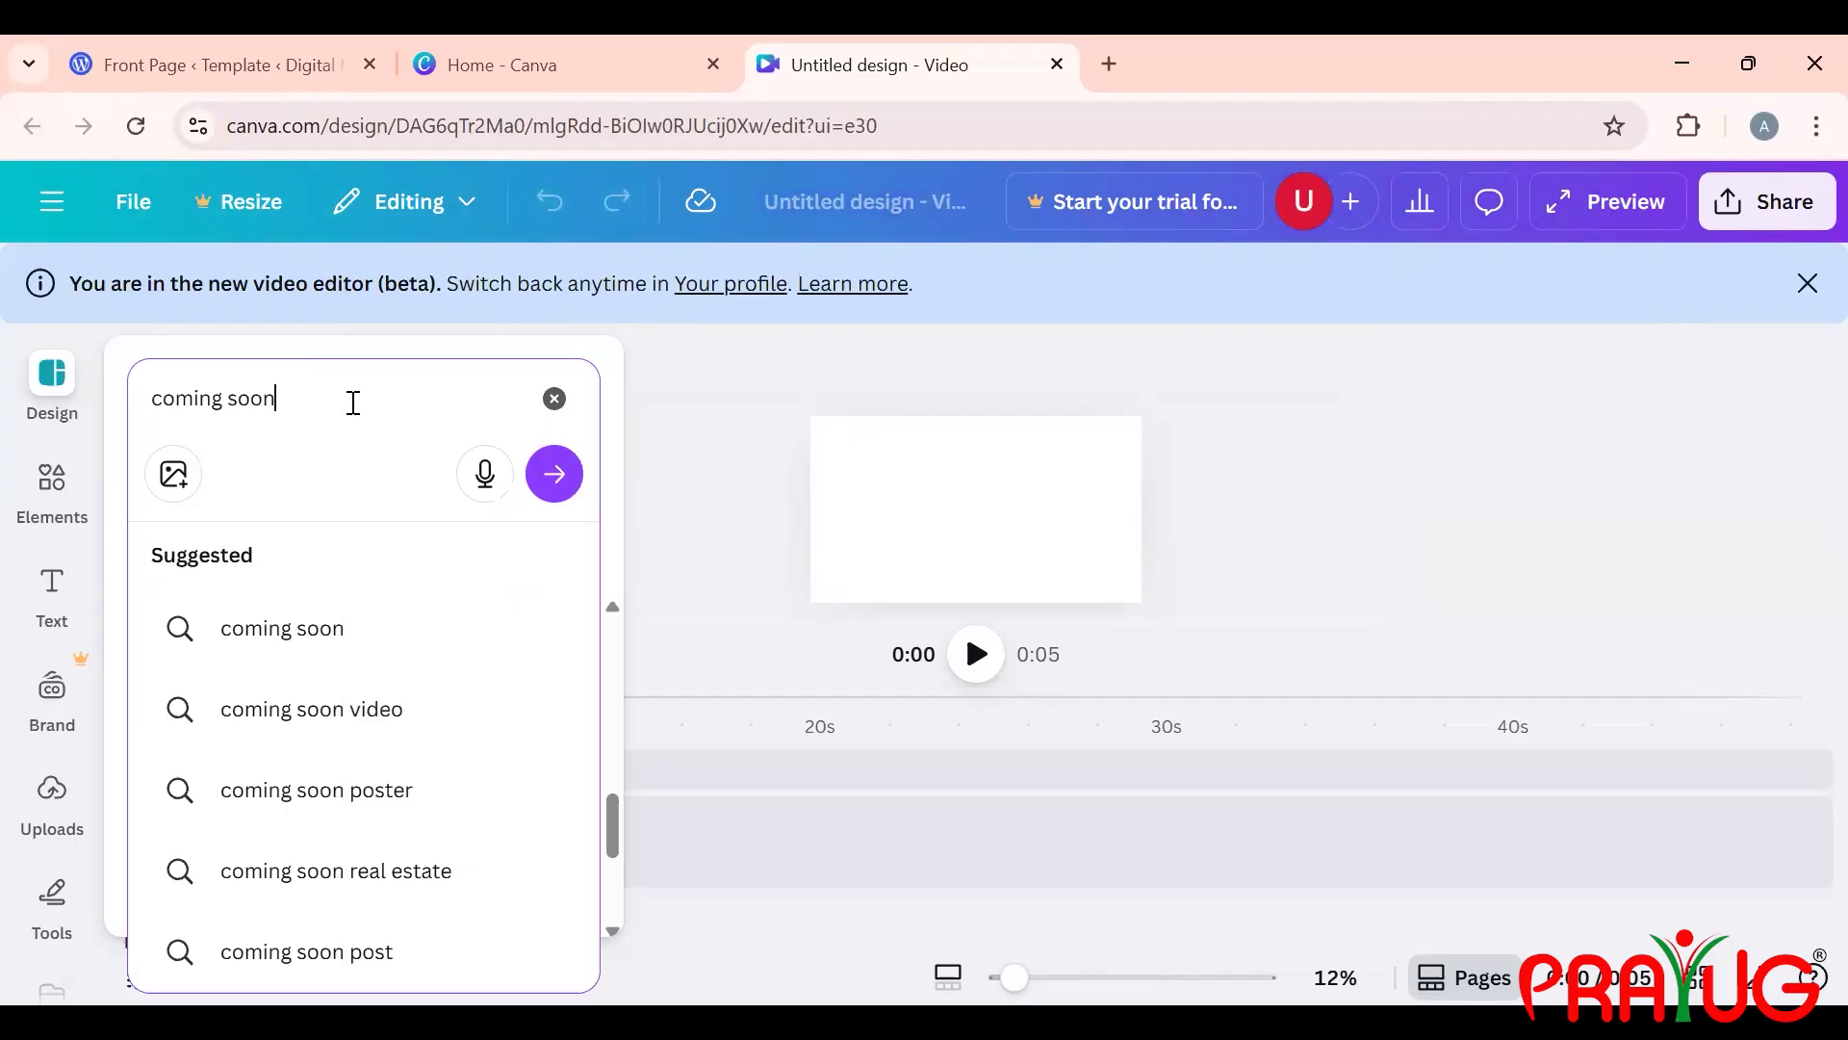
{"action": "left_click", "coordinate": [313, 635]}
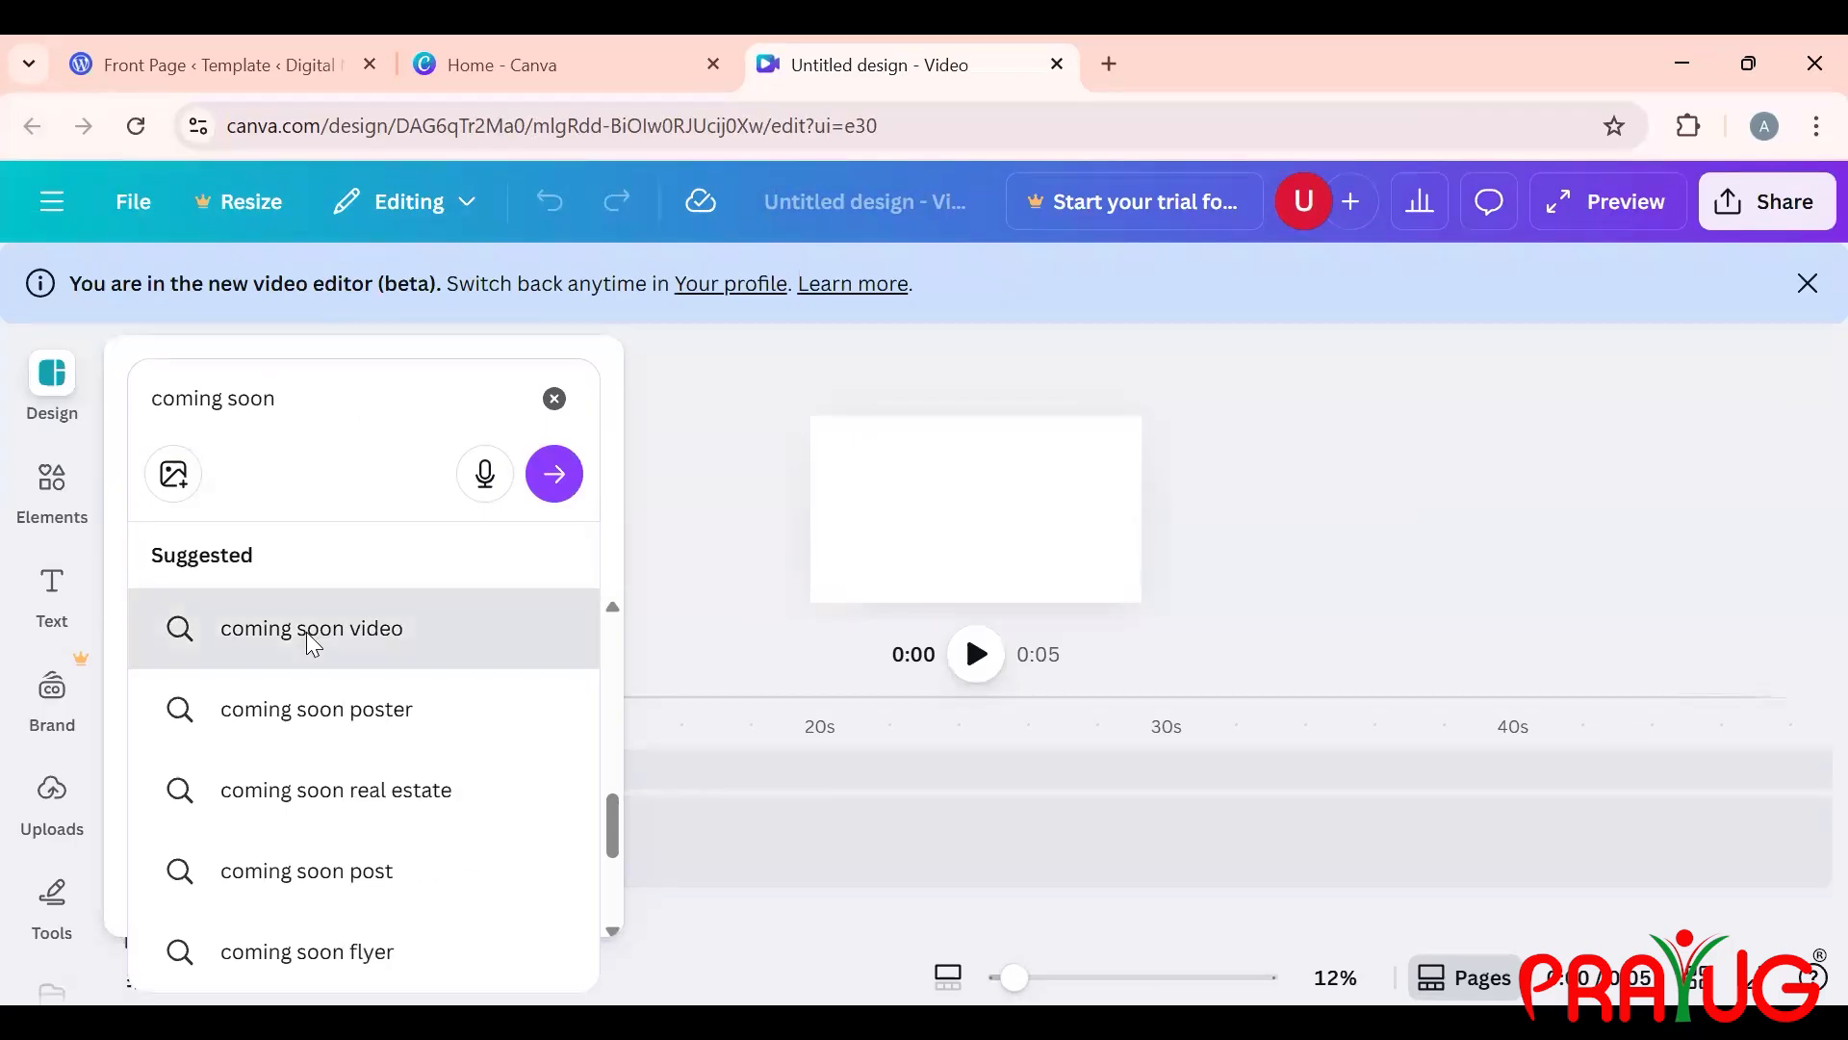
{"action": "left_click", "coordinate": [310, 629]}
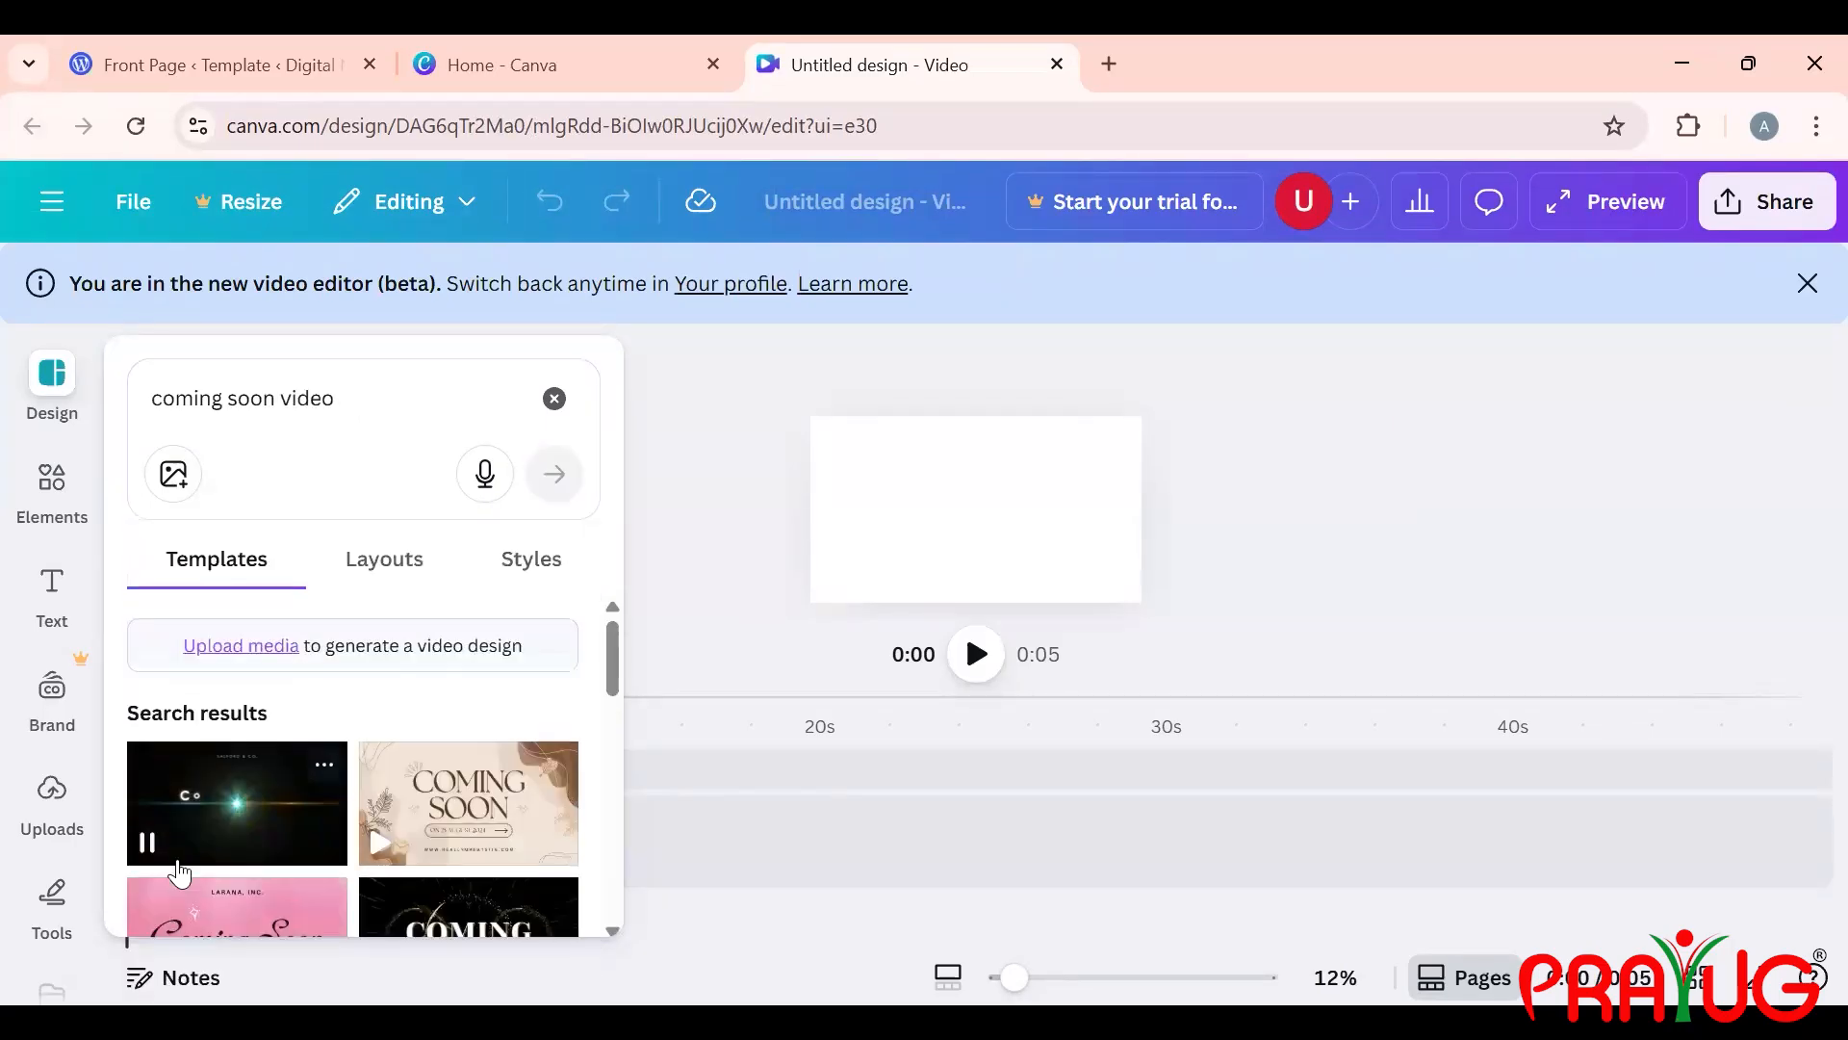
{"action": "scroll", "coordinate": [180, 873], "scroll_direction": "down", "scroll_amount": 2}
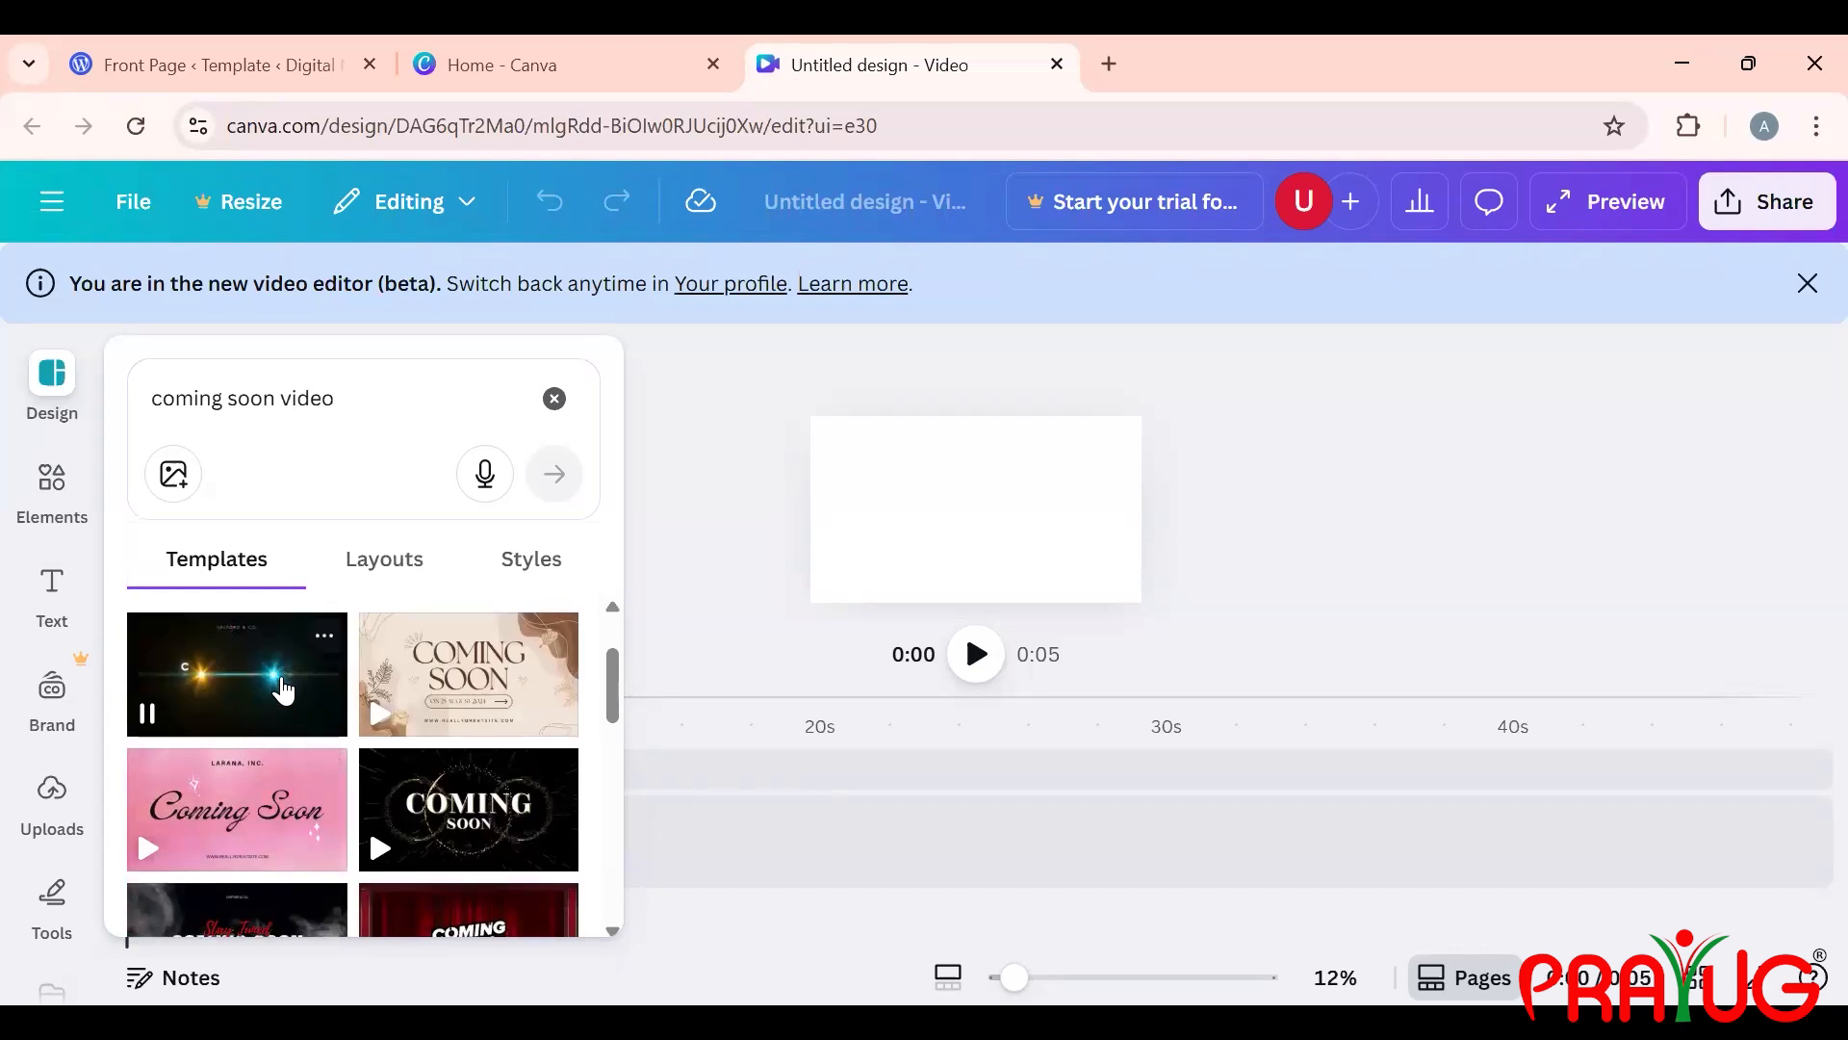
{"action": "left_click", "coordinate": [282, 690]}
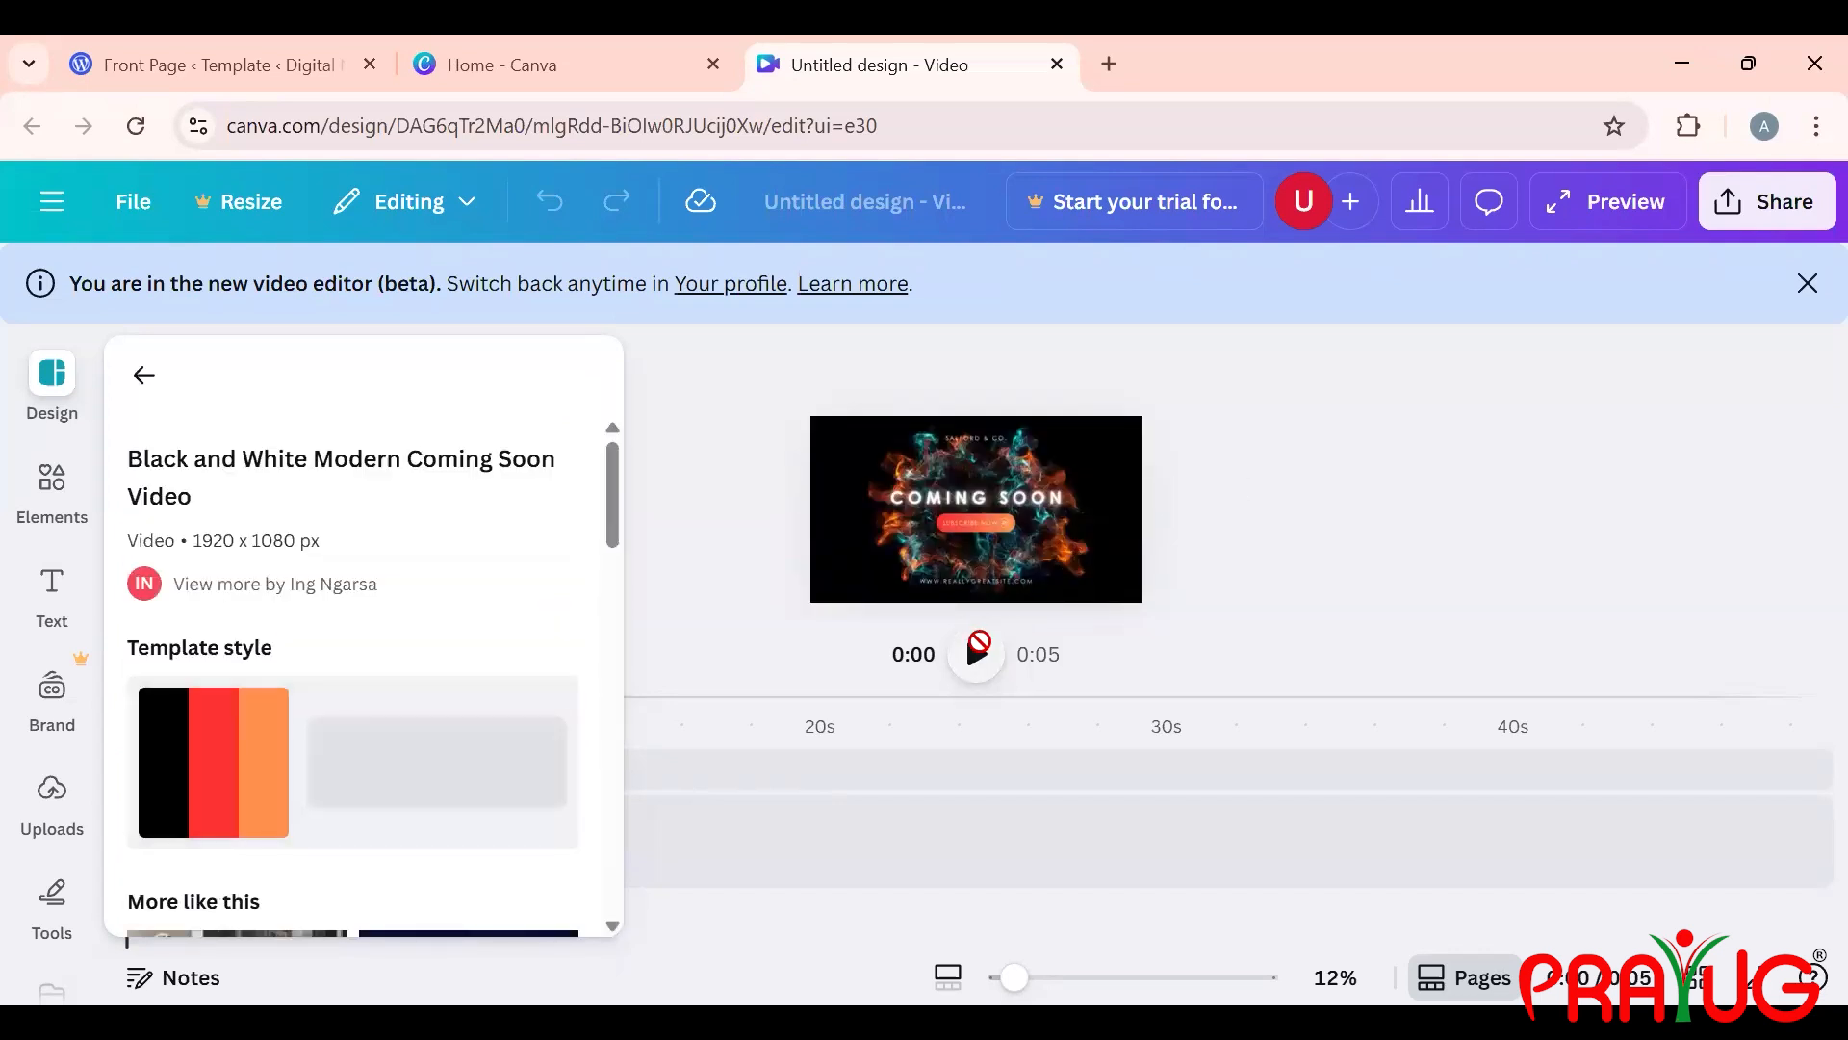
Step: Preview the Coming Soon video, pause it and delete the "Subscribe now" text from the orange button
{"action": "left_click", "coordinate": [978, 652]}
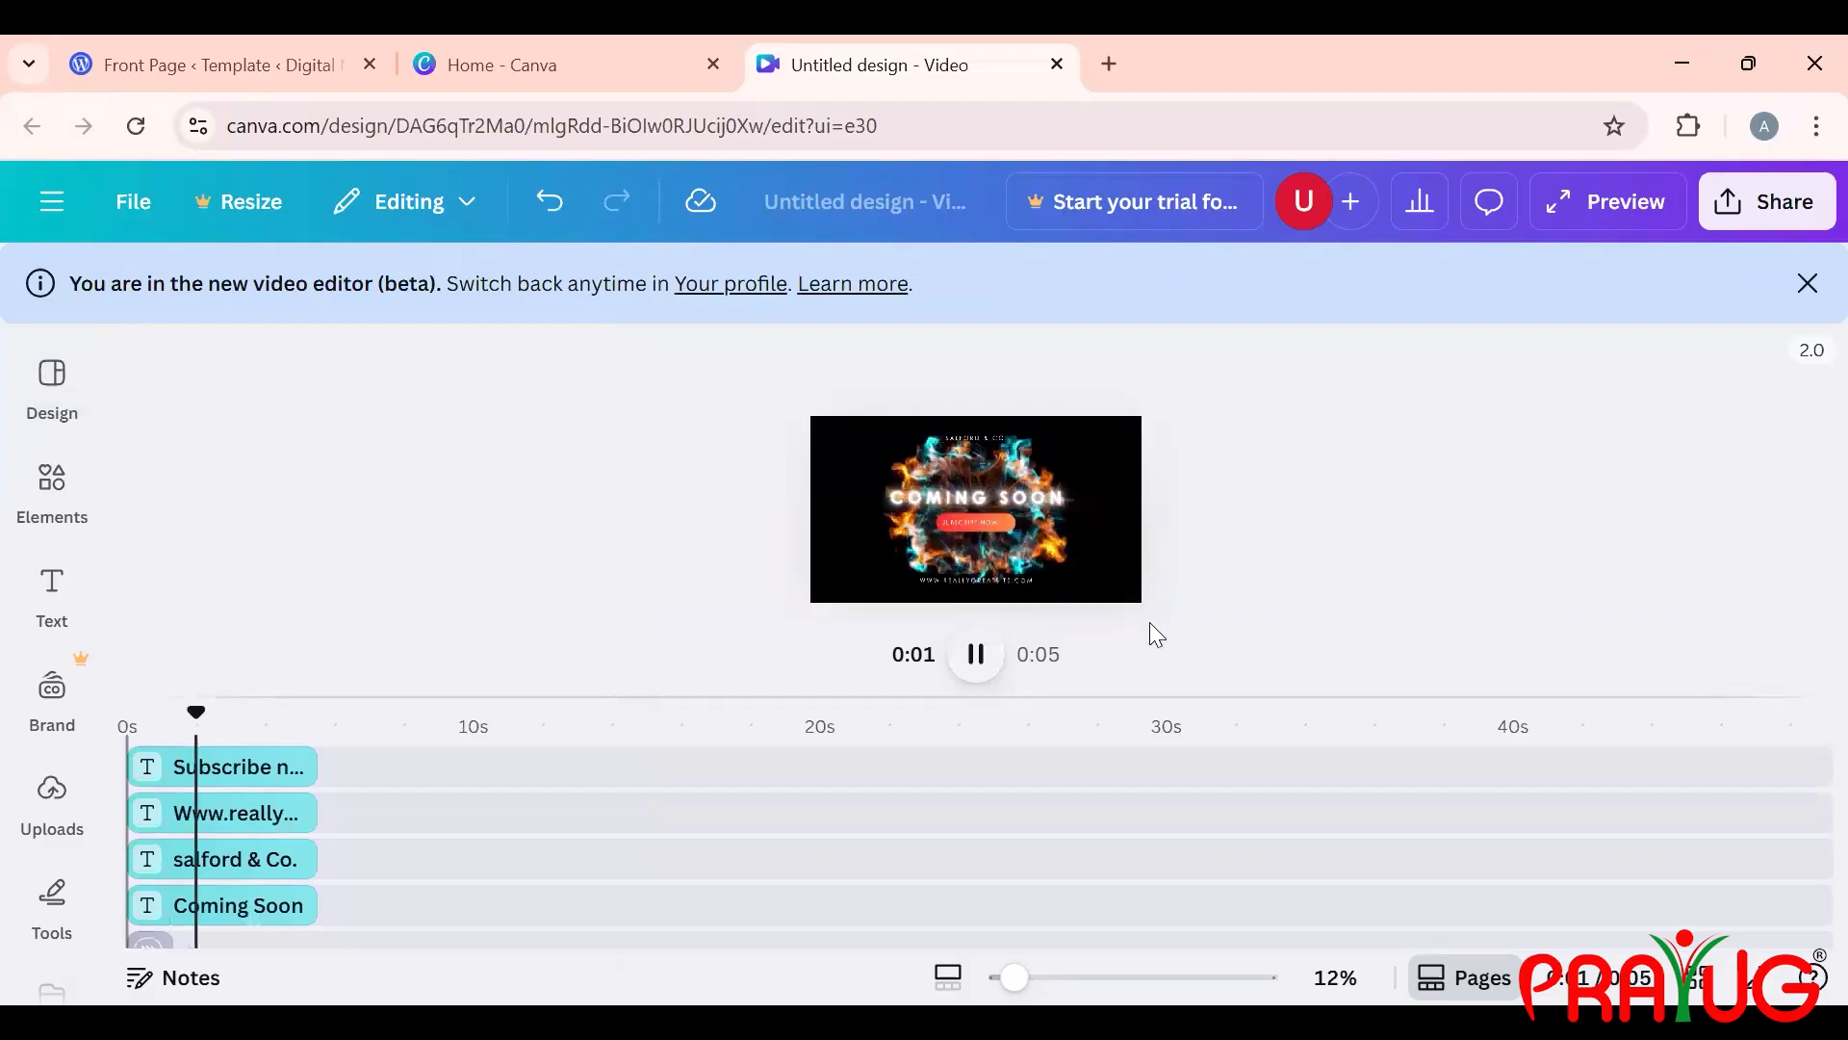
{"action": "key", "text": "space"}
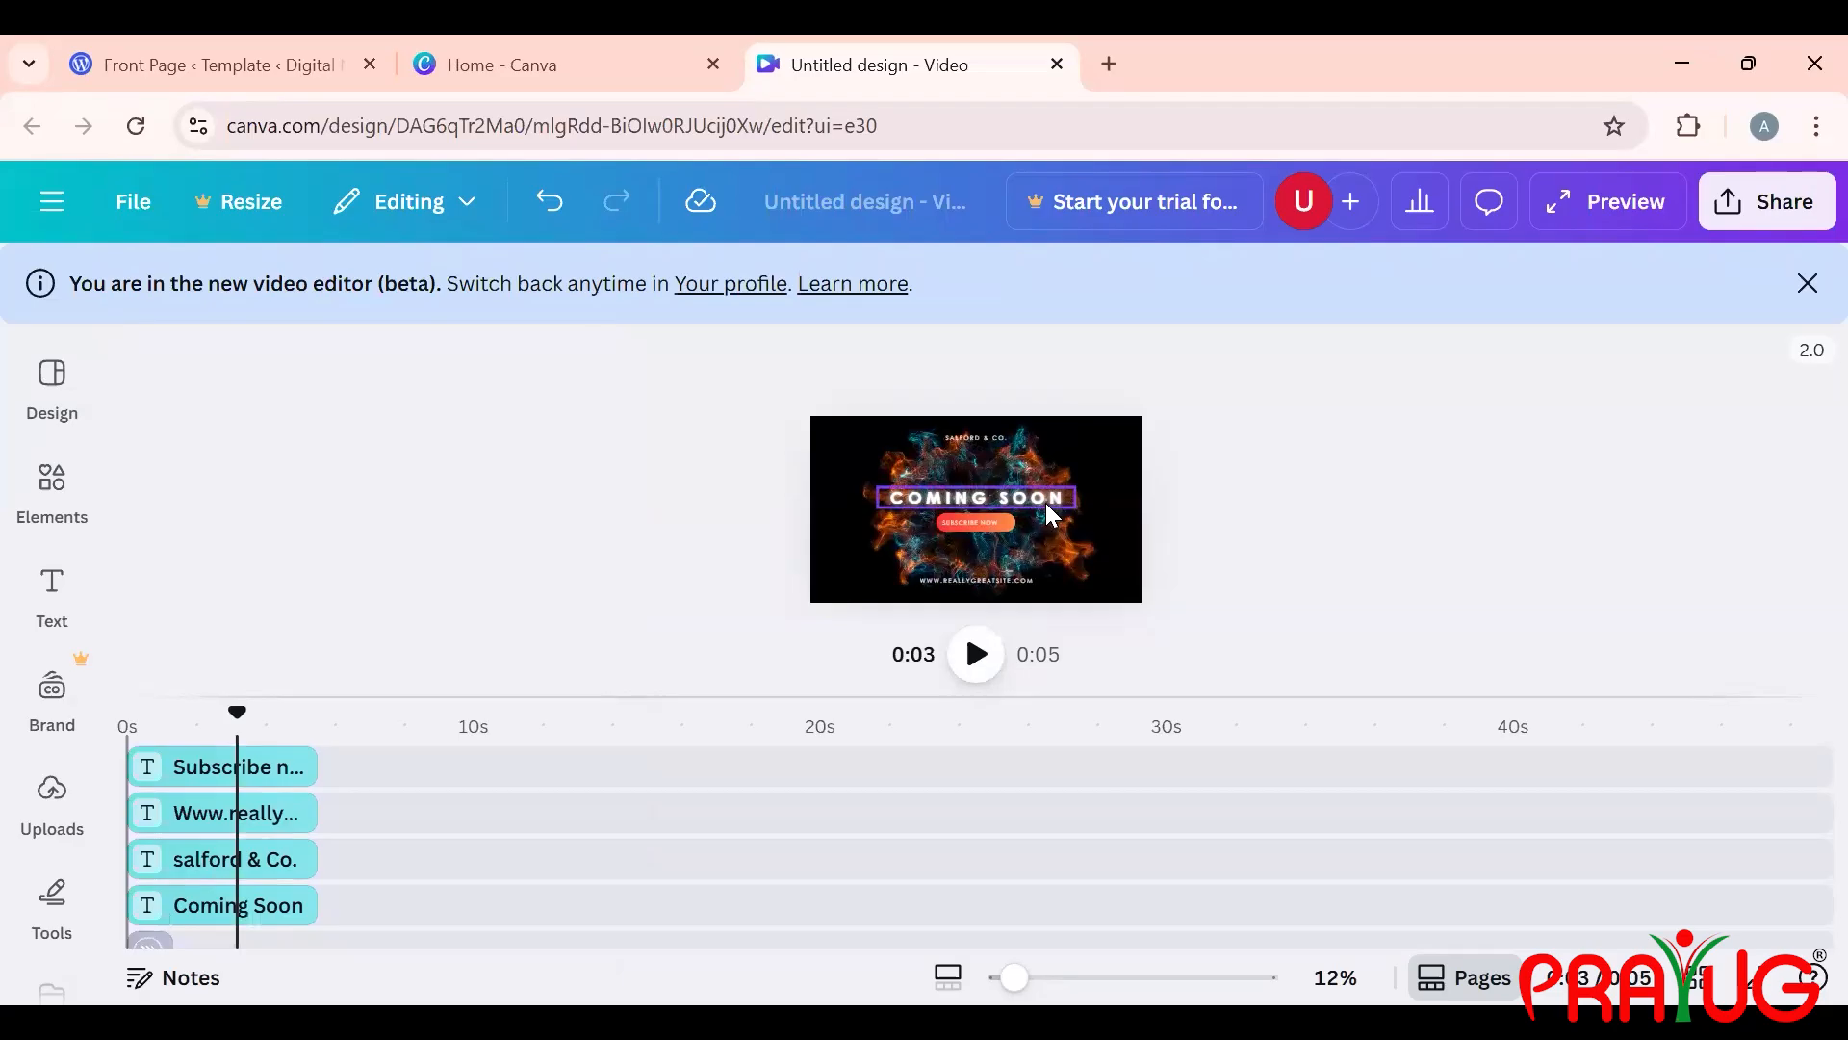
{"action": "left_click", "coordinate": [1052, 515]}
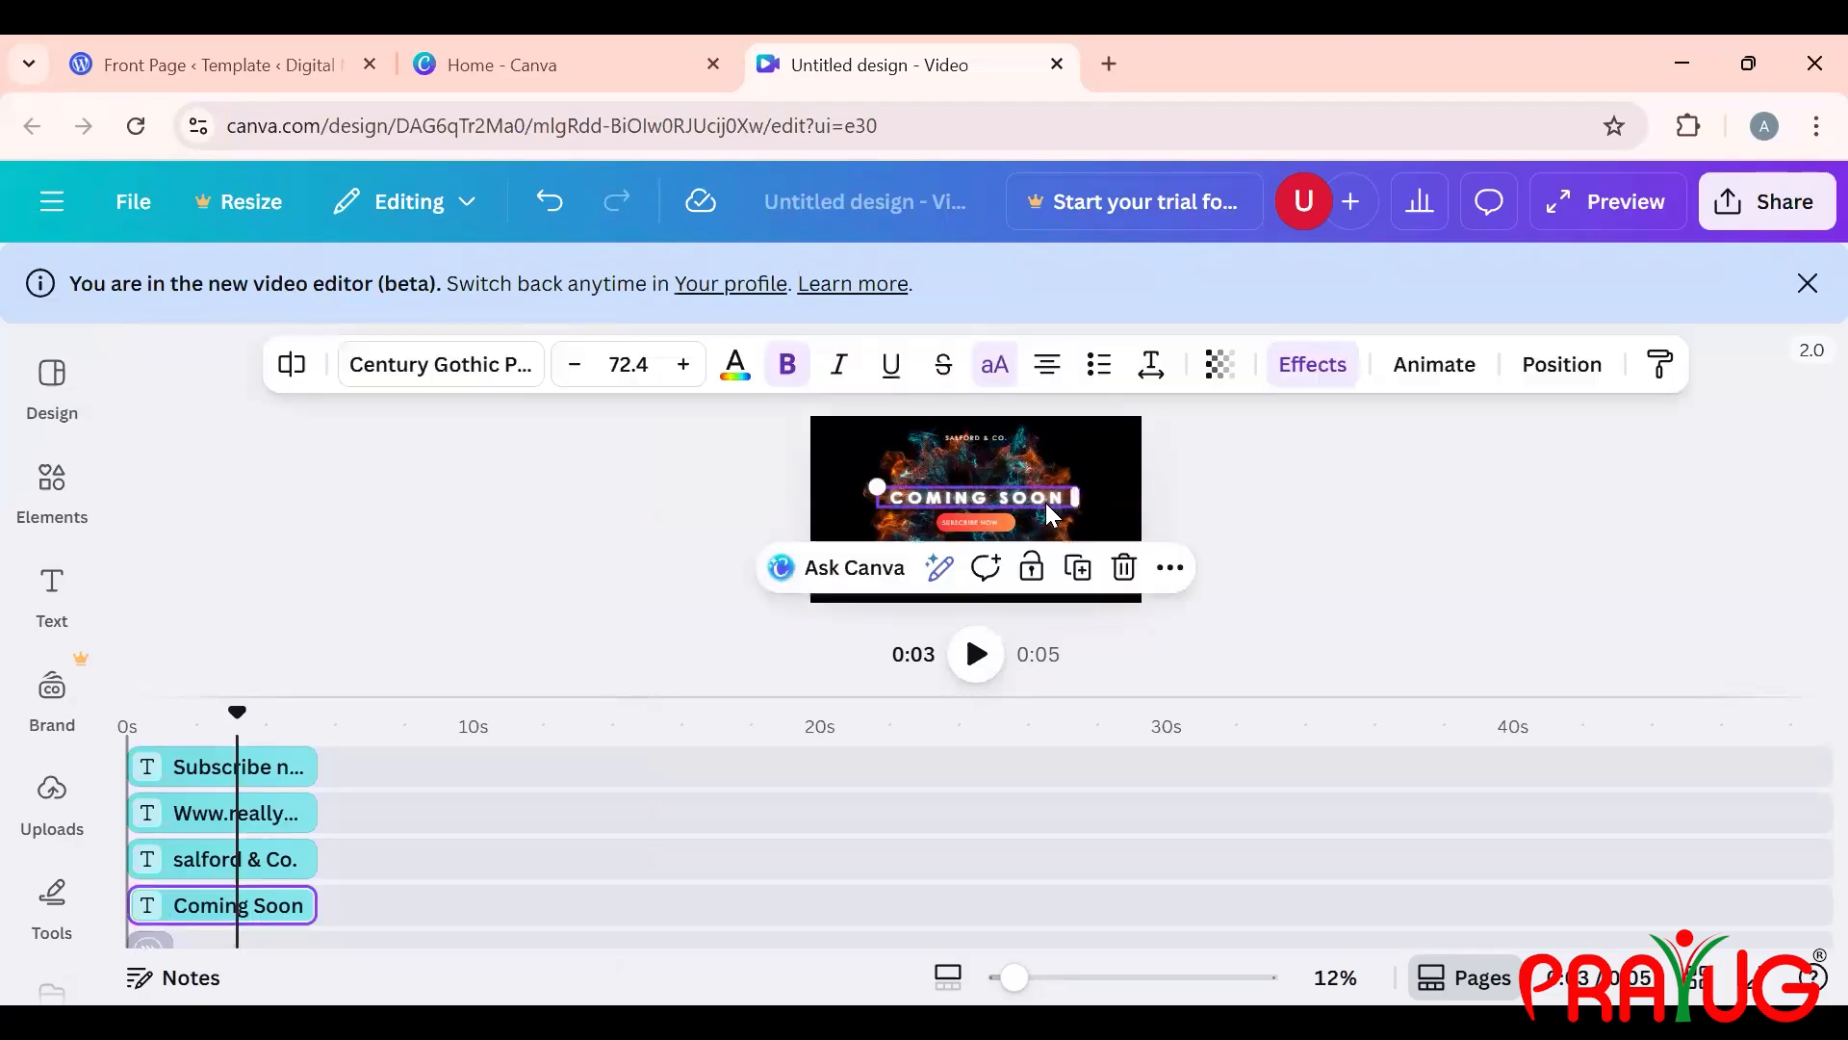
{"action": "left_click", "coordinate": [993, 528]}
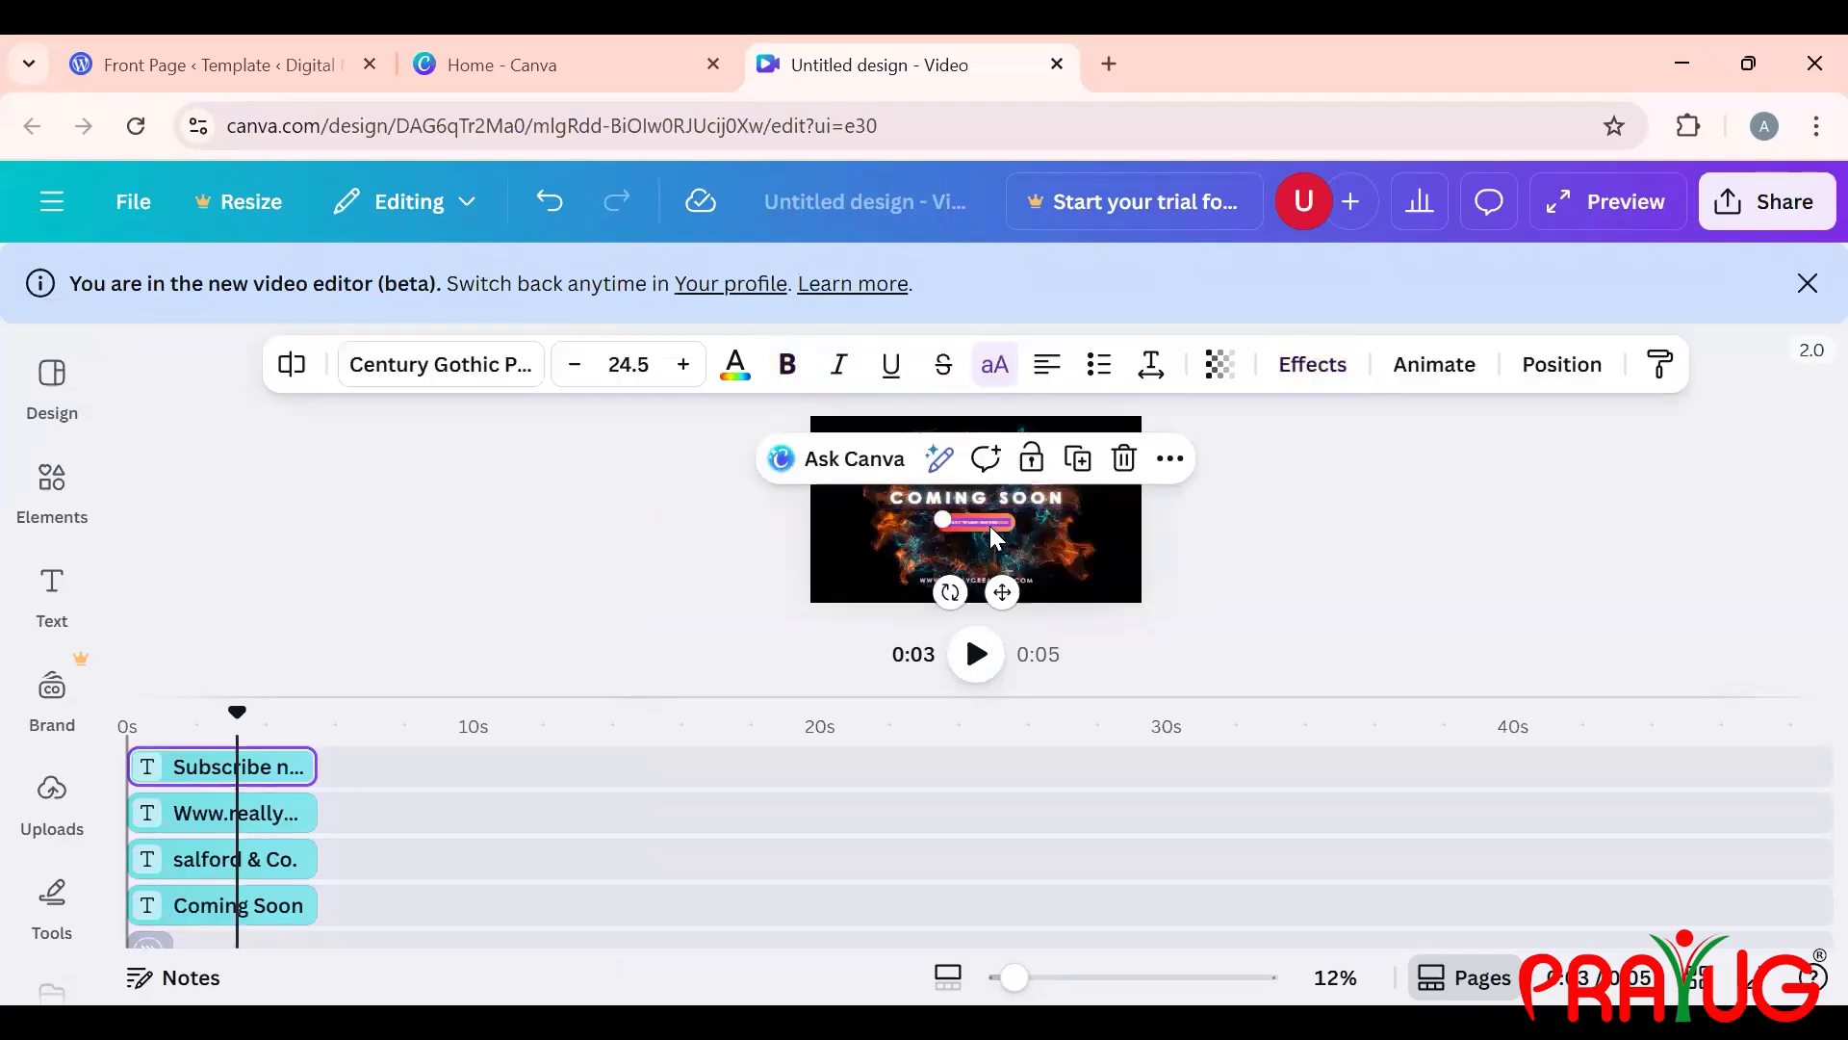
{"action": "key", "text": "Delete"}
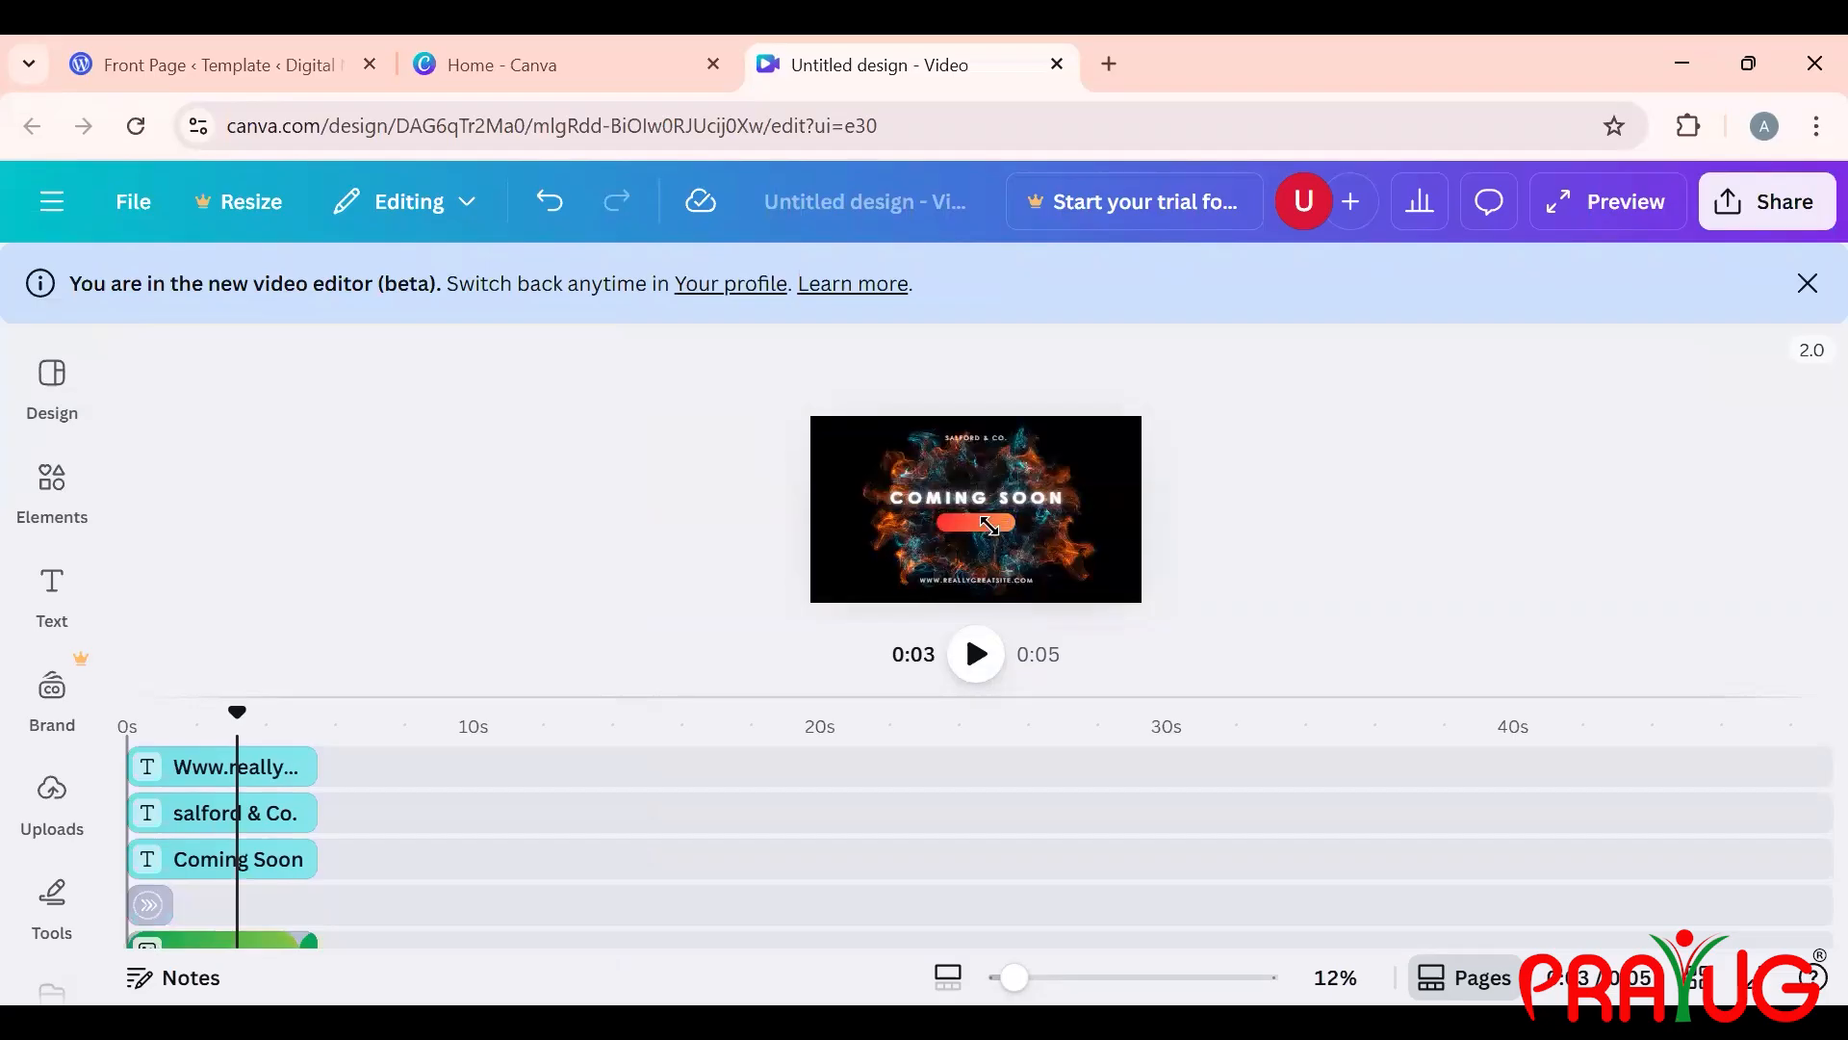
{"action": "left_click", "coordinate": [991, 528]}
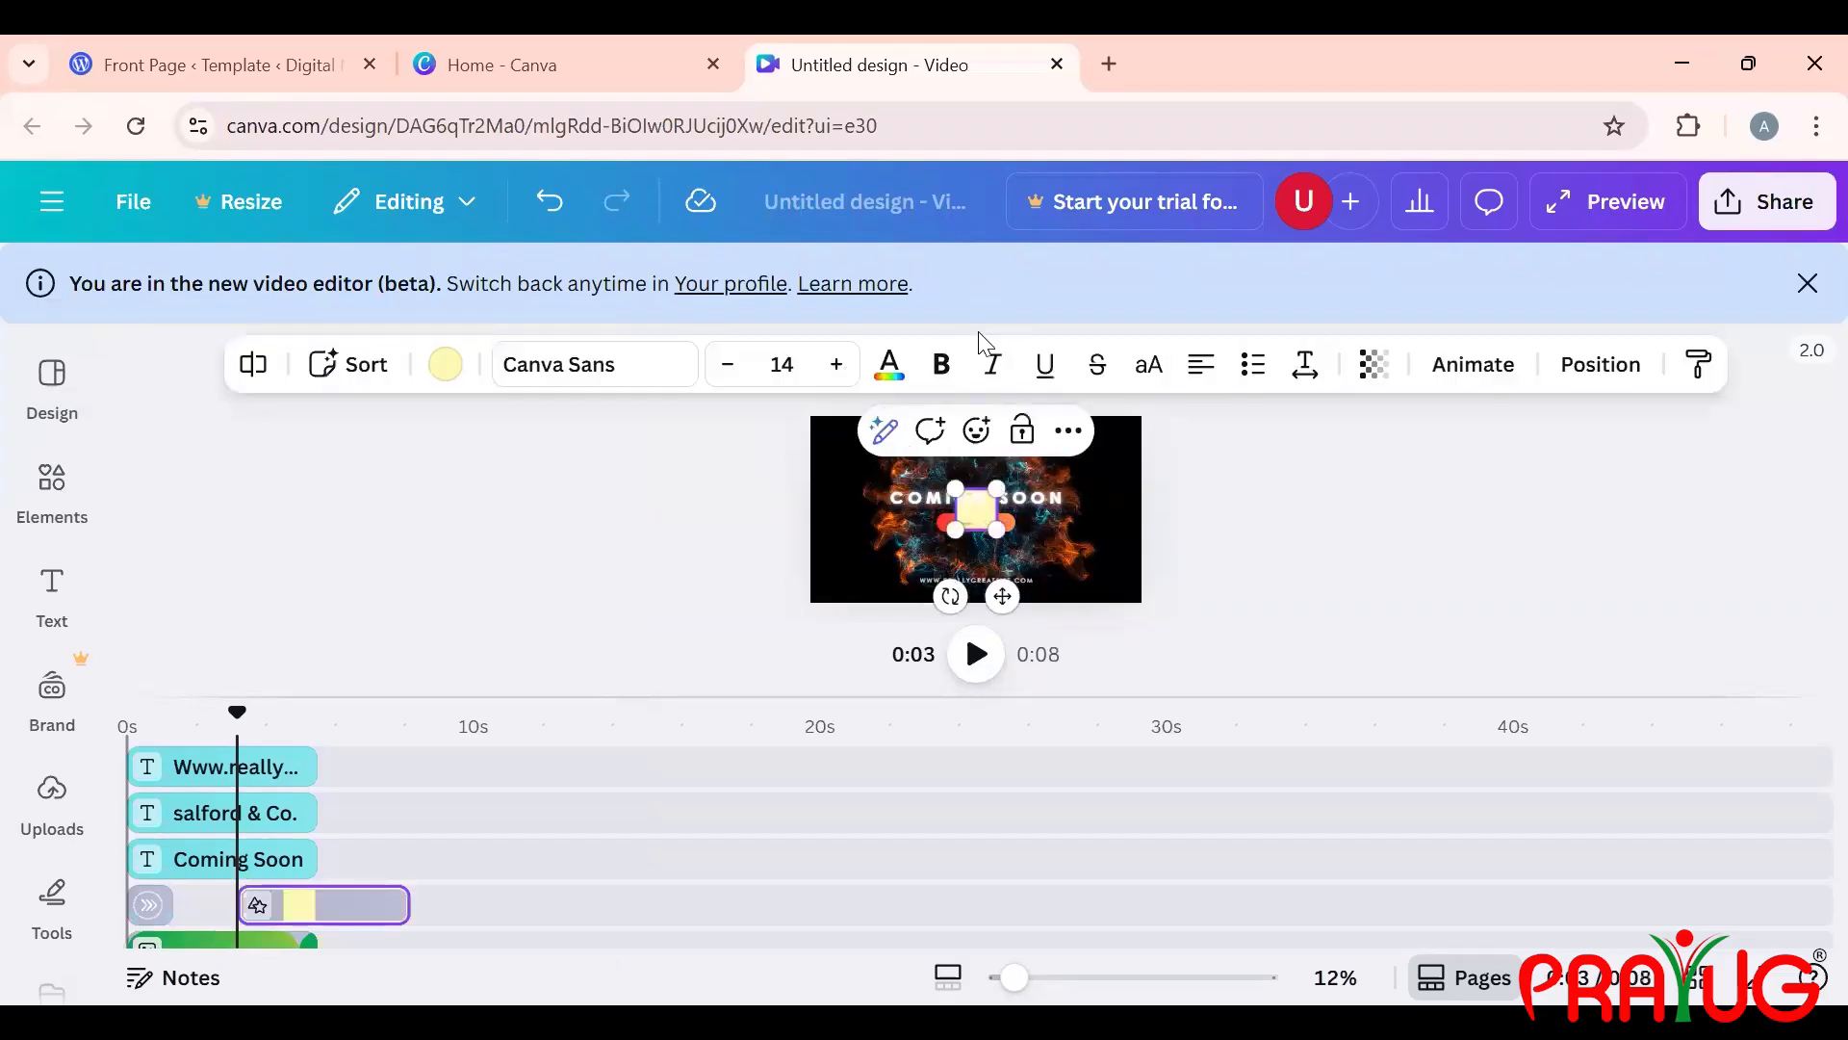
{"action": "left_click", "coordinate": [942, 364]}
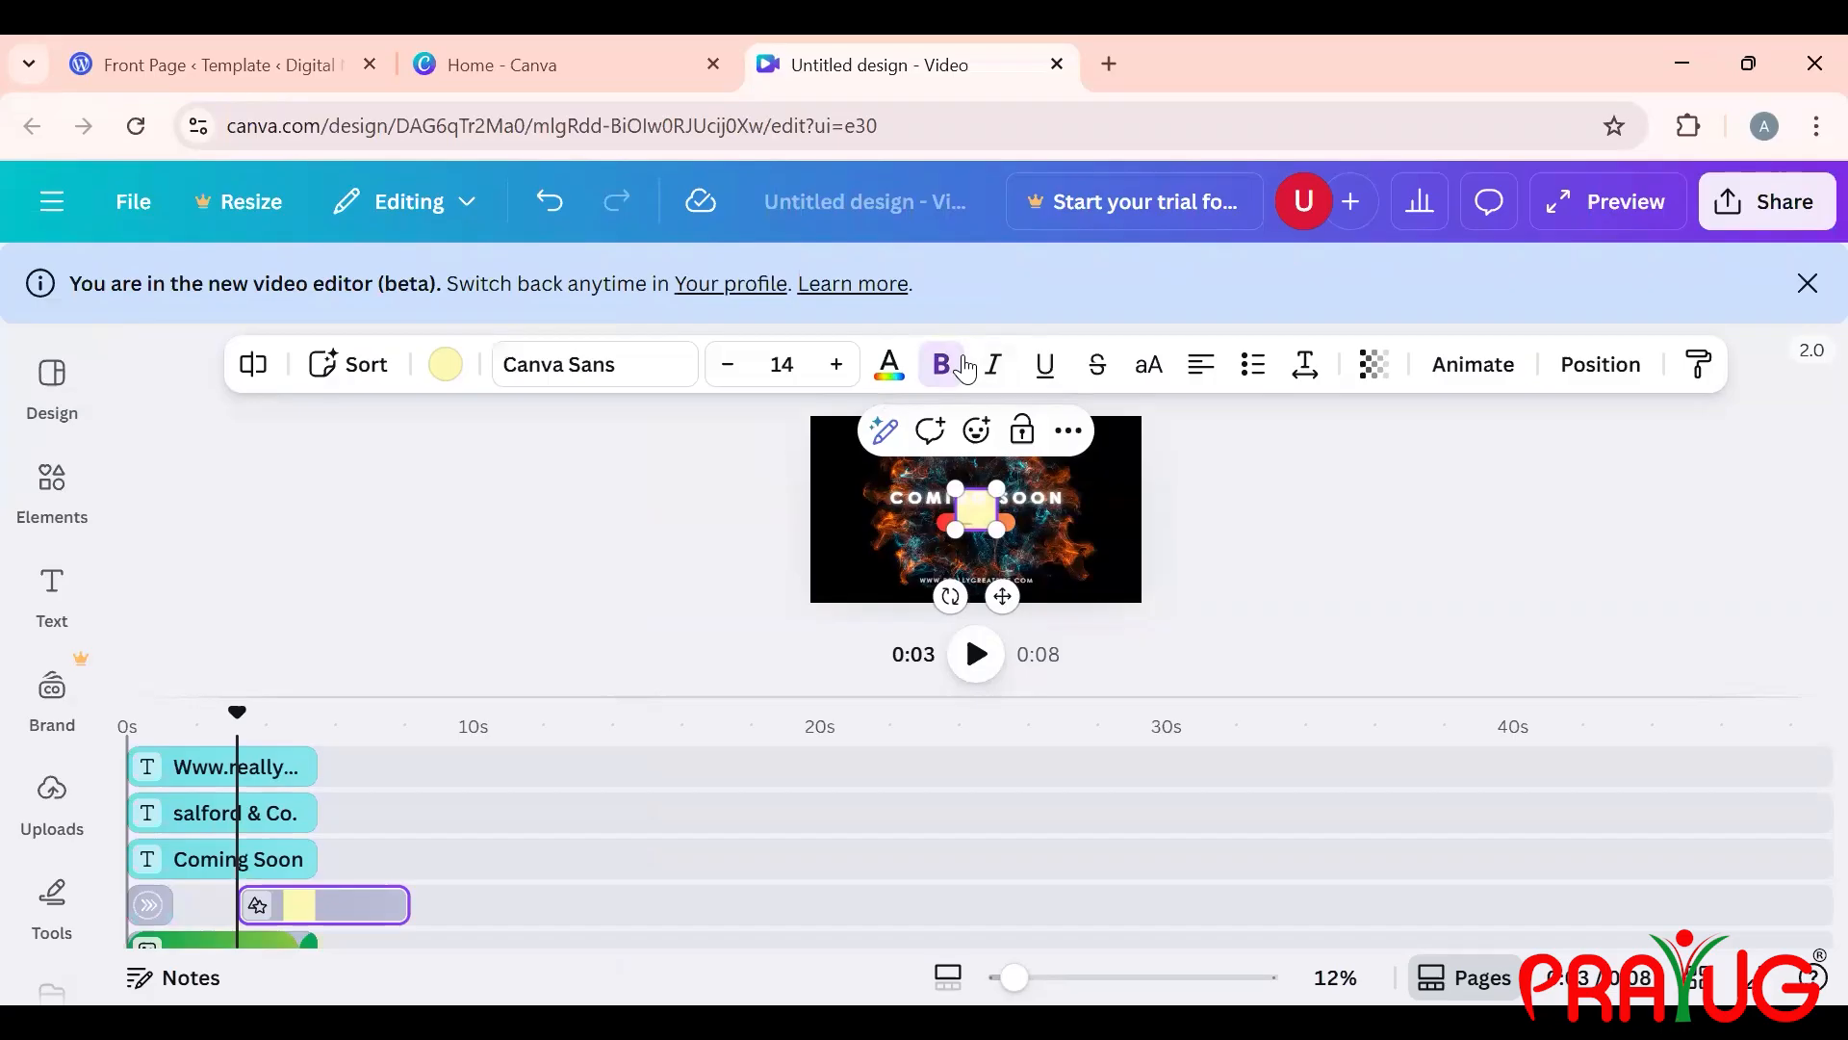
{"action": "left_click", "coordinate": [1149, 587]}
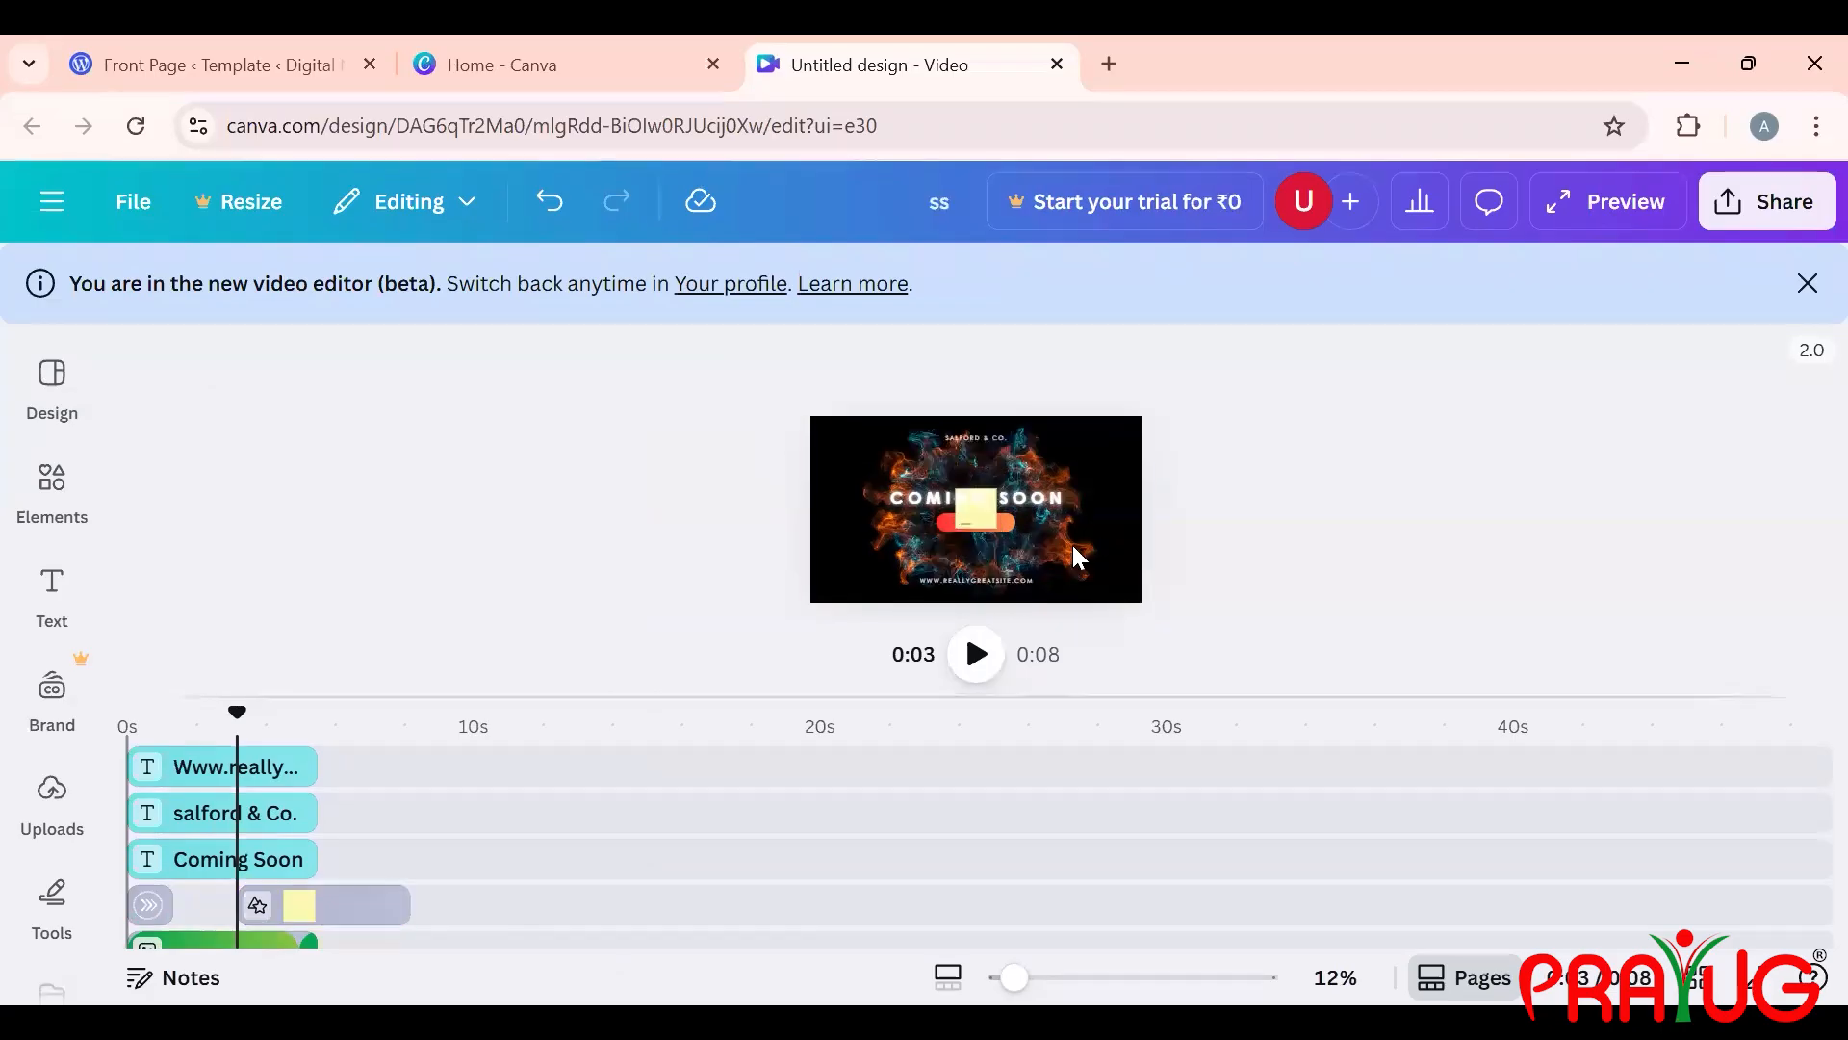
{"action": "left_click", "coordinate": [981, 517]}
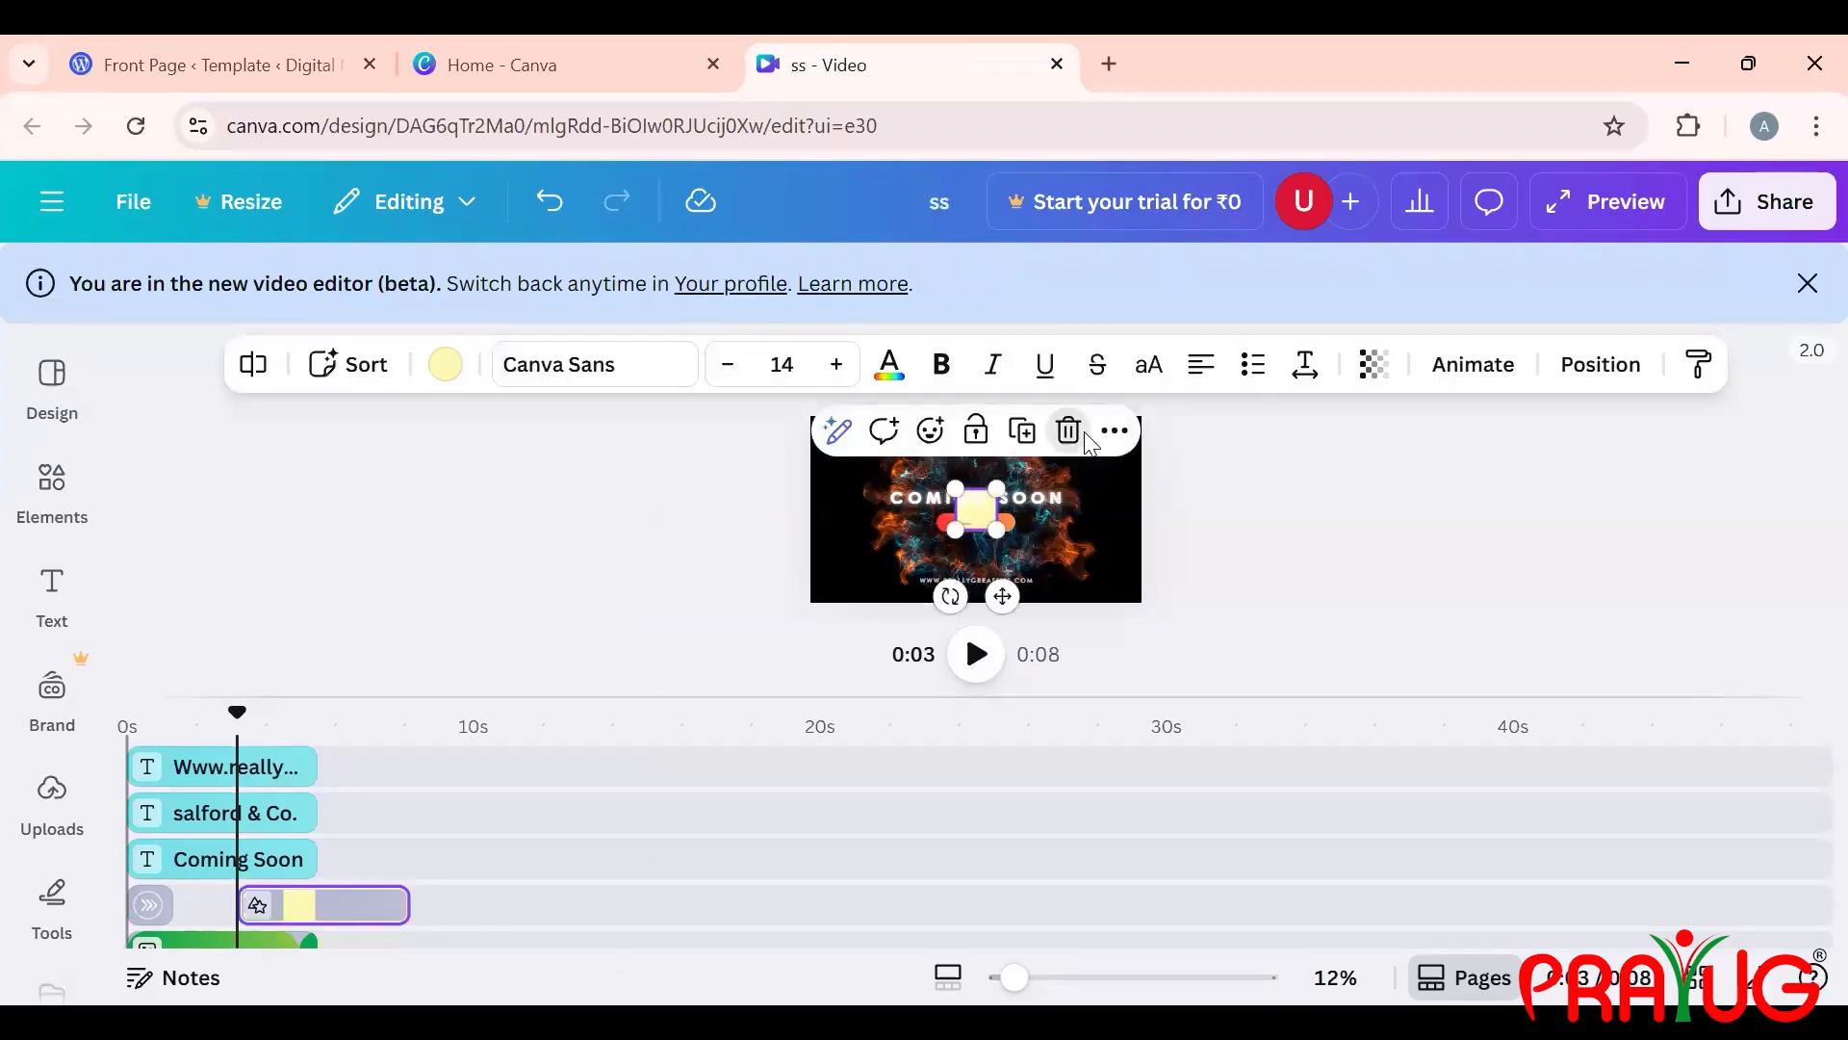
{"action": "left_click", "coordinate": [1069, 431]}
{"action": "double_click", "coordinate": [987, 512]}
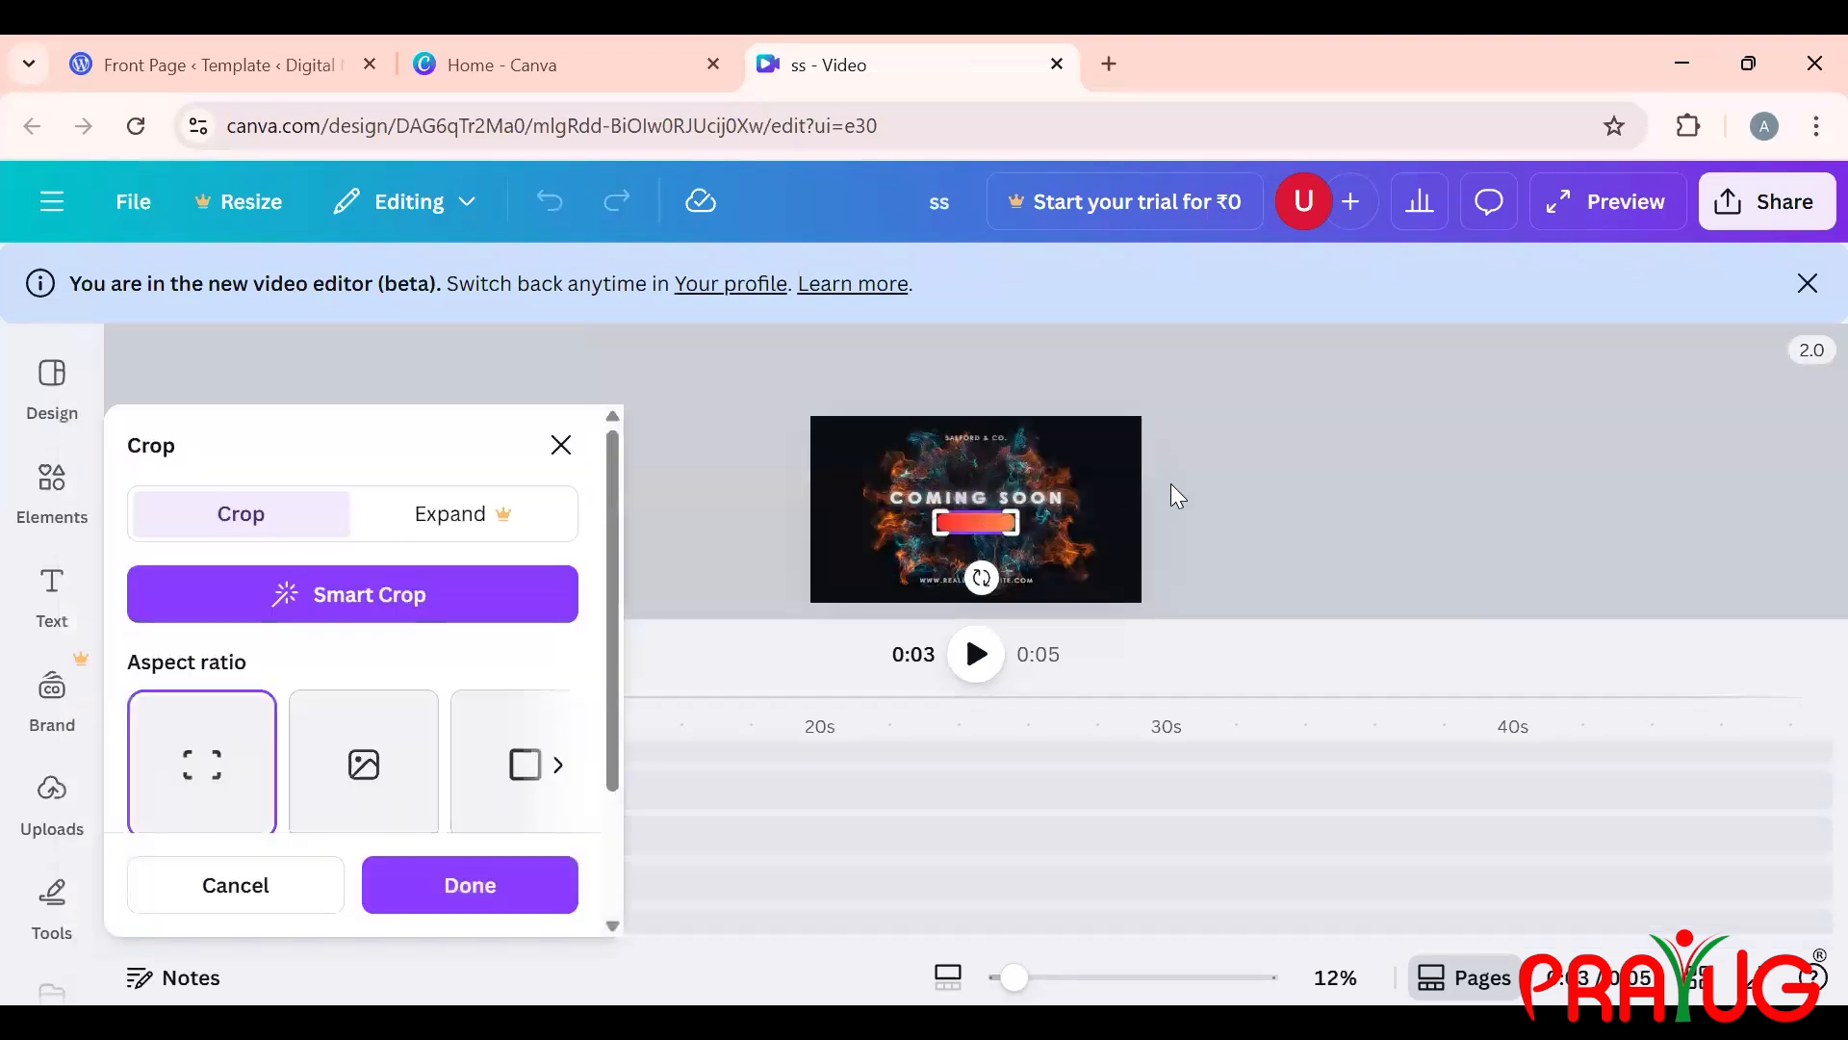
{"action": "left_click", "coordinate": [1234, 484]}
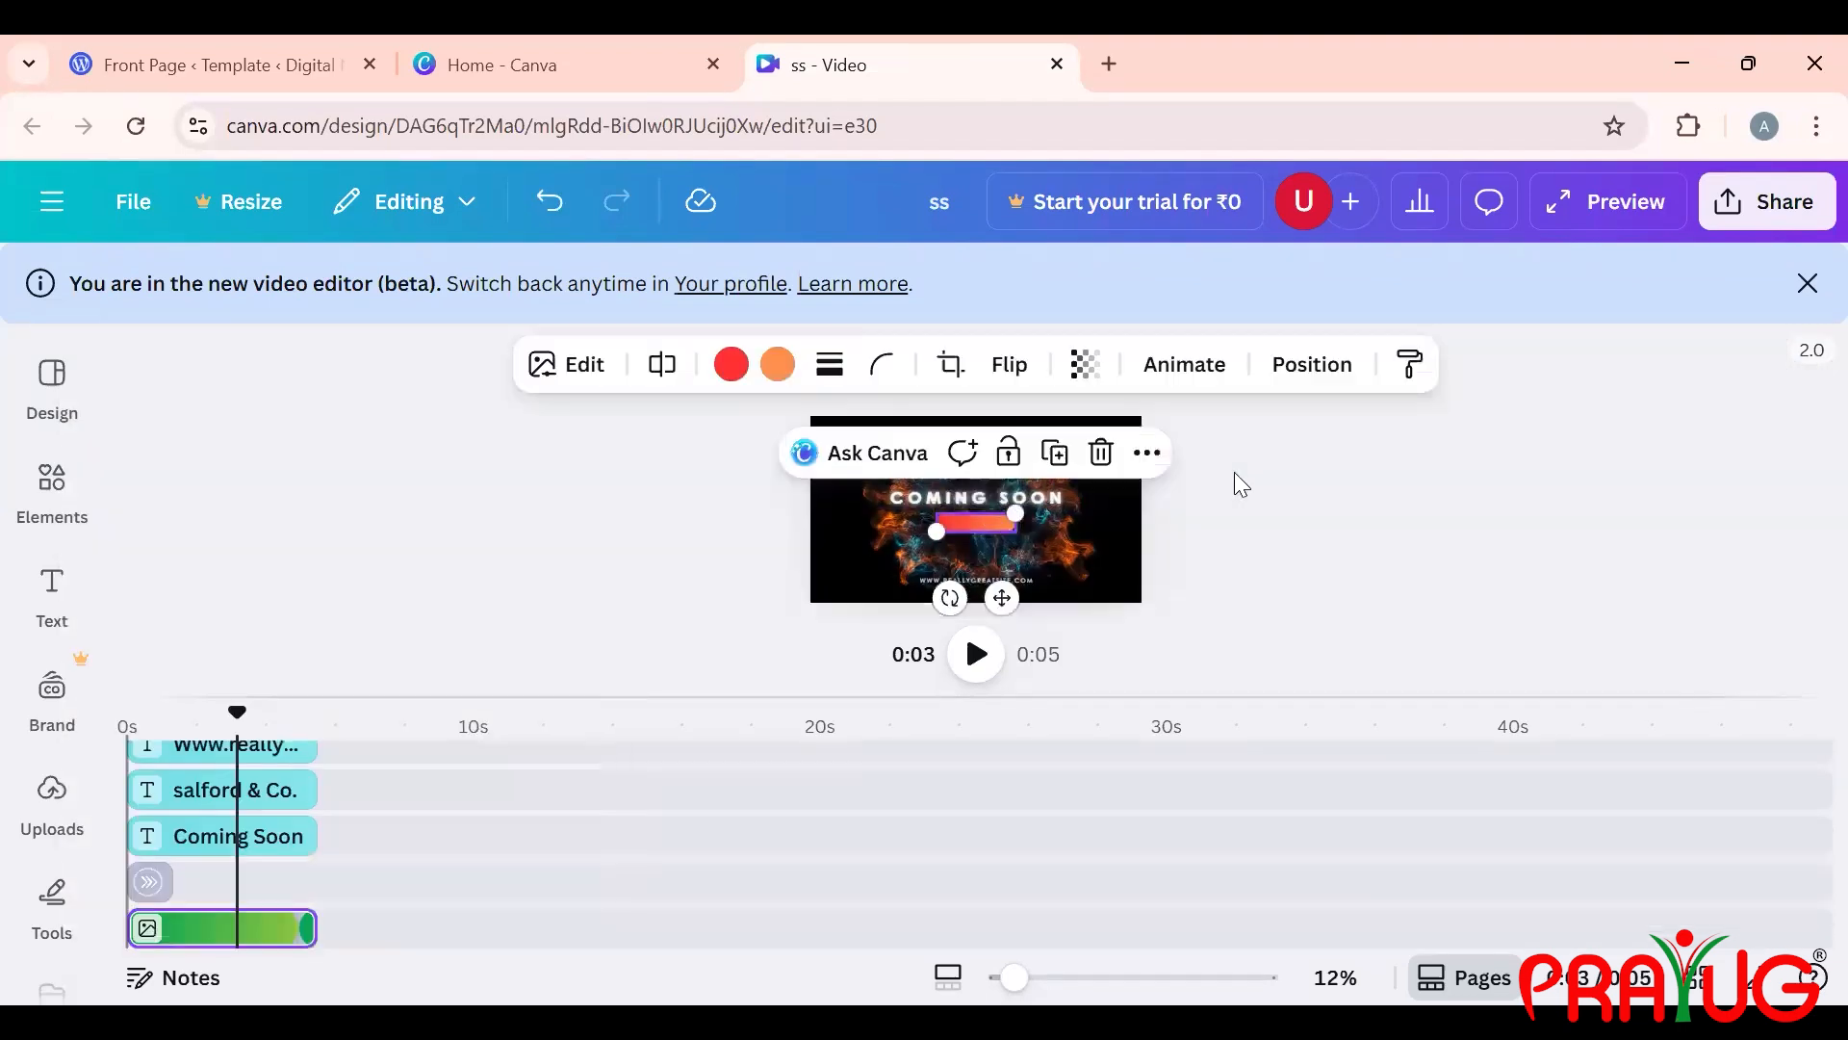
{"action": "left_click", "coordinate": [1234, 472]}
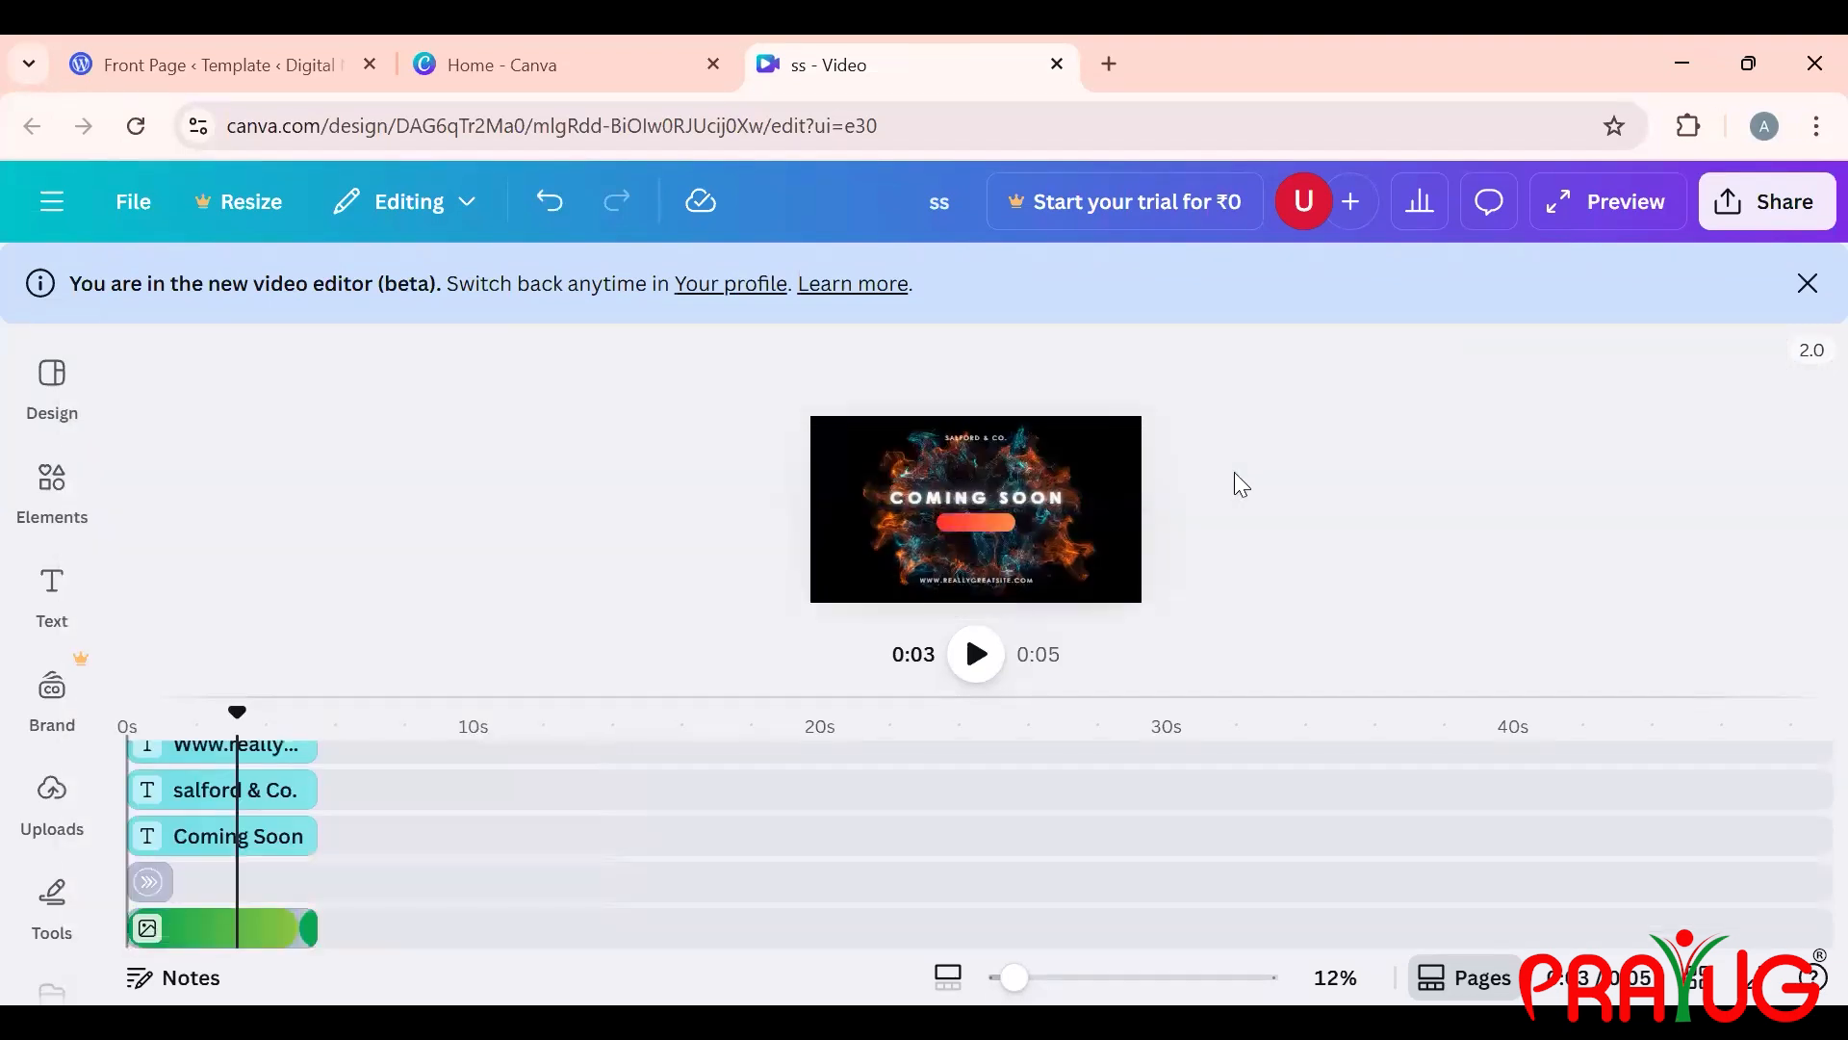
Step: Delete the empty orange button below the Coming Soon title and play the video to check it
{"action": "left_click", "coordinate": [1005, 523]}
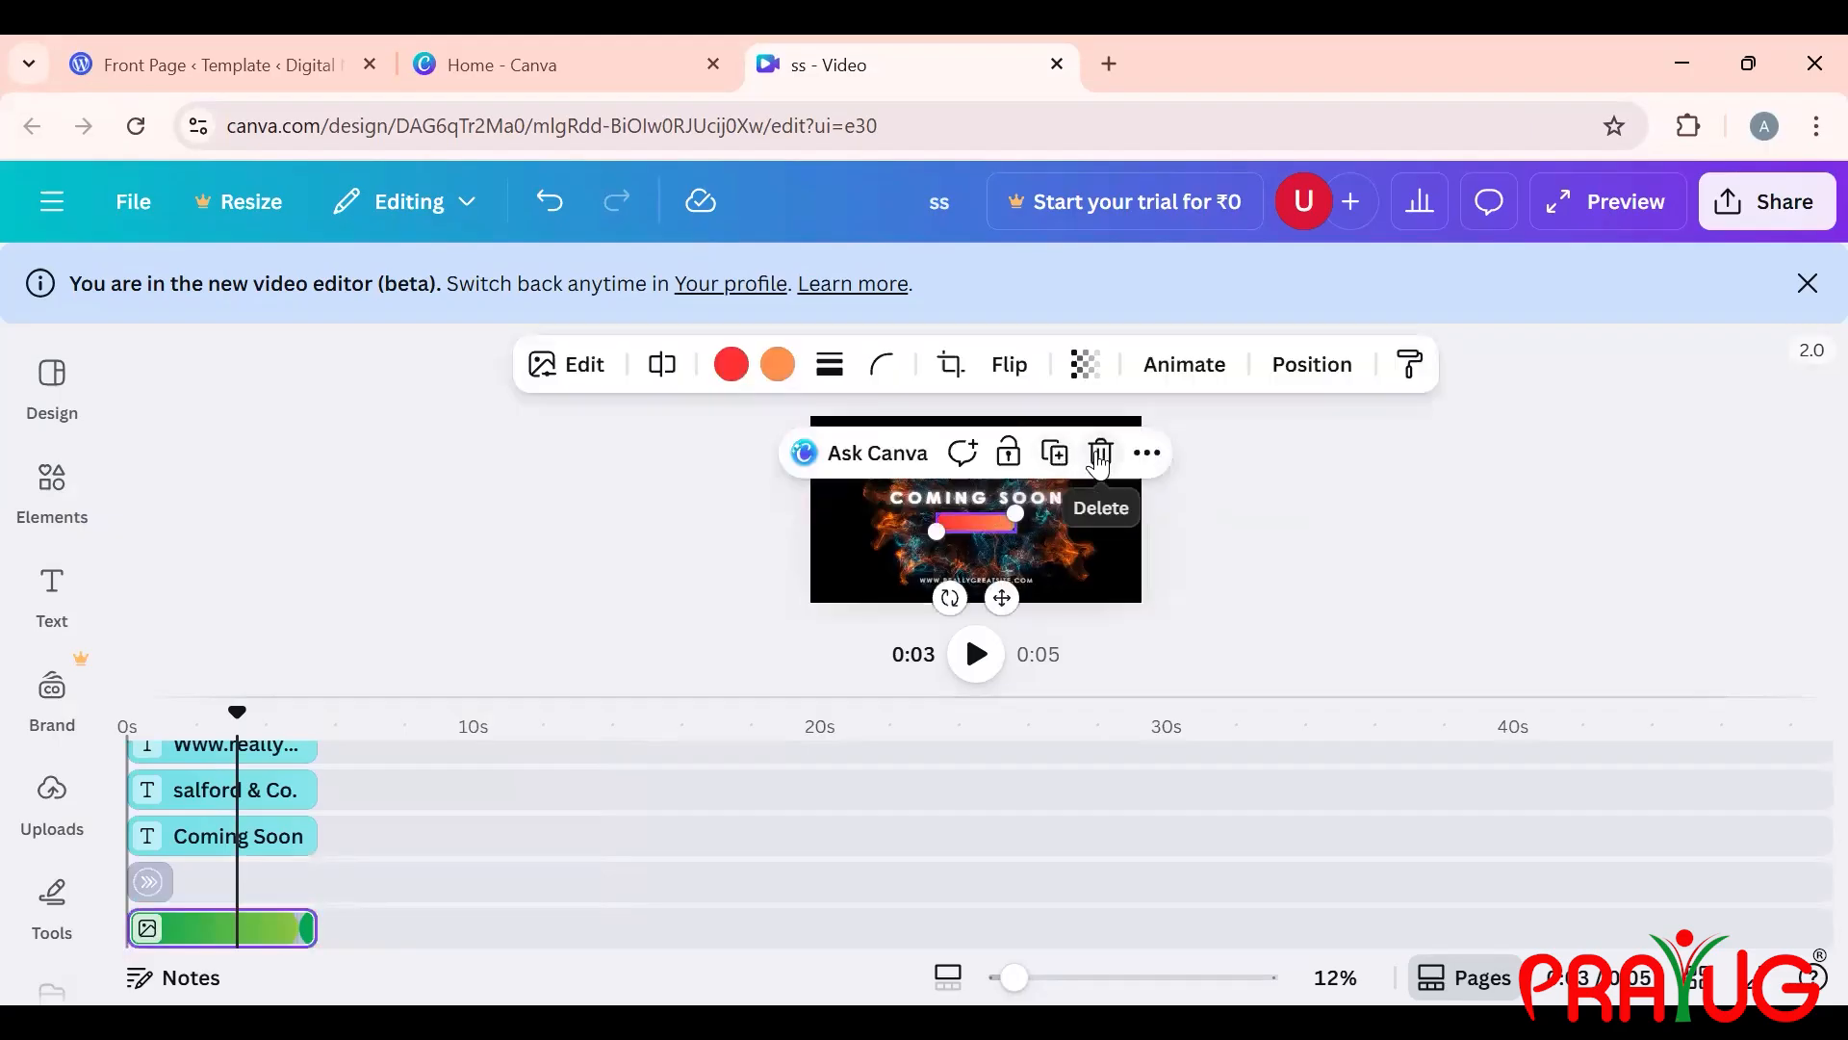
{"action": "left_click", "coordinate": [1100, 452]}
{"action": "left_click", "coordinate": [980, 651]}
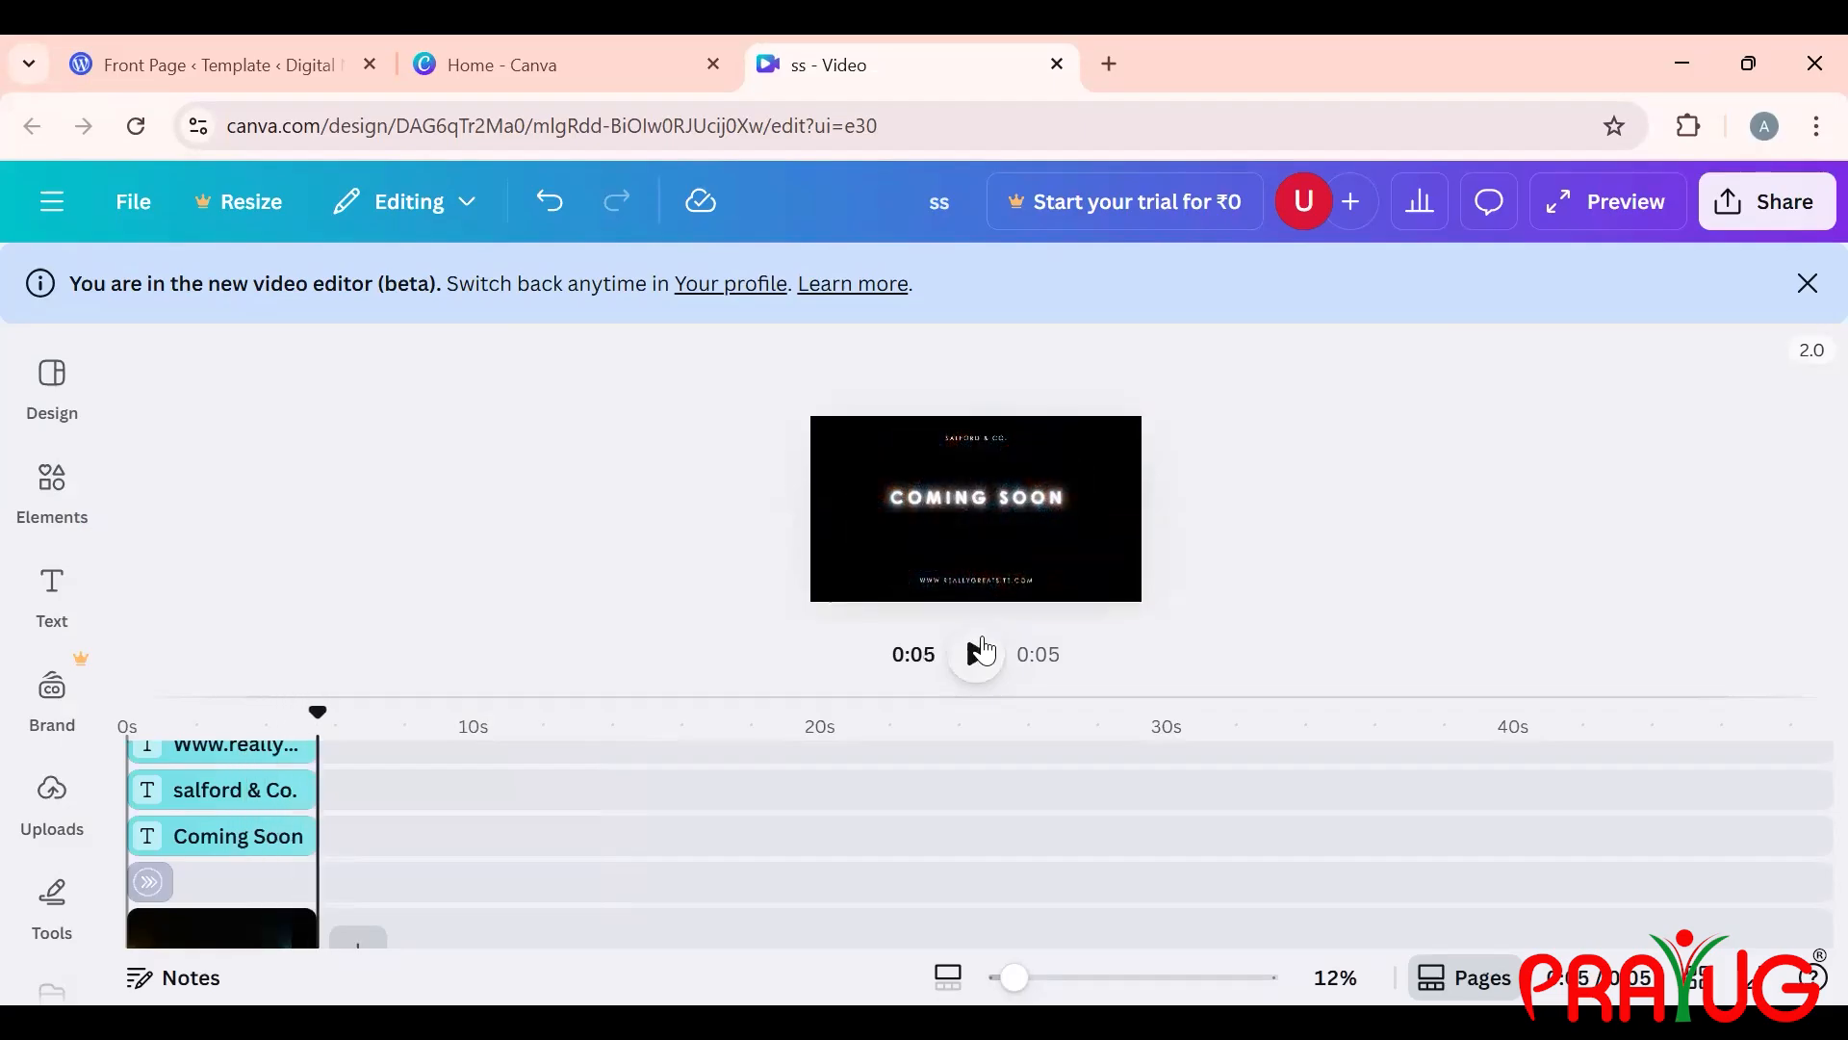
{"action": "left_click", "coordinate": [980, 651]}
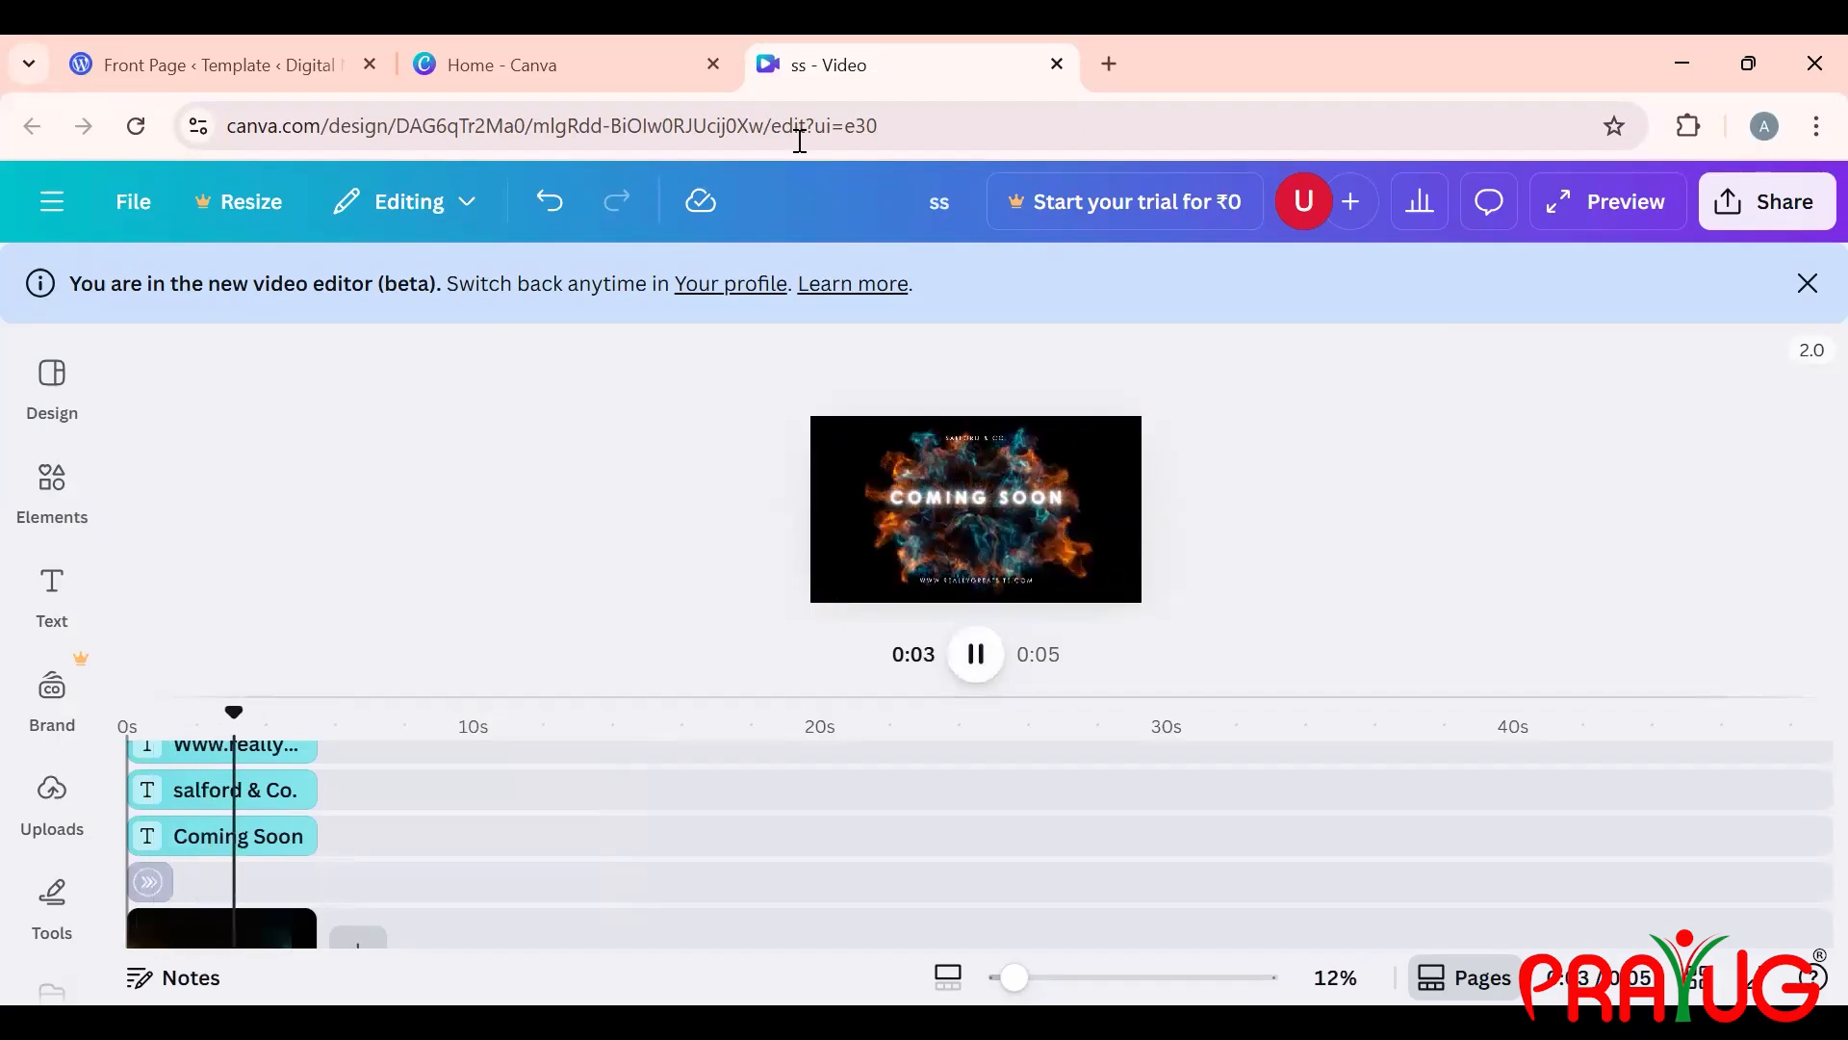
Step: Close this design, create a new landscape video design and search its templates for "coming soon"
{"action": "left_click", "coordinate": [1057, 63]}
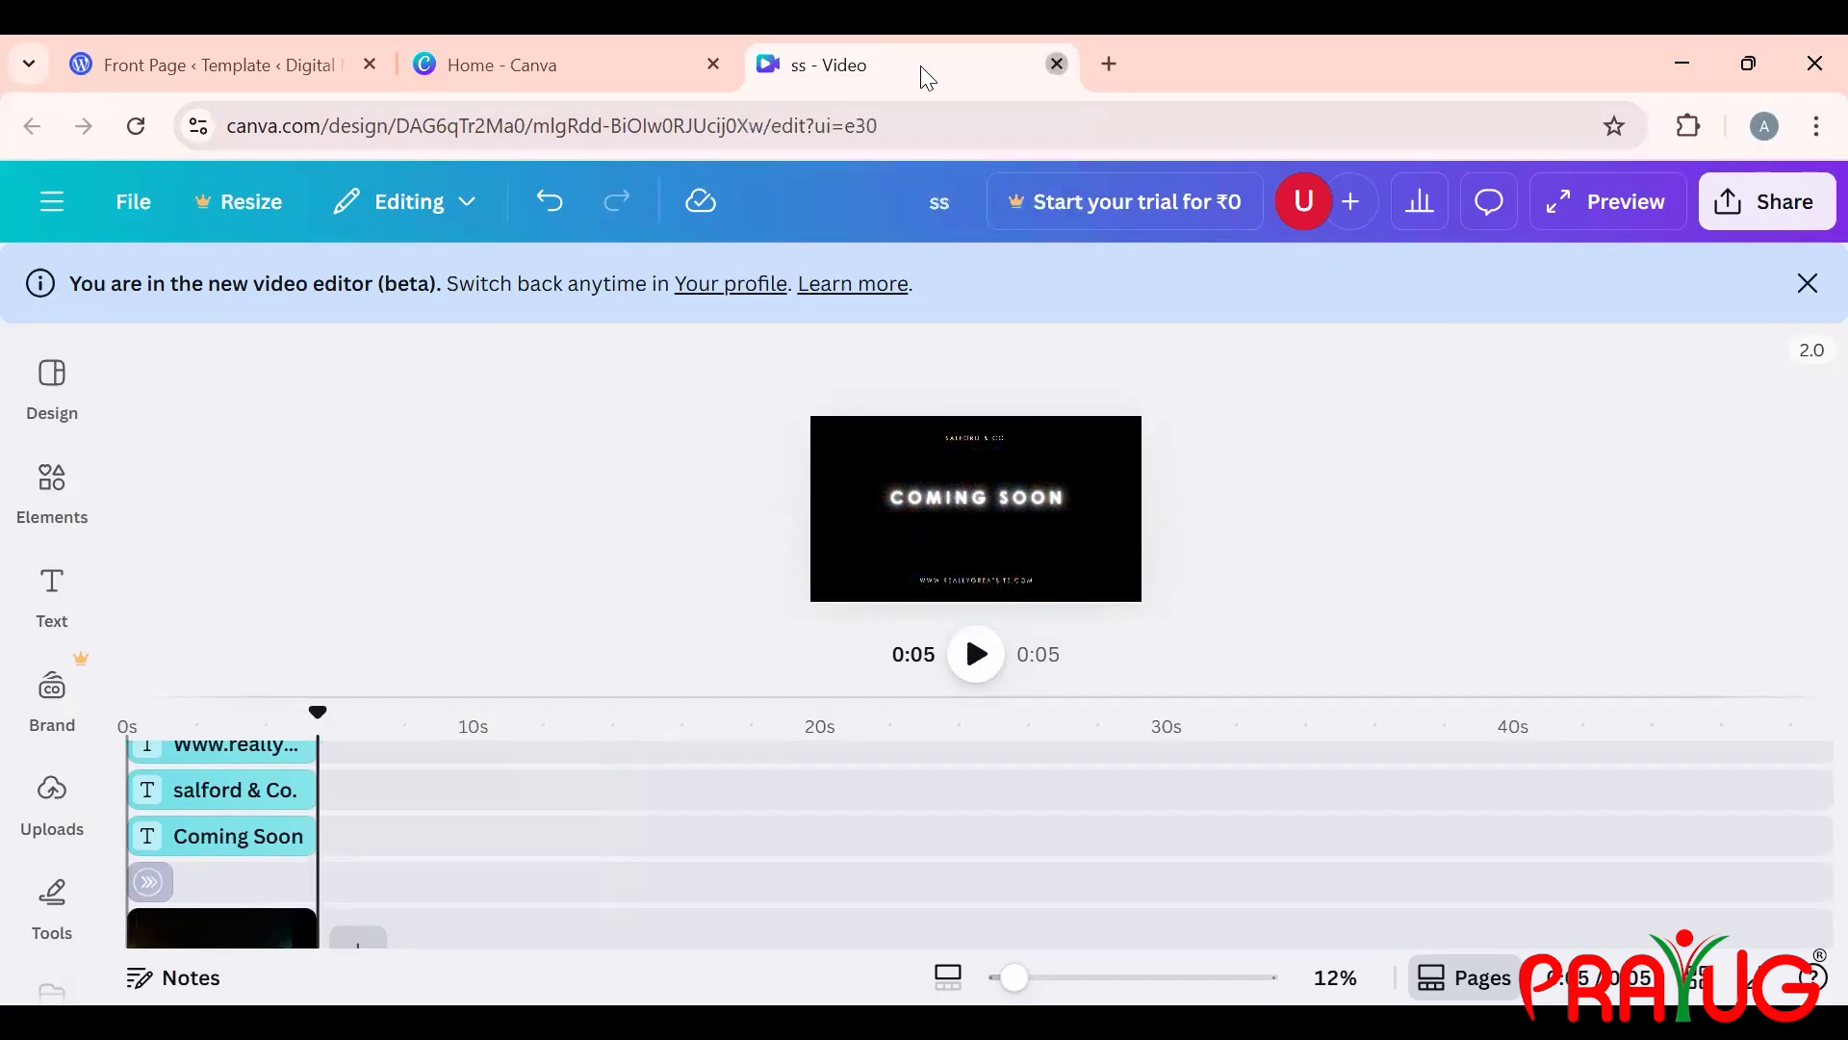
{"action": "left_click", "coordinate": [1100, 500]}
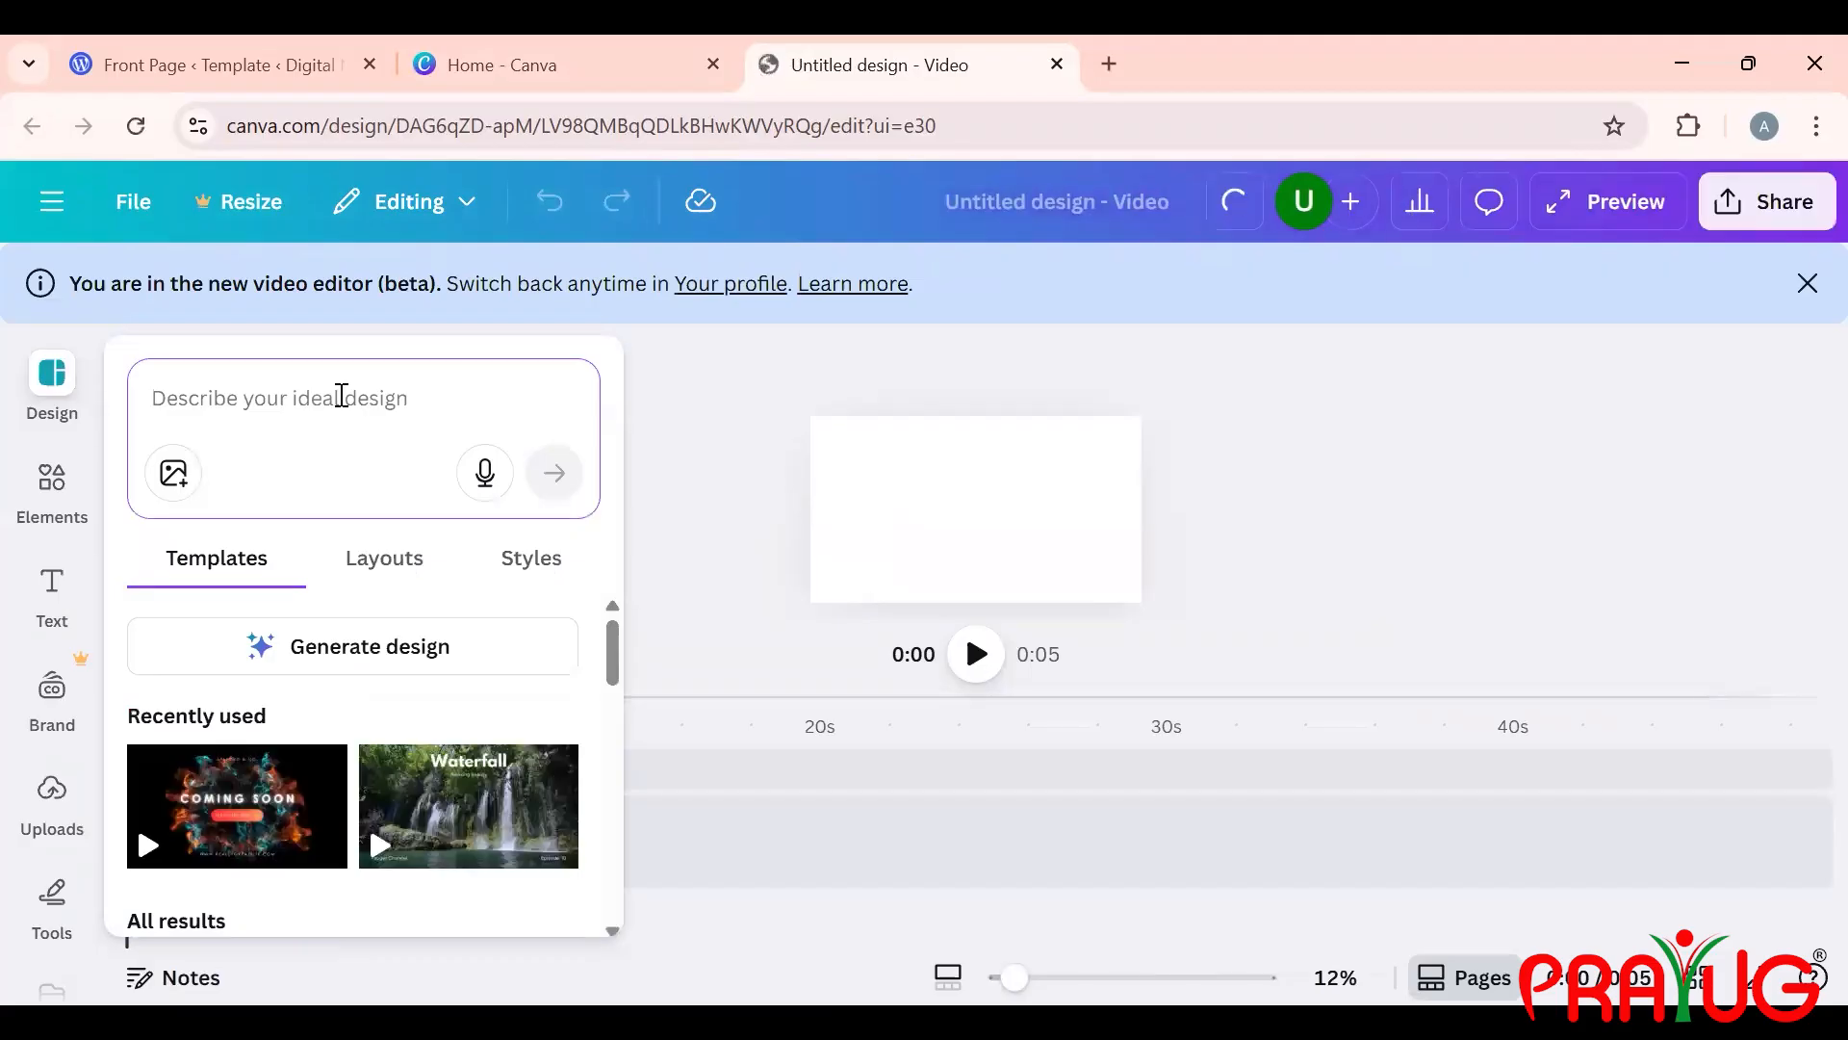
{"action": "left_click", "coordinate": [342, 395]}
{"action": "type", "text": "co"}
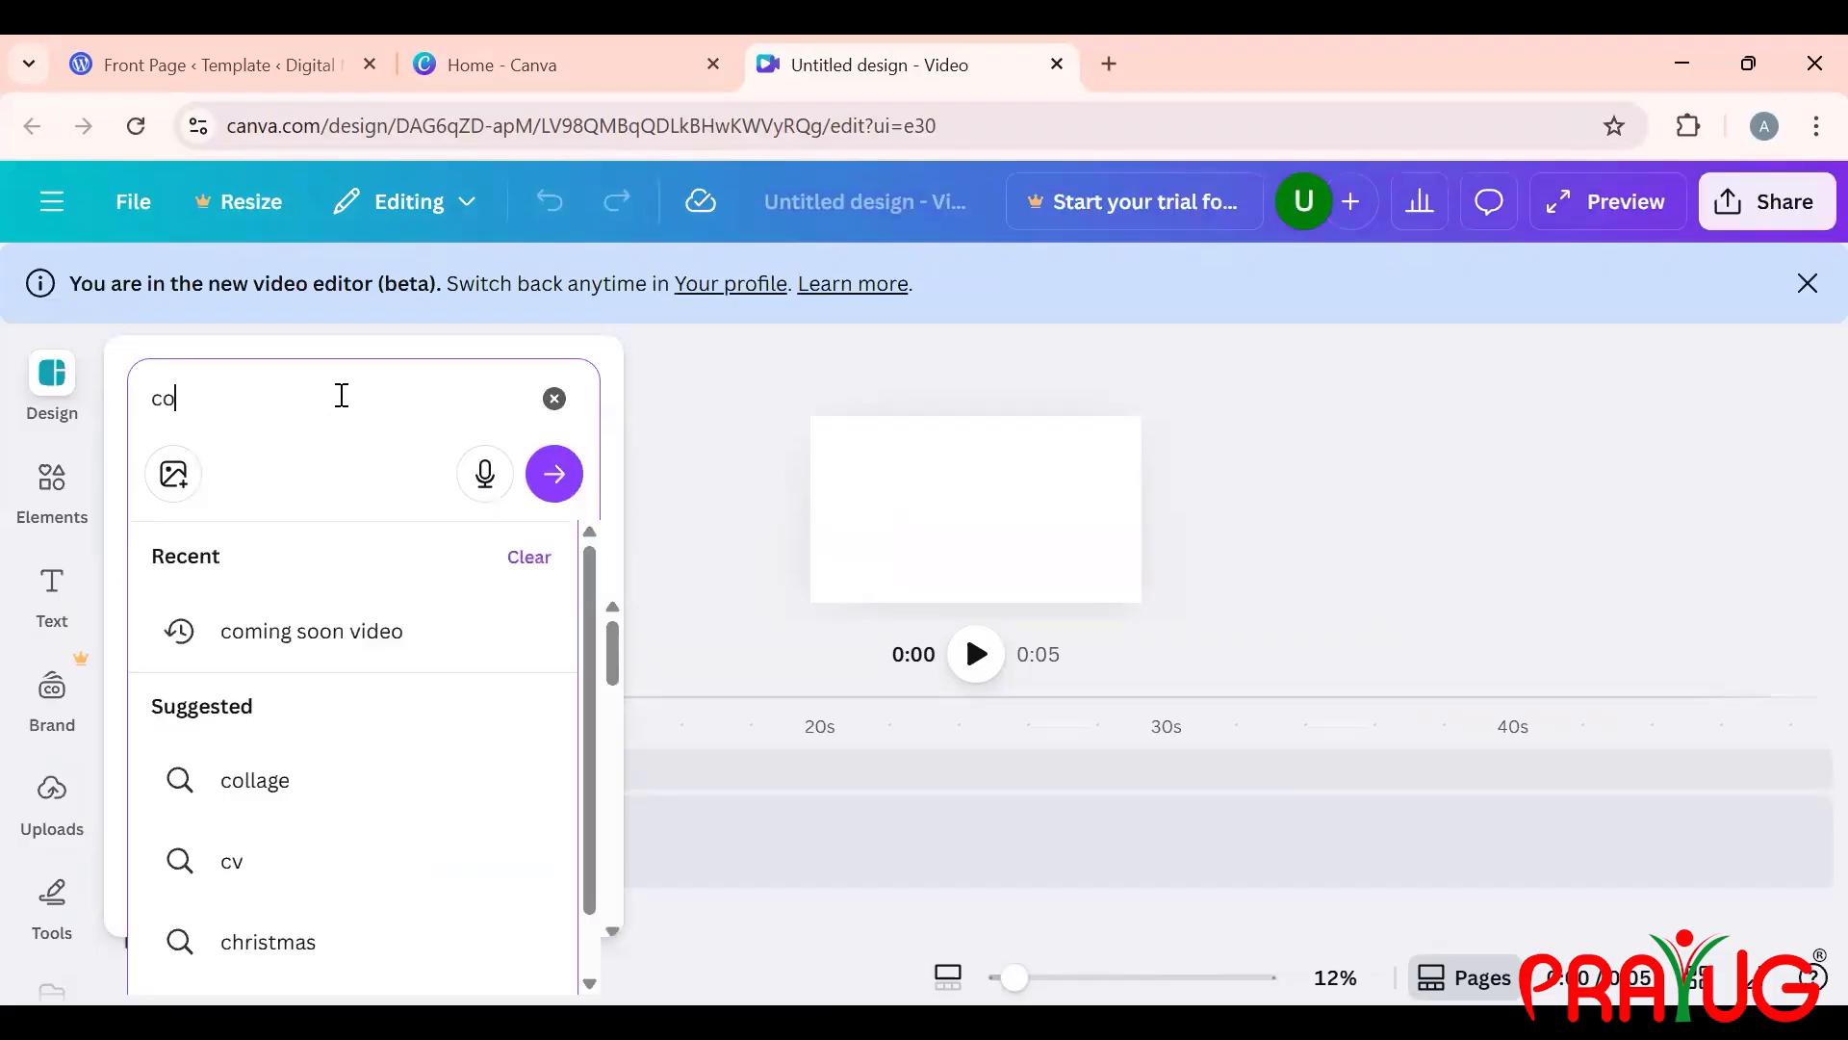
{"action": "type", "text": "ming "}
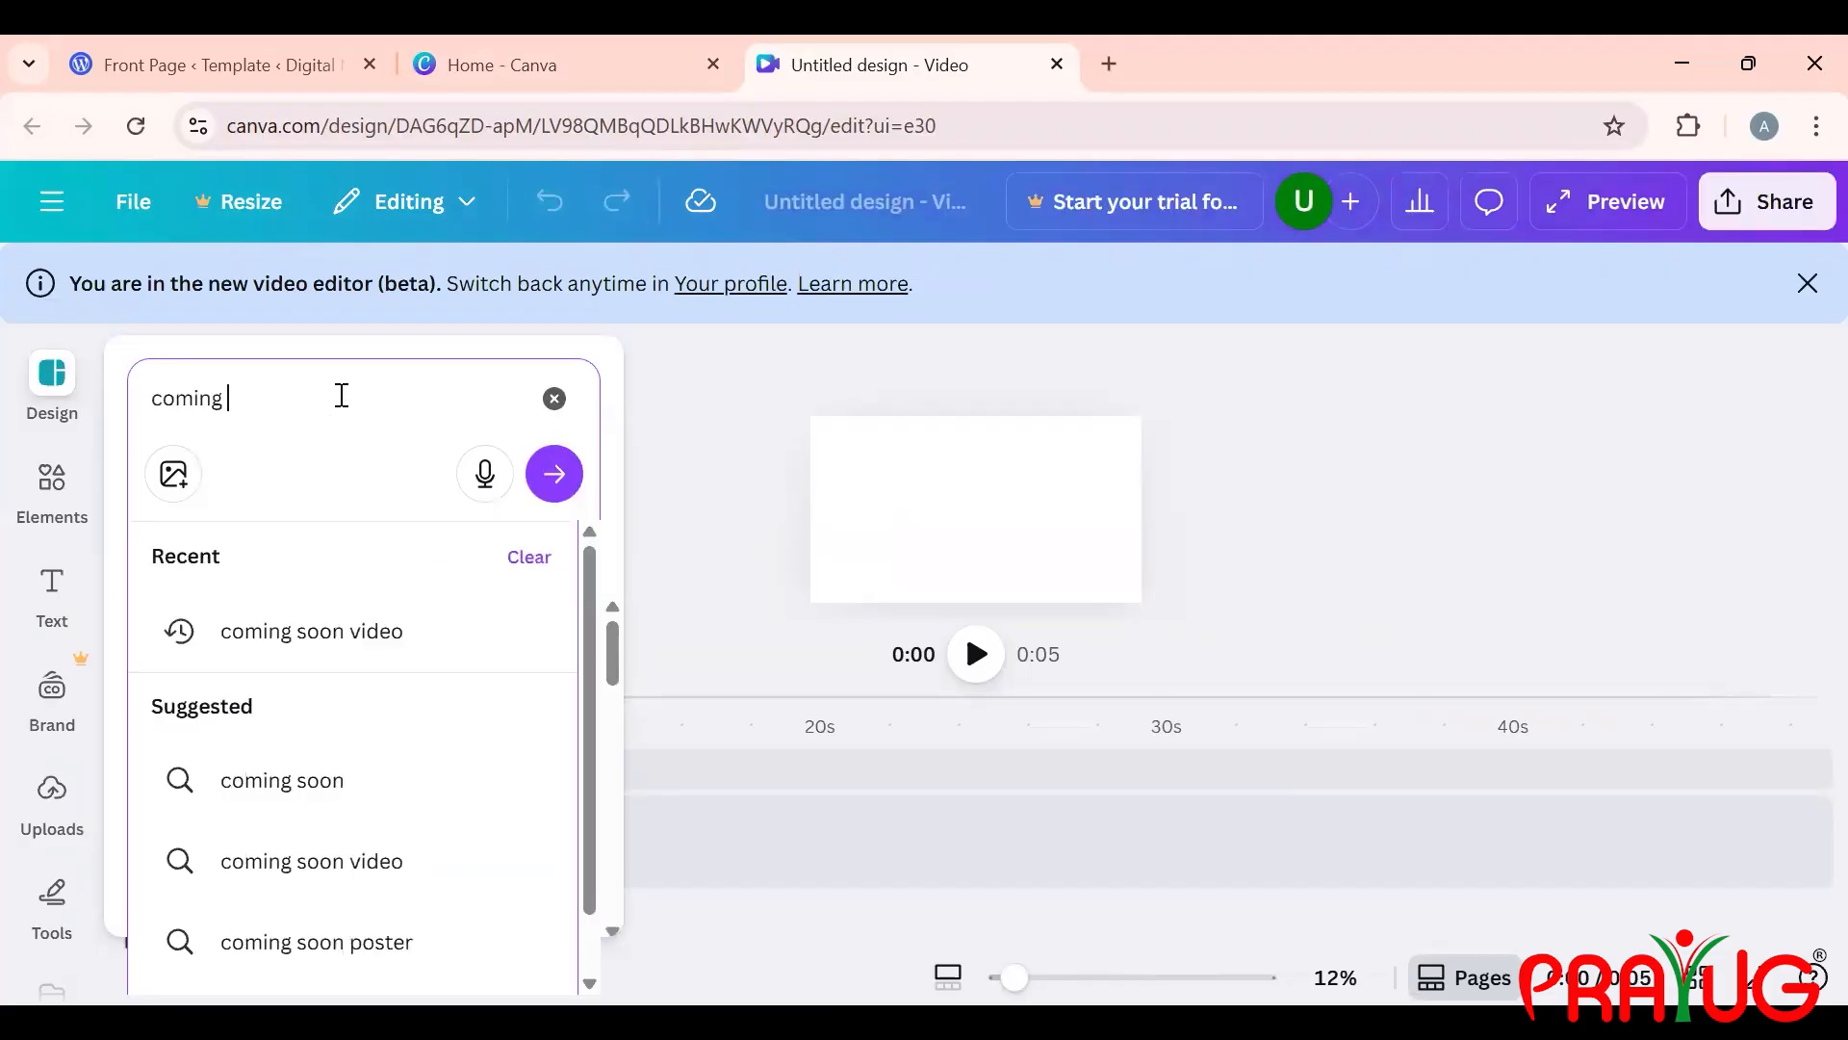
{"action": "type", "text": "soon"}
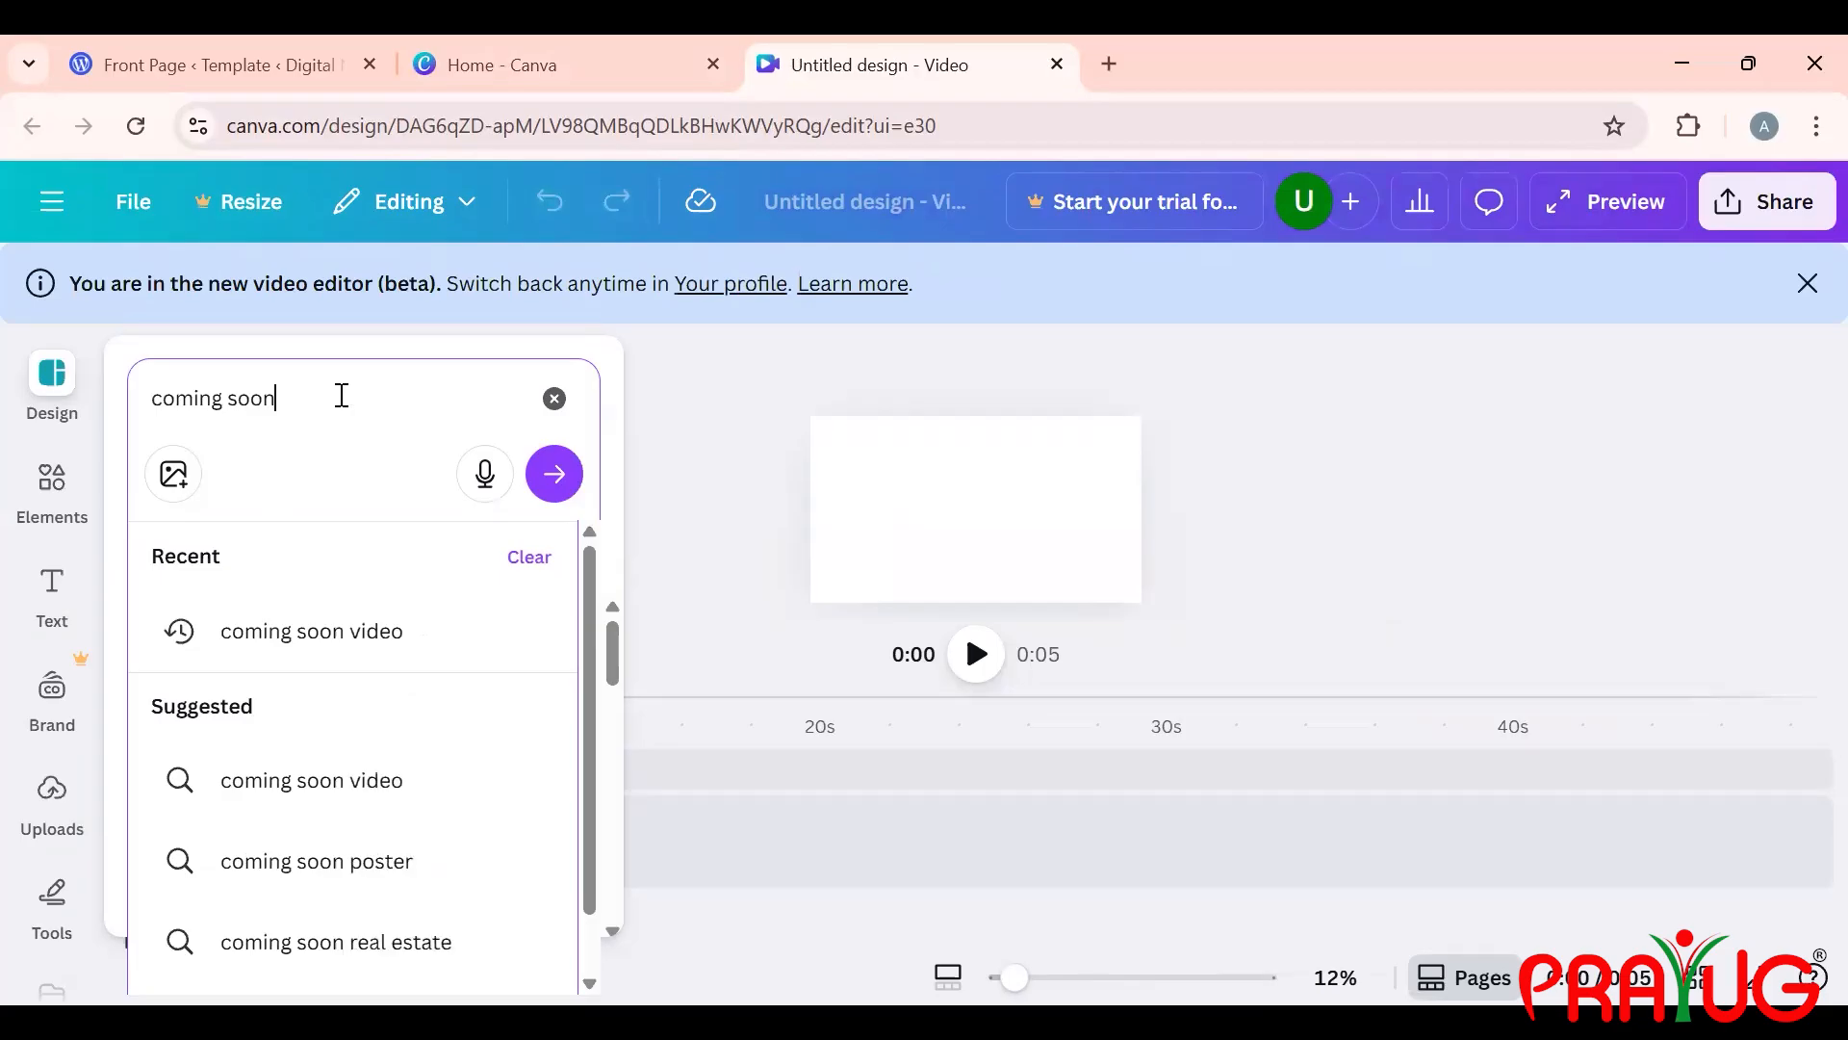
{"action": "key", "text": "Return"}
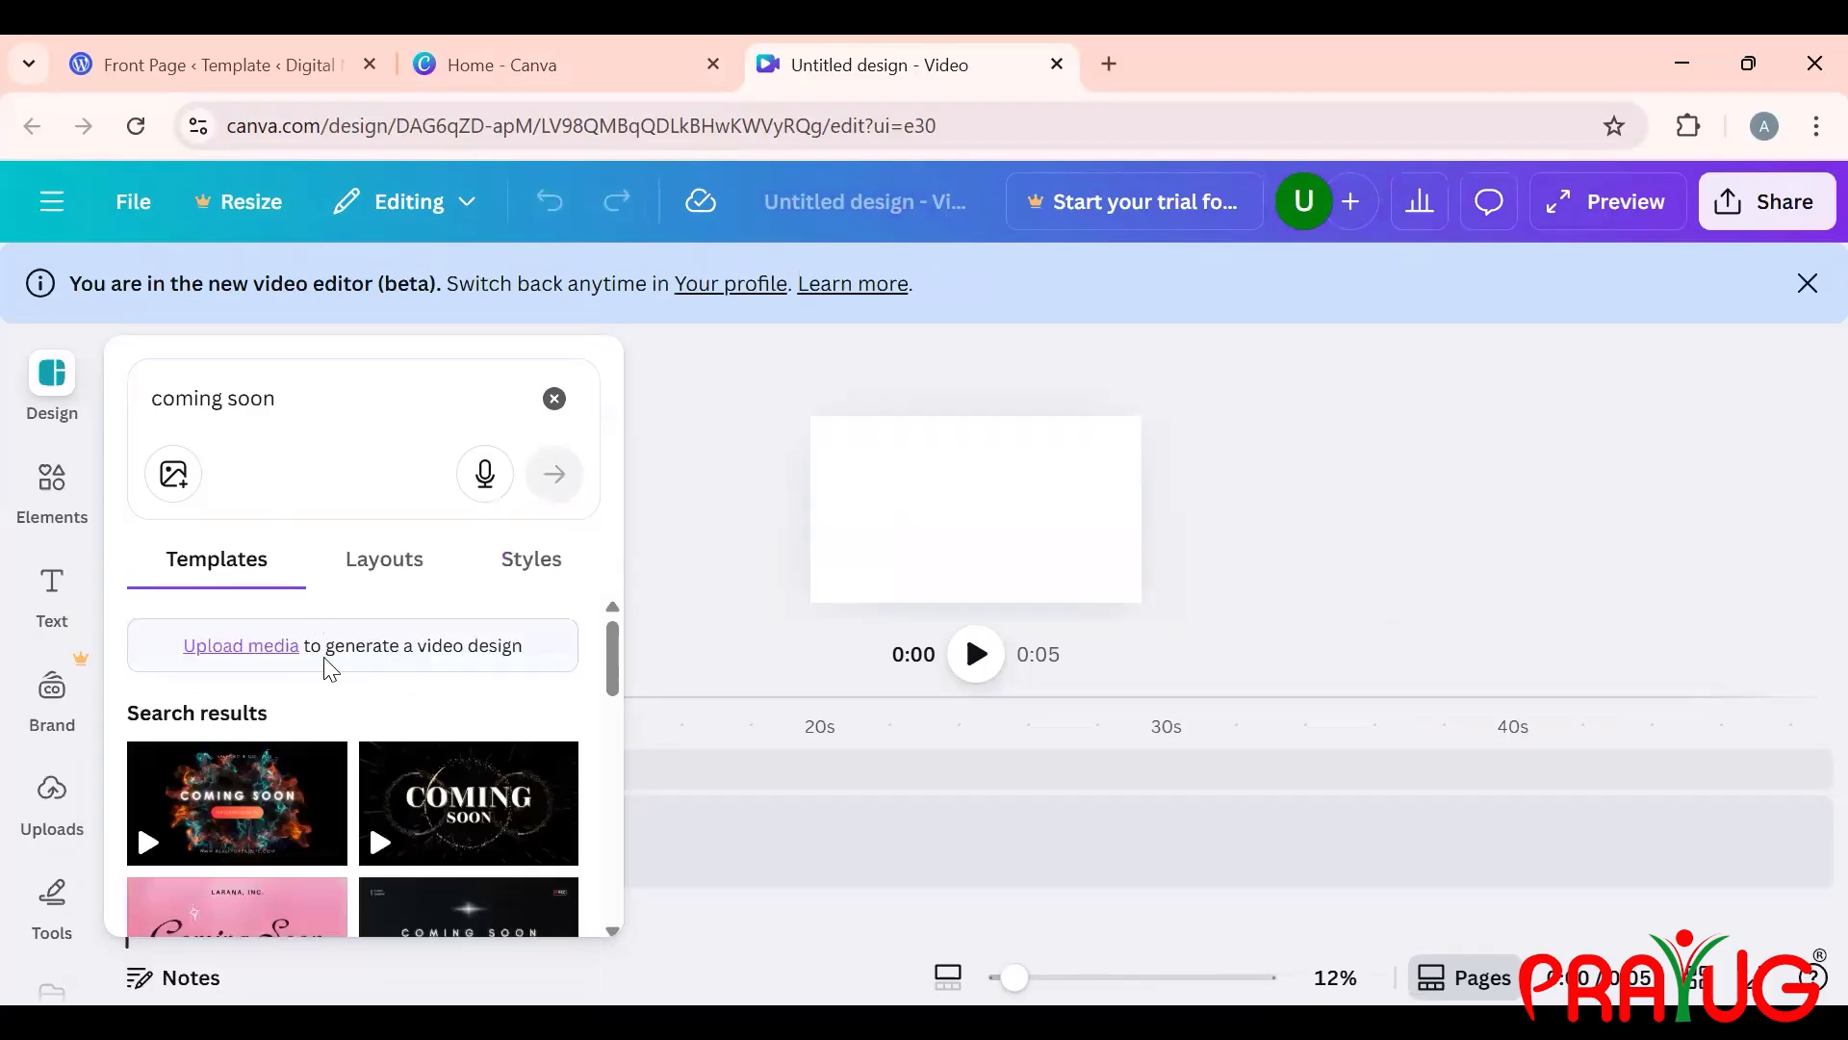
Step: Examine the "coming soon" video template results to find a suitable free design
{"action": "scroll", "coordinate": [326, 669], "scroll_direction": "down", "scroll_amount": 3}
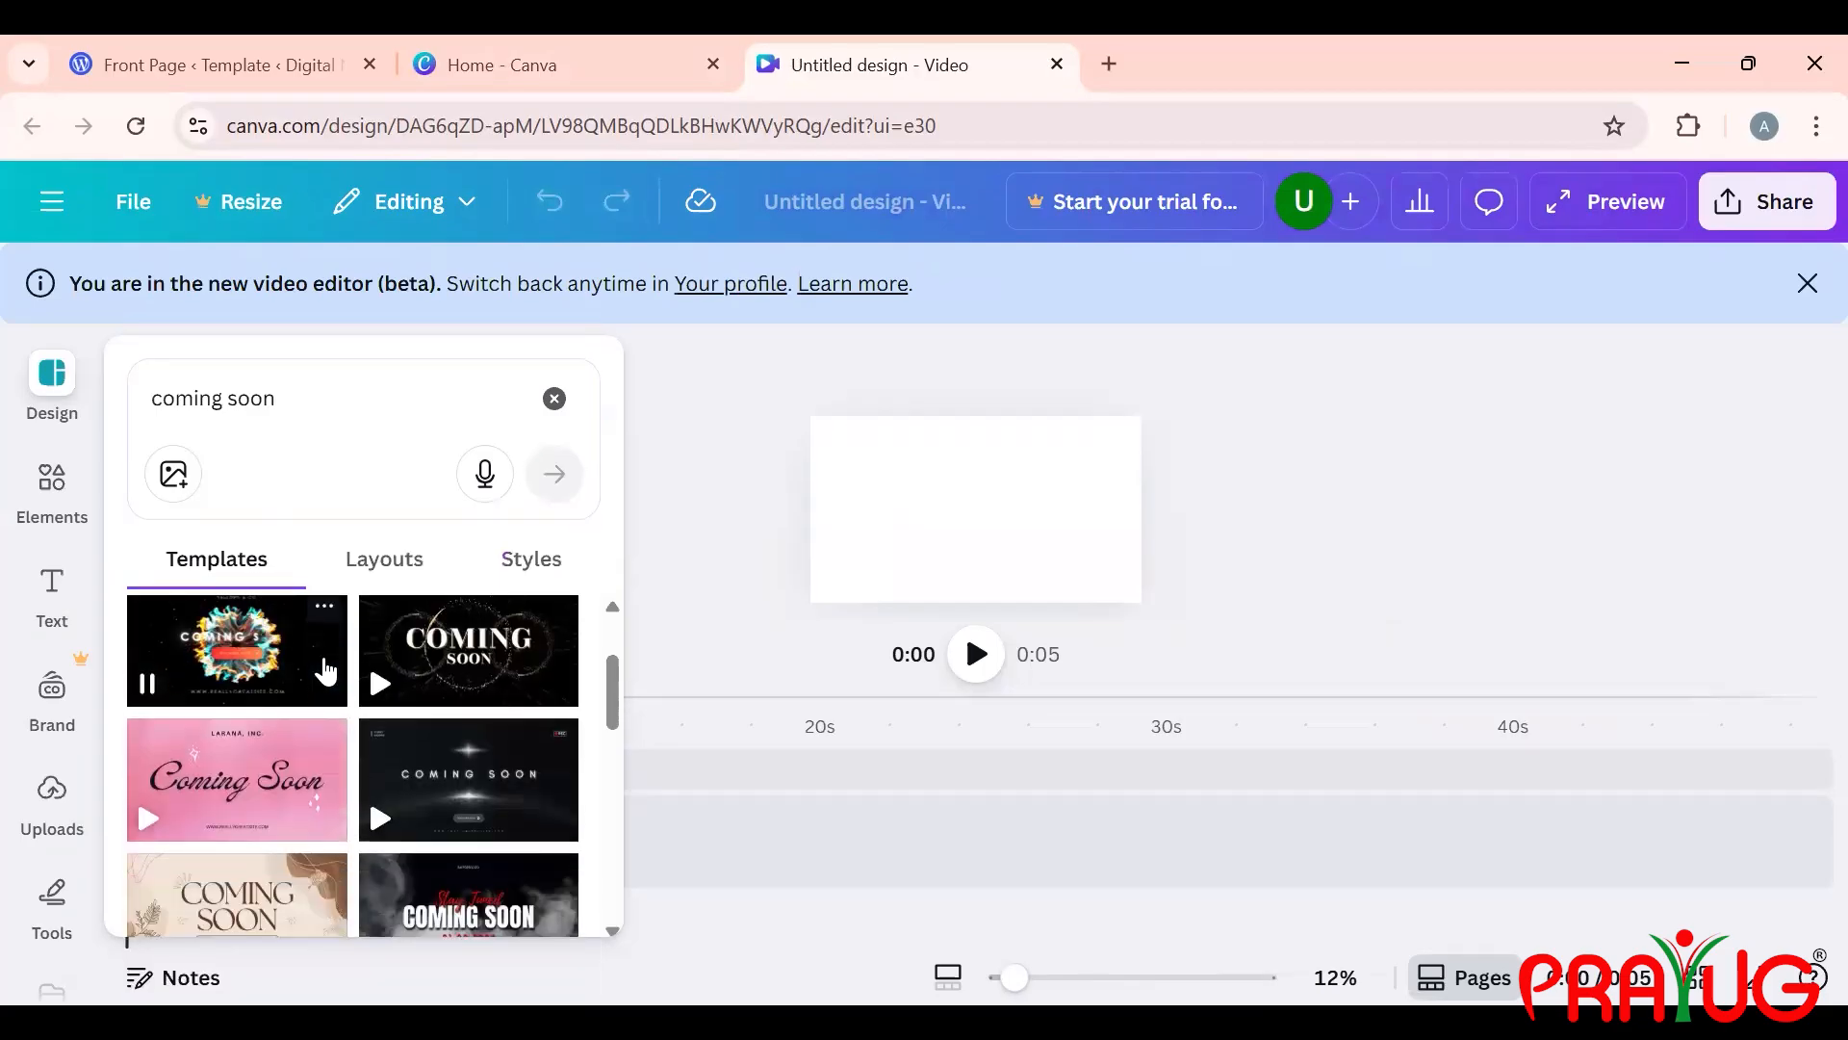
{"action": "scroll", "coordinate": [325, 669], "scroll_direction": "down", "scroll_amount": 3}
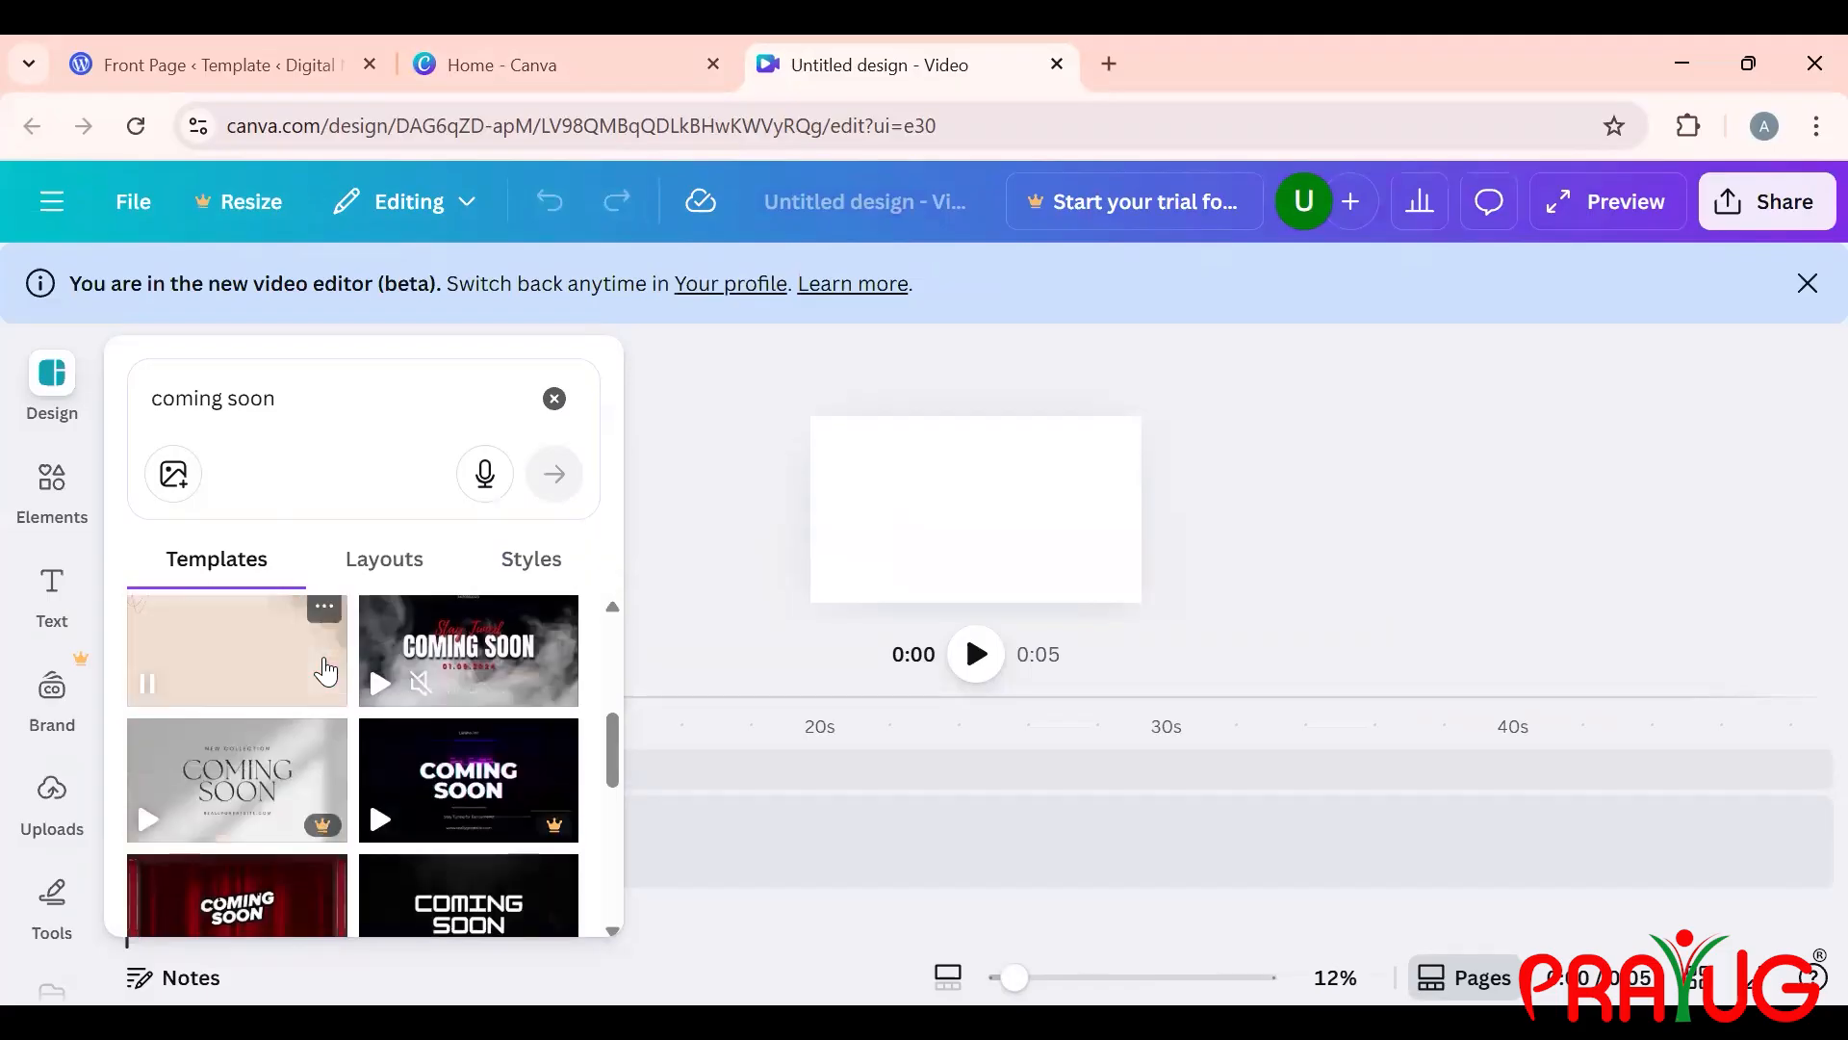
{"action": "scroll", "coordinate": [325, 669], "scroll_direction": "down", "scroll_amount": 3}
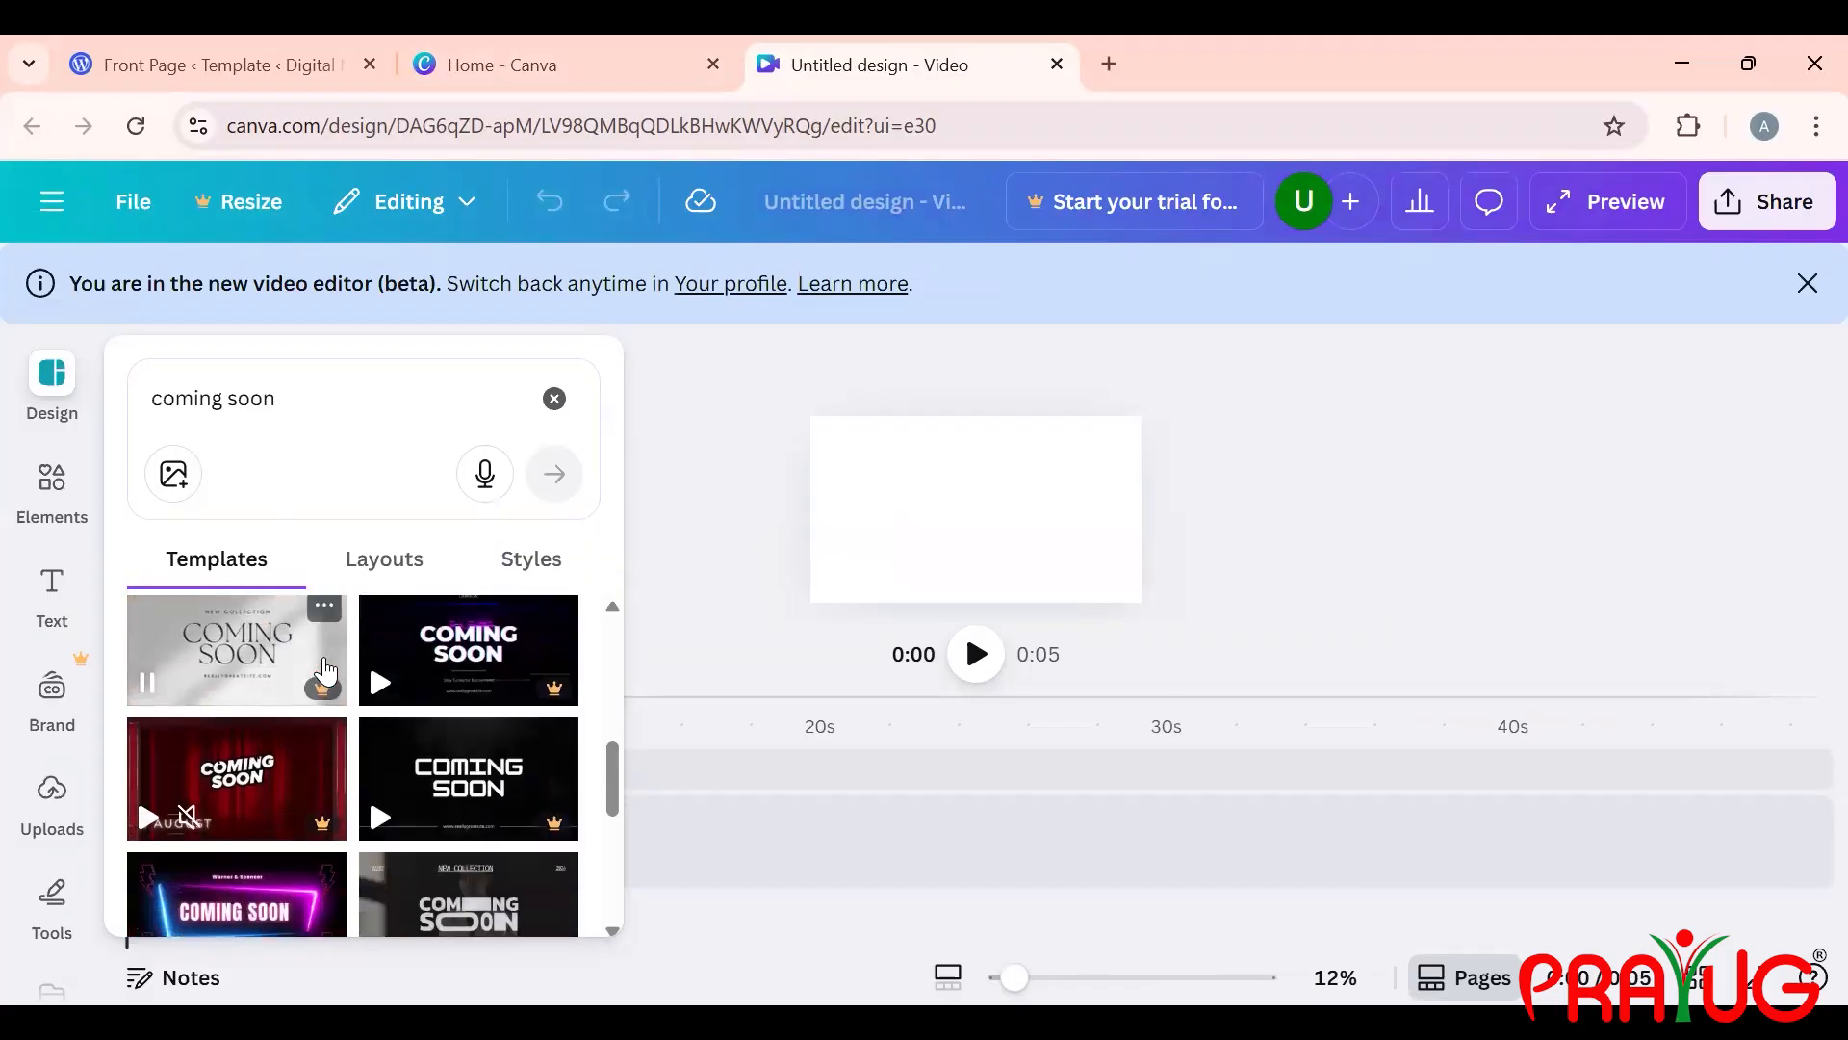
{"action": "scroll", "coordinate": [325, 669], "scroll_direction": "down", "scroll_amount": 5}
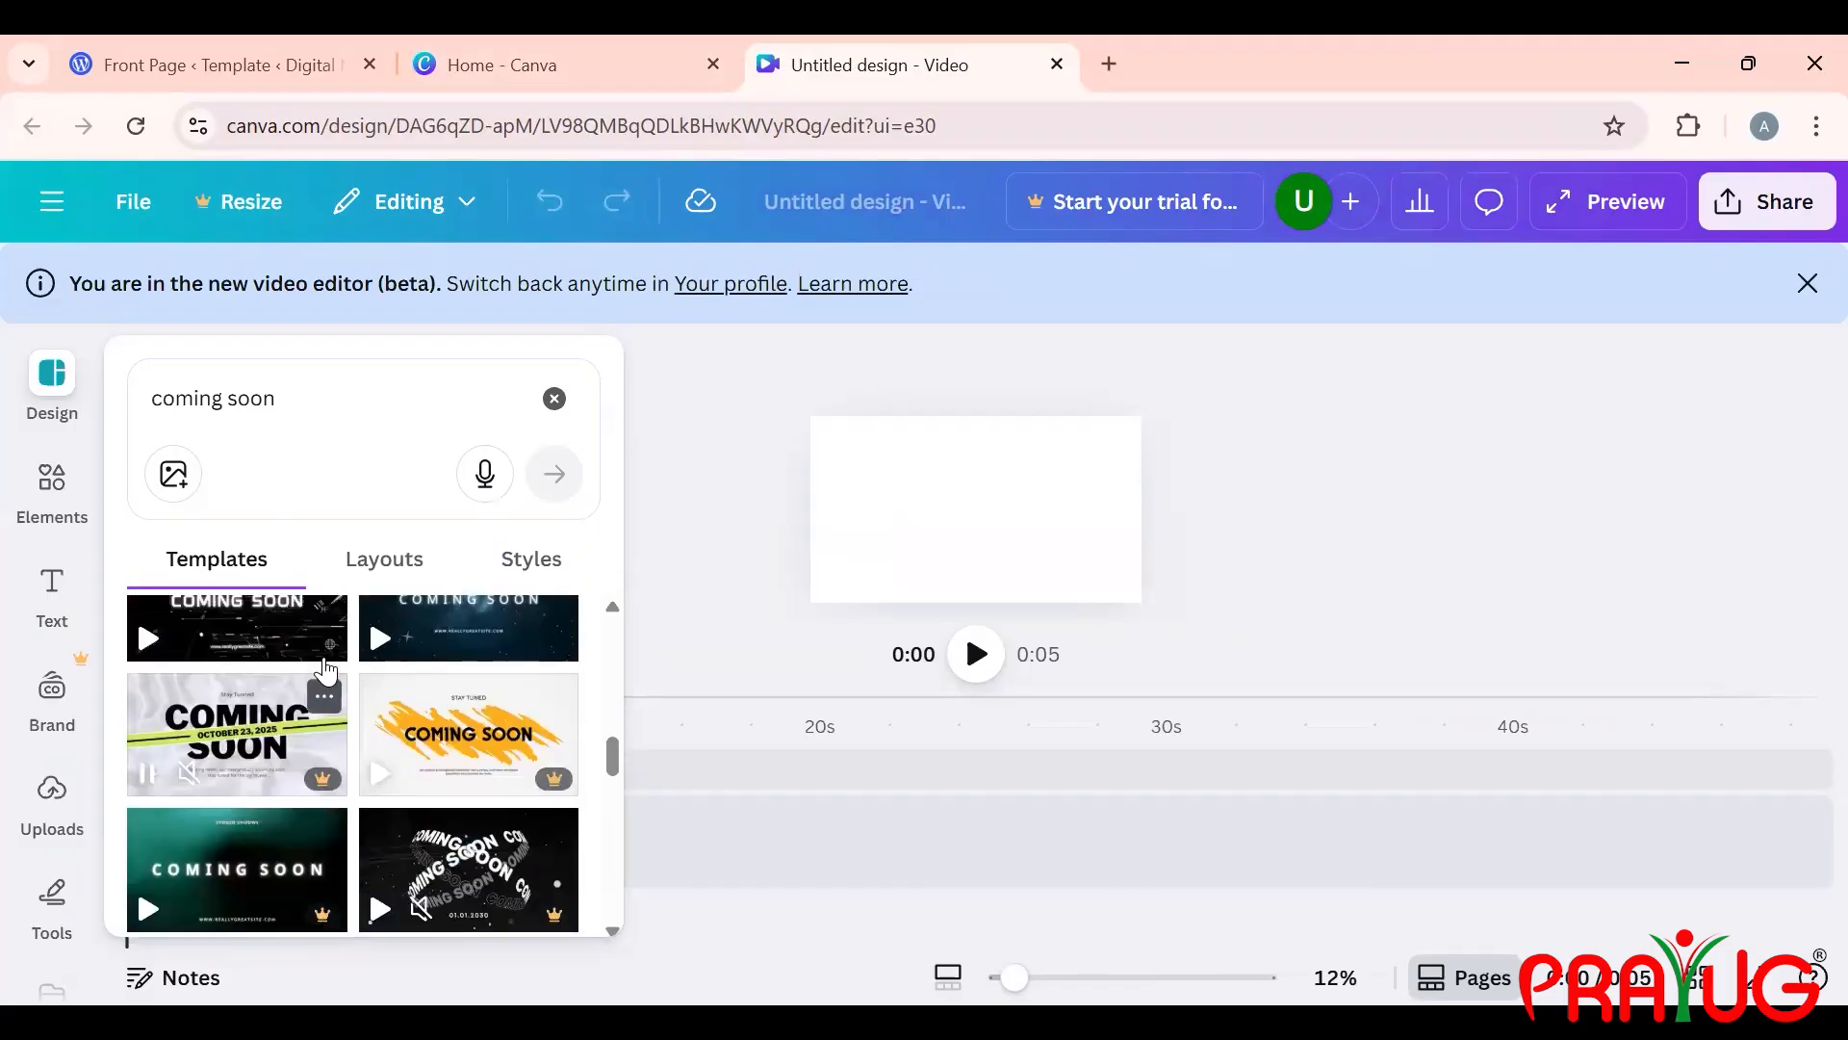
{"action": "scroll", "coordinate": [325, 669], "scroll_direction": "up", "scroll_amount": 1}
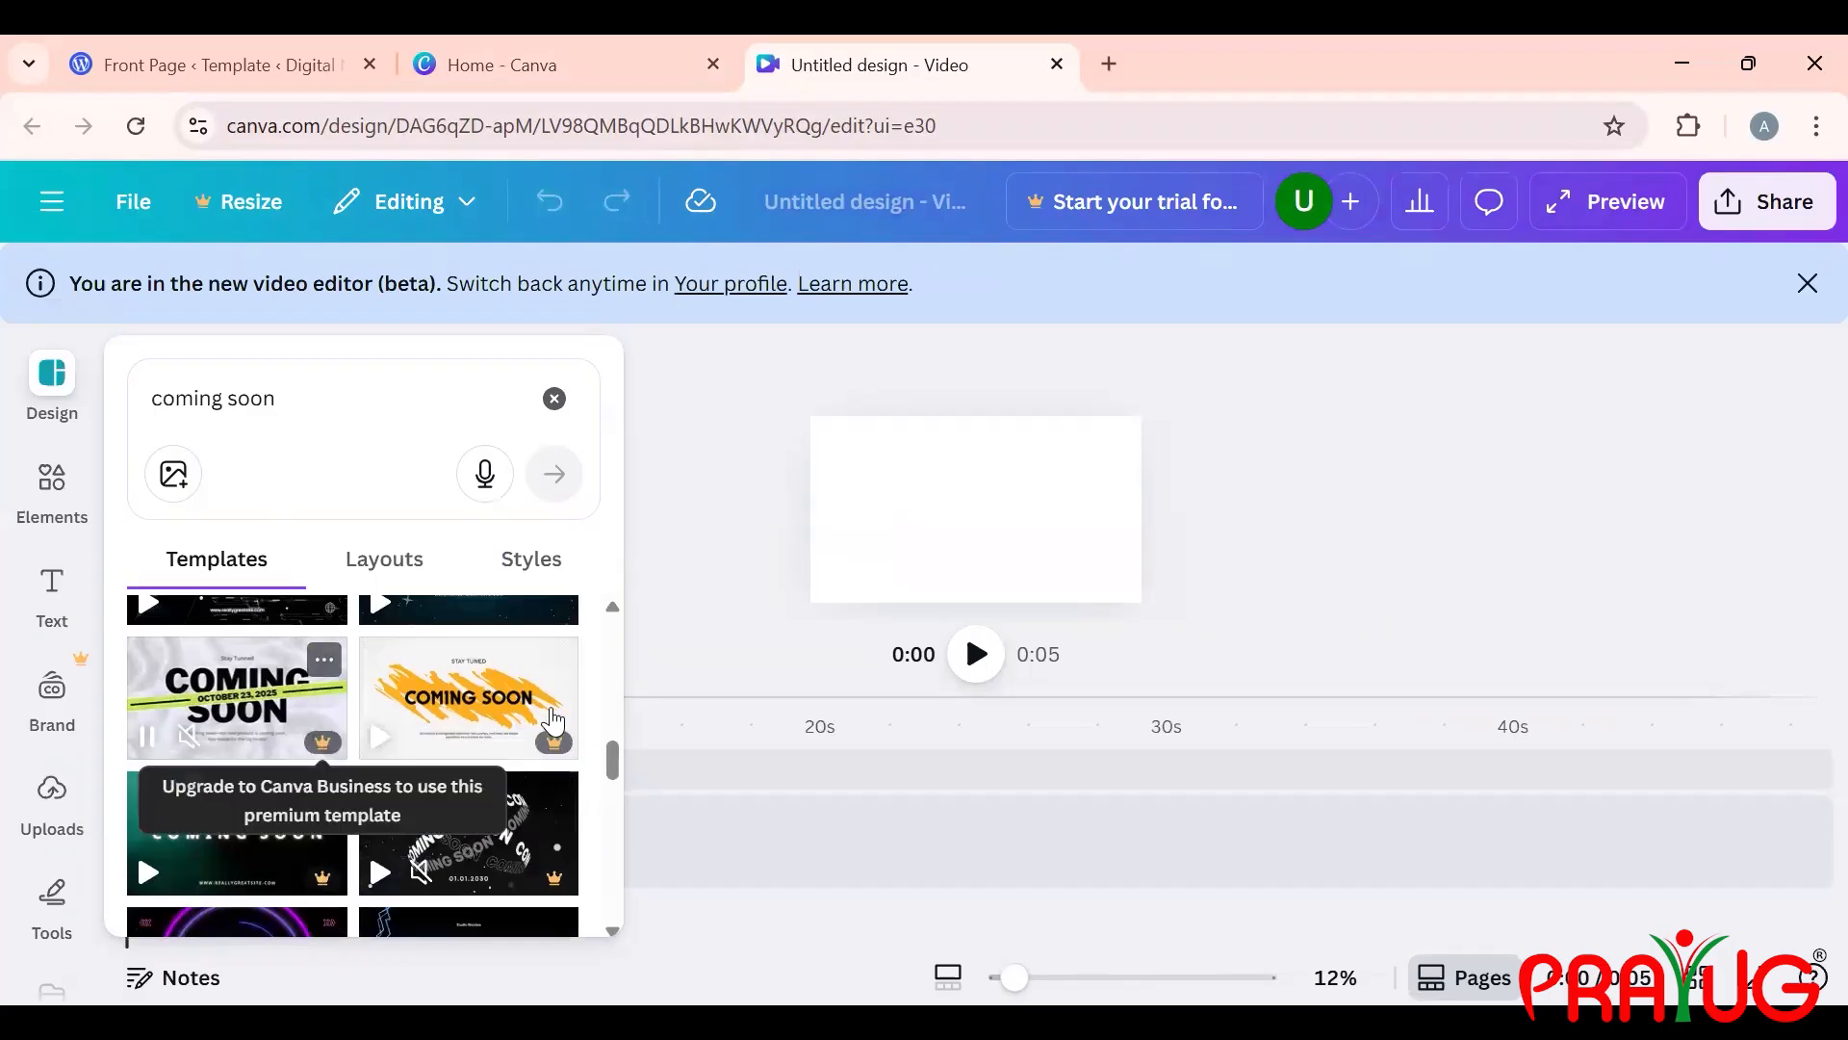
{"action": "scroll", "coordinate": [433, 766], "scroll_direction": "down", "scroll_amount": 3}
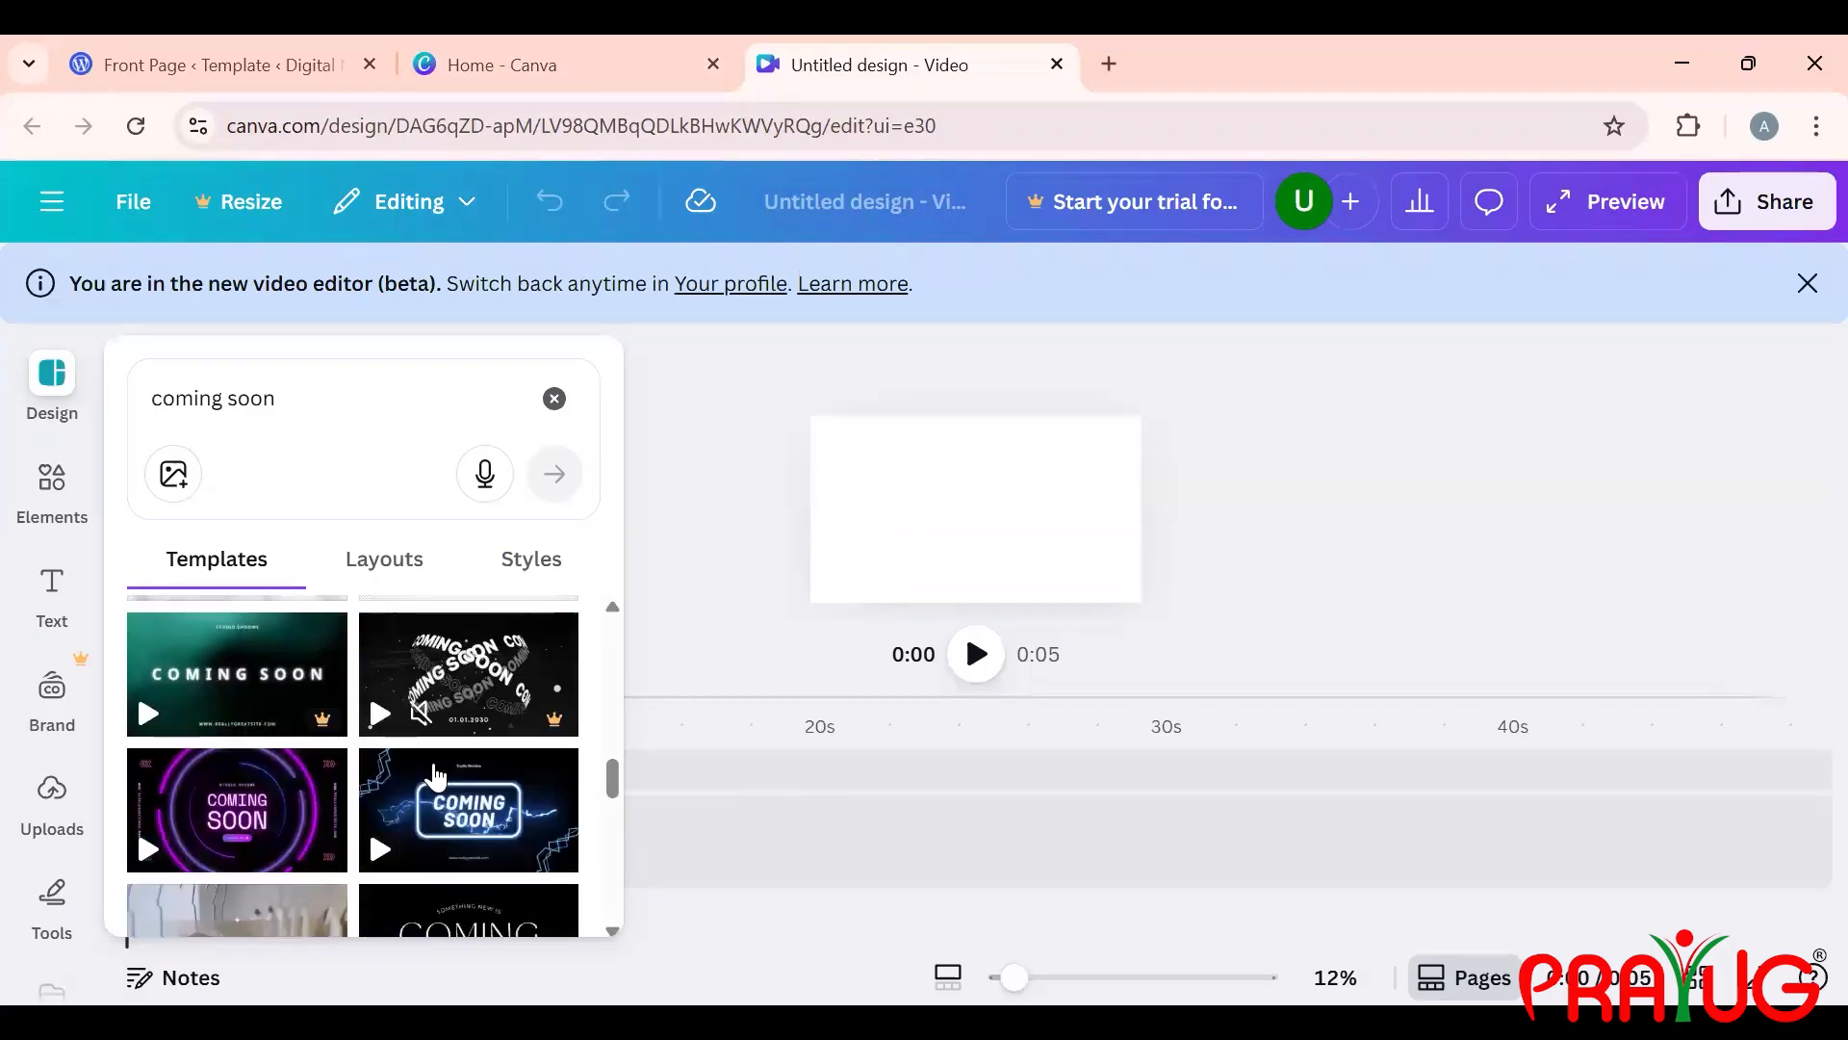
{"action": "scroll", "coordinate": [435, 775], "scroll_direction": "down", "scroll_amount": 4}
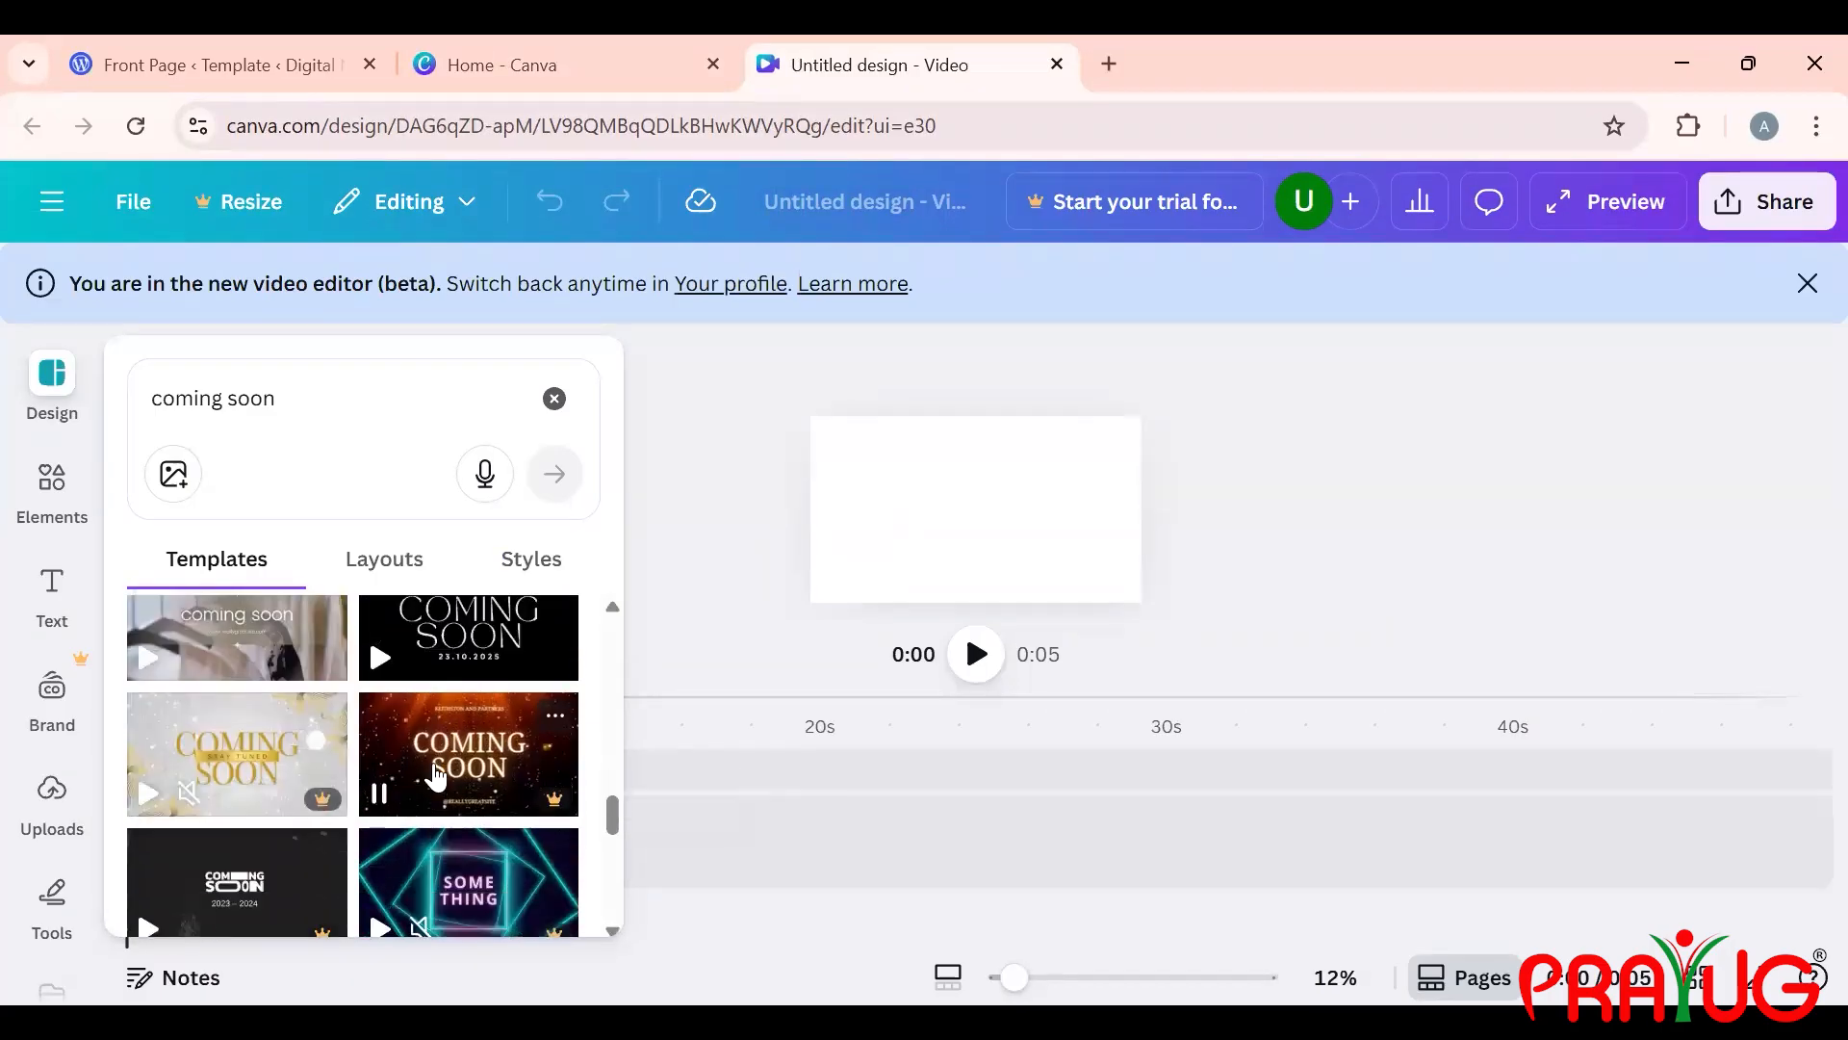
{"action": "scroll", "coordinate": [435, 773], "scroll_direction": "down", "scroll_amount": 4}
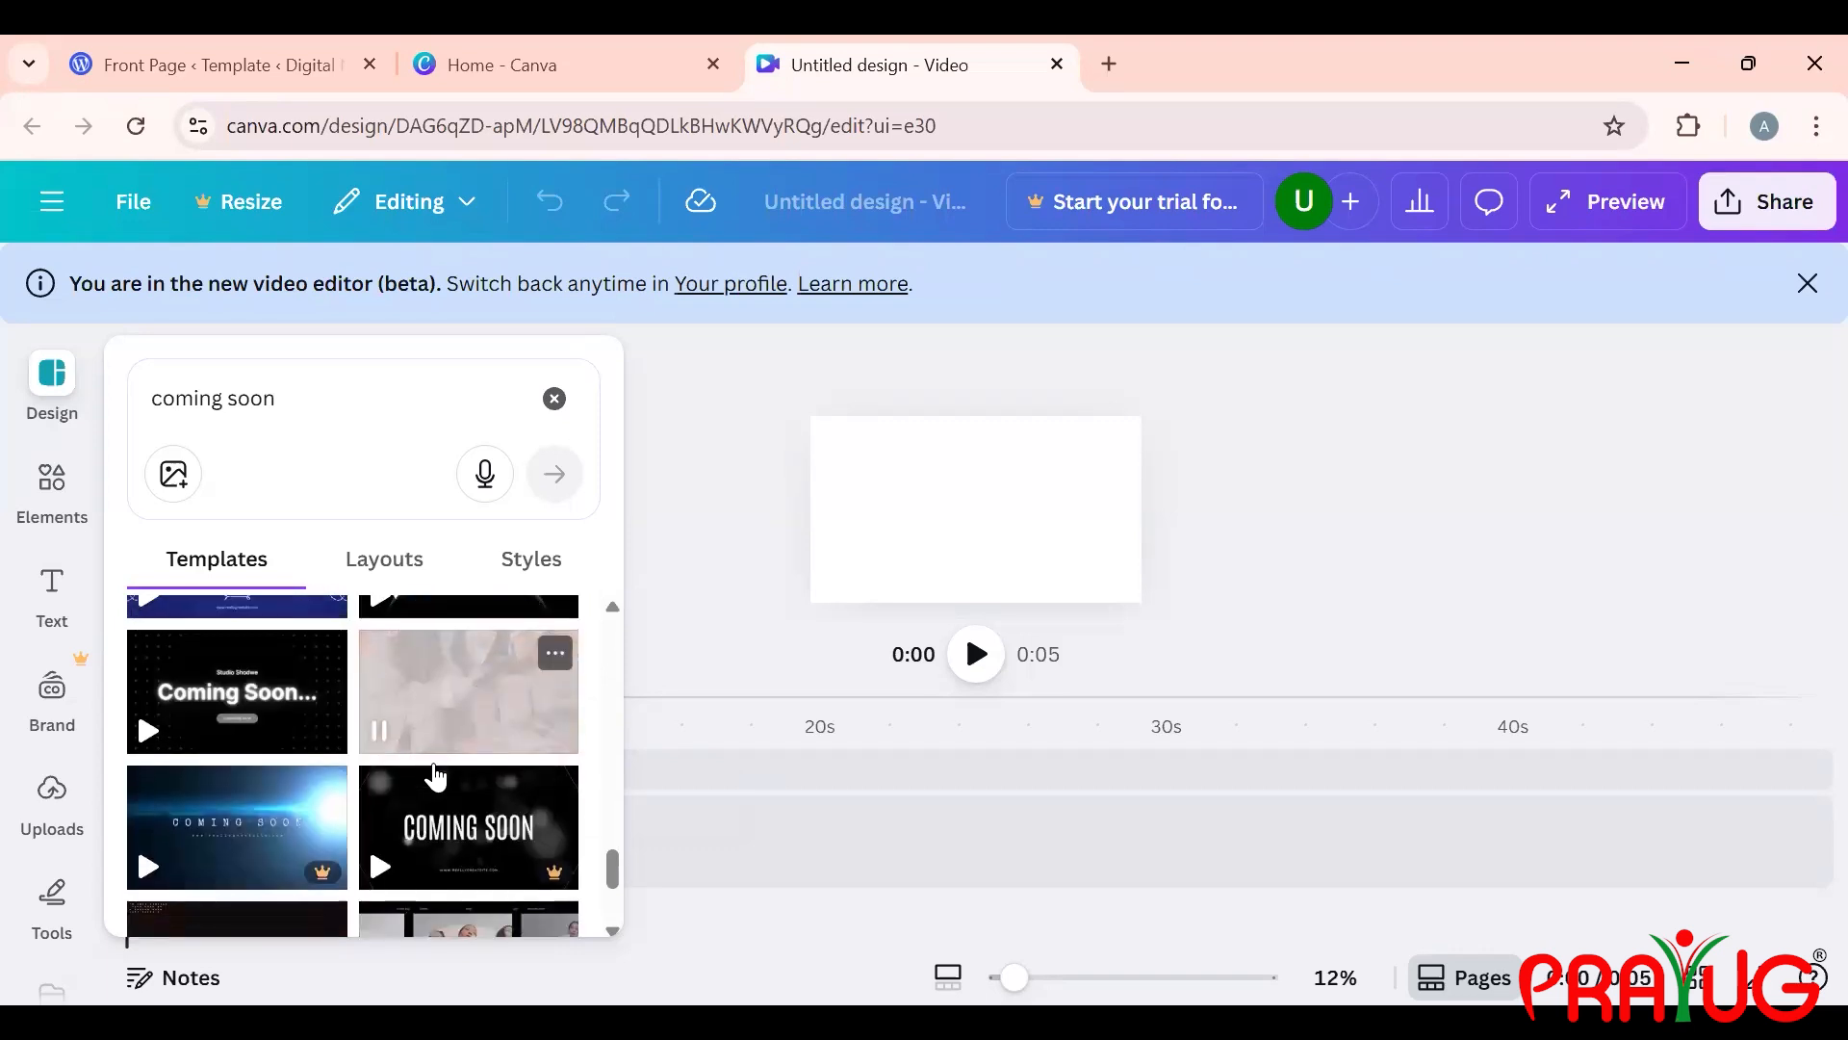
{"action": "scroll", "coordinate": [435, 774], "scroll_direction": "down", "scroll_amount": 3}
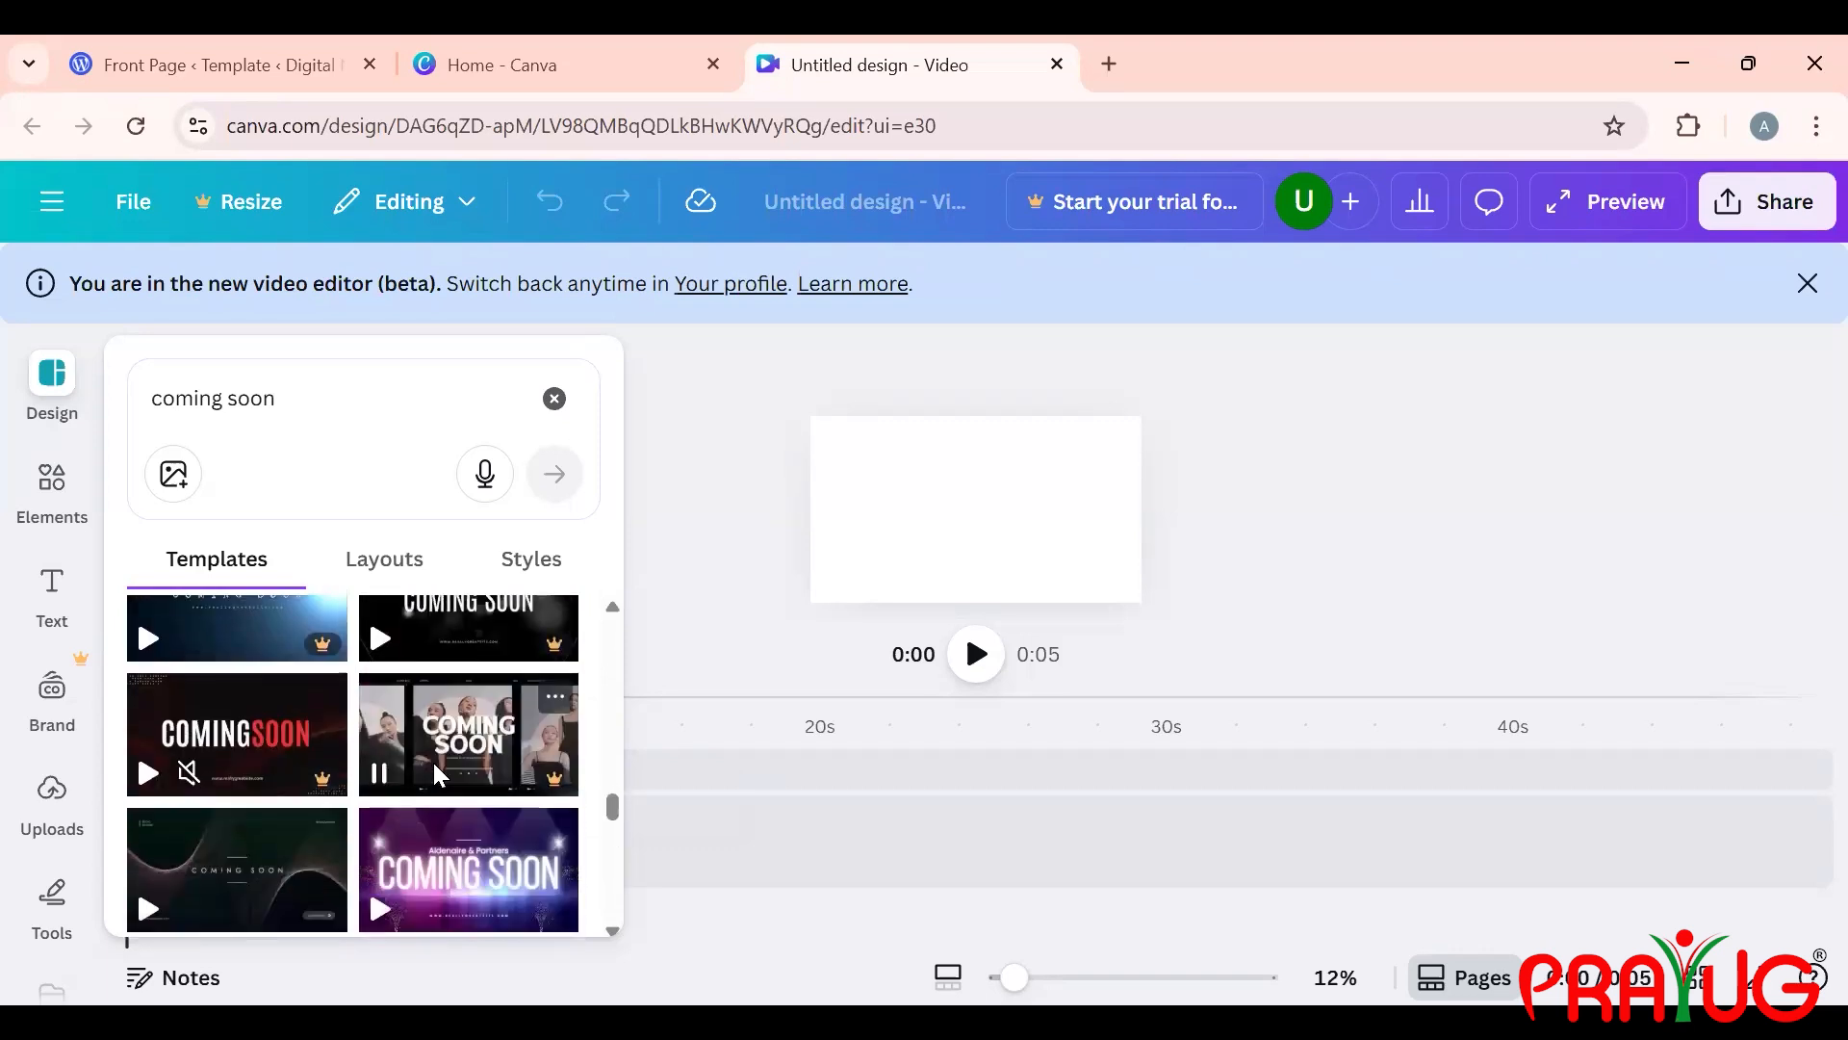
{"action": "scroll", "coordinate": [435, 775], "scroll_direction": "down", "scroll_amount": 4}
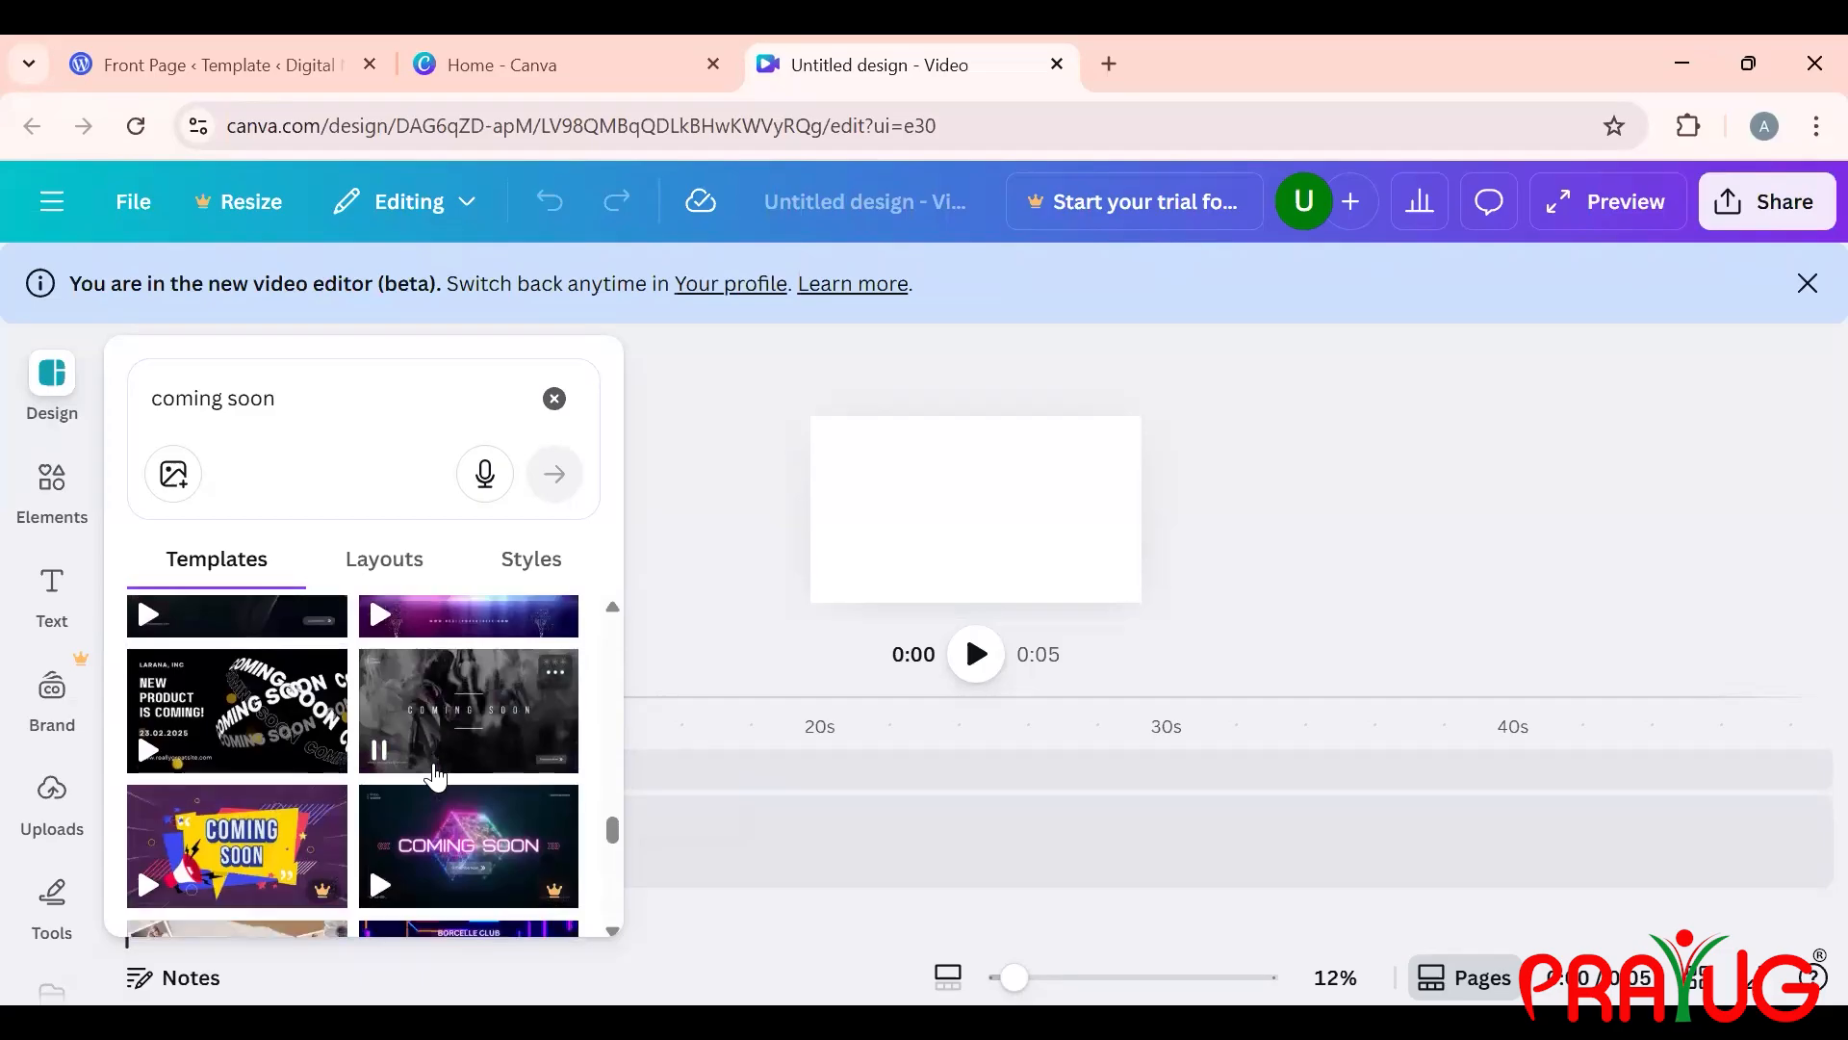
{"action": "scroll", "coordinate": [435, 774], "scroll_direction": "down", "scroll_amount": 1}
{"action": "scroll", "coordinate": [435, 775], "scroll_direction": "down", "scroll_amount": 1}
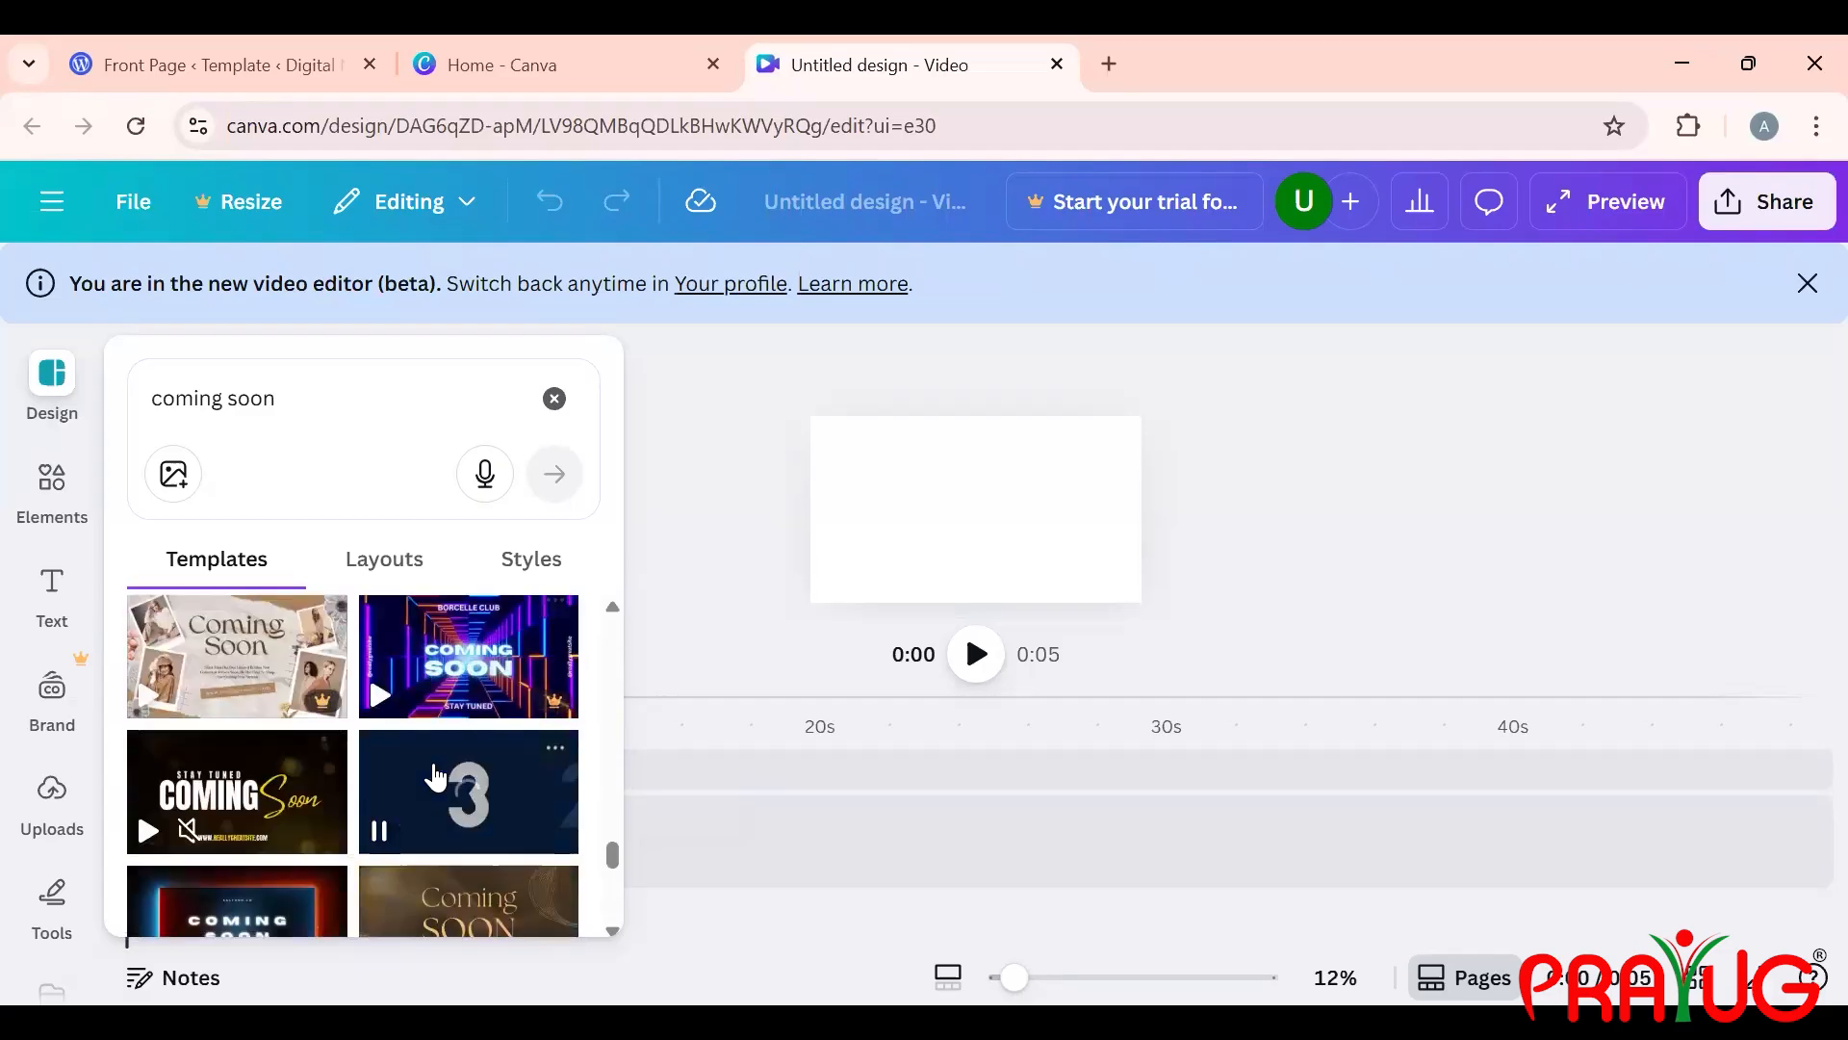
{"action": "scroll", "coordinate": [435, 775], "scroll_direction": "down", "scroll_amount": 1}
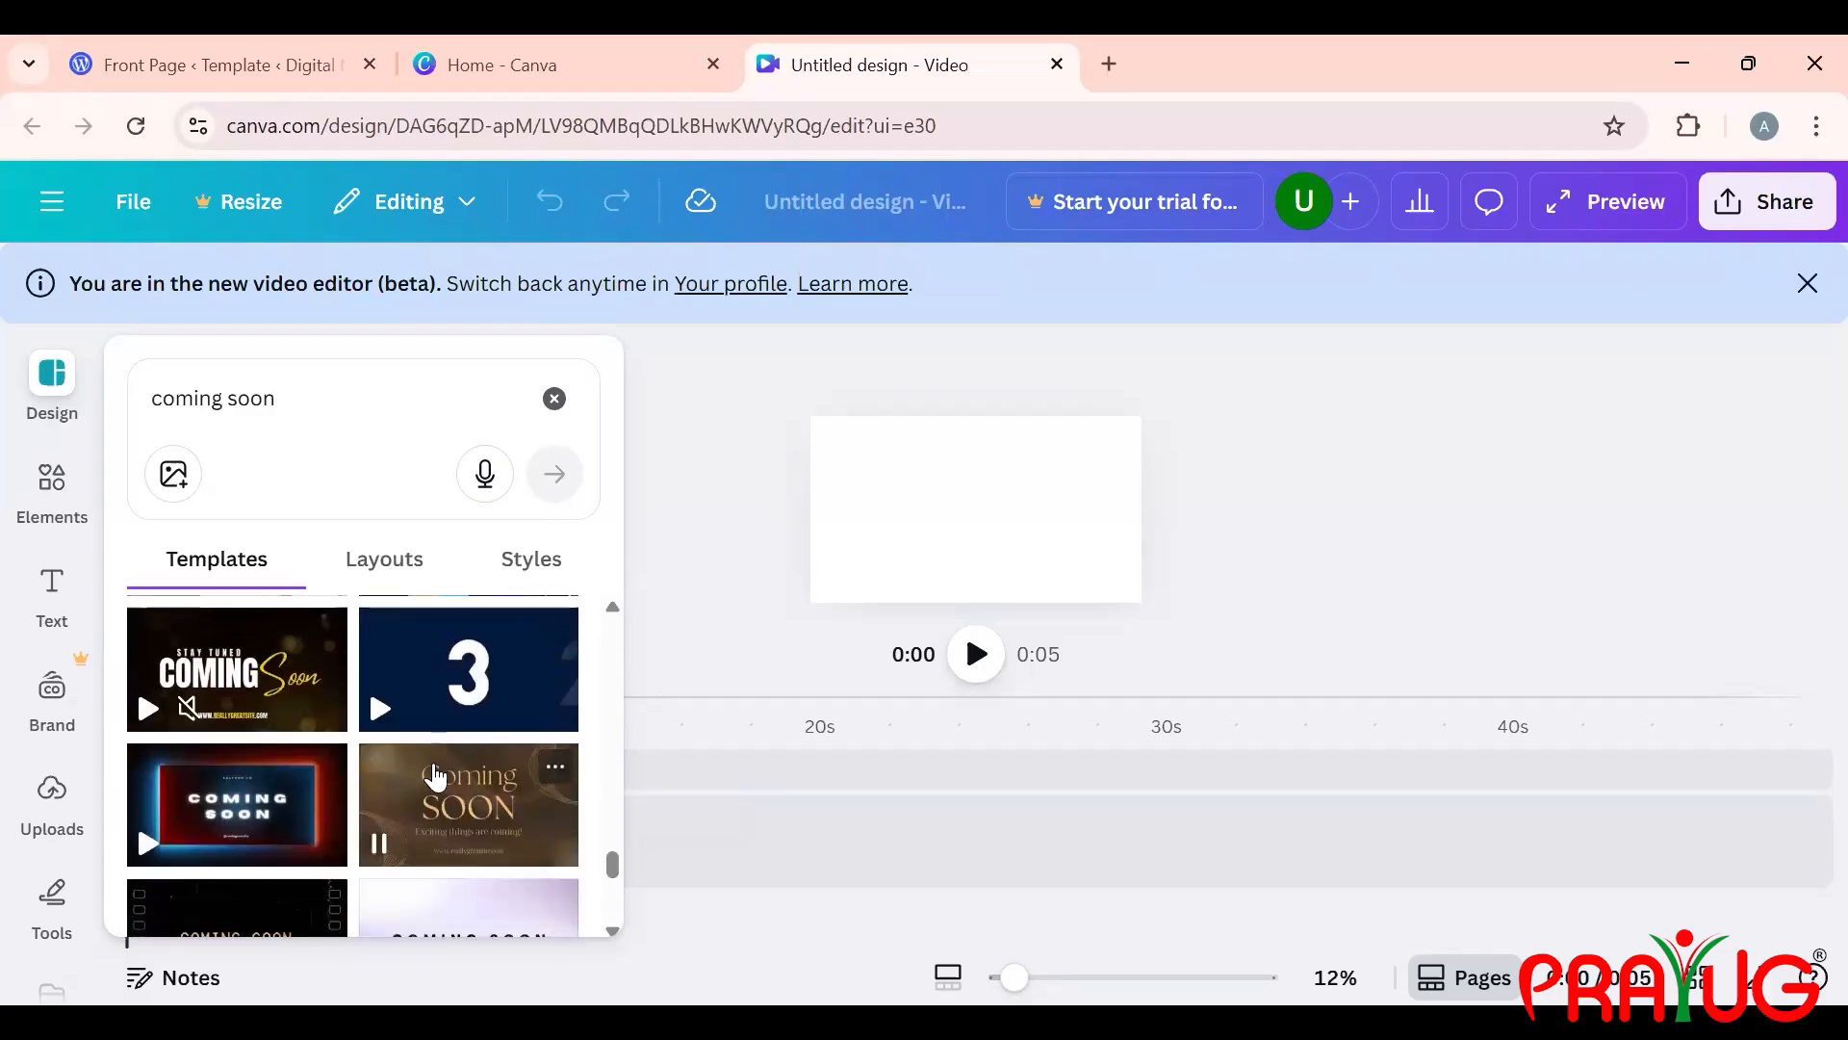
{"action": "scroll", "coordinate": [435, 775], "scroll_direction": "down", "scroll_amount": 1}
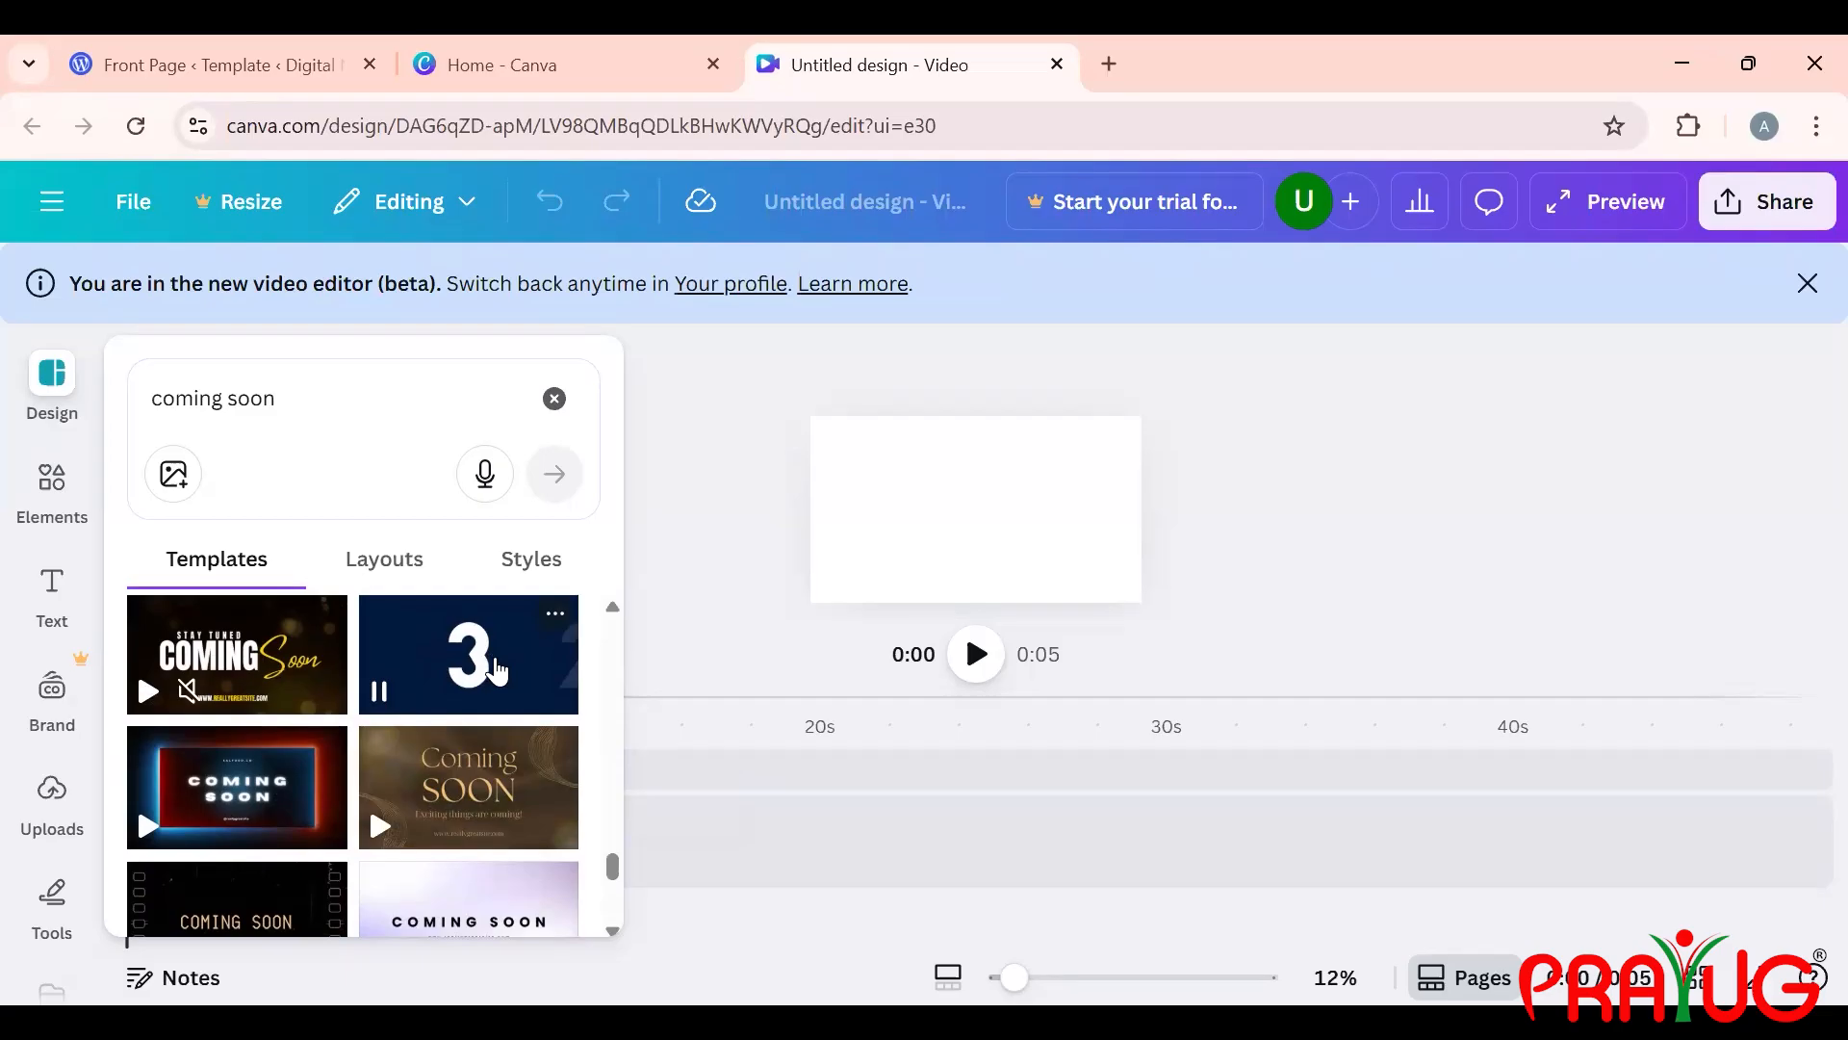
Step: Apply all 4 pages of the Minimalist Coming Soon Countdown Video template and dismiss the multiple tracks tip
{"action": "left_click", "coordinate": [496, 669]}
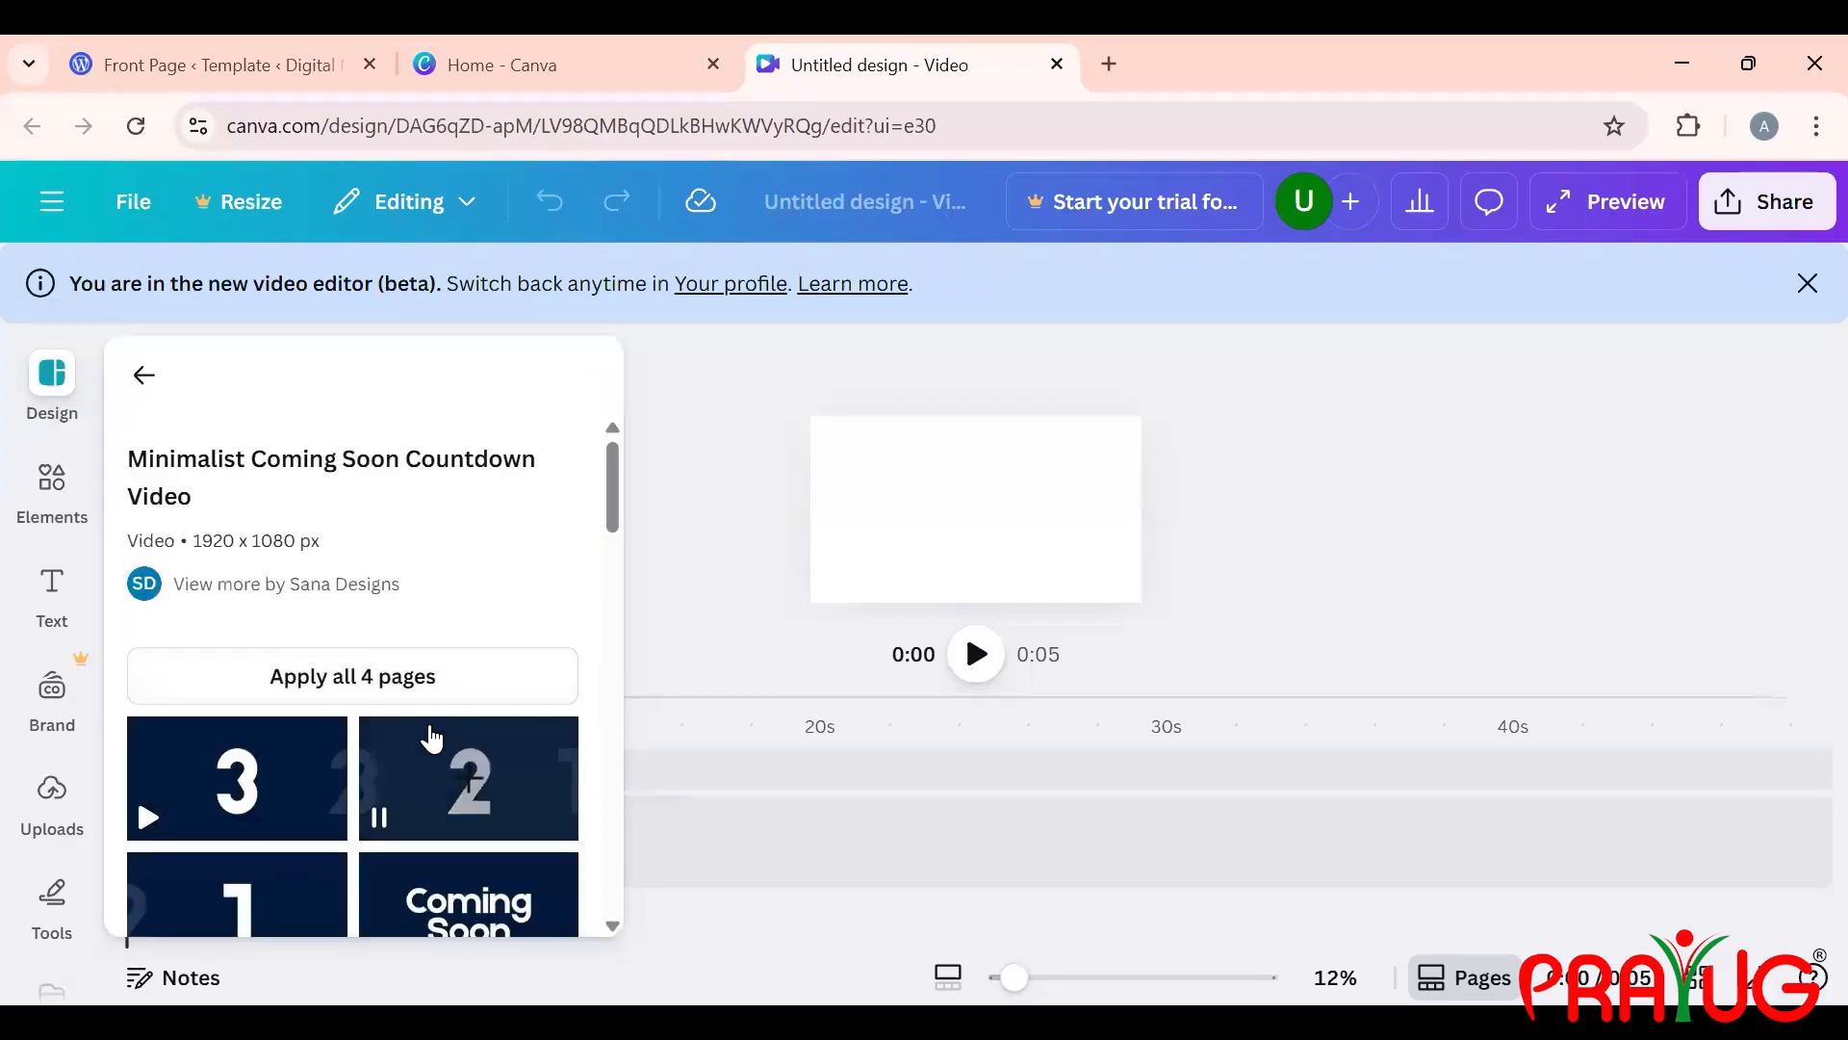
{"action": "scroll", "coordinate": [429, 734], "scroll_direction": "down", "scroll_amount": 2}
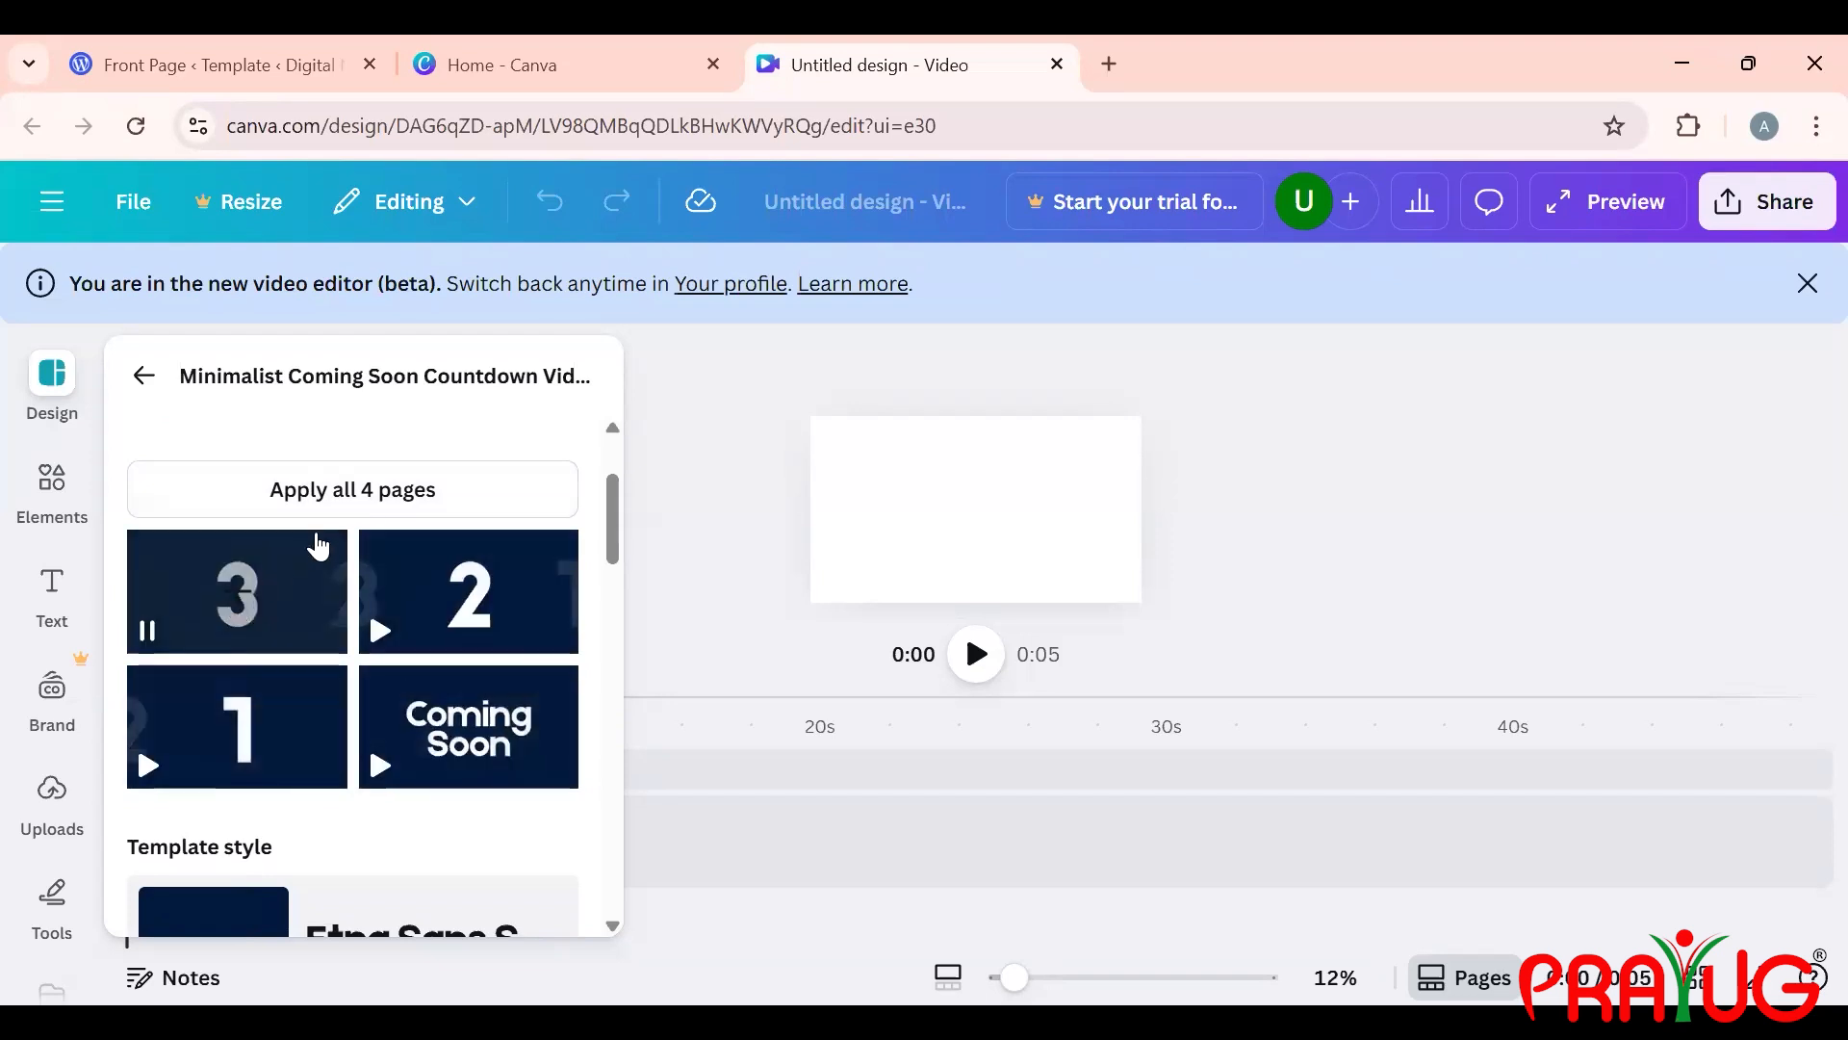
{"action": "left_click", "coordinate": [371, 500]}
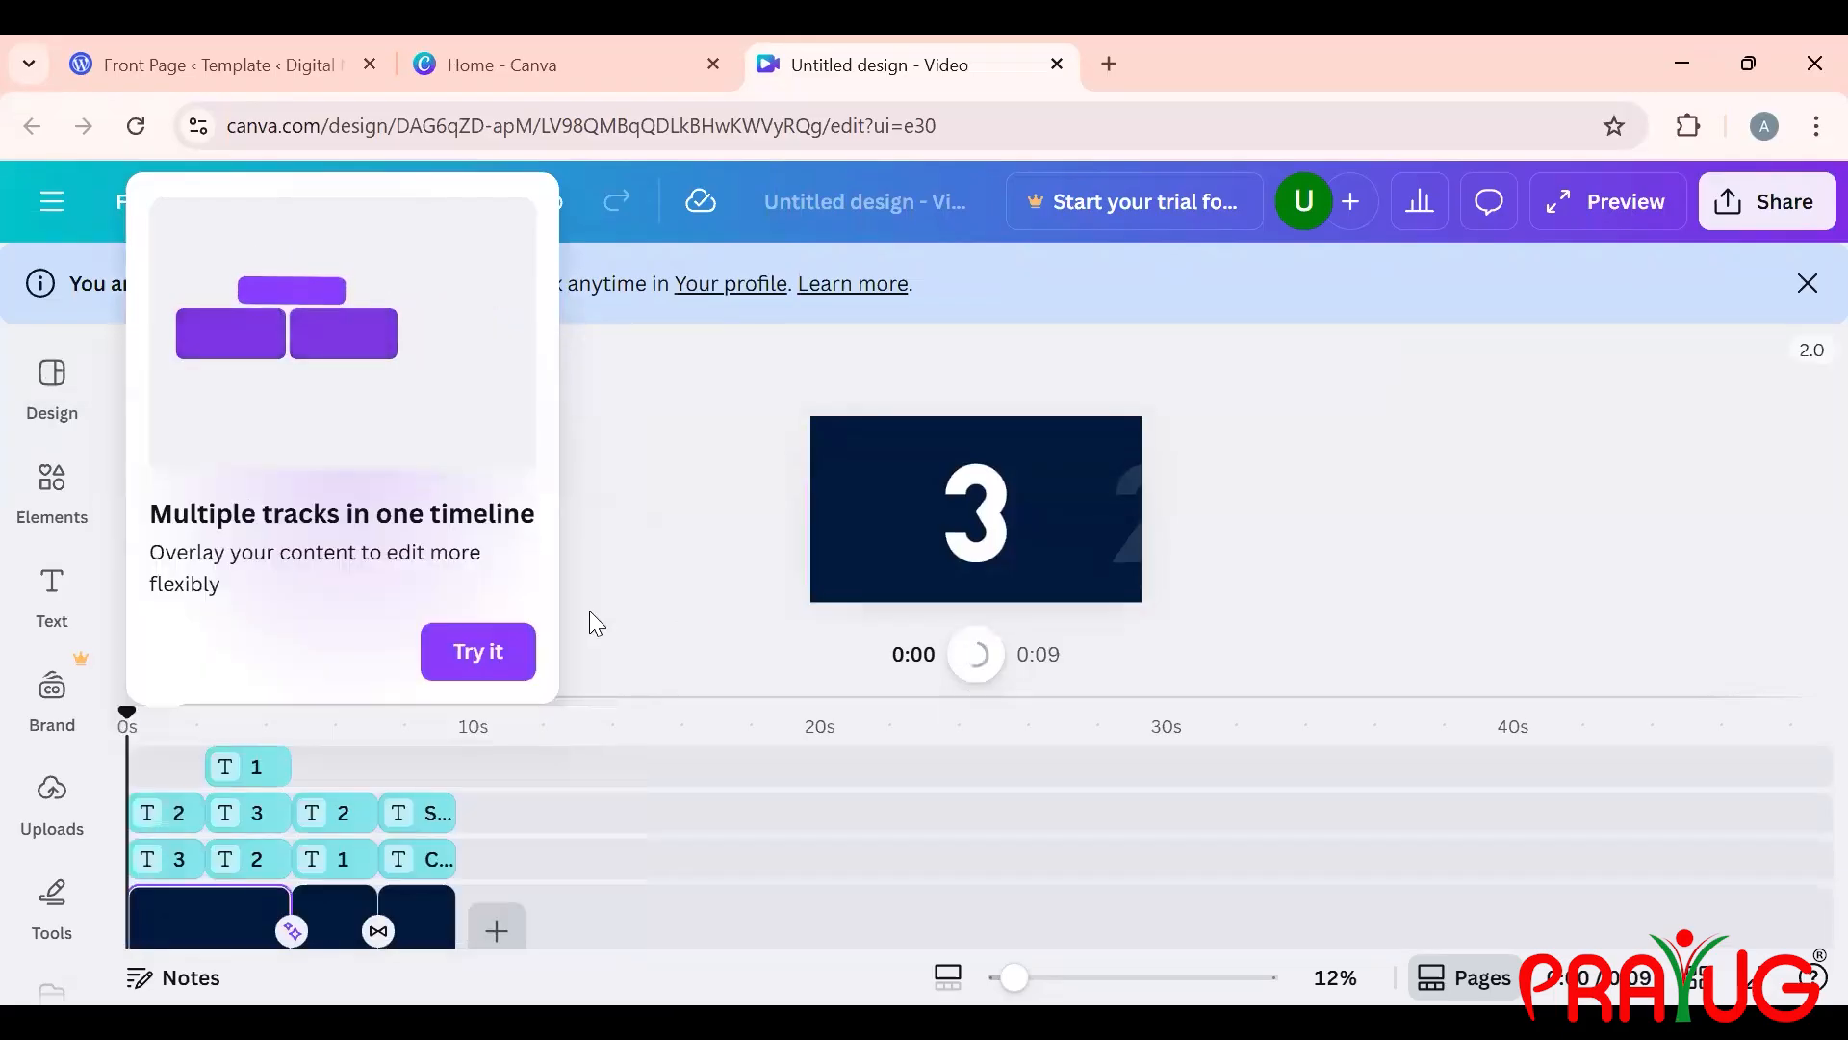
{"action": "left_click", "coordinate": [486, 652]}
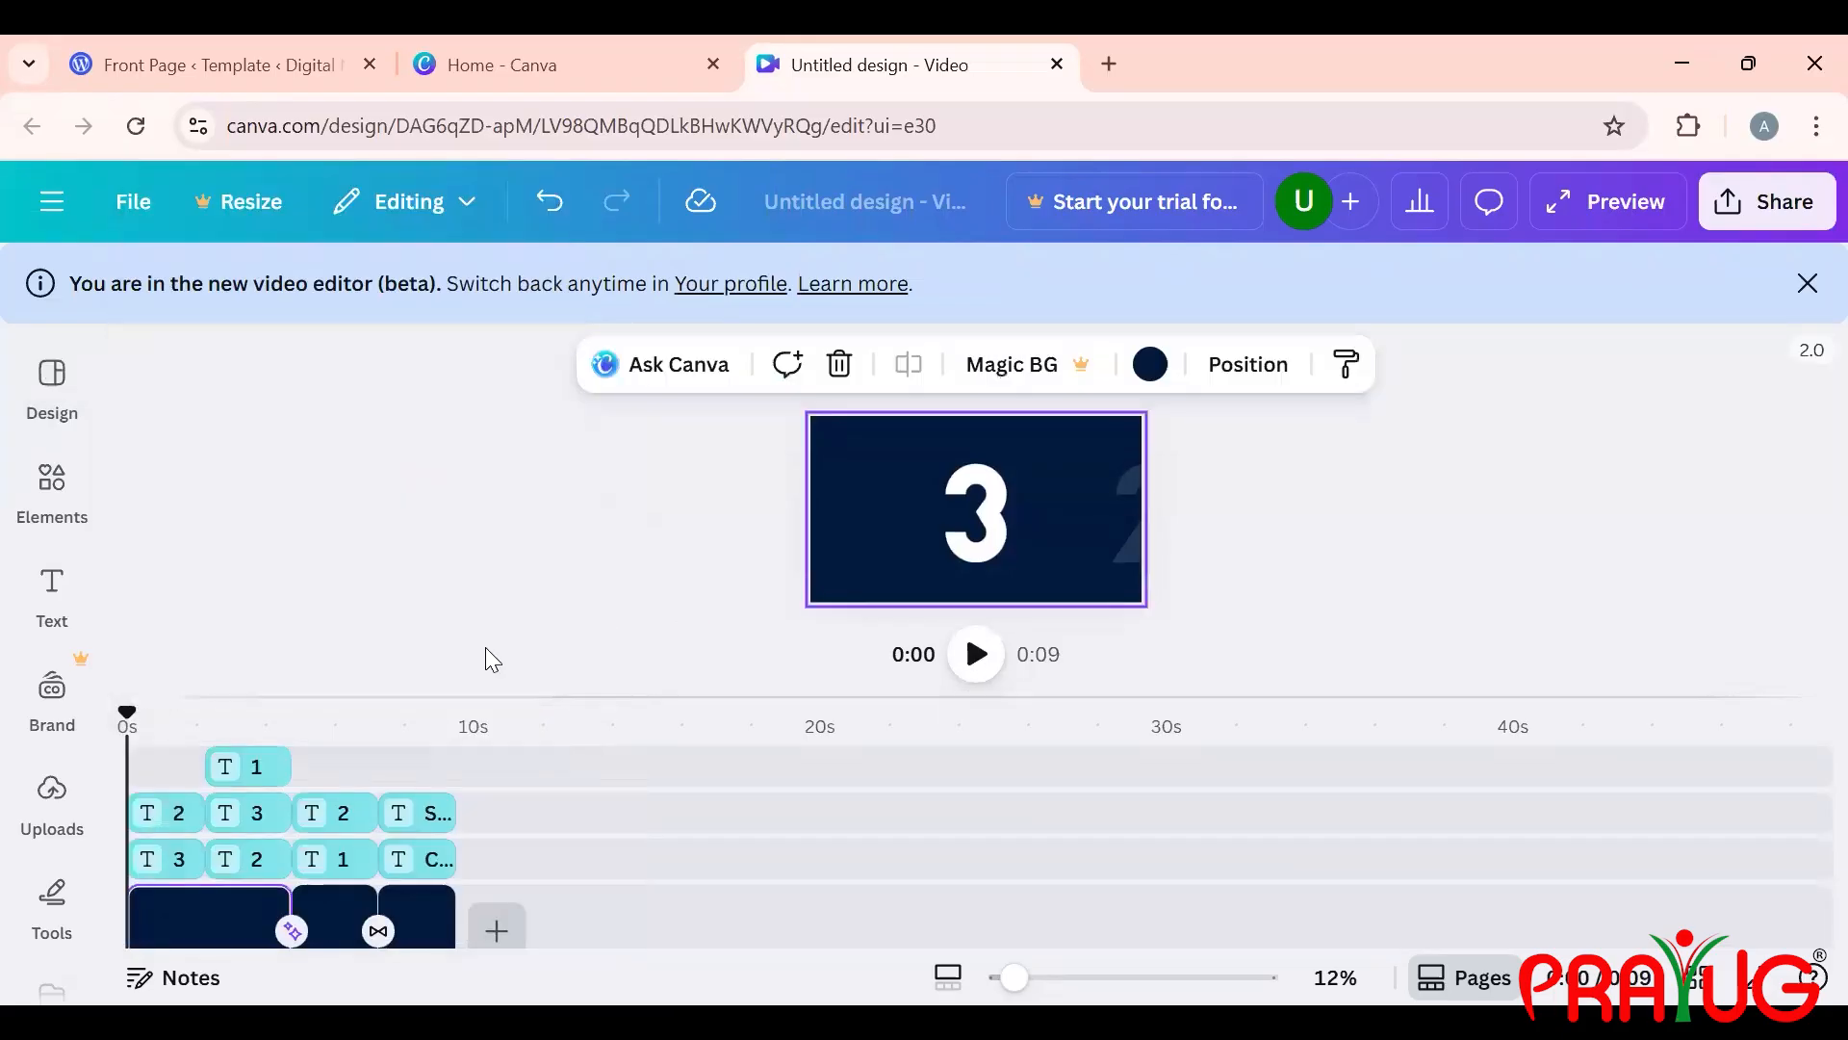
Step: Play the countdown video through and set the font size of the large centre number 2 to 613
{"action": "left_click", "coordinate": [971, 658]}
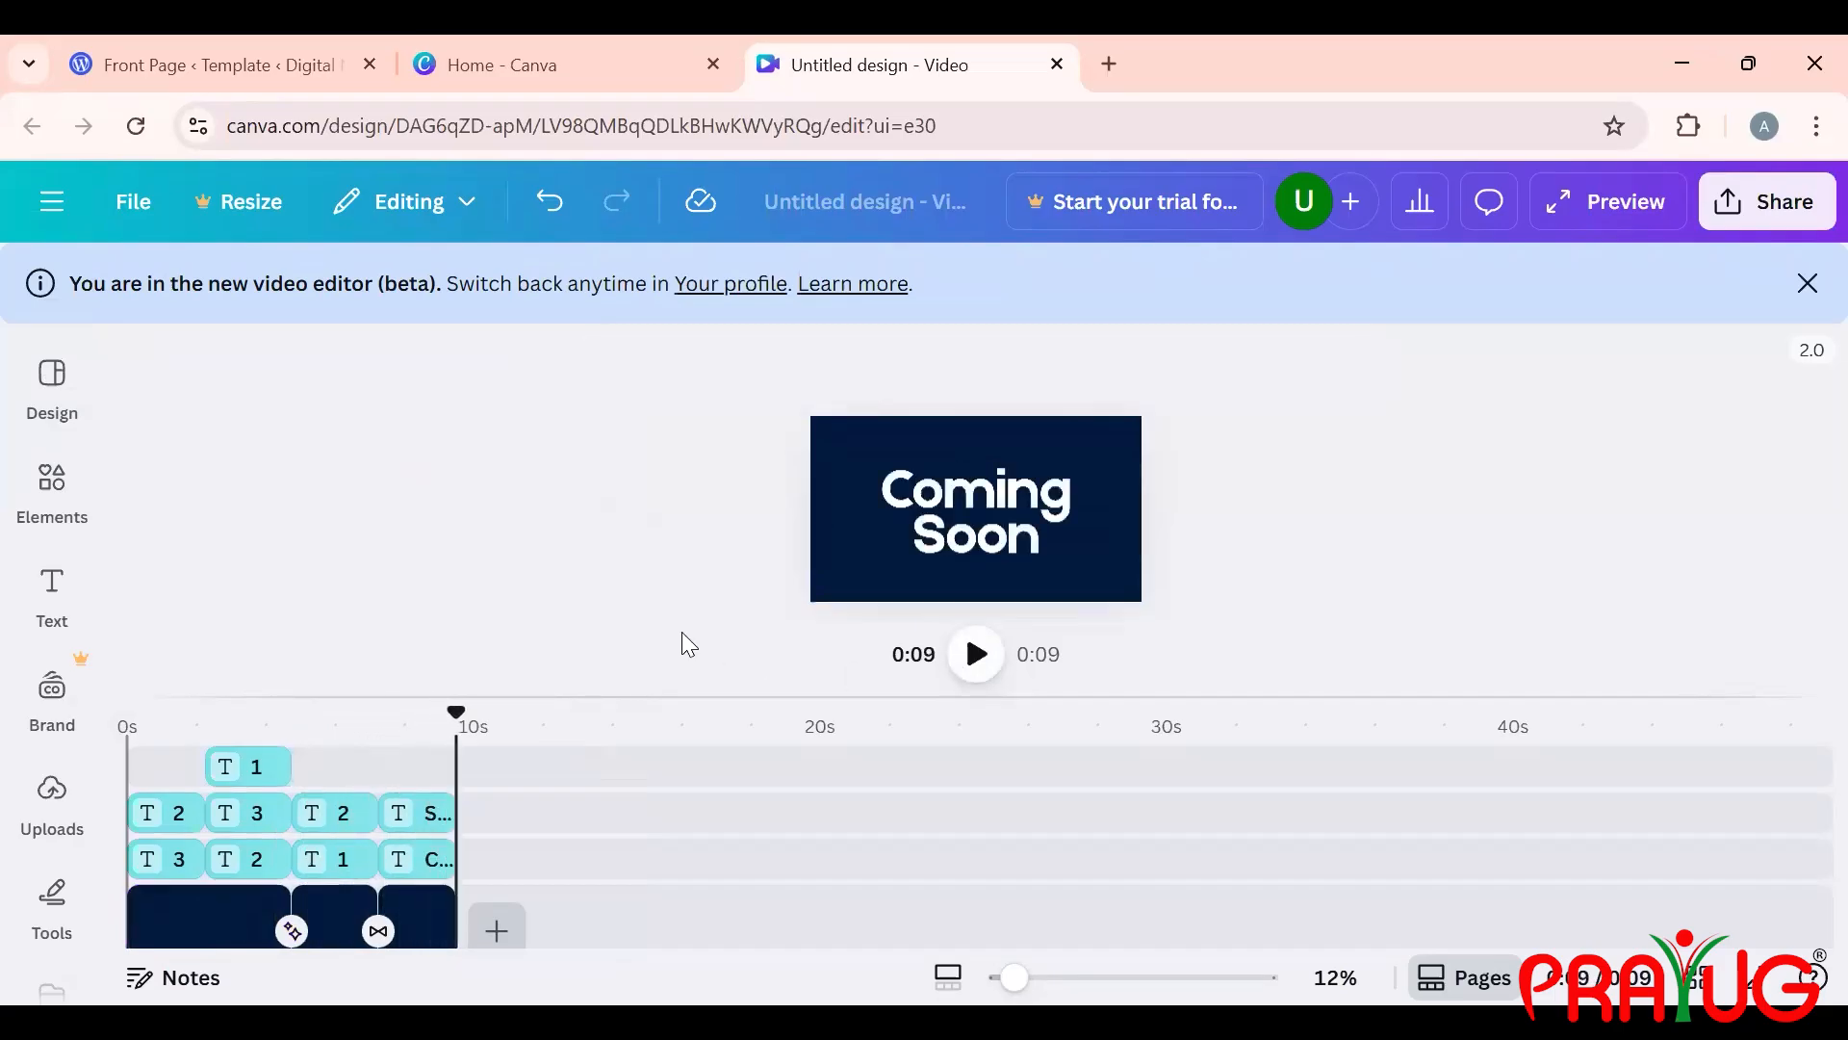
{"action": "left_click", "coordinate": [223, 766]}
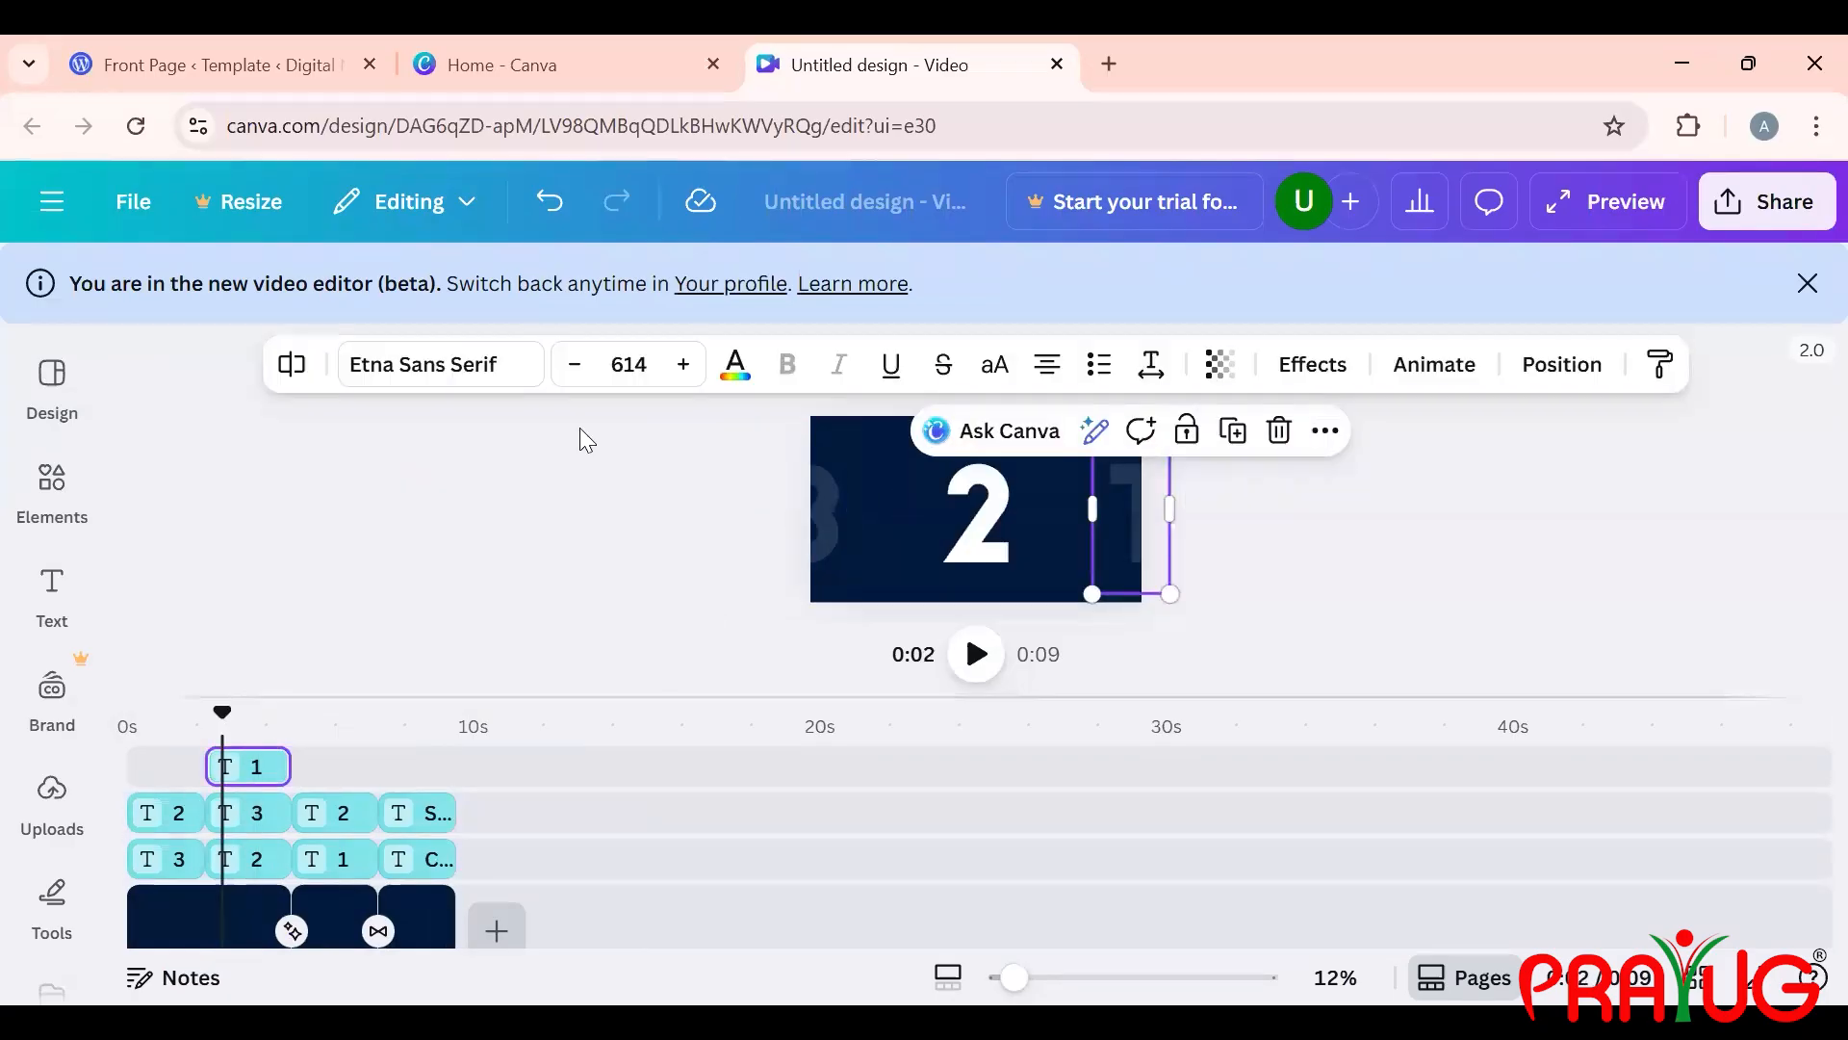
{"action": "left_click", "coordinate": [994, 489]}
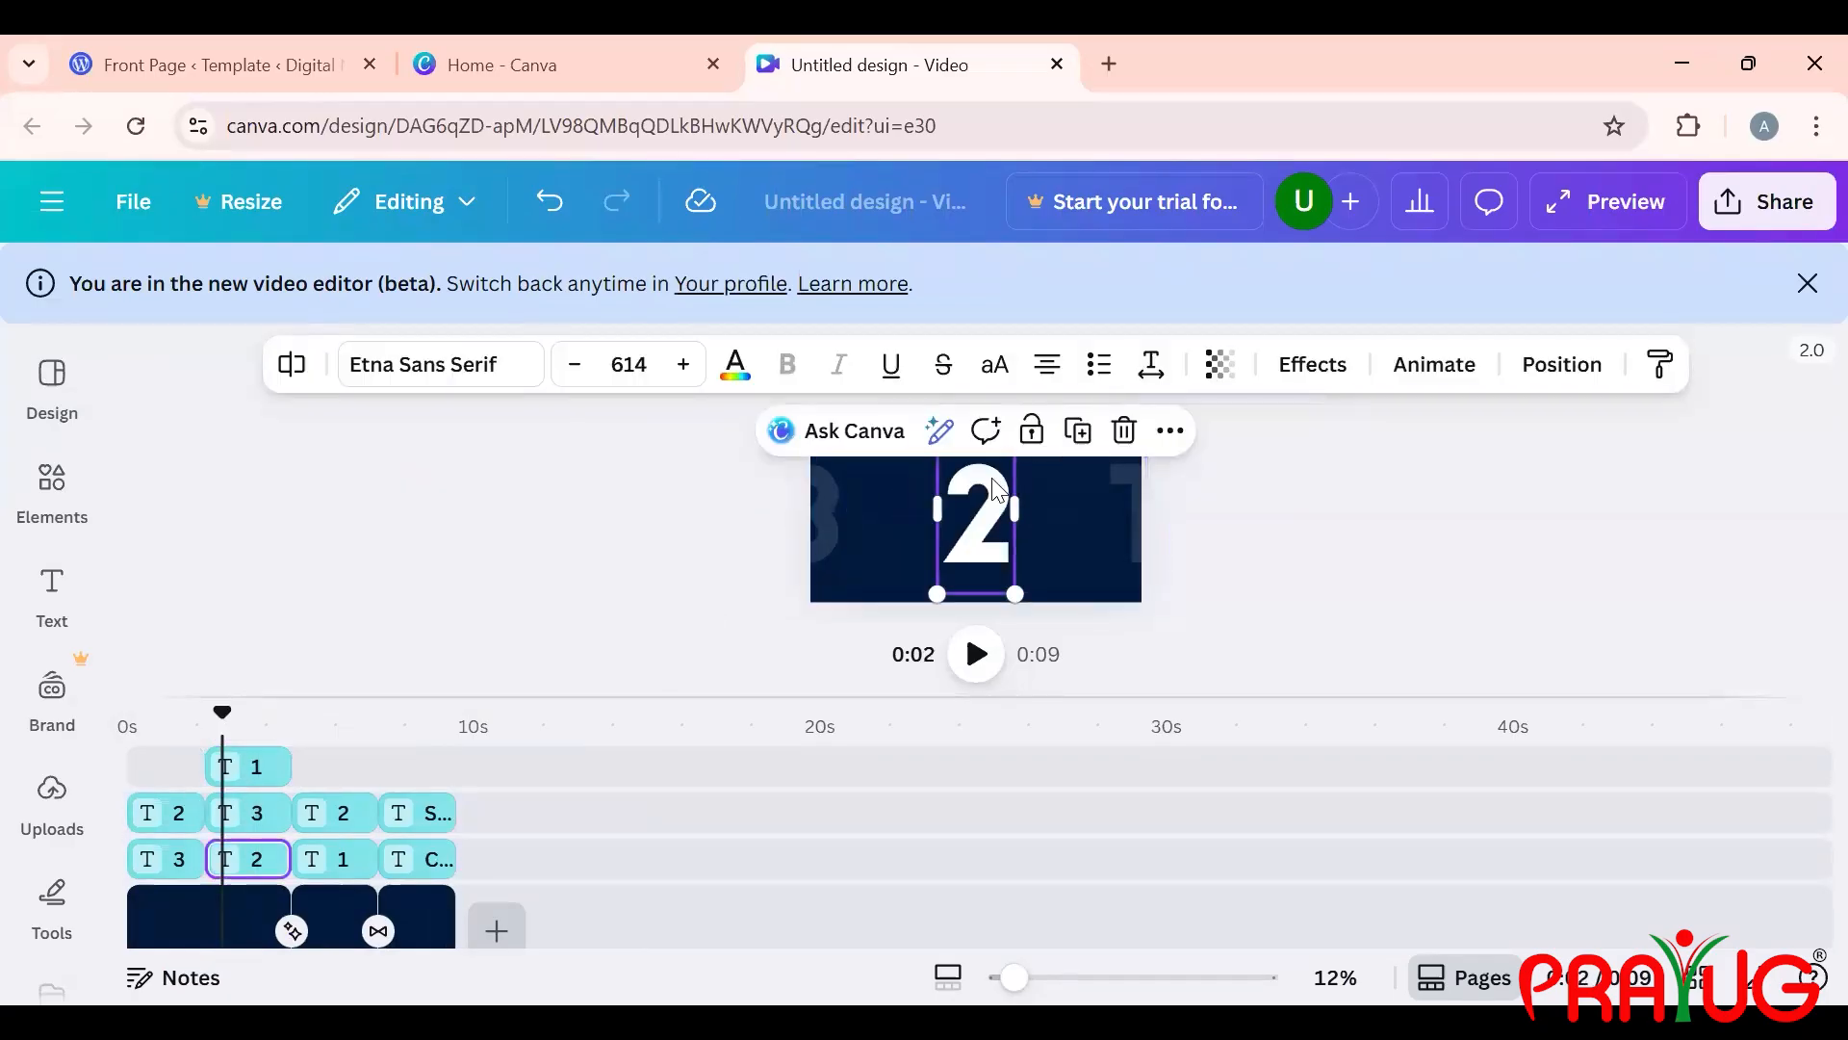
{"action": "left_click", "coordinate": [682, 364]}
{"action": "left_click", "coordinate": [683, 364]}
{"action": "left_click", "coordinate": [682, 365]}
{"action": "left_click", "coordinate": [567, 378]}
{"action": "left_click", "coordinate": [567, 379]}
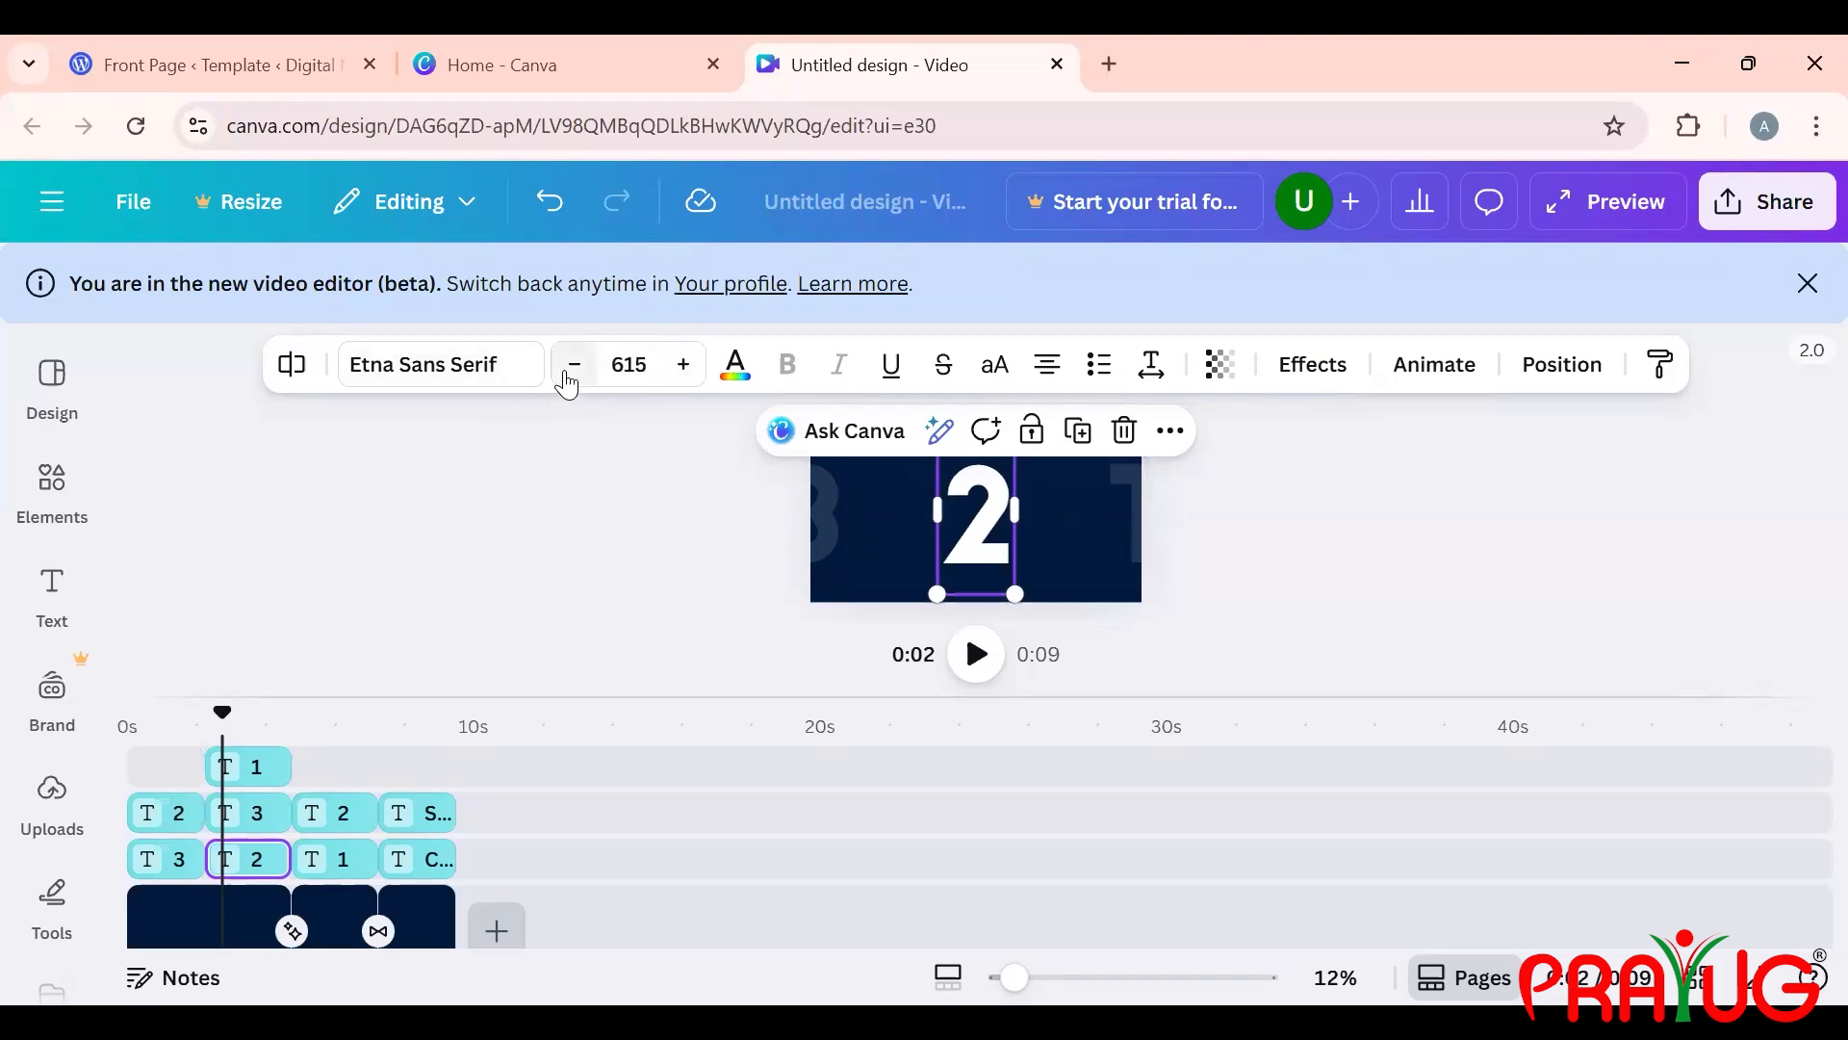
{"action": "left_click", "coordinate": [567, 378]}
{"action": "left_click", "coordinate": [567, 378]}
{"action": "left_click", "coordinate": [564, 474]}
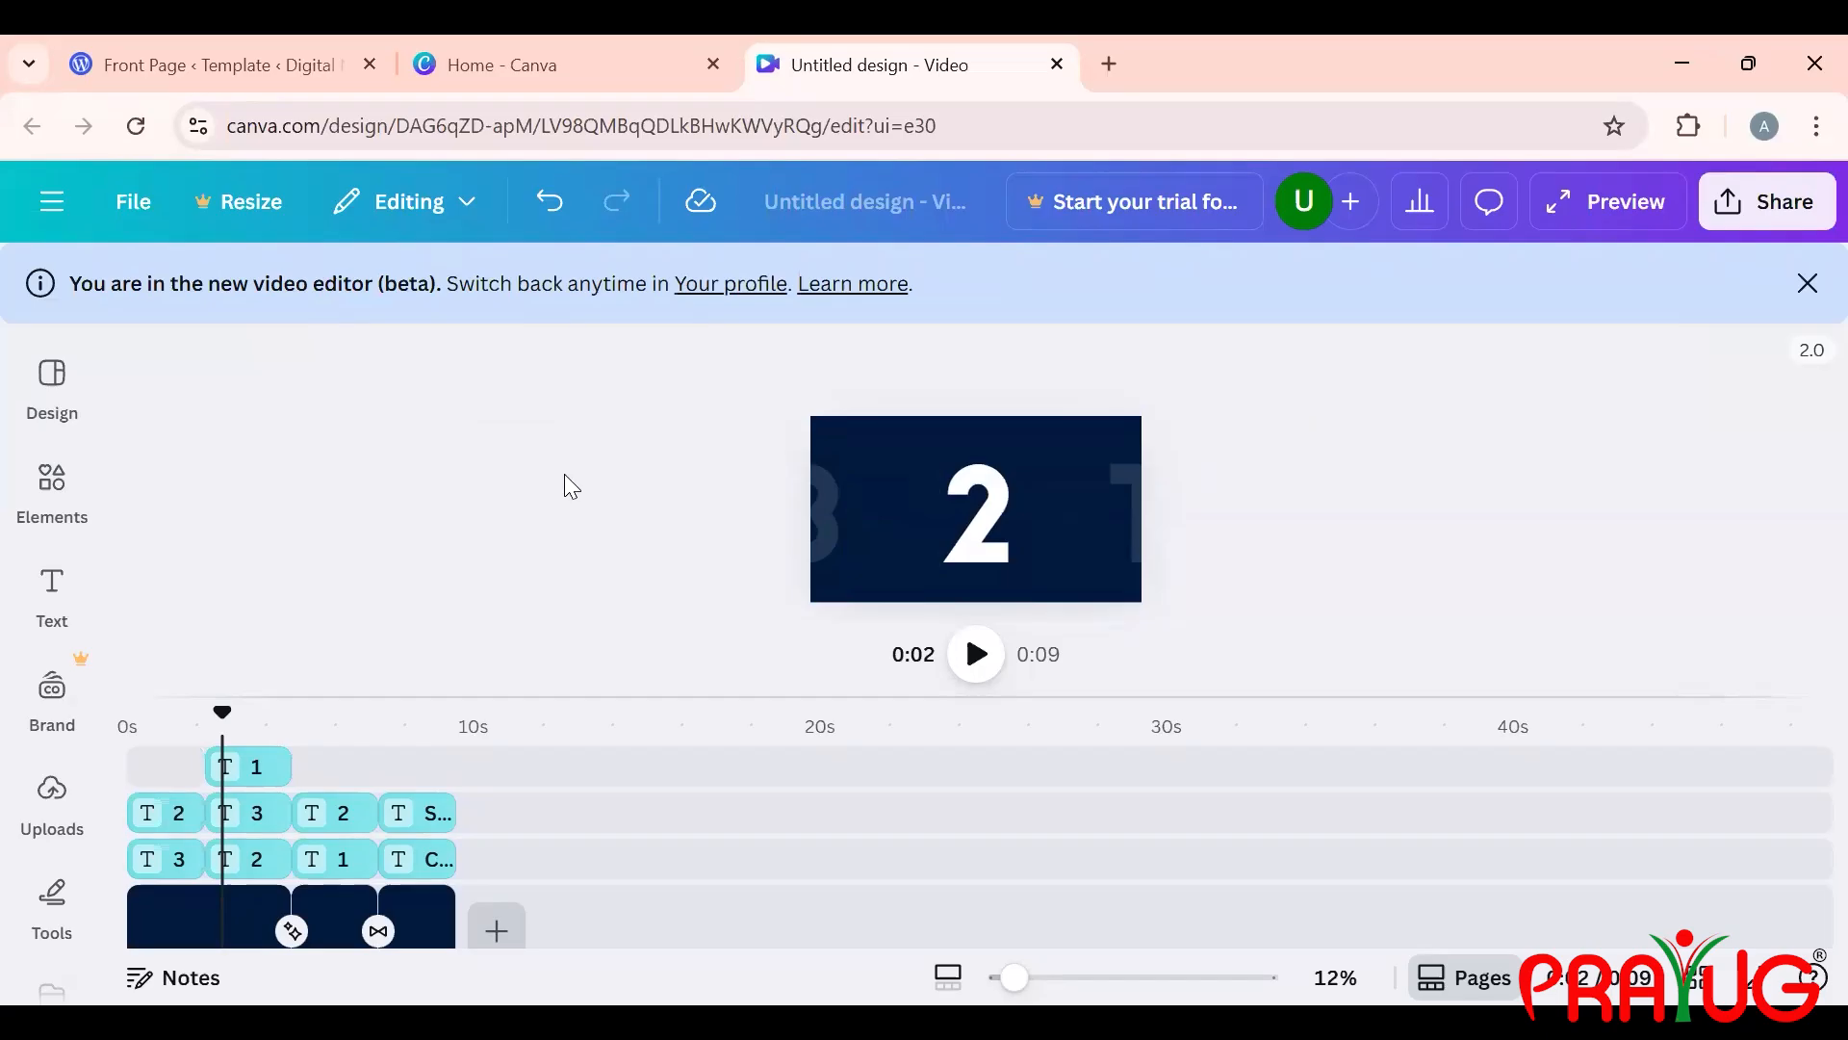
Step: Delete the large centre number 2 from the second countdown scene, and undo the deletion
{"action": "left_click", "coordinate": [970, 502]}
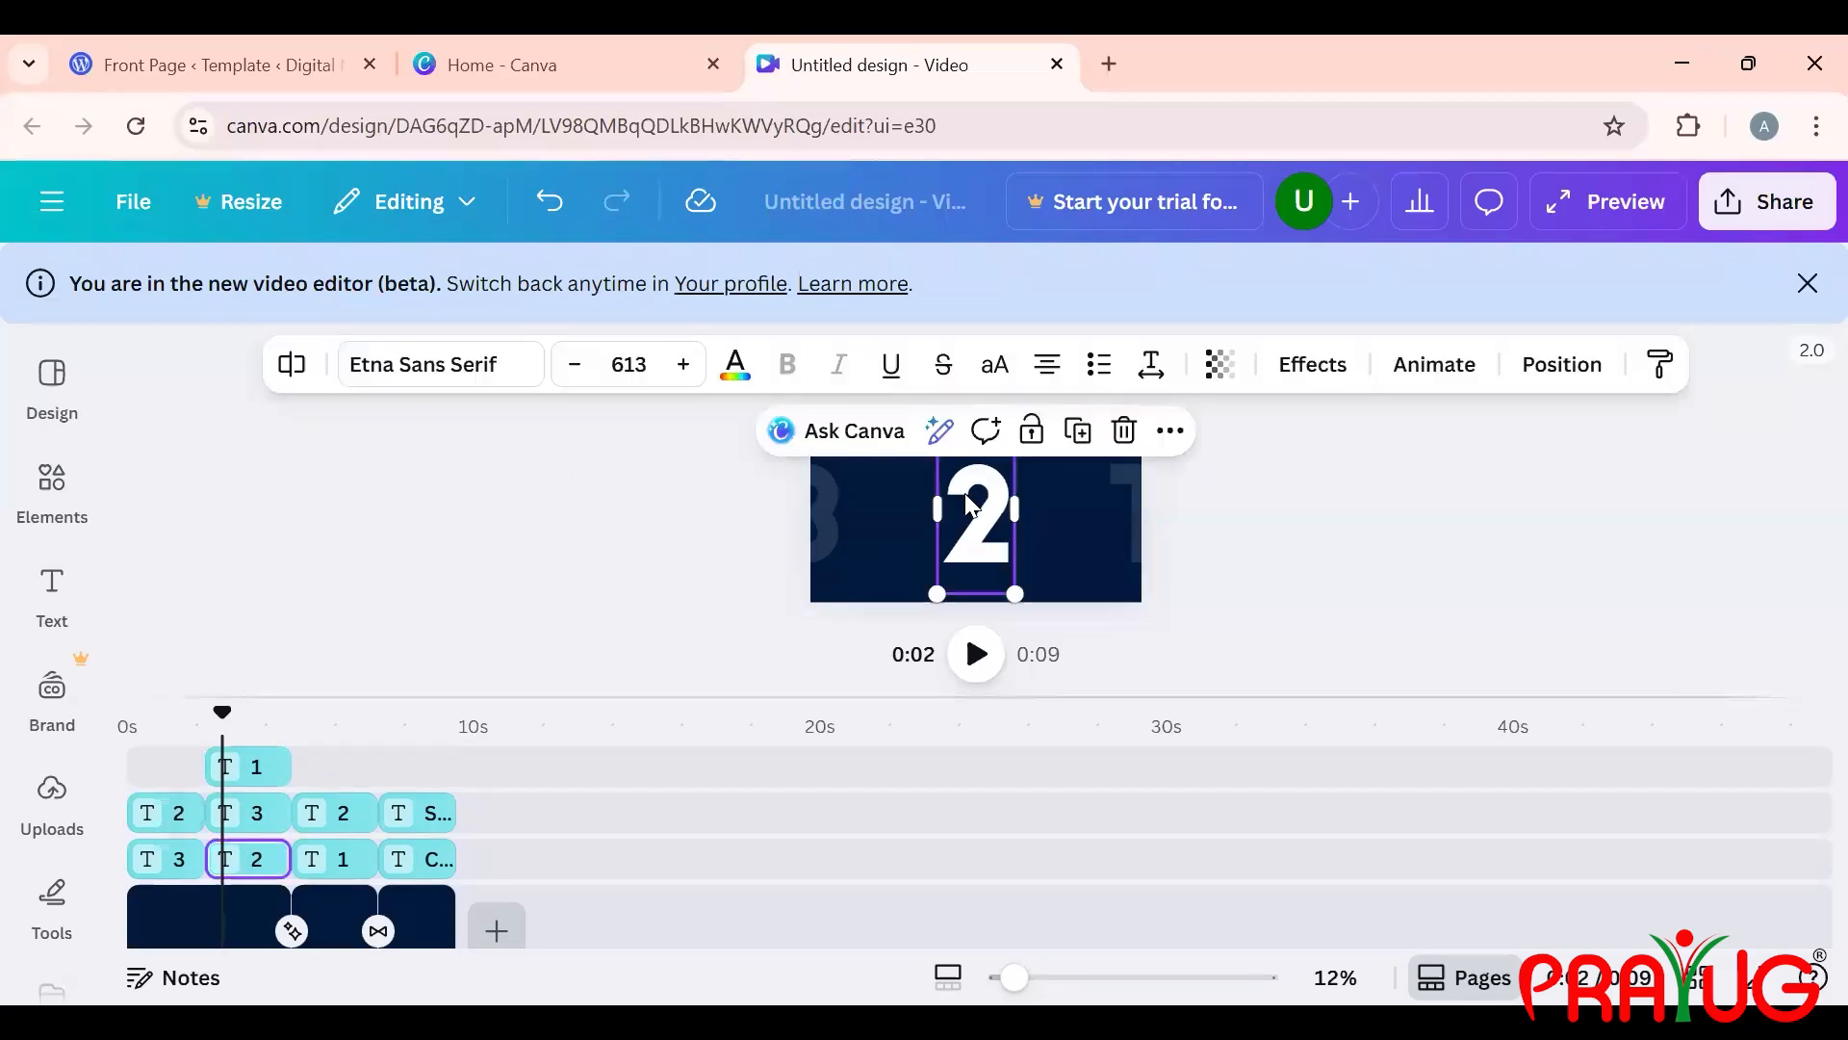
{"action": "key", "text": "Delete"}
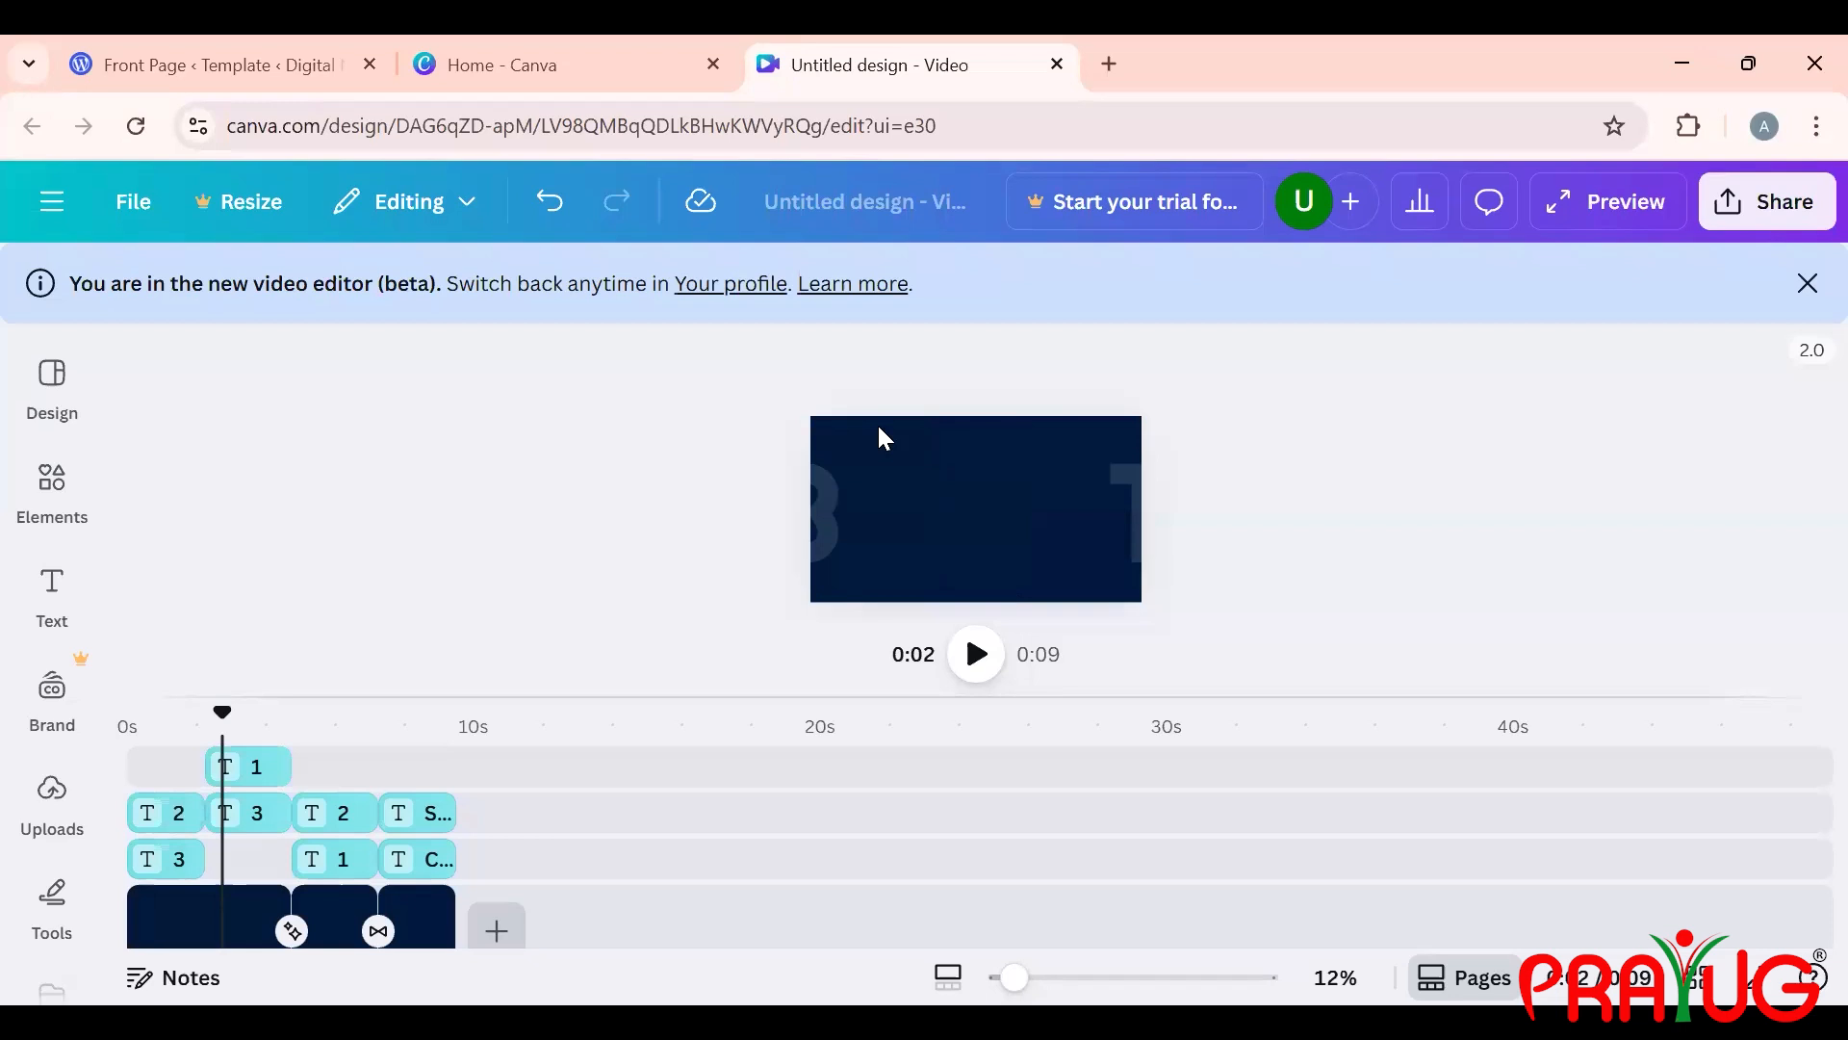
{"action": "left_click", "coordinate": [242, 821]}
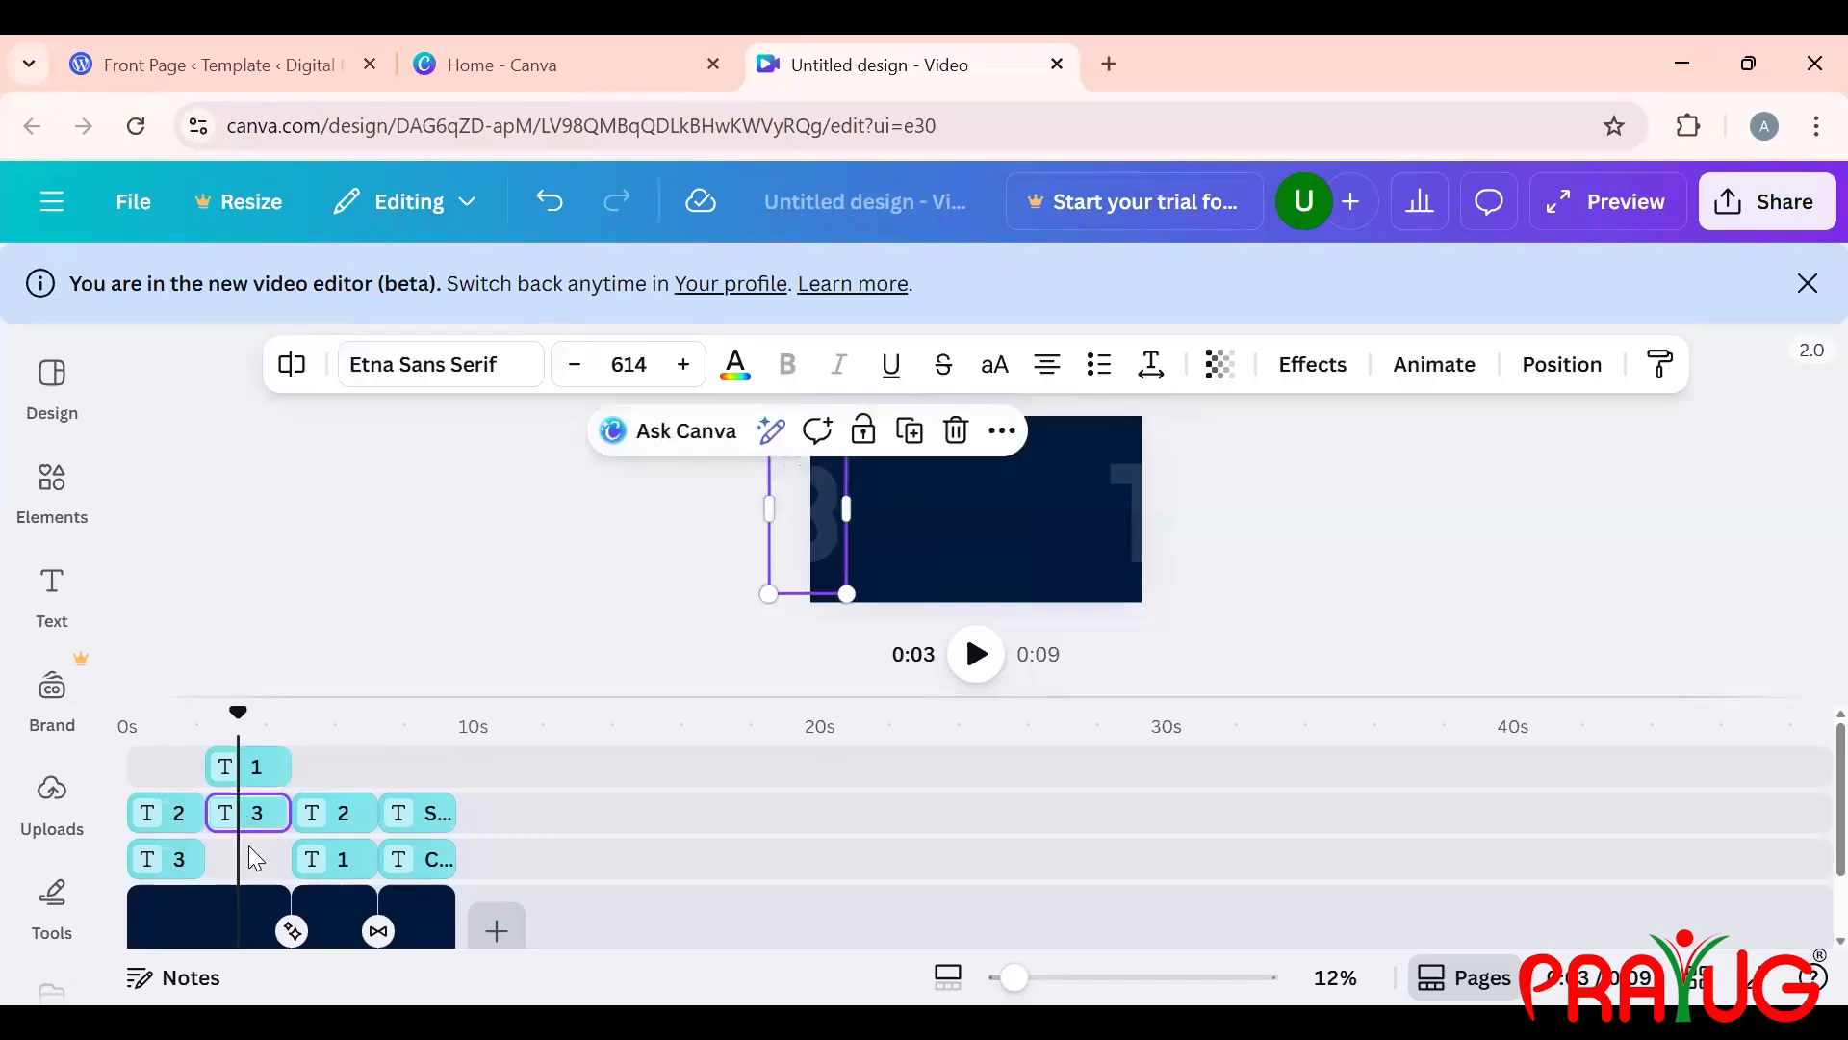
{"action": "key", "text": "ctrl+z"}
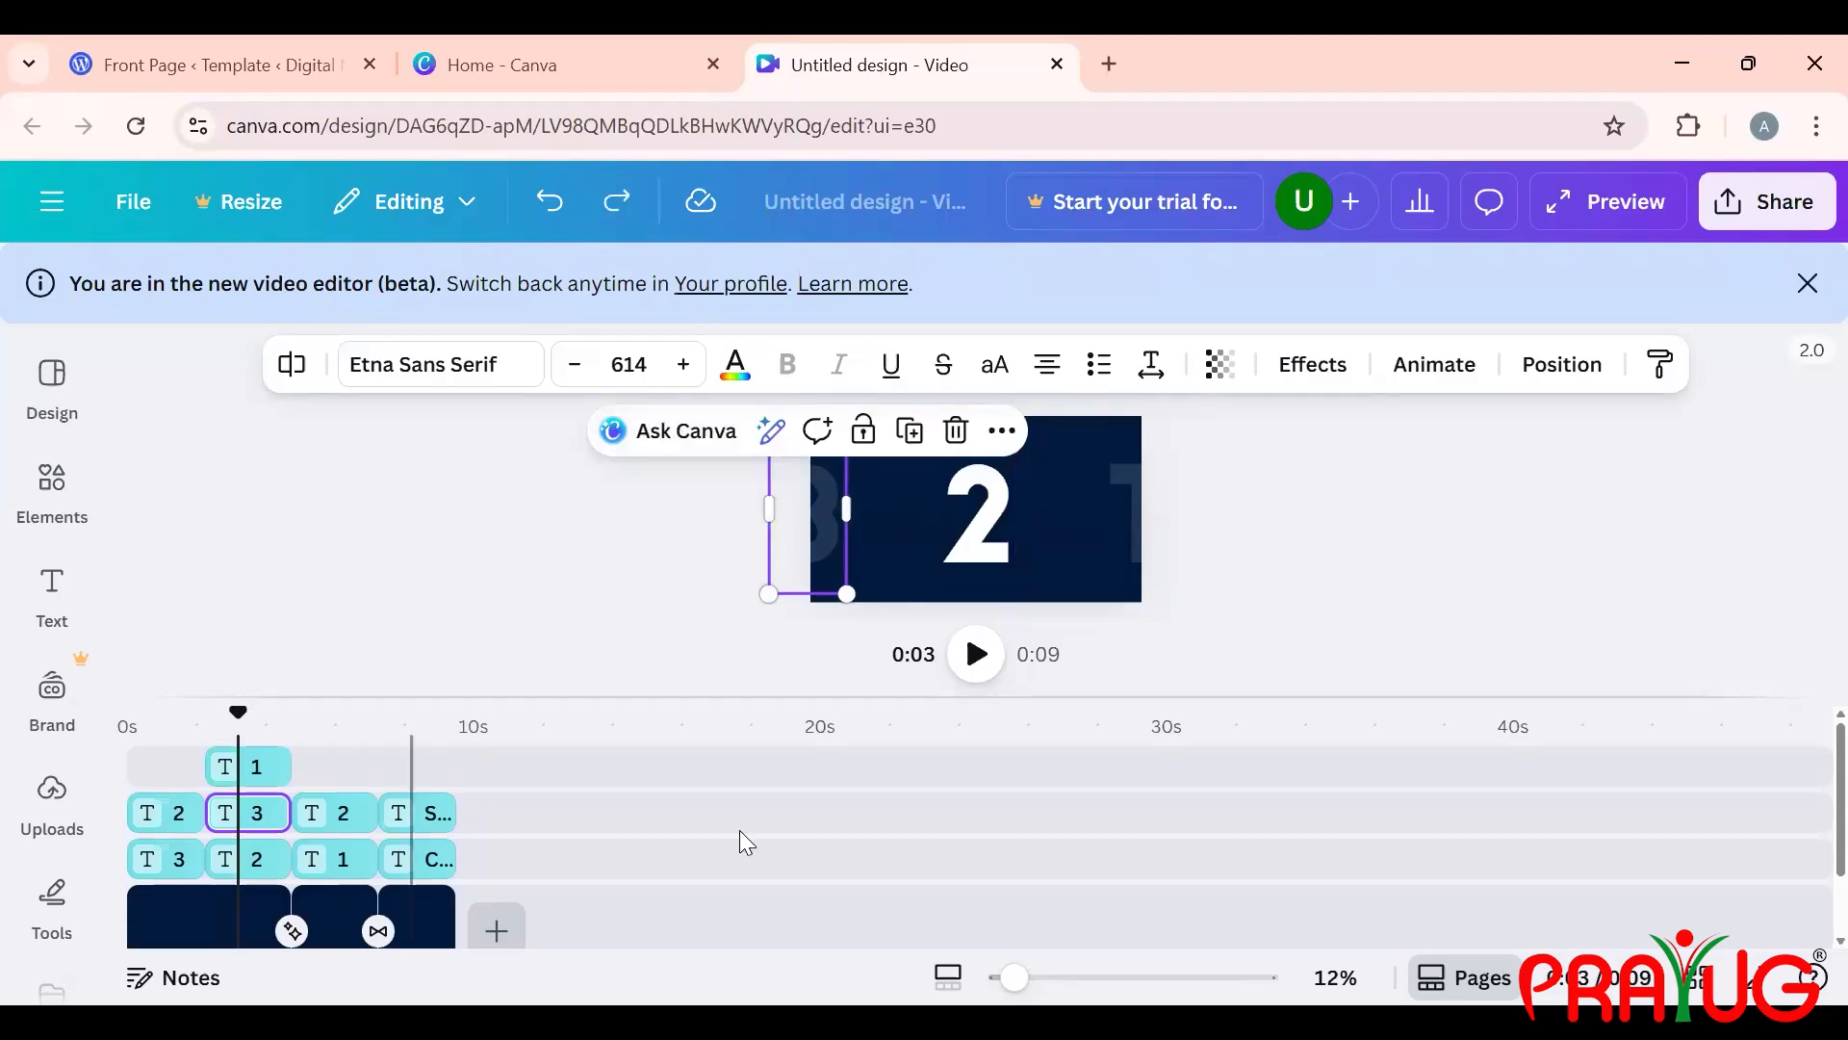
{"action": "left_click", "coordinate": [1315, 516]}
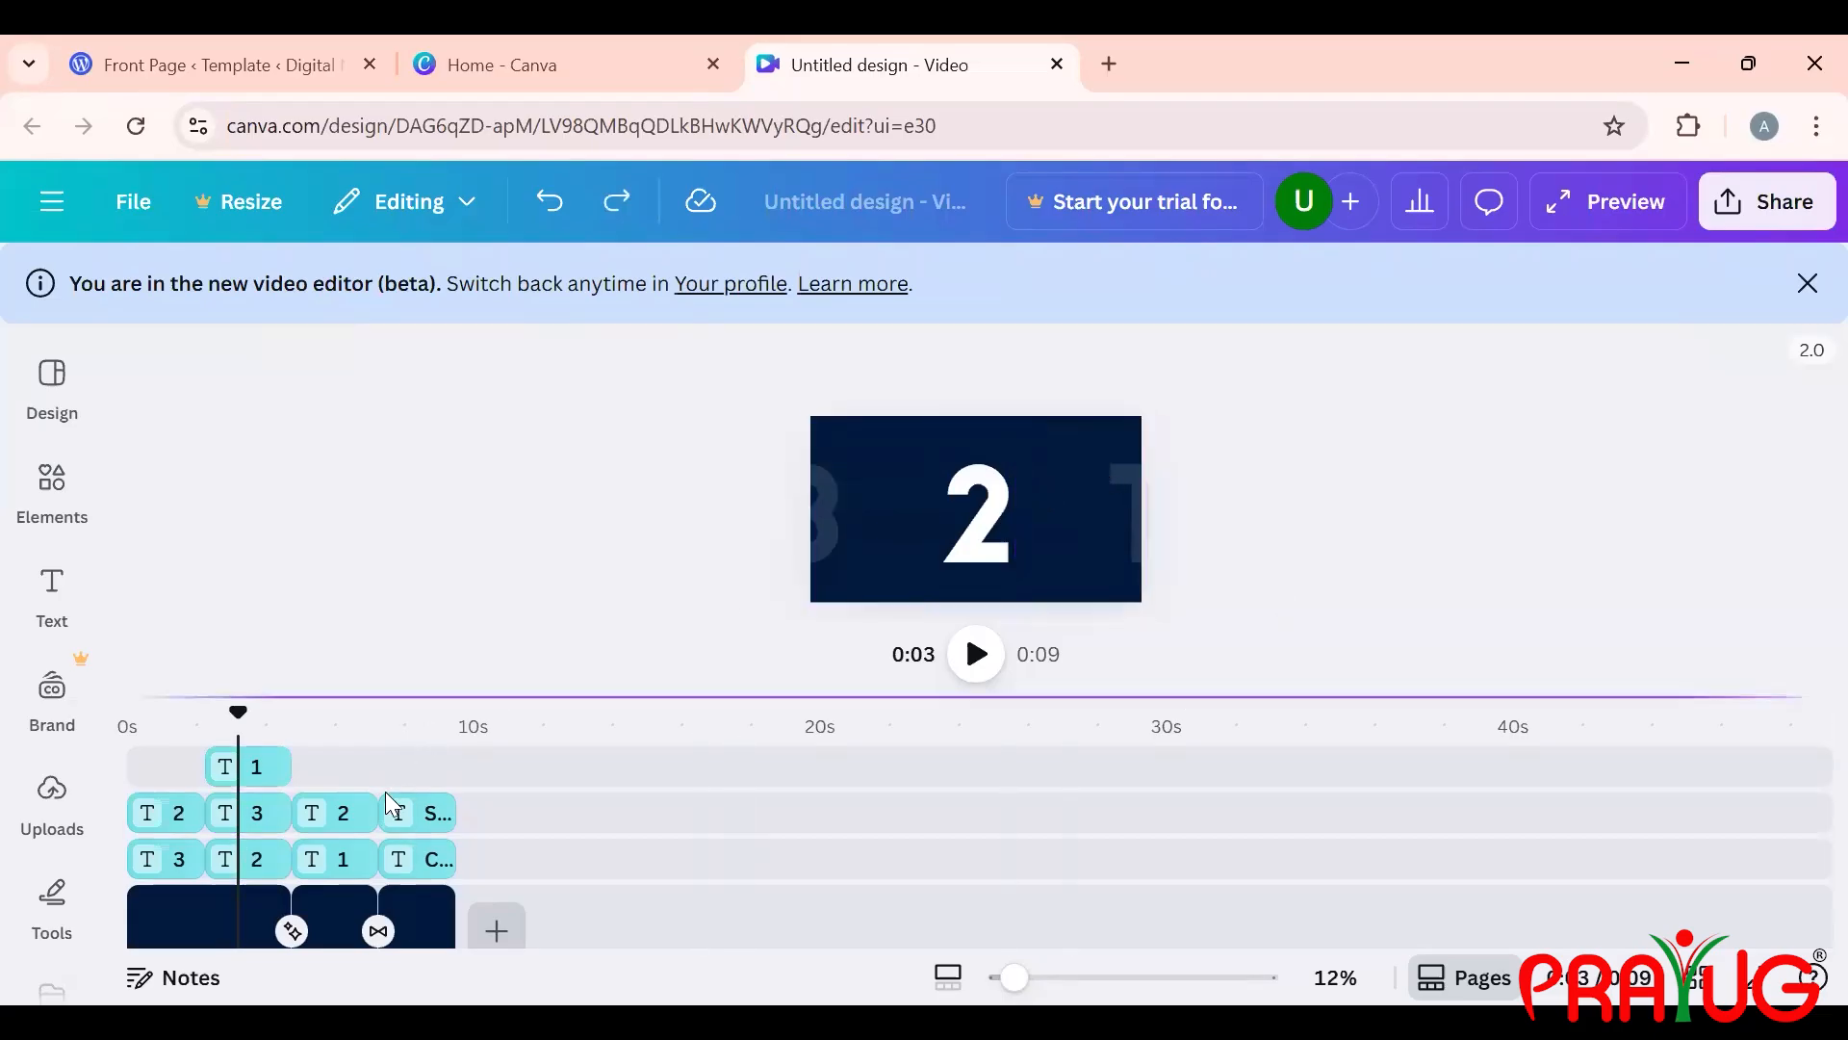
Step: Select the faded side numbers of the third, second and first countdown scenes in turn to inspect their text clips
{"action": "left_click", "coordinate": [297, 834]}
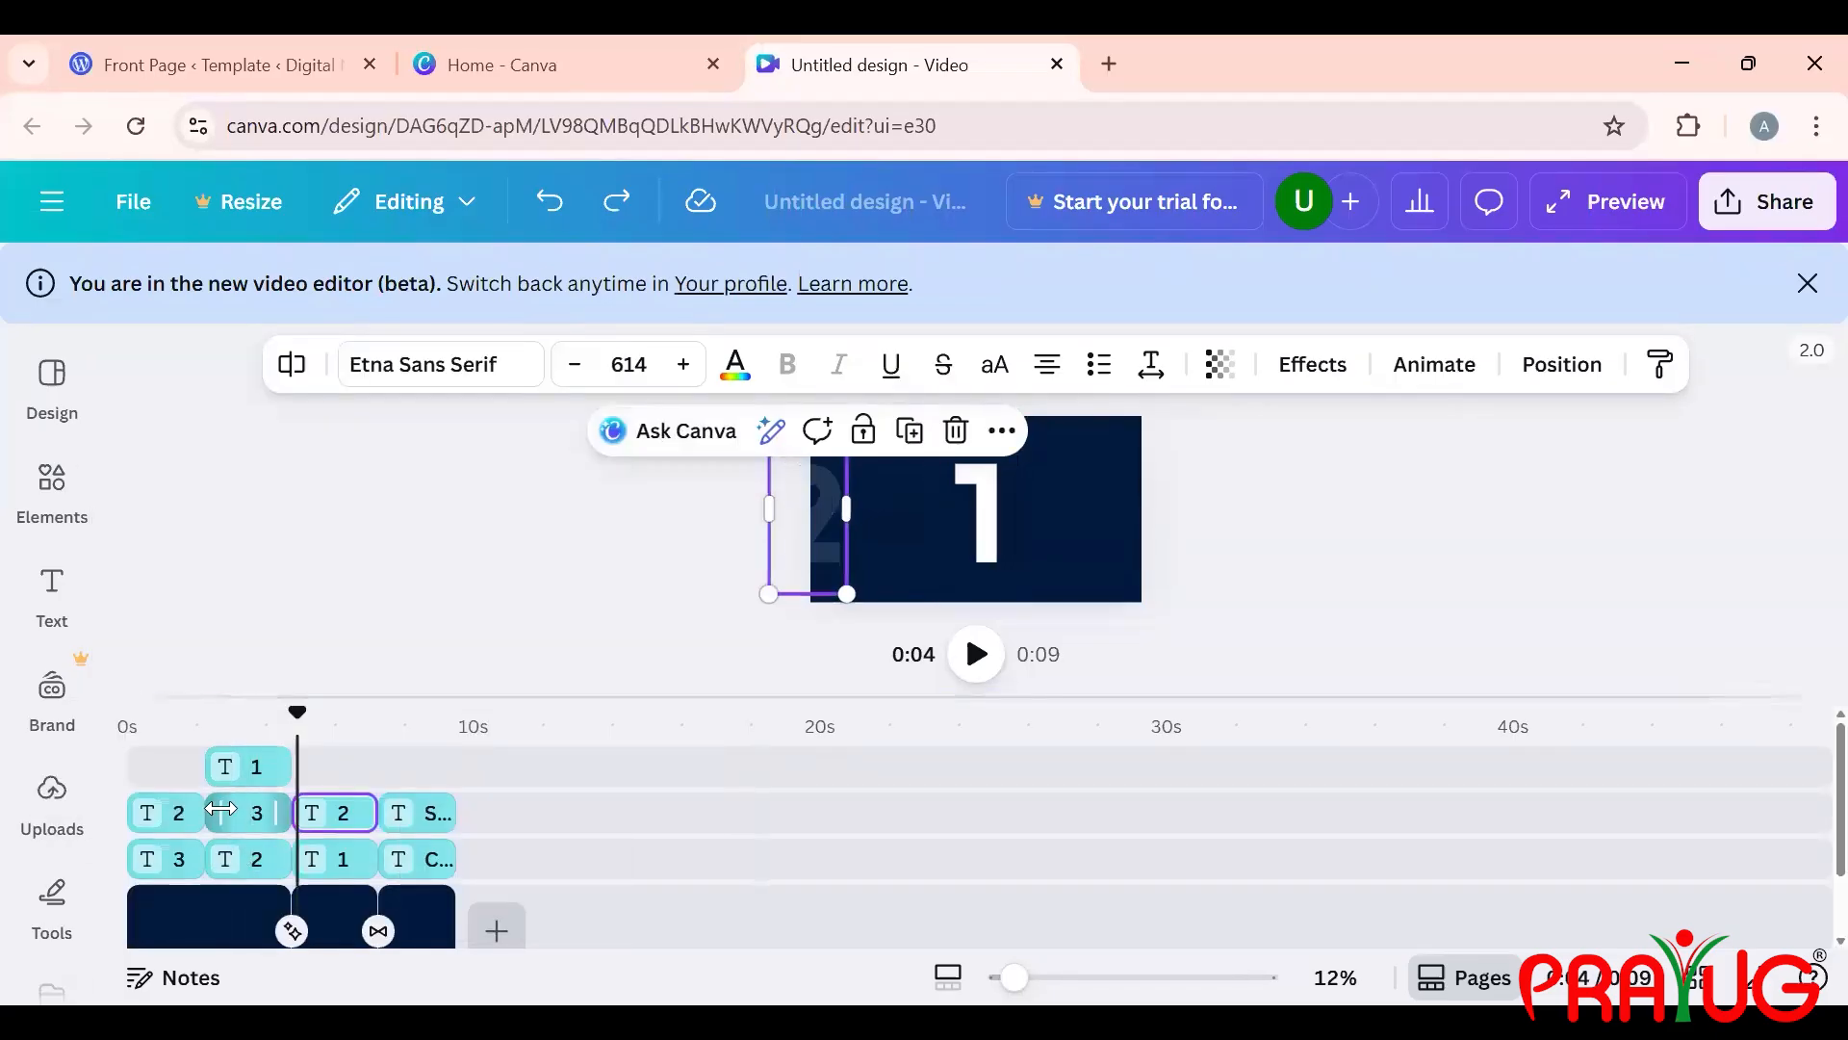
{"action": "left_click", "coordinate": [221, 808]}
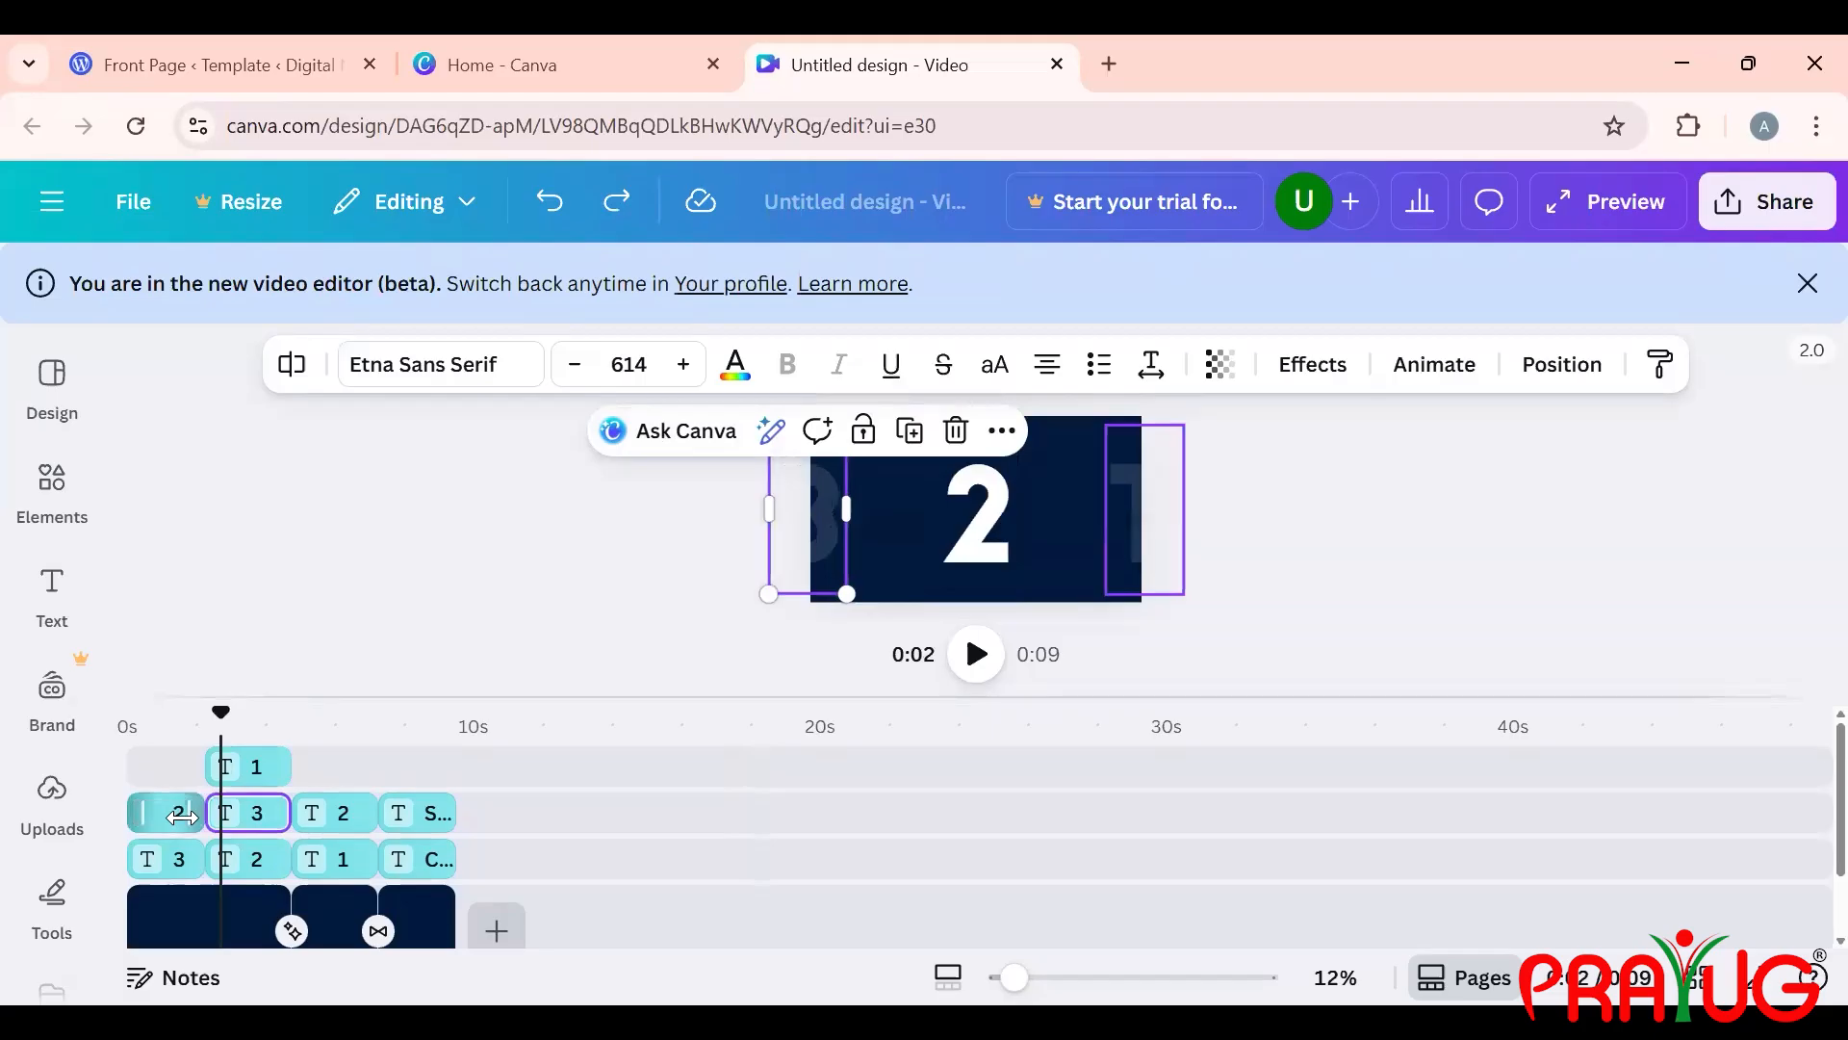
{"action": "left_click", "coordinate": [183, 817]}
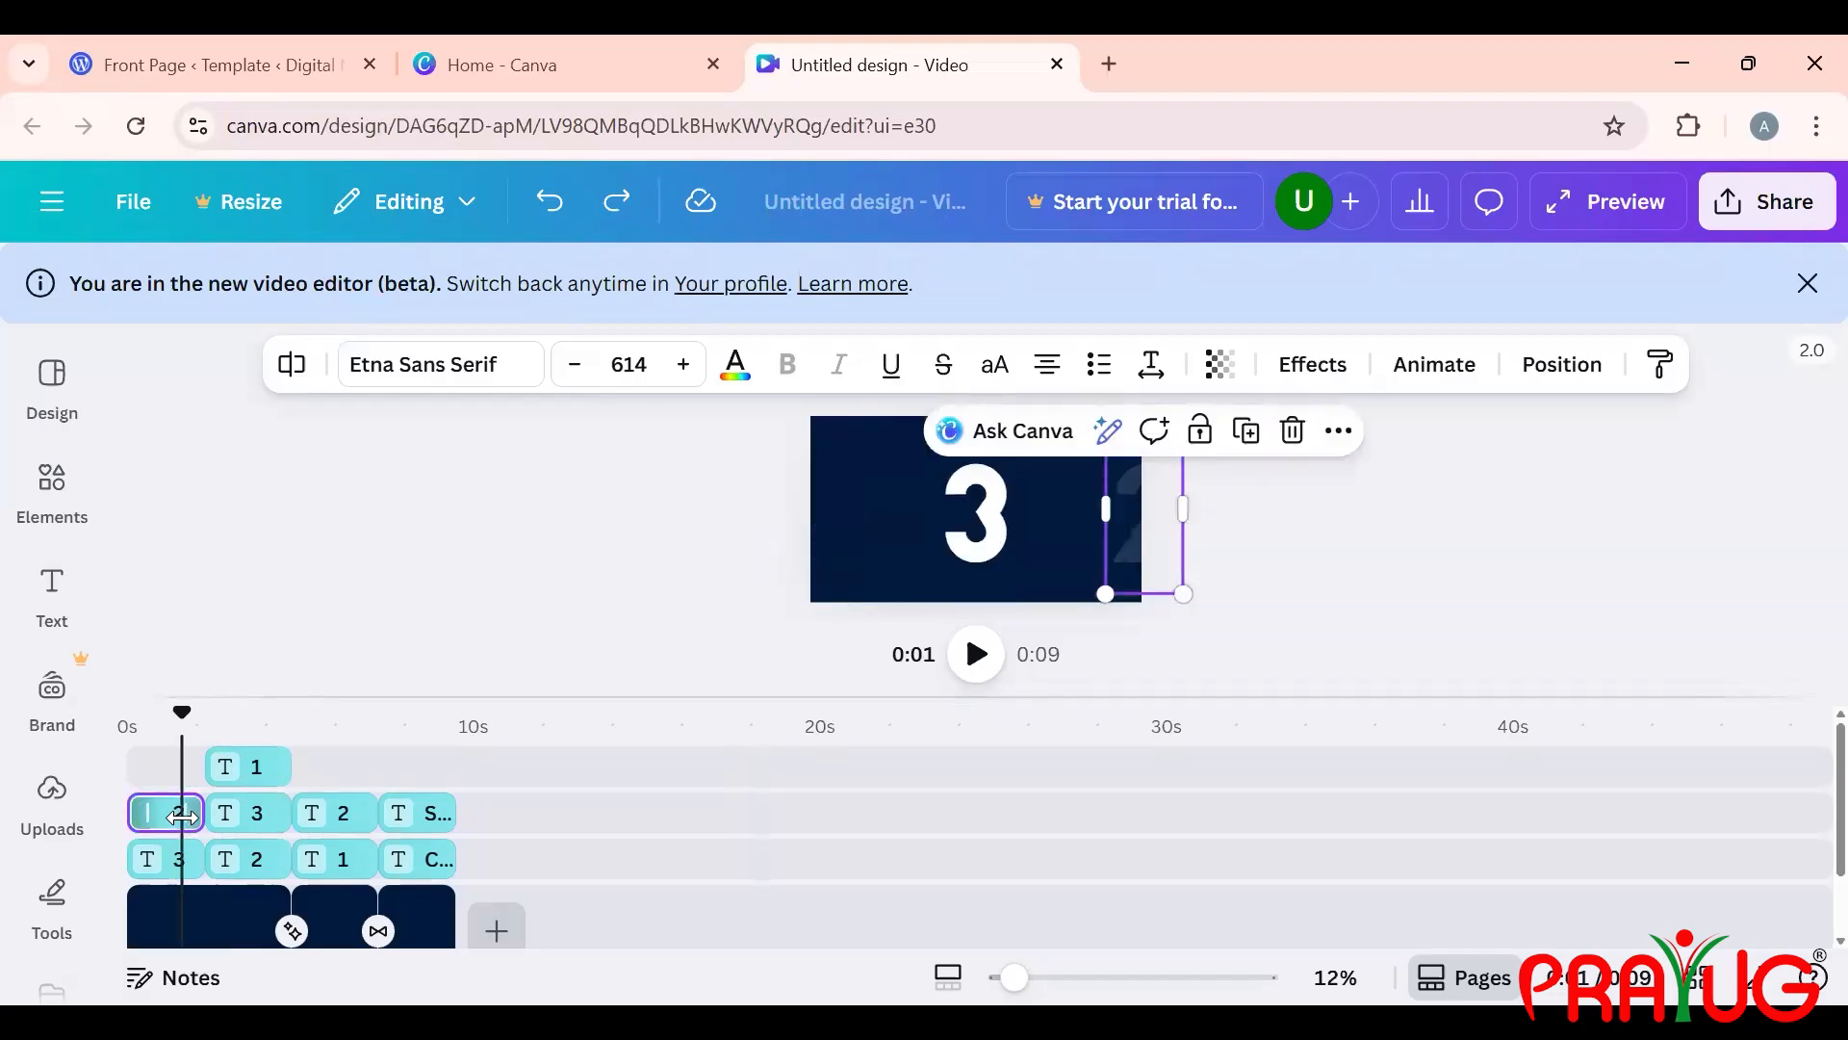